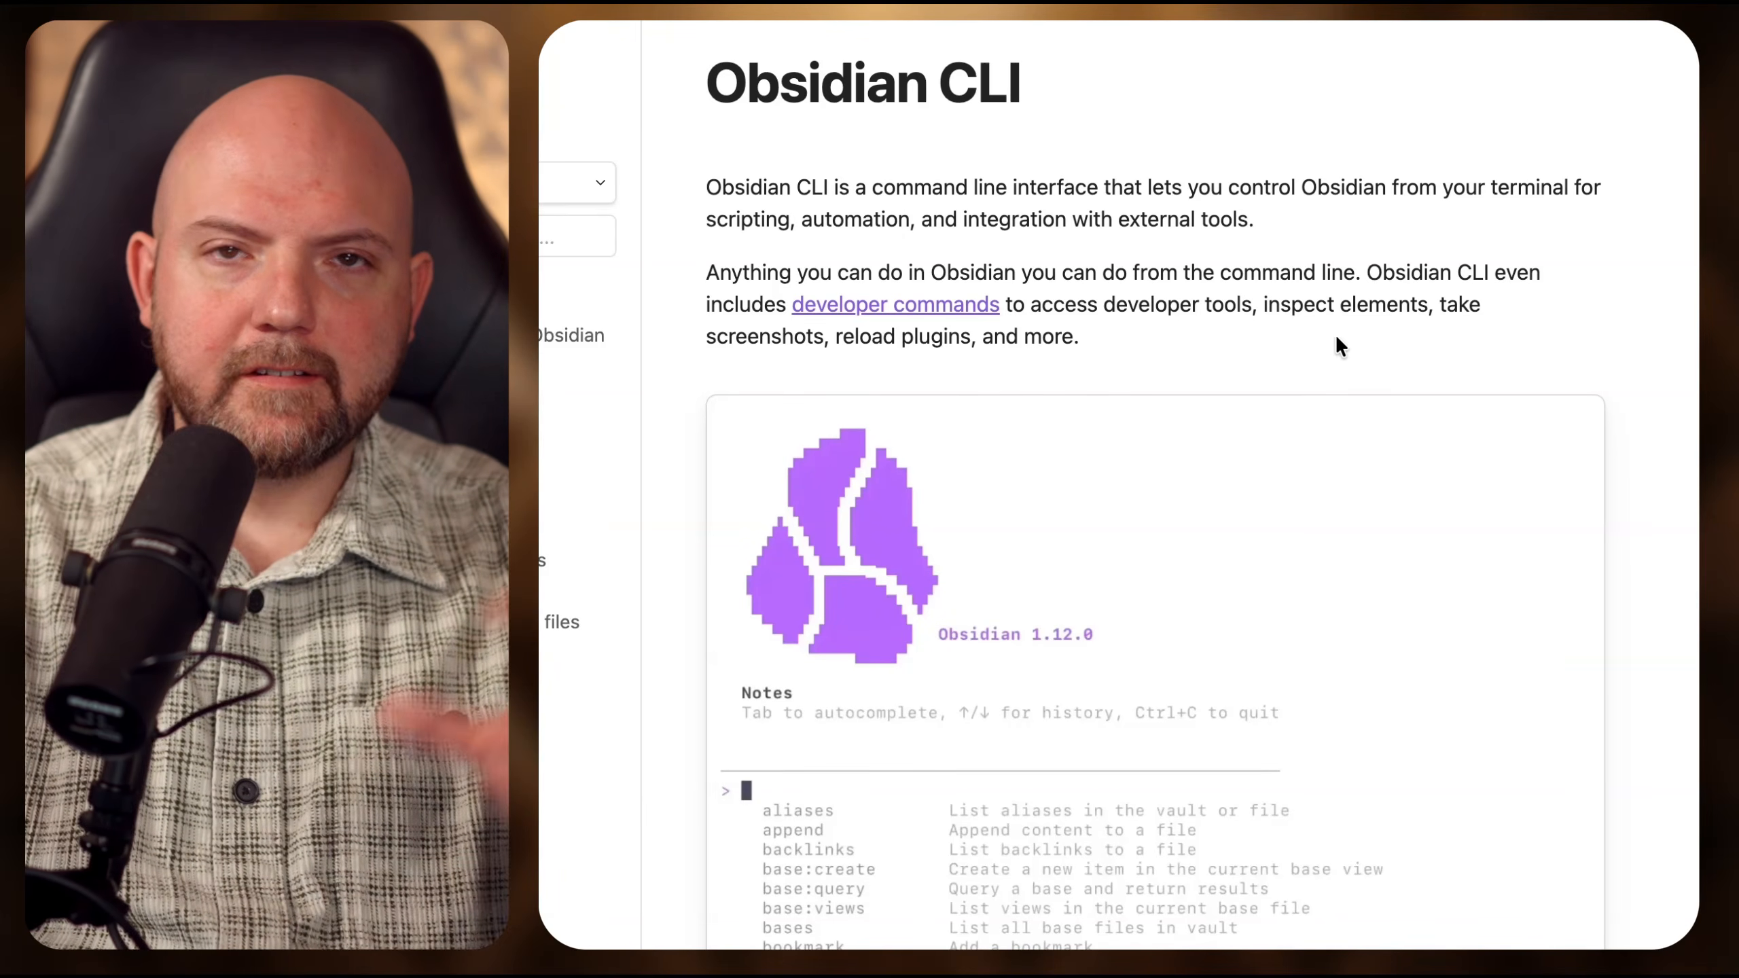
- Skim the Obsidian CLI help page and skip its demo video ahead to near the end
{"action": "scroll", "coordinate": [1405, 303], "scroll_direction": "down", "scroll_amount": 4}
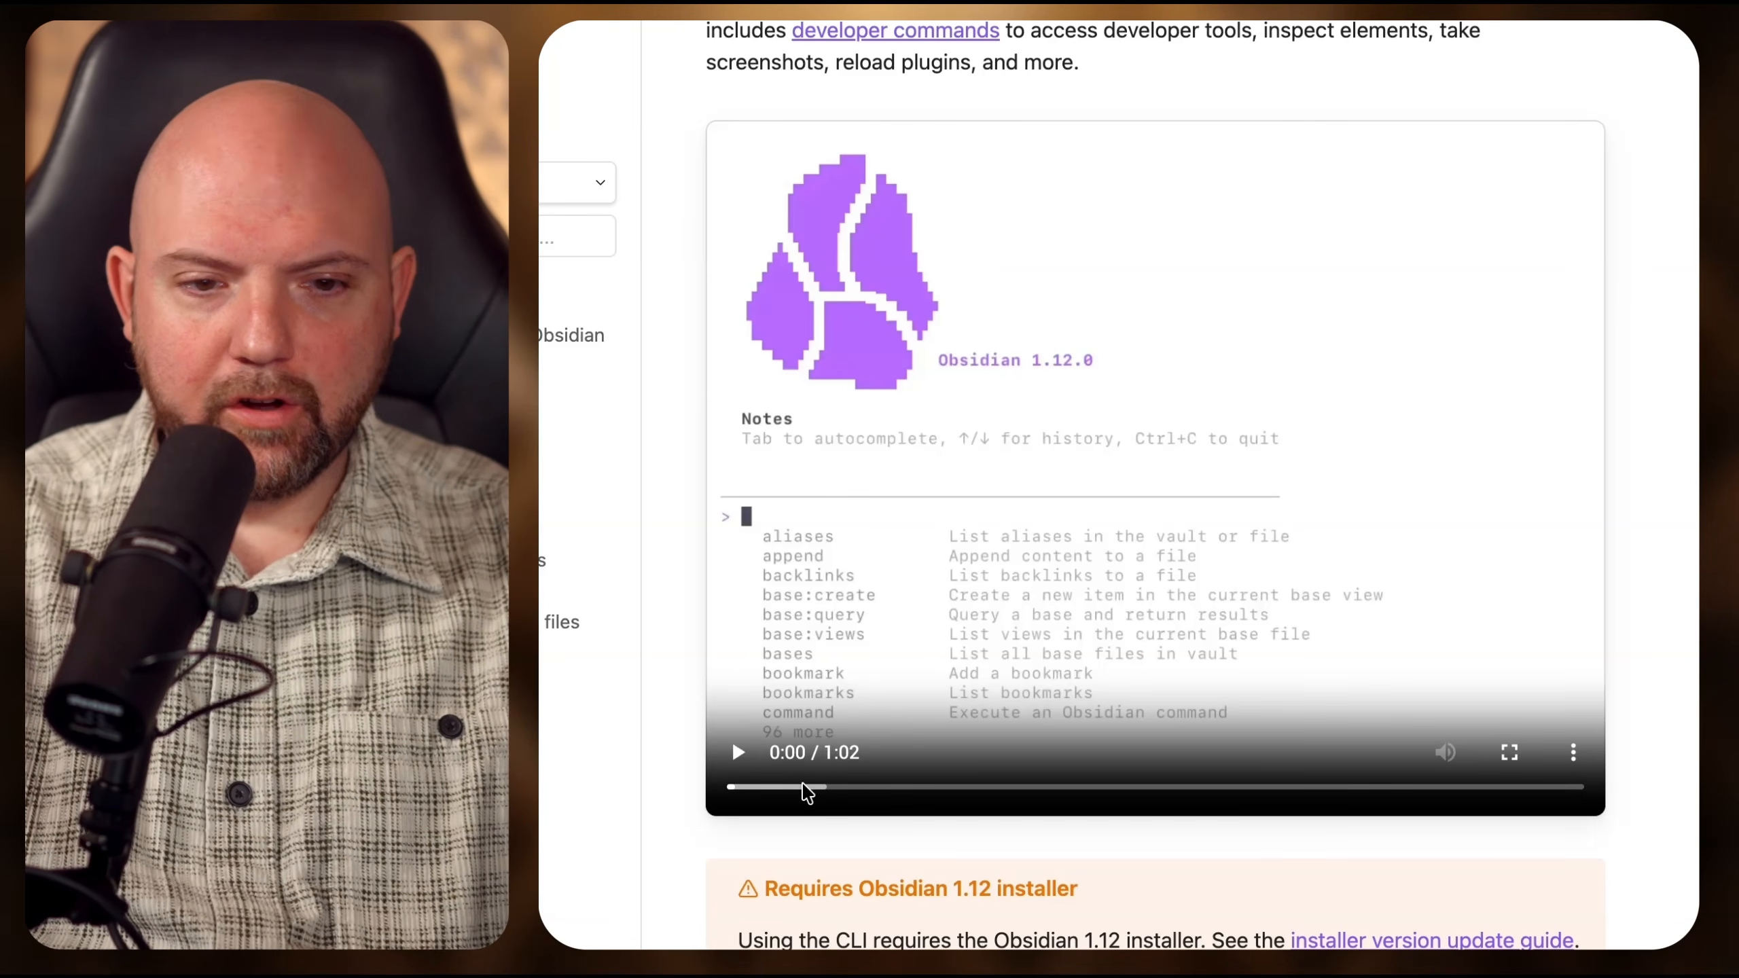
{"action": "left_click_drag", "start_coordinate": [840, 789], "coordinate": [1510, 810]}
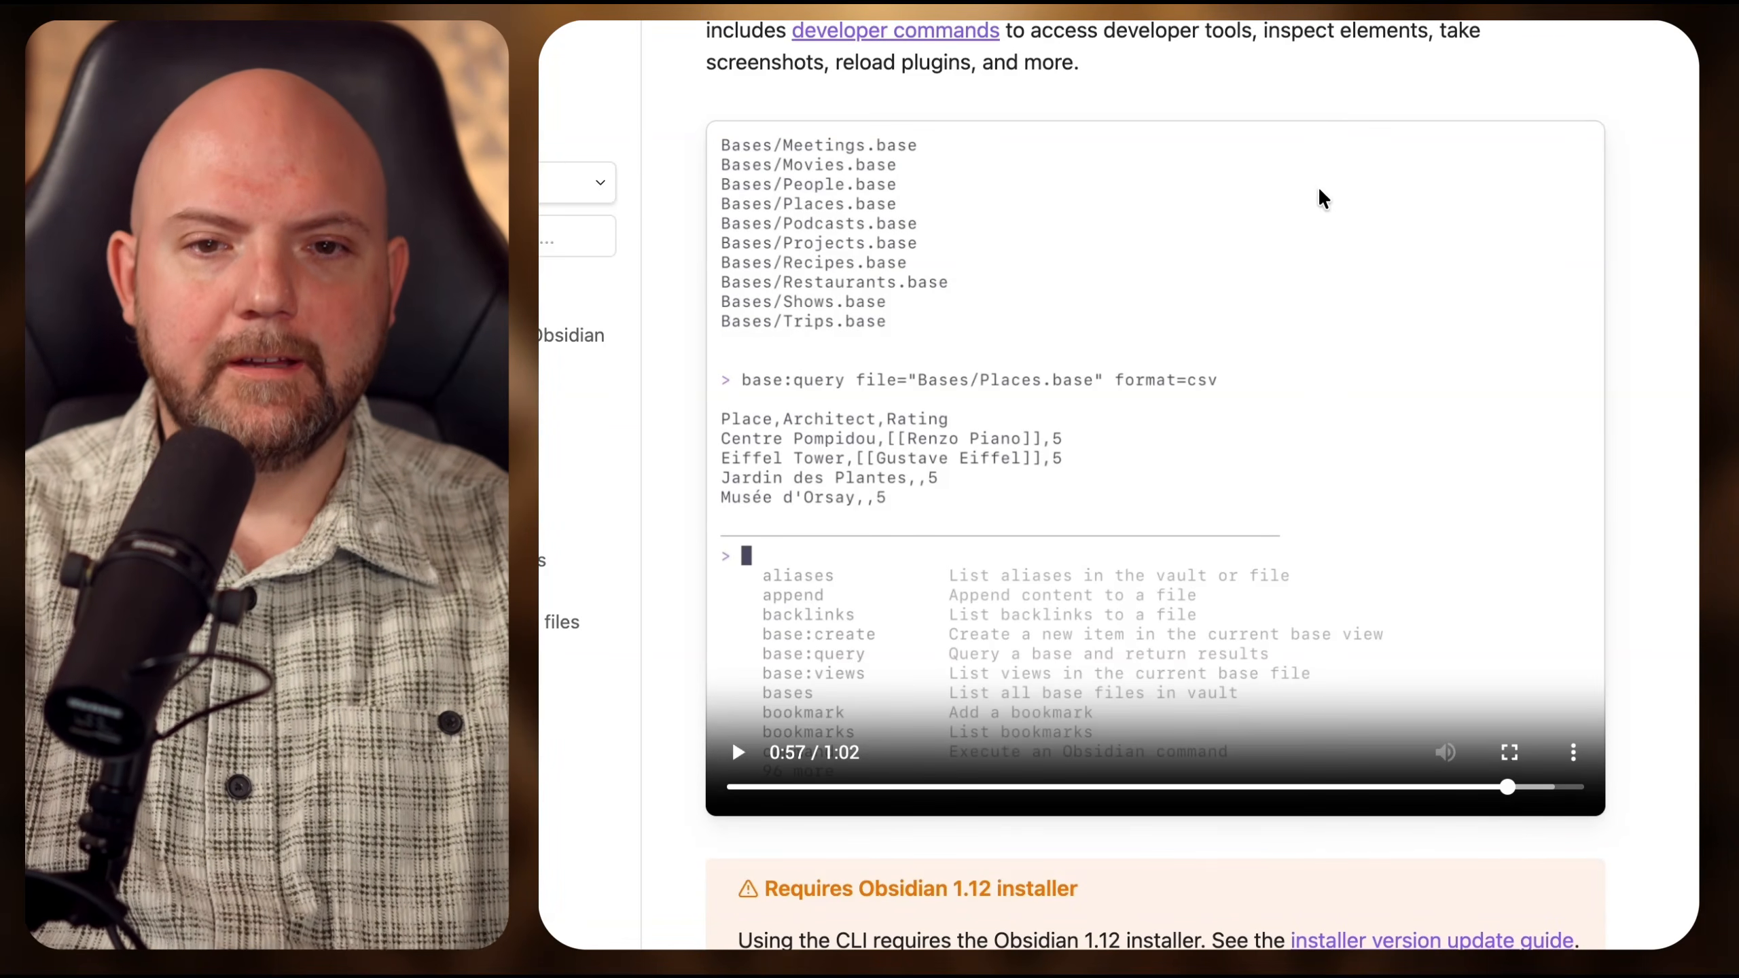
{"action": "scroll", "coordinate": [1322, 199], "scroll_direction": "up", "scroll_amount": 4}
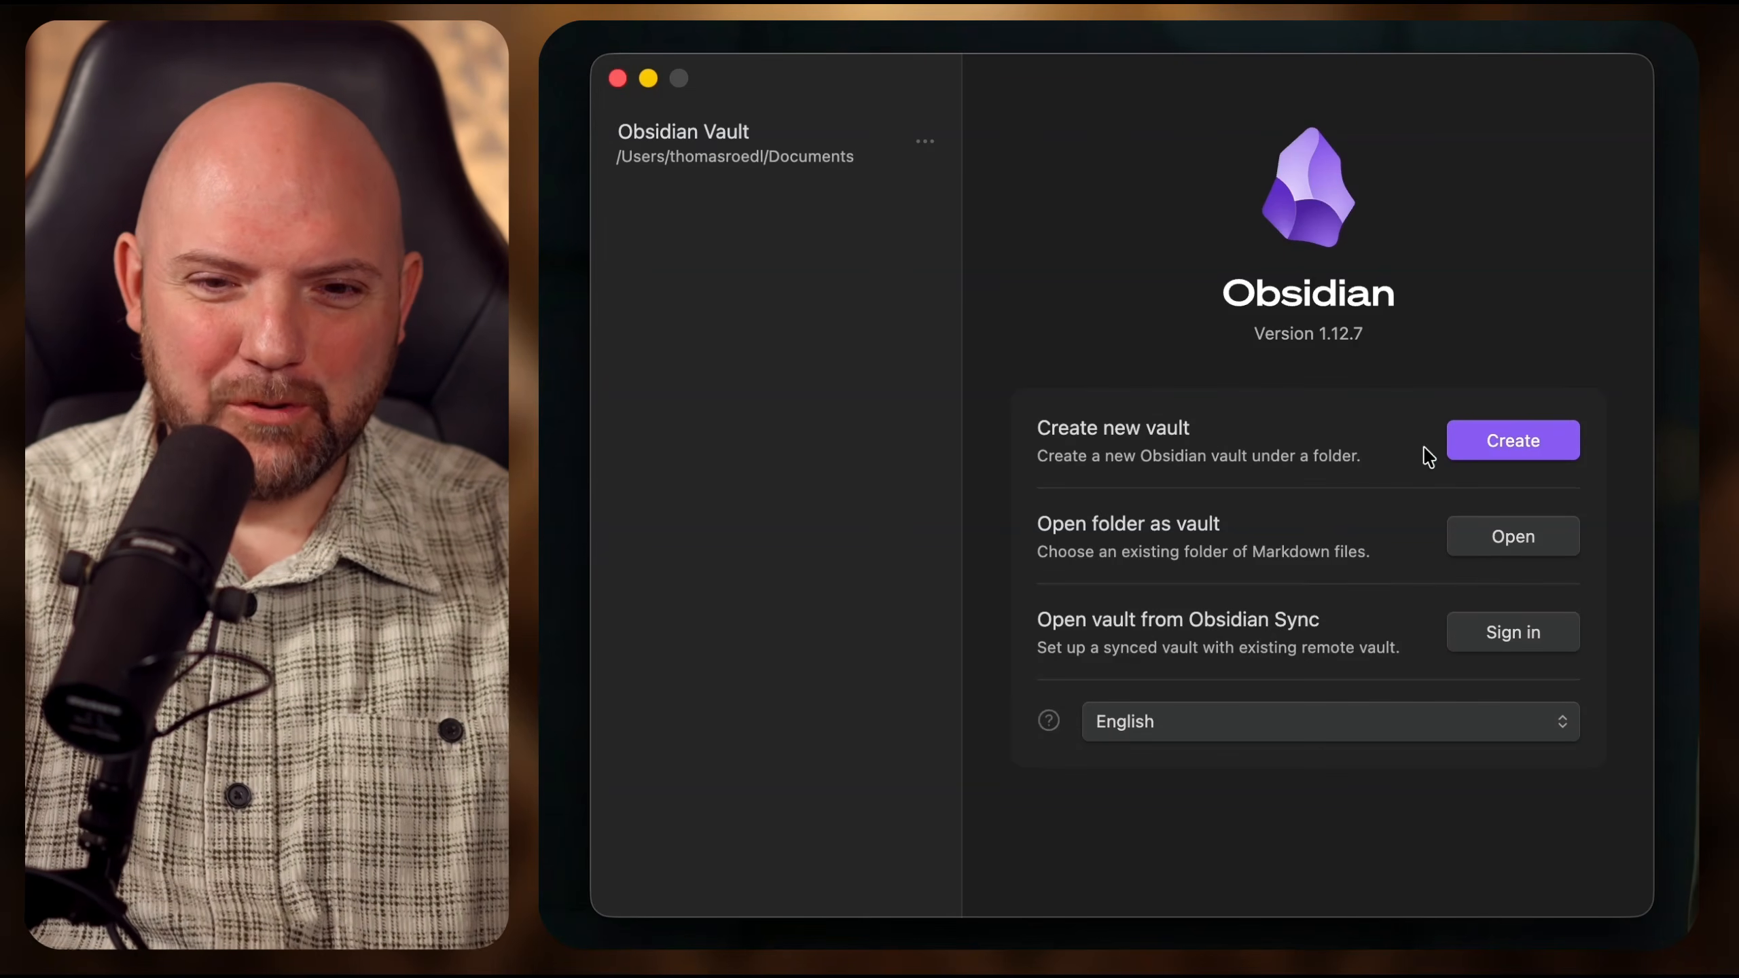
- Create a new local vault named Obsidian Demo in the Desktop folder
{"action": "left_click", "coordinate": [1496, 446]}
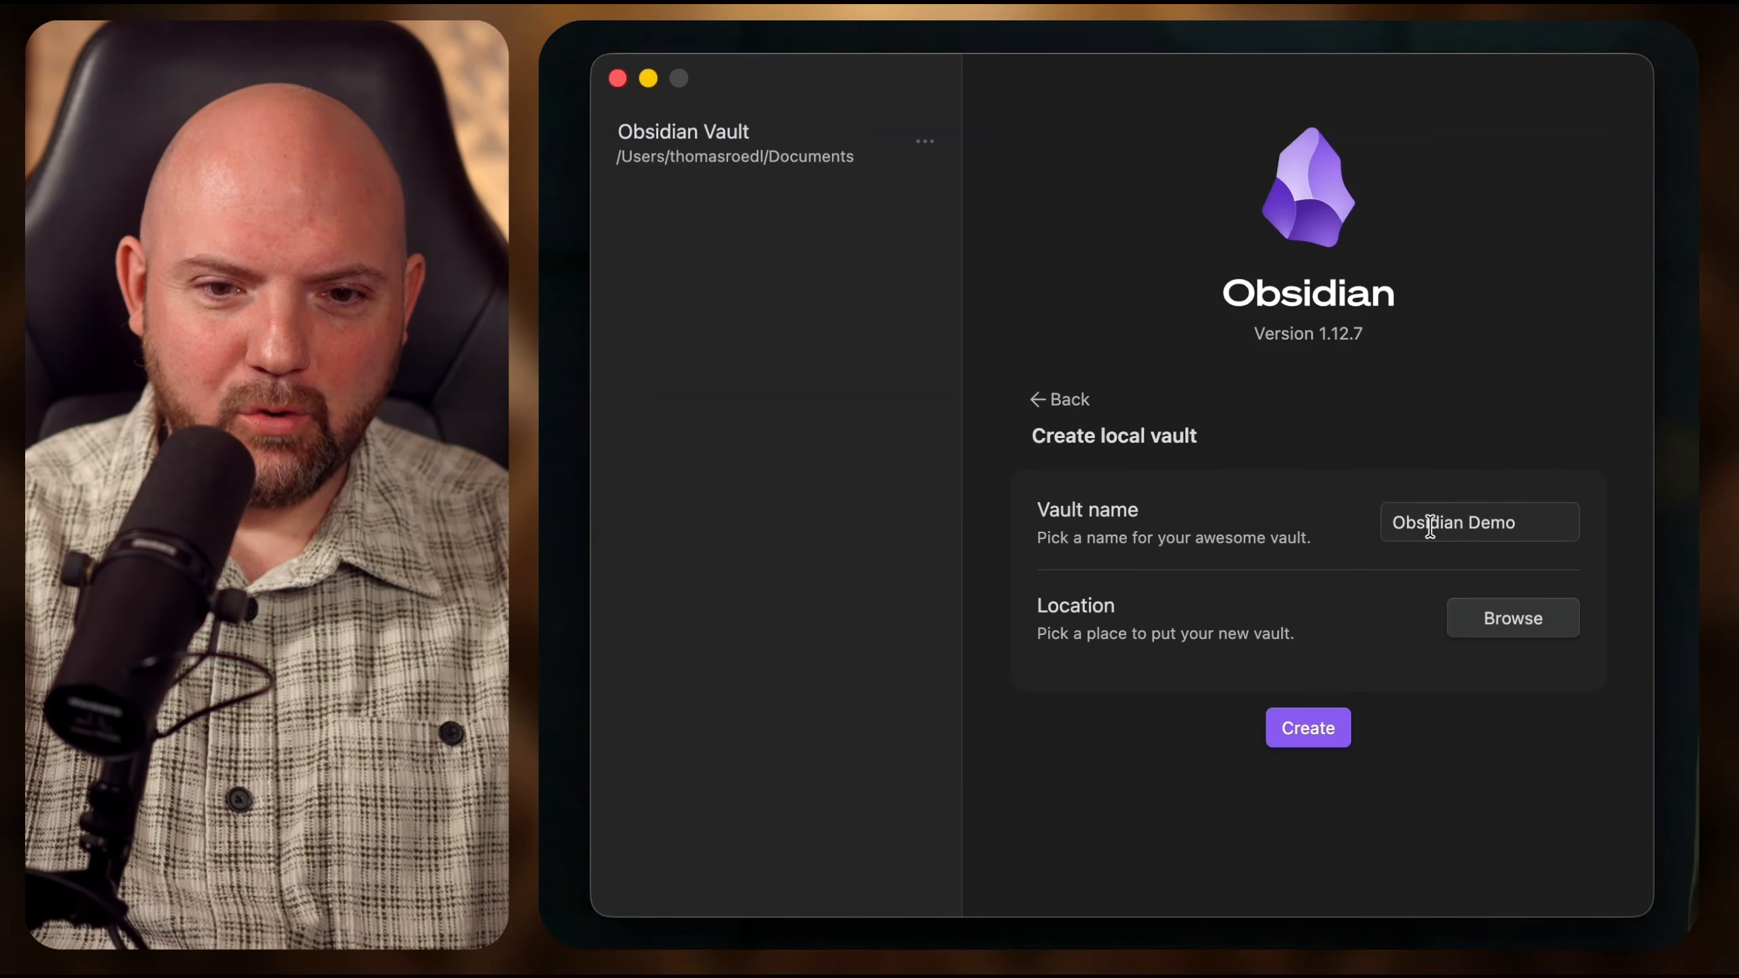
{"action": "left_click_drag", "start_coordinate": [1406, 524], "coordinate": [1526, 525]}
{"action": "left_click", "coordinate": [1527, 525]}
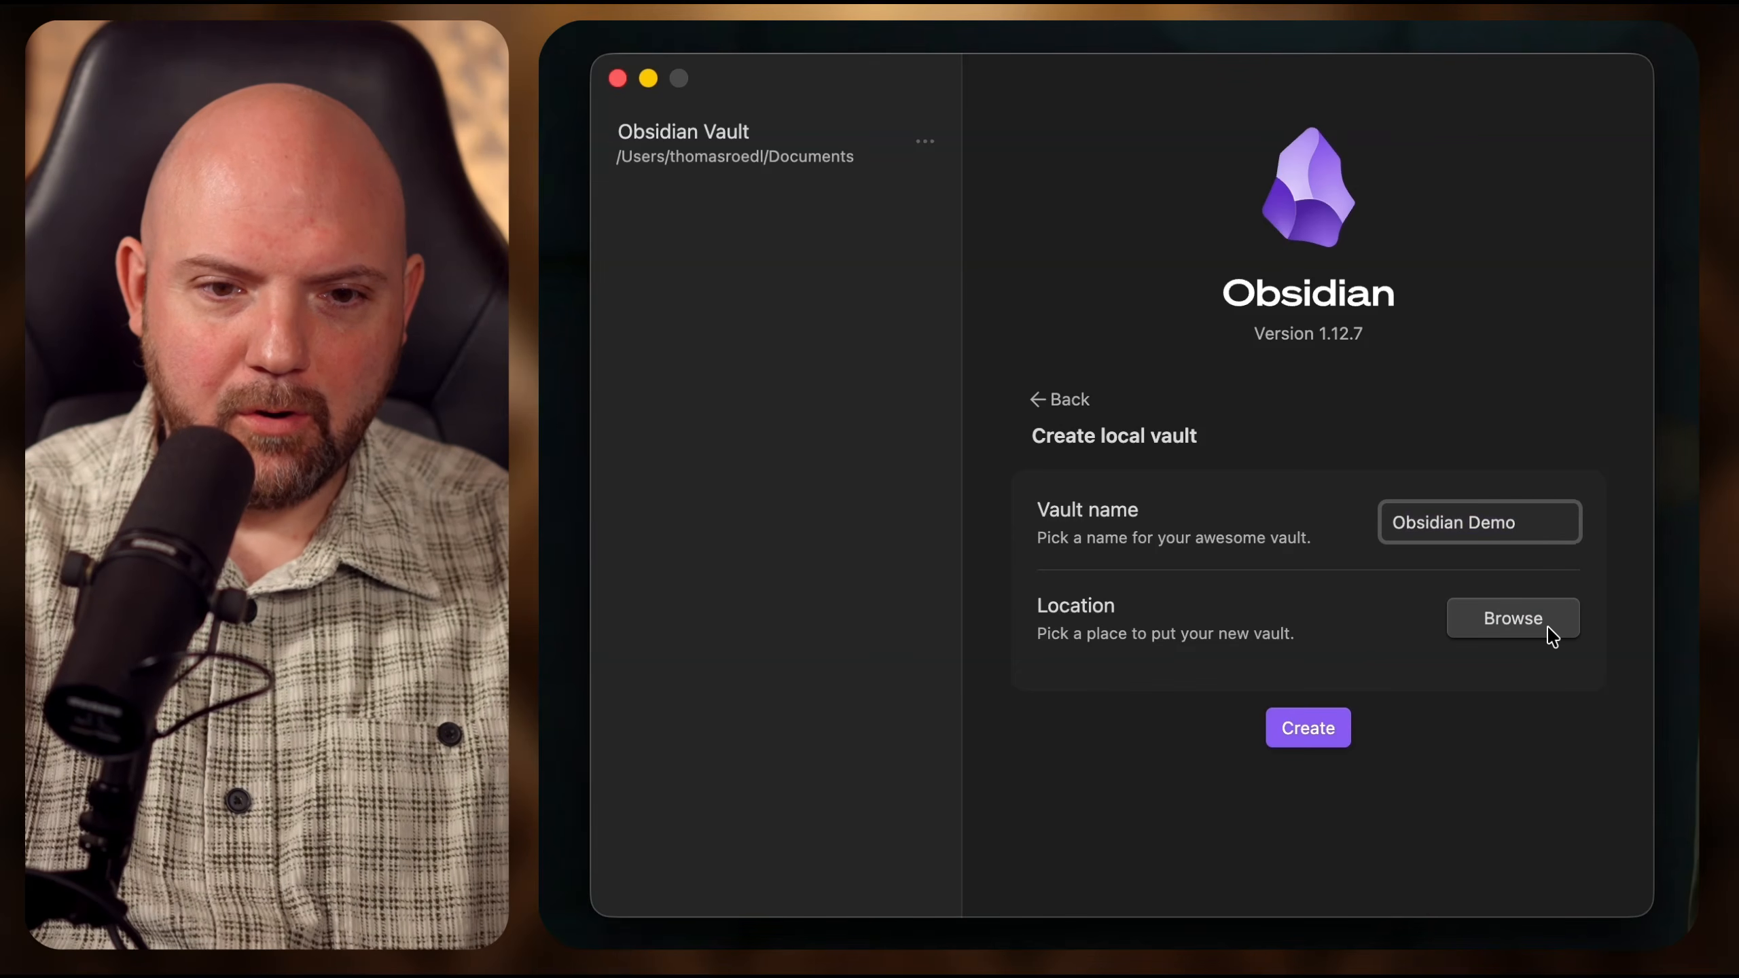
{"action": "left_click", "coordinate": [1552, 637]}
{"action": "left_click", "coordinate": [1494, 626]}
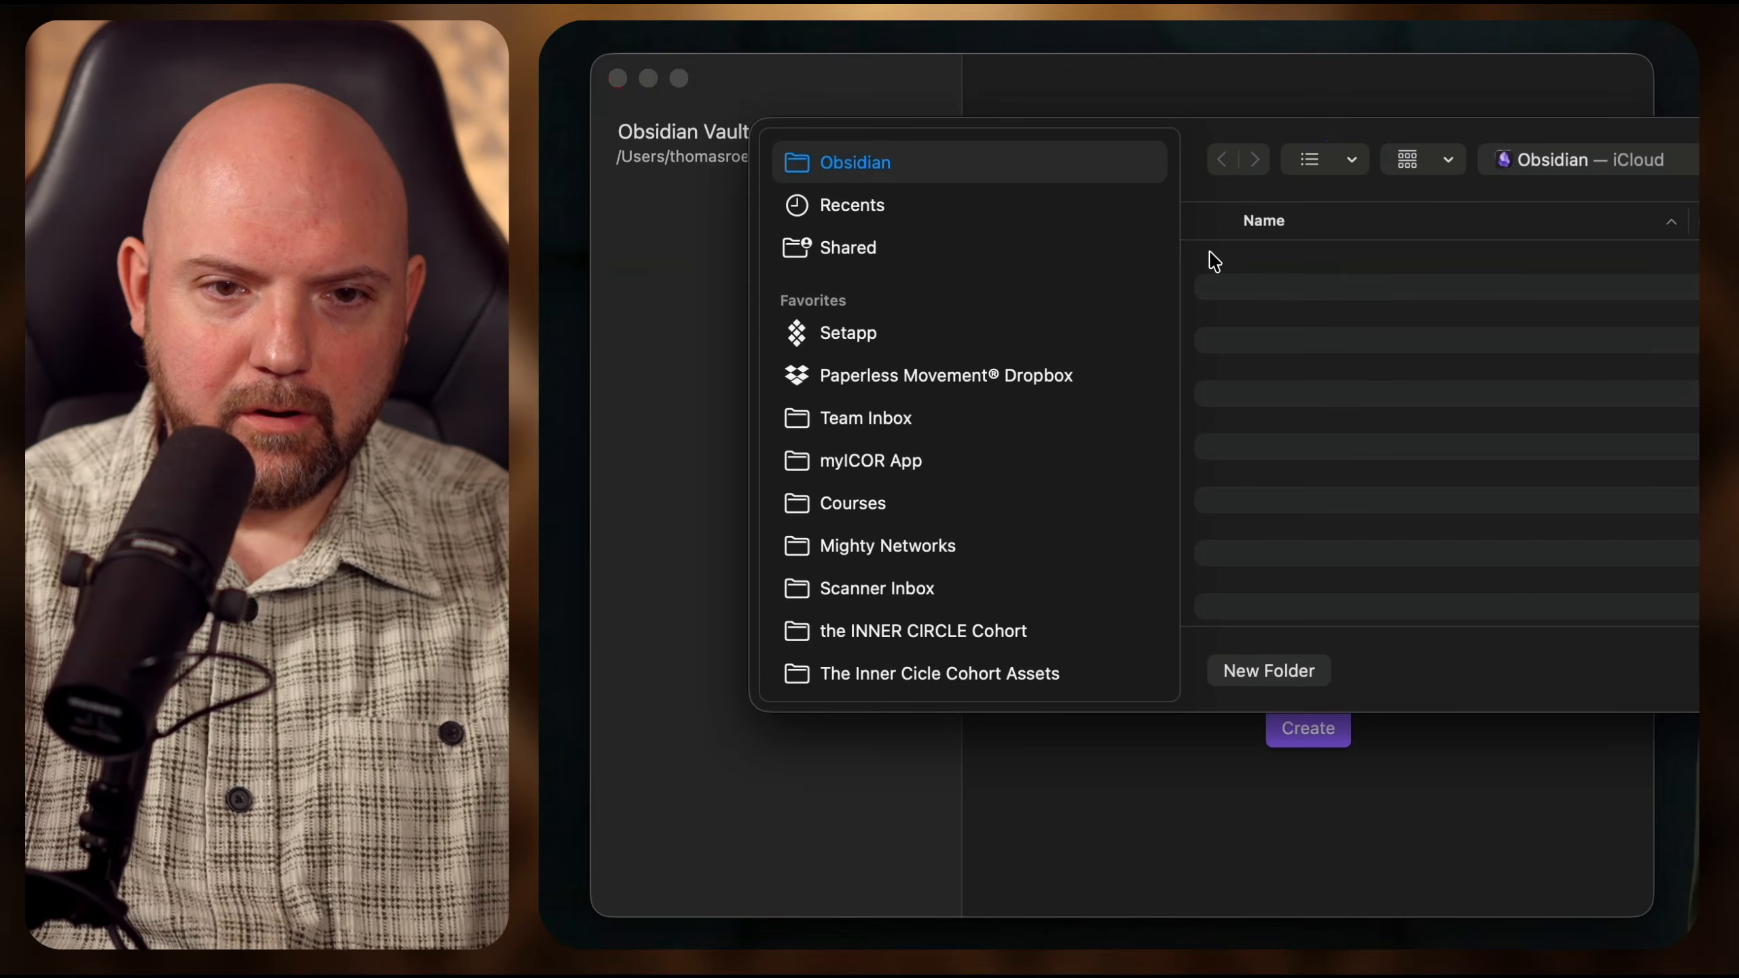
{"action": "scroll", "coordinate": [1086, 493], "scroll_direction": "down", "scroll_amount": 5}
{"action": "scroll", "coordinate": [1081, 486], "scroll_direction": "down", "scroll_amount": 5}
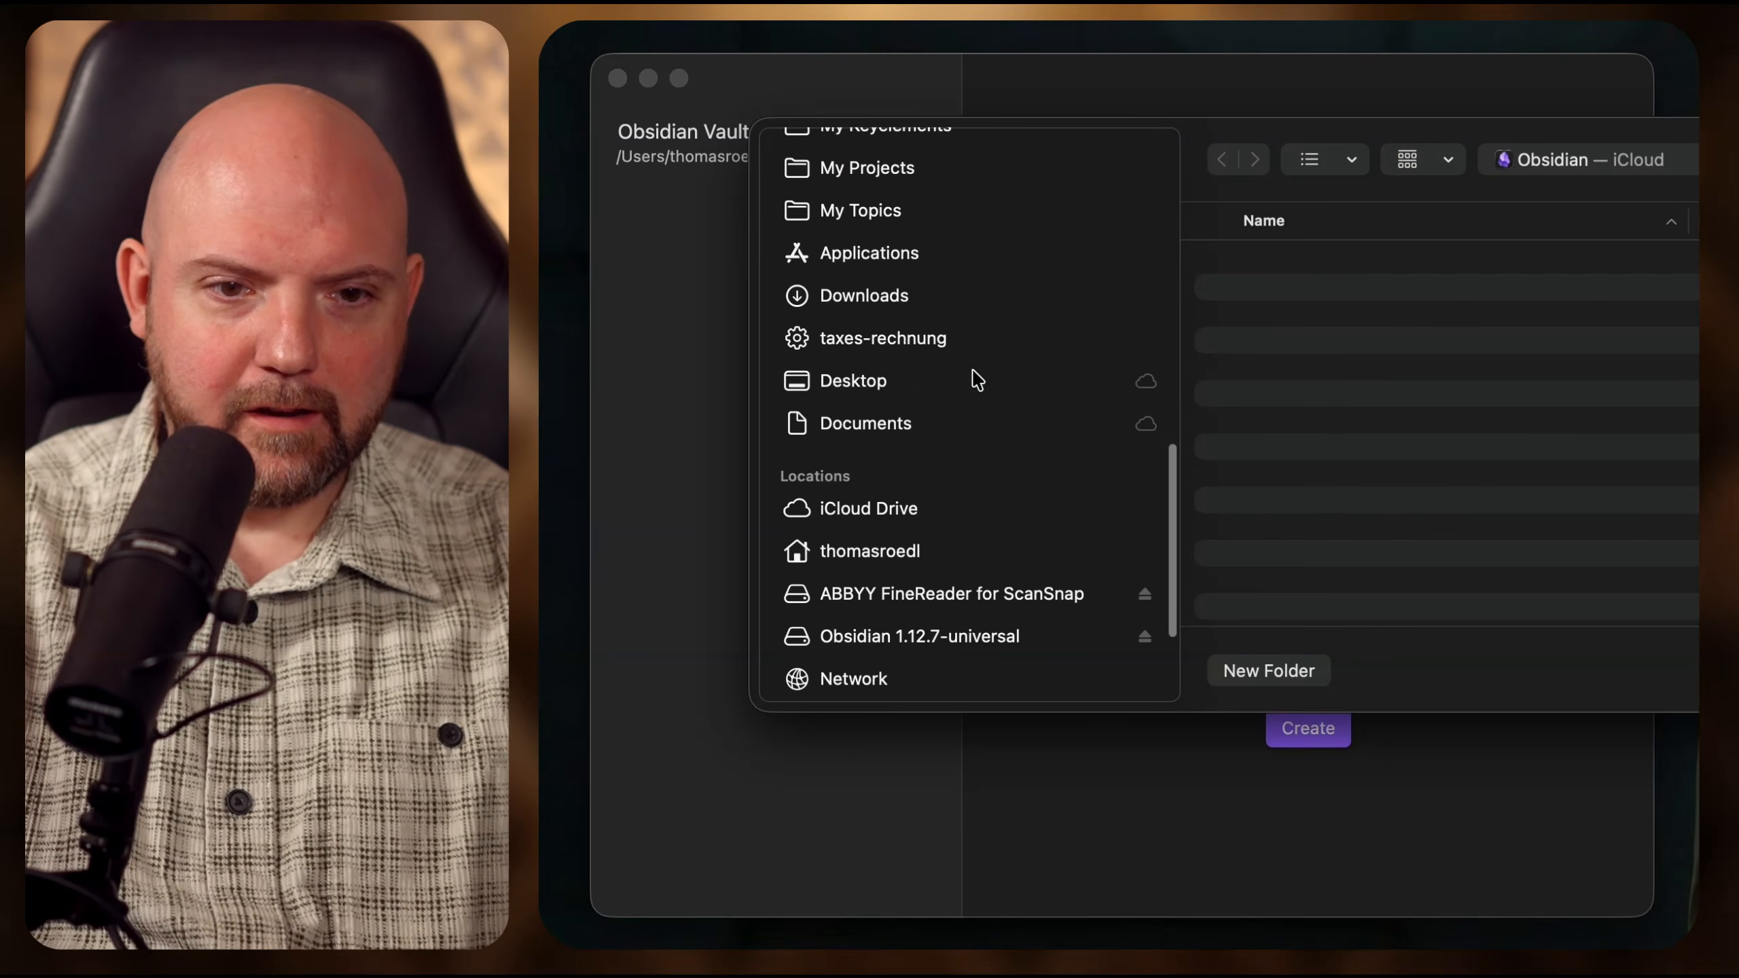
{"action": "left_click", "coordinate": [859, 377]}
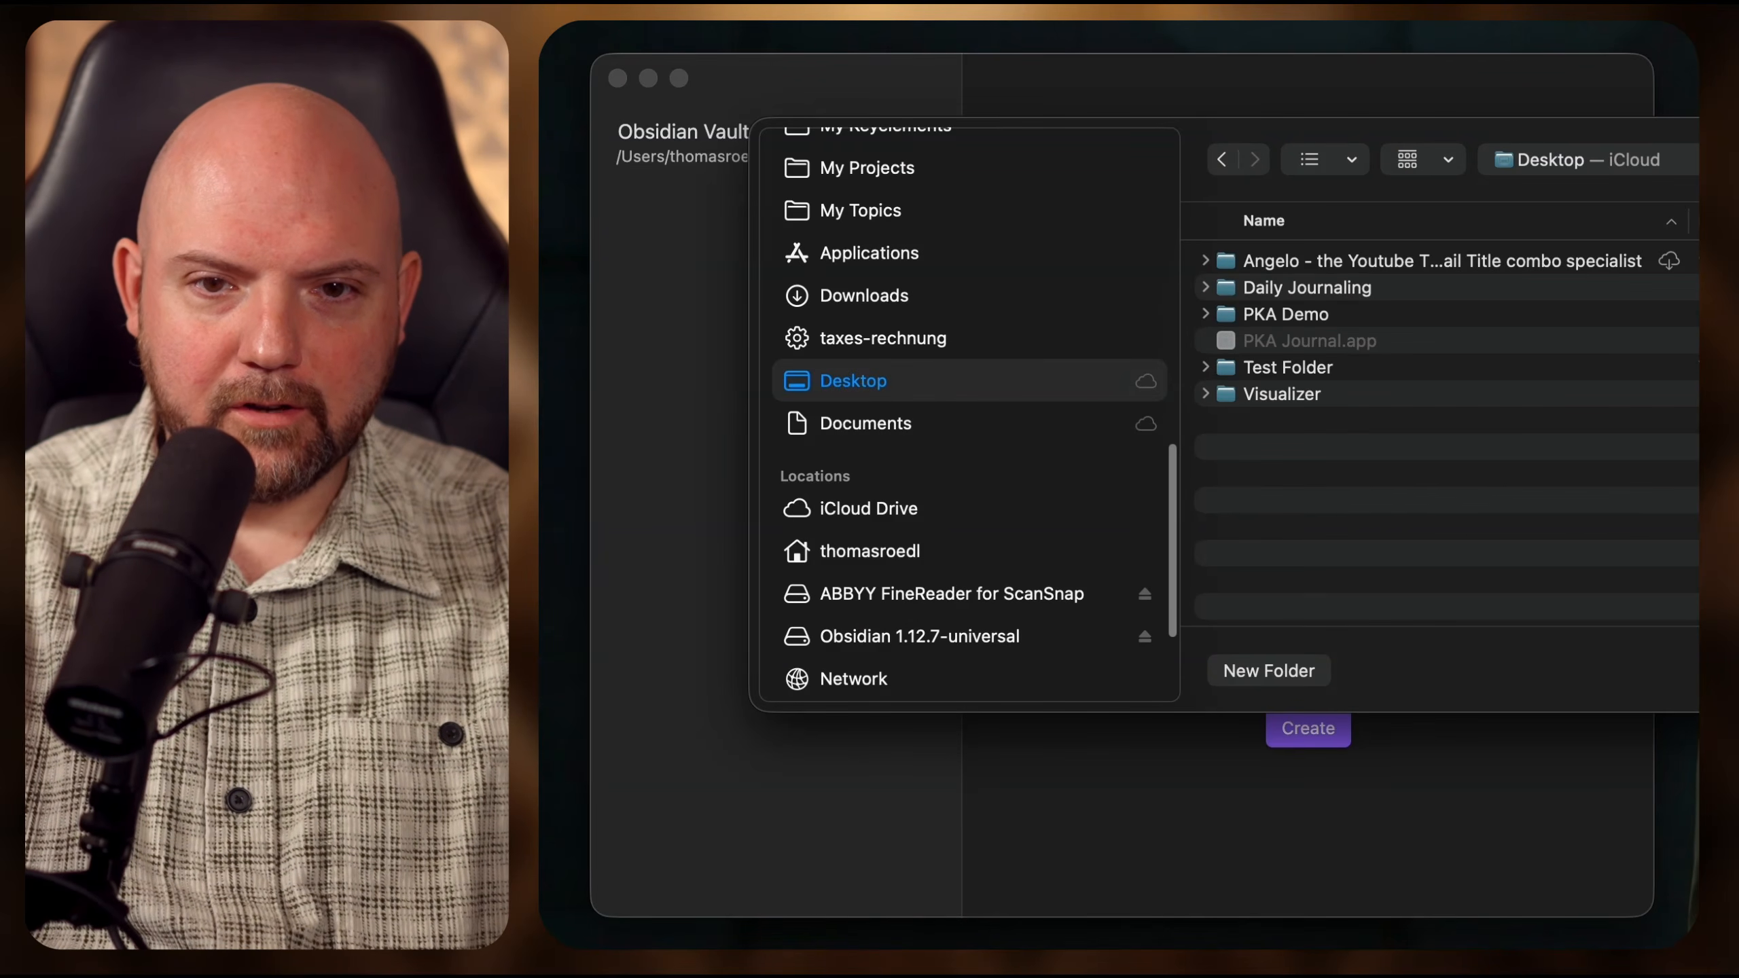
{"action": "left_click", "coordinate": [1699, 670]}
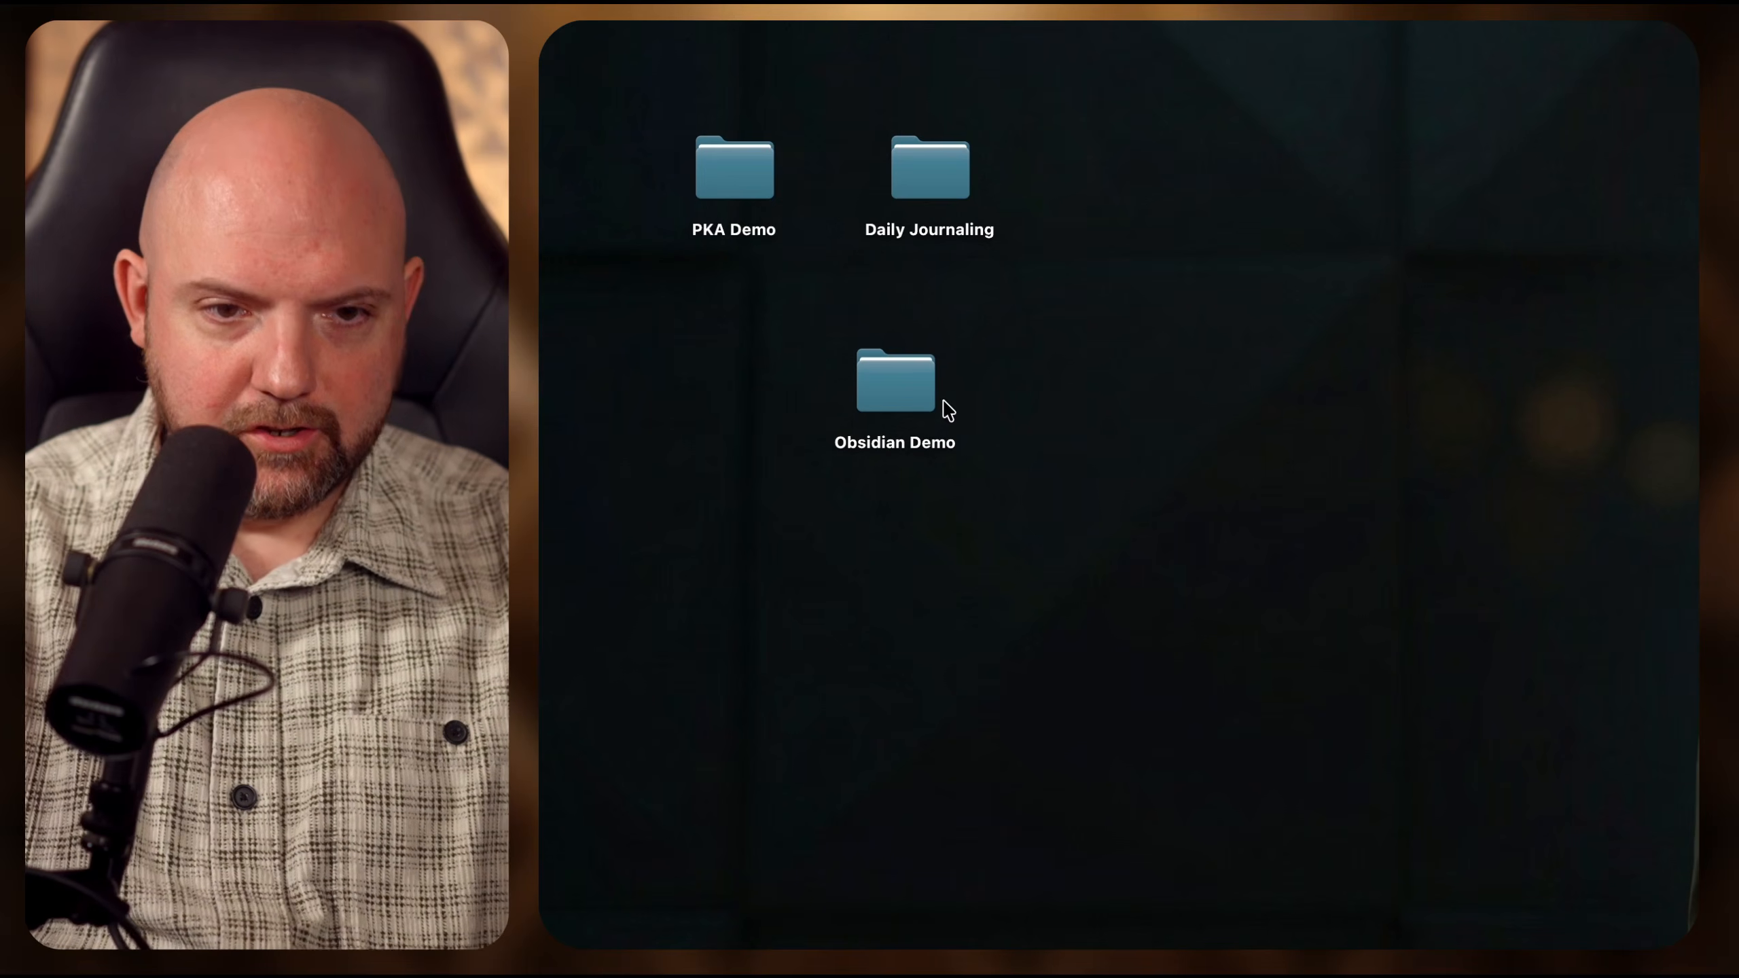
- Place the Obsidian Demo folder beneath PKA Demo on the desktop, open it and expand its .obsidian subfolder
{"action": "left_click_drag", "start_coordinate": [872, 399], "coordinate": [720, 339]}
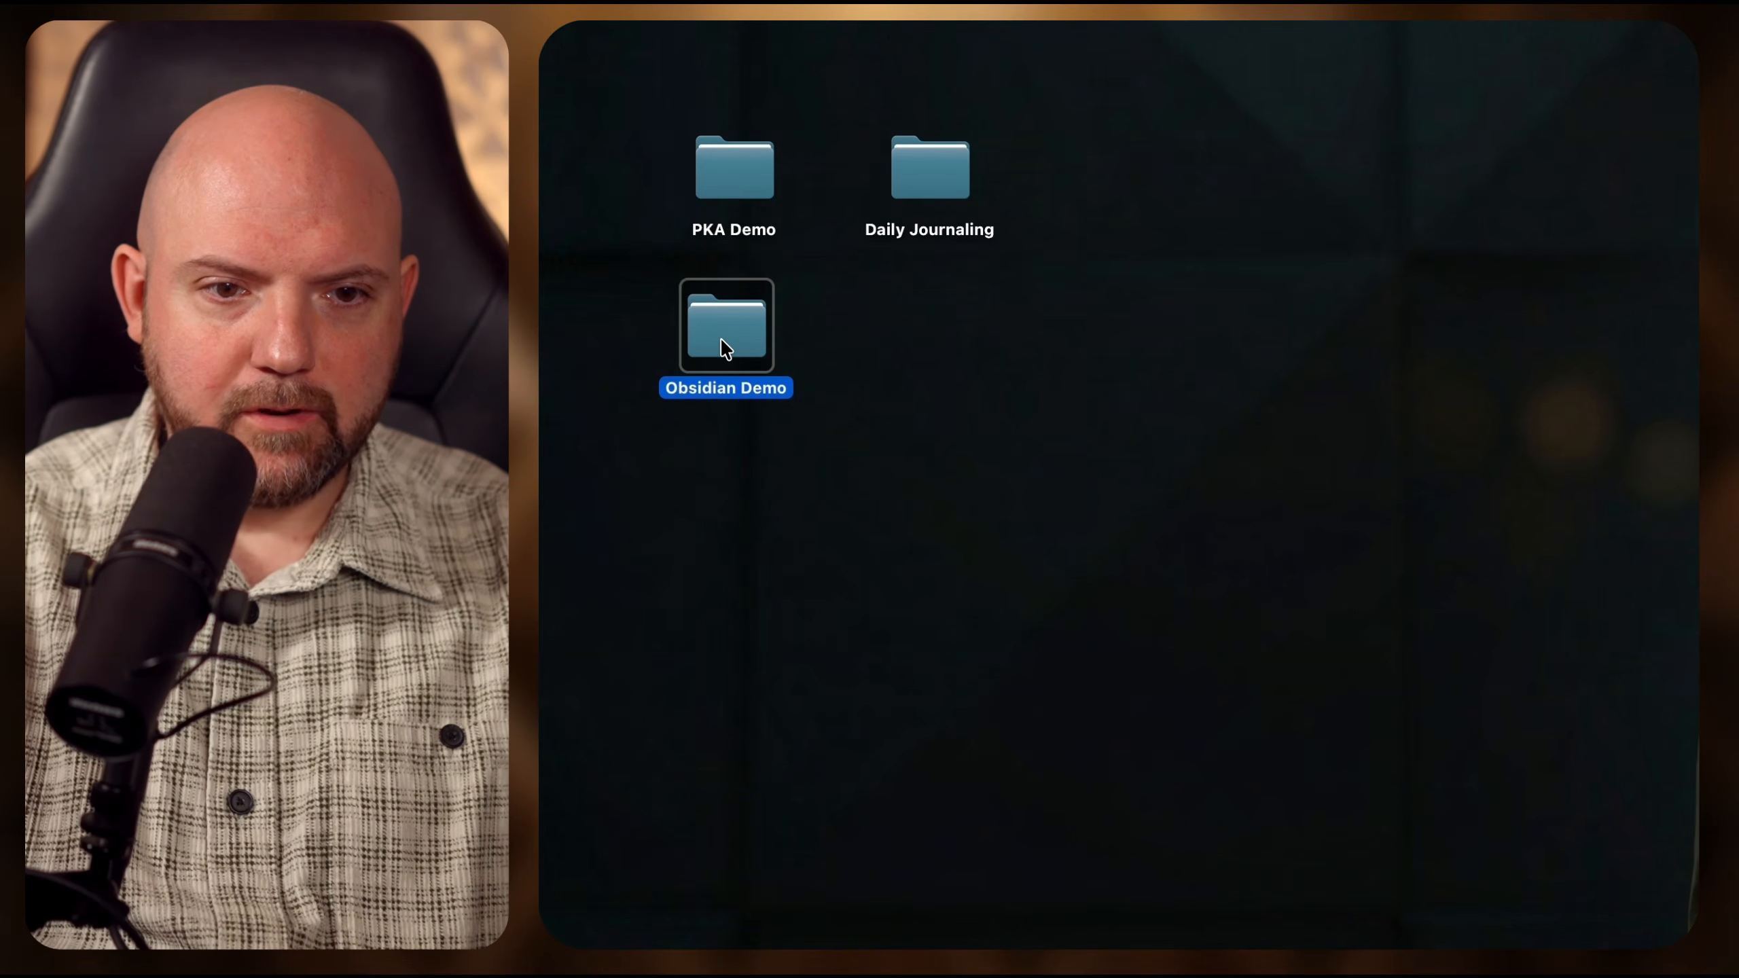
{"action": "double_click", "coordinate": [720, 338]}
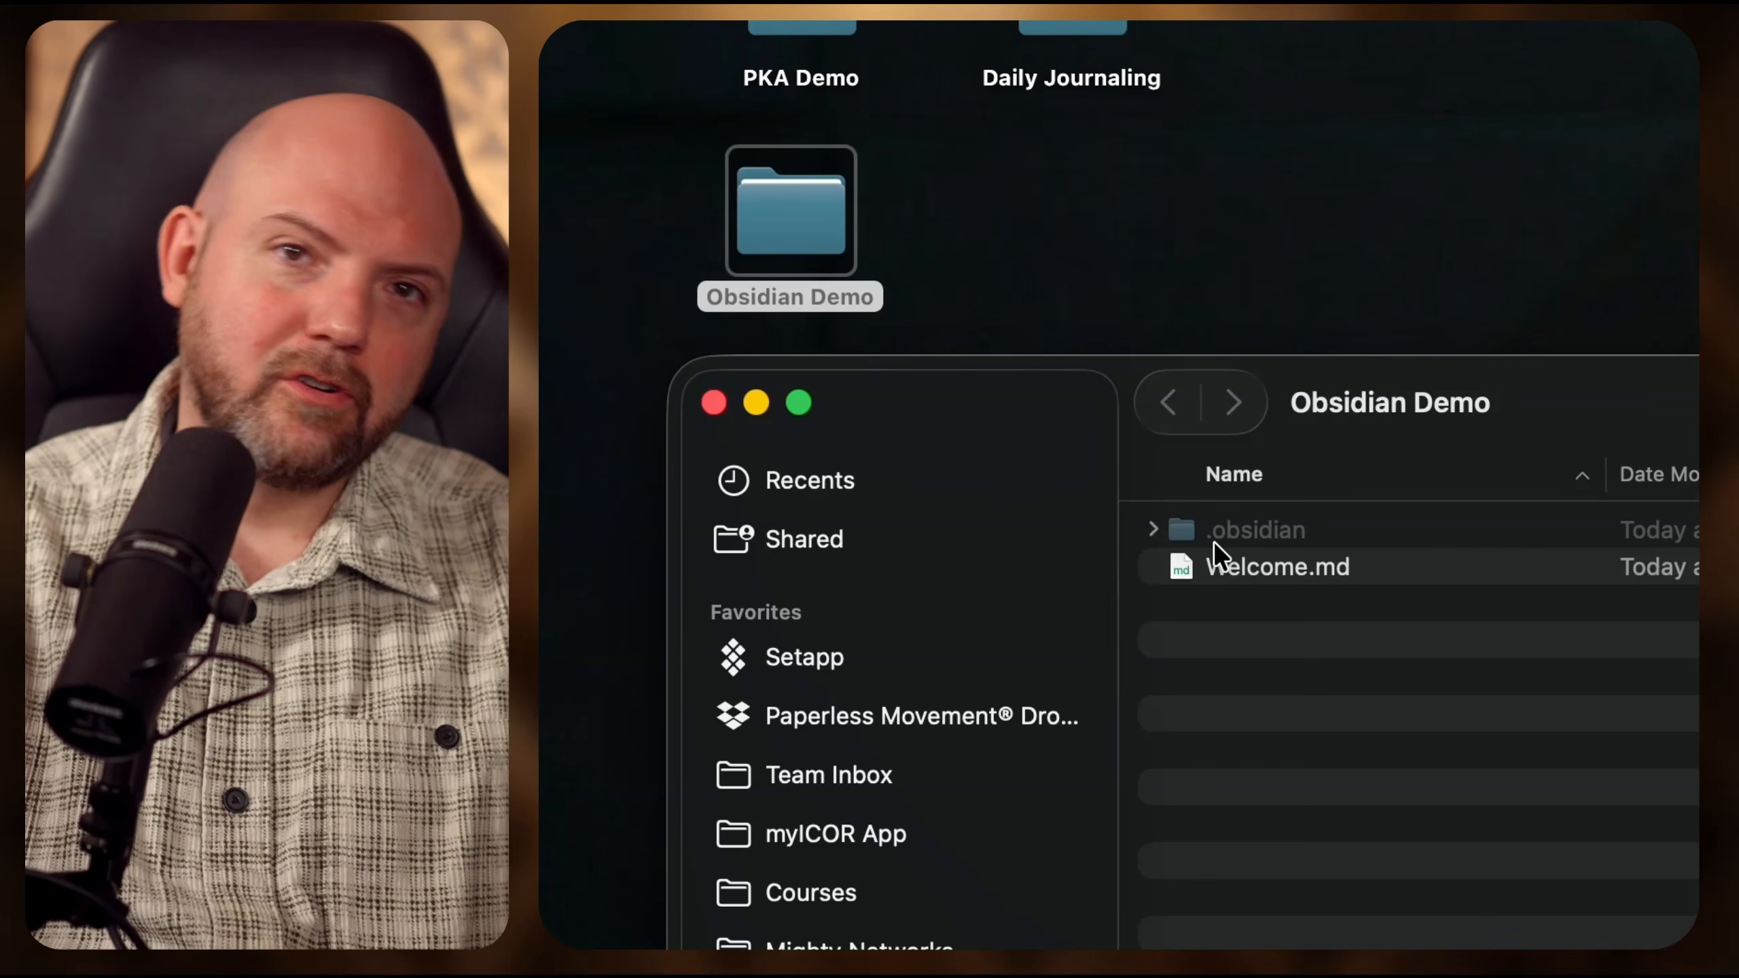
{"action": "left_click", "coordinate": [1153, 528]}
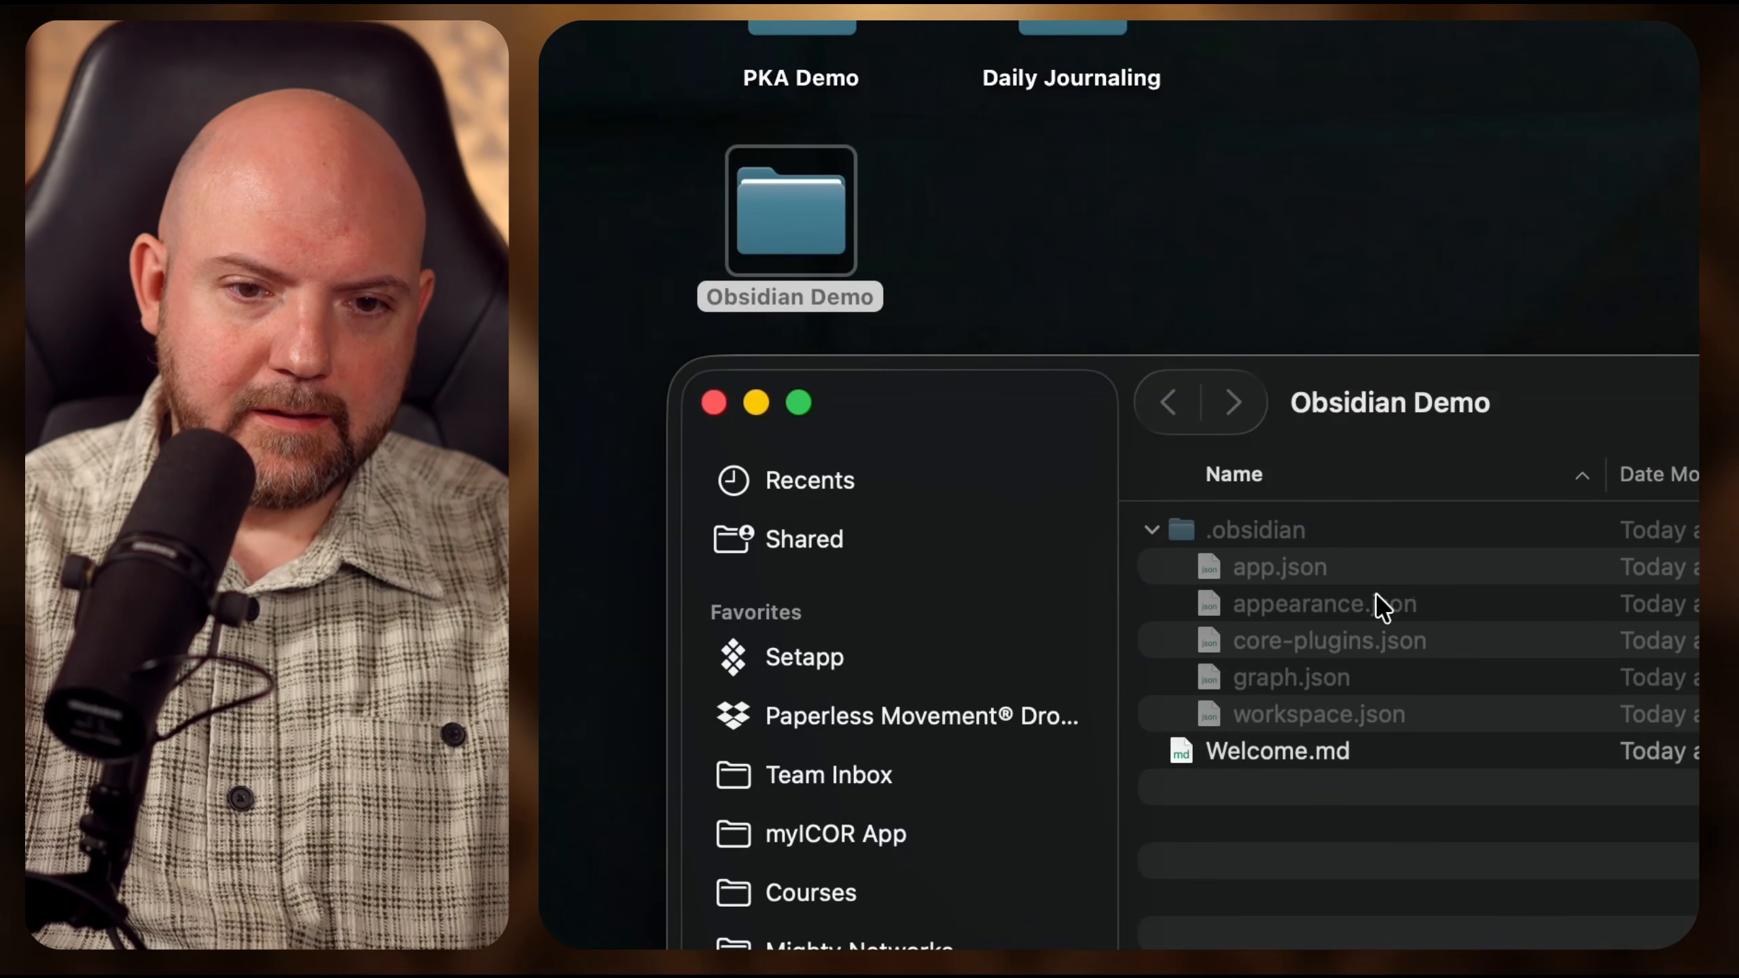
- Preview the contents of Welcome.md with Quick Look, and close the preview
{"action": "left_click", "coordinate": [1250, 750]}
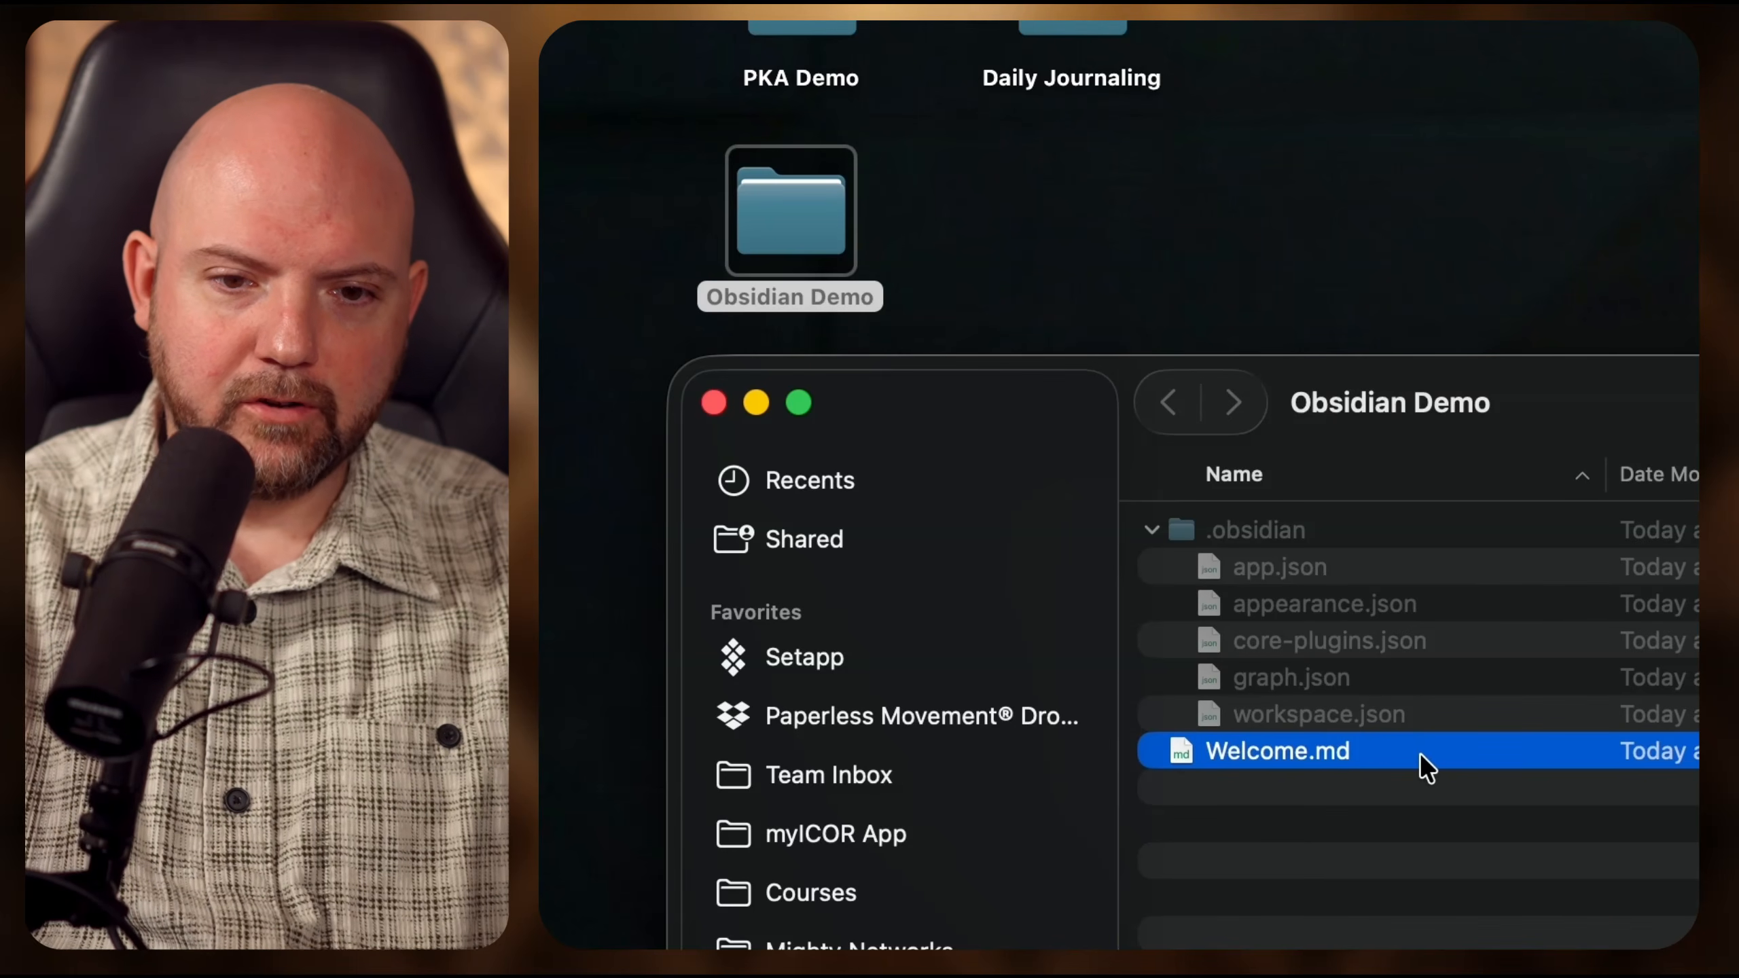
{"action": "key", "text": "space"}
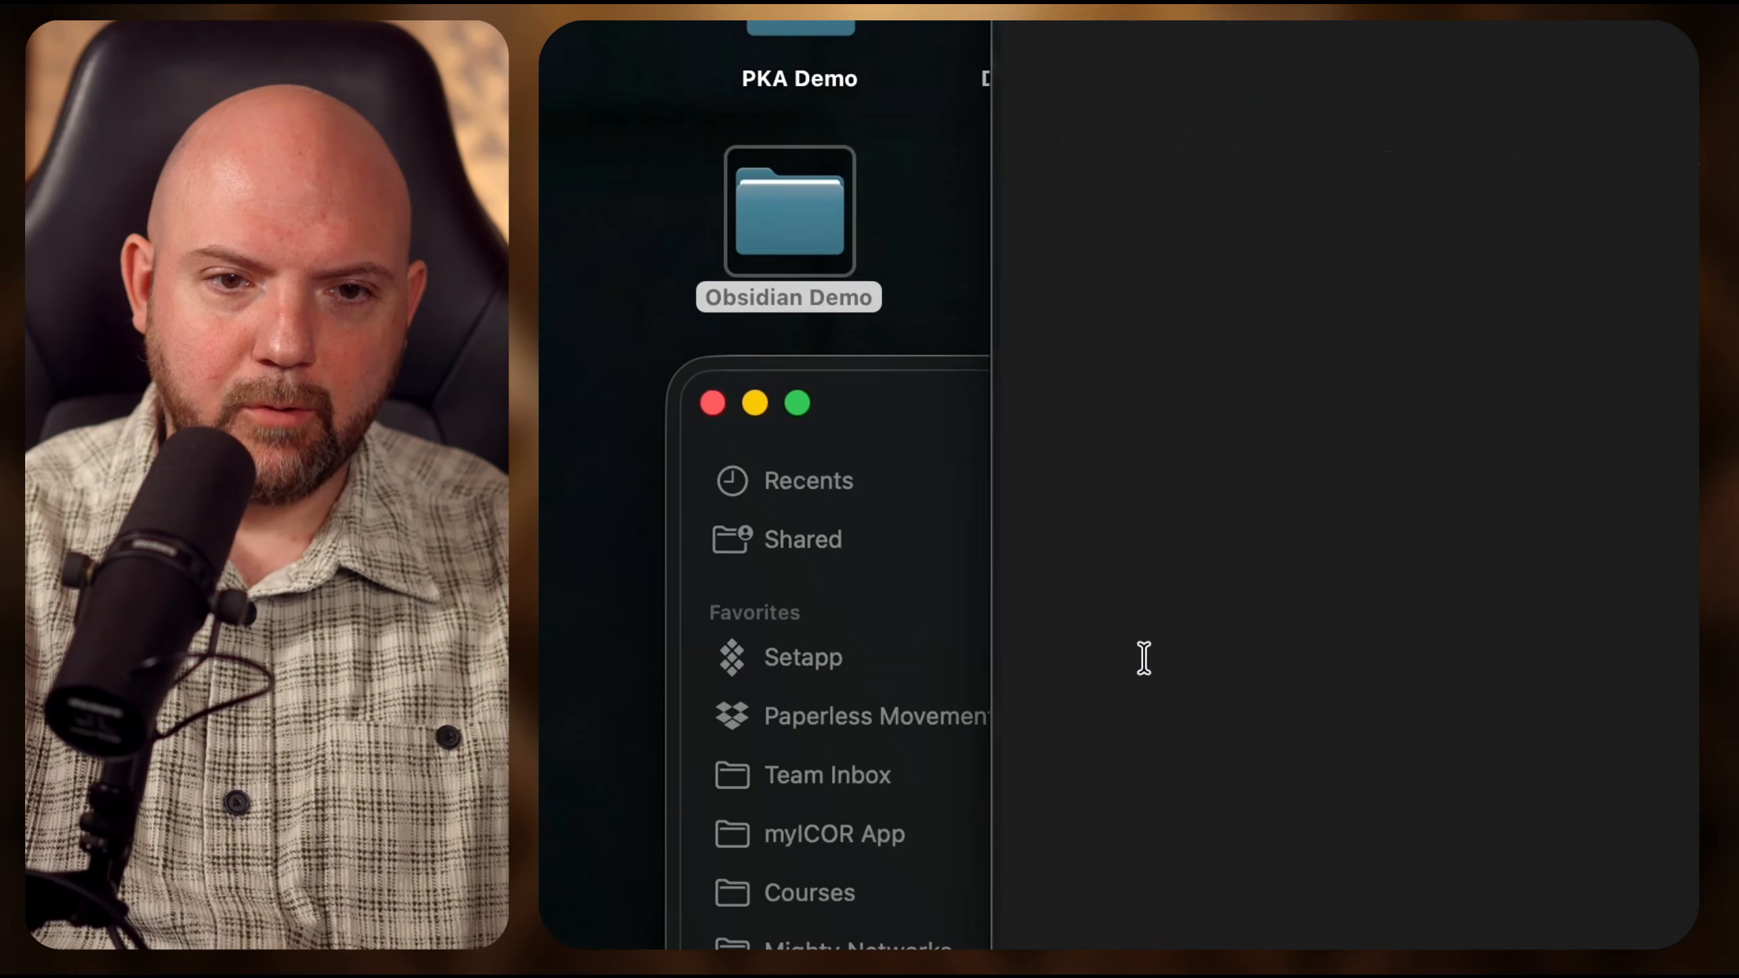
{"action": "left_click_drag", "start_coordinate": [566, 172], "coordinate": [1075, 245]}
{"action": "left_click", "coordinate": [1204, 233]}
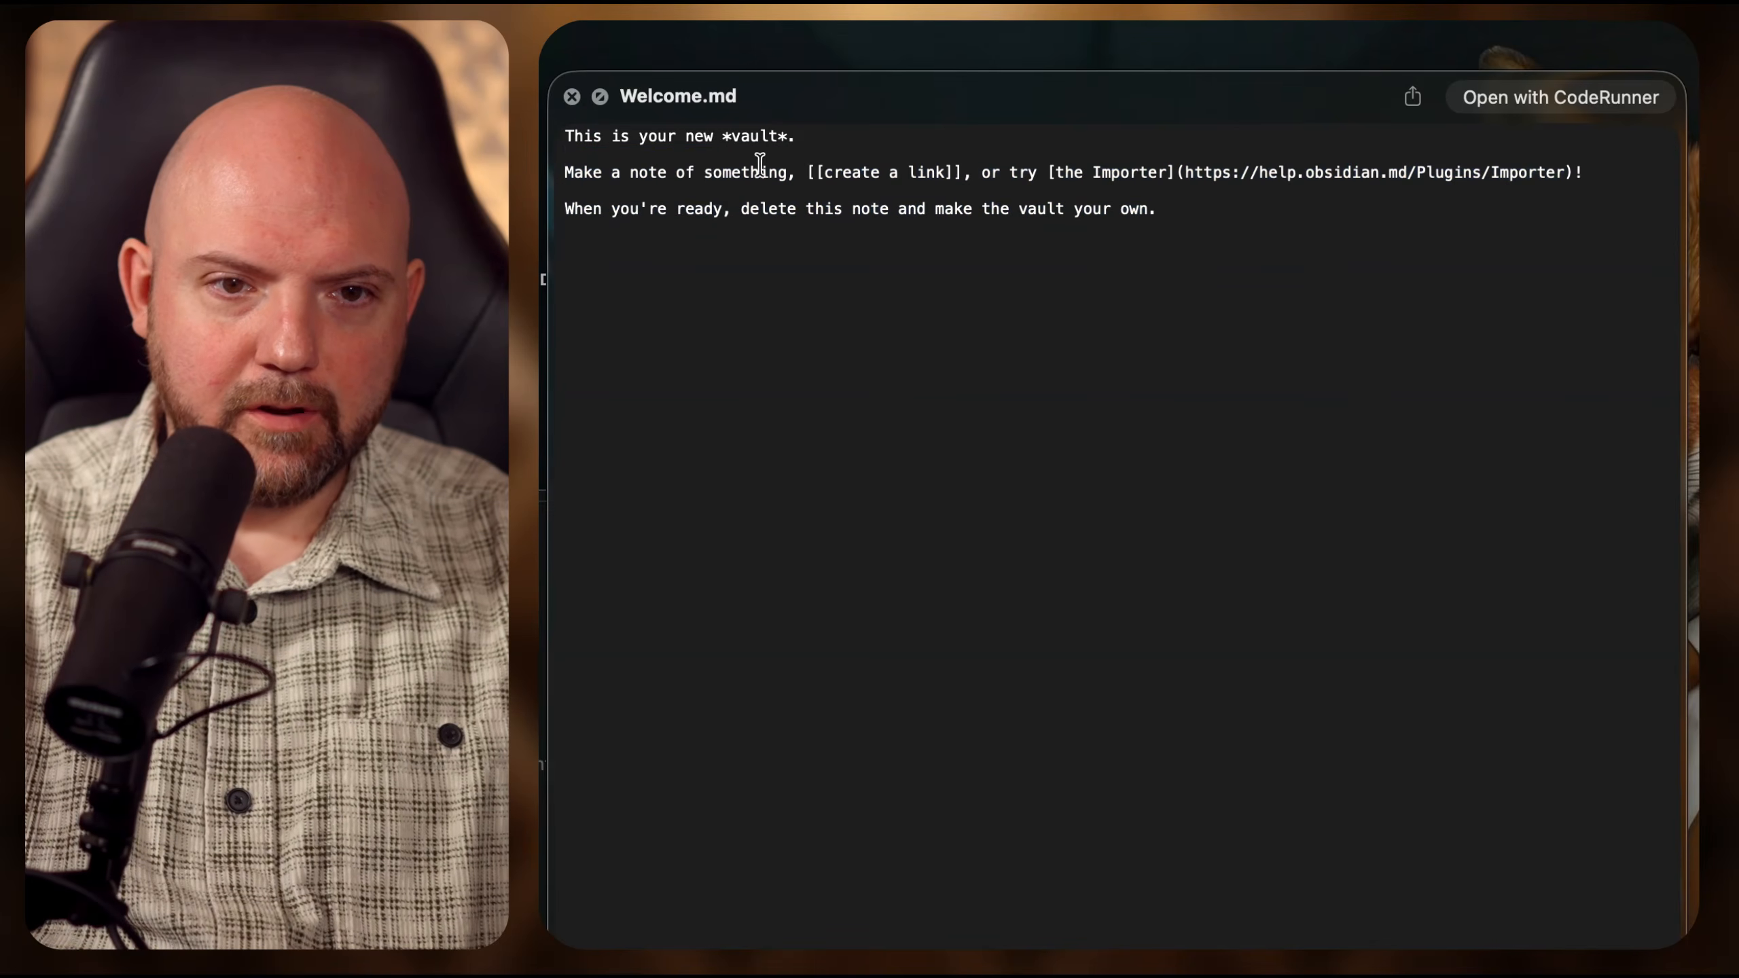
{"action": "key", "text": "space"}
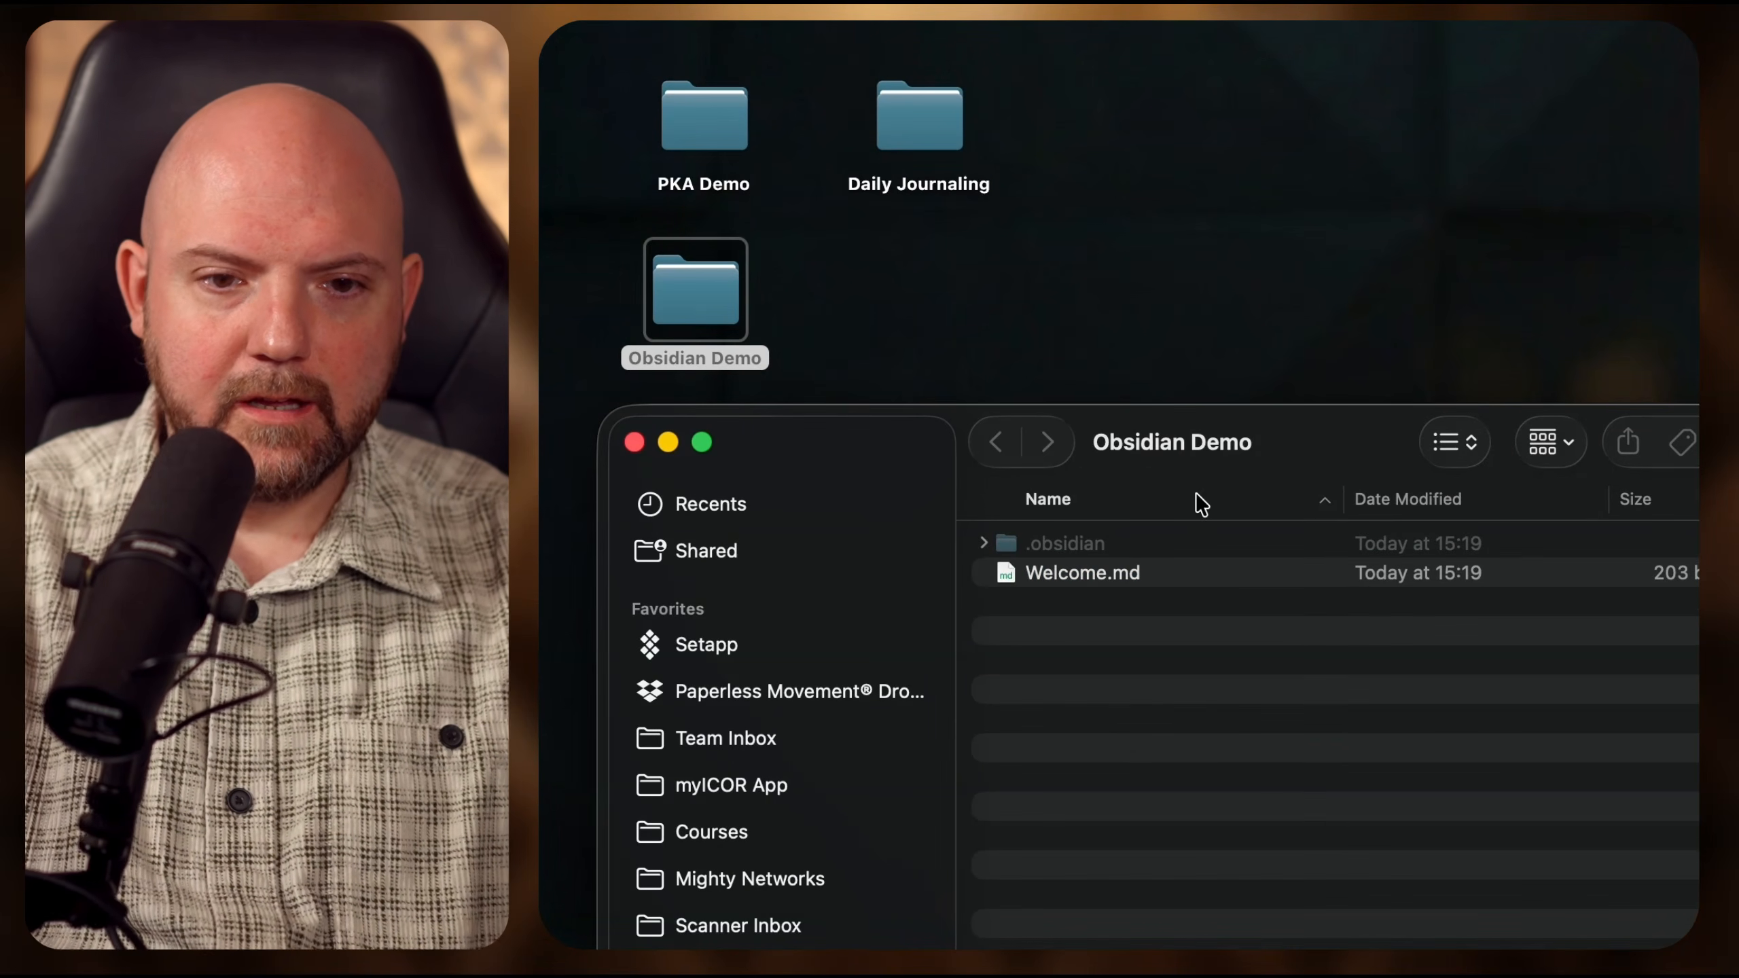
- Move the Finder window aside and compare the Obsidian Demo folder with the PKA Demo and Daily Journaling folders
{"action": "left_click_drag", "start_coordinate": [1191, 440], "coordinate": [1027, 972]}
{"action": "left_click", "coordinate": [731, 263]}
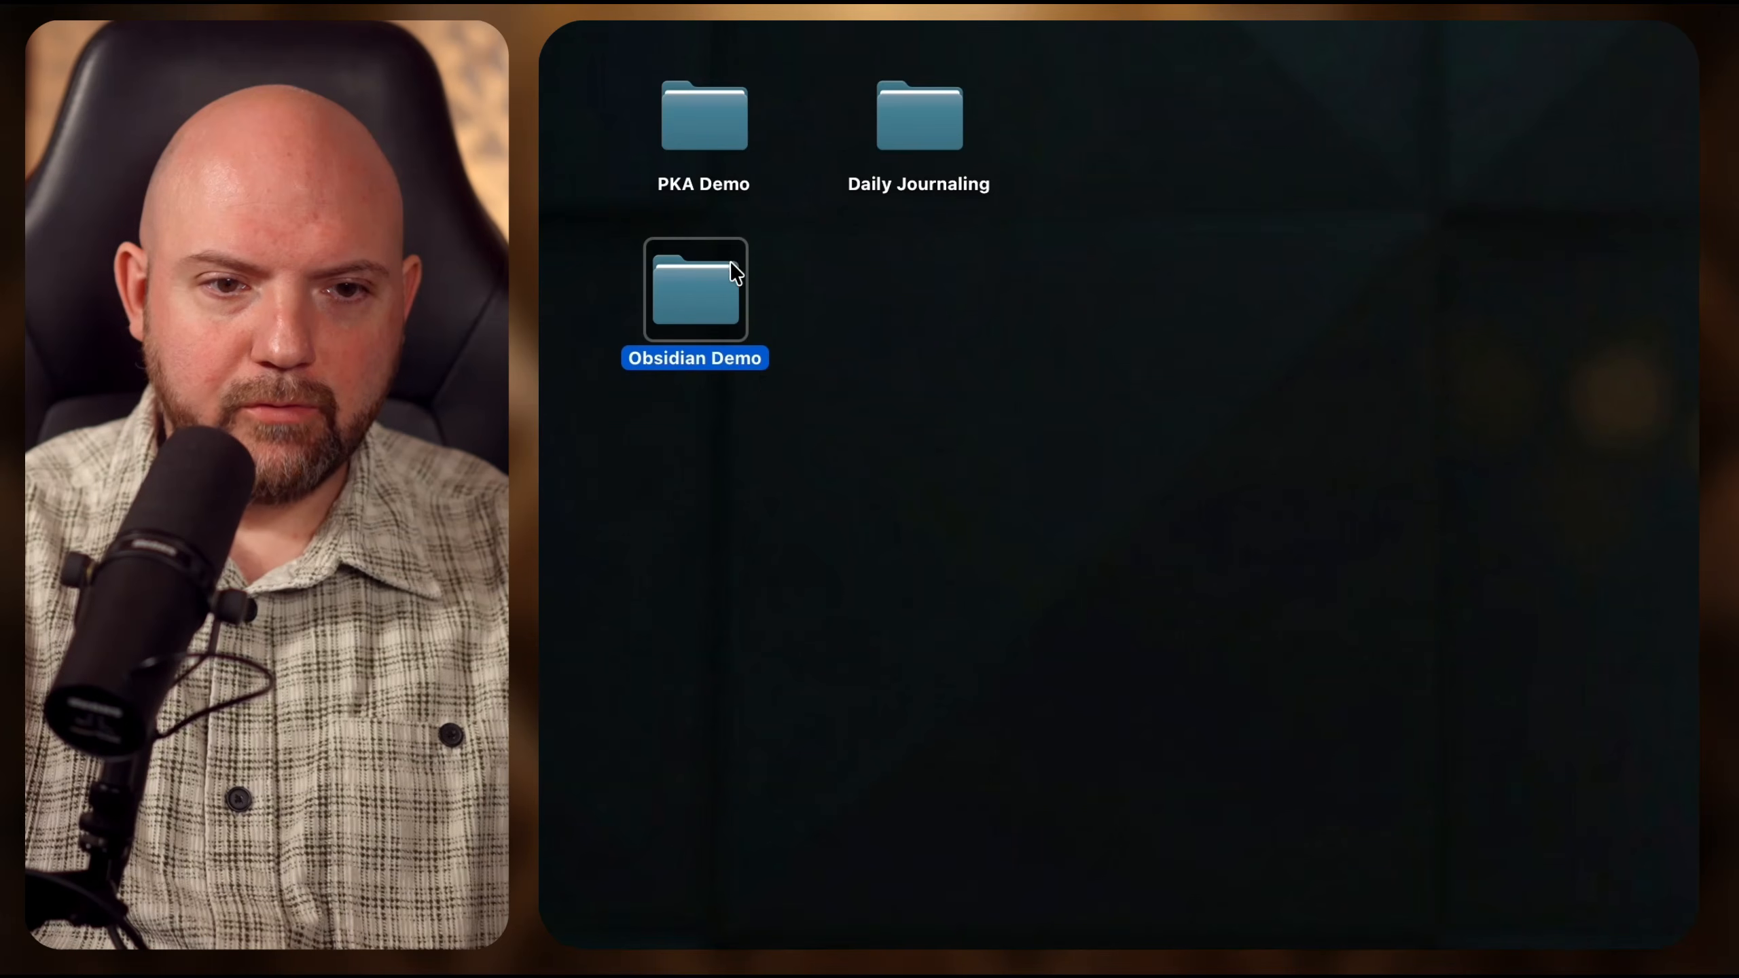
{"action": "left_click", "coordinate": [715, 124]}
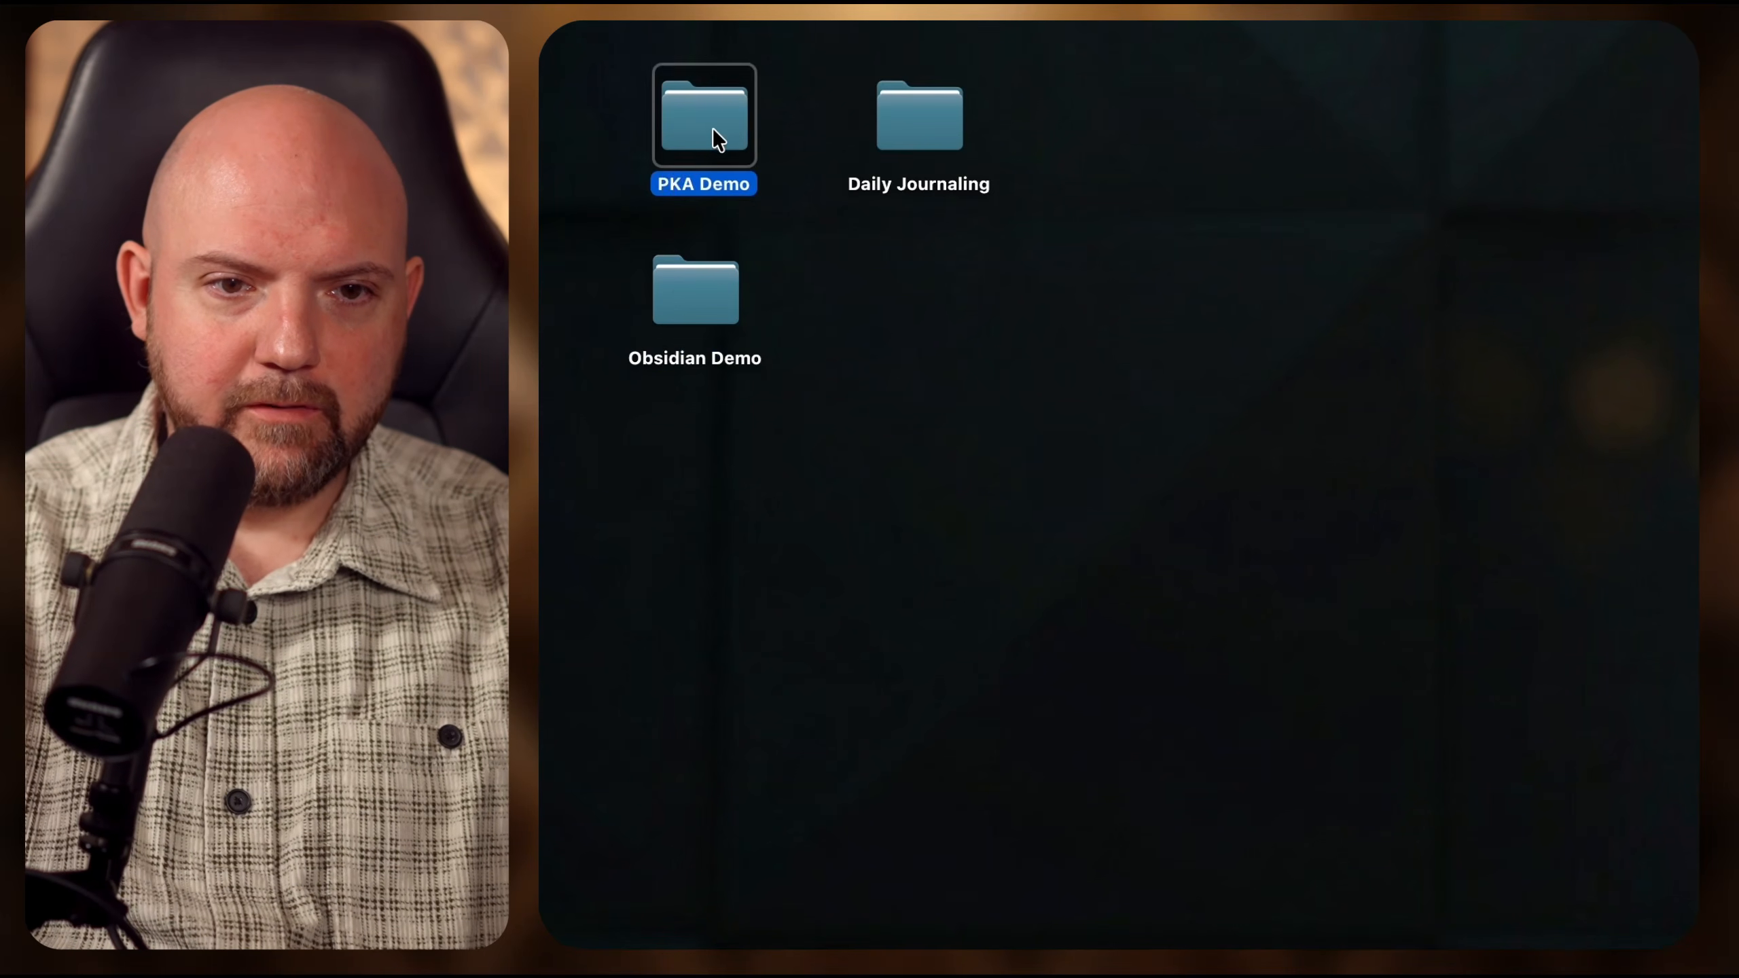
{"action": "left_click", "coordinate": [921, 121]}
{"action": "left_click", "coordinate": [713, 123]}
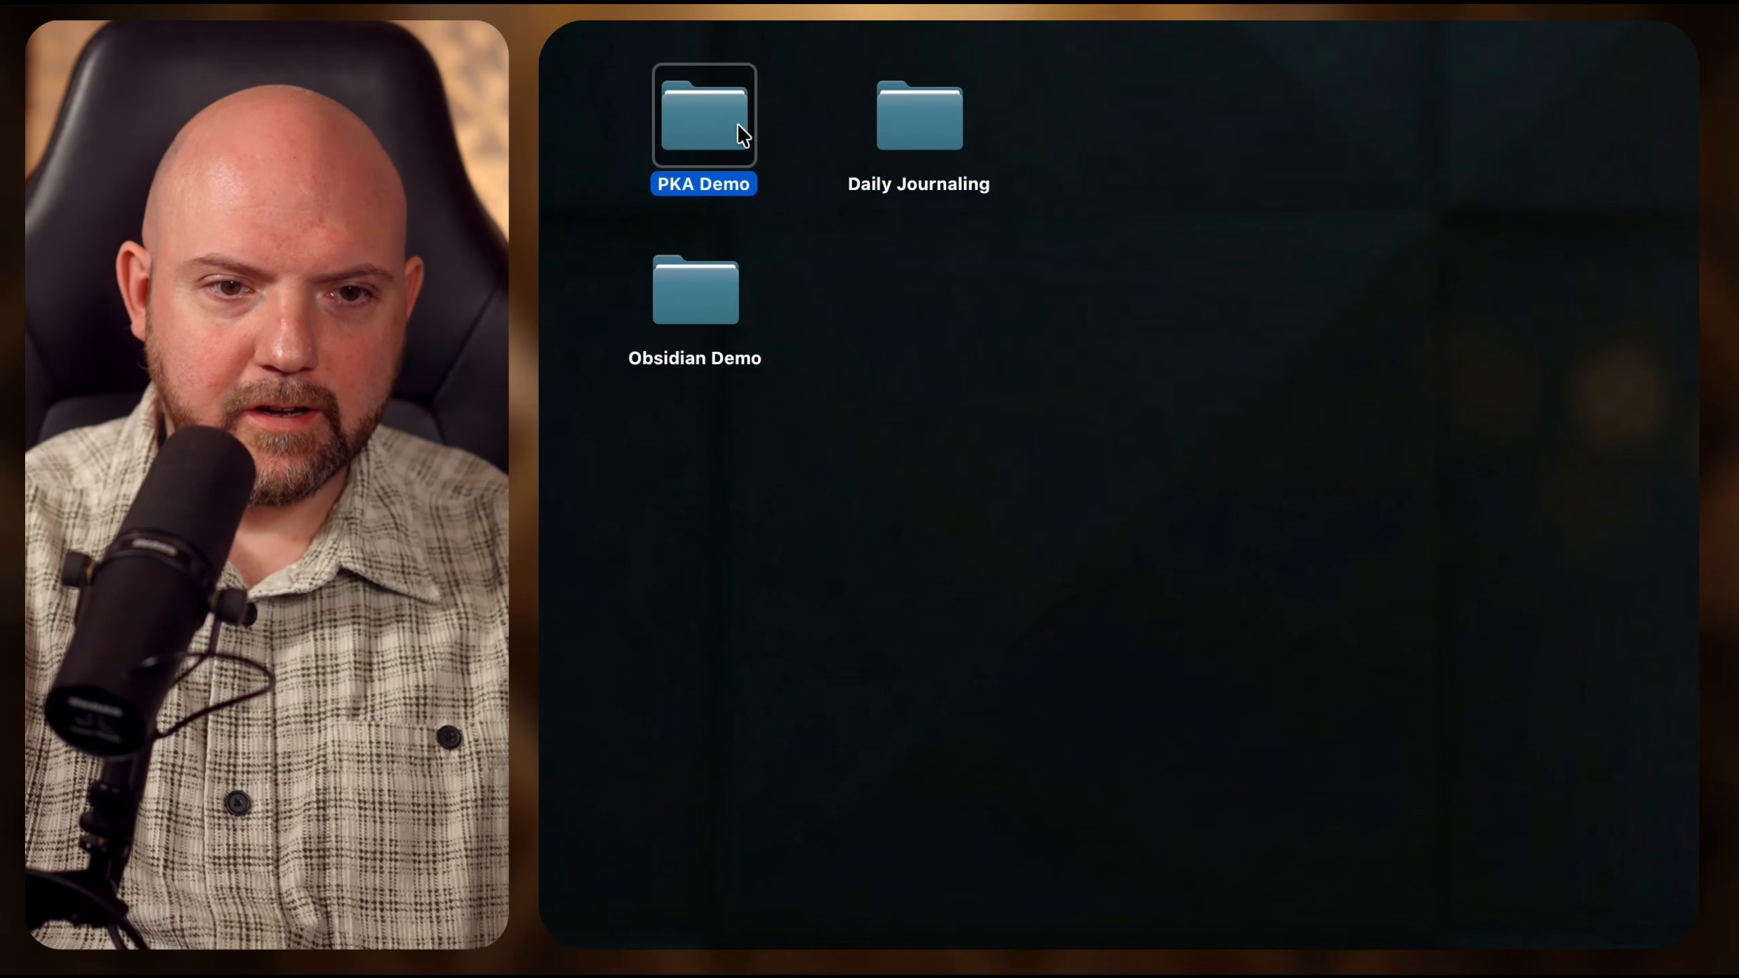
{"action": "double_click", "coordinate": [736, 123]}
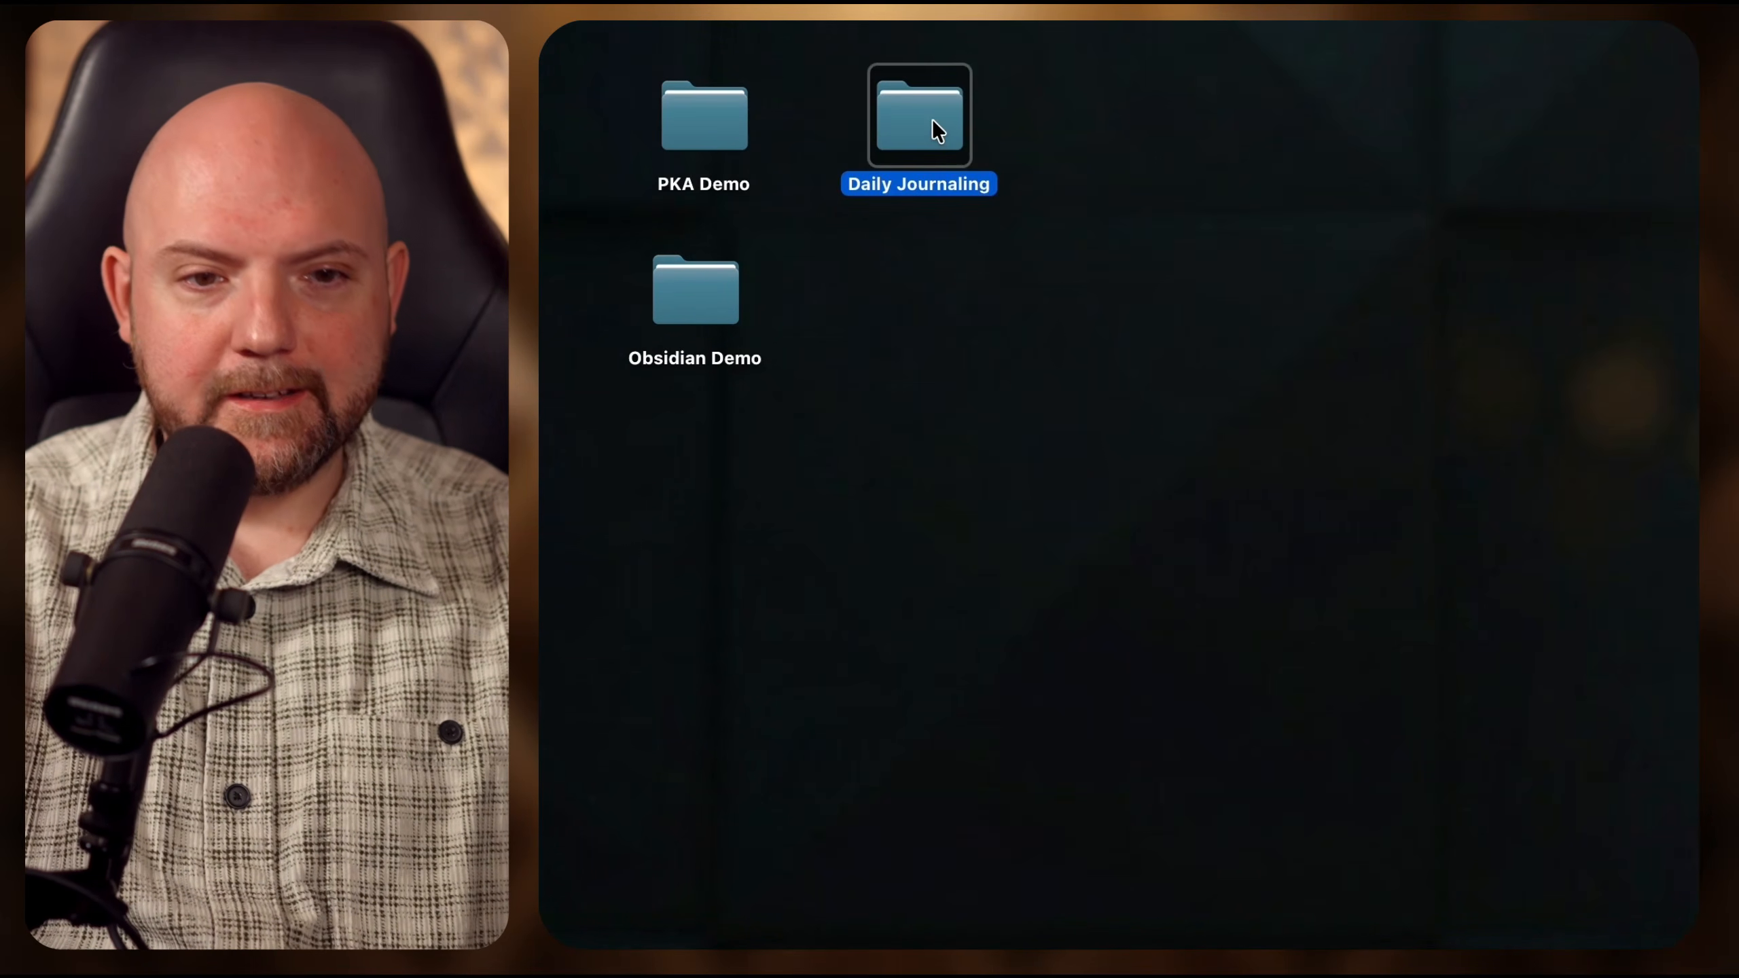
{"action": "double_click", "coordinate": [932, 121]}
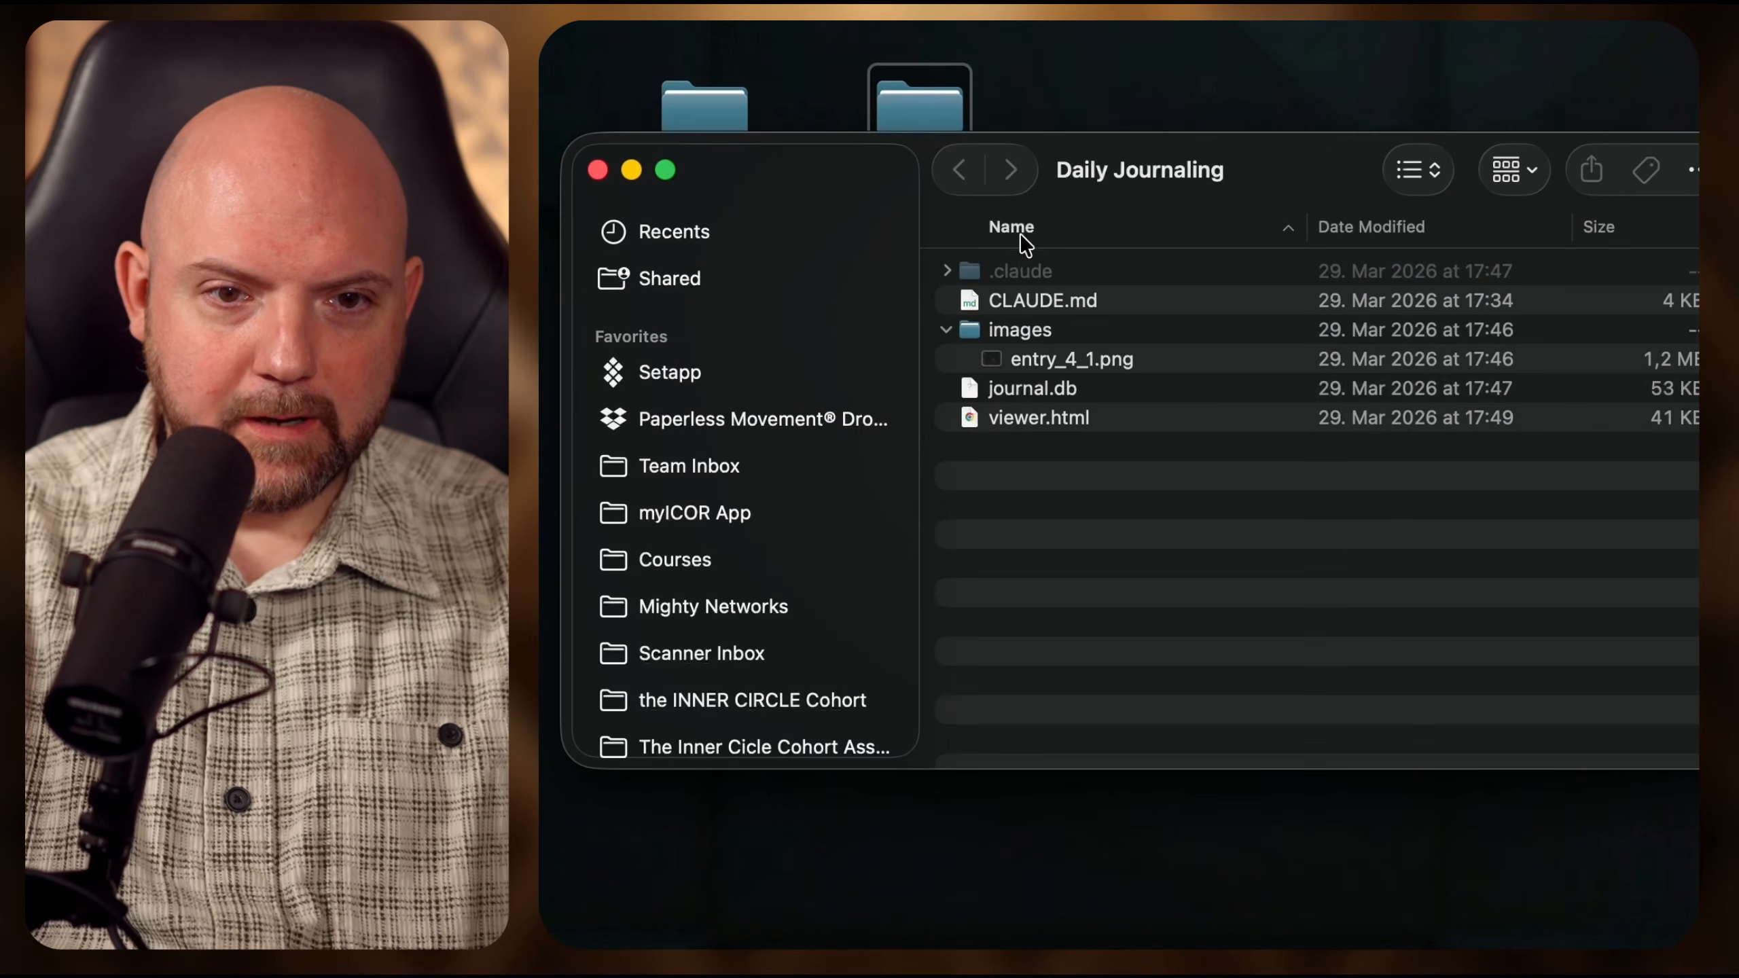
{"action": "left_click", "coordinate": [606, 172]}
{"action": "double_click", "coordinate": [705, 280]}
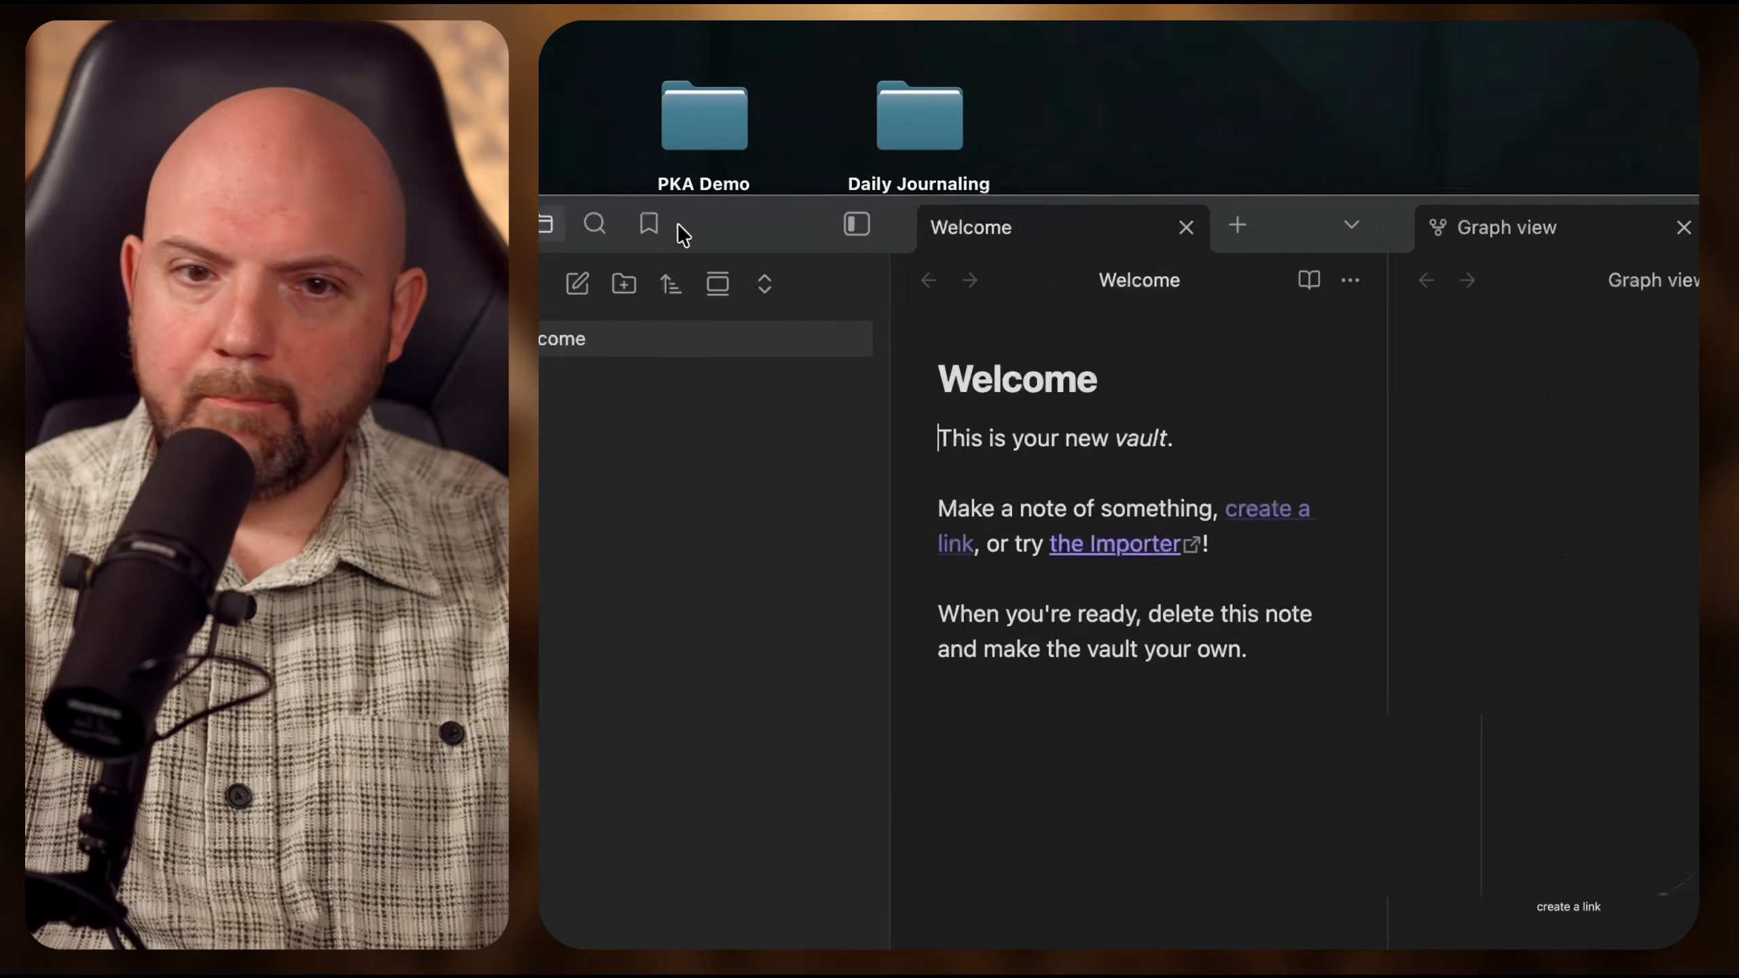
- Enlarge the Obsidian vault window to fill the screen and select the Welcome note in the file list
{"action": "left_click_drag", "start_coordinate": [678, 225], "coordinate": [772, 159]}
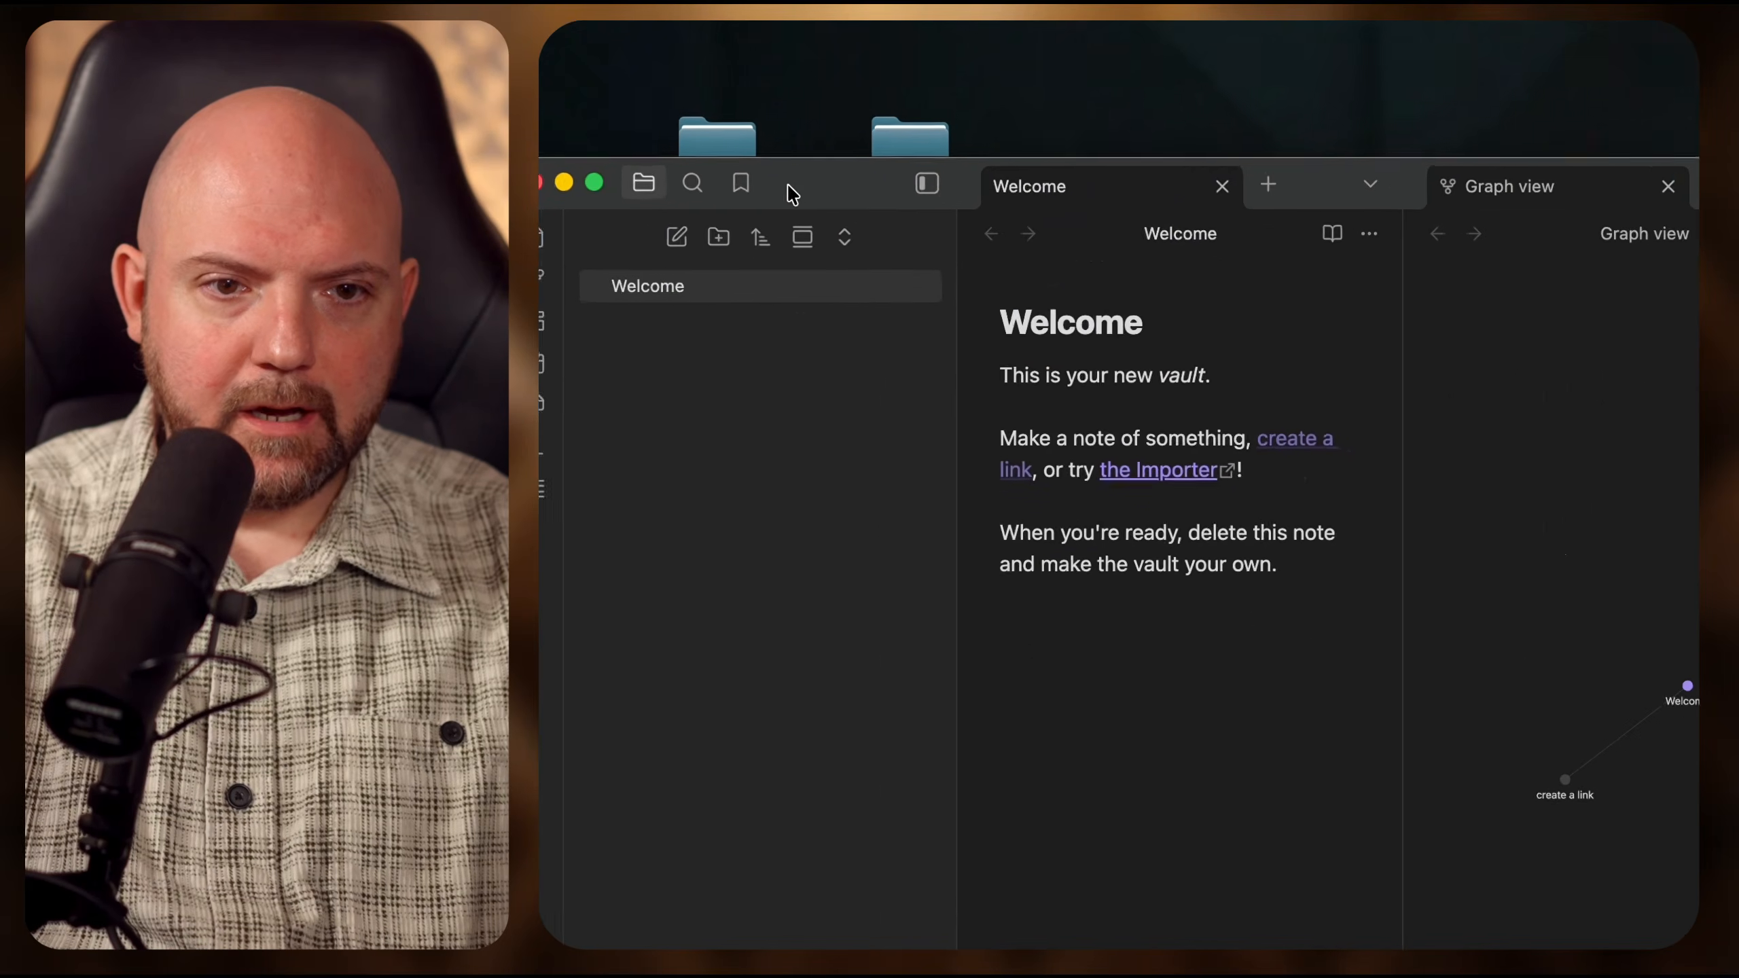
{"action": "double_click", "coordinate": [801, 147]}
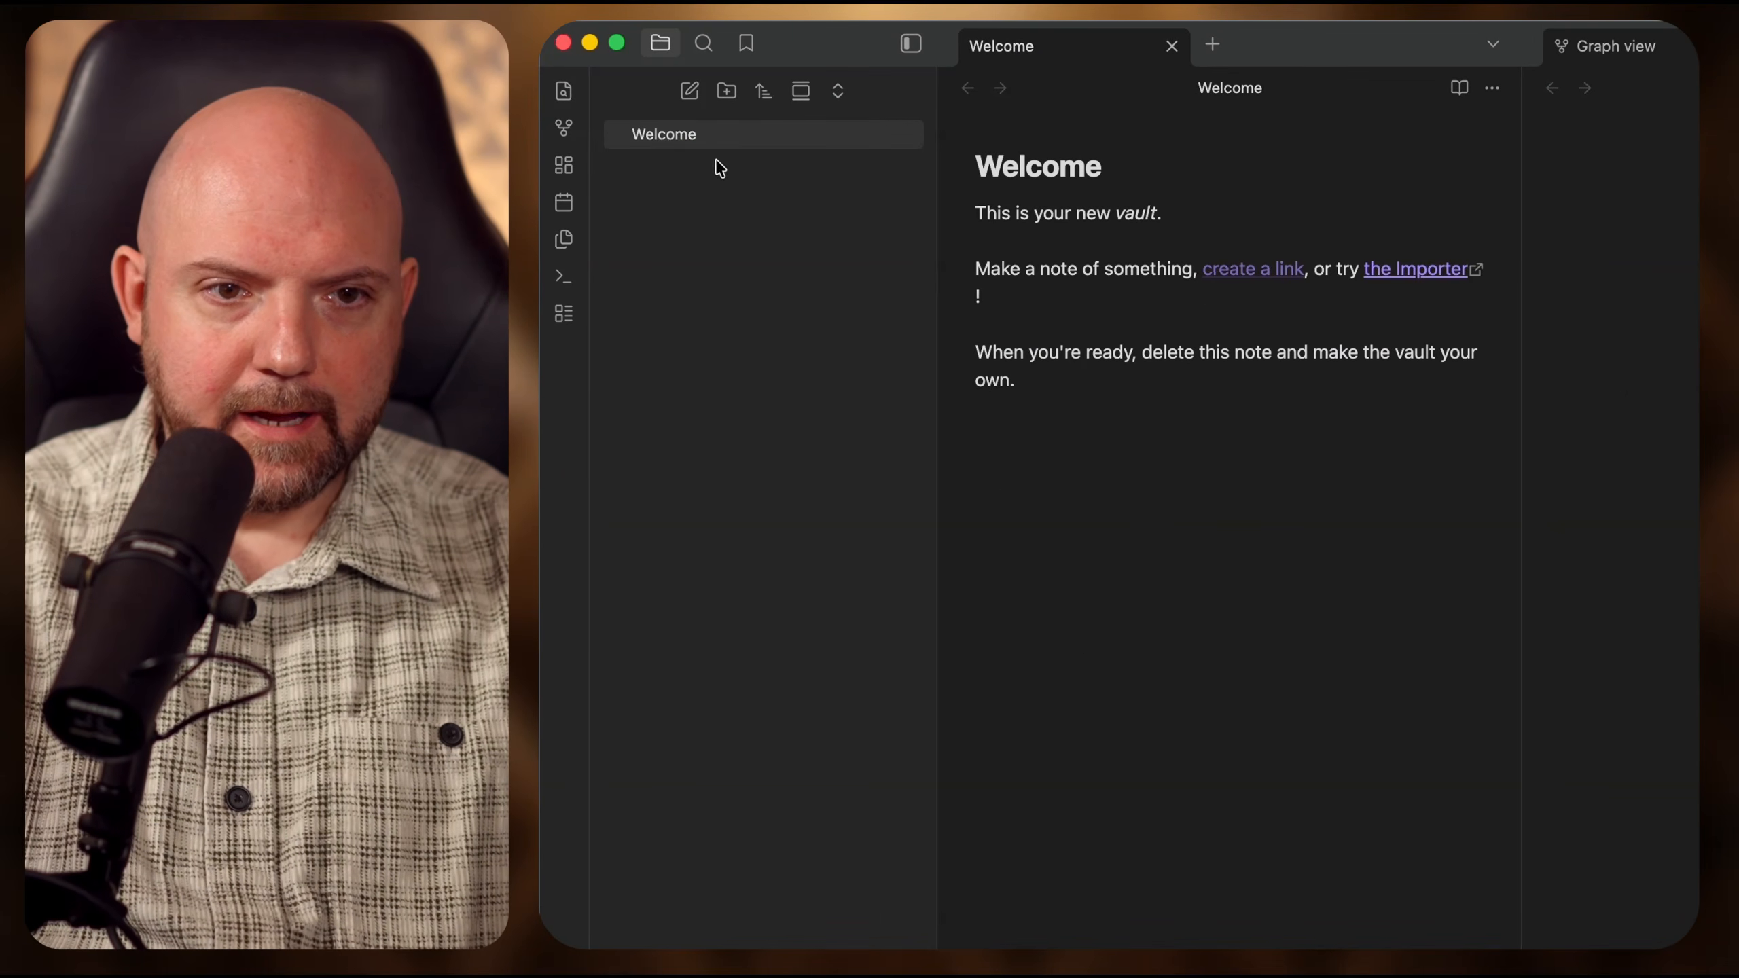
{"action": "left_click", "coordinate": [688, 141]}
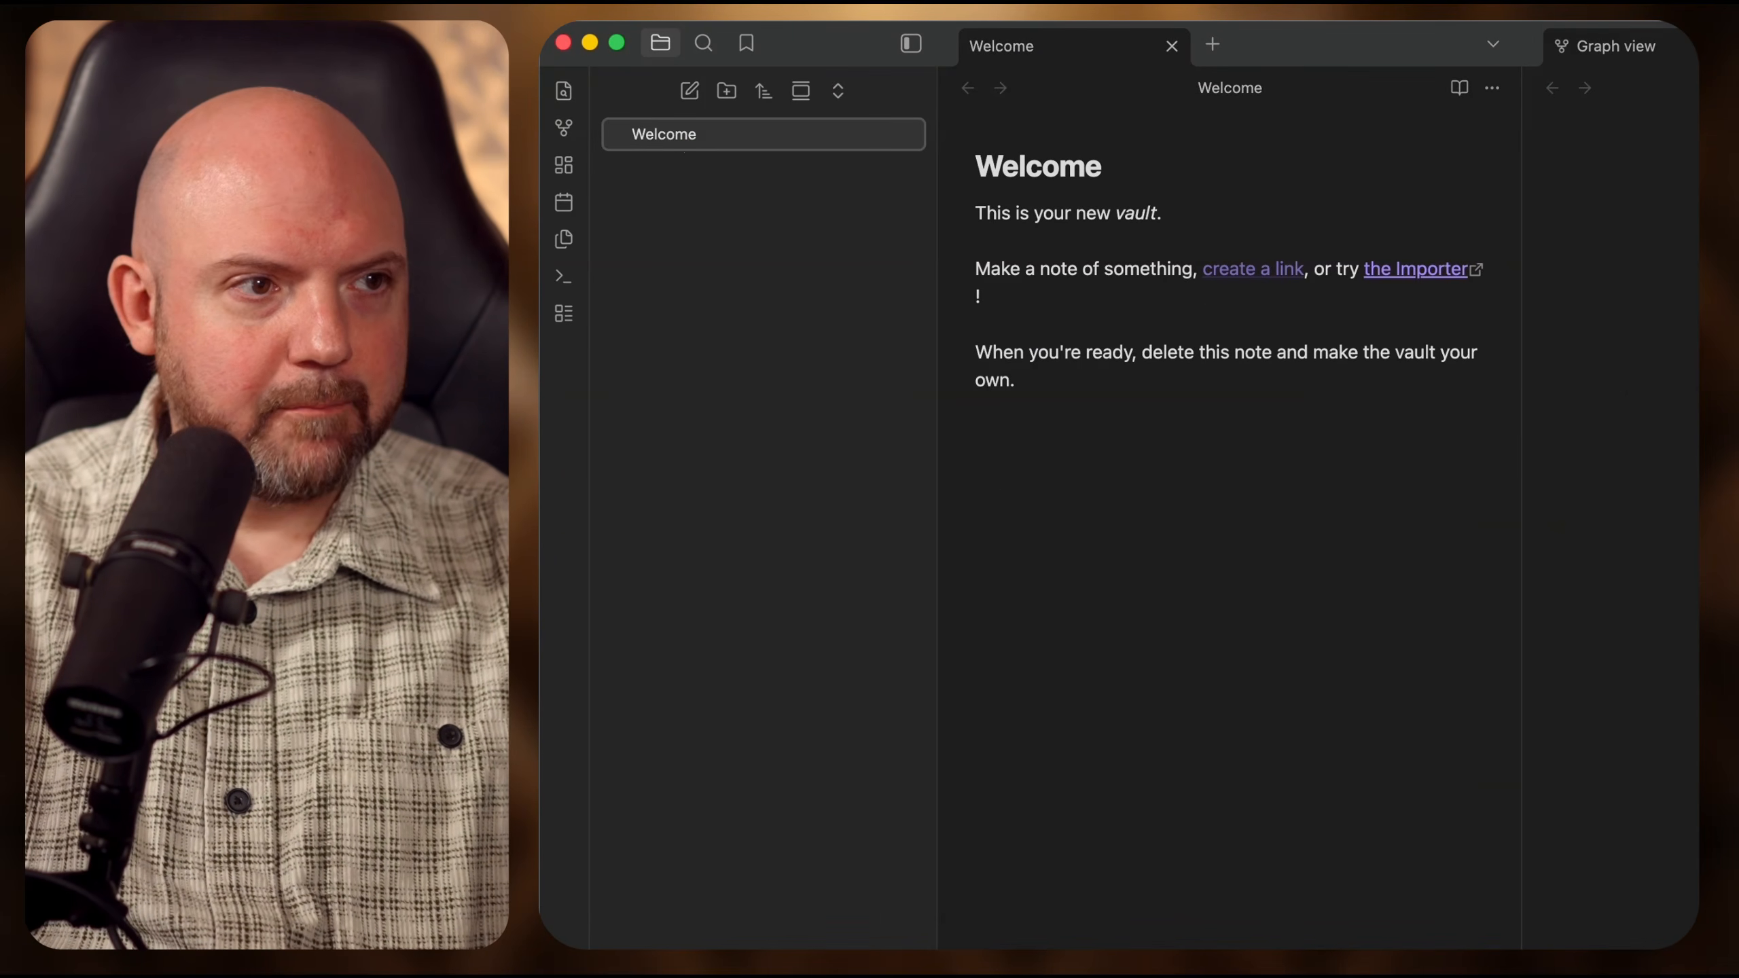
- Bring the Obsidian Demo Finder window over the vault and check Welcome.md and the .obsidian folder against the note list
{"action": "left_click_drag", "start_coordinate": [1225, 490], "coordinate": [1179, 386]}
{"action": "left_click", "coordinate": [1139, 488]}
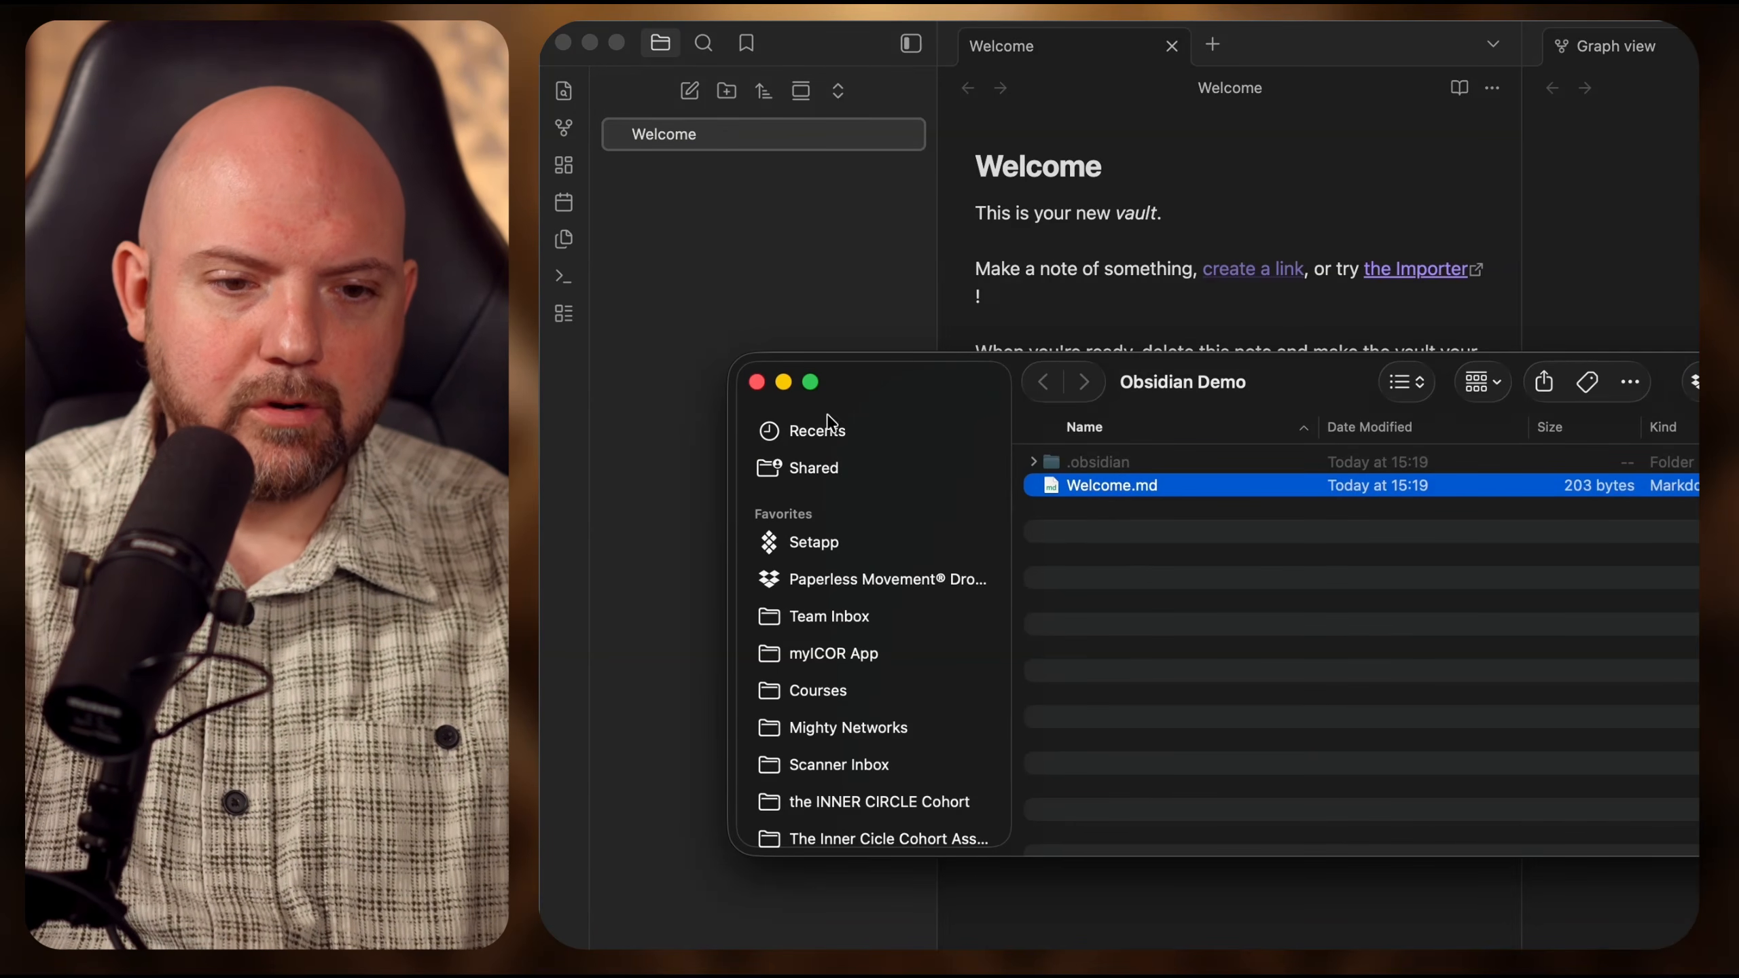
{"action": "left_click", "coordinate": [1033, 463]}
{"action": "left_click", "coordinate": [1033, 463]}
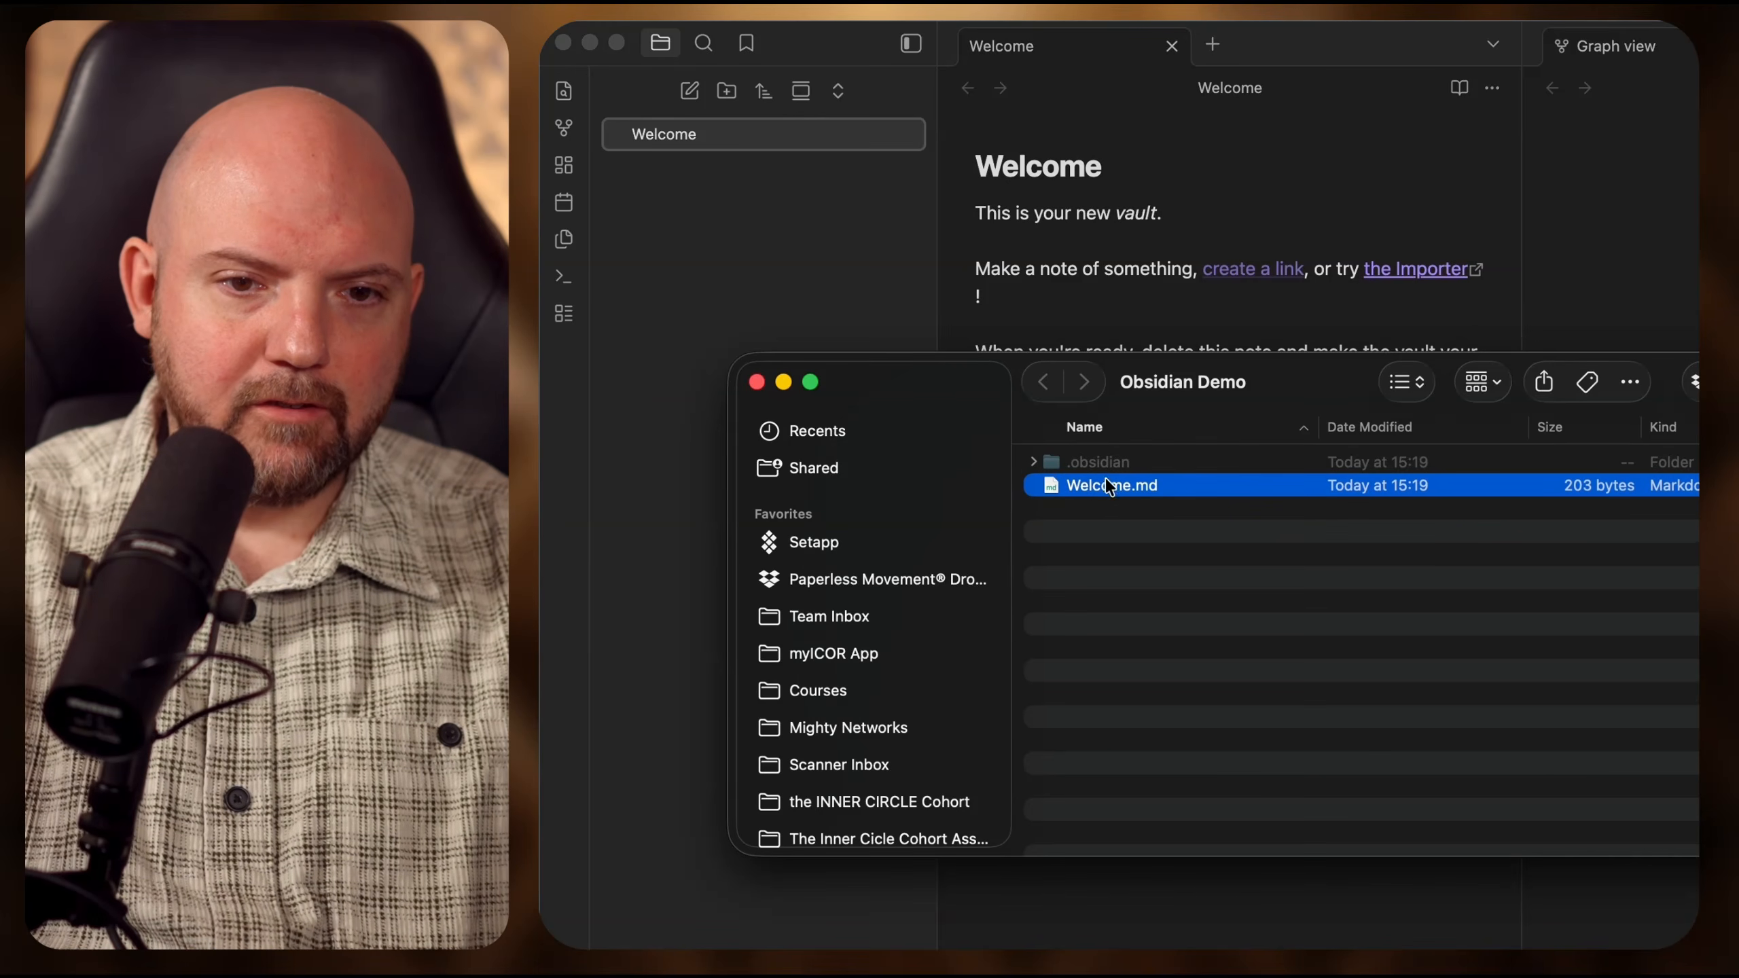
- Toggle hidden files off and on in the Obsidian Demo folder, and look inside the .obsidian folder
{"action": "left_click", "coordinate": [1170, 635]}
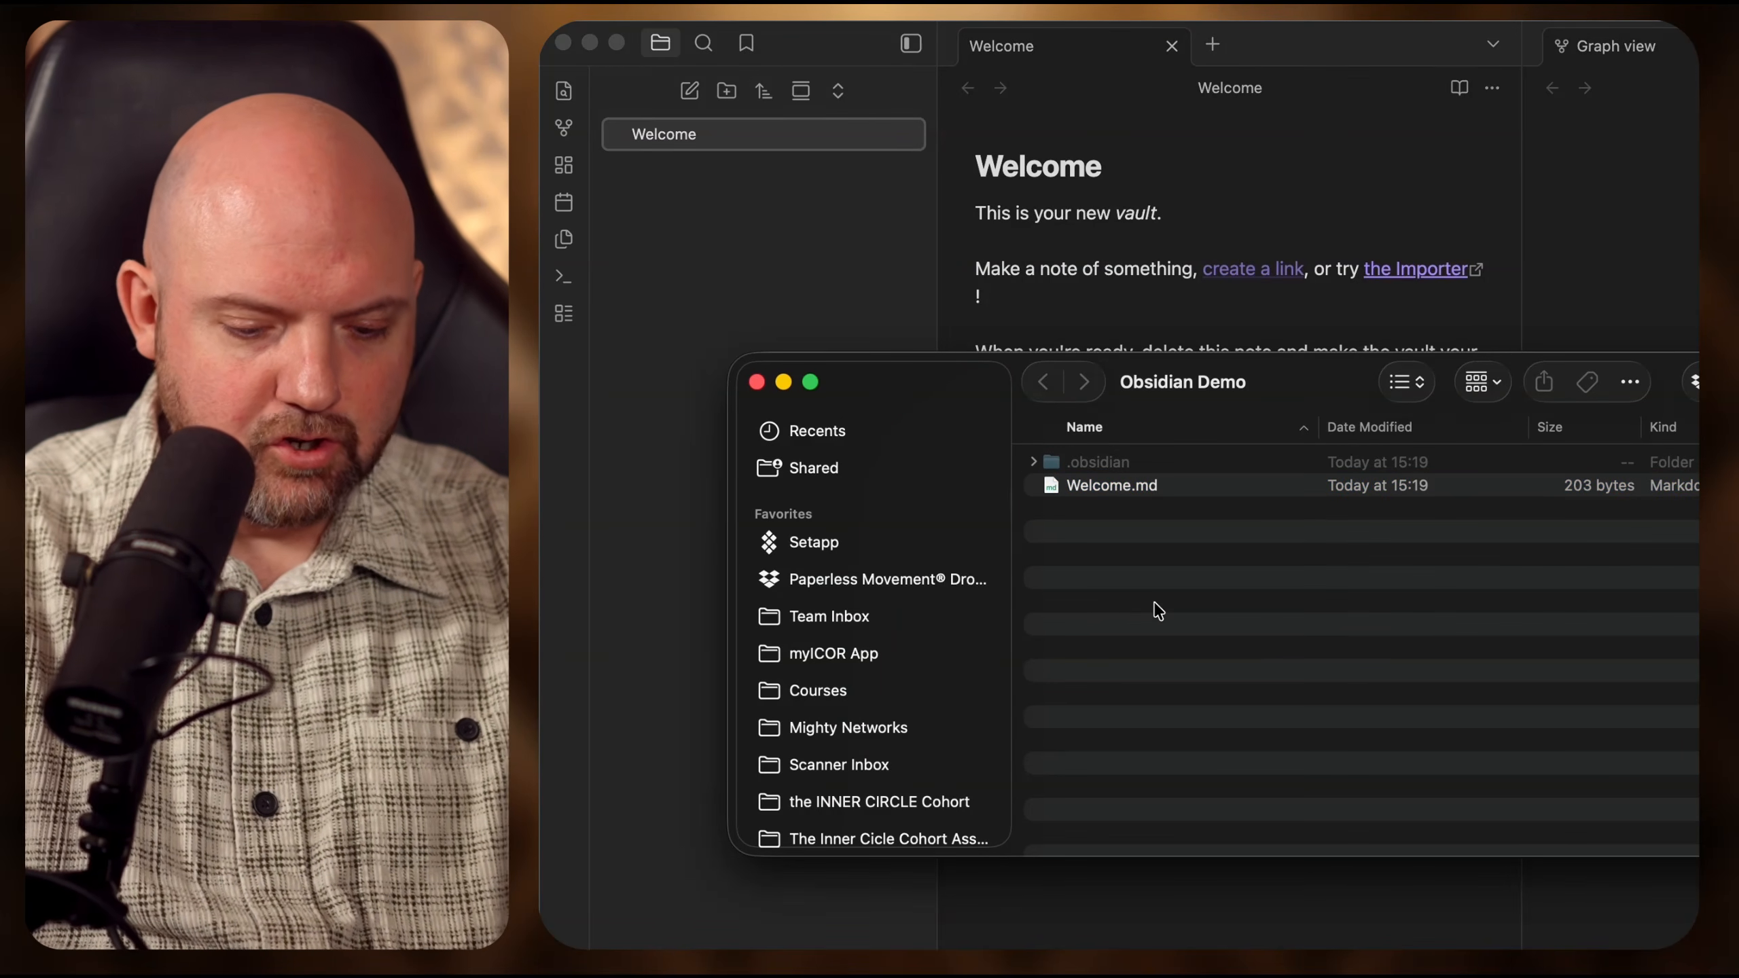
{"action": "key", "text": "super+shift+period"}
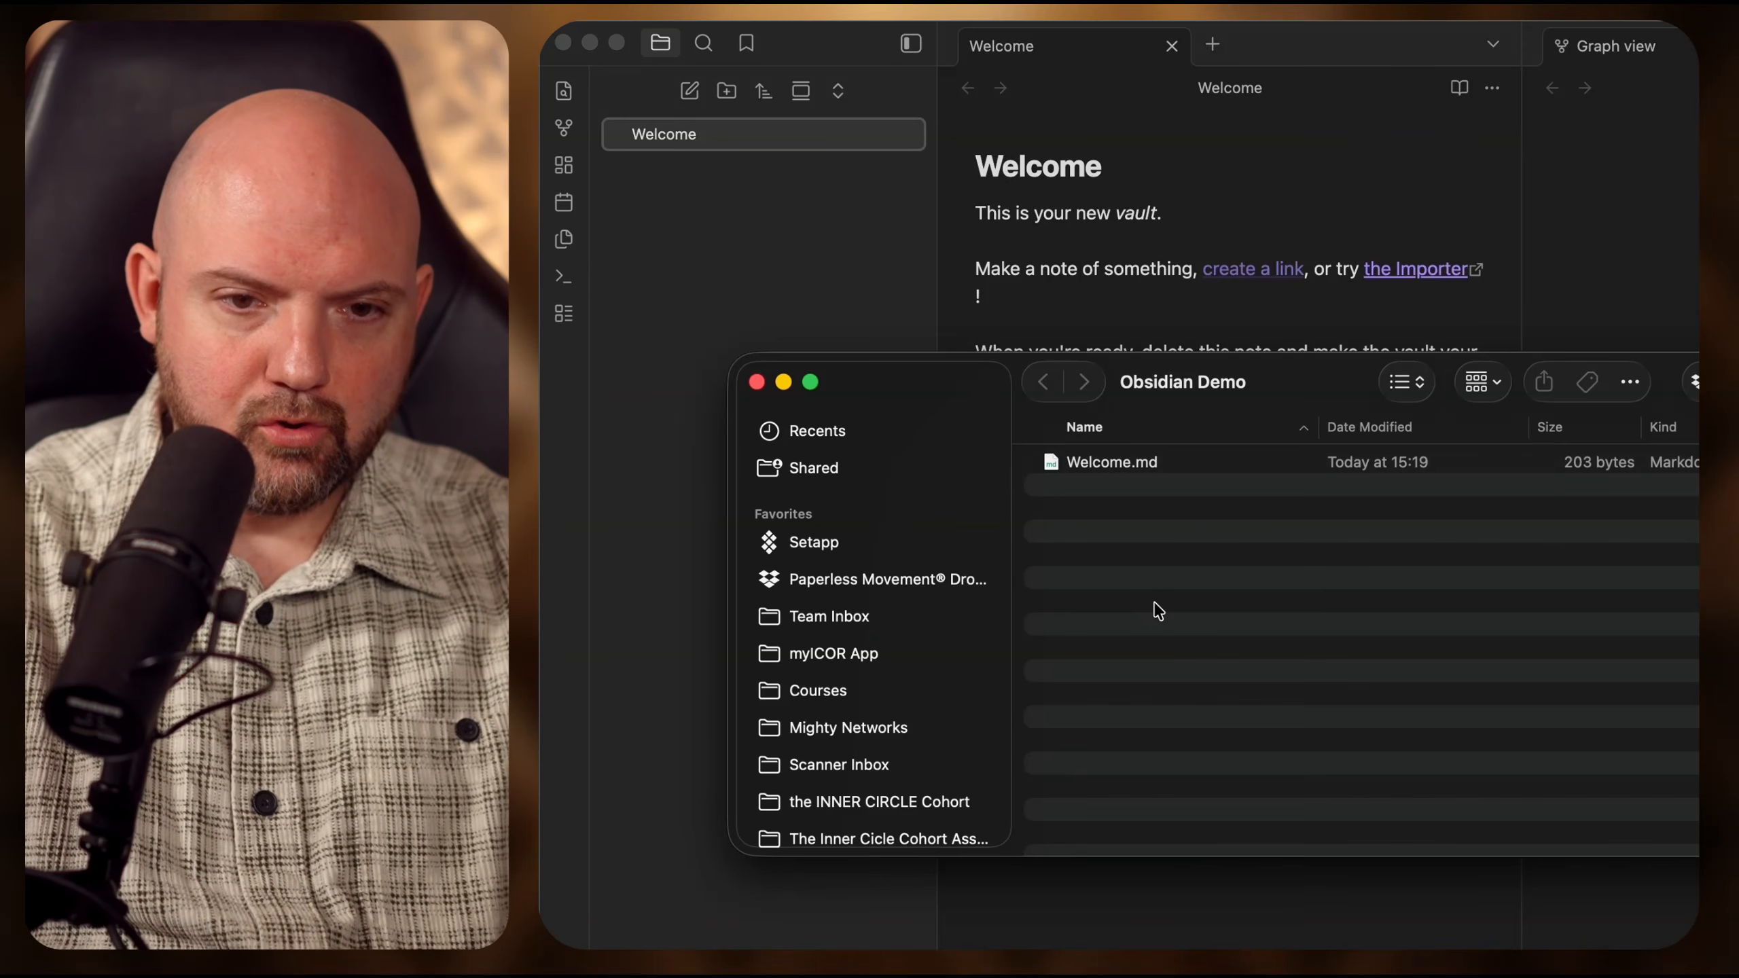
{"action": "key", "text": "super+shift+period"}
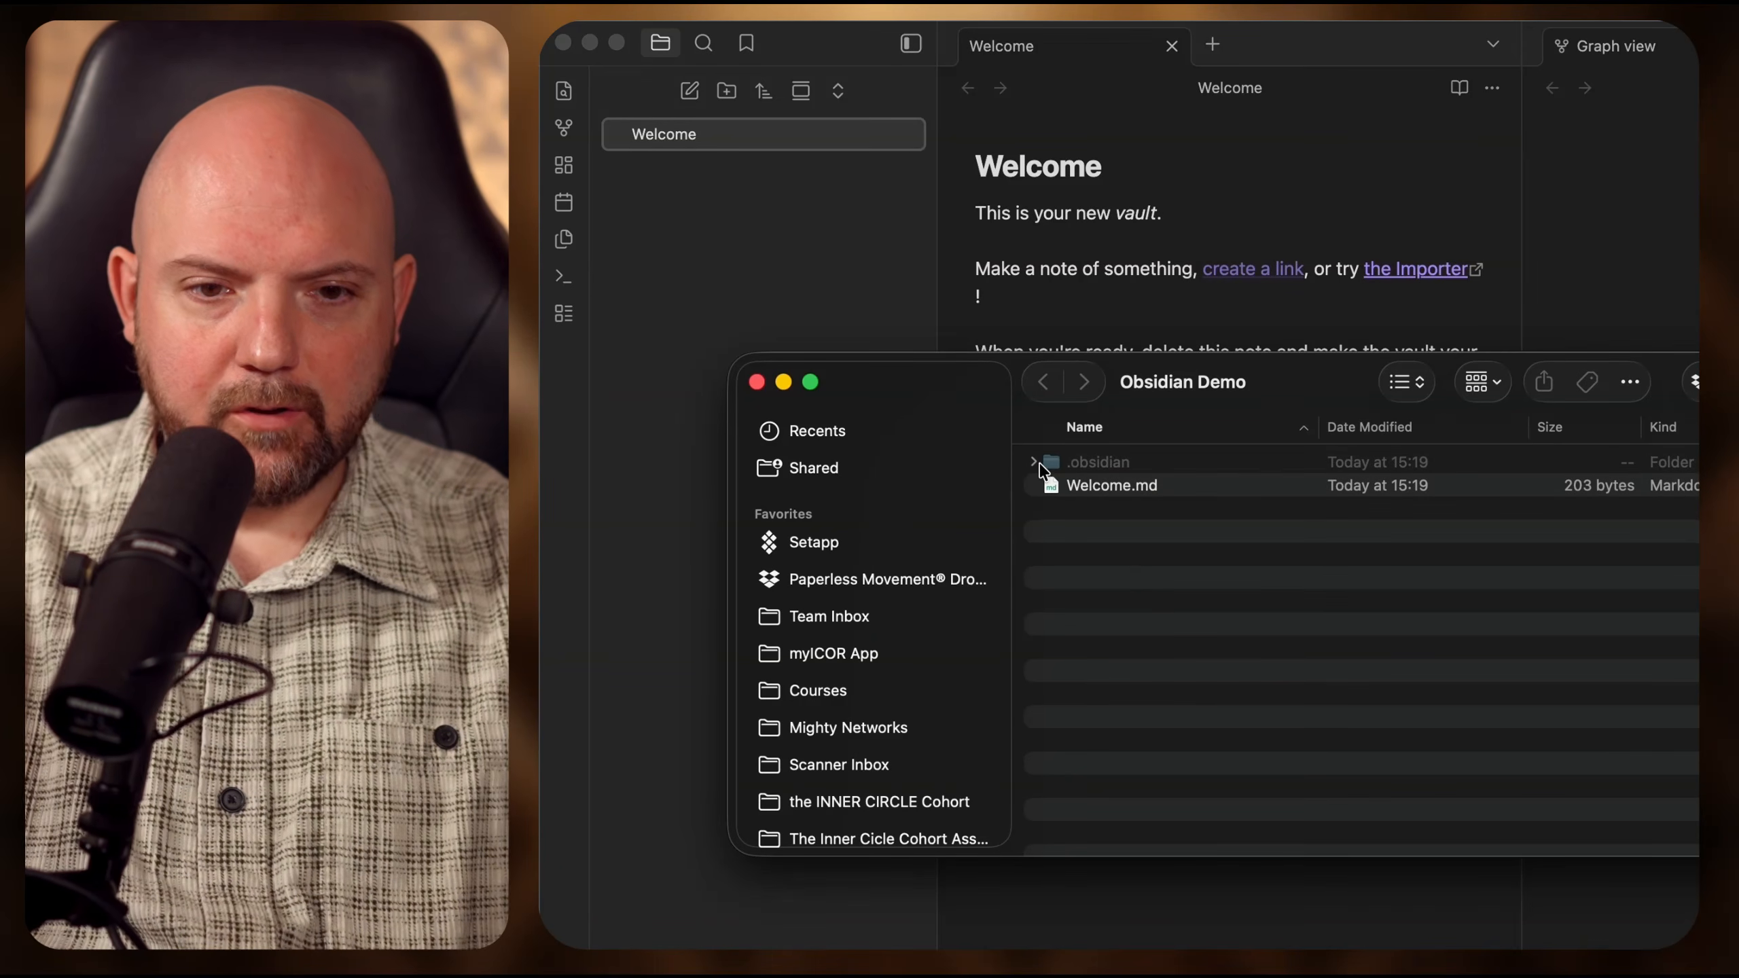
{"action": "left_click", "coordinate": [1035, 463]}
{"action": "left_click", "coordinate": [1035, 462]}
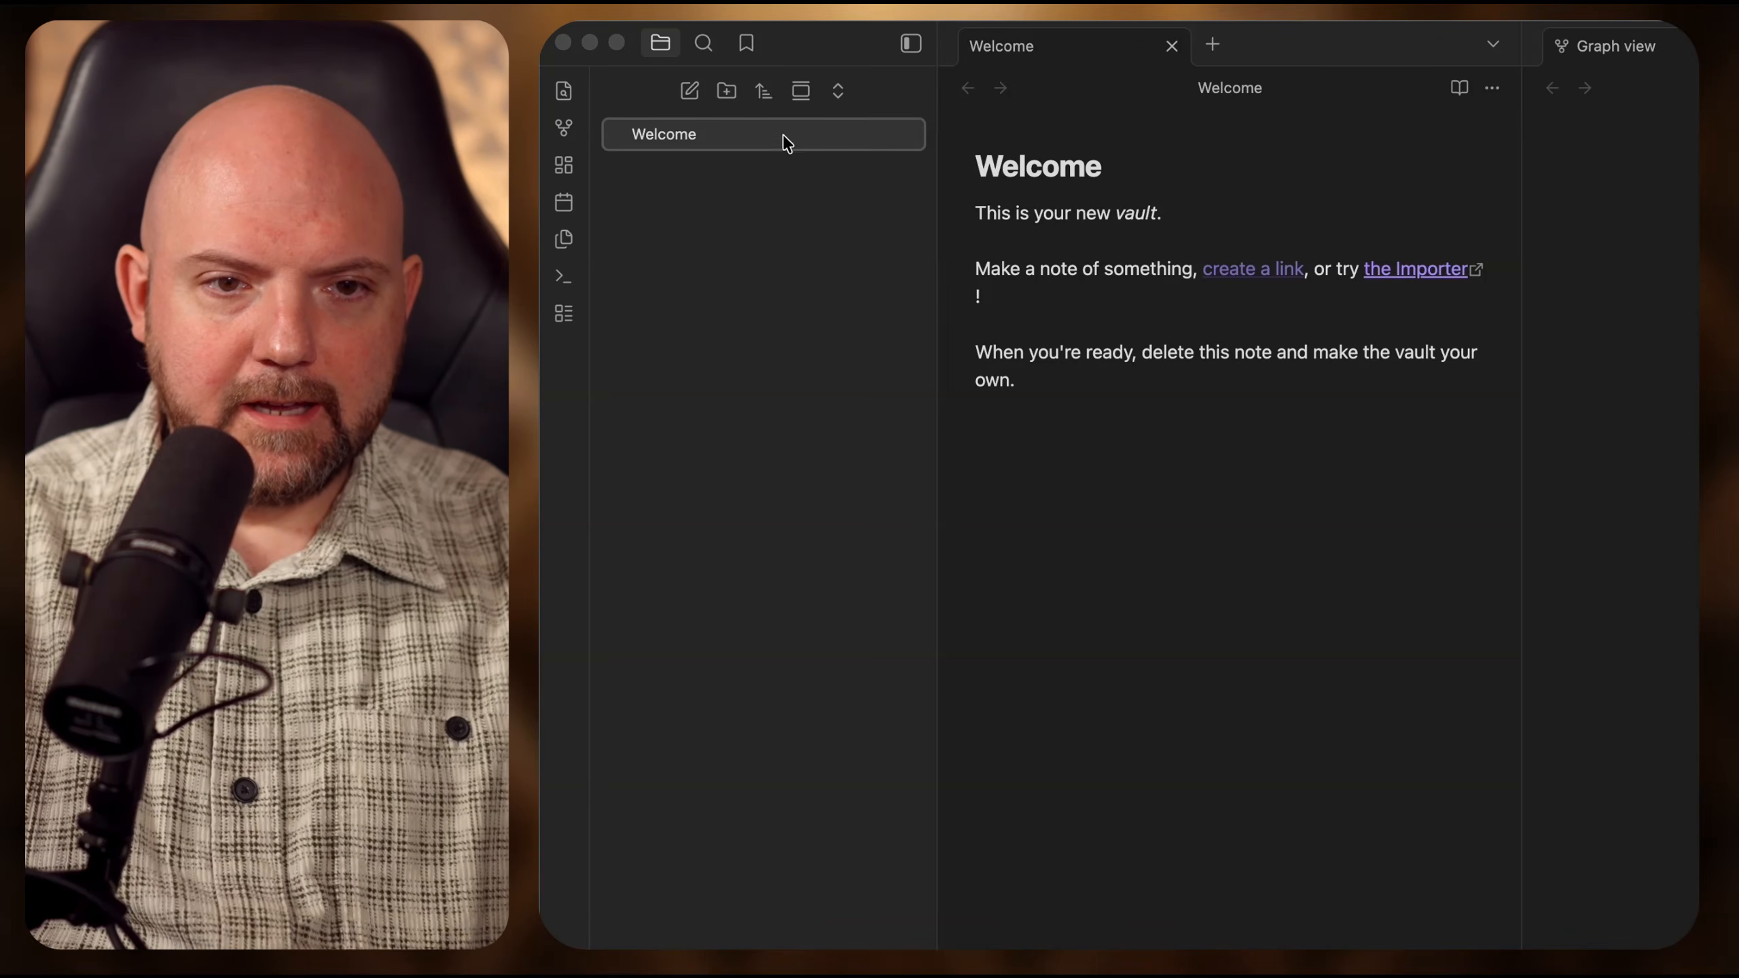
- Return to the vault window and close the graph view and the Welcome note
{"action": "left_click", "coordinate": [1581, 107]}
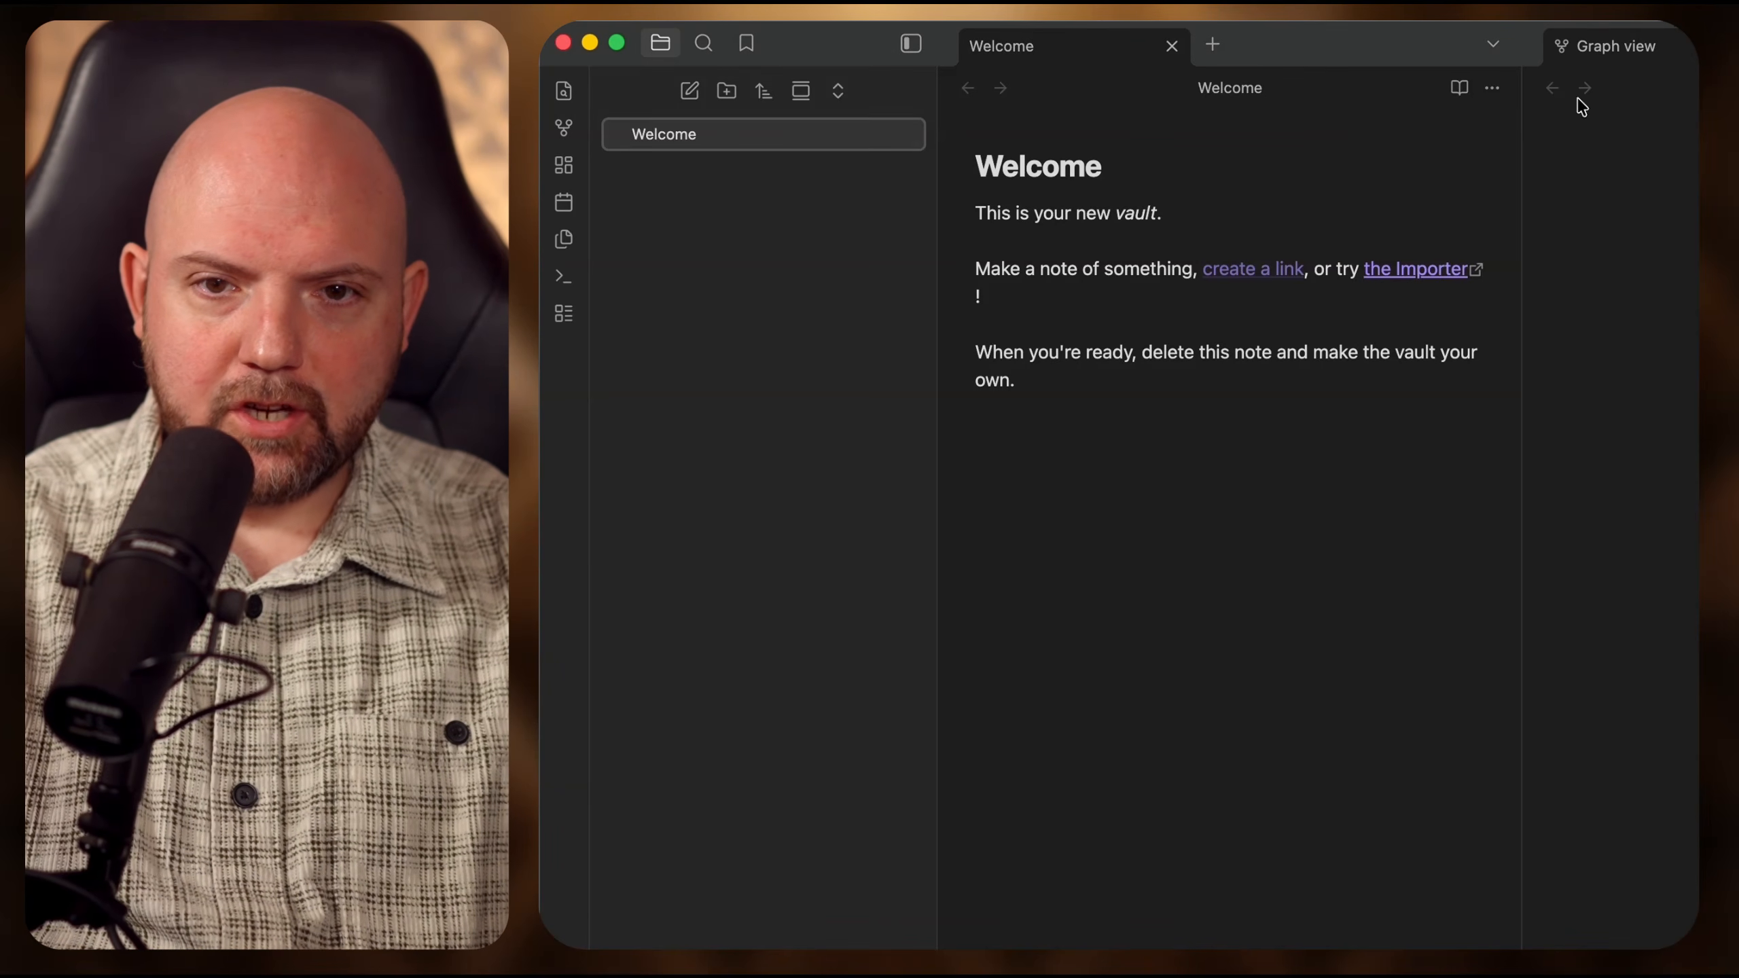
{"action": "key", "text": "super+w"}
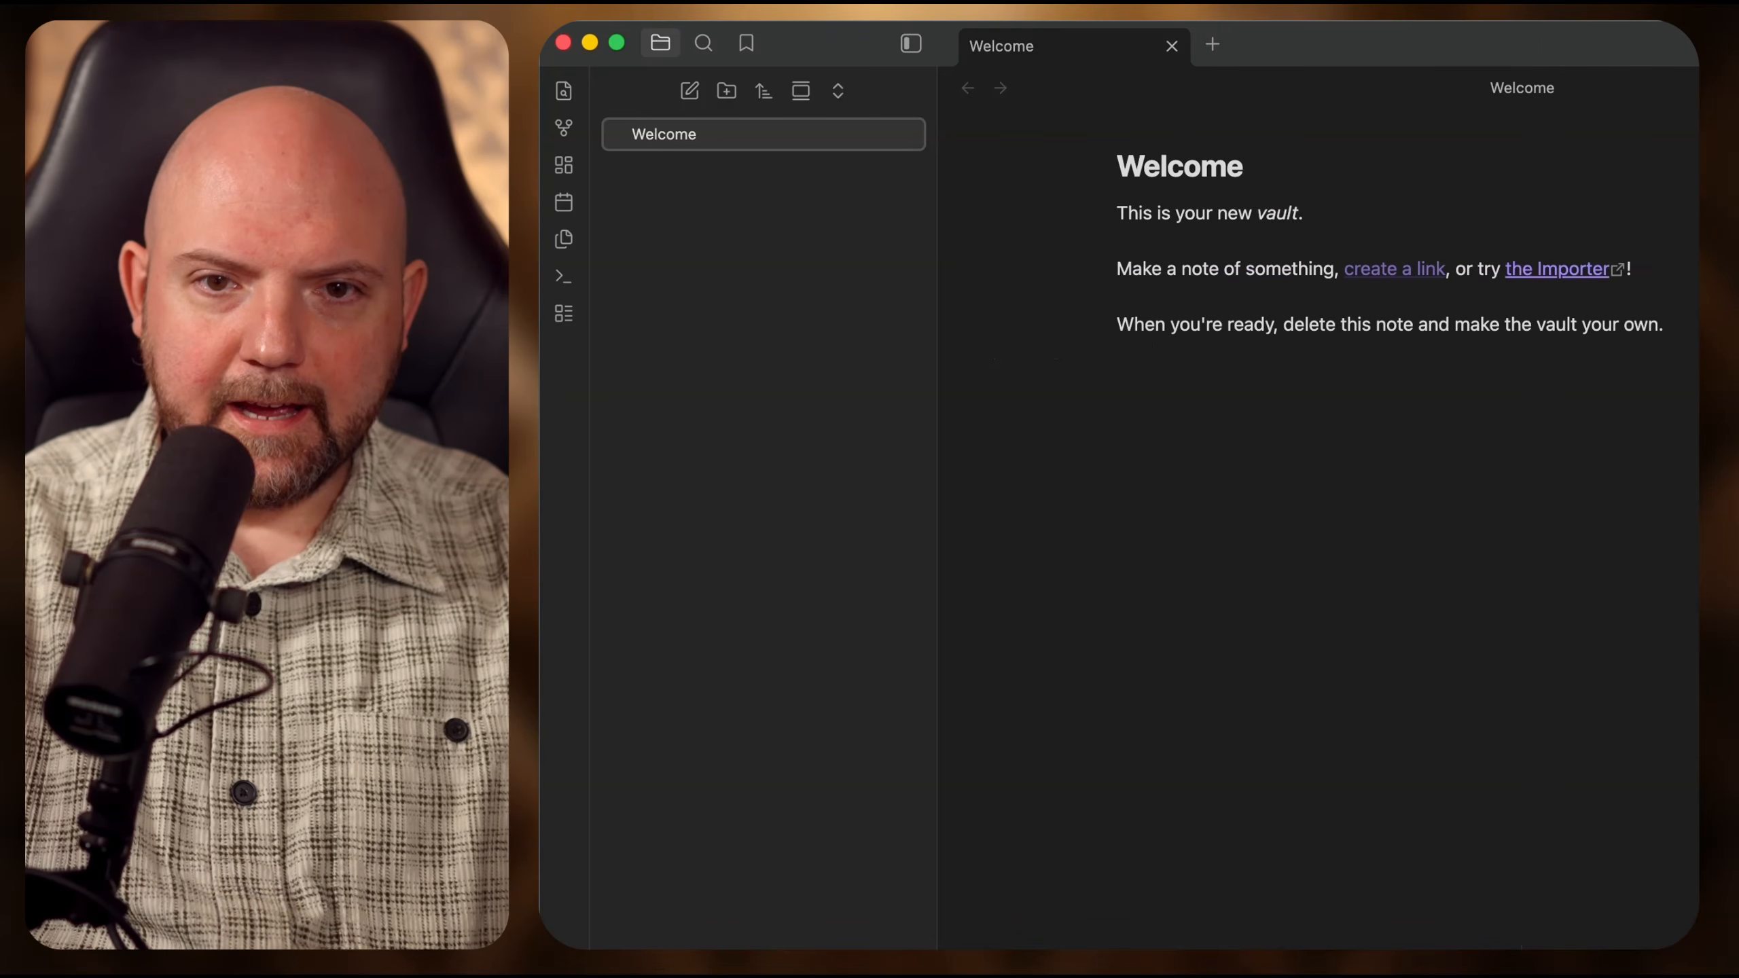
{"action": "left_click", "coordinate": [1170, 46]}
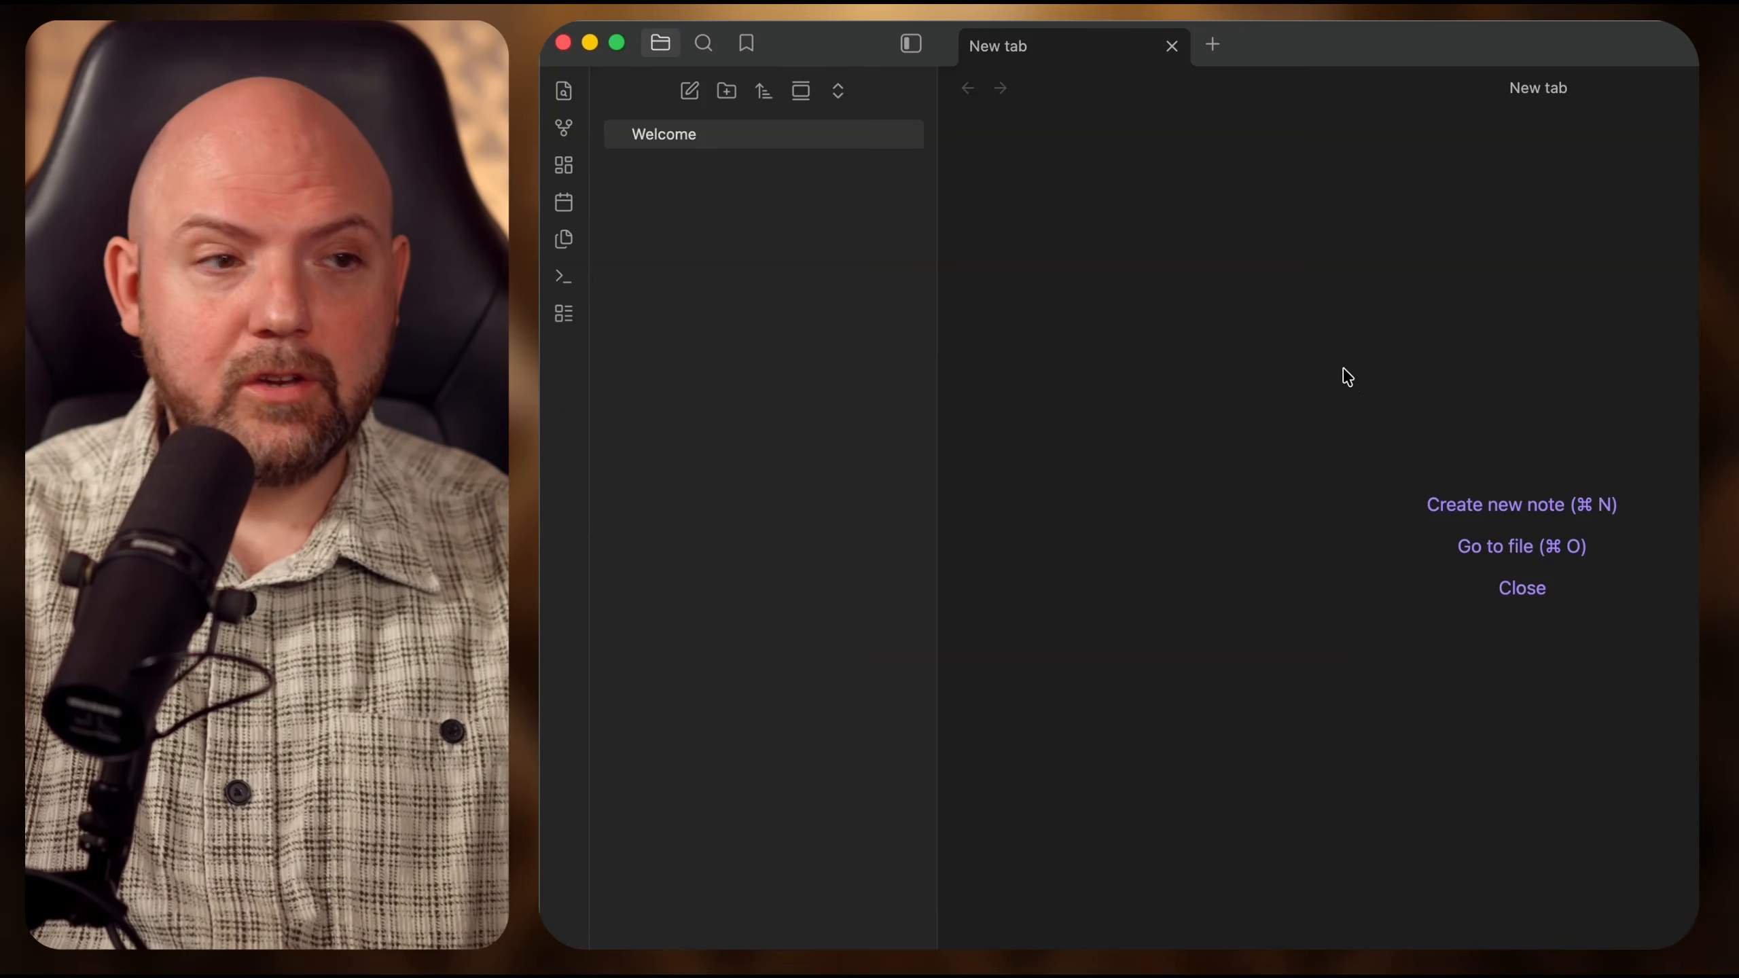
- Minimise the Obsidian vault and open a new terminal at the Obsidian Demo folder on the desktop
{"action": "left_click", "coordinate": [591, 44]}
{"action": "right_click", "coordinate": [716, 318]}
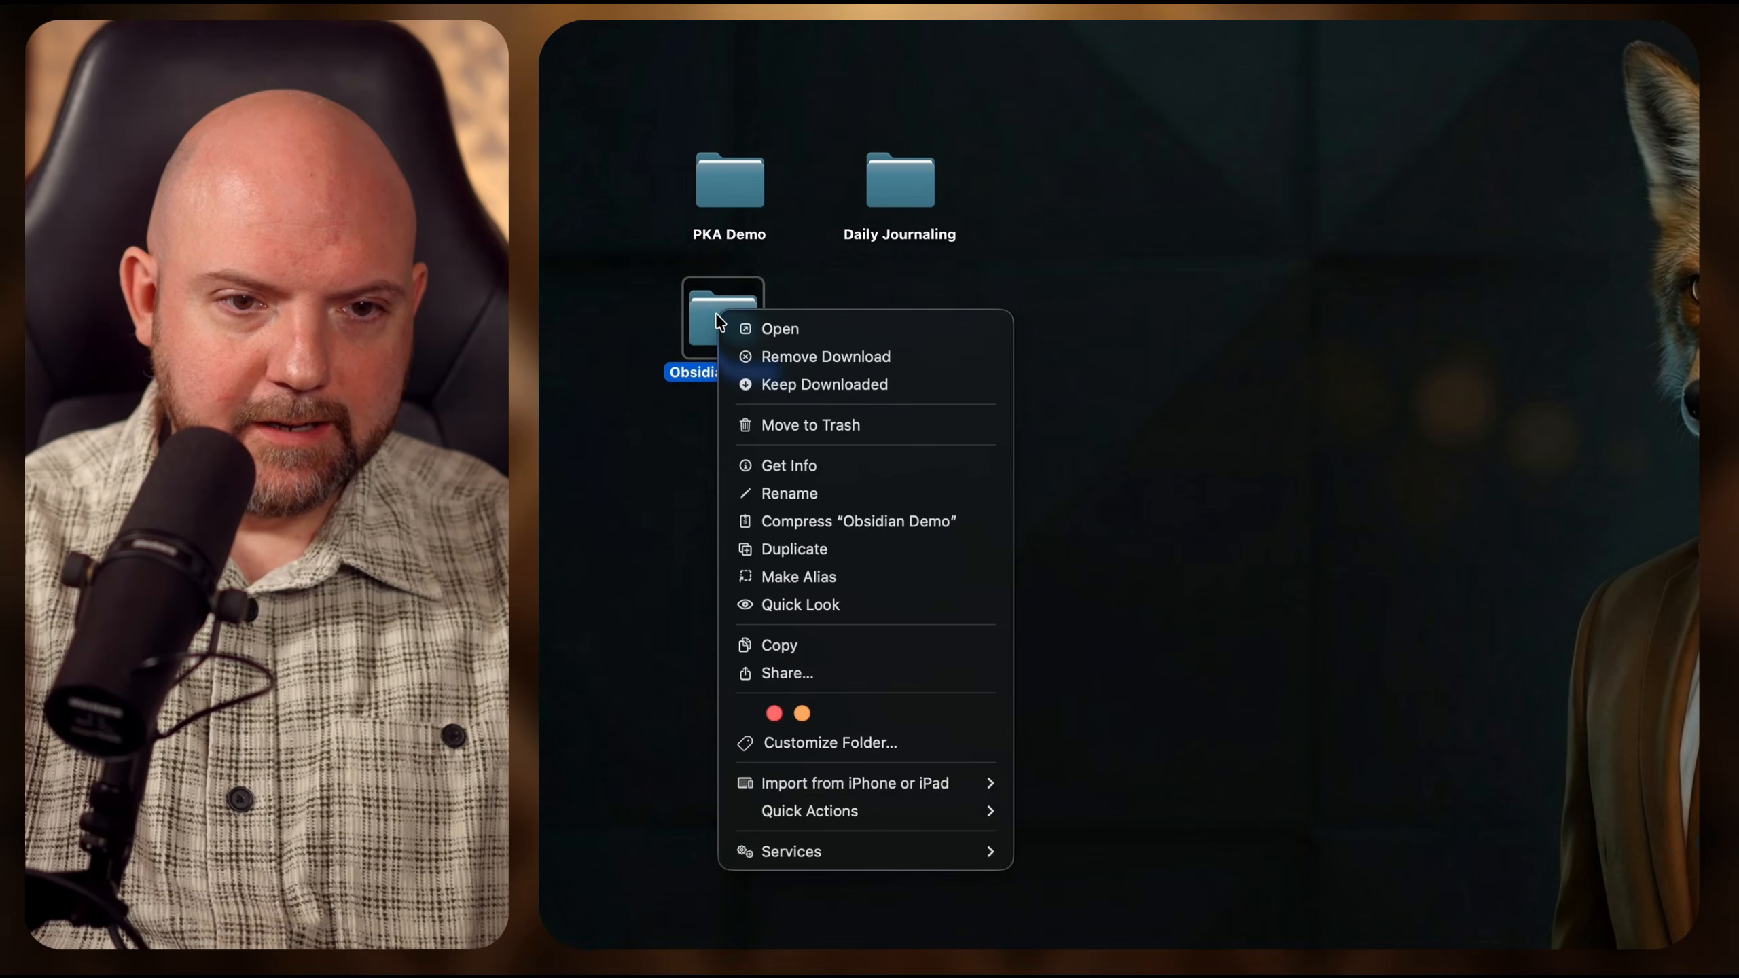
{"action": "mouse_move", "coordinate": [855, 849]}
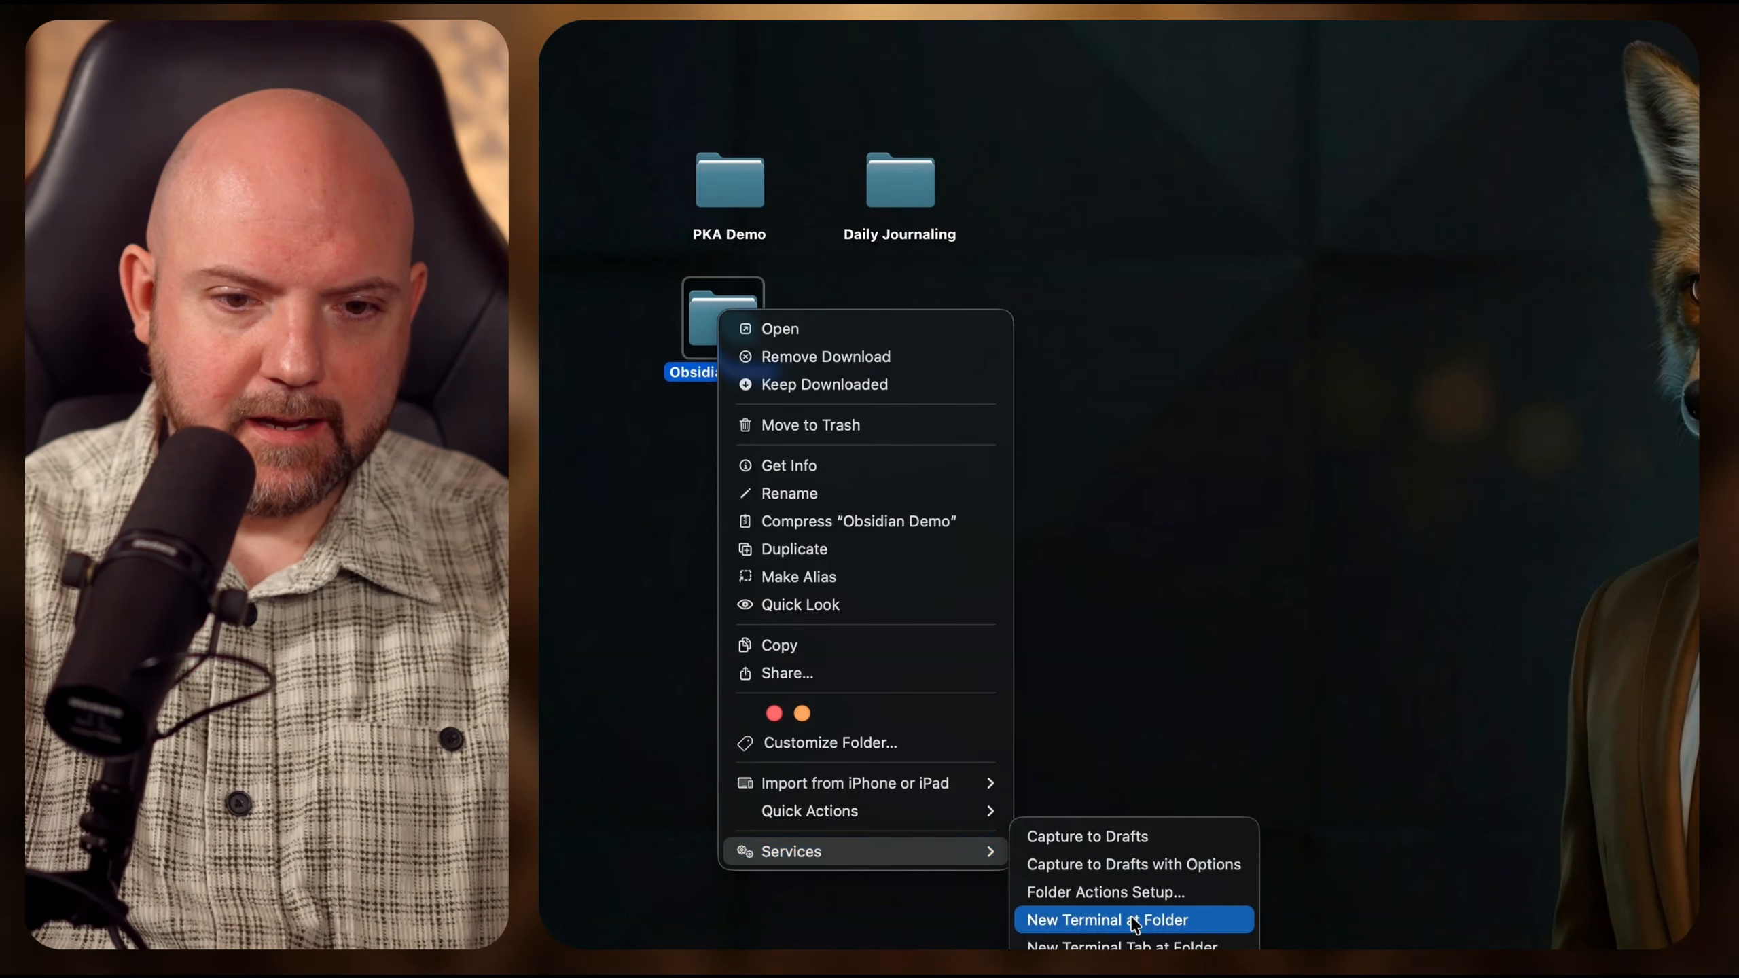
{"action": "left_click", "coordinate": [1202, 921]}
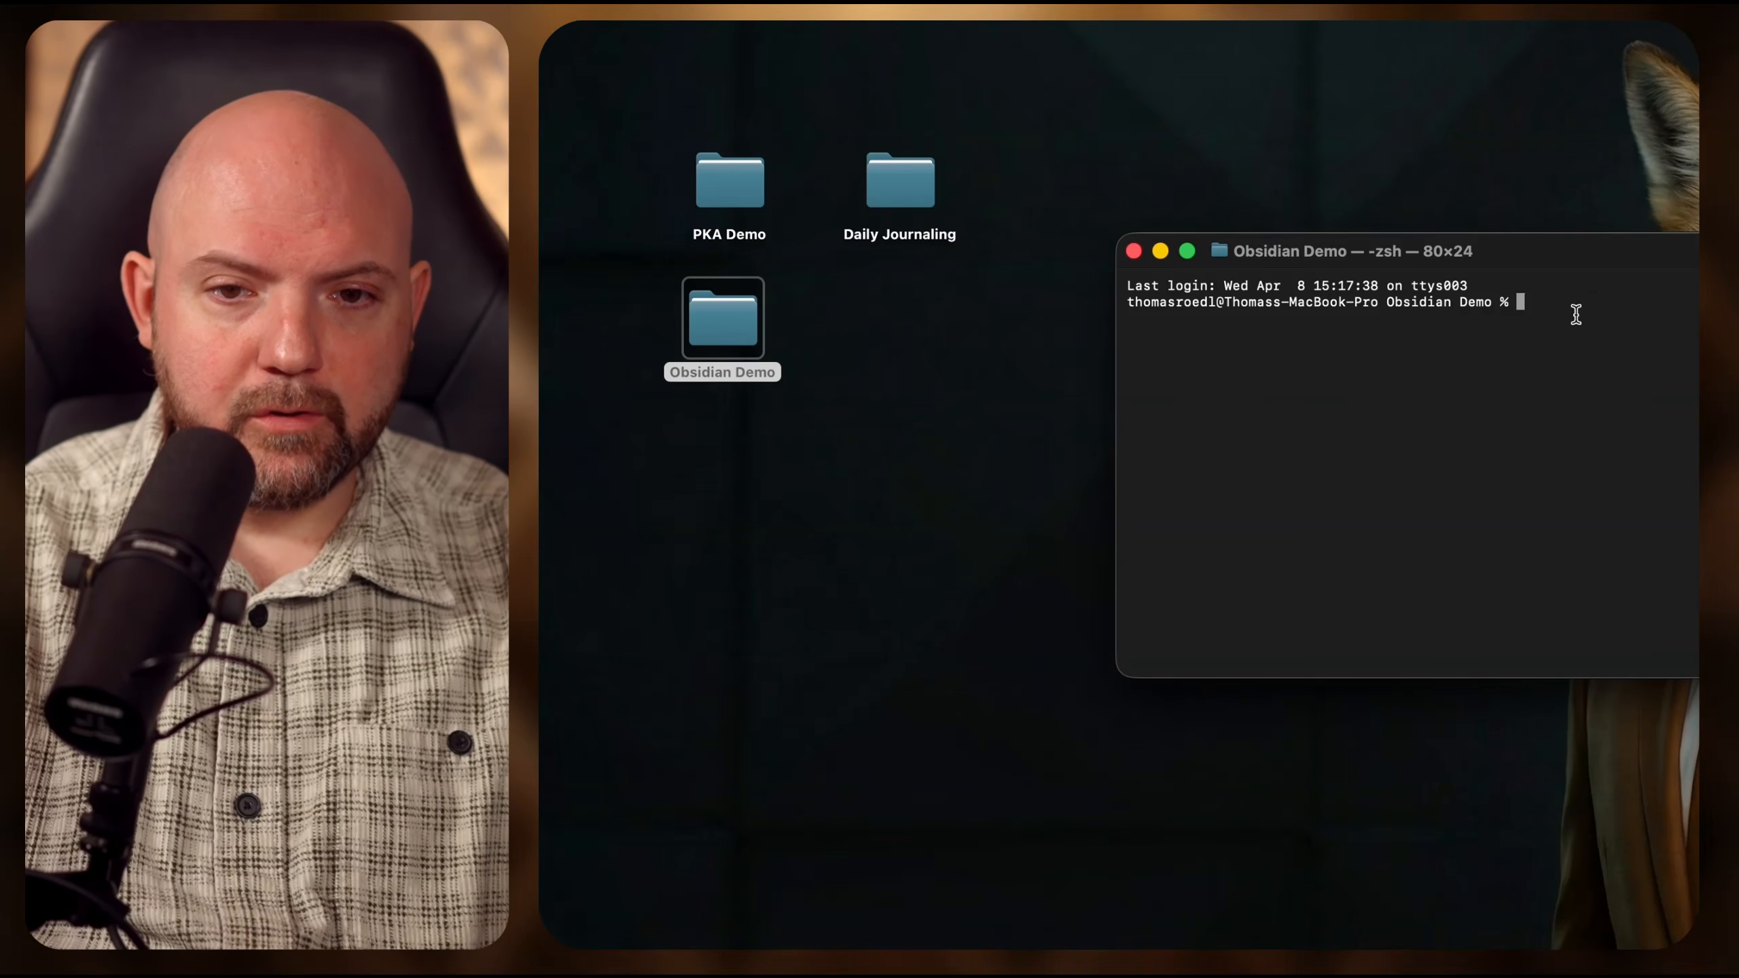
- Copy the Obsidian Demo folder's pathname and change the terminal's directory to it with cd
{"action": "right_click", "coordinate": [743, 316]}
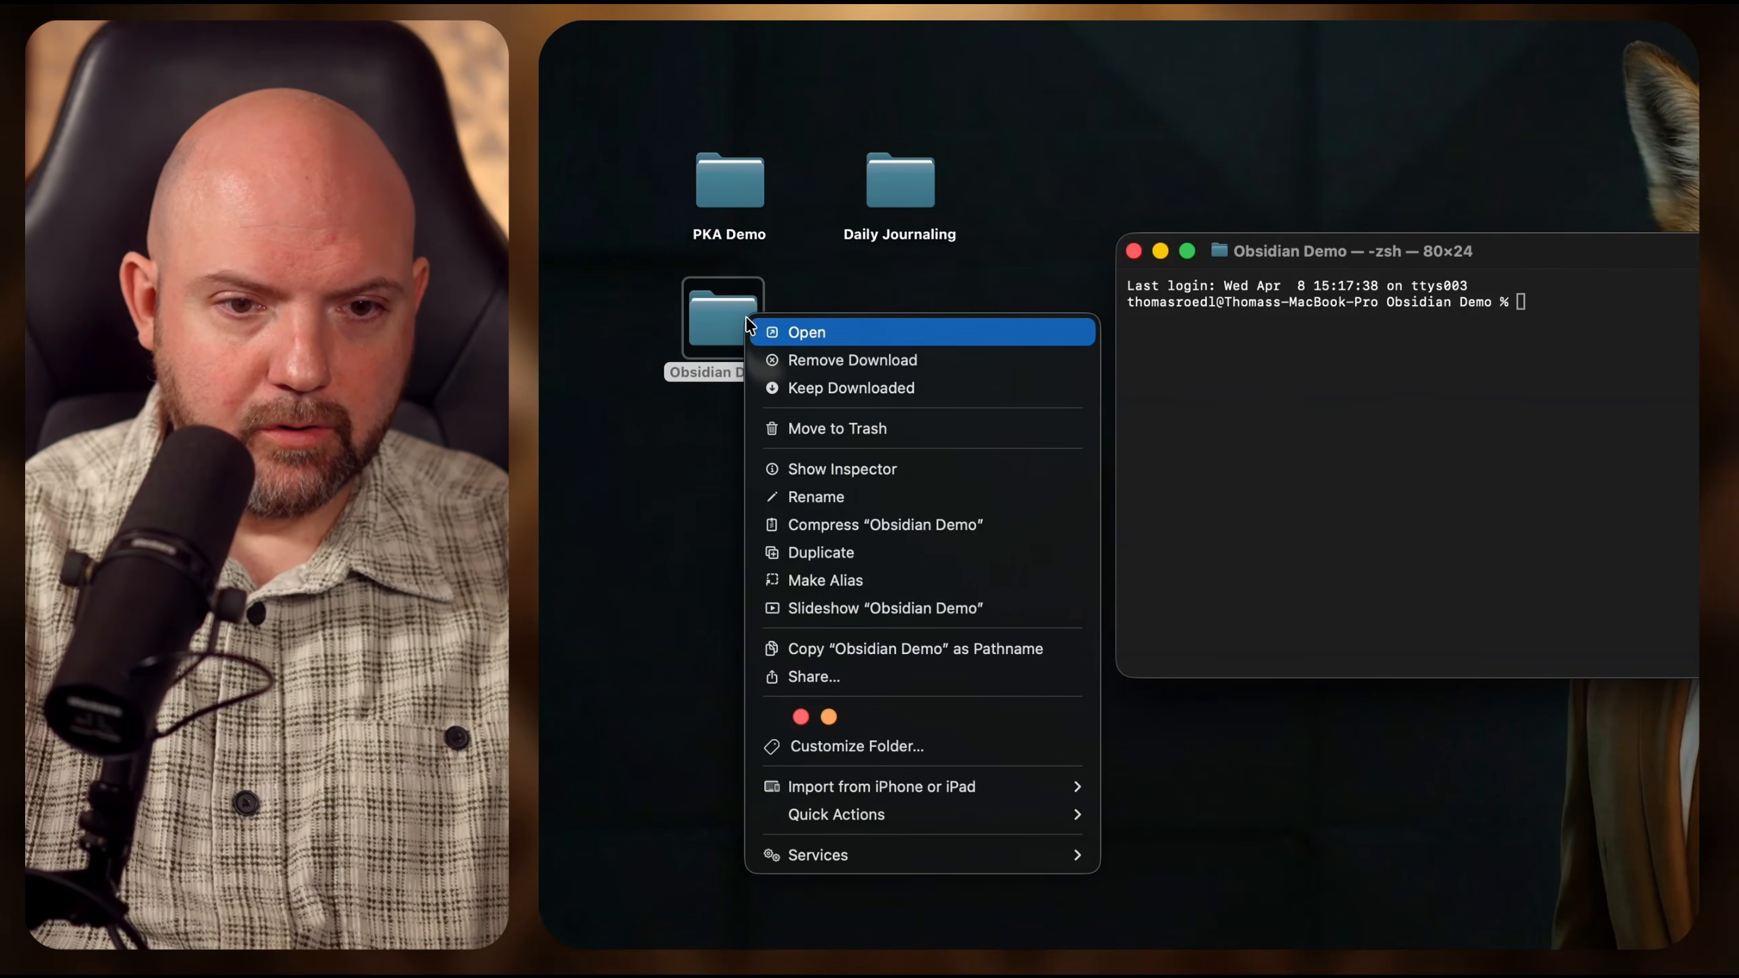
{"action": "left_click", "coordinate": [1026, 649], "text": "alt"}
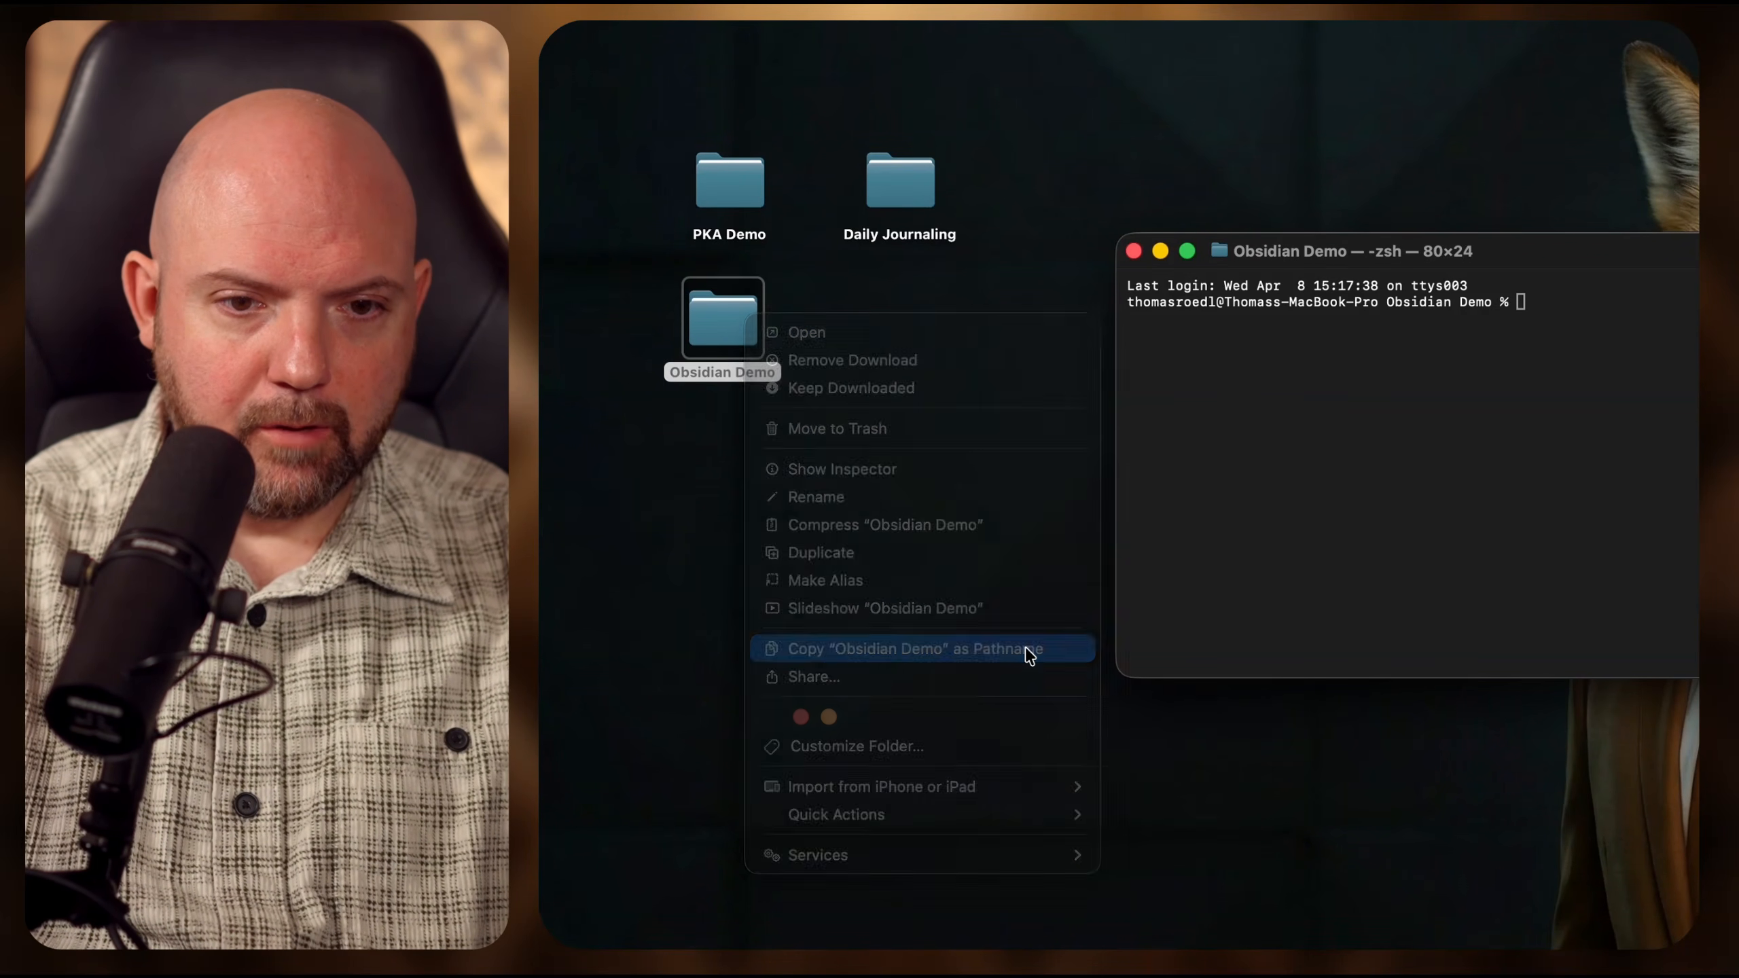
{"action": "left_click", "coordinate": [1646, 342]}
{"action": "type", "text": "cd"}
{"action": "type", "text": "'/Users/thomasroedl/Desktop/Obsidian Demo'"}
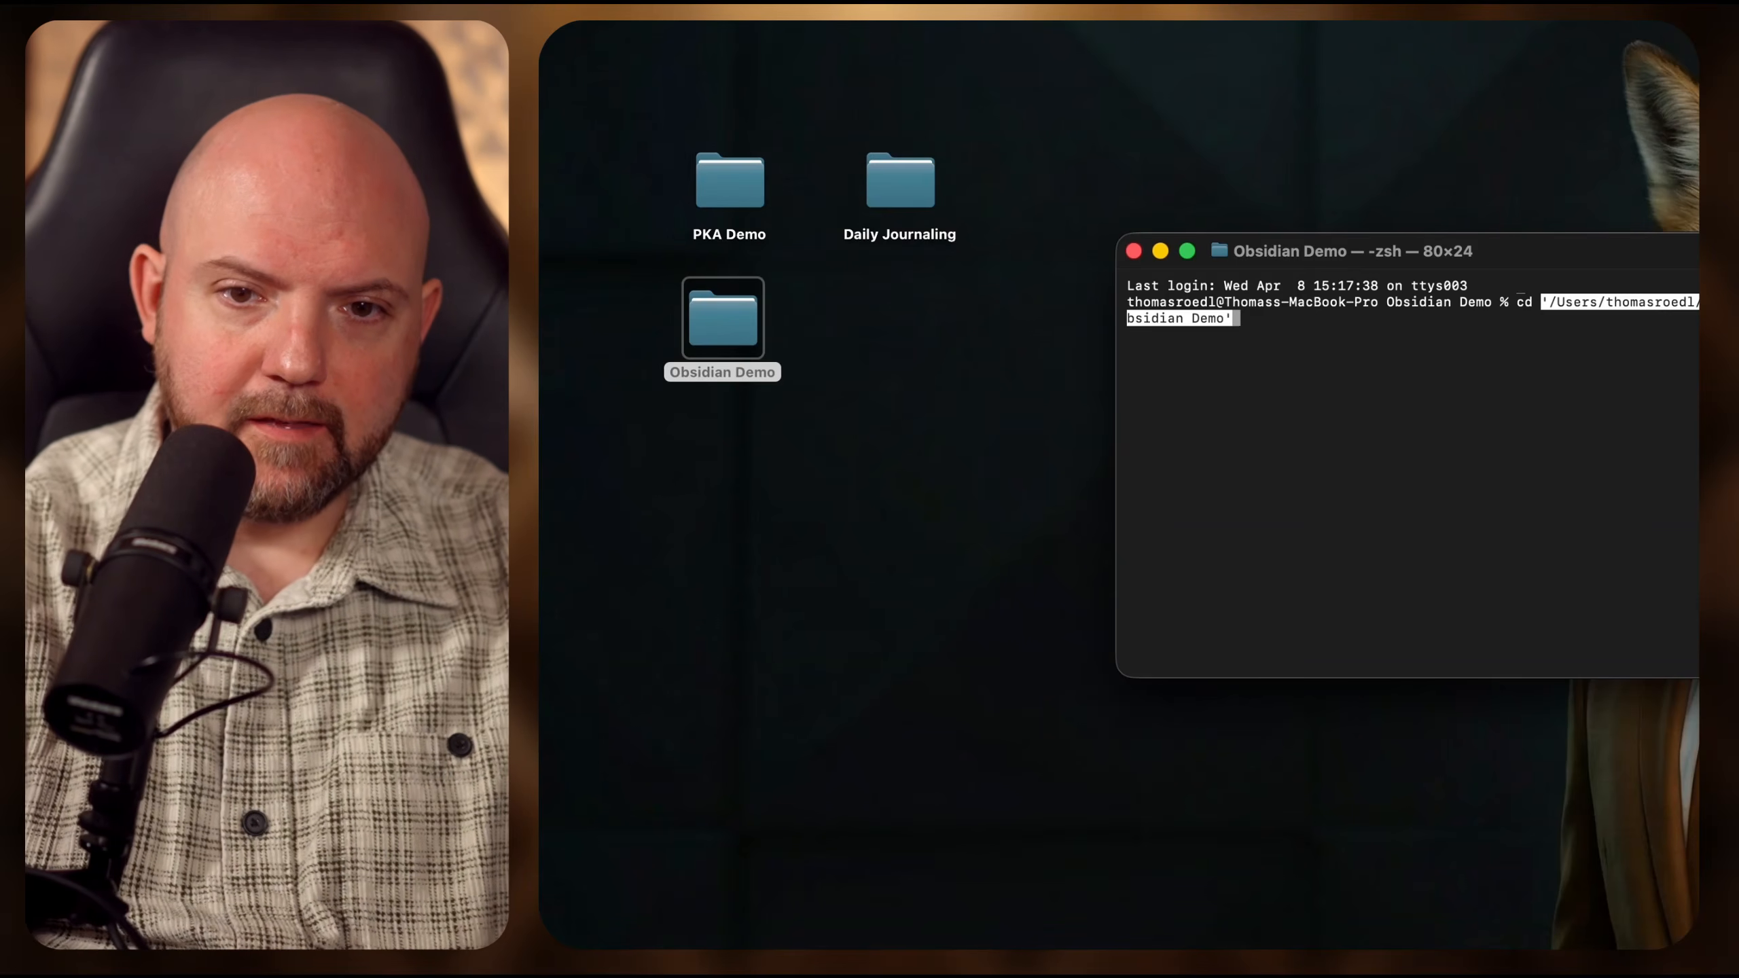
{"action": "key", "text": "Return"}
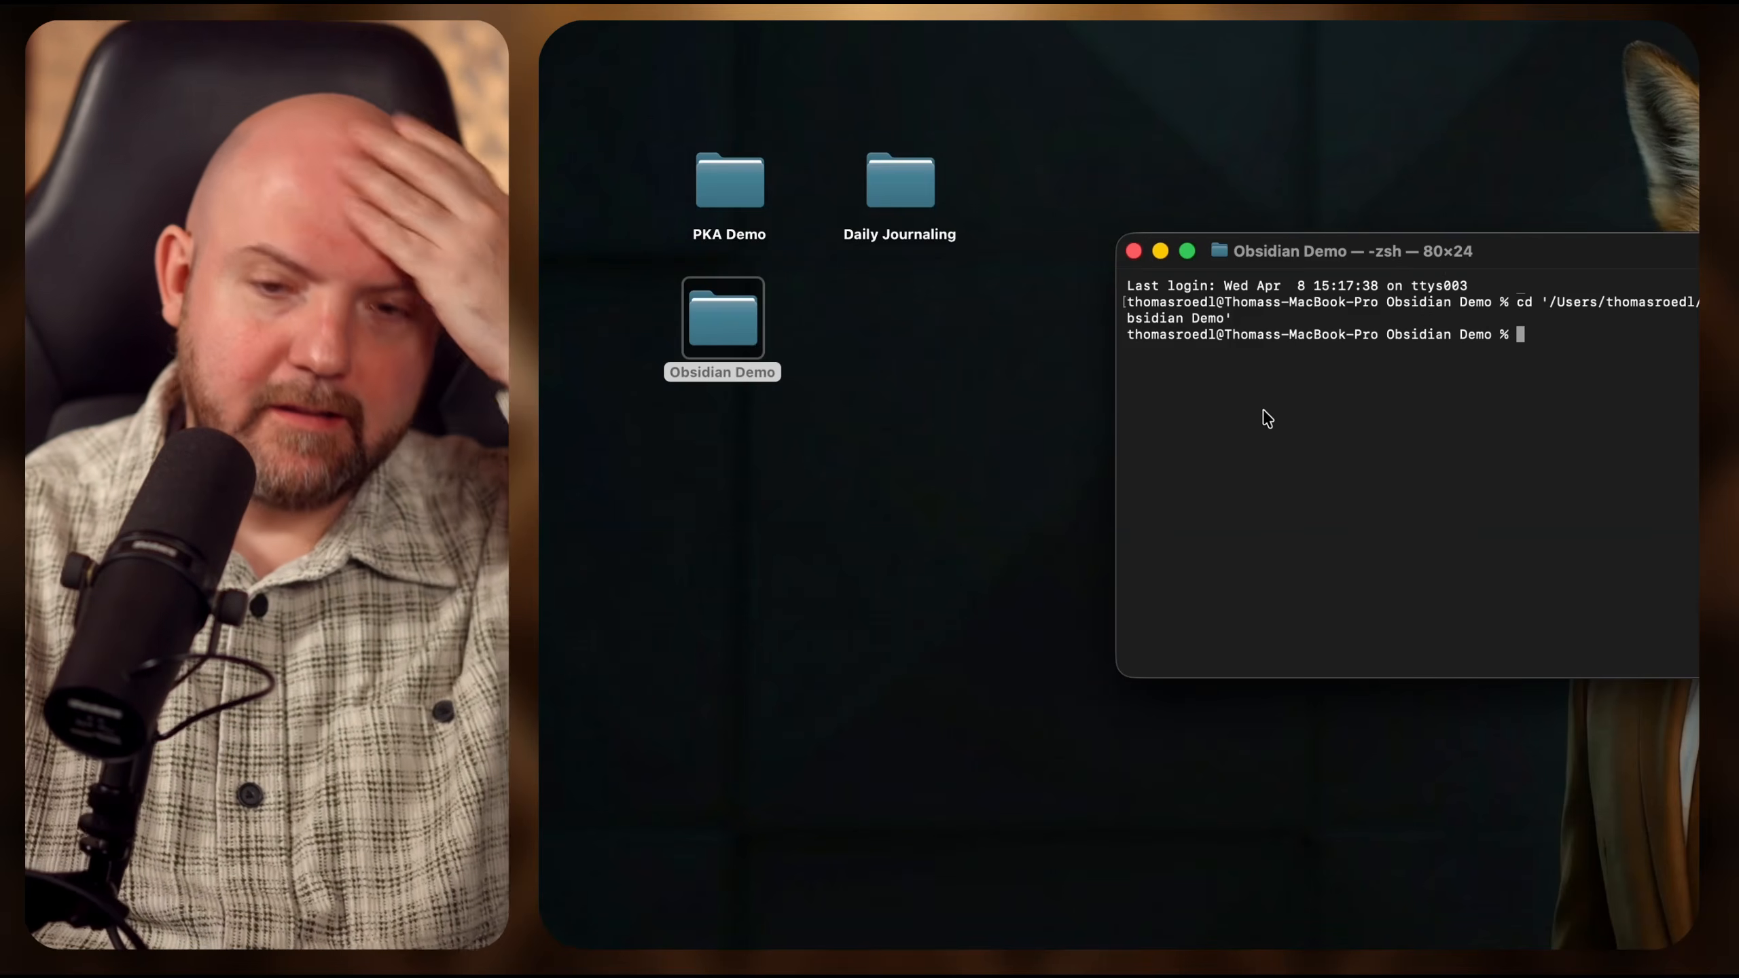
- Open the Obsidian Demo folder in Finder and arrange its window above the terminal so both stay visible
{"action": "left_click_drag", "start_coordinate": [1367, 251], "coordinate": [963, 542]}
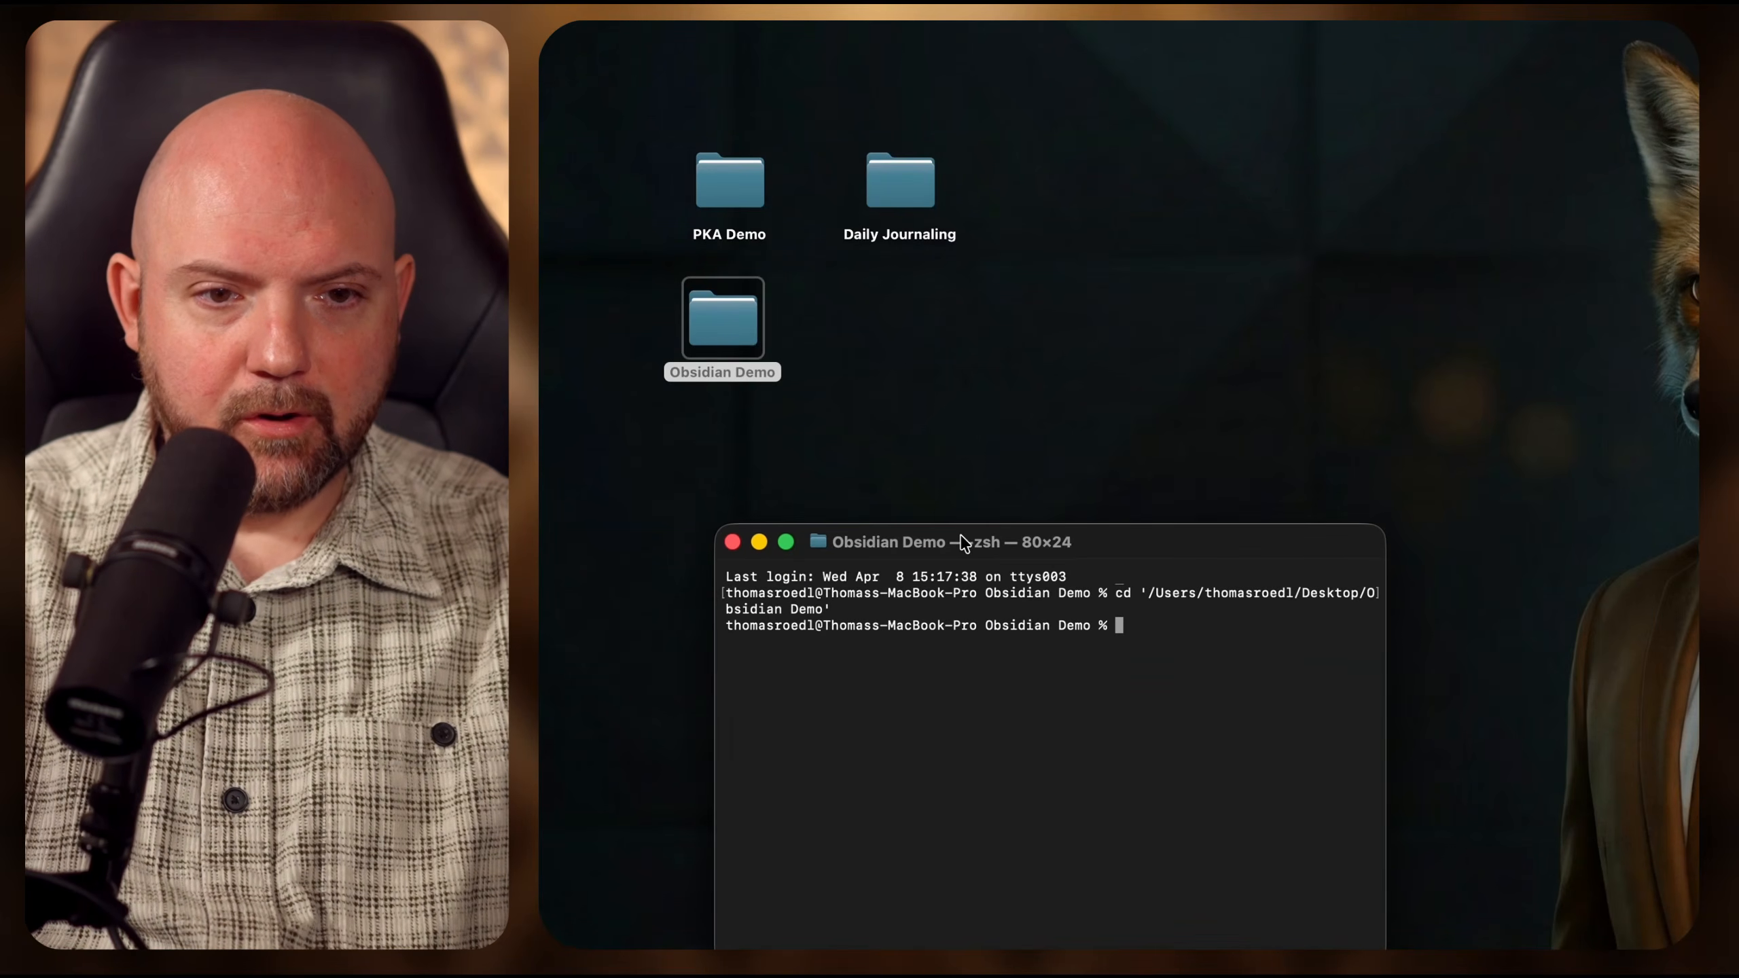
{"action": "double_click", "coordinate": [715, 322]}
{"action": "left_click_drag", "start_coordinate": [916, 163], "coordinate": [801, 68]}
- Start Claude Code in the terminal with the command claude --dangerously-skip-permissions
{"action": "left_click", "coordinate": [1193, 724]}
{"action": "left_click", "coordinate": [1061, 247]}
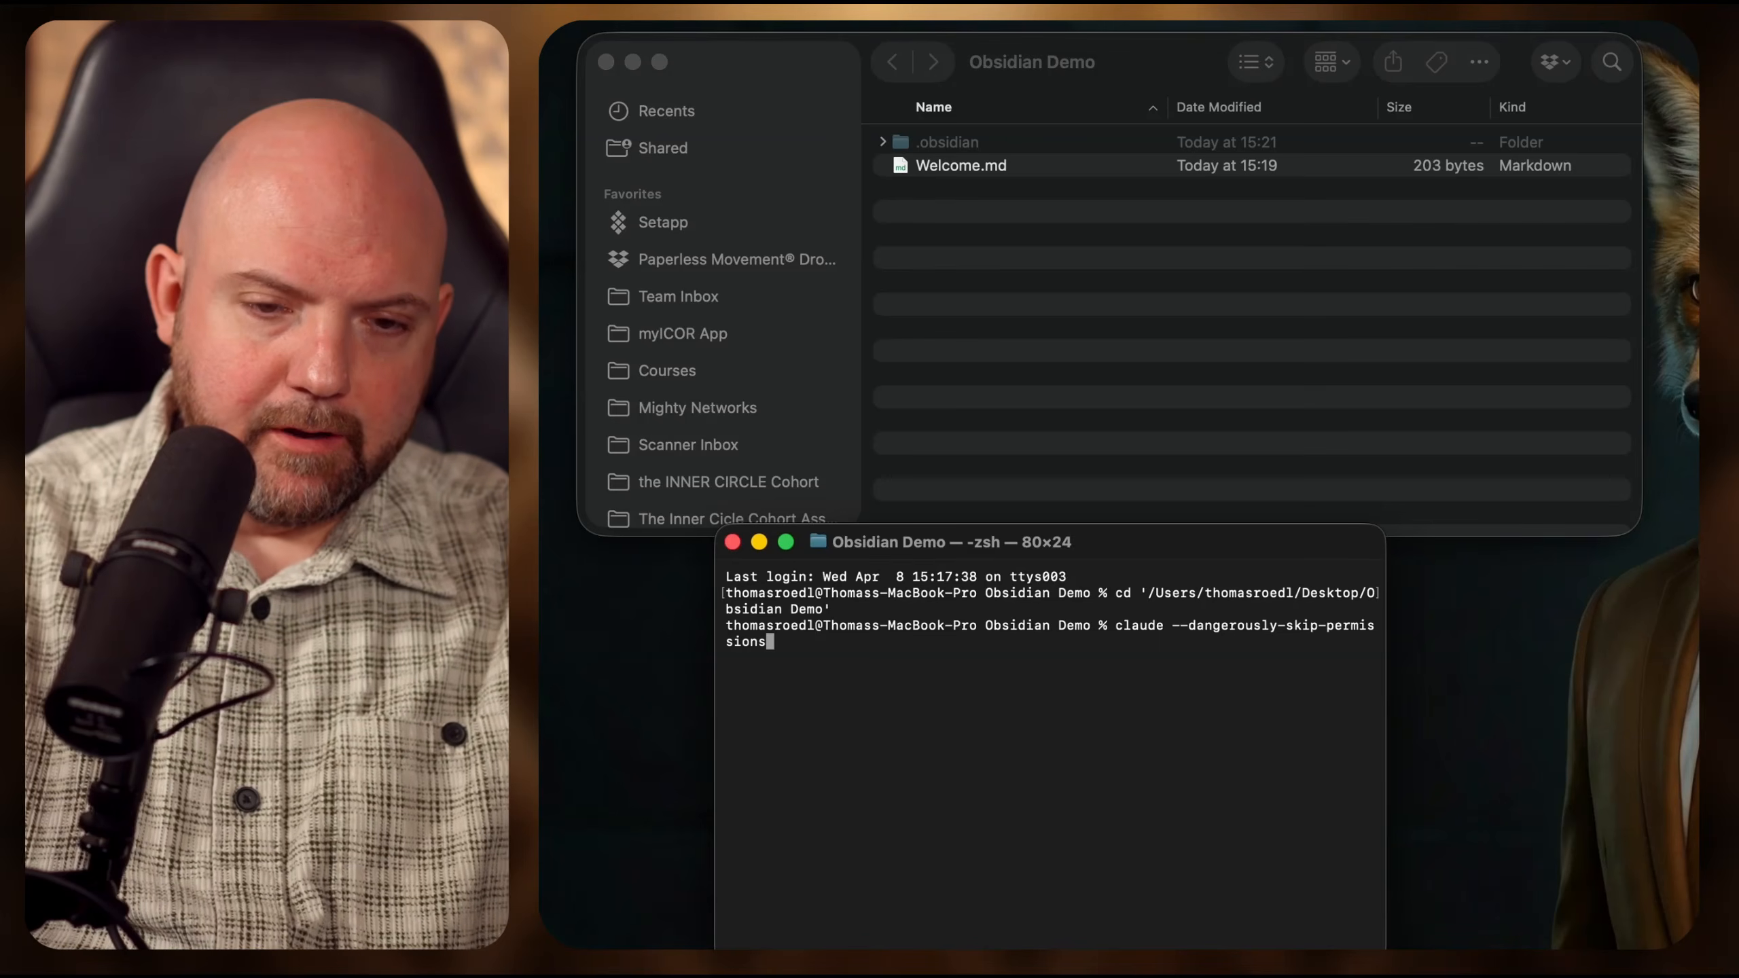
{"action": "key", "text": "Return"}
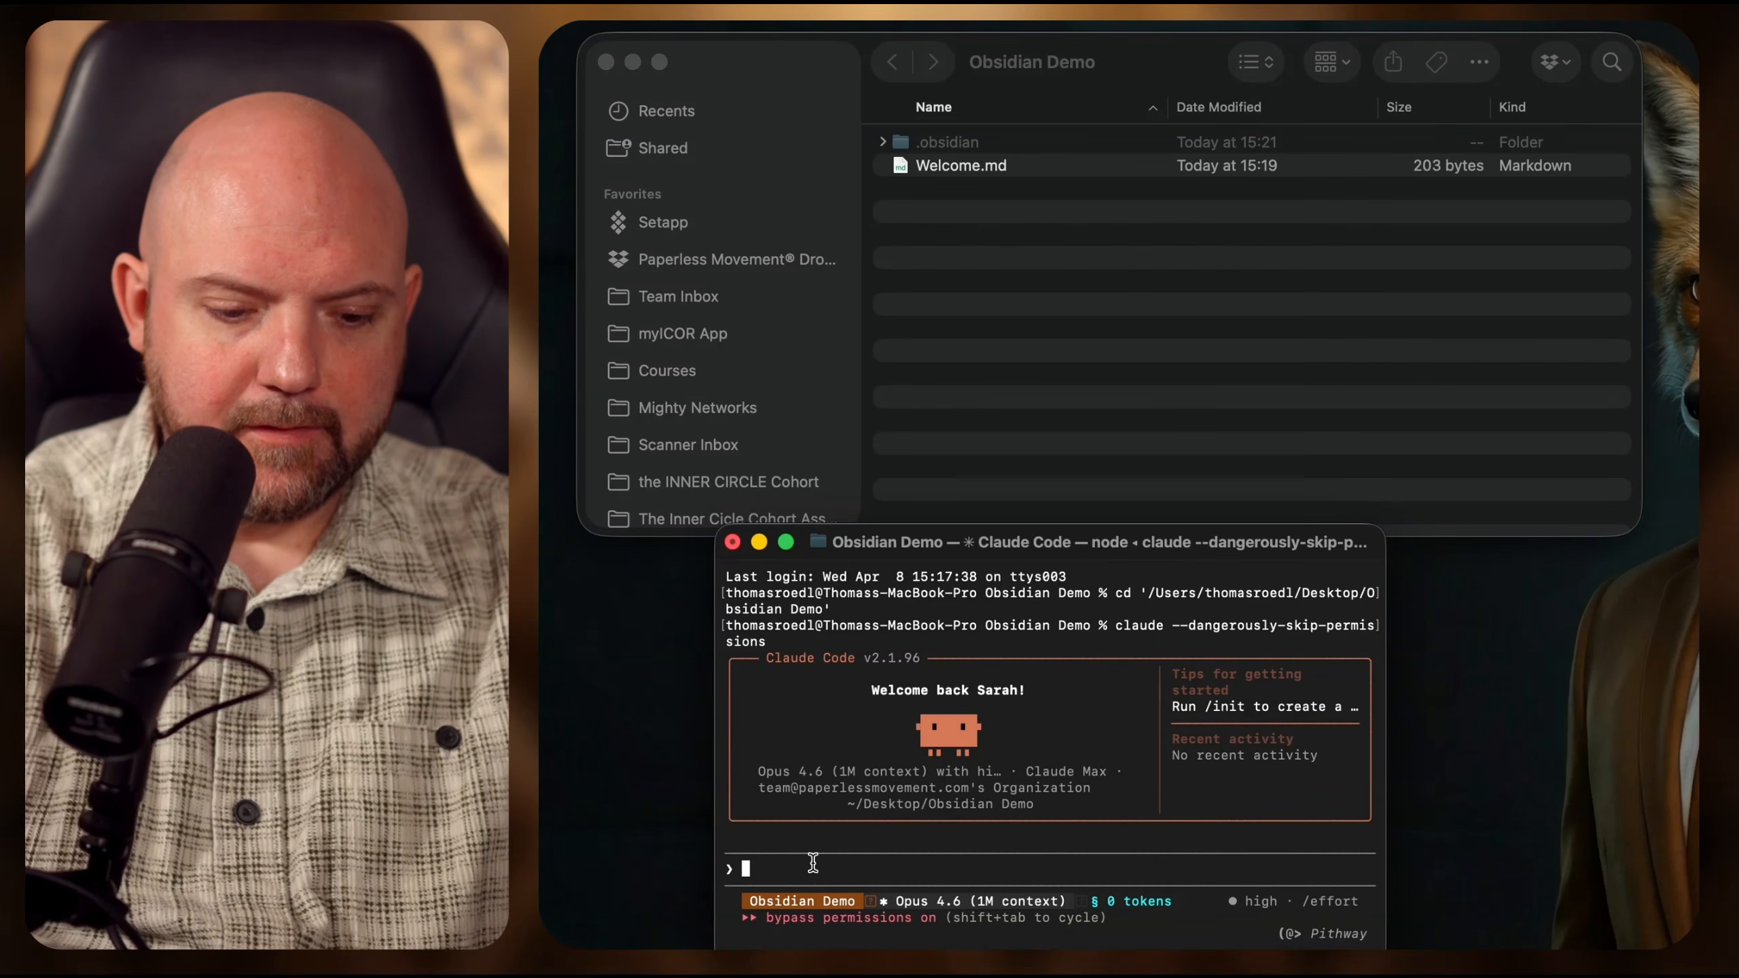
- Ask Claude Code to "create a new md file in this folder with random text"
{"action": "type", "text": "create"}
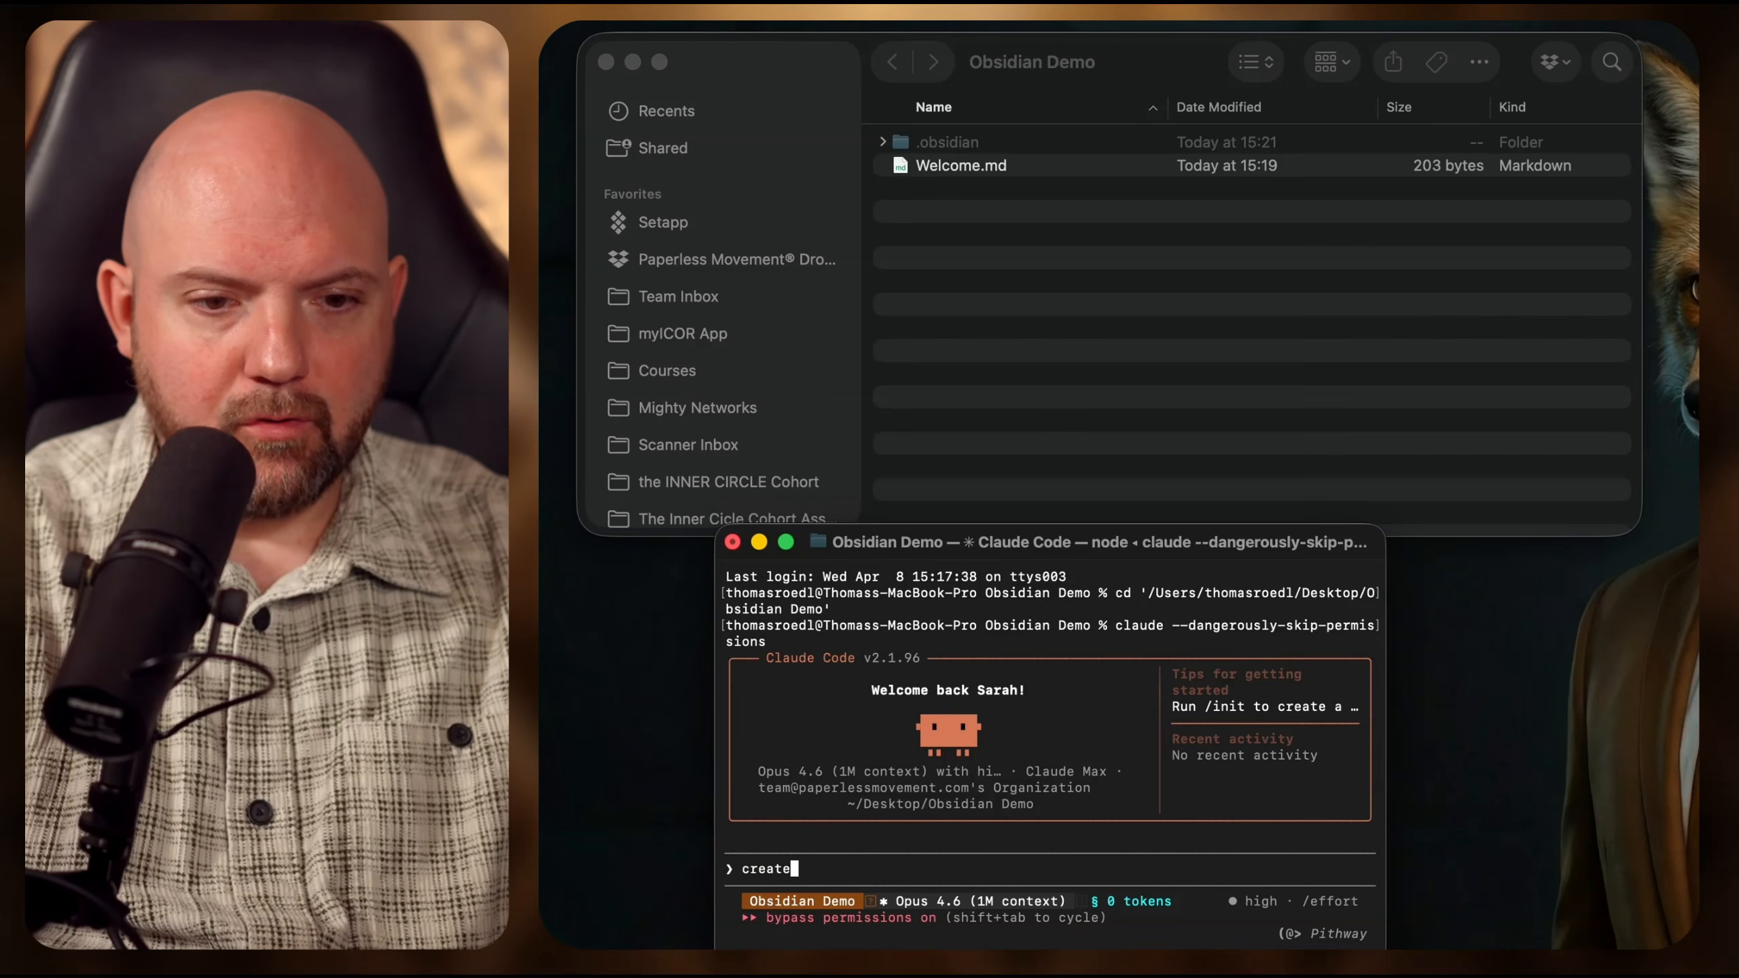
{"action": "type", "text": " a new md file in this folder with r"}
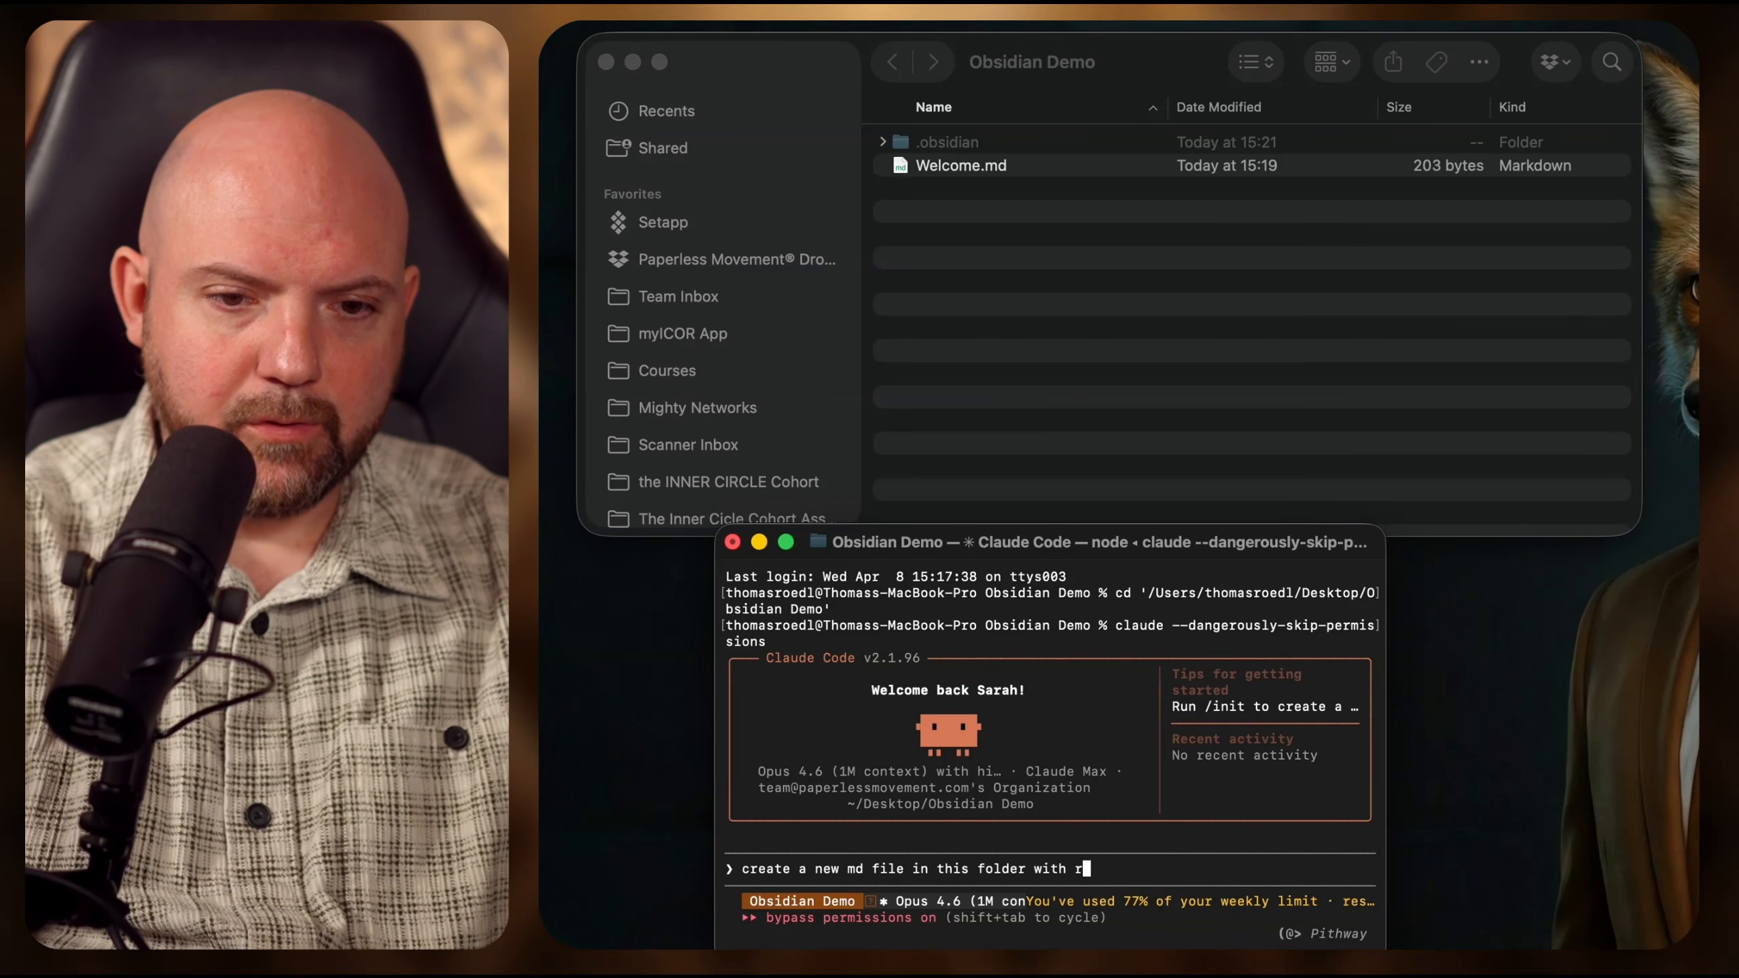
{"action": "type", "text": "andom tex t"}
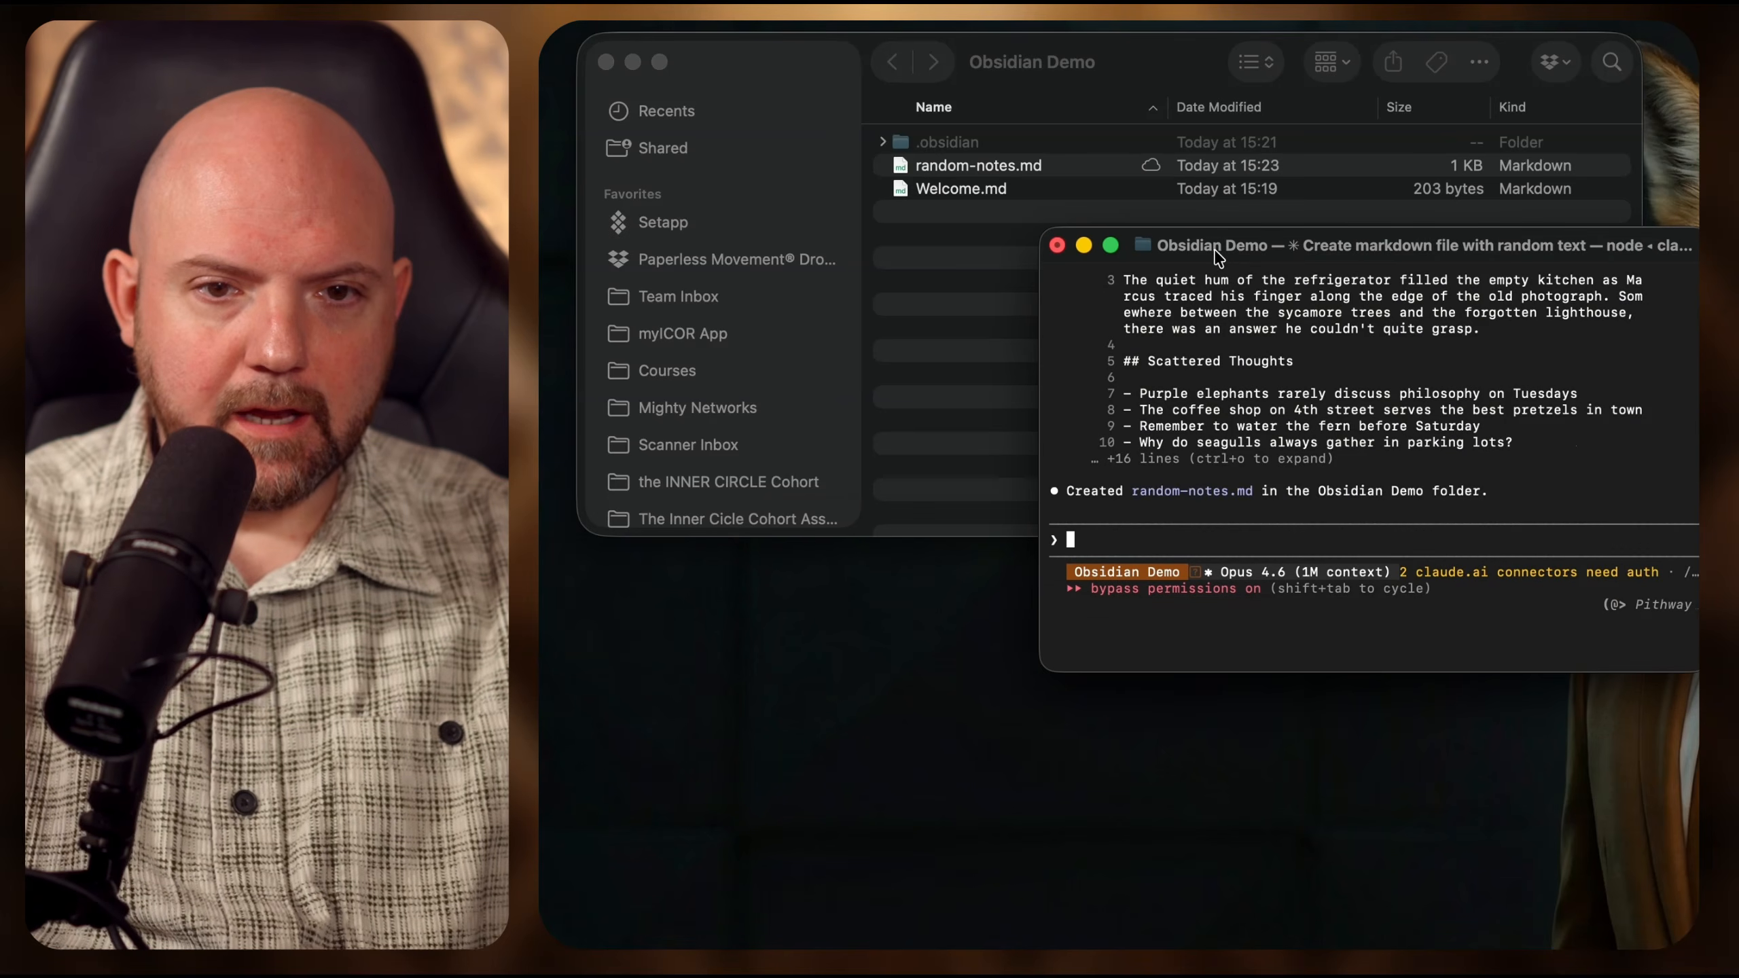
- Move the terminal clear of the Finder file list, preview random-notes.md with Quick Look and close the preview
{"action": "left_click_drag", "start_coordinate": [1228, 248], "coordinate": [979, 502]}
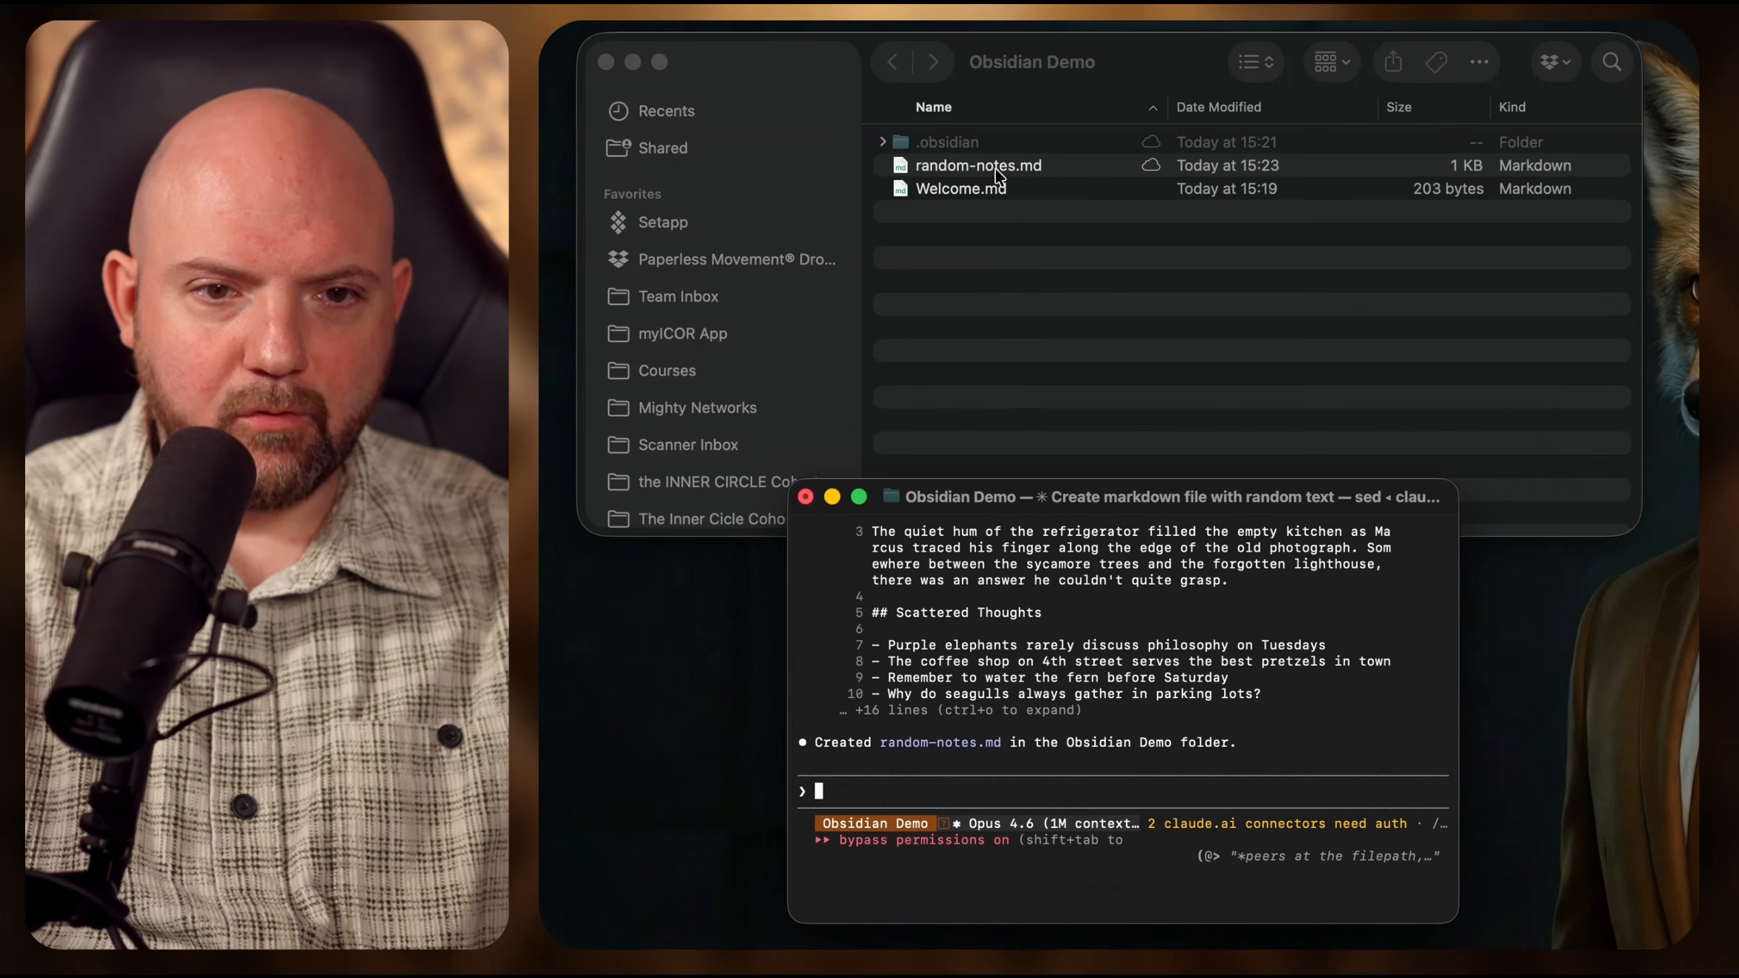
{"action": "left_click", "coordinate": [1061, 170]}
{"action": "key", "text": "space"}
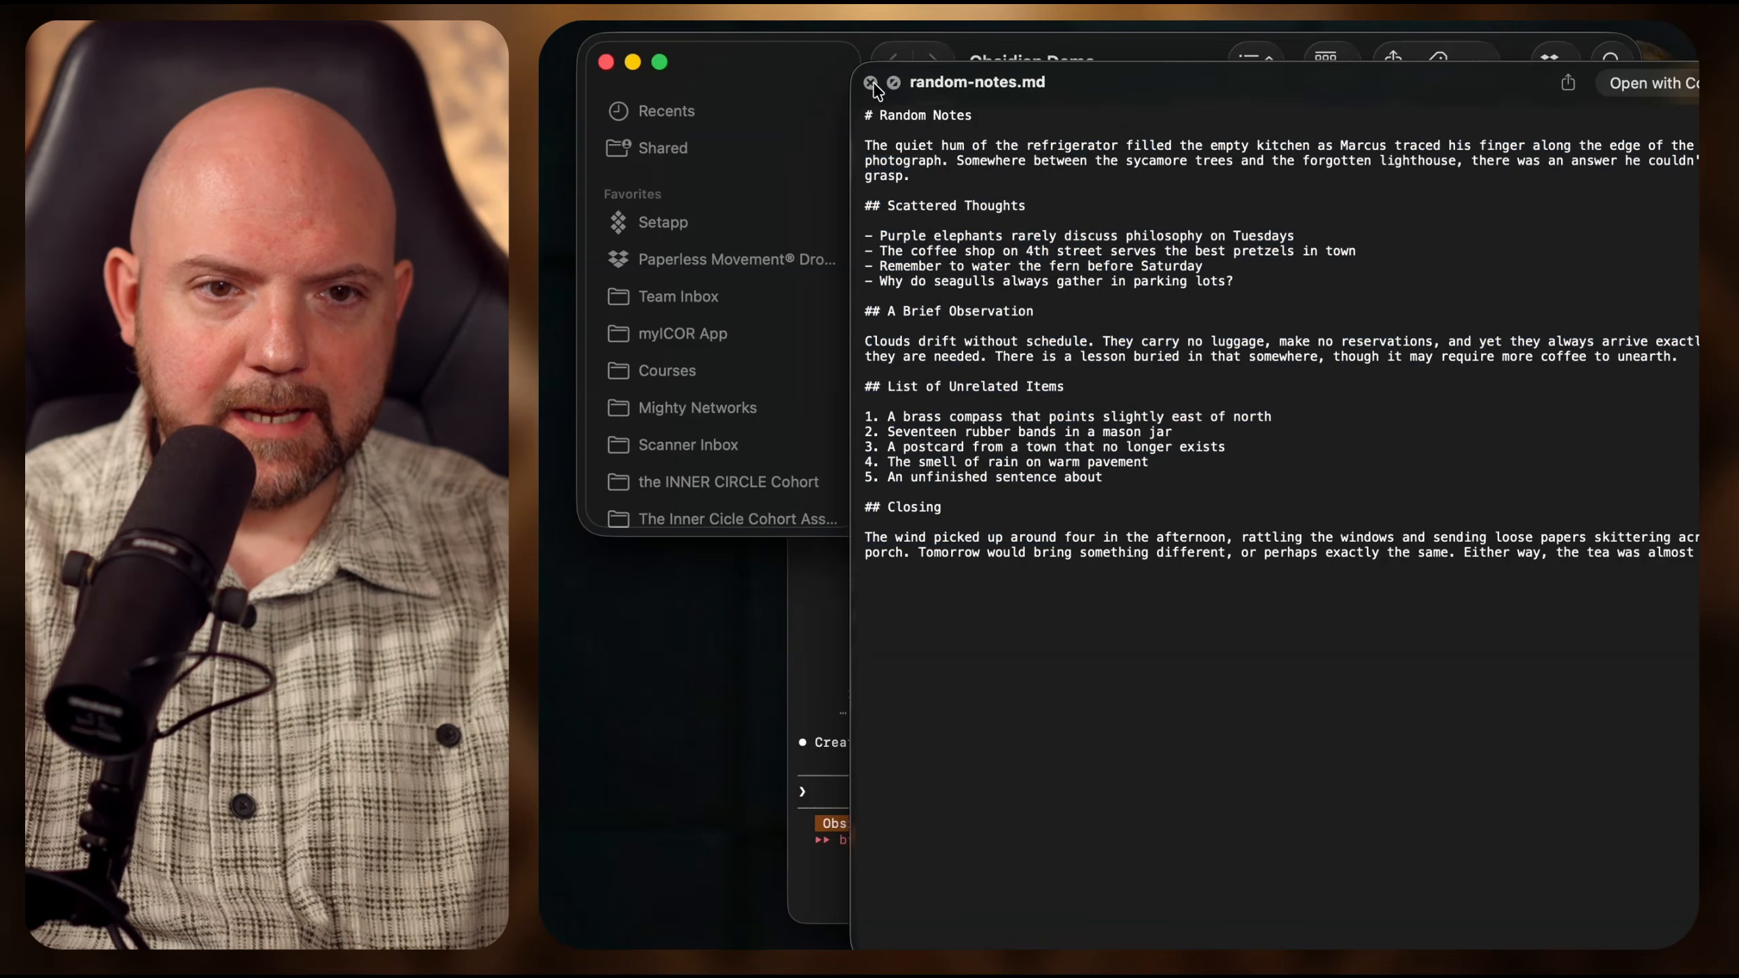
{"action": "left_click", "coordinate": [870, 82]}
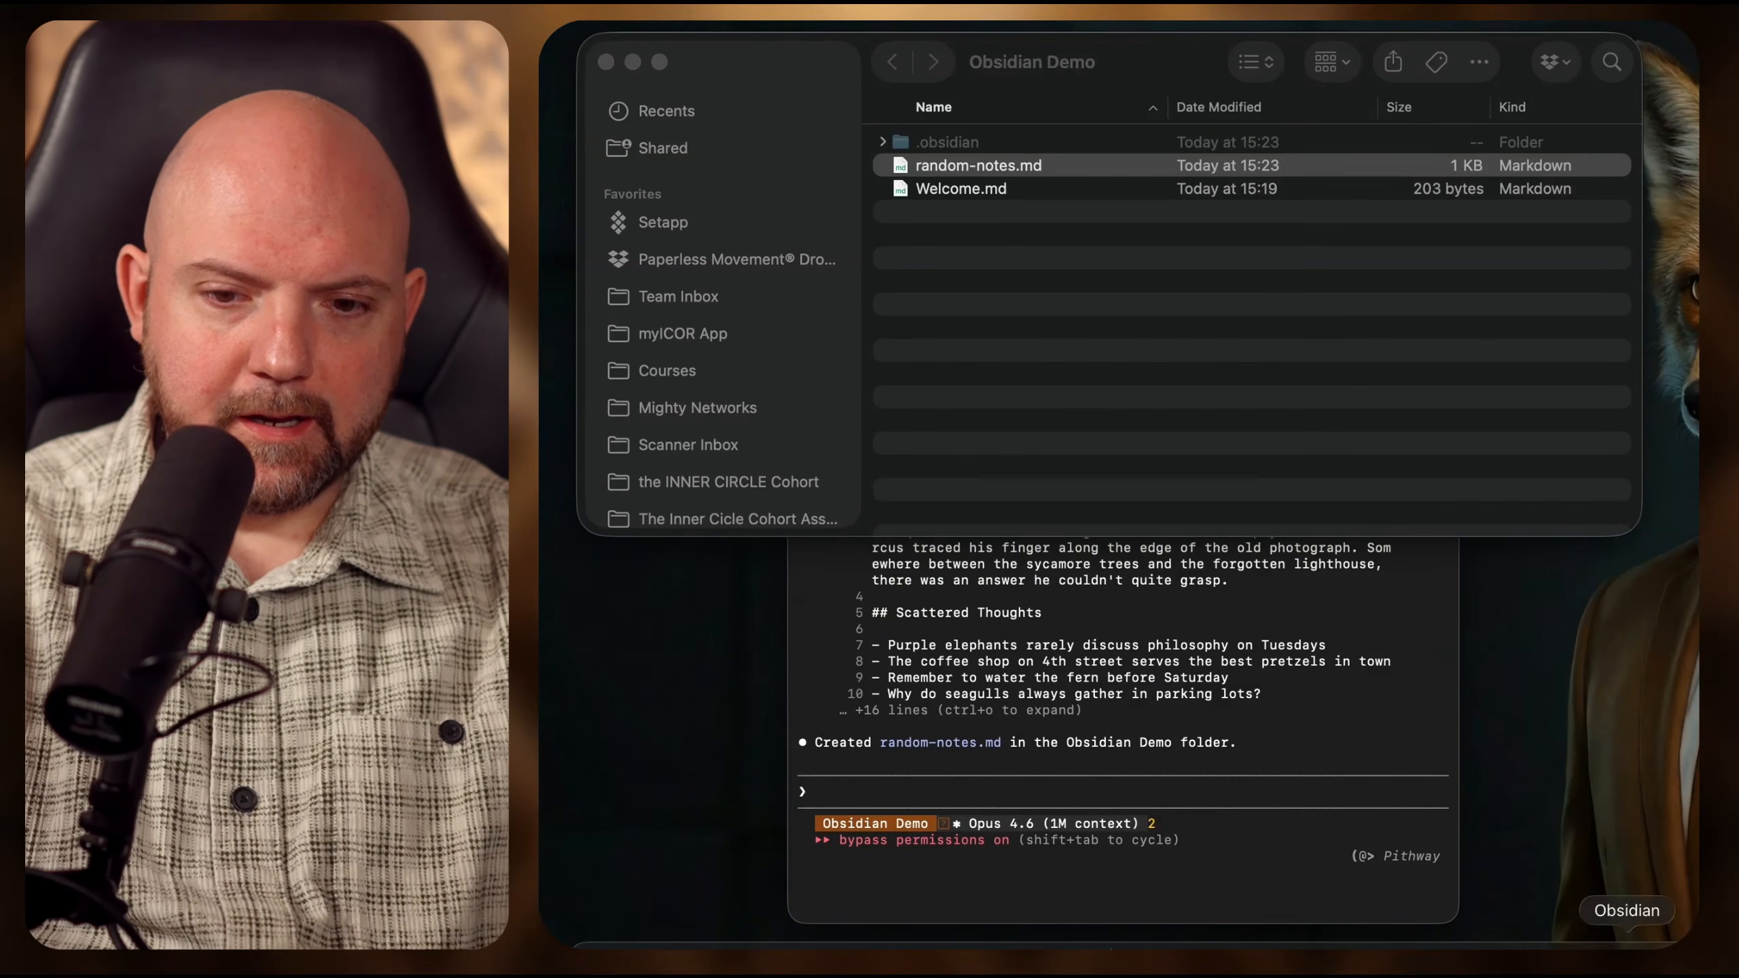
- Switch back to the Obsidian vault, open the random-notes note and read through it to the Closing section
{"action": "left_click", "coordinate": [1626, 939]}
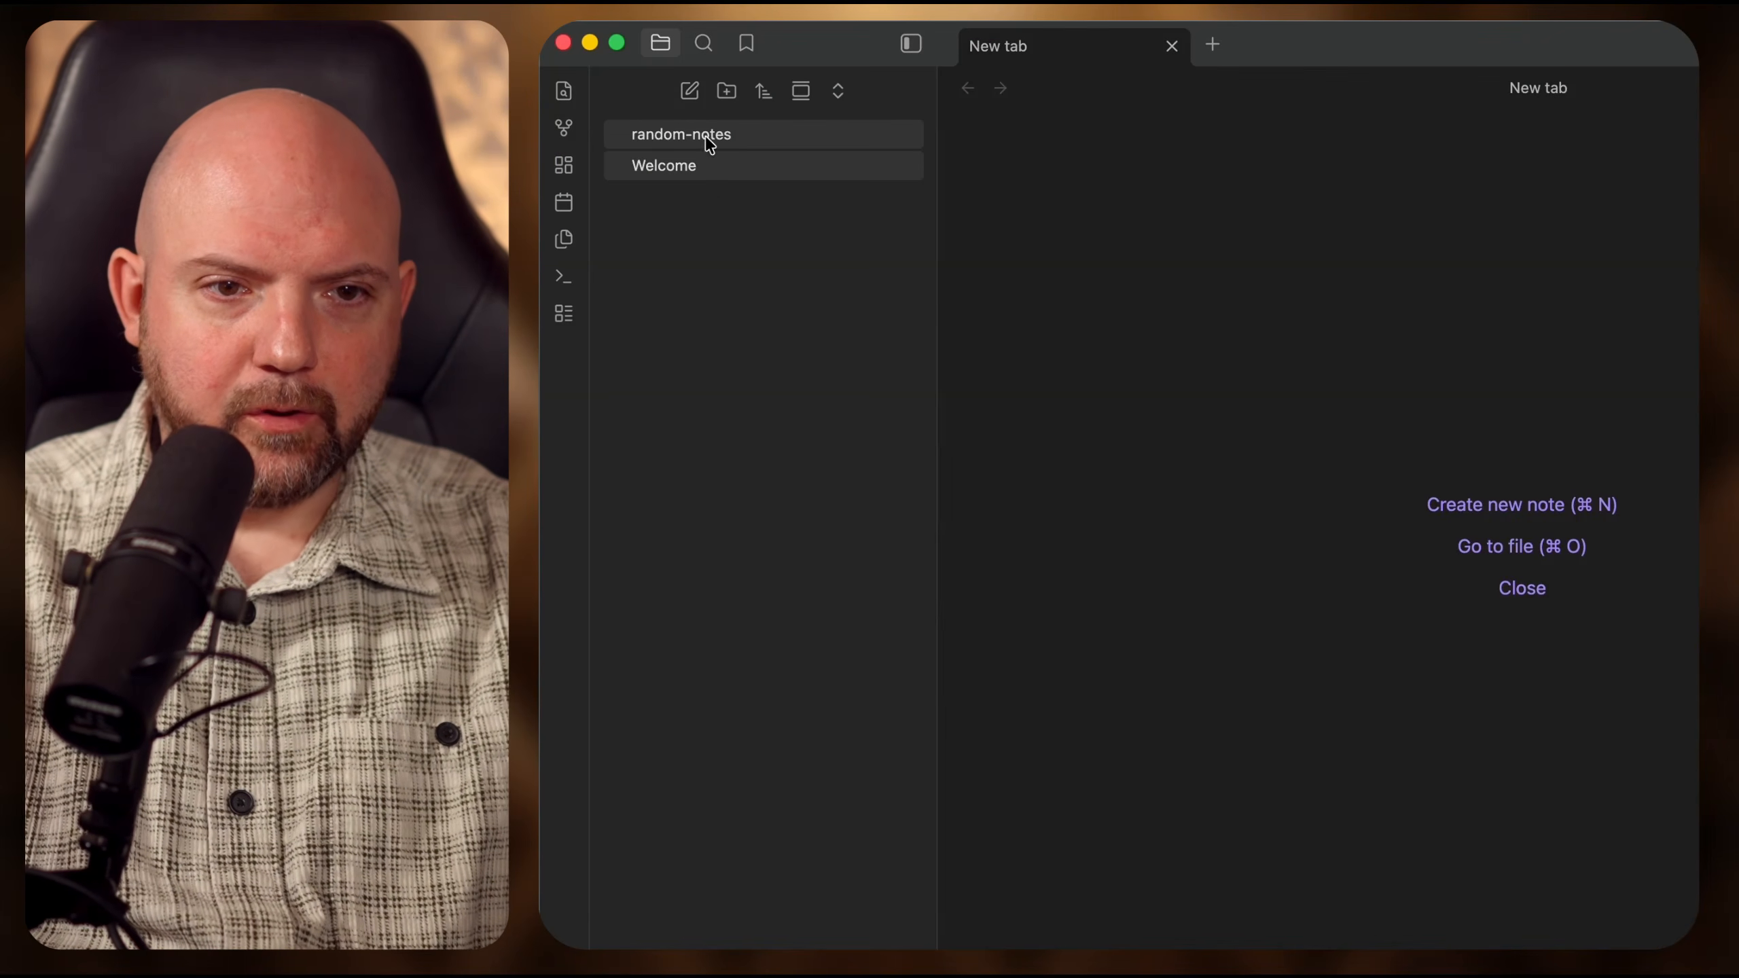
{"action": "left_click", "coordinate": [728, 135]}
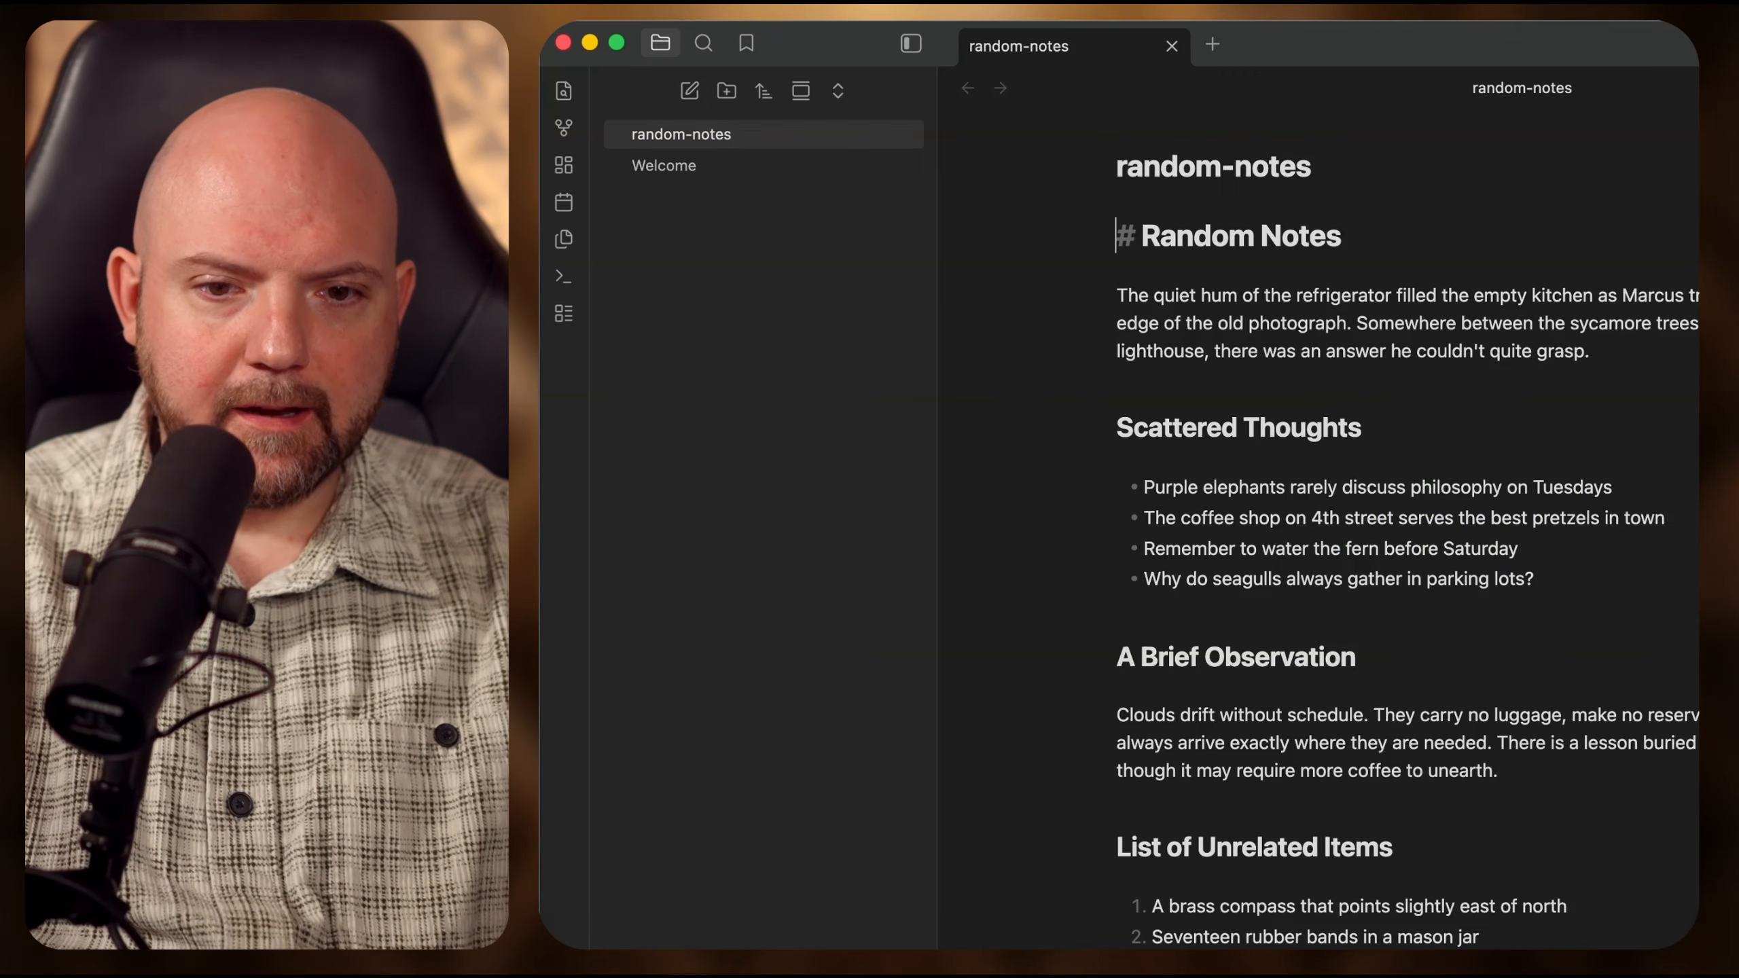
{"action": "scroll", "coordinate": [1404, 479], "scroll_direction": "down", "scroll_amount": 10}
{"action": "scroll", "coordinate": [1434, 362], "scroll_direction": "up", "scroll_amount": 10}
{"action": "left_click", "coordinate": [1435, 359]}
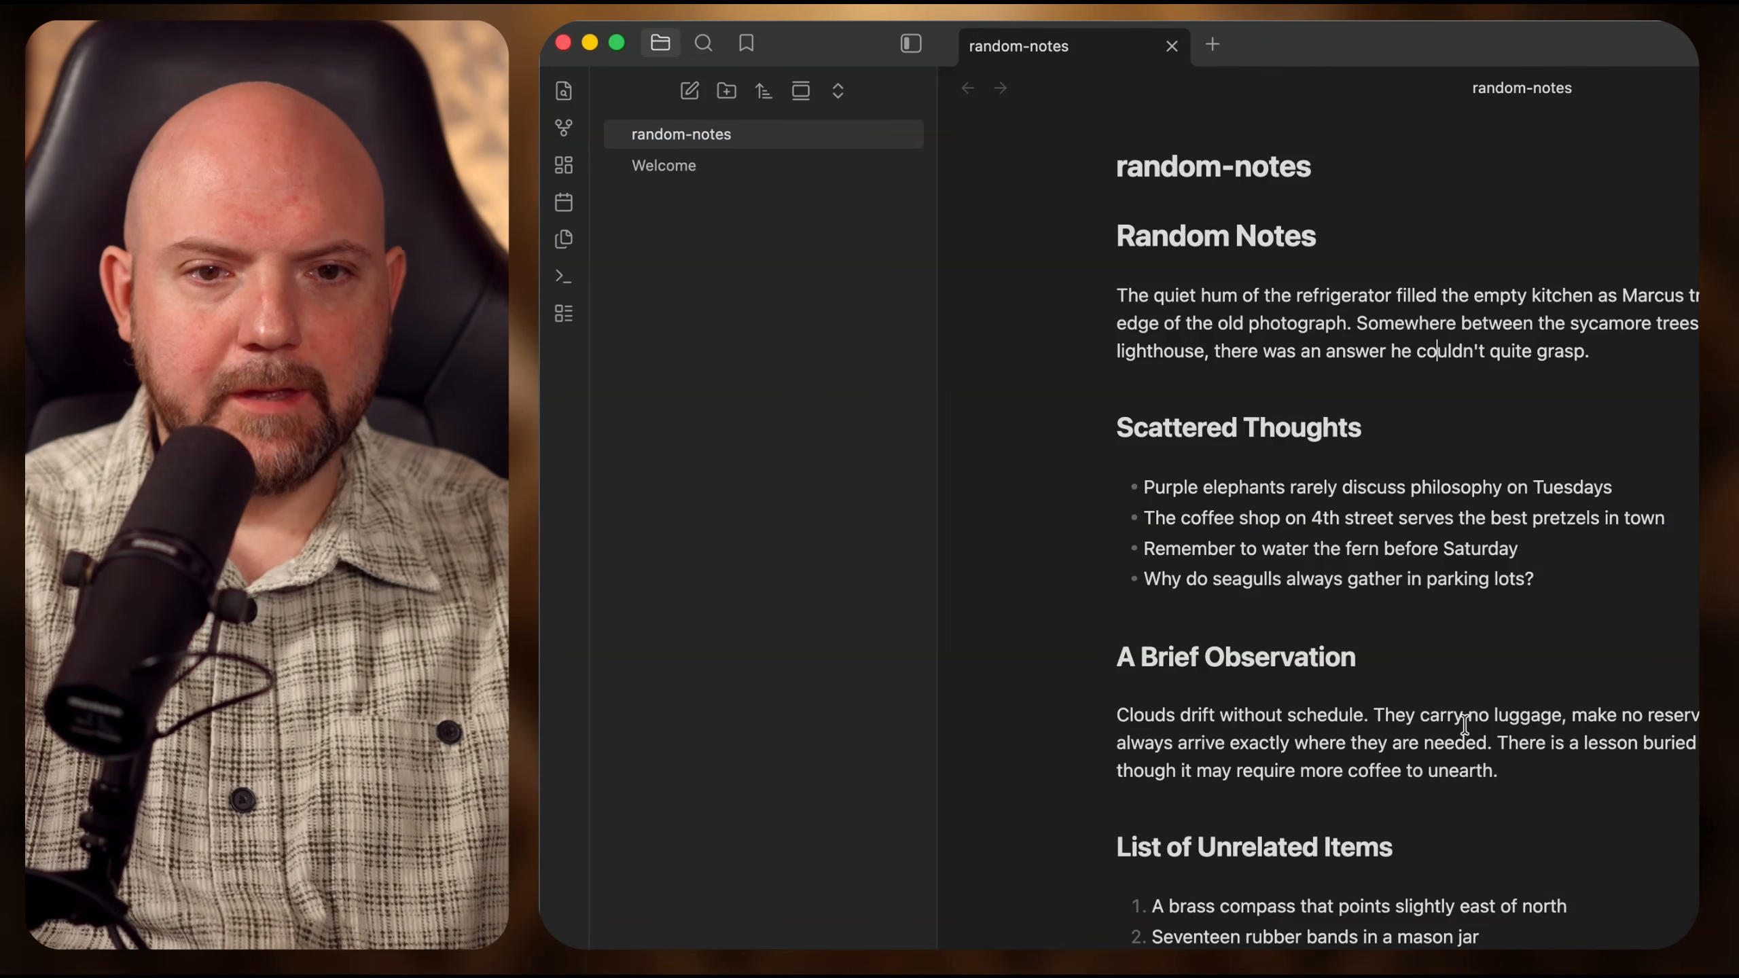
{"action": "scroll", "coordinate": [1591, 834], "scroll_direction": "down", "scroll_amount": 6}
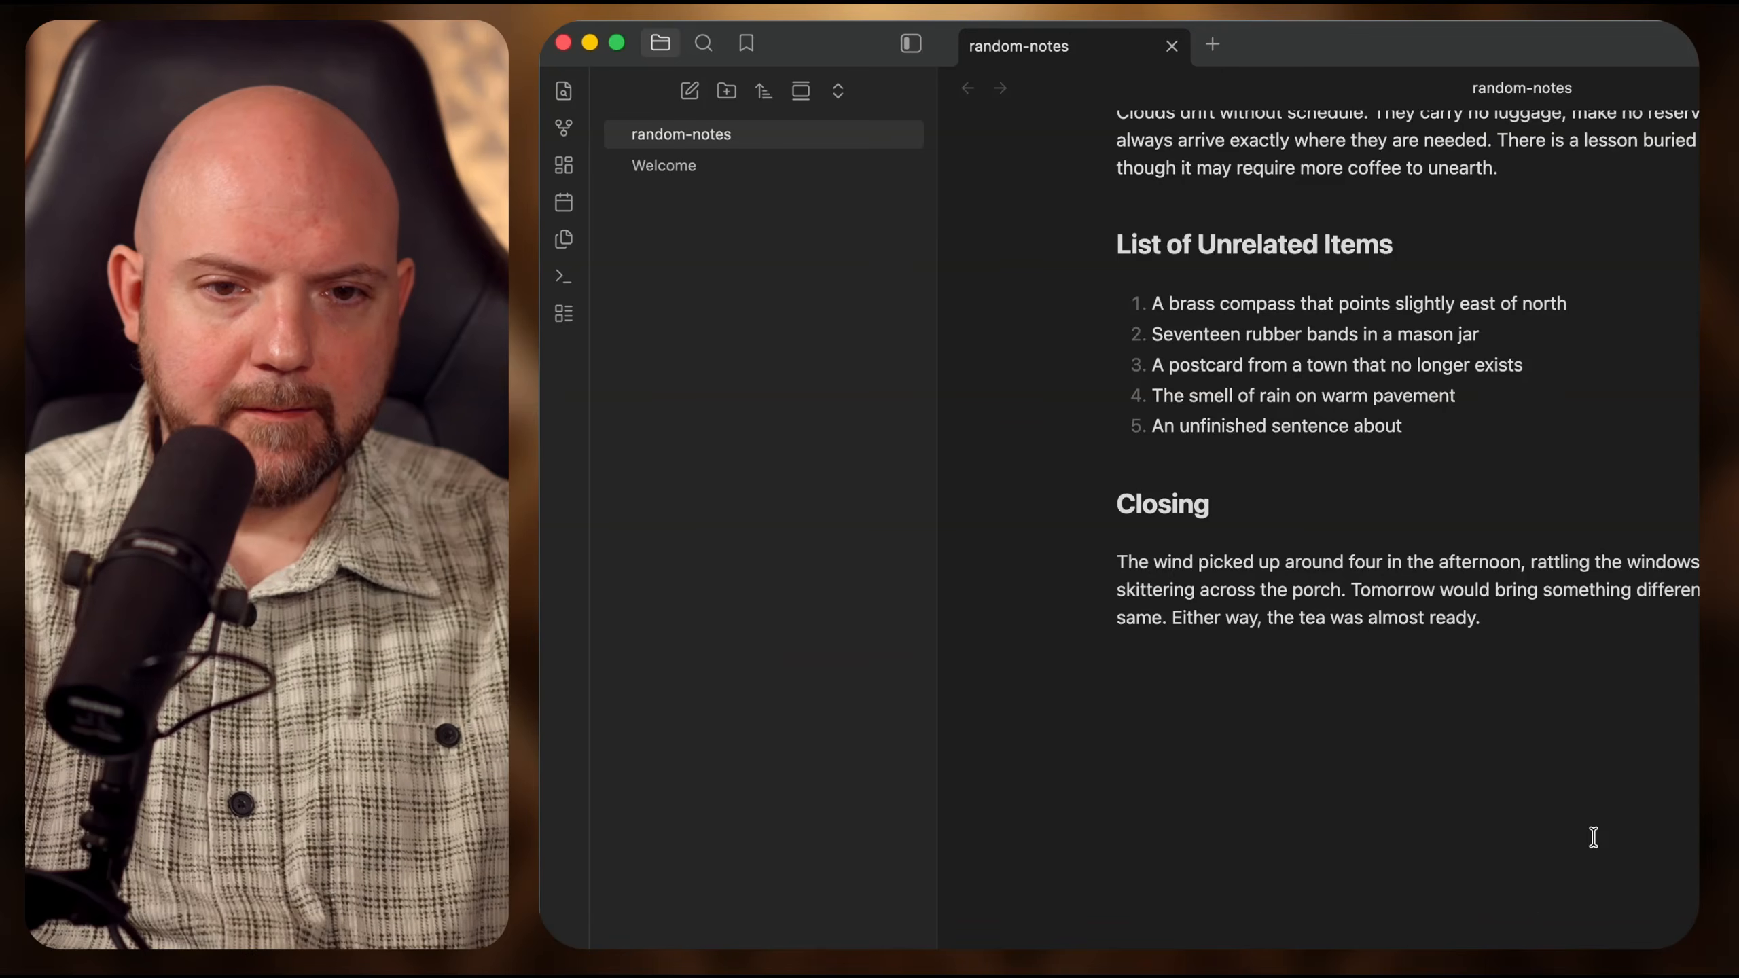
{"action": "scroll", "coordinate": [1591, 835], "scroll_direction": "up", "scroll_amount": 6}
- Minimise the vault and compare the Obsidian Demo folder in Finder with the Claude Code terminal
{"action": "left_click", "coordinate": [590, 44]}
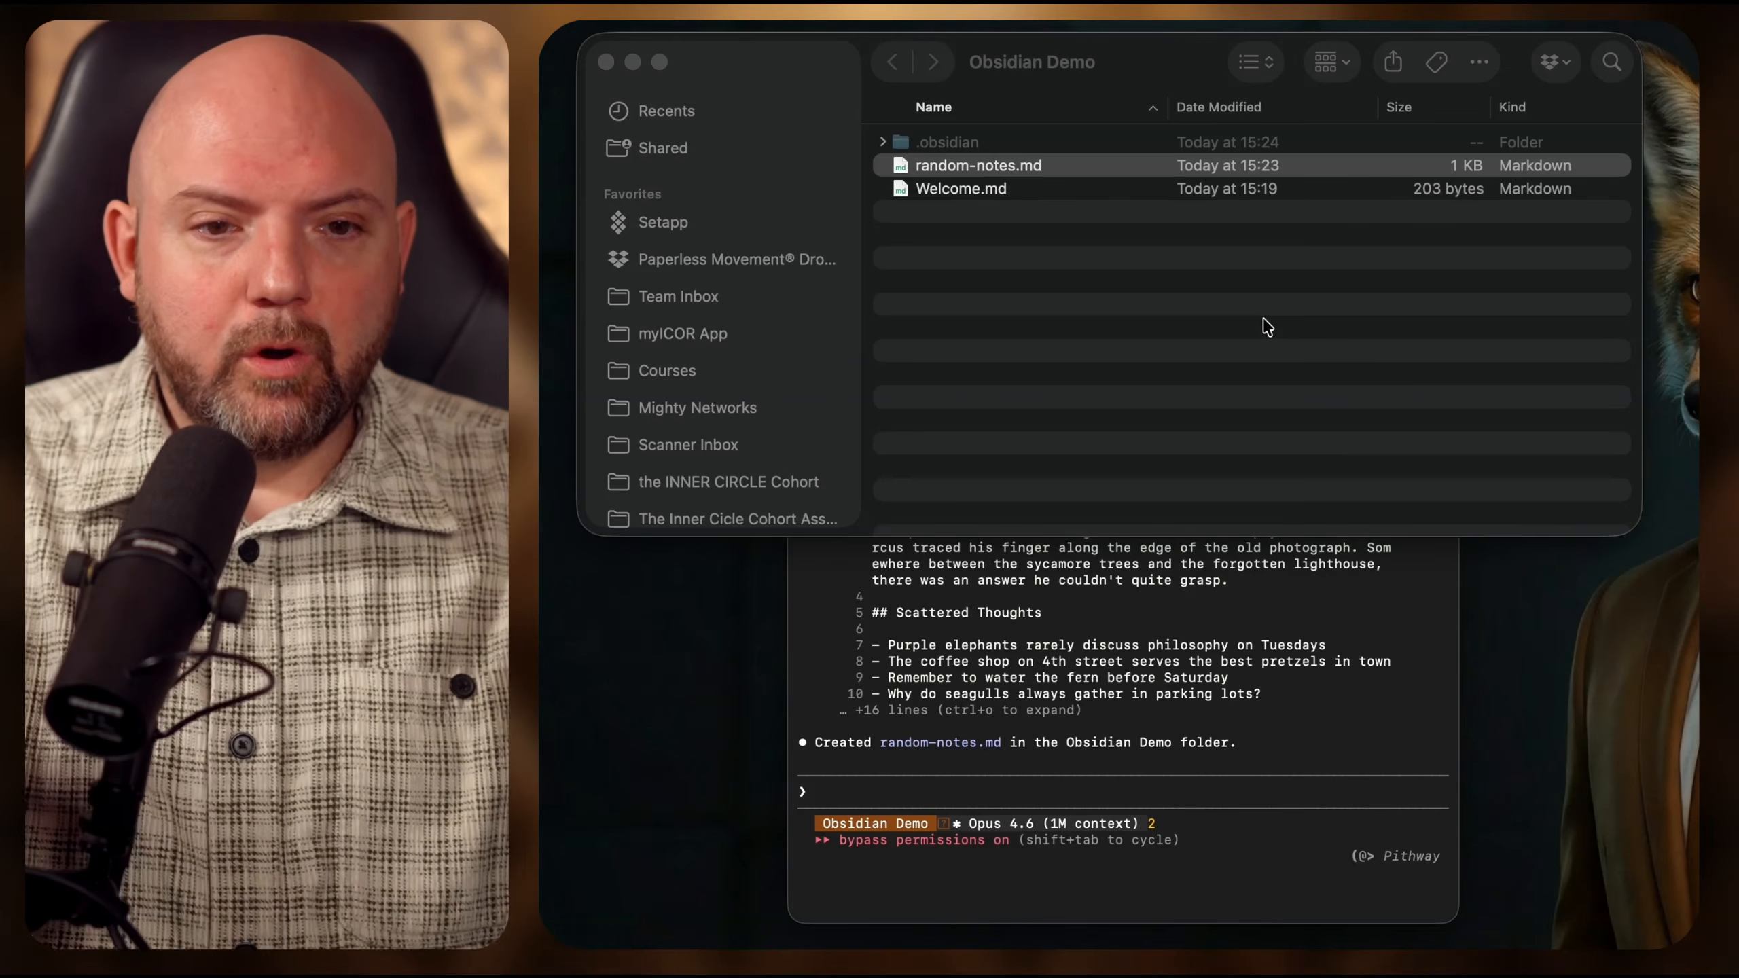
{"action": "left_click", "coordinate": [1321, 668]}
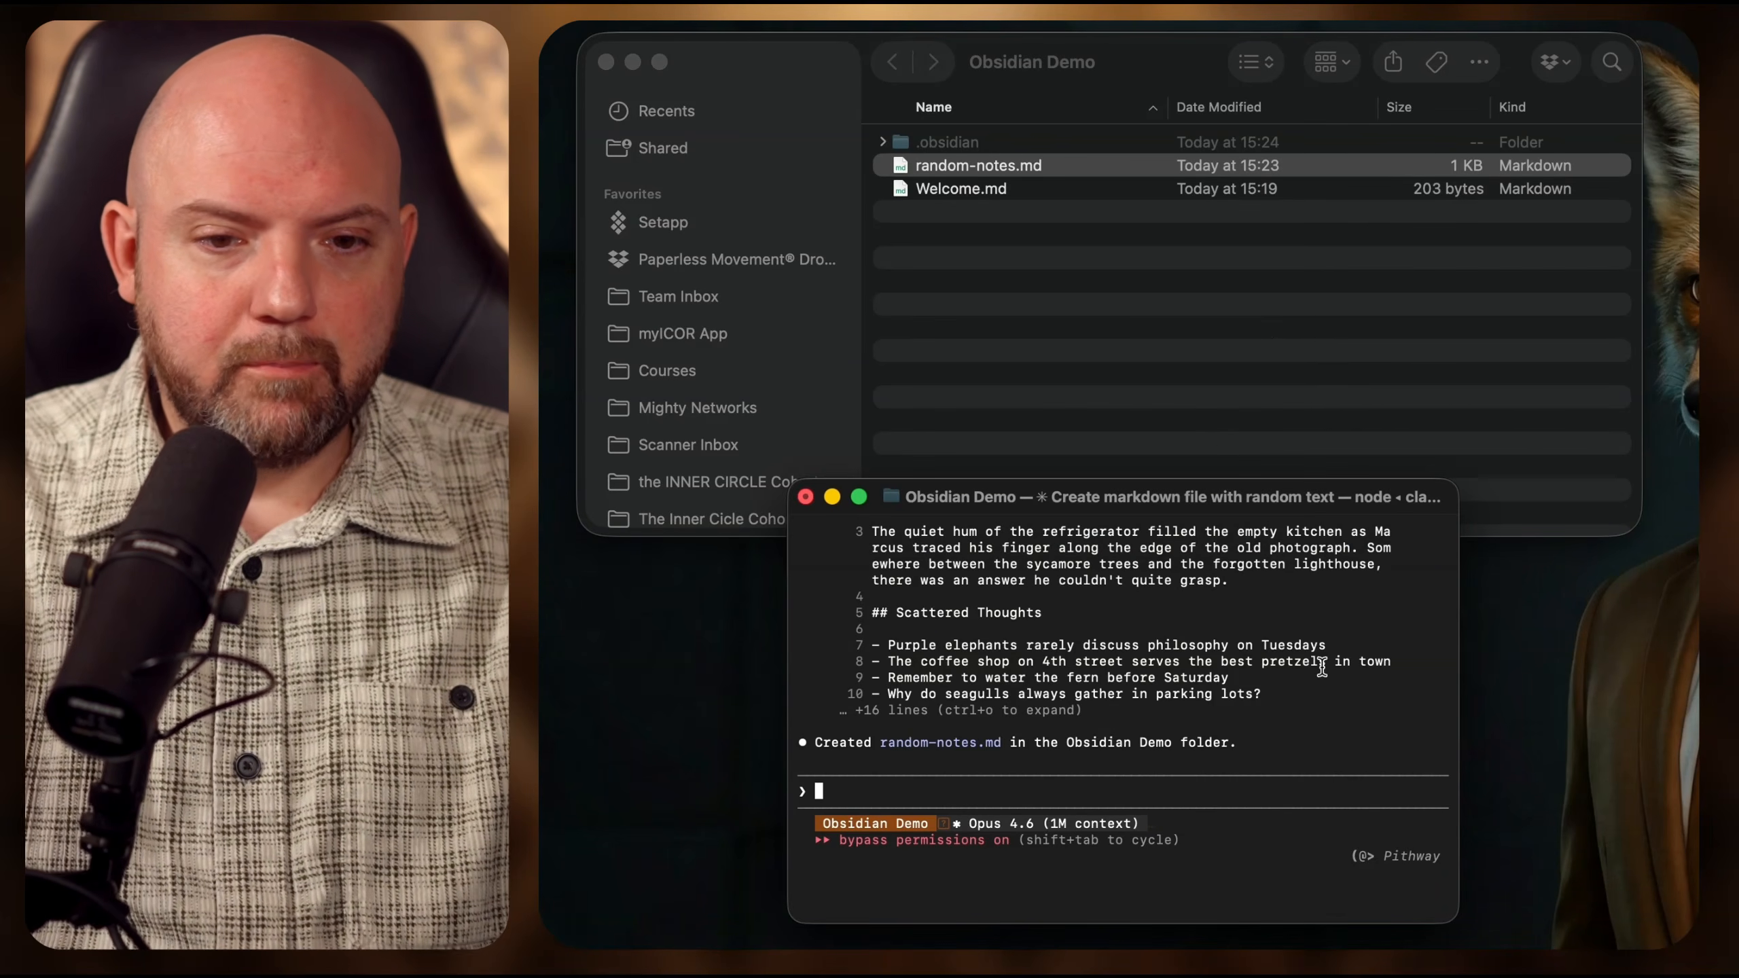
{"action": "left_click", "coordinate": [1100, 342]}
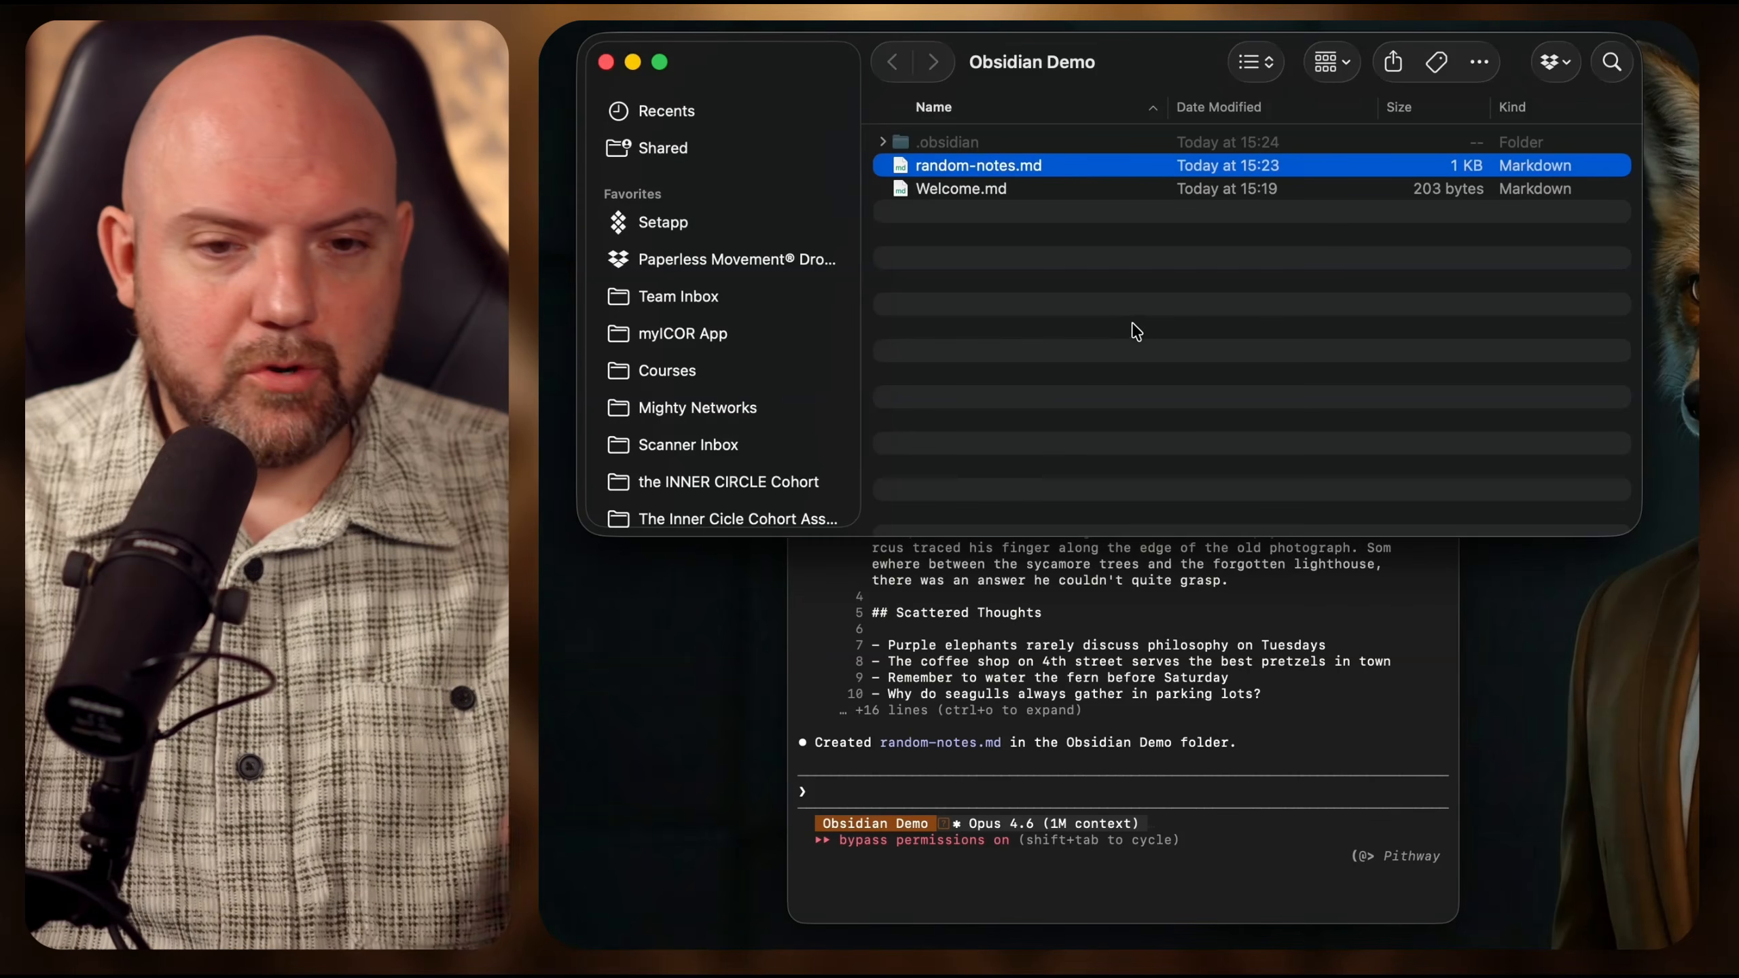
{"action": "left_click", "coordinate": [1040, 712]}
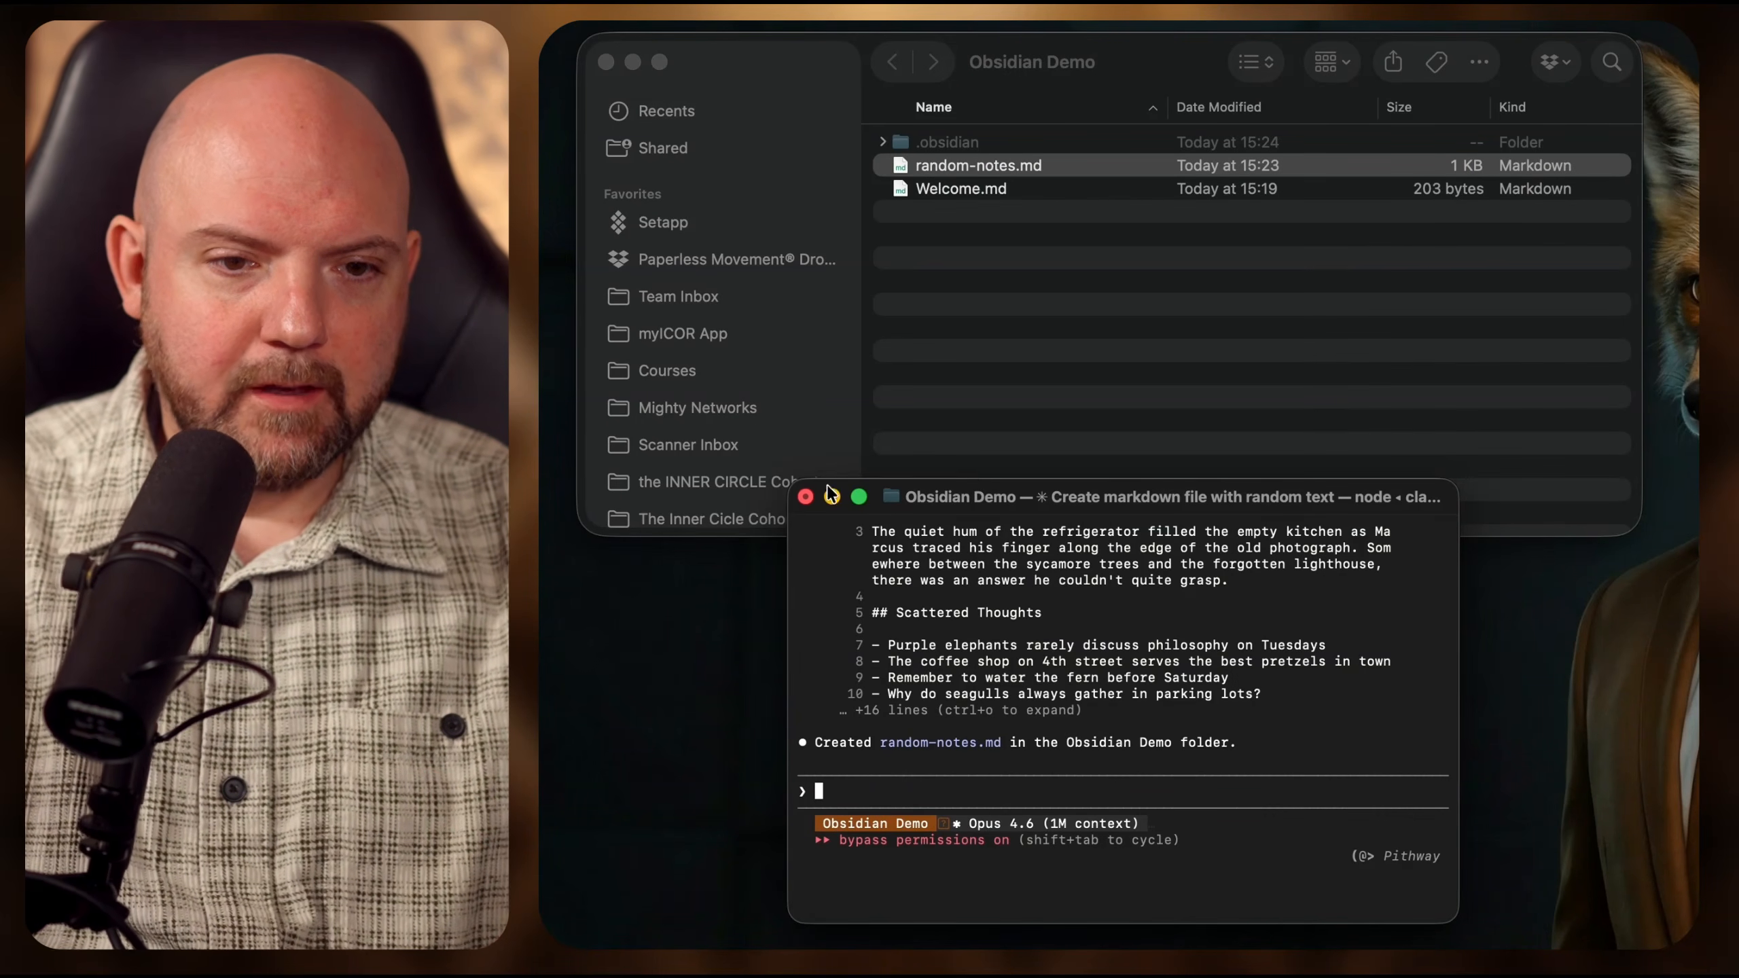
- Close the Claude Code terminal window, return to the Obsidian vault and close the random-notes note
{"action": "left_click", "coordinate": [806, 496]}
{"action": "left_click", "coordinate": [1189, 819]}
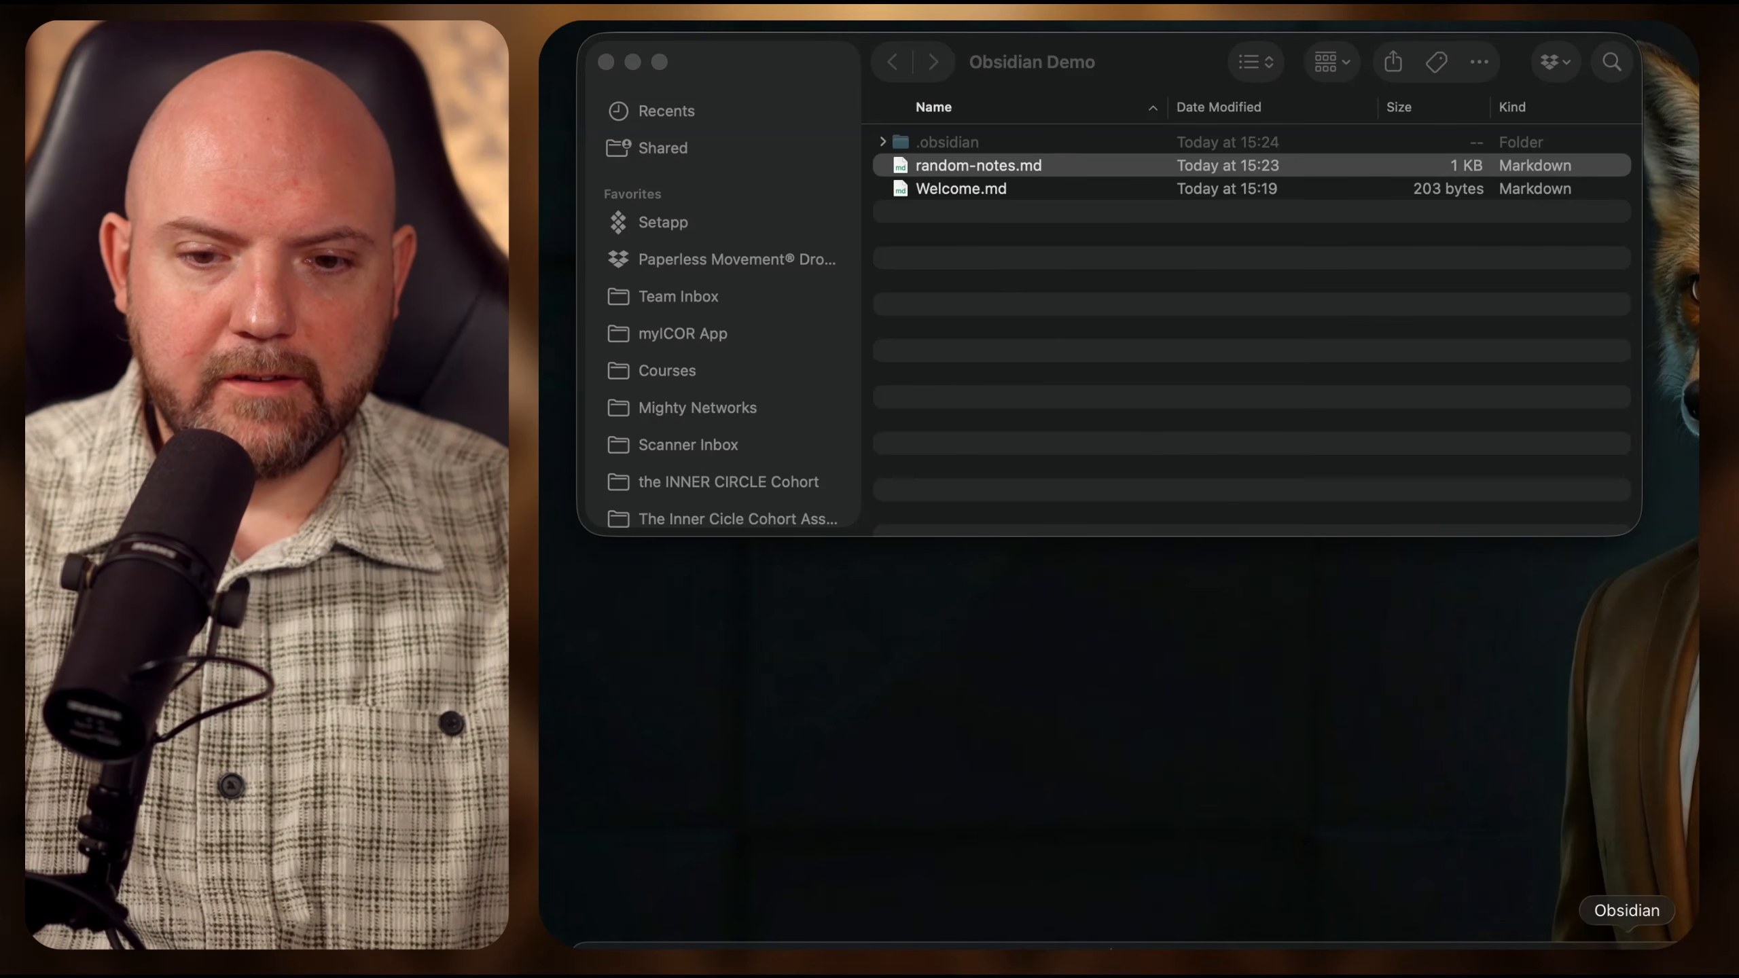
{"action": "left_click", "coordinate": [1583, 942]}
{"action": "key", "text": "super+w"}
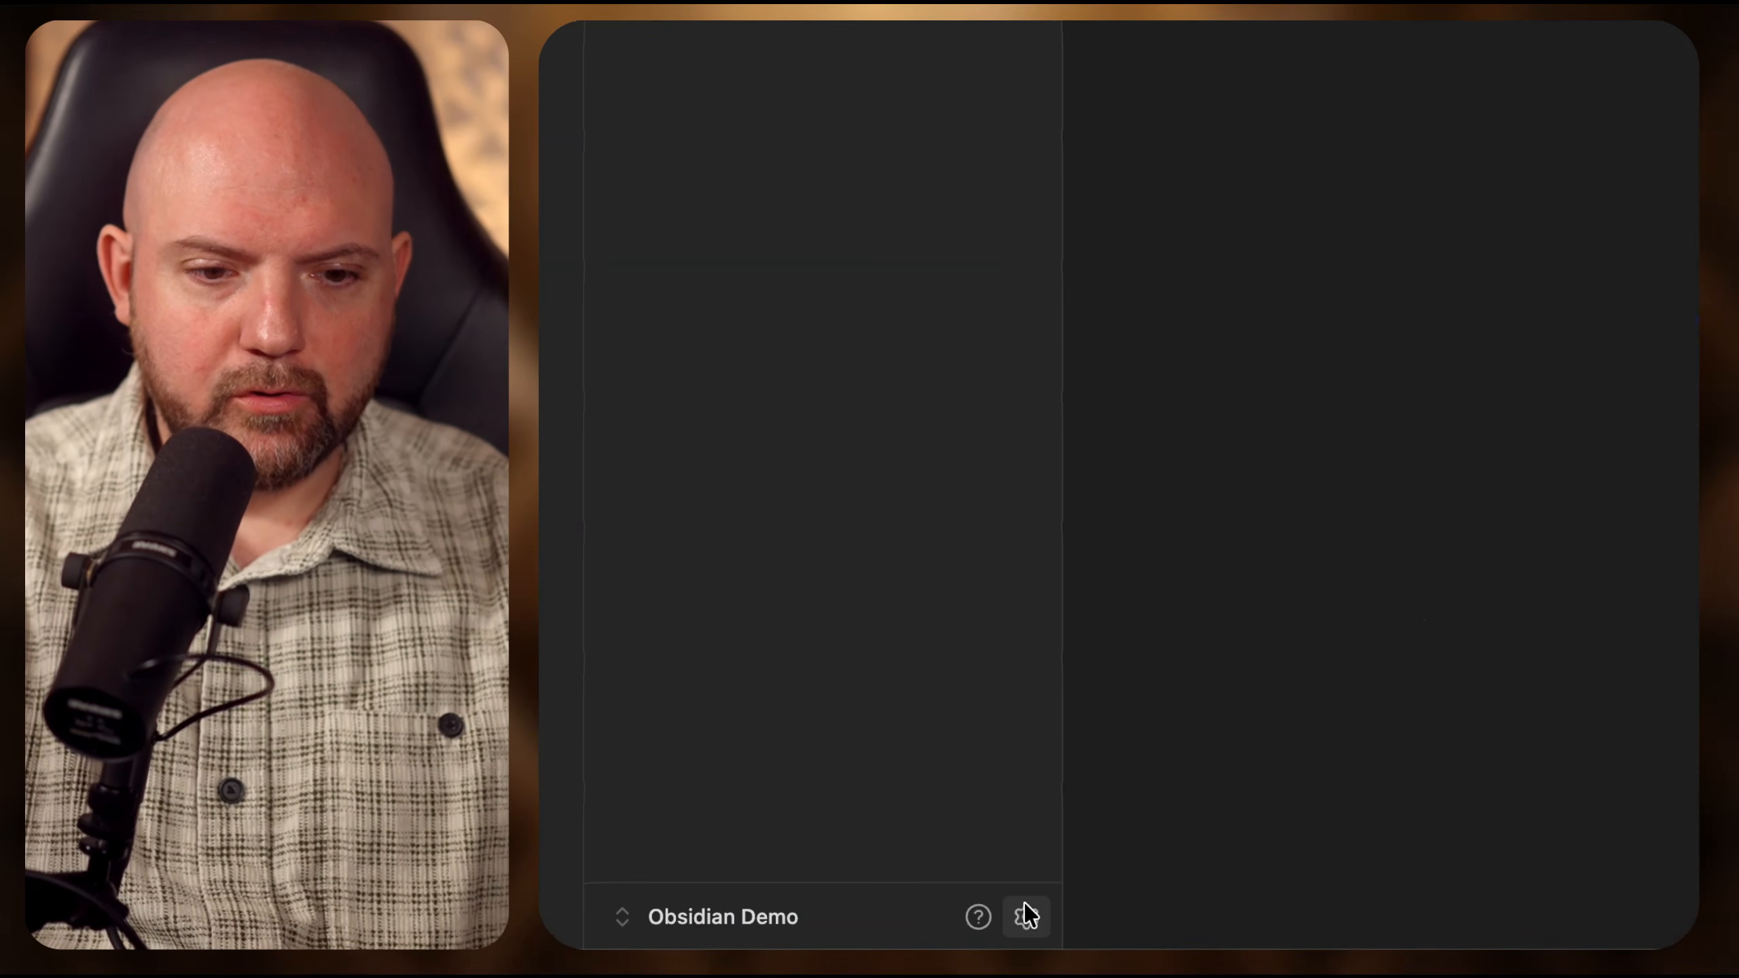
- Turn on community plugins in the vault's settings
{"action": "left_click", "coordinate": [1025, 916]}
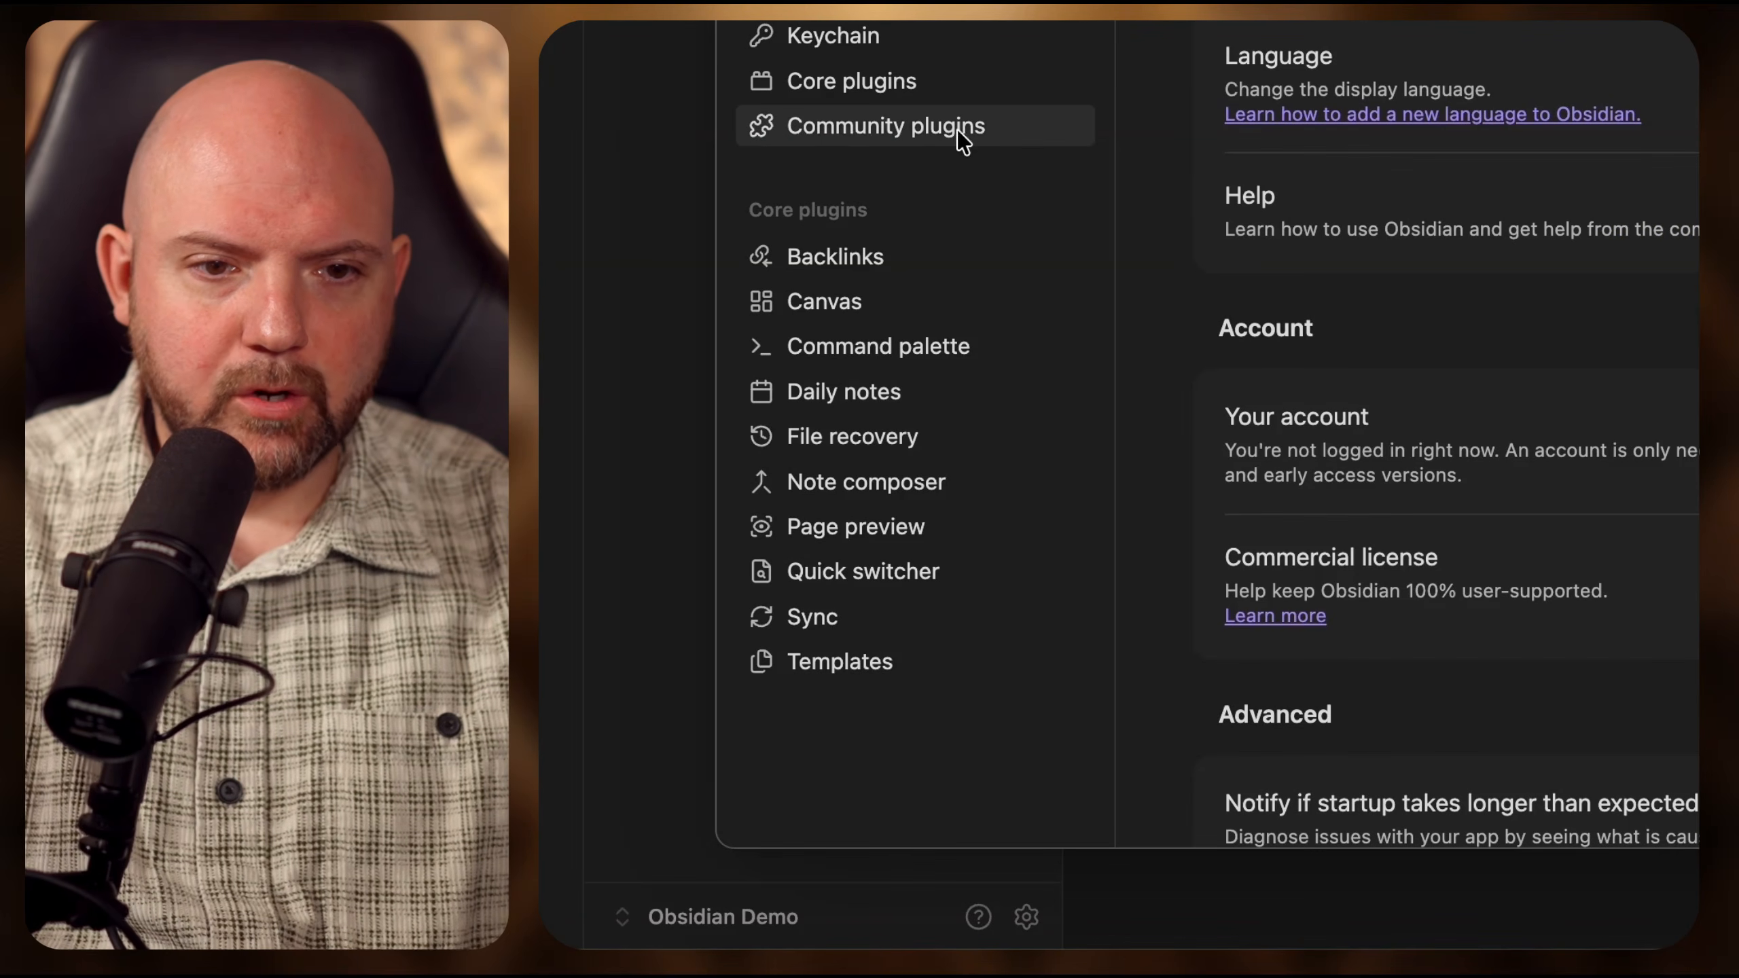
{"action": "left_click", "coordinate": [893, 130]}
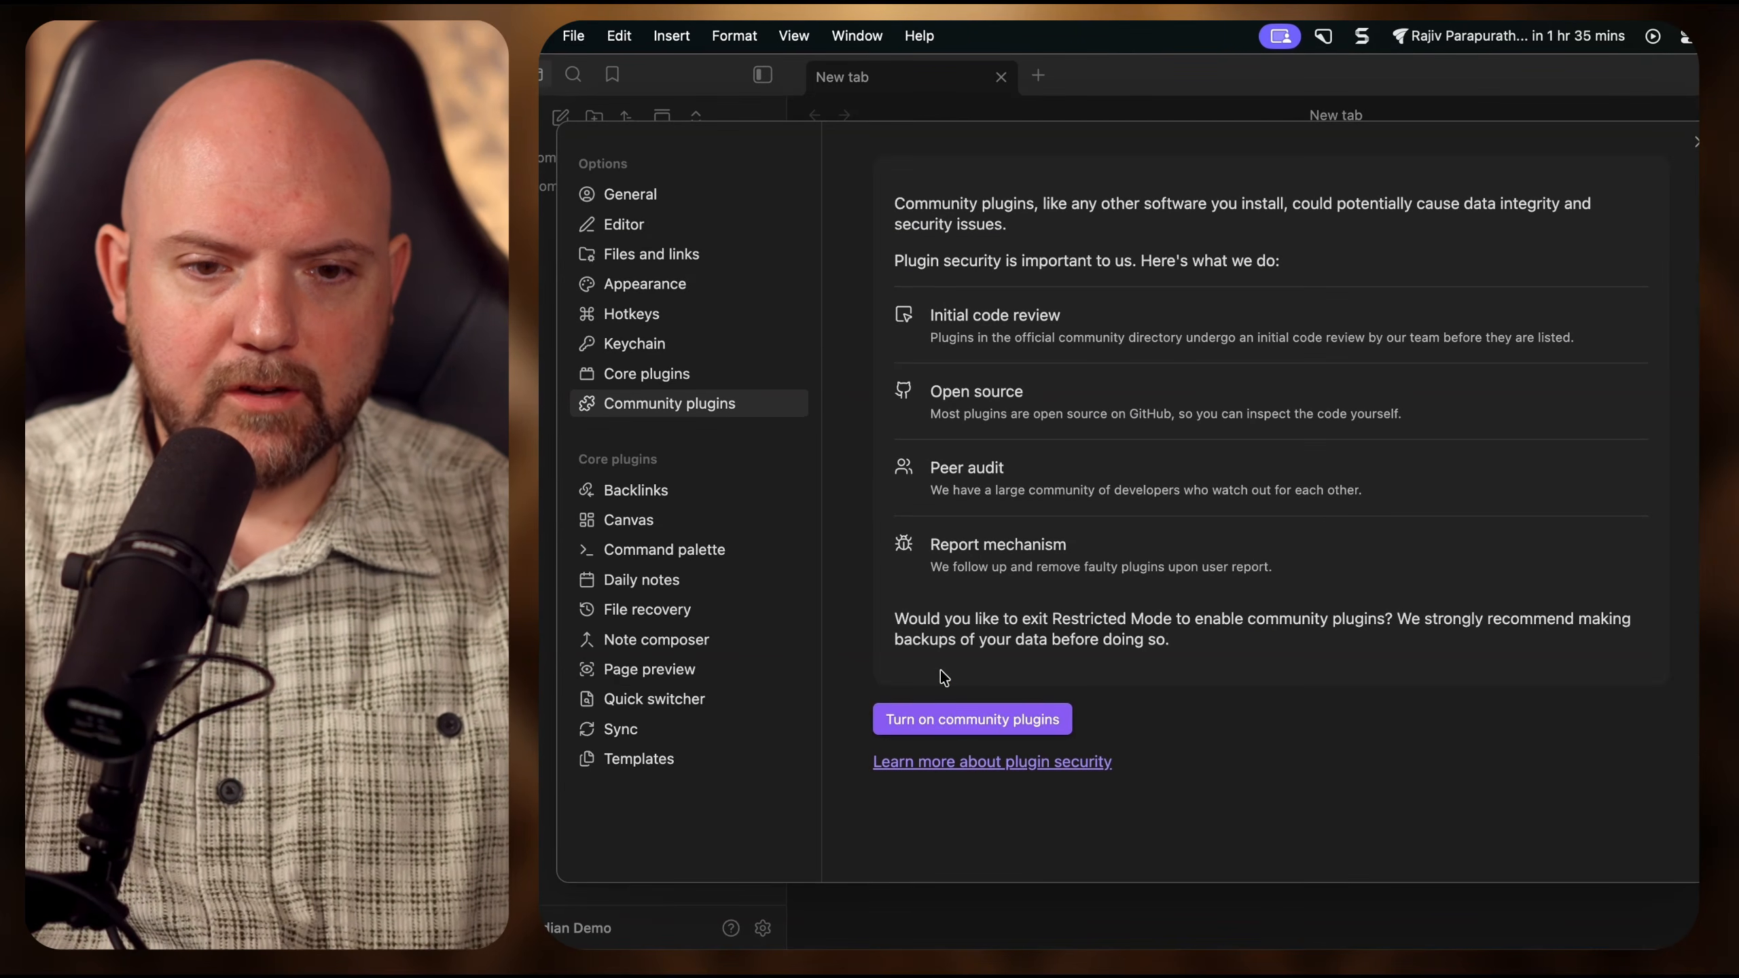
{"action": "left_click", "coordinate": [971, 728]}
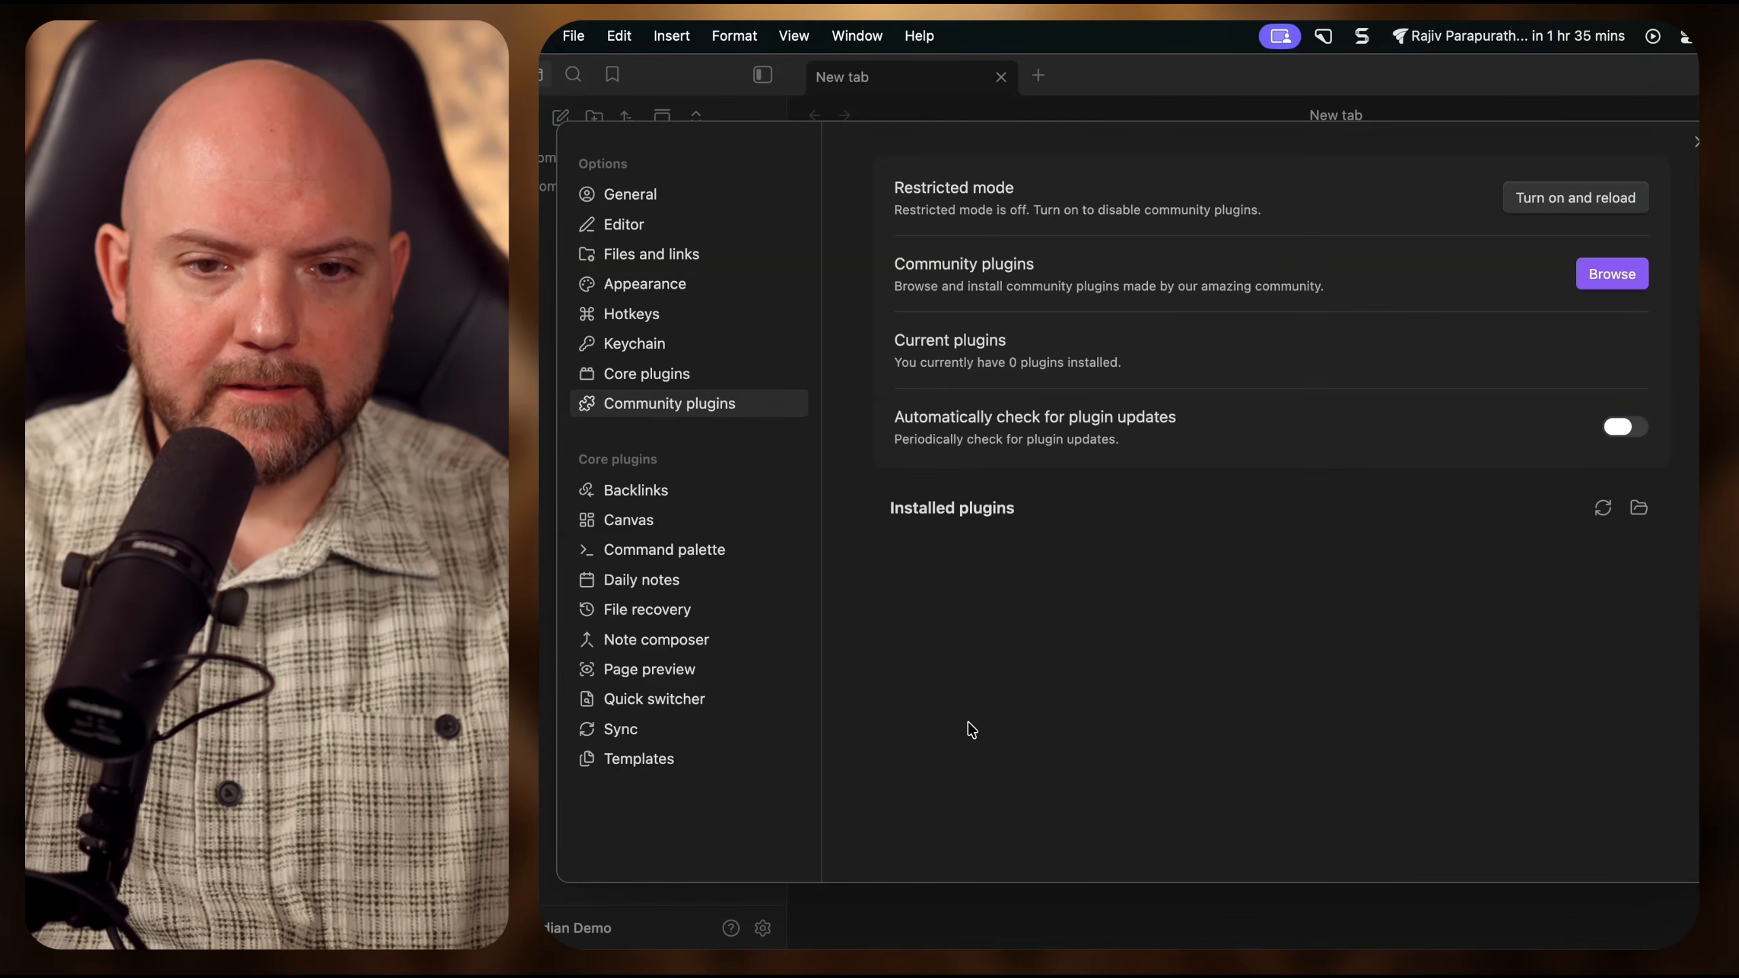
- Browse the community plugins for "terminal" and open the details of the Terminal plugin by polyipseity
{"action": "left_click", "coordinate": [1612, 274]}
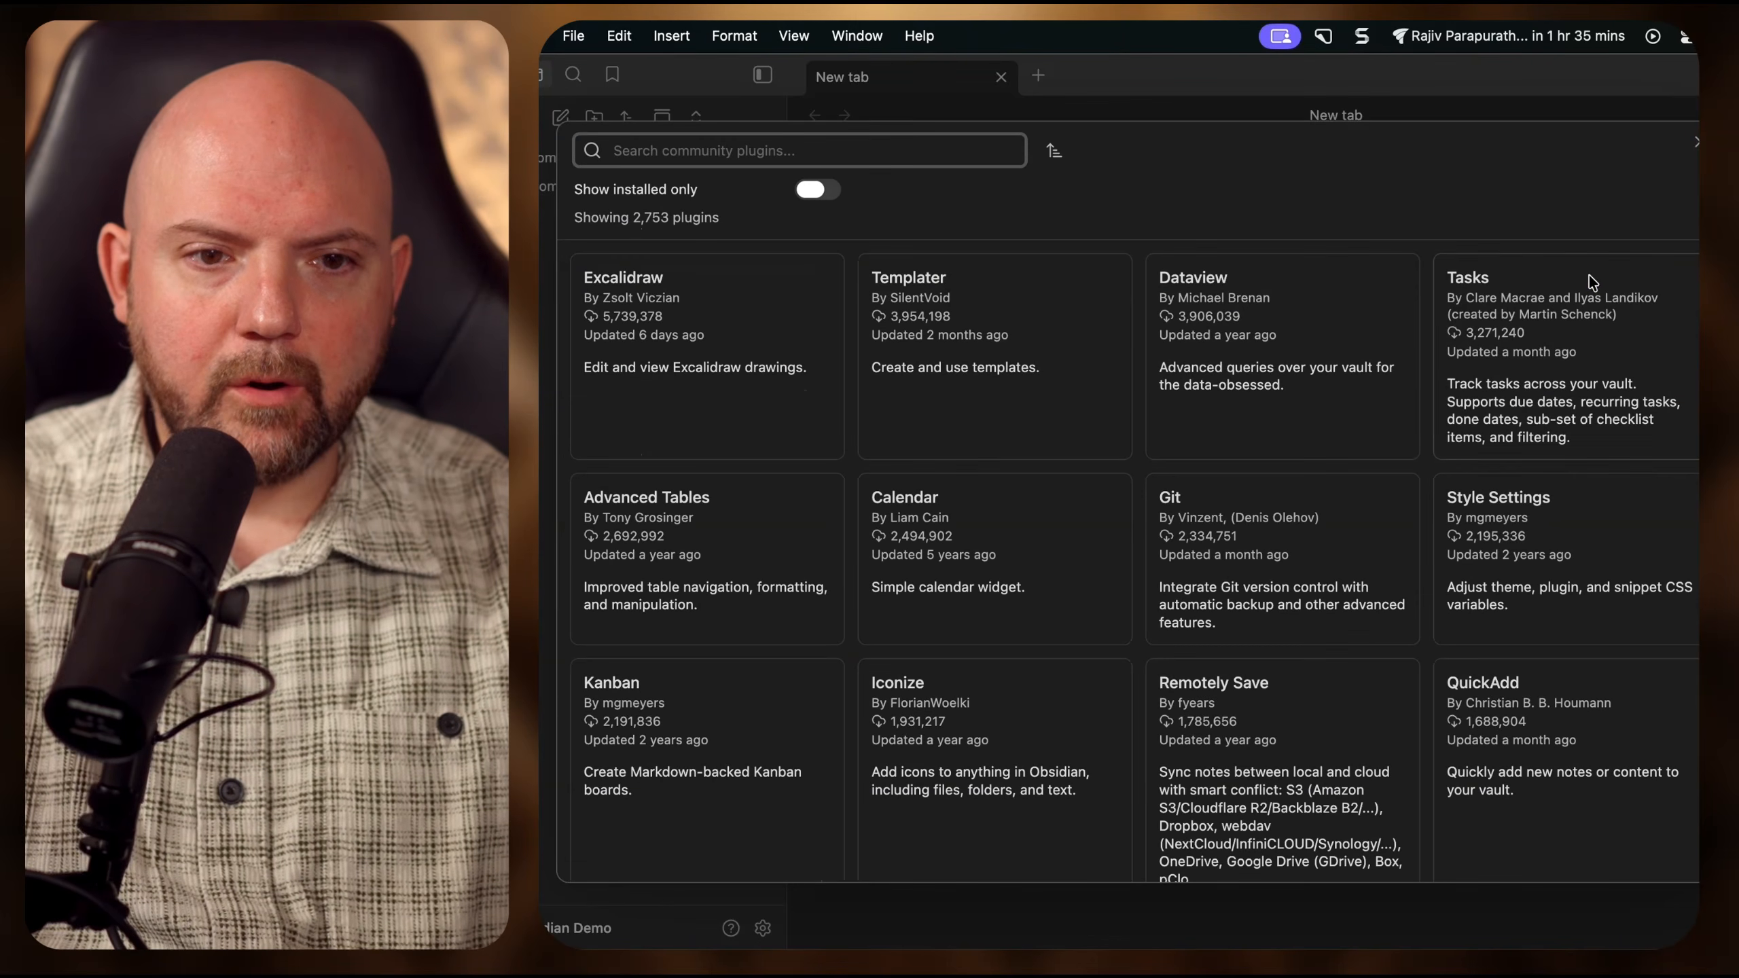
{"action": "type", "text": "terminal"}
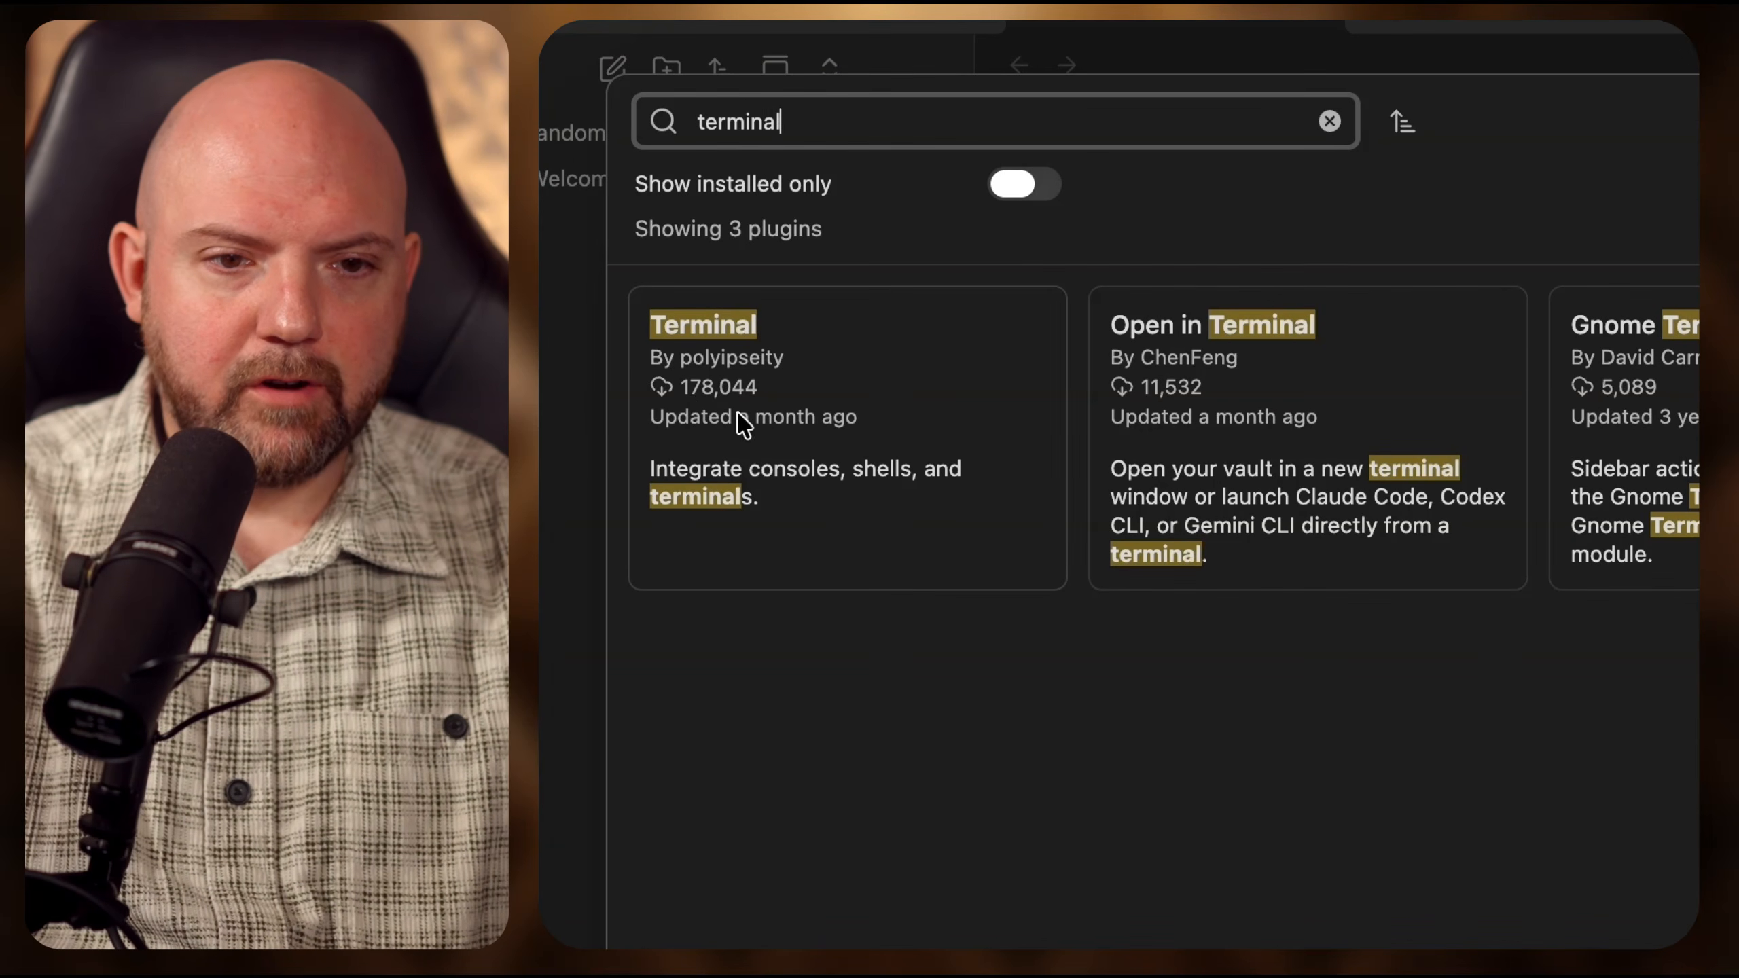
{"action": "left_click", "coordinate": [894, 405]}
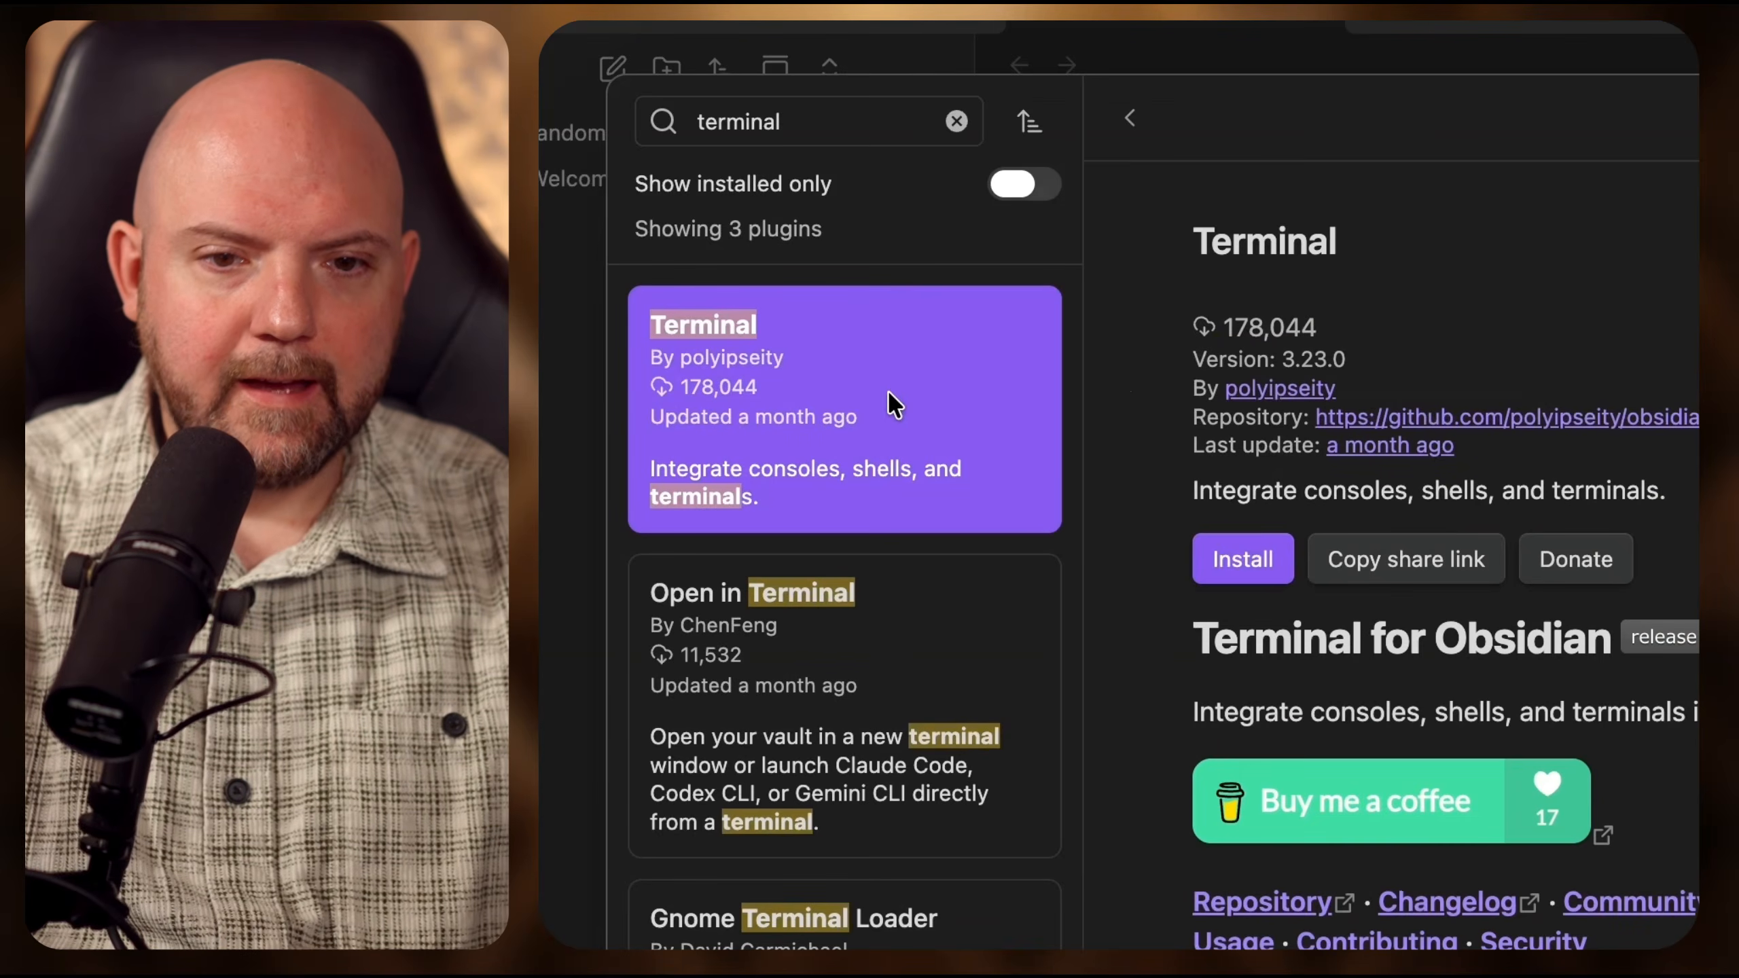
- Install and enable the Terminal plugin, and look over its options before closing the settings
{"action": "left_click", "coordinate": [1229, 567]}
{"action": "left_click", "coordinate": [1228, 568]}
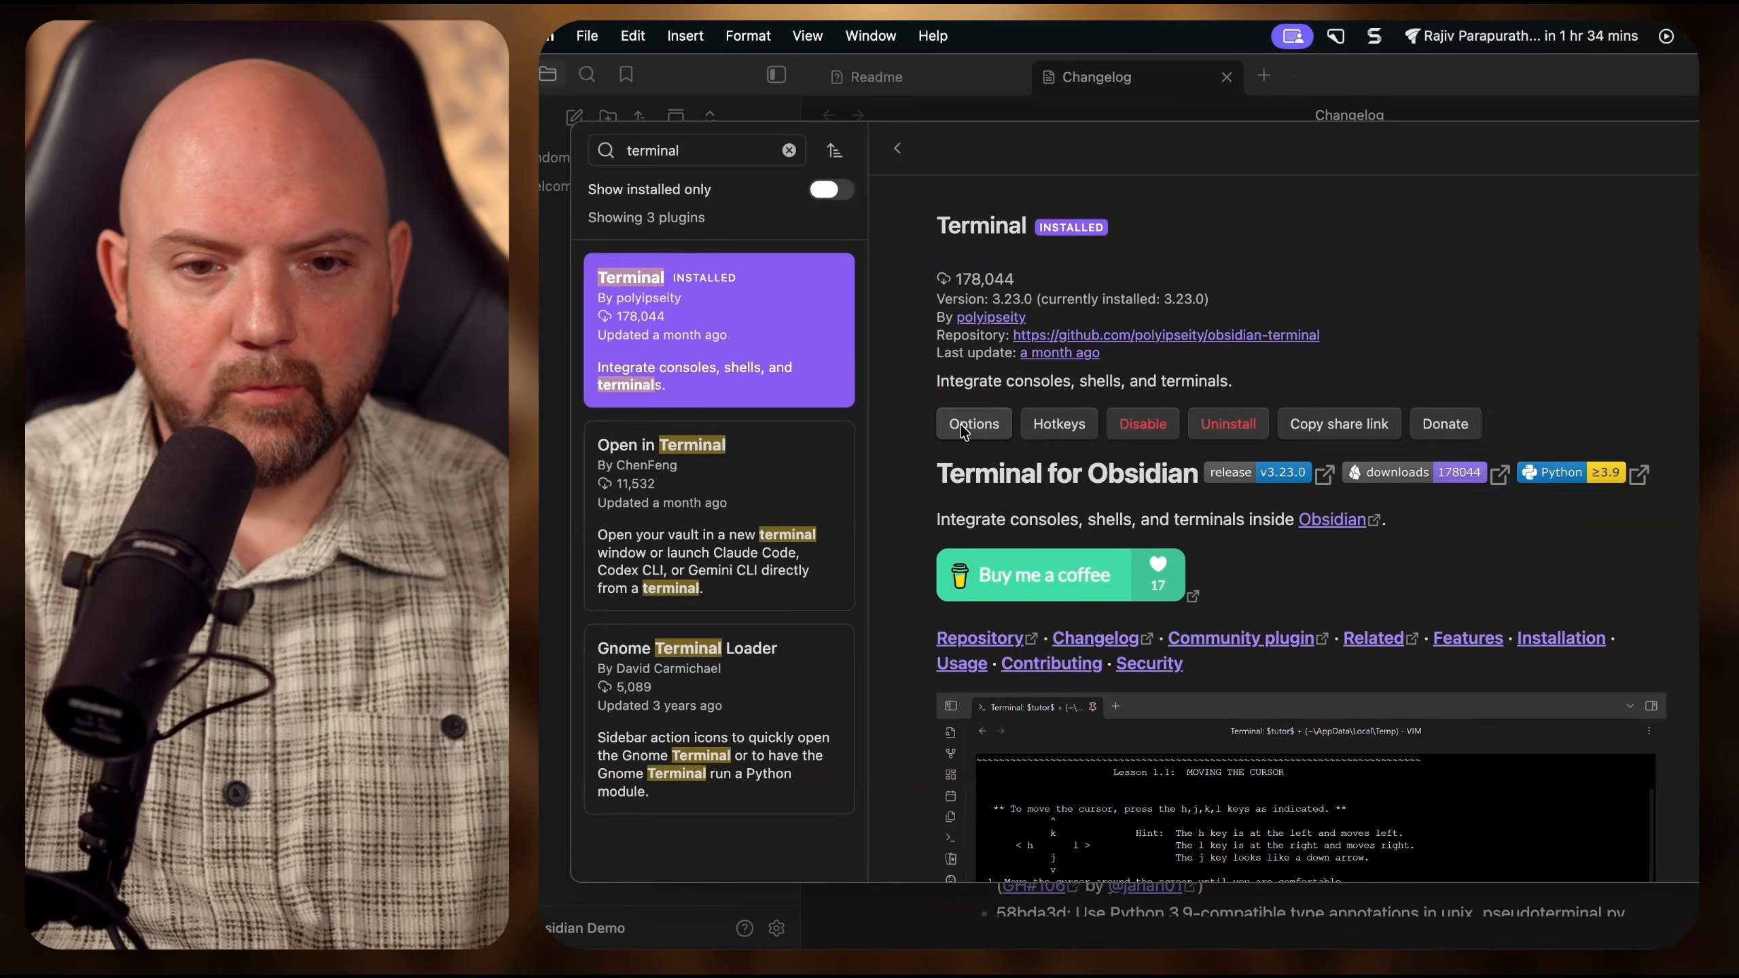
{"action": "left_click", "coordinate": [964, 430]}
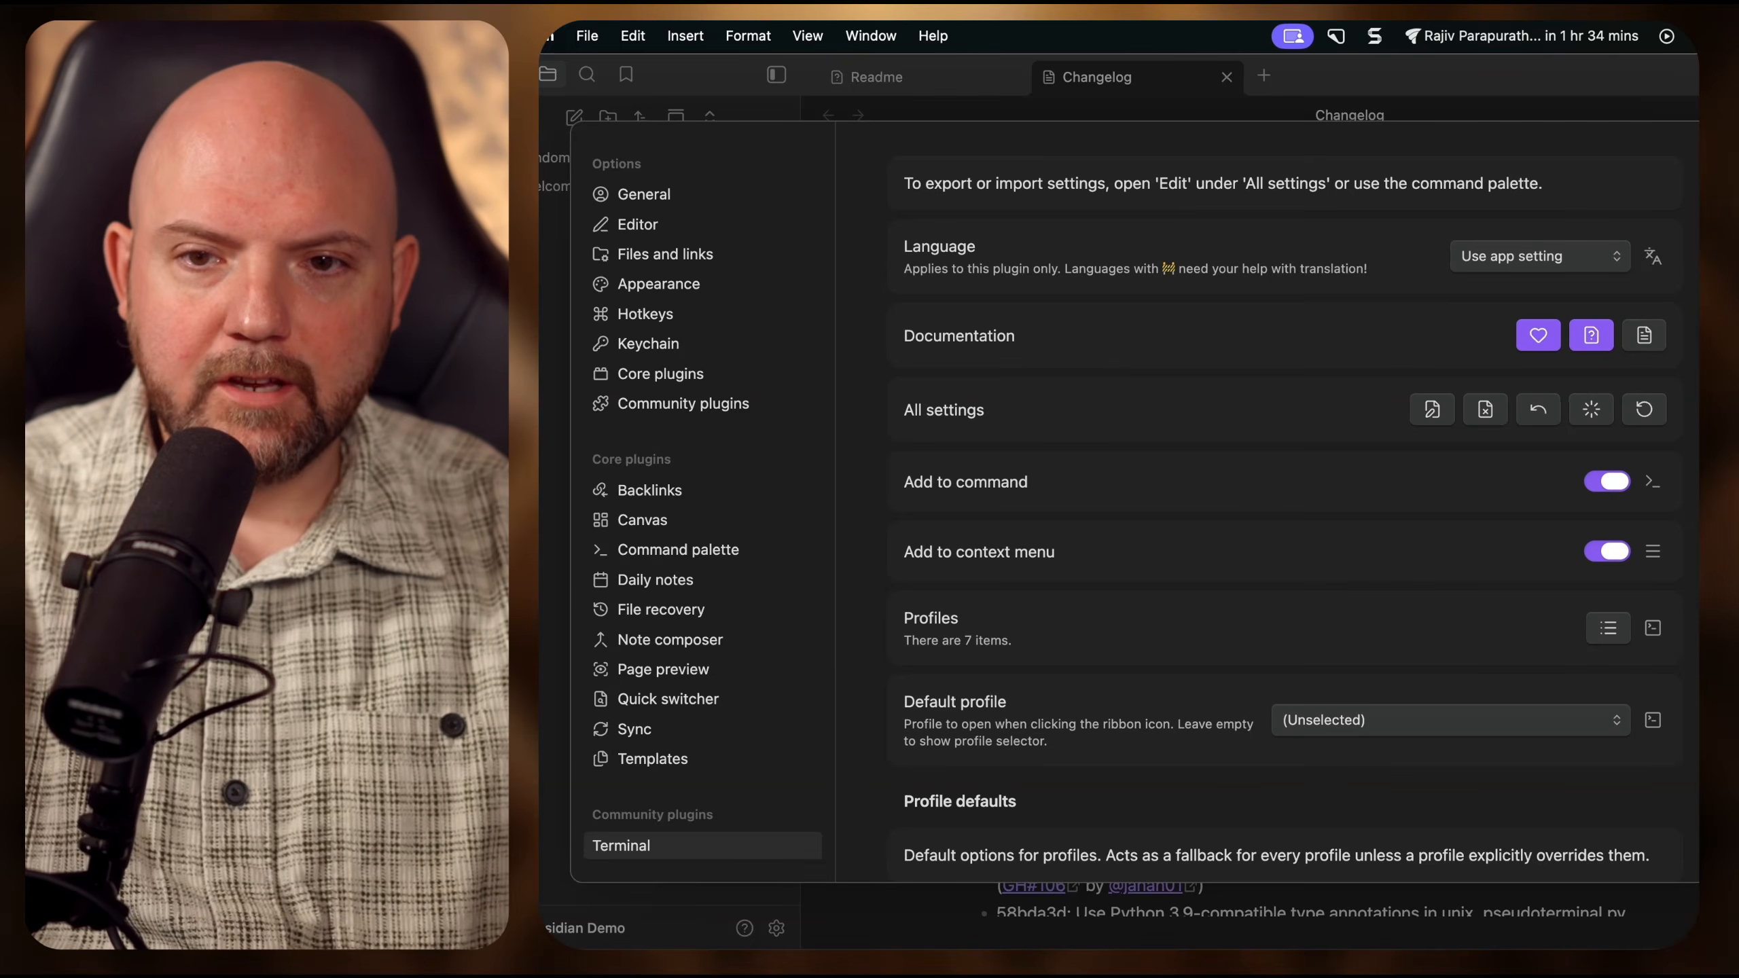
{"action": "key", "text": "Escape"}
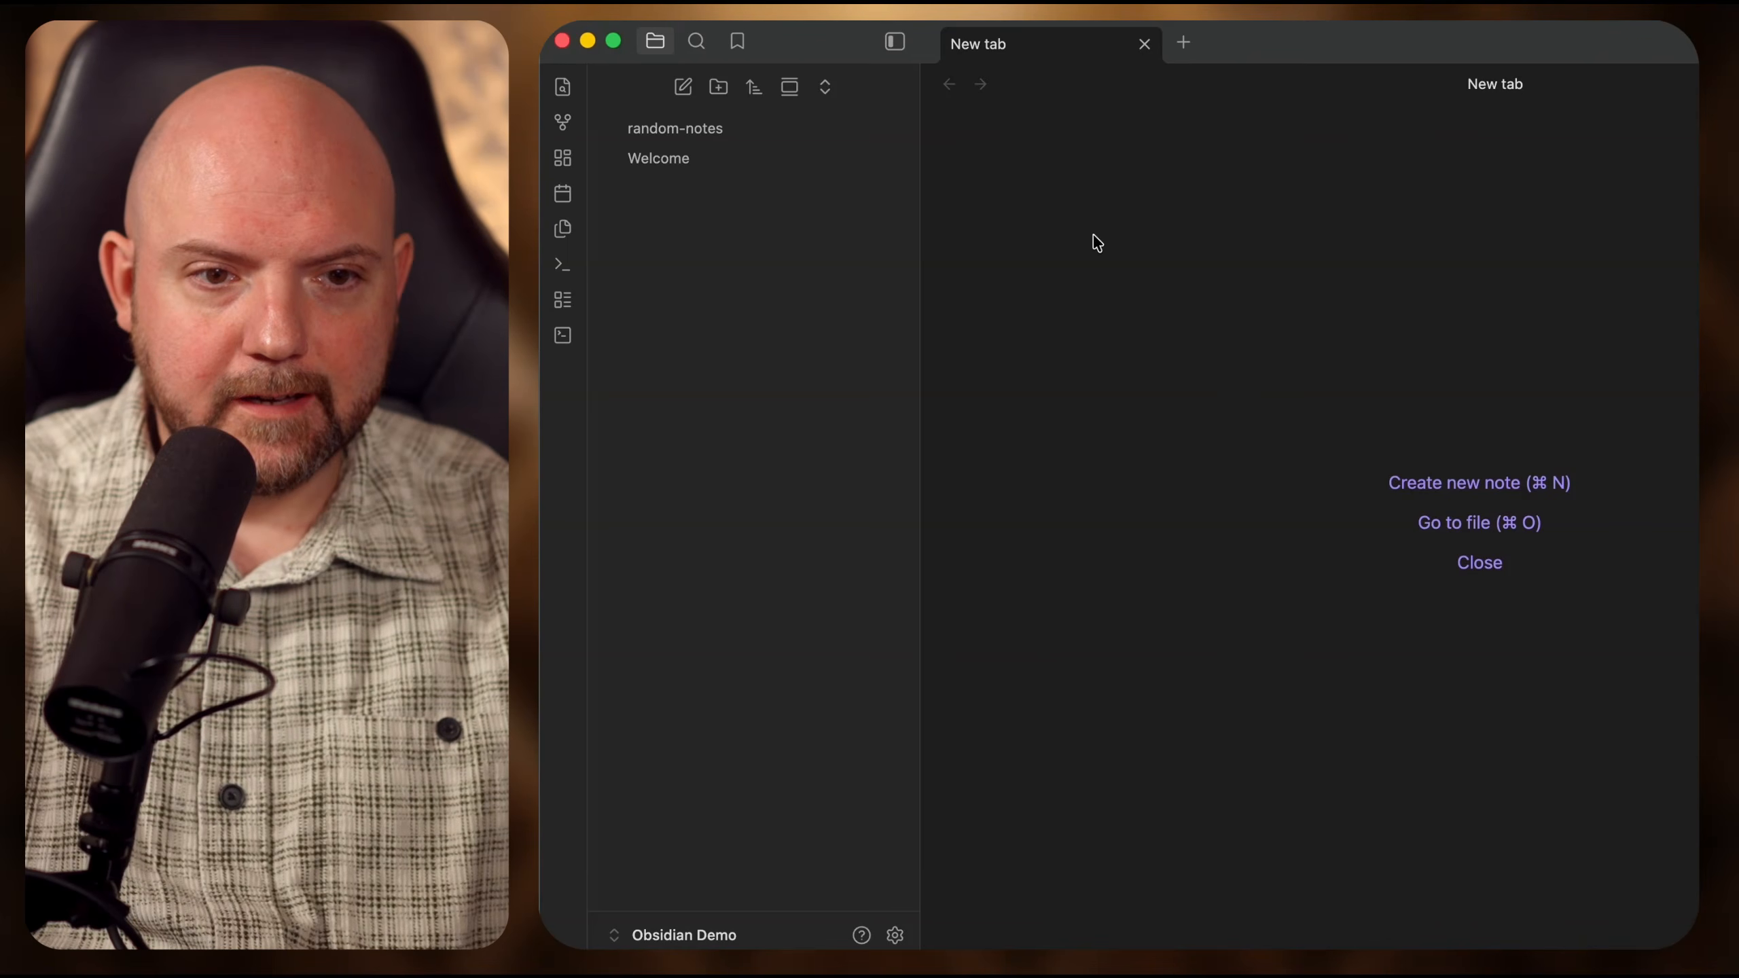
- Open an integrated terminal in the vault using the darwinIntegratedDefault profile
{"action": "left_click", "coordinate": [563, 336]}
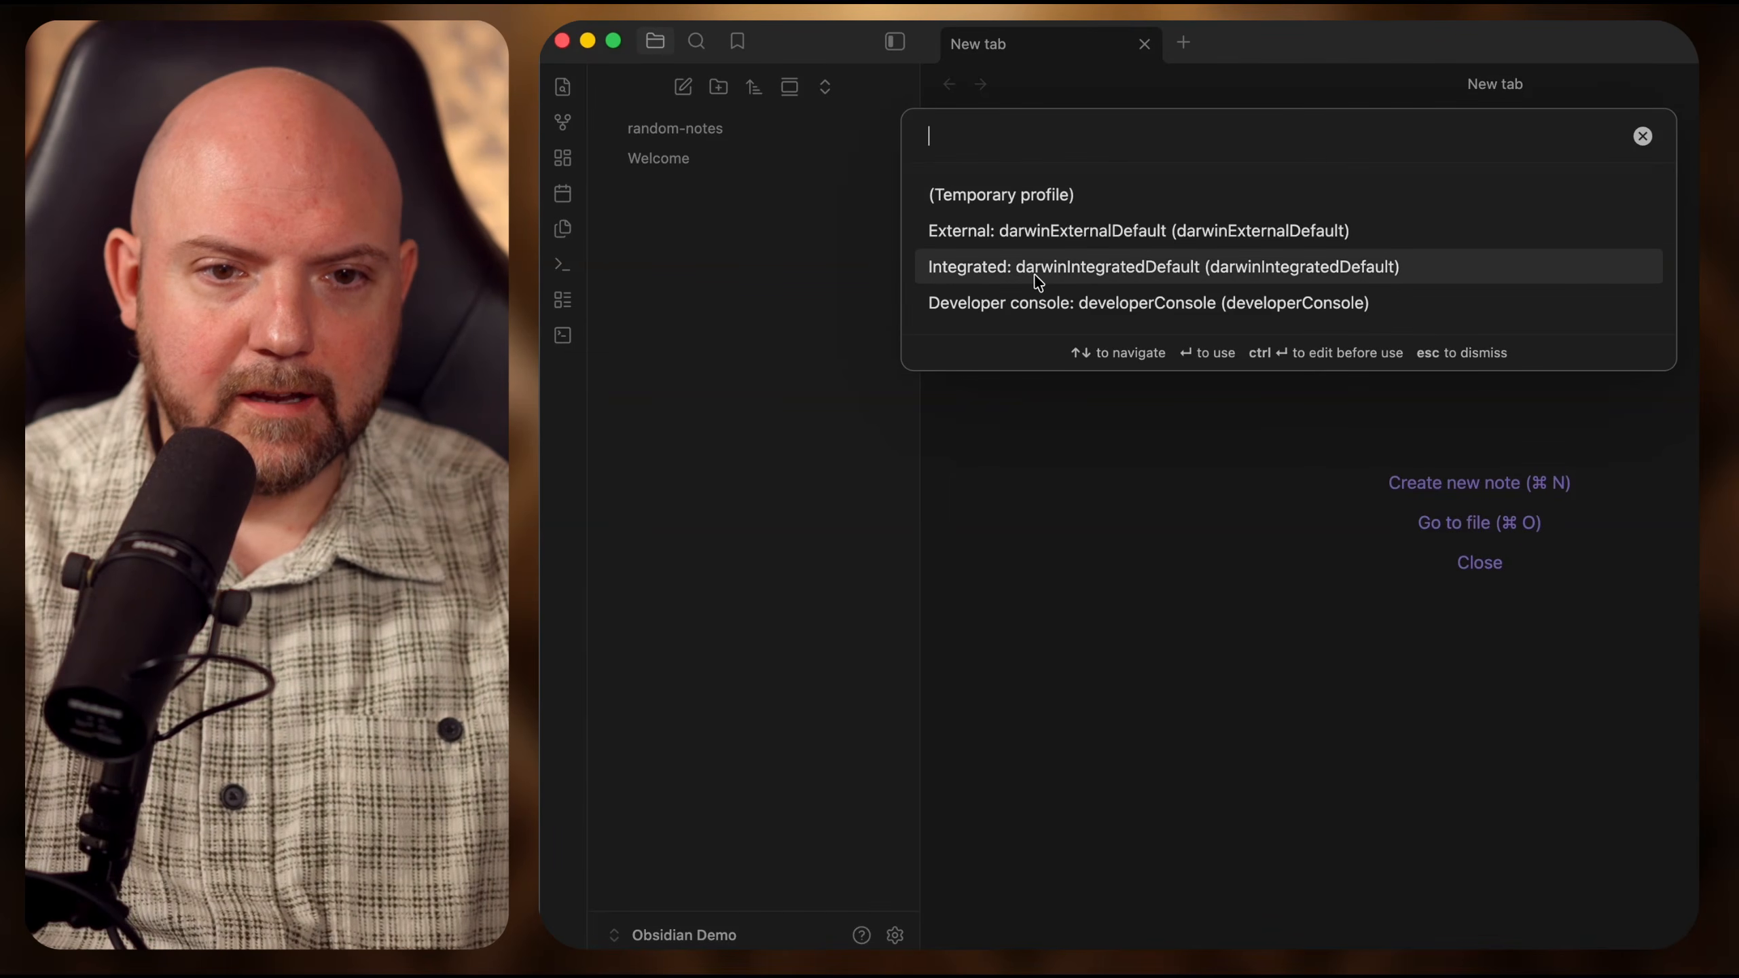
{"action": "left_click", "coordinate": [996, 271]}
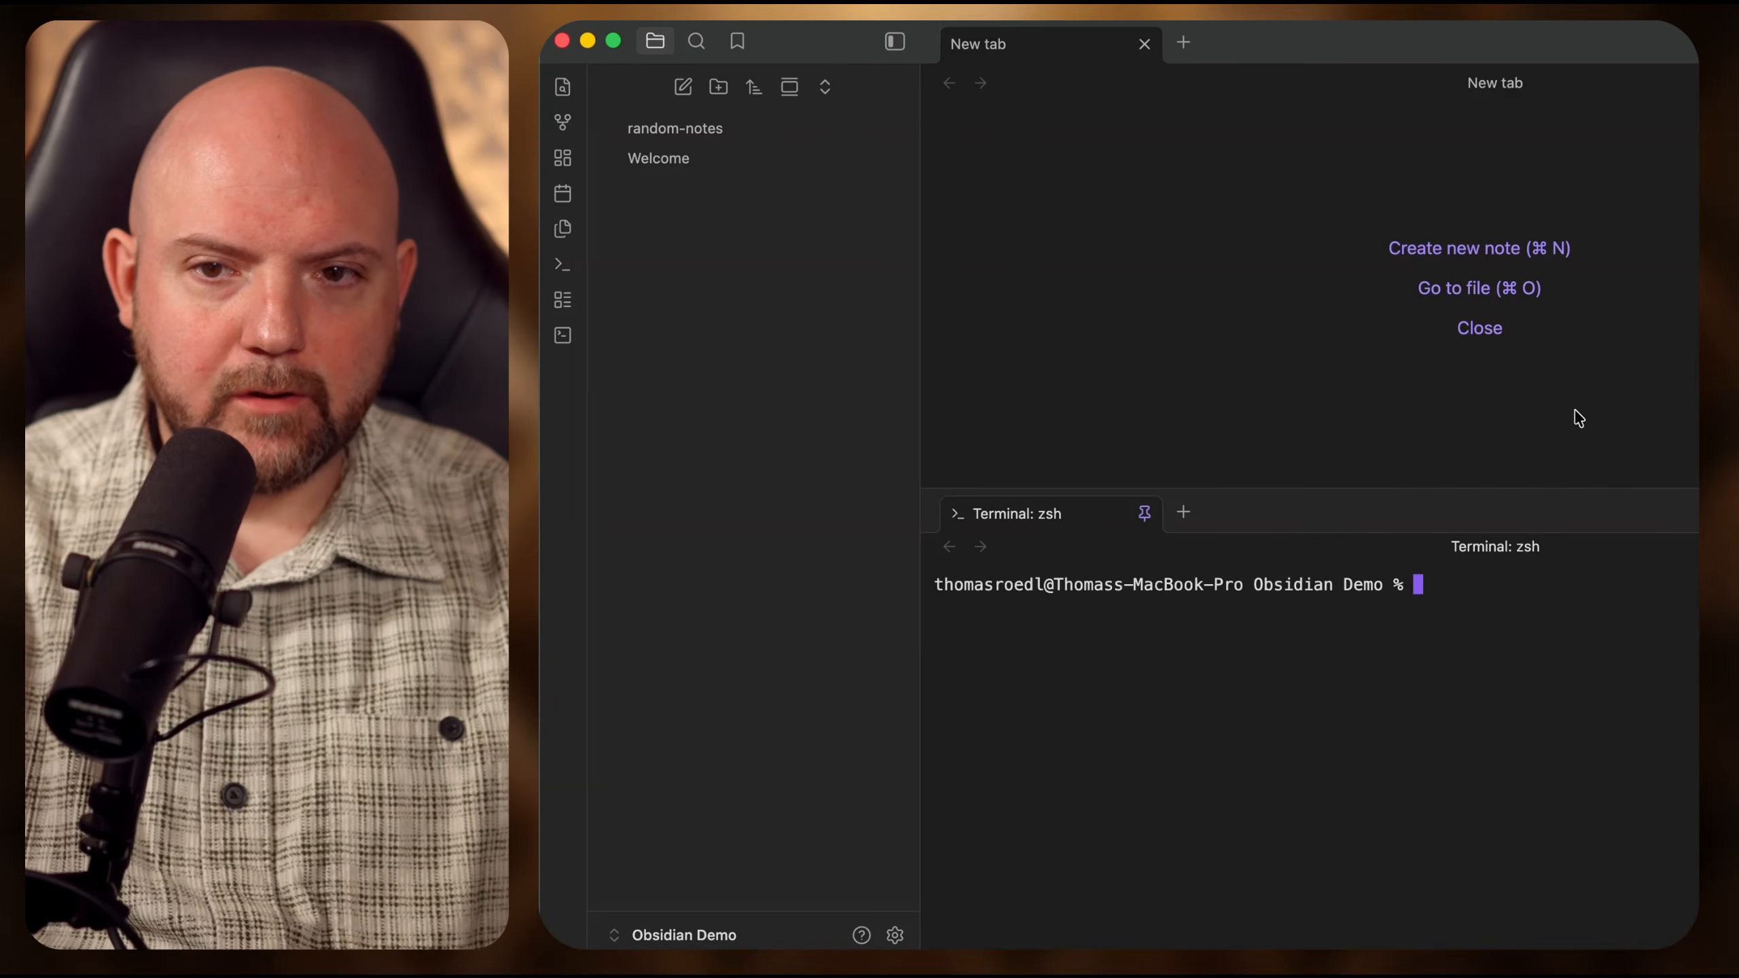
{"action": "left_click", "coordinate": [1225, 614]}
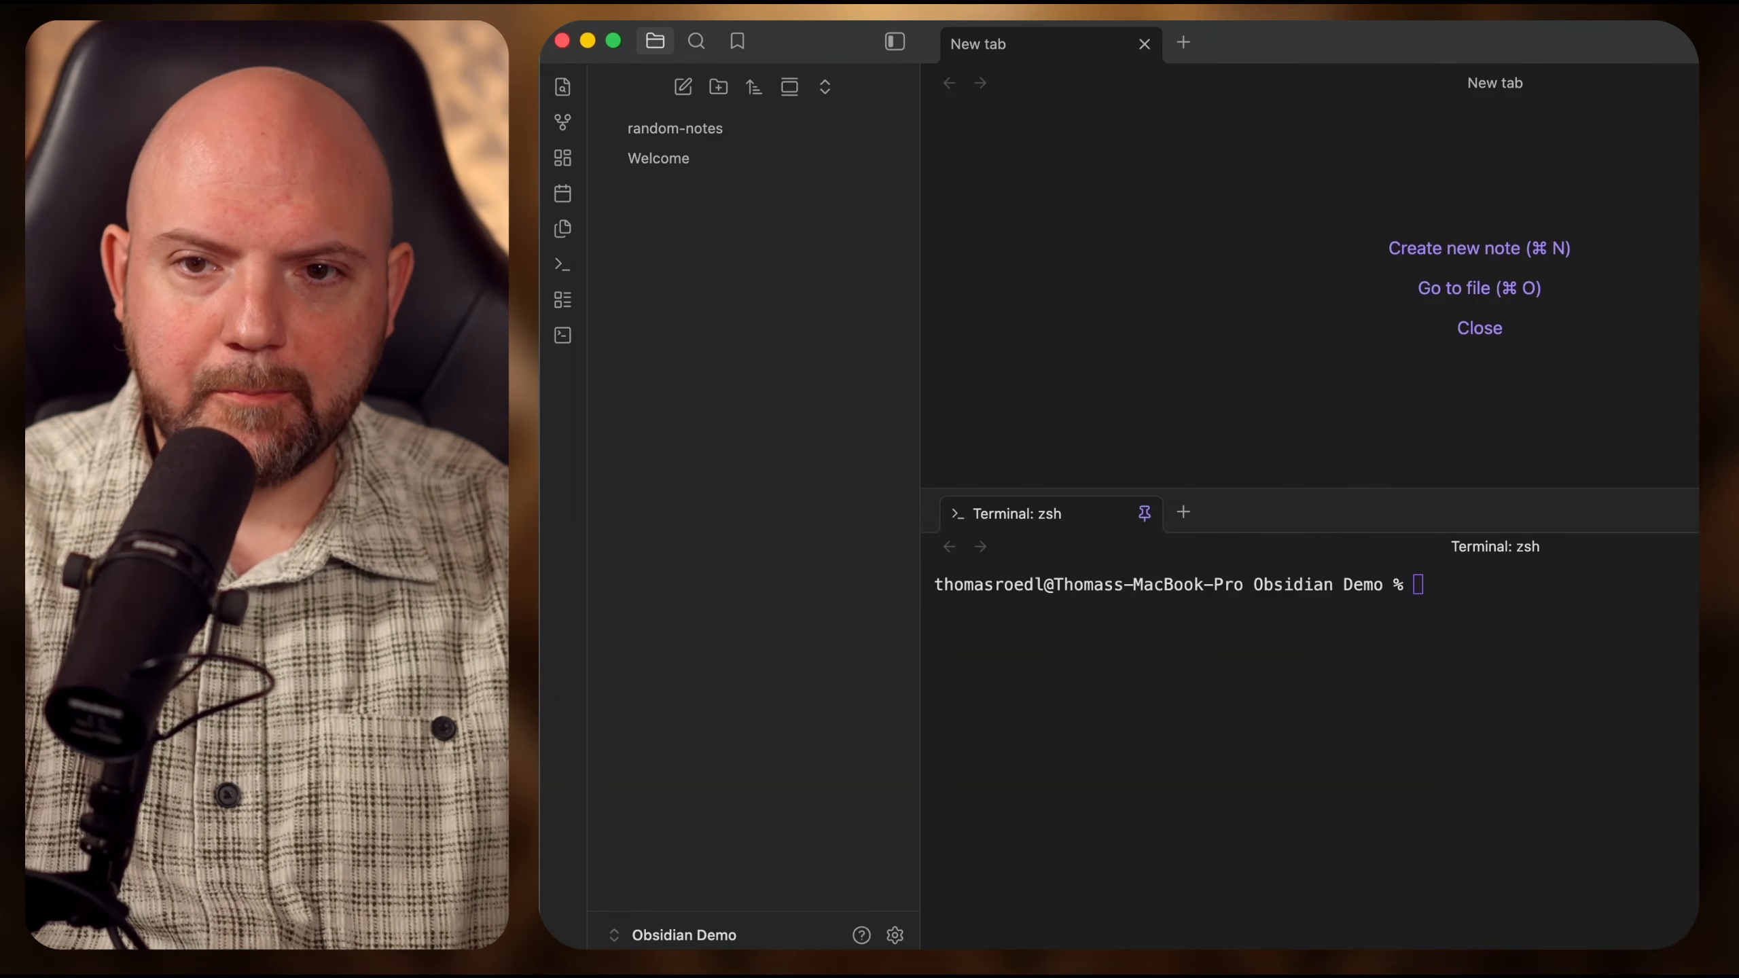
- Show the second sidebar, move the zsh terminal into it and widen that sidebar until the prompt fits on one line
{"action": "left_click", "coordinate": [1675, 44]}
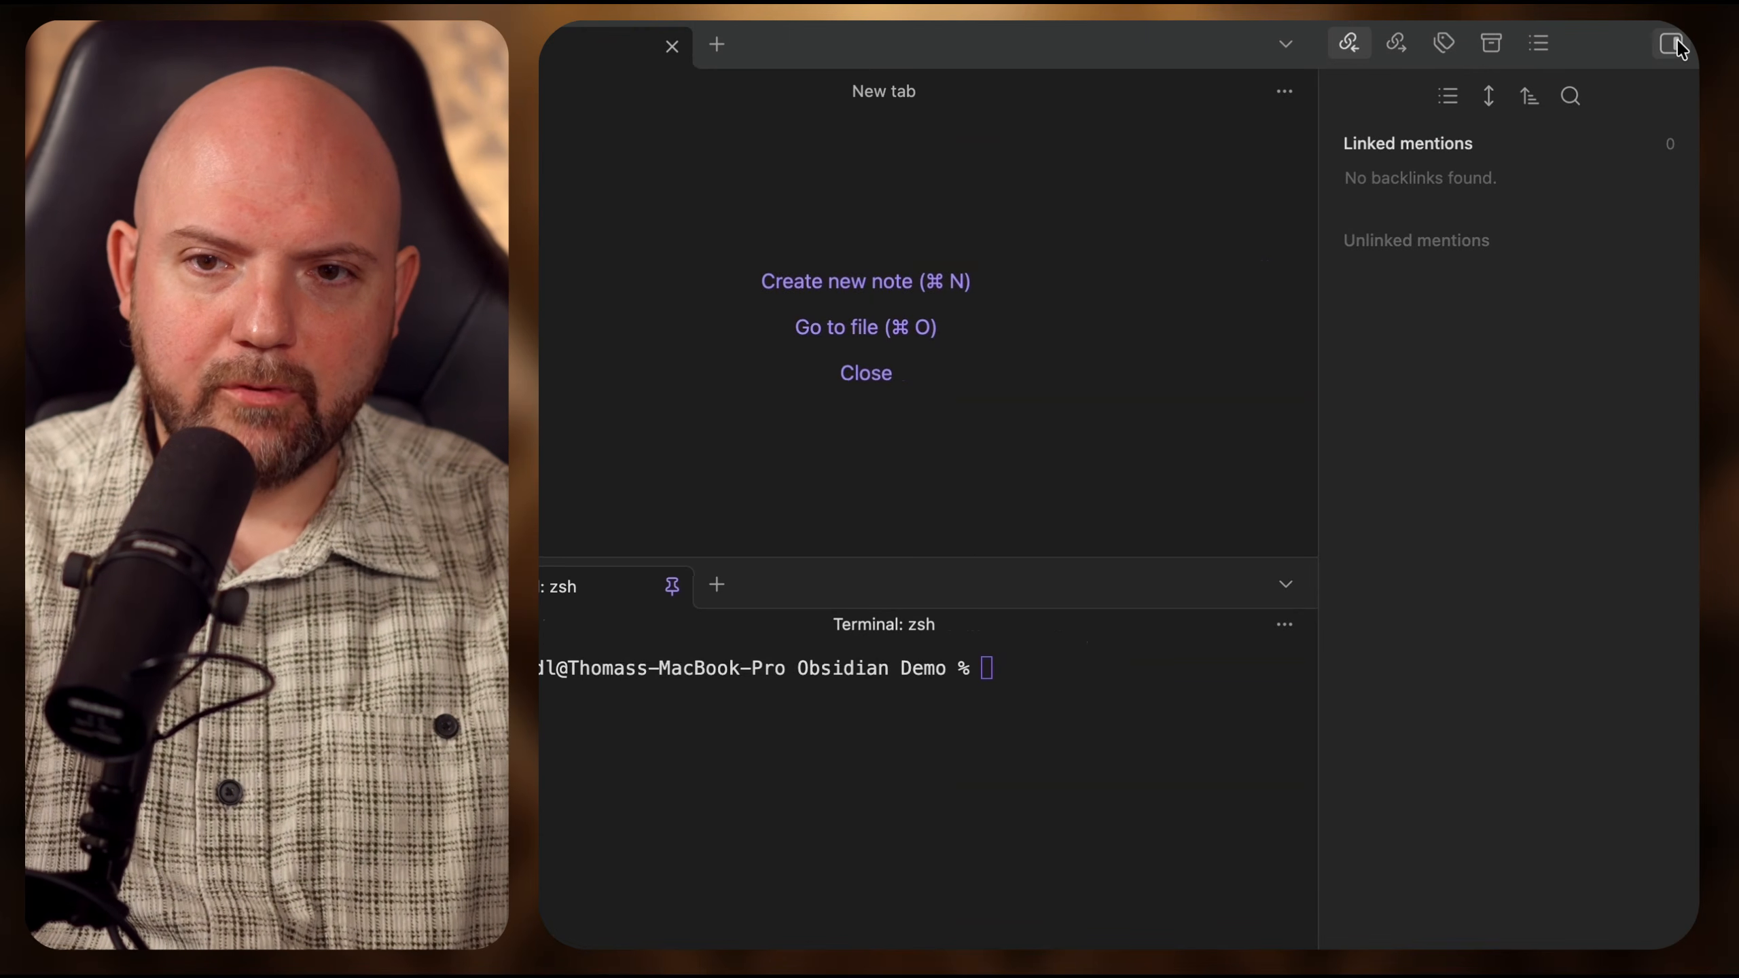
{"action": "left_click", "coordinate": [1397, 44]}
{"action": "left_click", "coordinate": [1444, 42]}
{"action": "left_click", "coordinate": [1490, 49]}
{"action": "left_click", "coordinate": [1349, 43]}
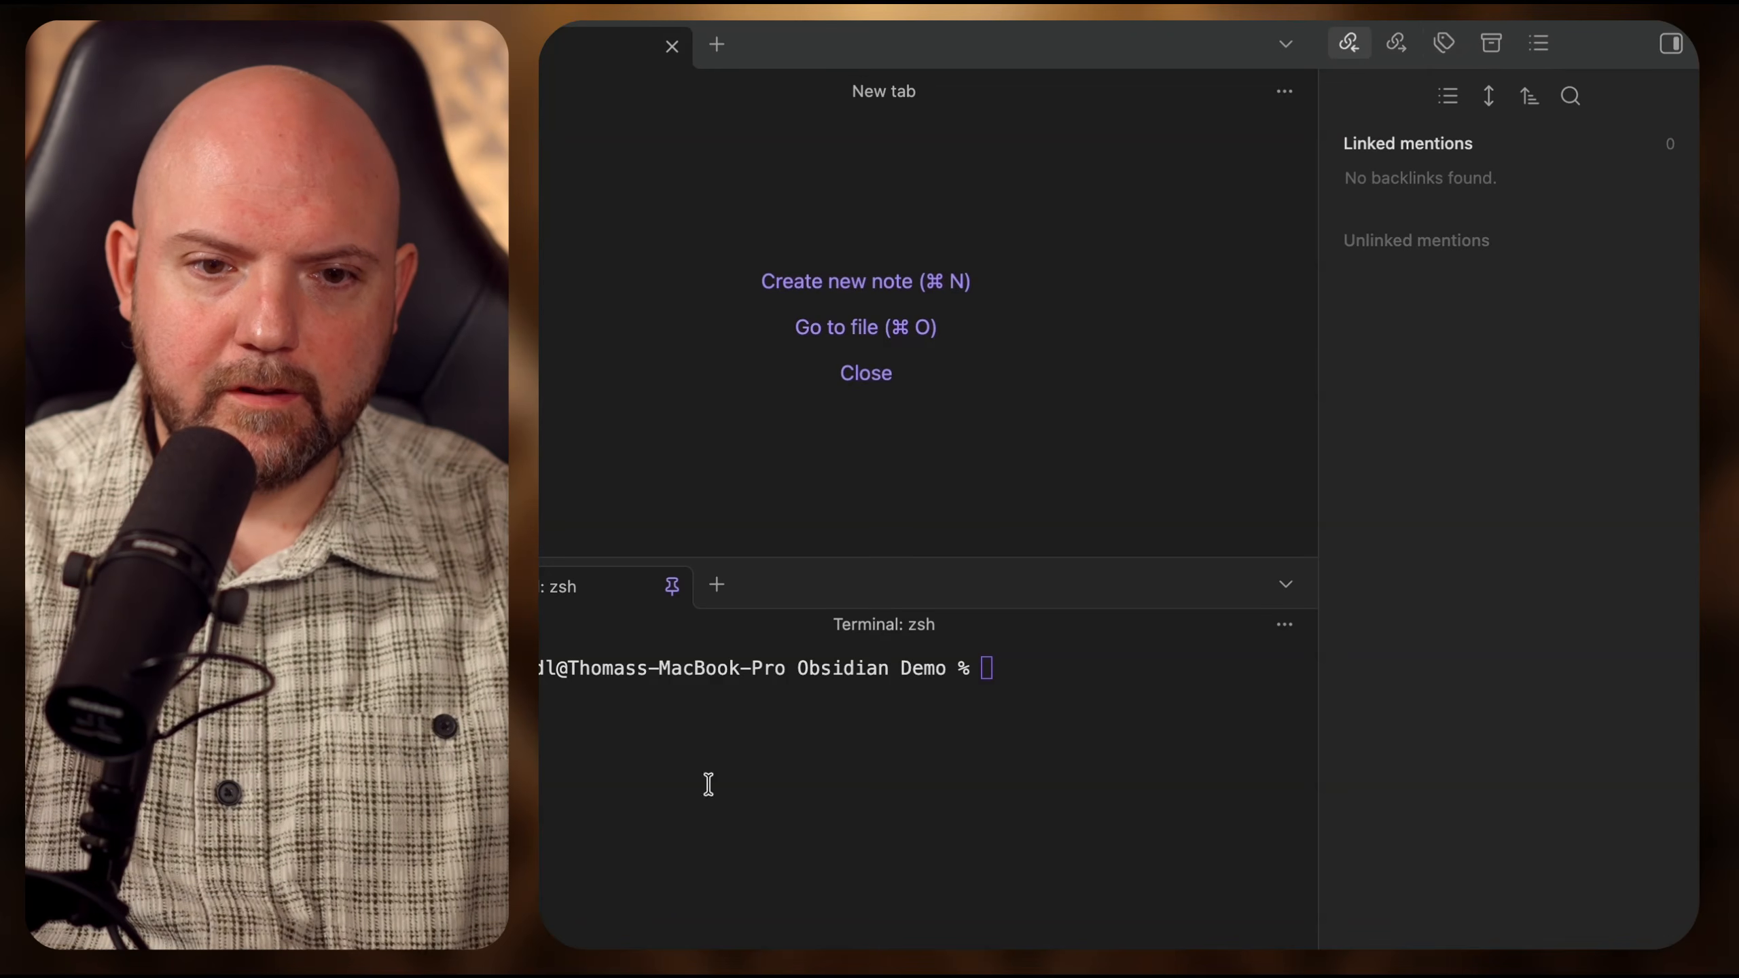
{"action": "left_click_drag", "start_coordinate": [568, 589], "coordinate": [1548, 55]}
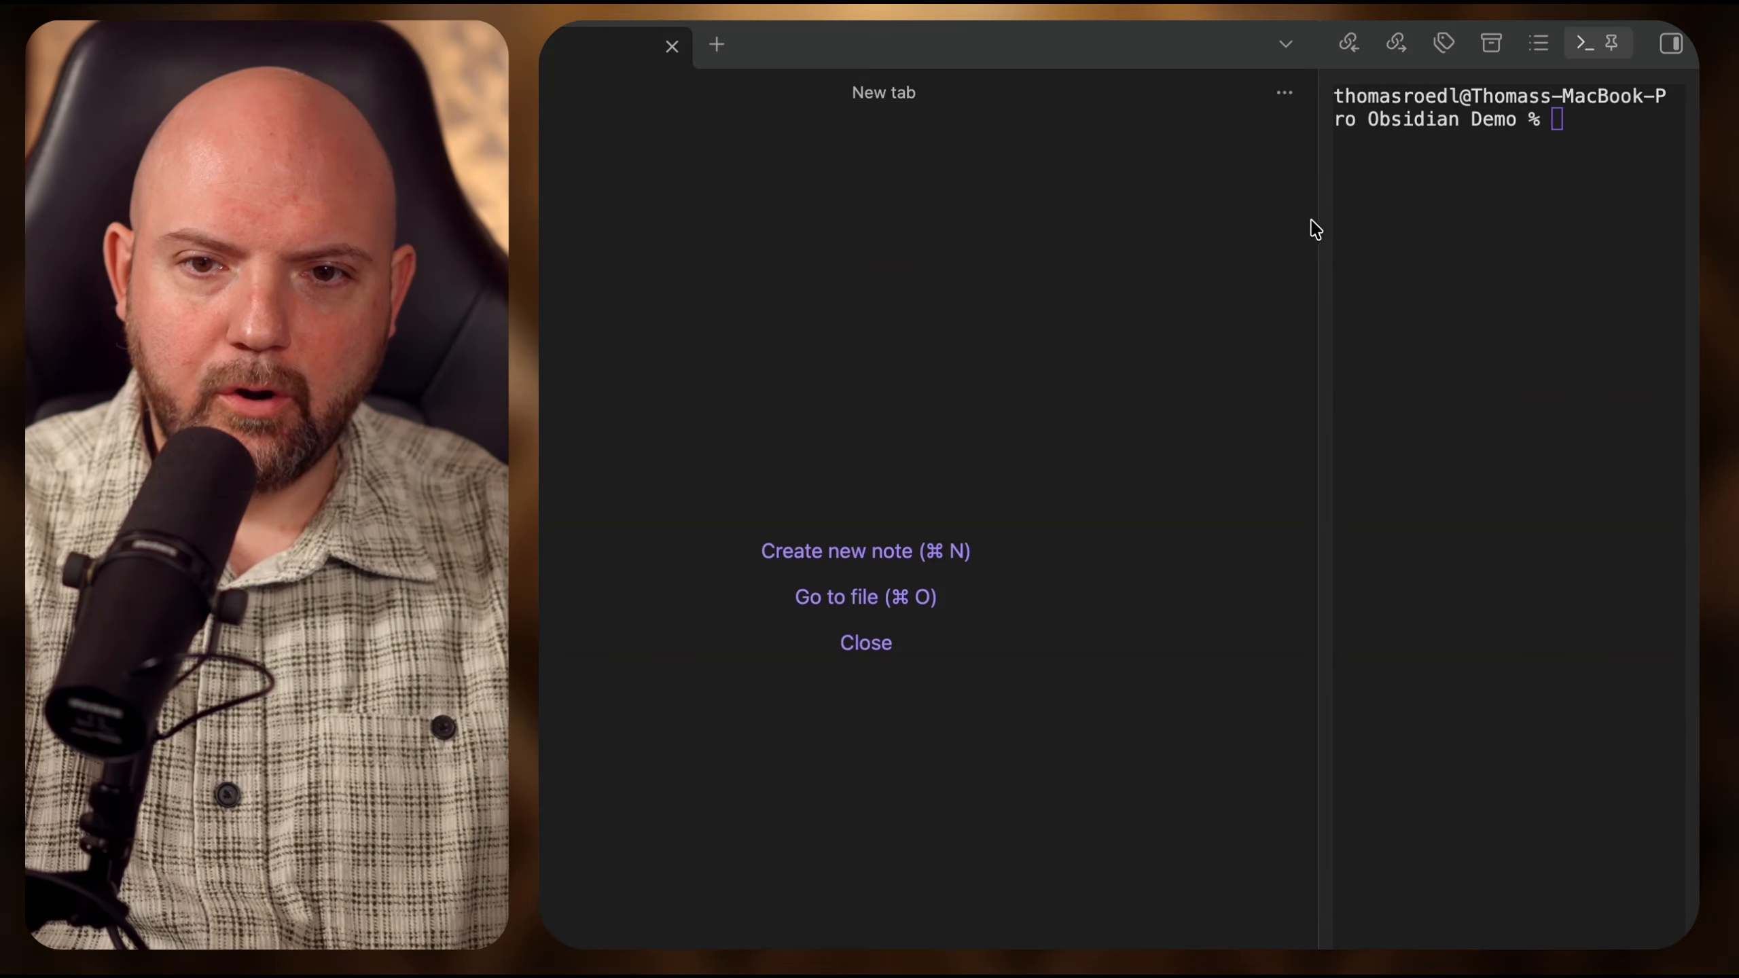
{"action": "left_click_drag", "start_coordinate": [1318, 226], "coordinate": [1083, 239]}
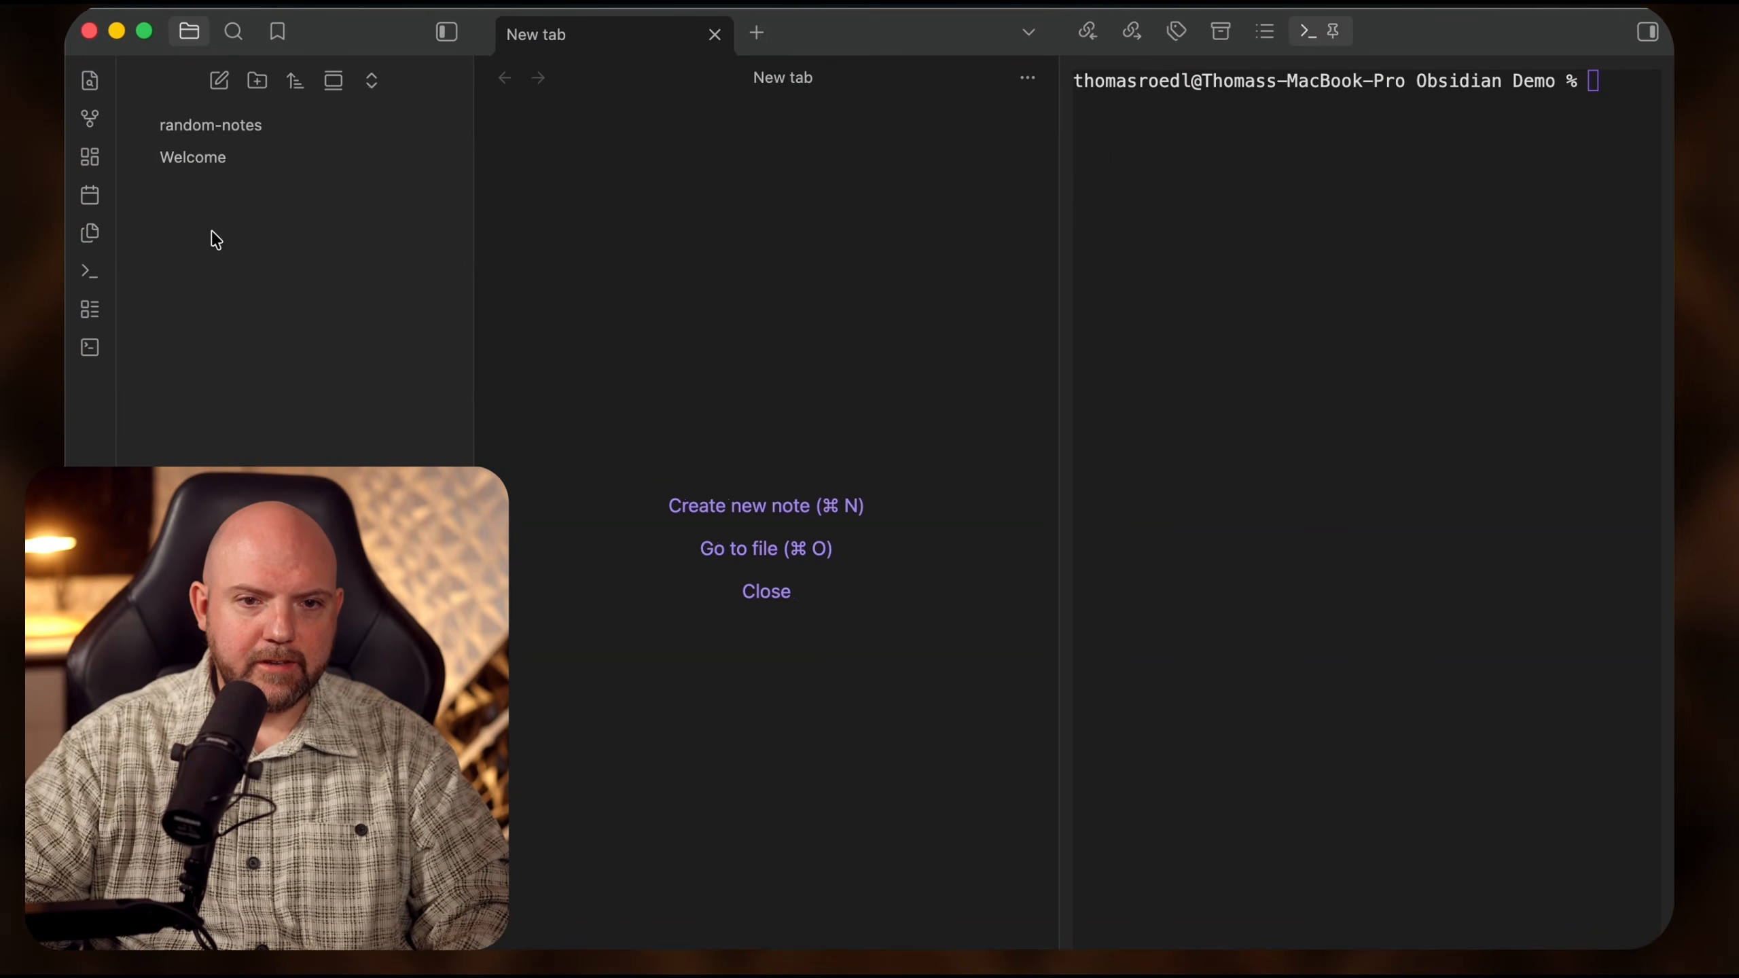
- View the Welcome and random-notes notes in separate tabs, switch between them, and close both
{"action": "left_click", "coordinate": [272, 167]}
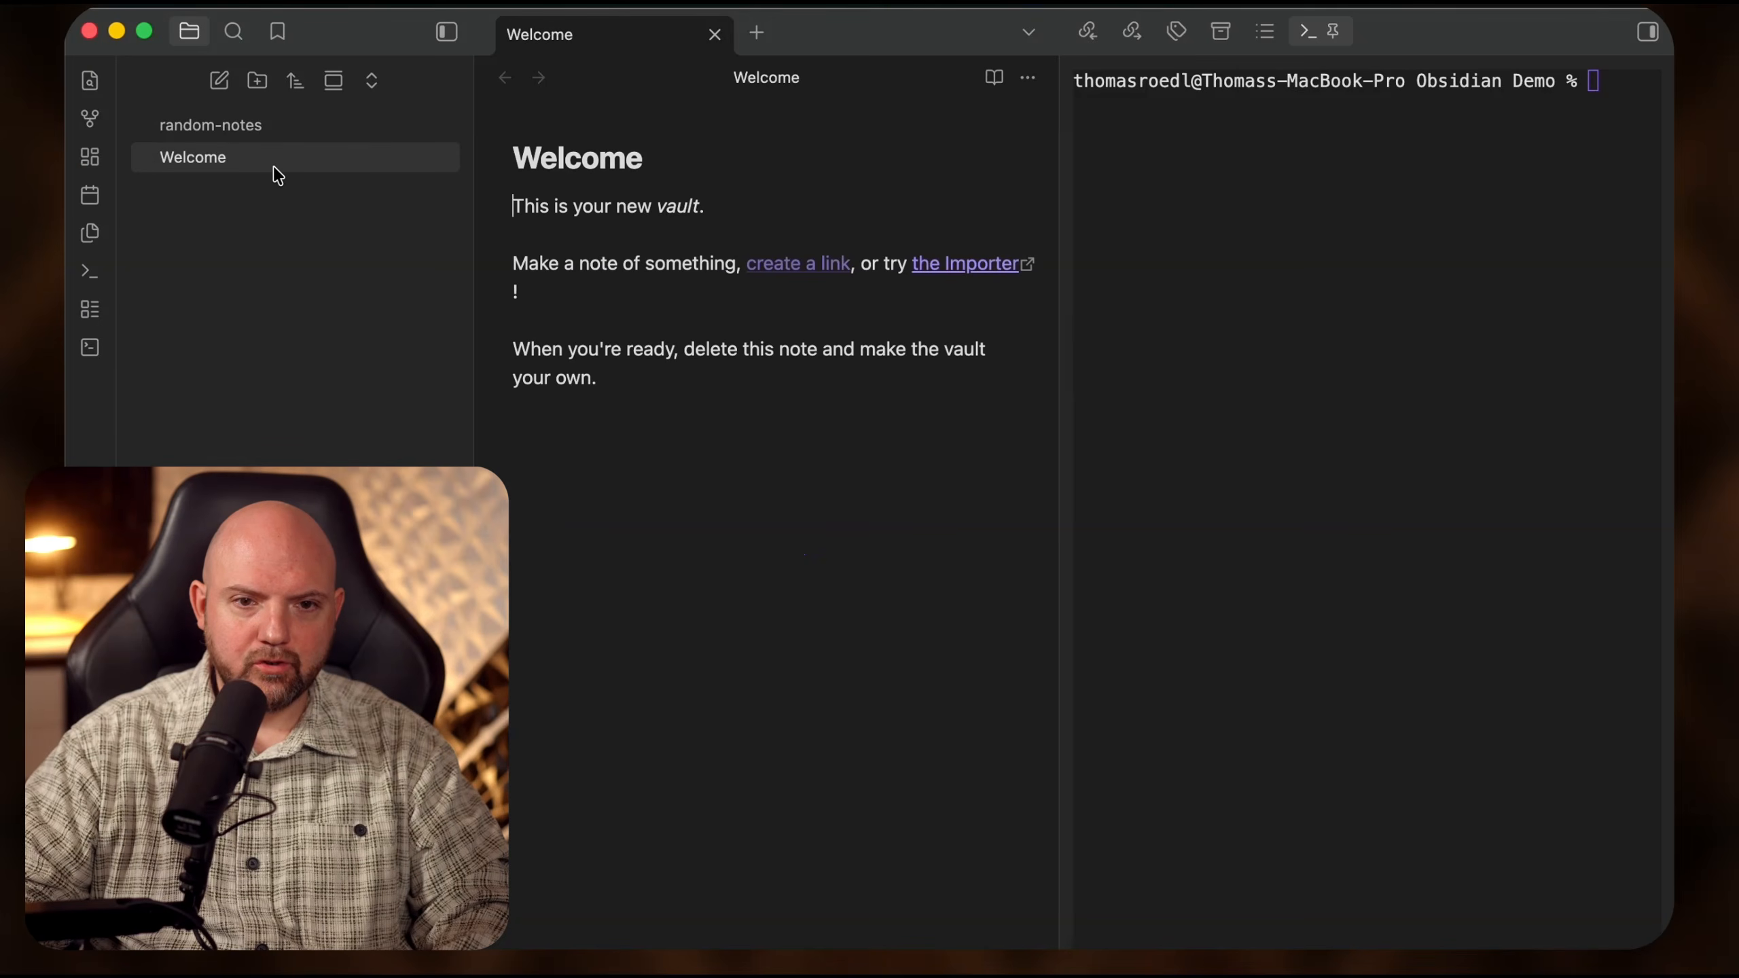
{"action": "left_click", "coordinate": [268, 134]}
{"action": "left_click", "coordinate": [290, 158]}
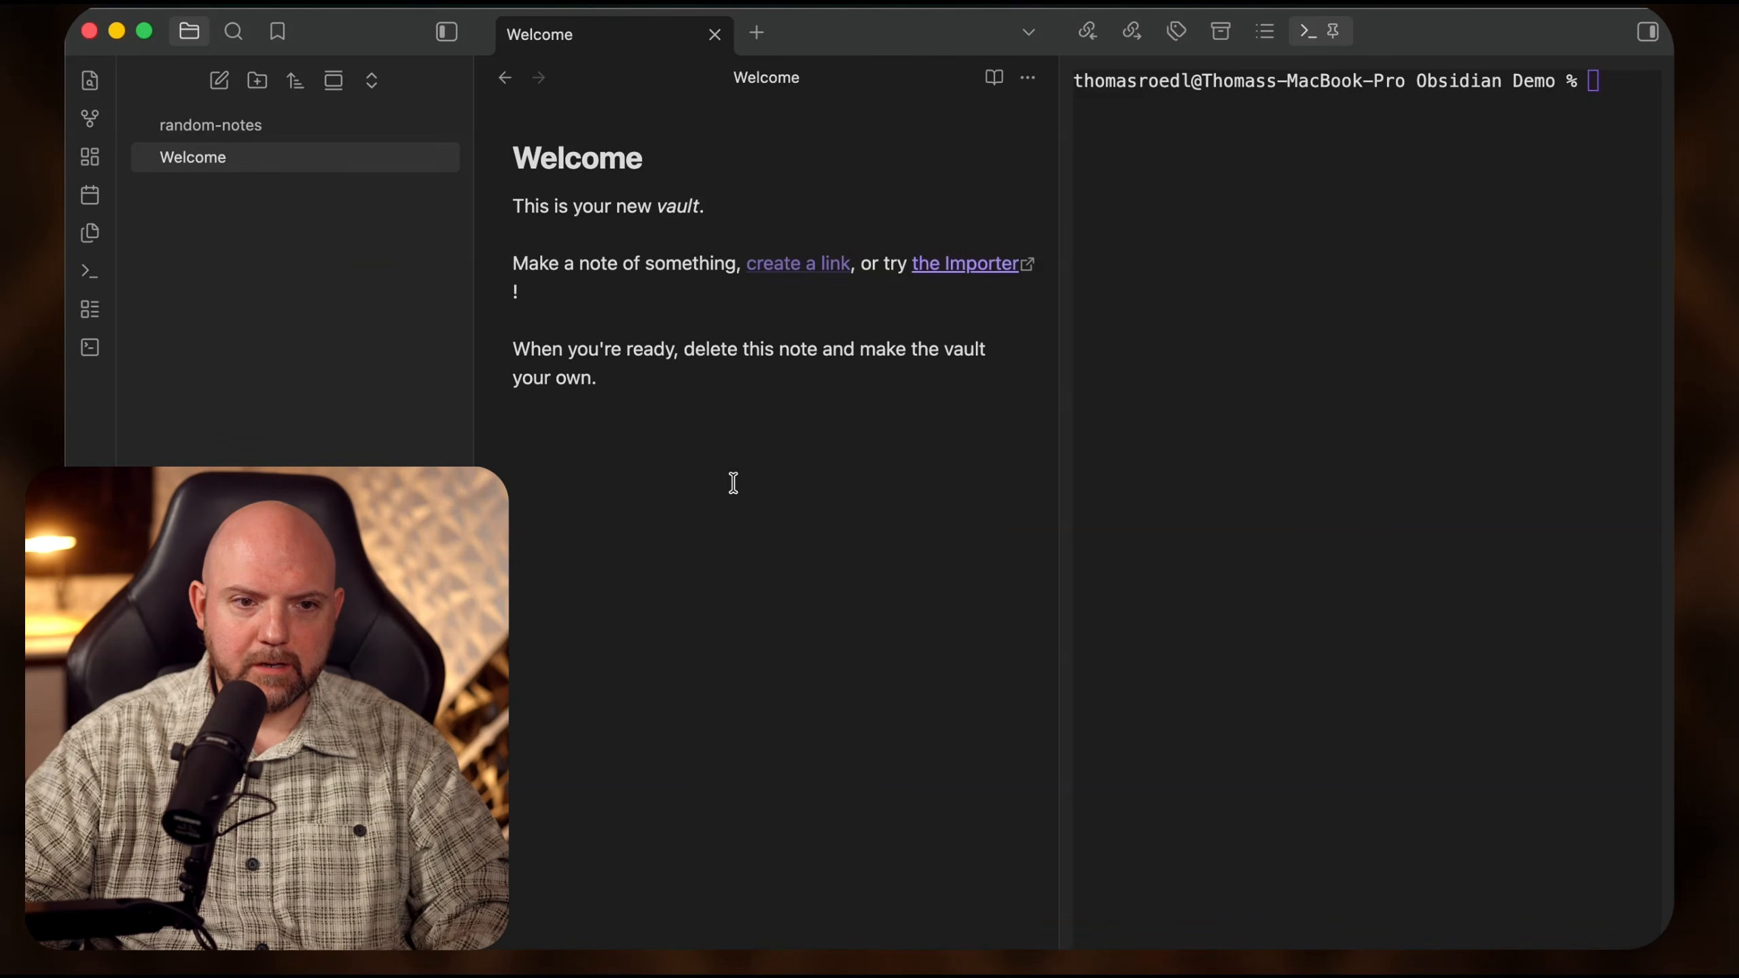
{"action": "left_click", "coordinate": [317, 127], "text": "super"}
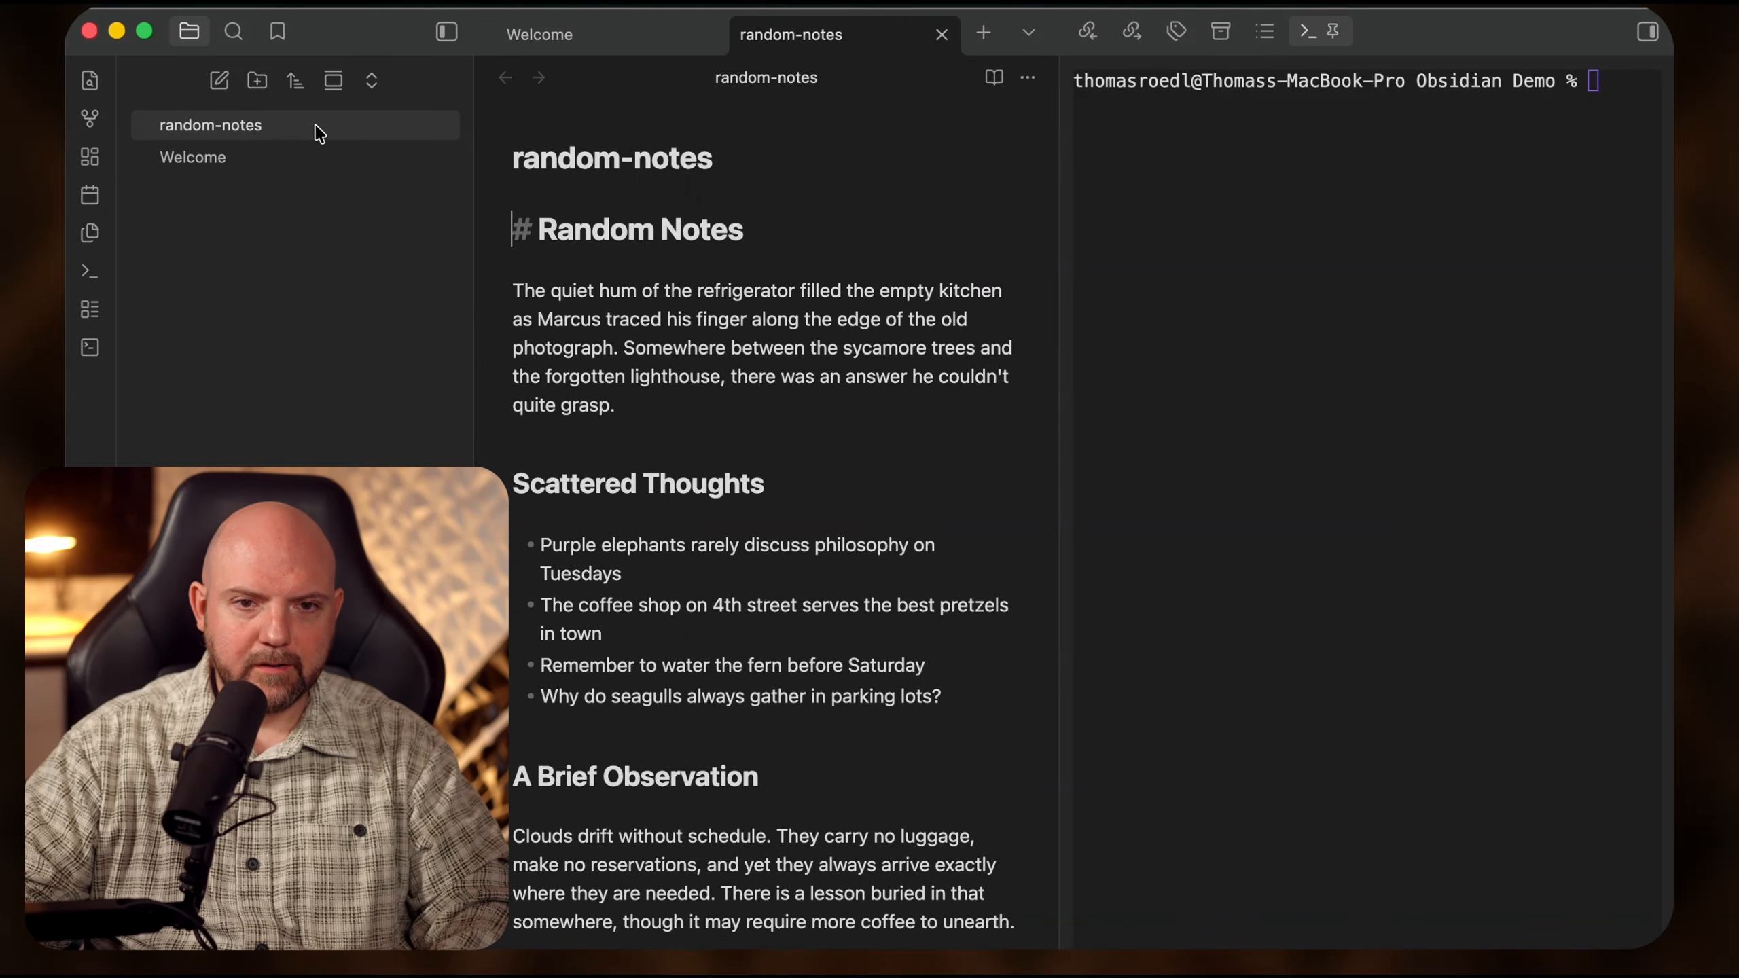
{"action": "left_click", "coordinate": [569, 42]}
{"action": "left_click", "coordinate": [802, 32]}
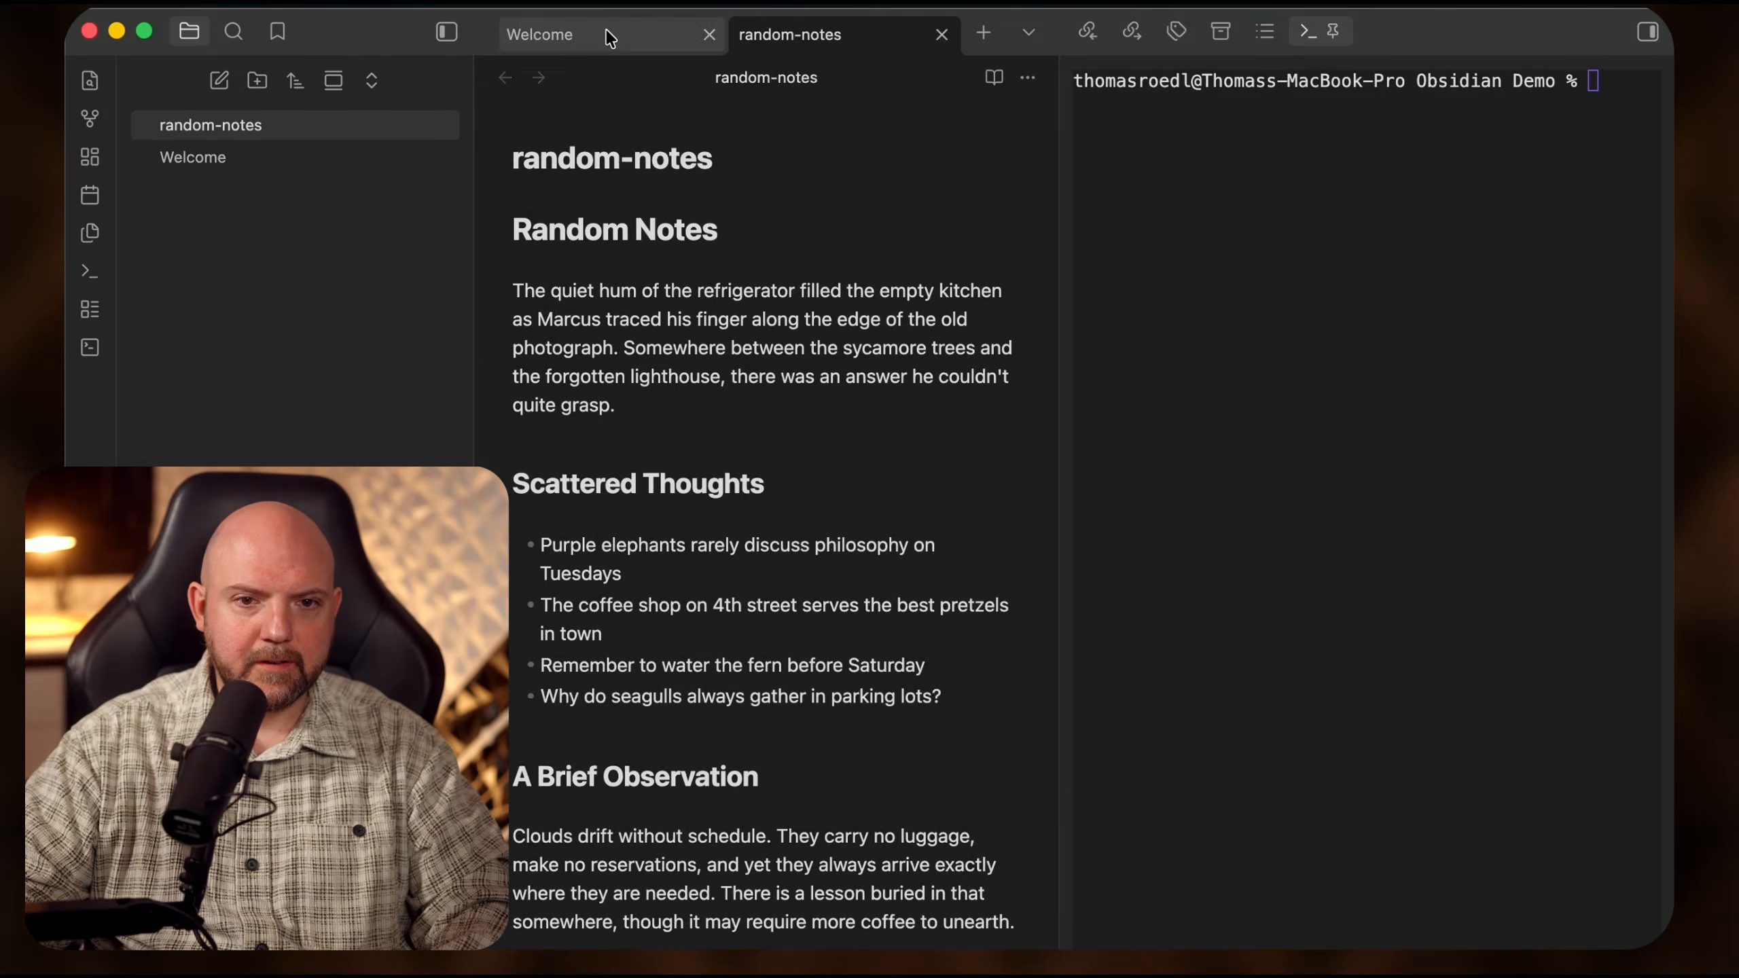
{"action": "left_click", "coordinate": [607, 32]}
{"action": "left_click", "coordinate": [854, 32]}
{"action": "left_click", "coordinate": [945, 36]}
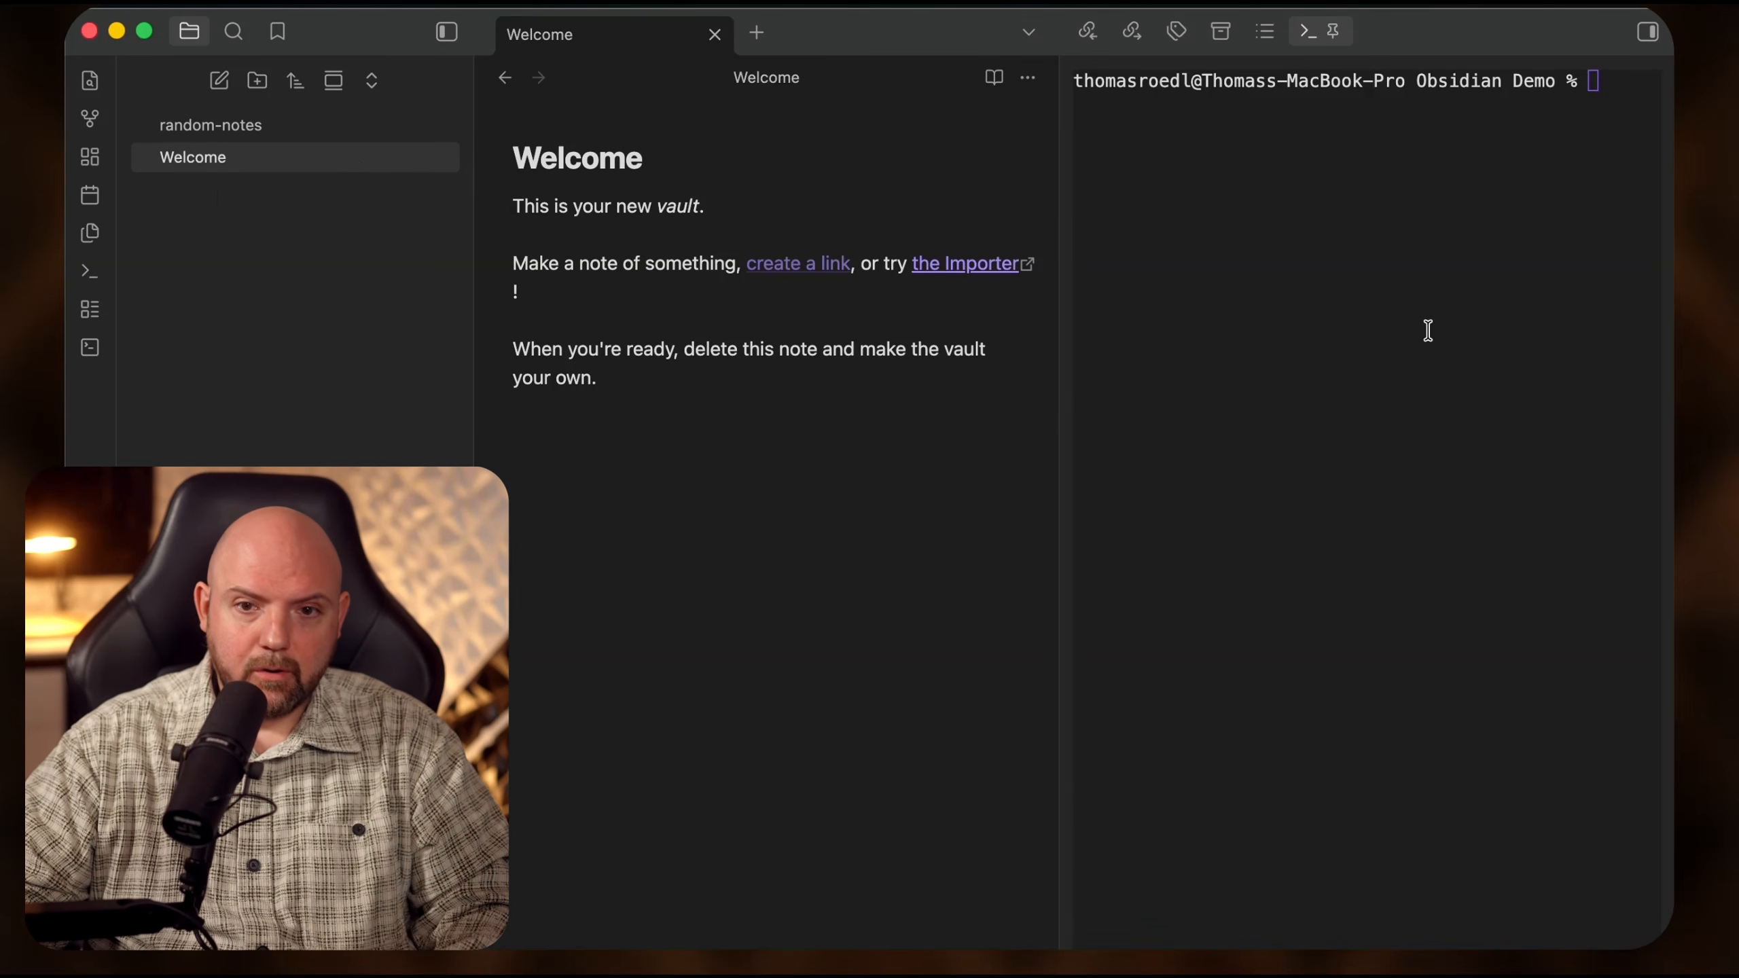
{"action": "left_click", "coordinate": [1355, 317]}
{"action": "left_click", "coordinate": [714, 34]}
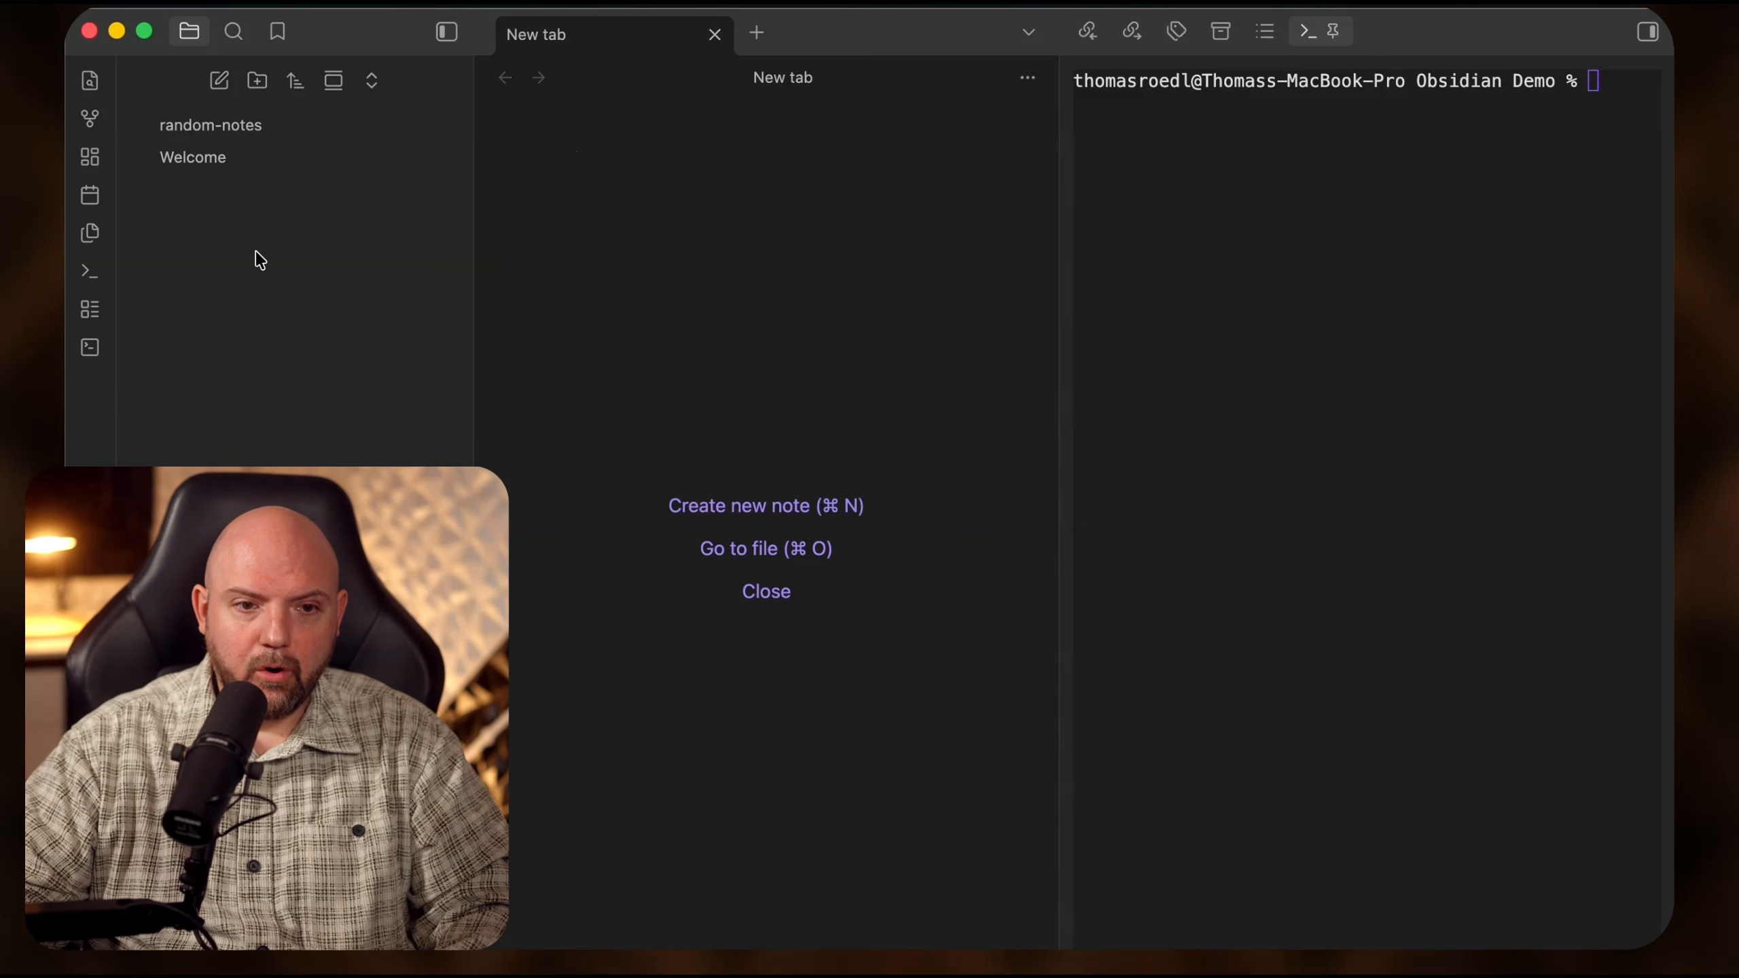
- Start Claude Code in the docked terminal with "claude --dangerously-skip-permissions" and point out the vault folder in the prompt
{"action": "left_click", "coordinate": [1417, 273]}
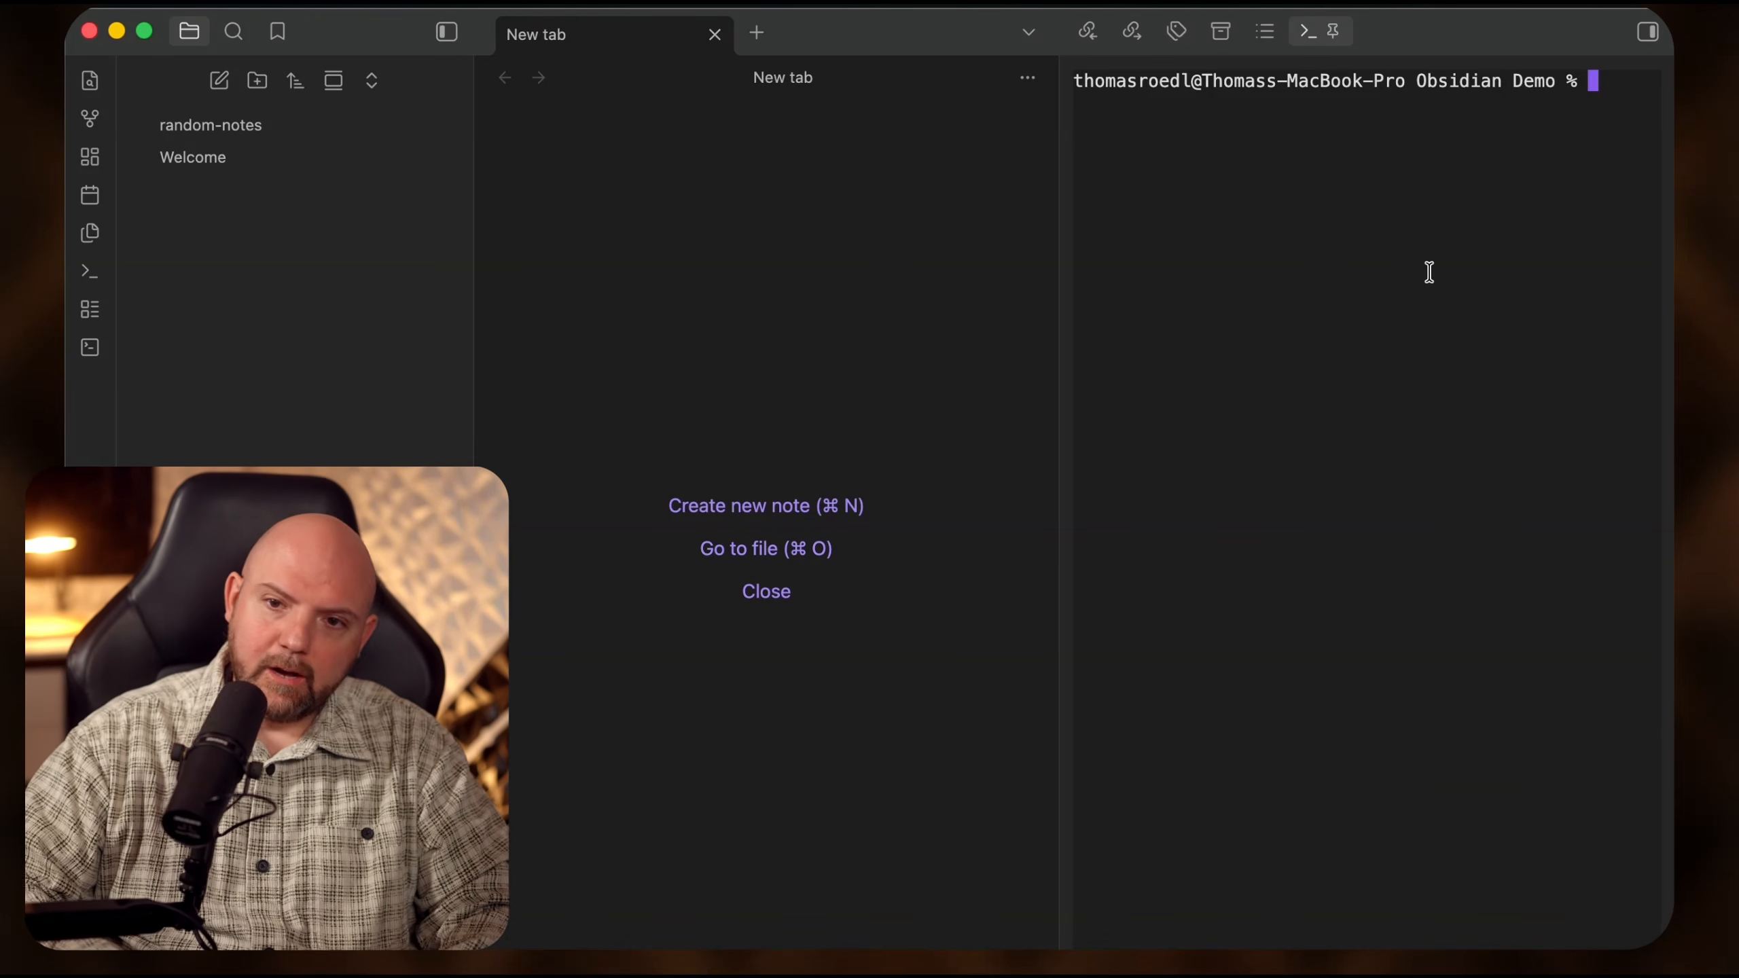
{"action": "type", "text": "claude --dangerously-skip-permissions"}
{"action": "key", "text": "Return"}
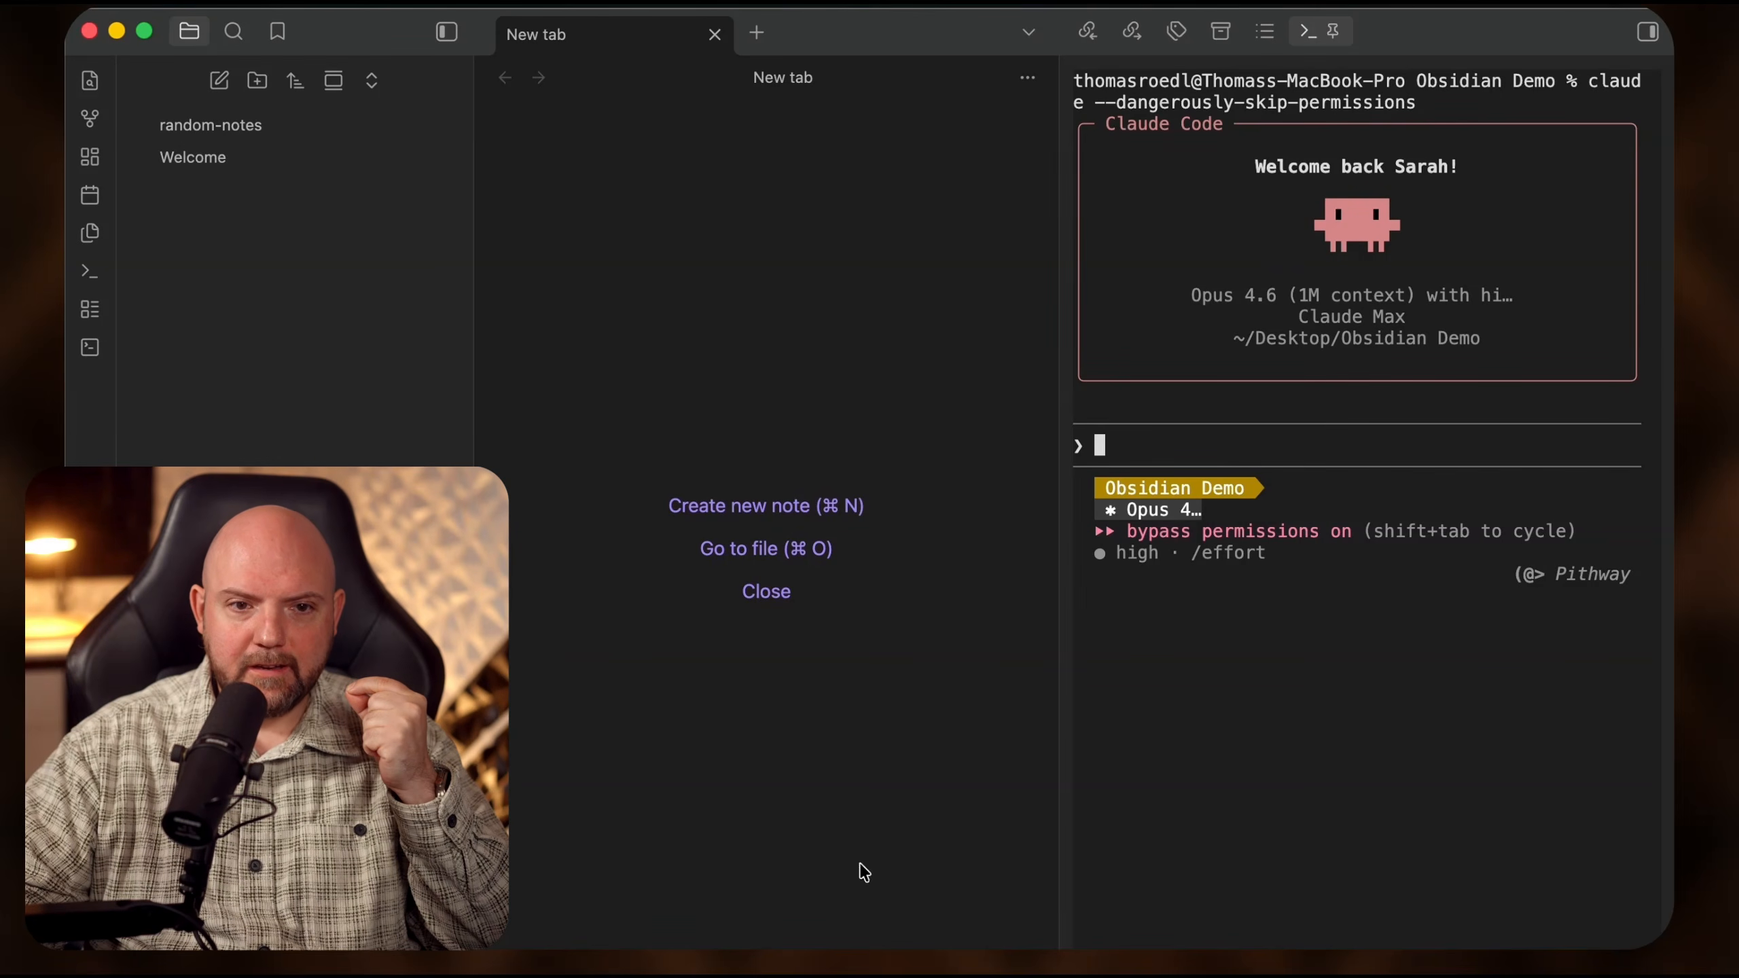
{"action": "left_click_drag", "start_coordinate": [1265, 78], "coordinate": [1578, 78]}
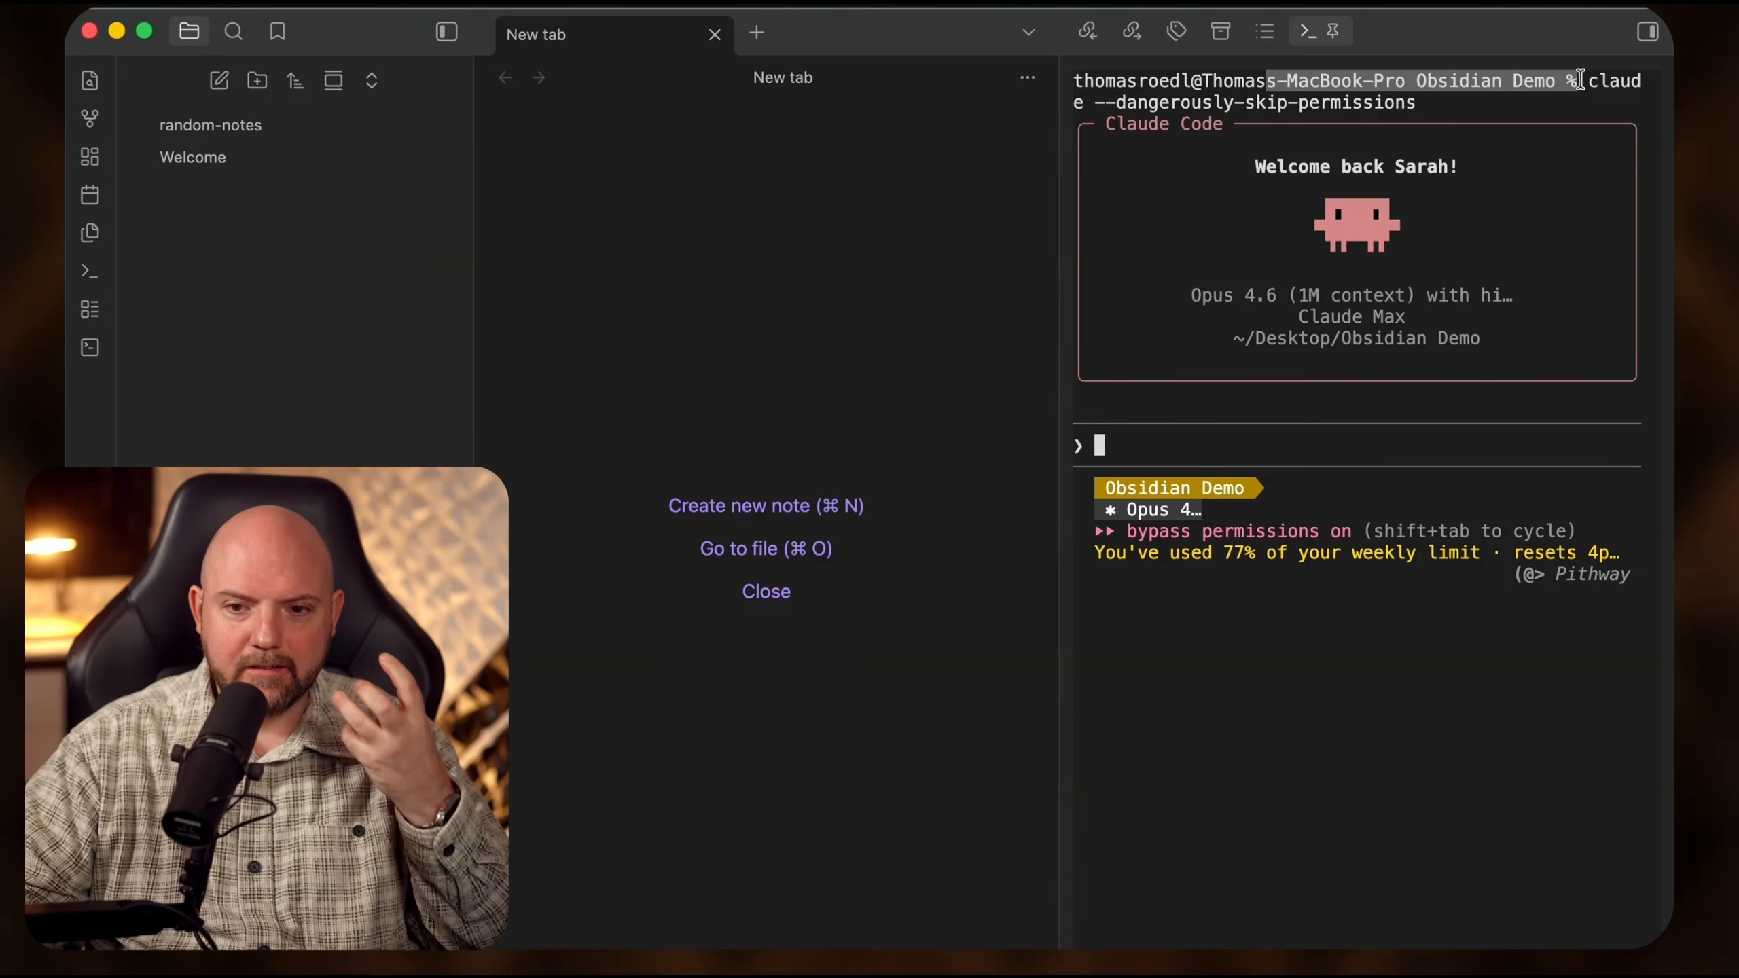
{"action": "left_click", "coordinate": [1578, 79]}
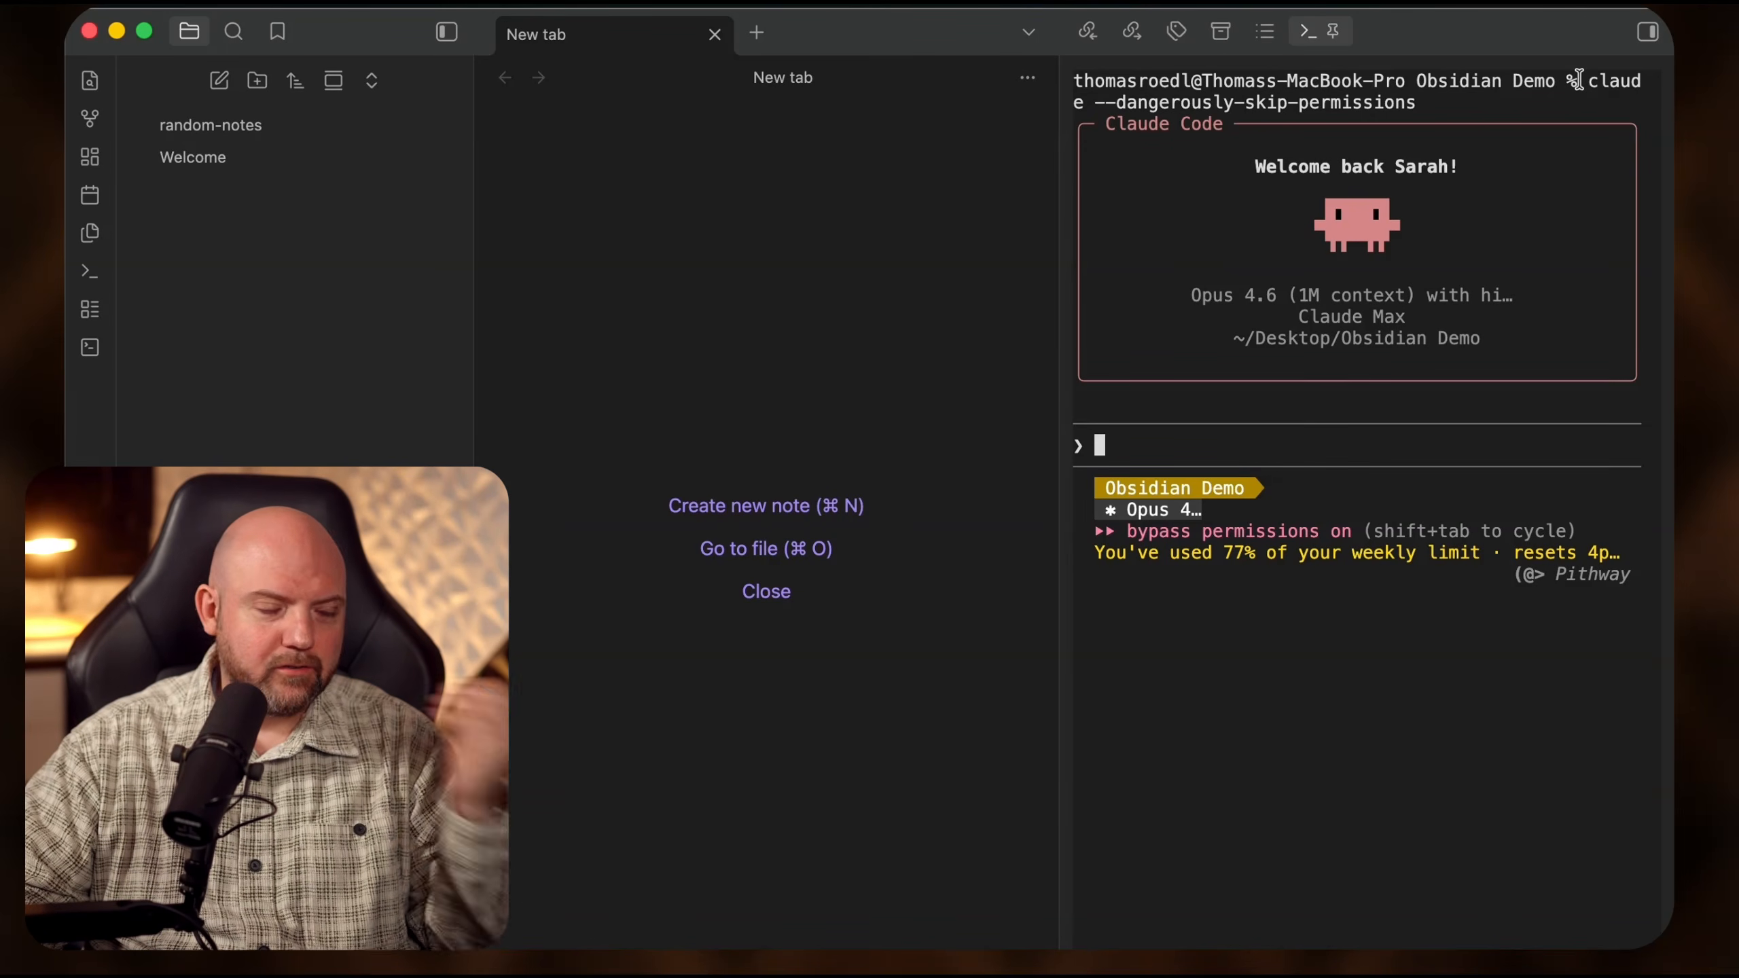
- Ask Claude Code to delete the two notes in this folder and answer "yes" to its confirmation question
{"action": "type", "text": "a"}
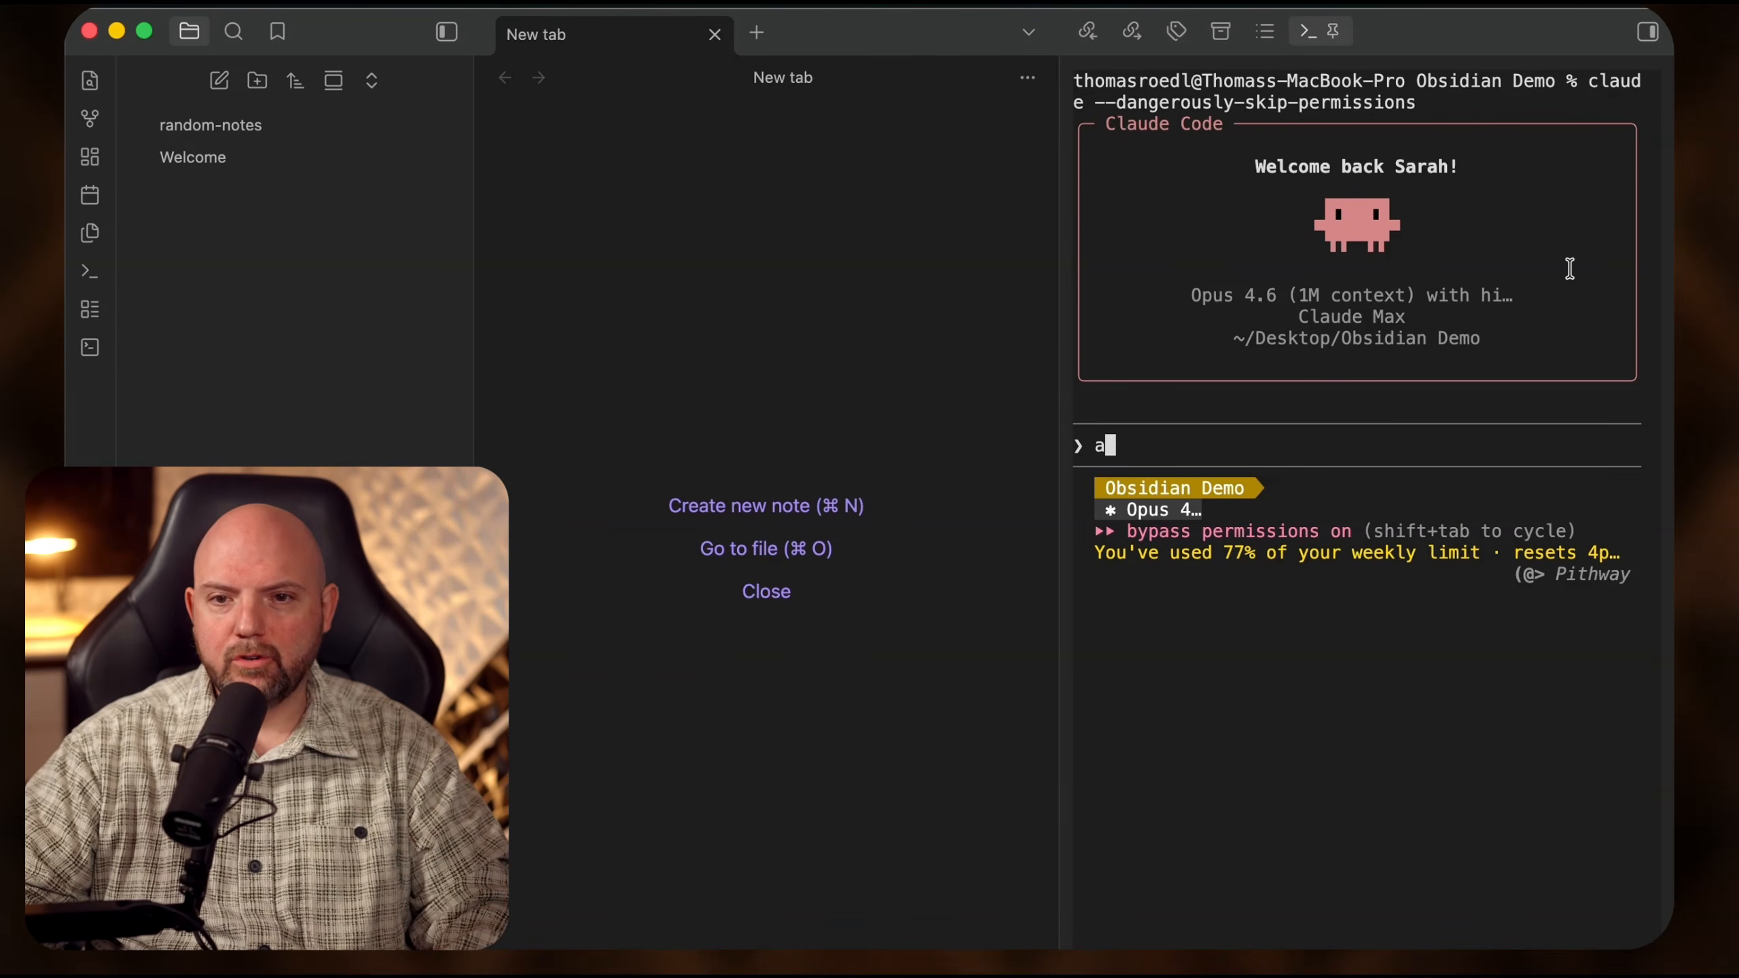
{"action": "key", "text": "BackSpace"}
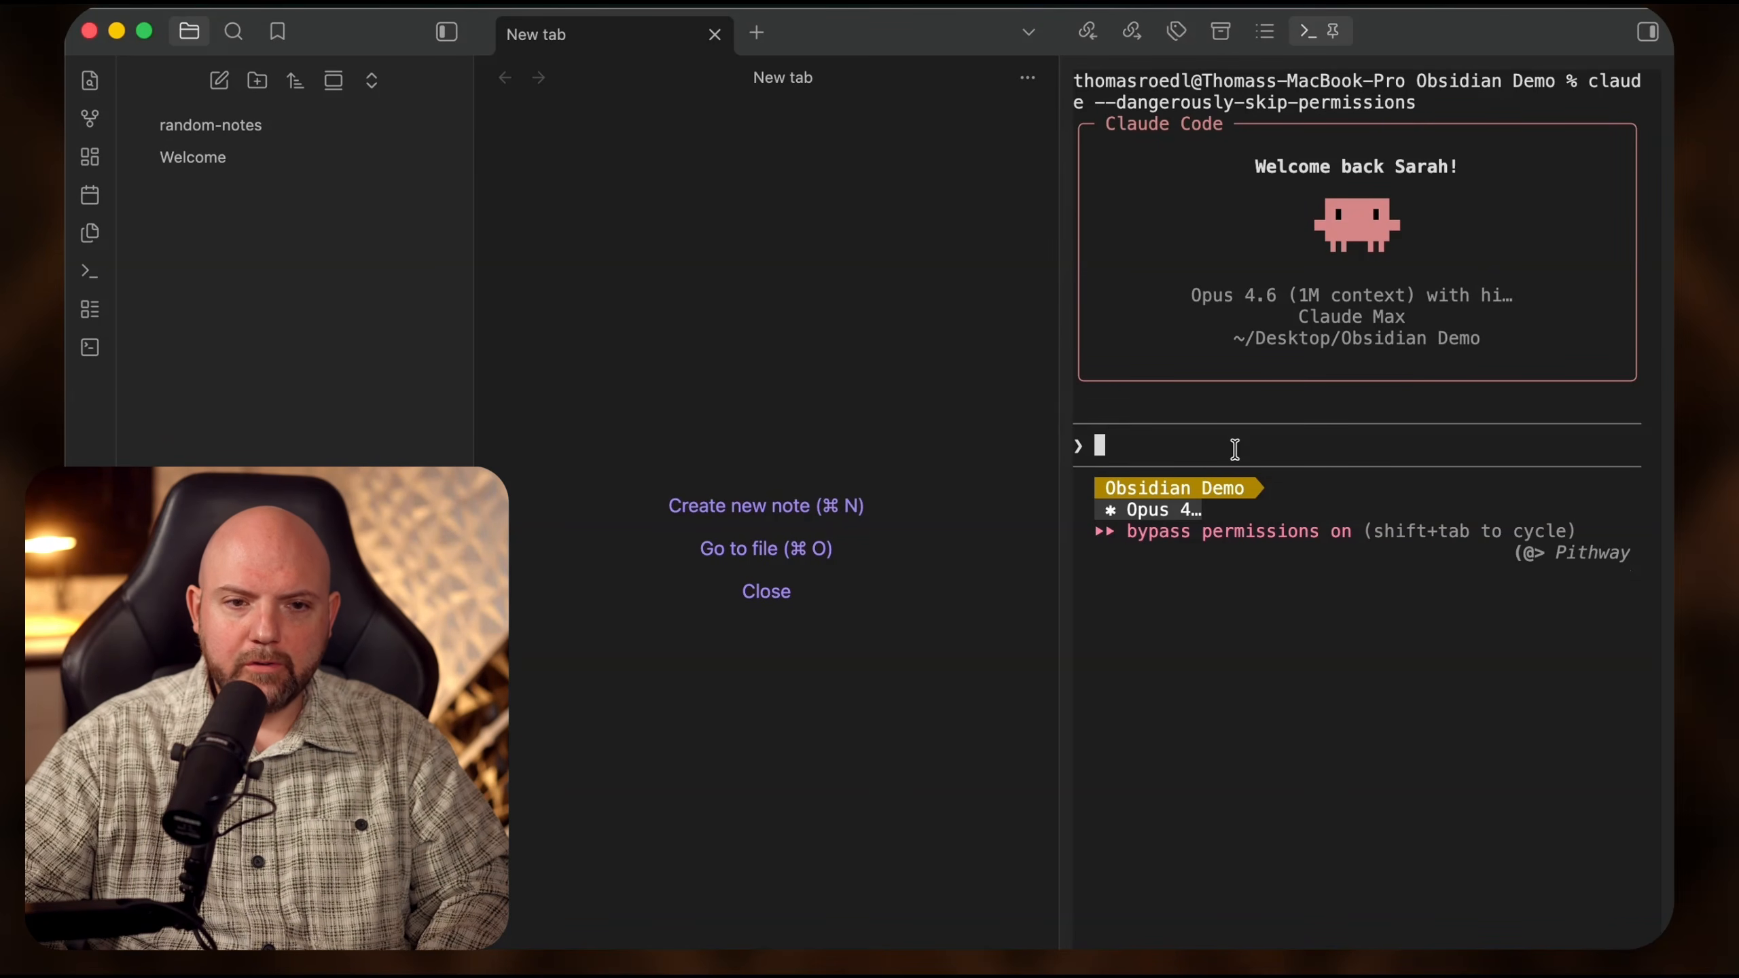
{"action": "key", "text": "Return"}
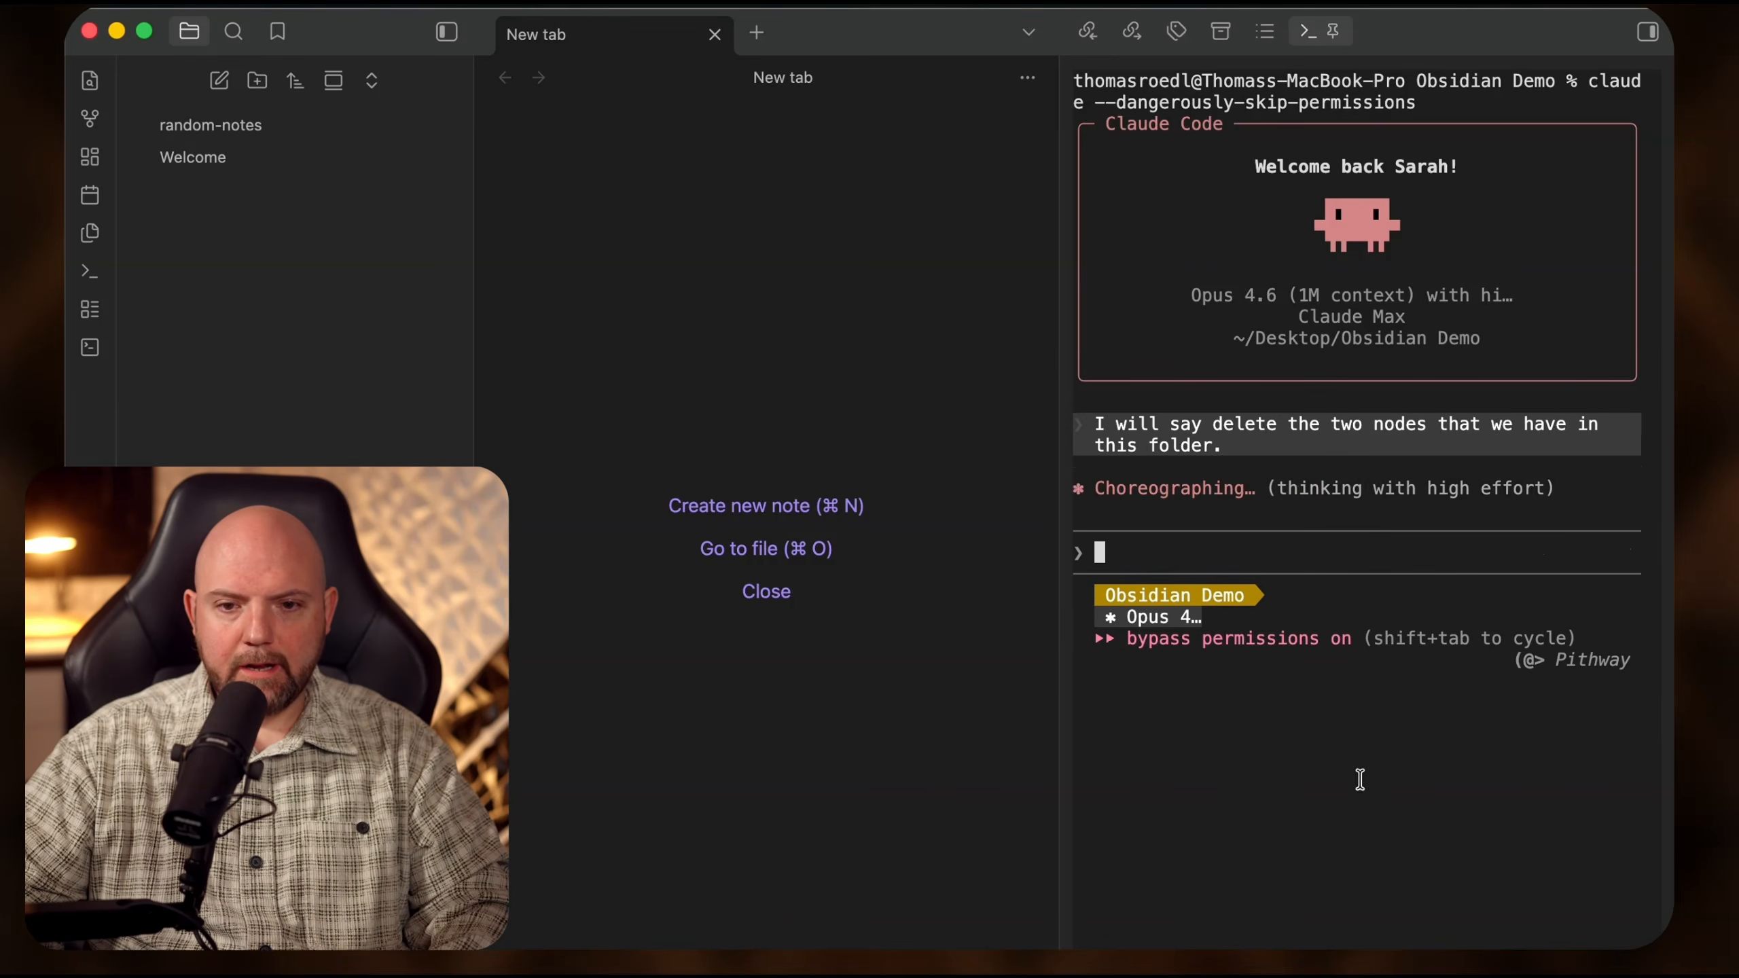
{"action": "left_click_drag", "start_coordinate": [1203, 538], "coordinate": [1377, 559]}
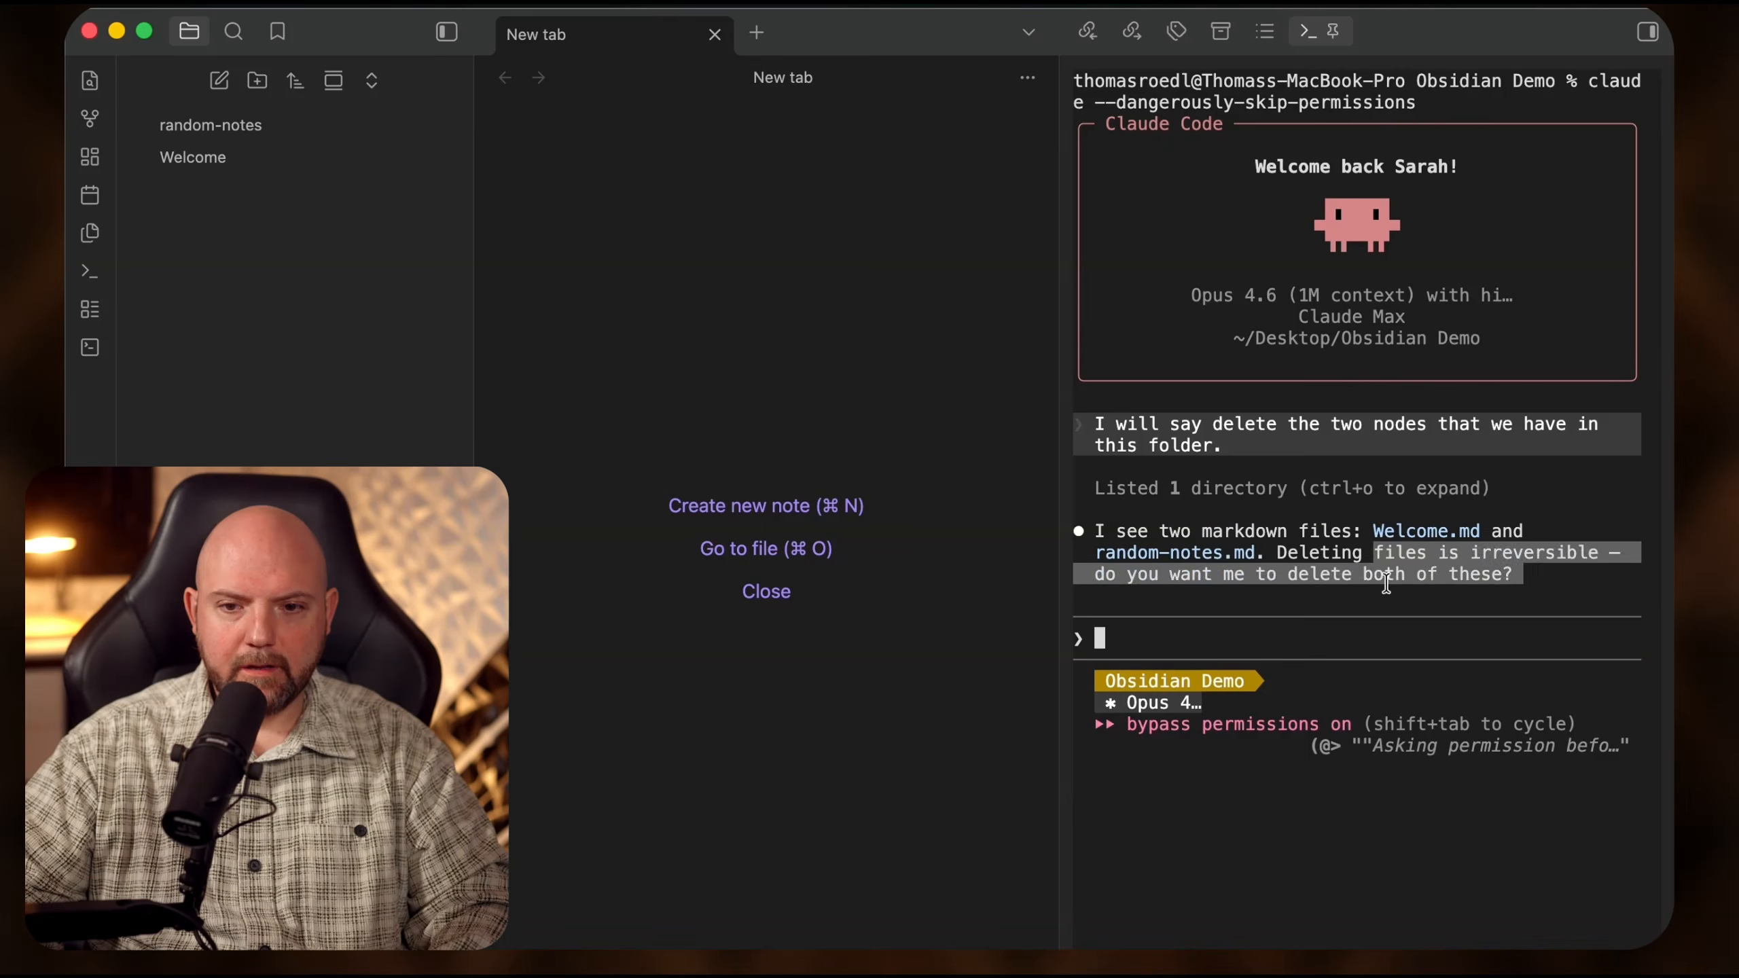
{"action": "left_click", "coordinate": [1334, 568]}
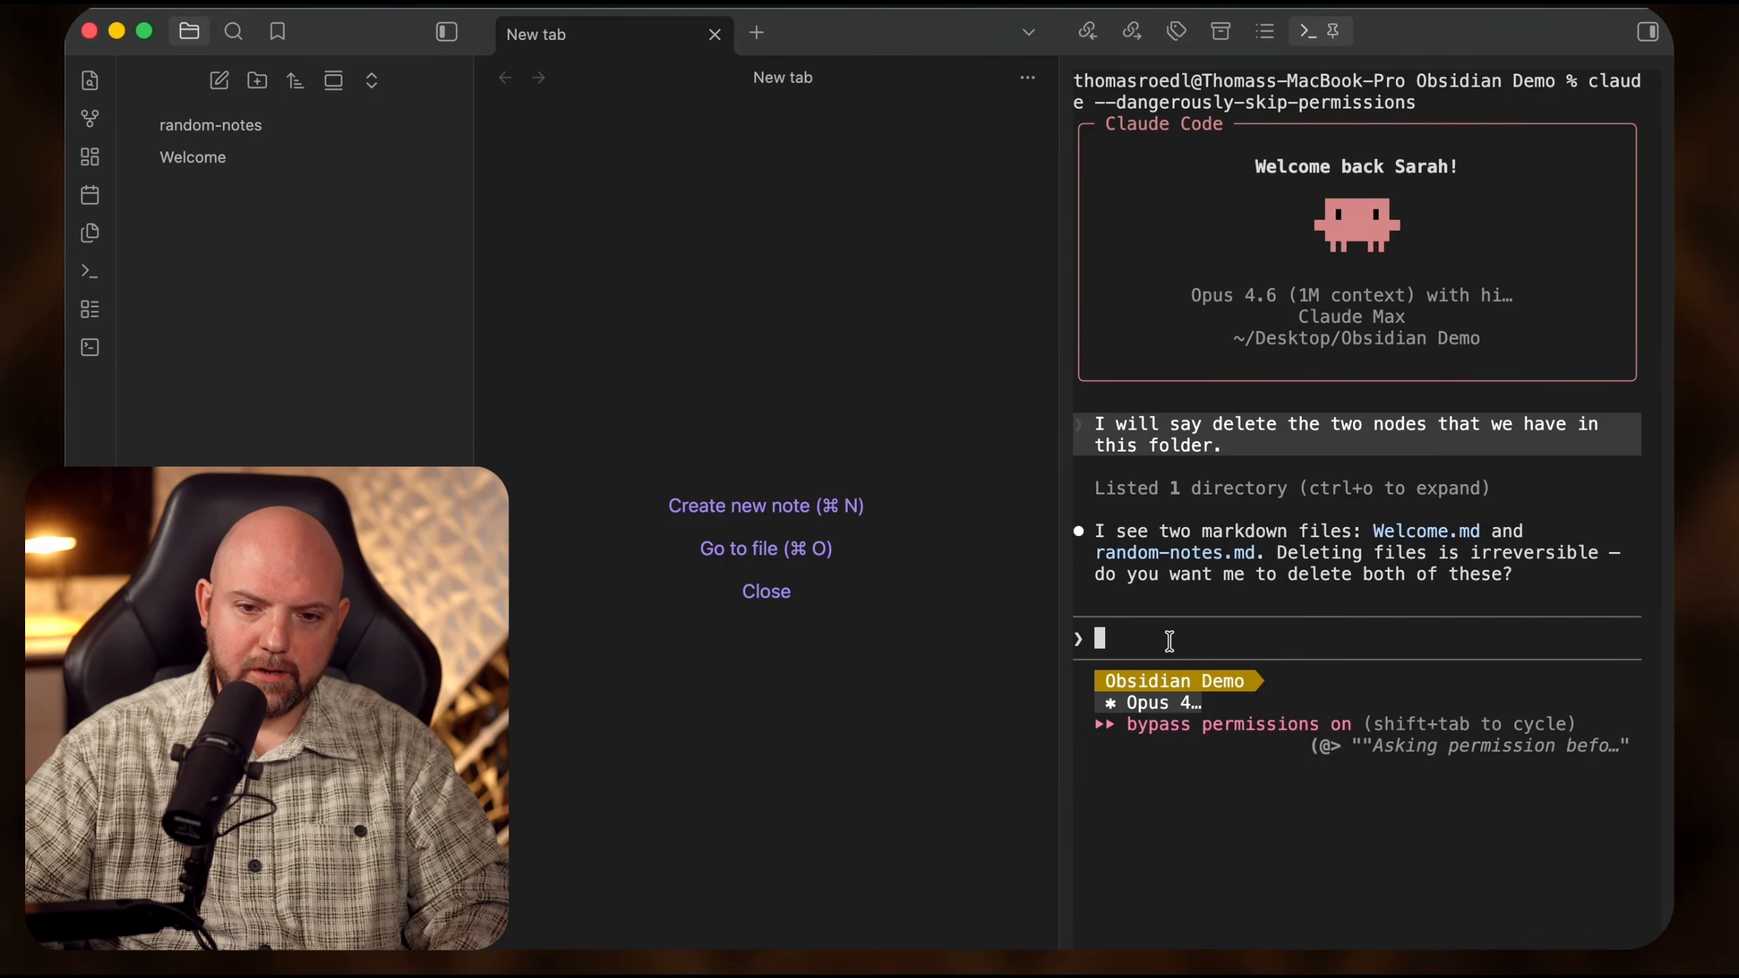
{"action": "type", "text": "yes"}
{"action": "key", "text": "Return"}
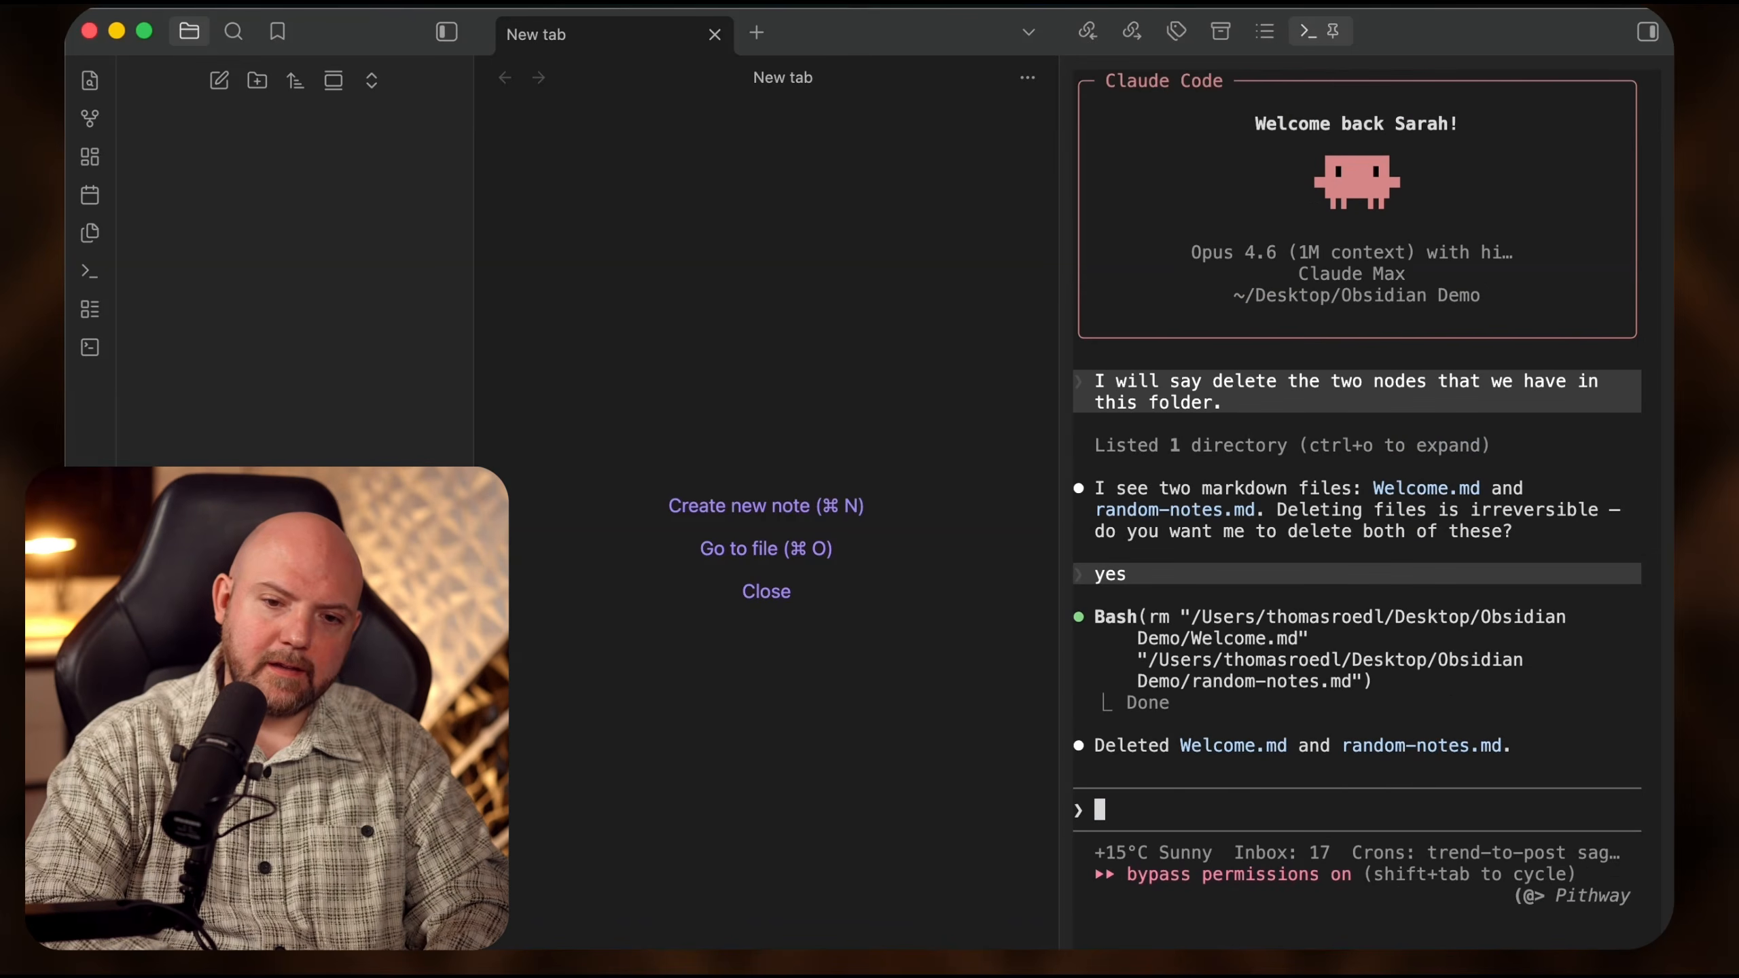
- Run /init in Claude Code and read through the CLAUDE.md options it offers
{"action": "type", "text": "/init"}
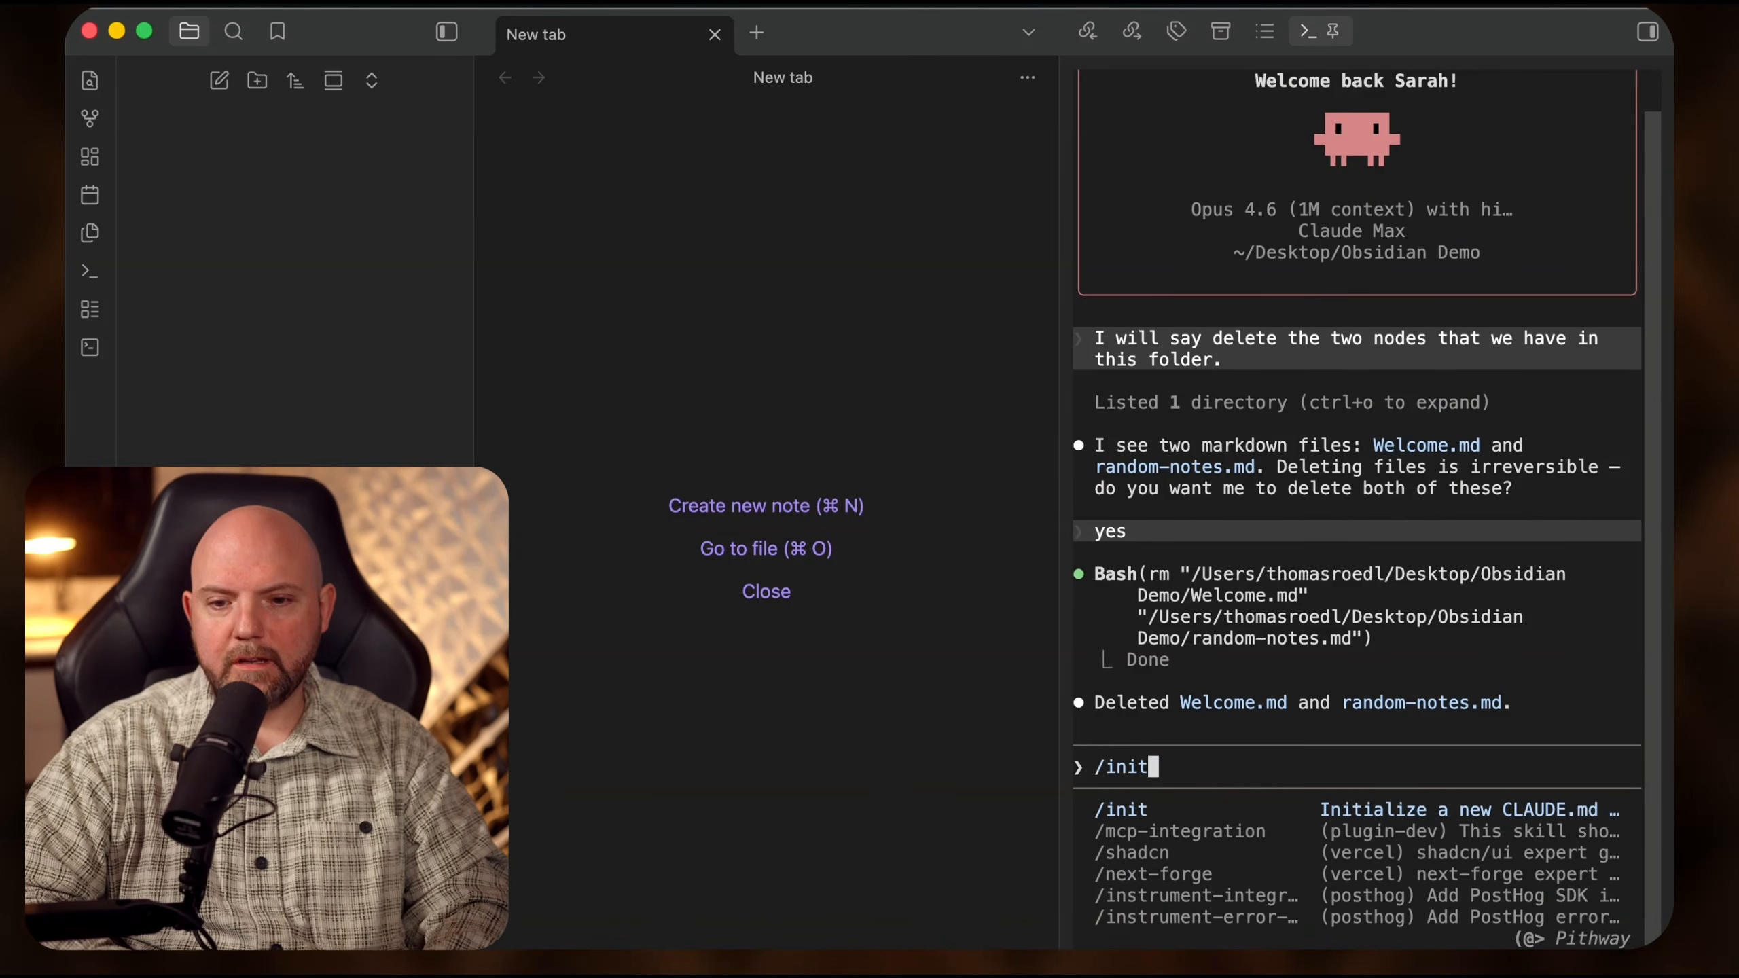
{"action": "key", "text": "Return"}
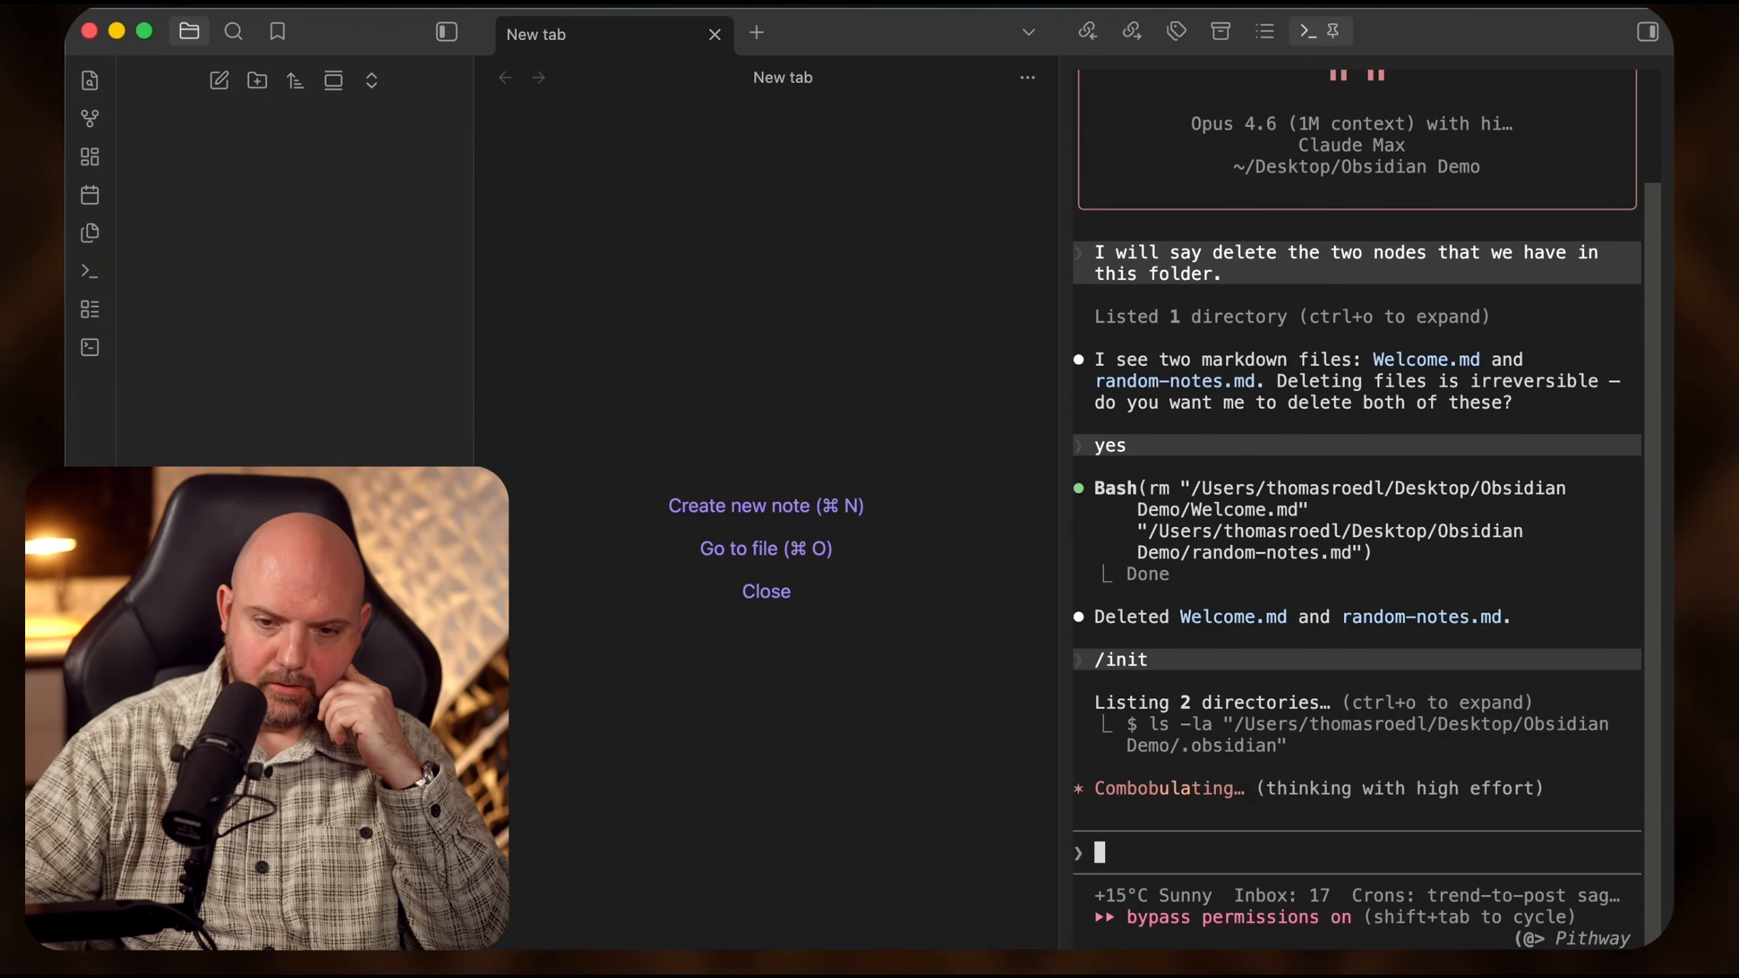
{"action": "left_click_drag", "start_coordinate": [1158, 404], "coordinate": [1368, 597]}
{"action": "left_click_drag", "start_coordinate": [1156, 683], "coordinate": [1346, 737]}
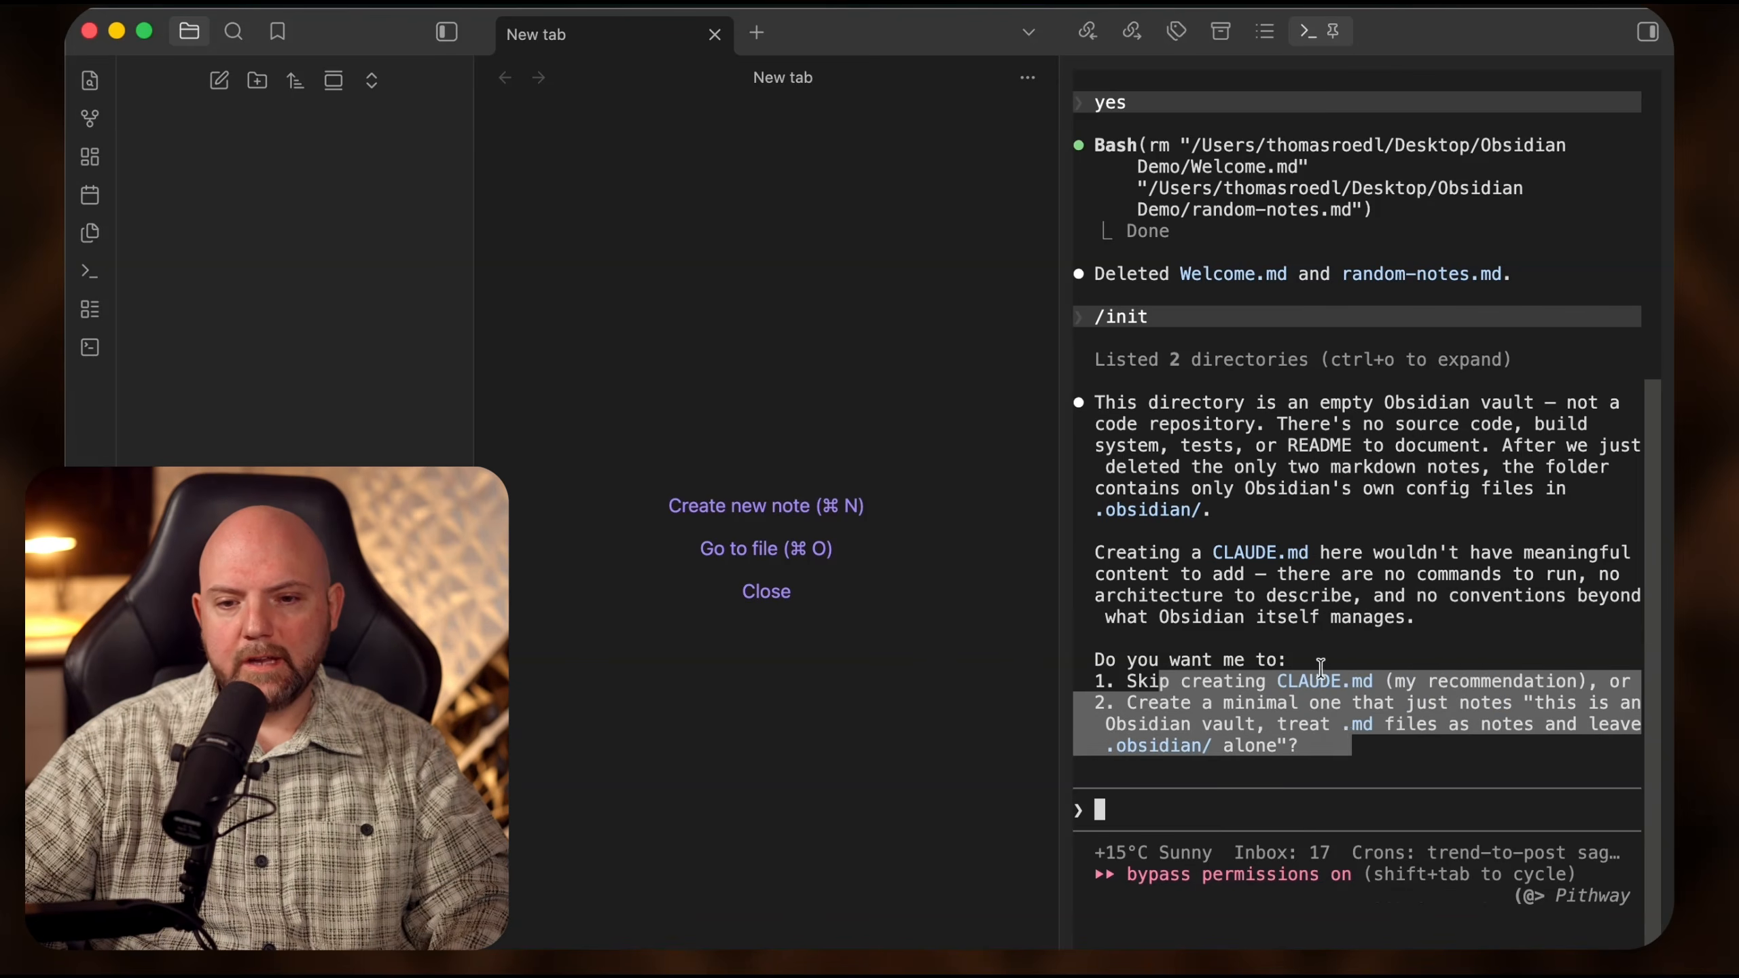
- Ask Claude Code "can you use the obsidian cli?" and read through its answer
{"action": "left_click", "coordinate": [1145, 821]}
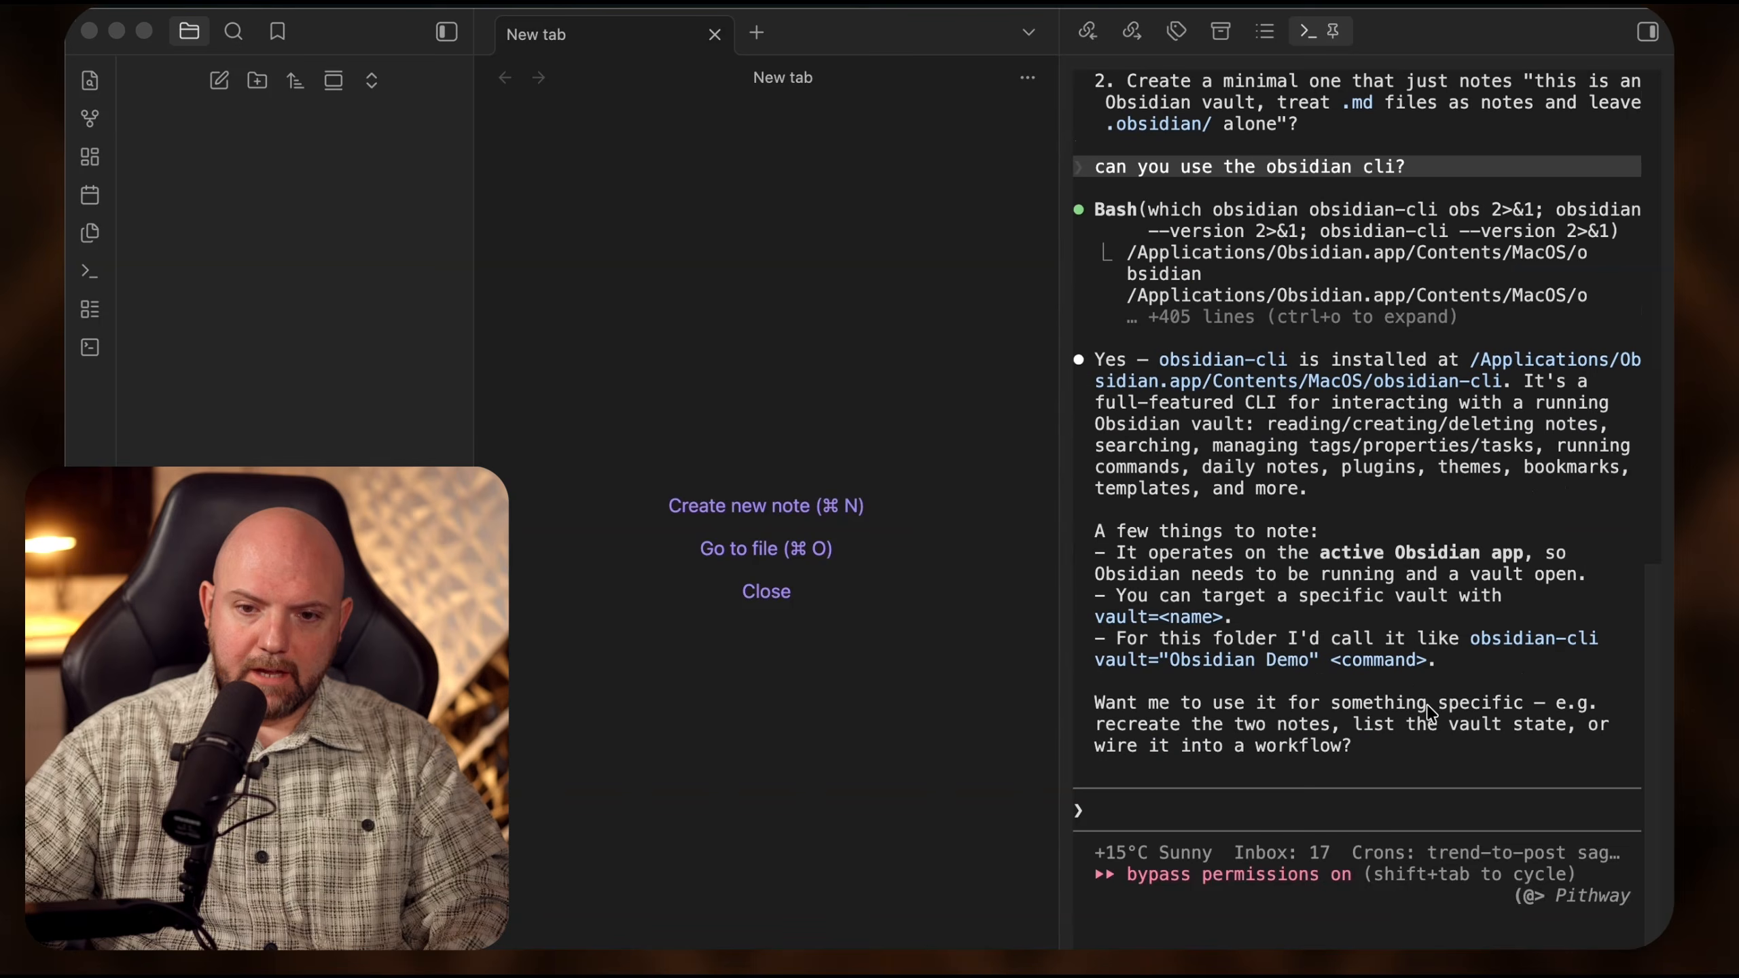
{"action": "scroll", "coordinate": [1100, 318], "scroll_direction": "up", "scroll_amount": 5}
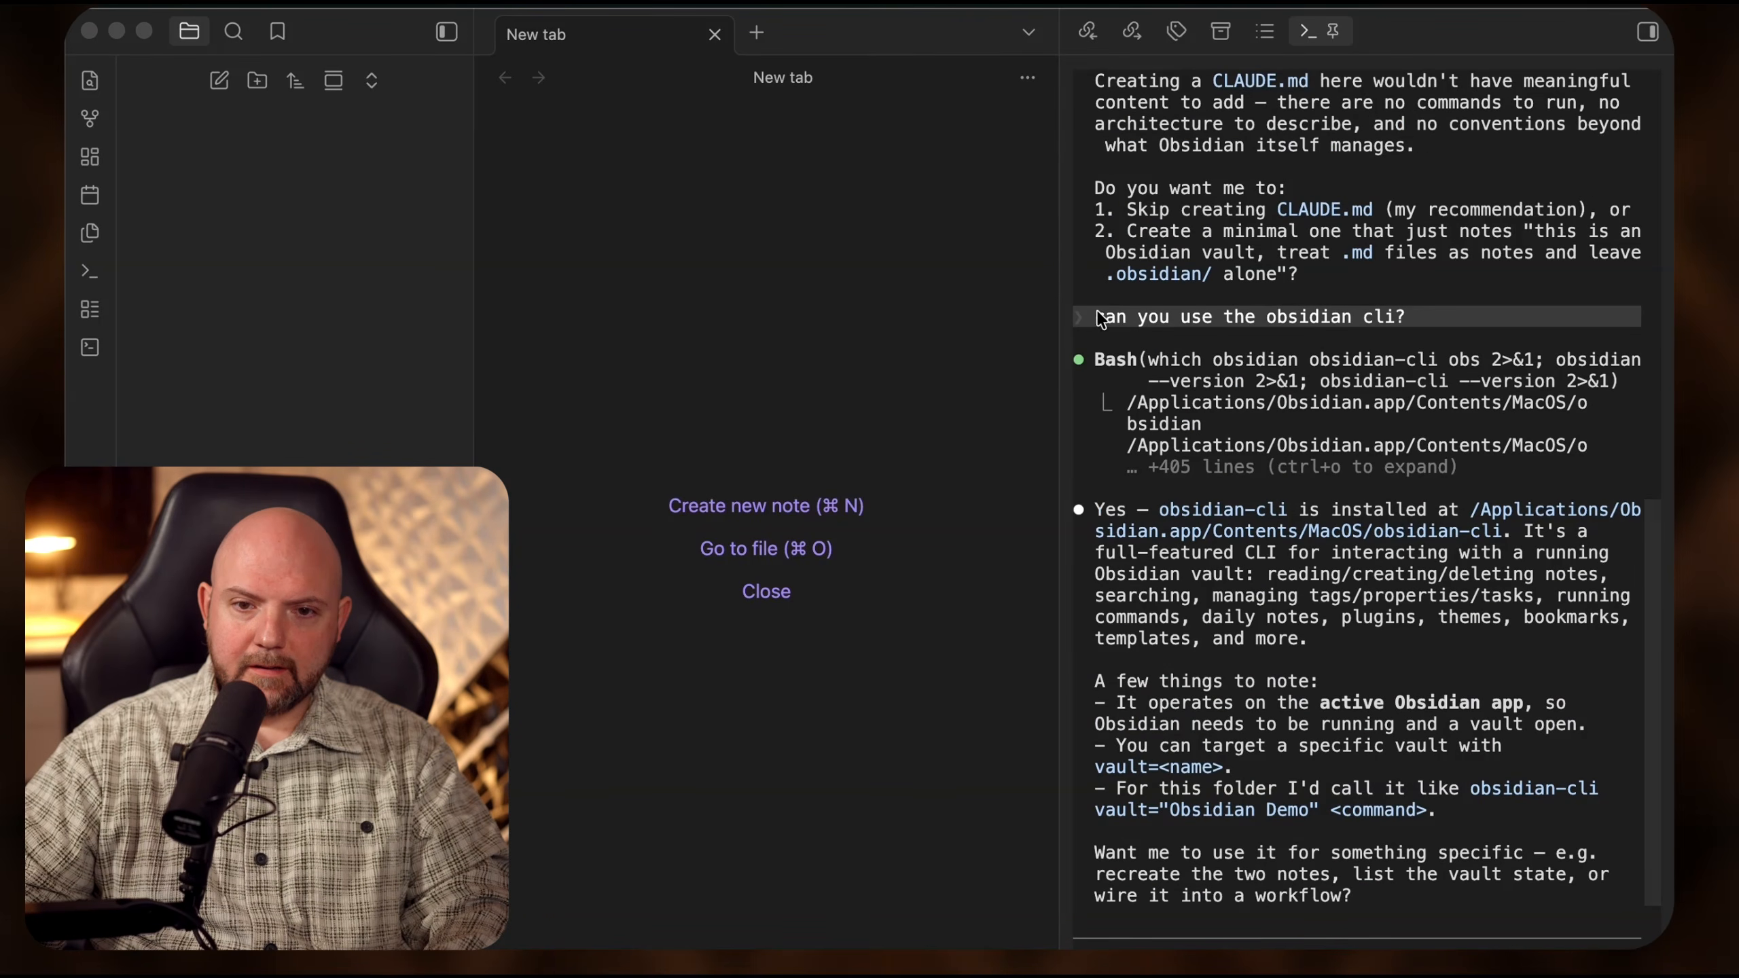
{"action": "scroll", "coordinate": [1407, 514], "scroll_direction": "down", "scroll_amount": 5}
{"action": "left_click", "coordinate": [1232, 218]}
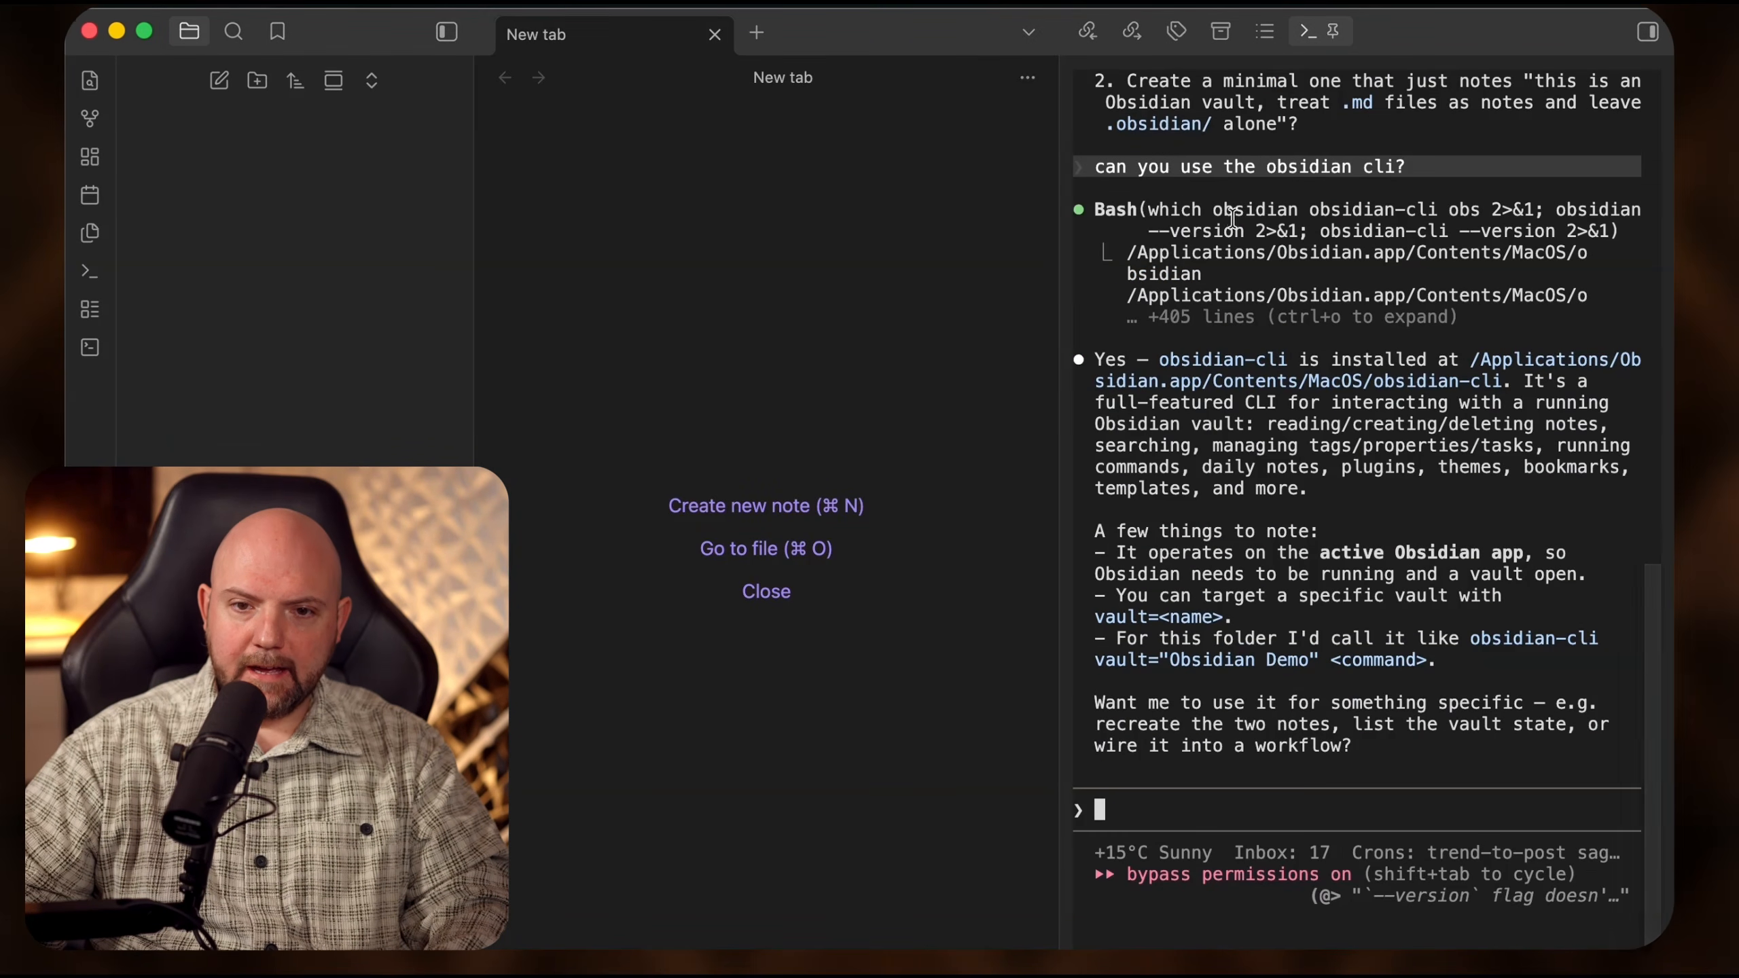
{"action": "left_click_drag", "start_coordinate": [1151, 355], "coordinate": [1454, 453]}
{"action": "left_click", "coordinate": [1458, 457]}
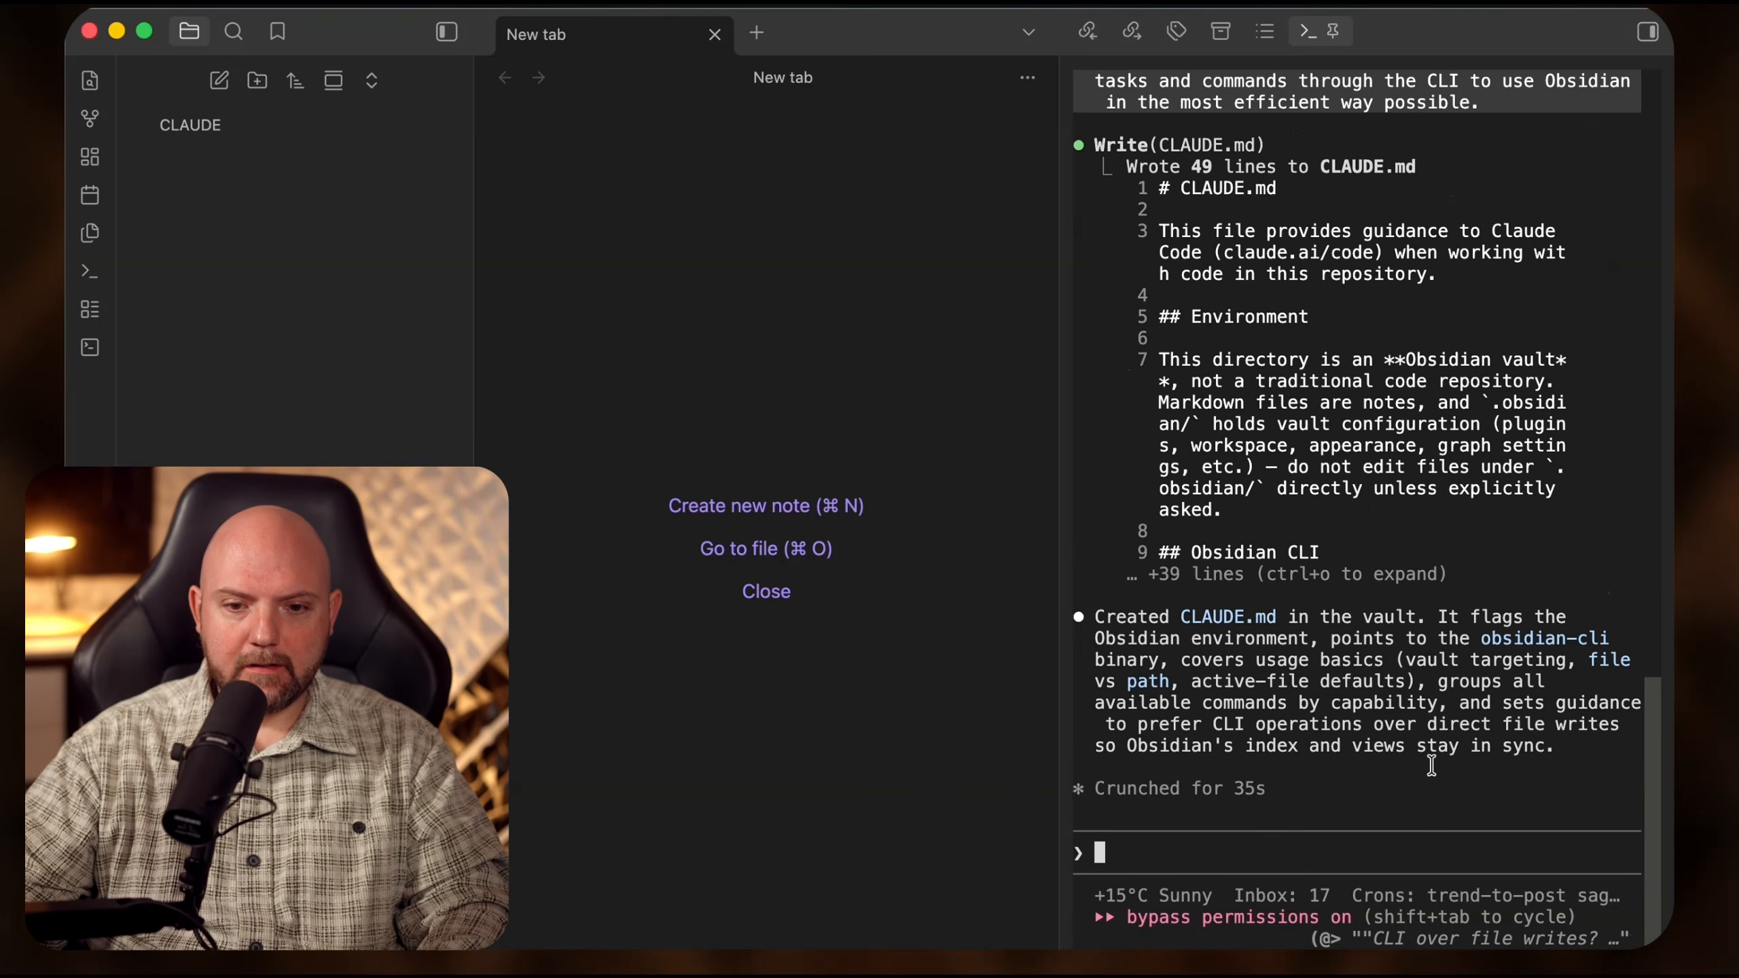
- Open the CLAUDE note in the vault and skim its environment, Obsidian CLI and guidelines sections
{"action": "left_click", "coordinate": [262, 136]}
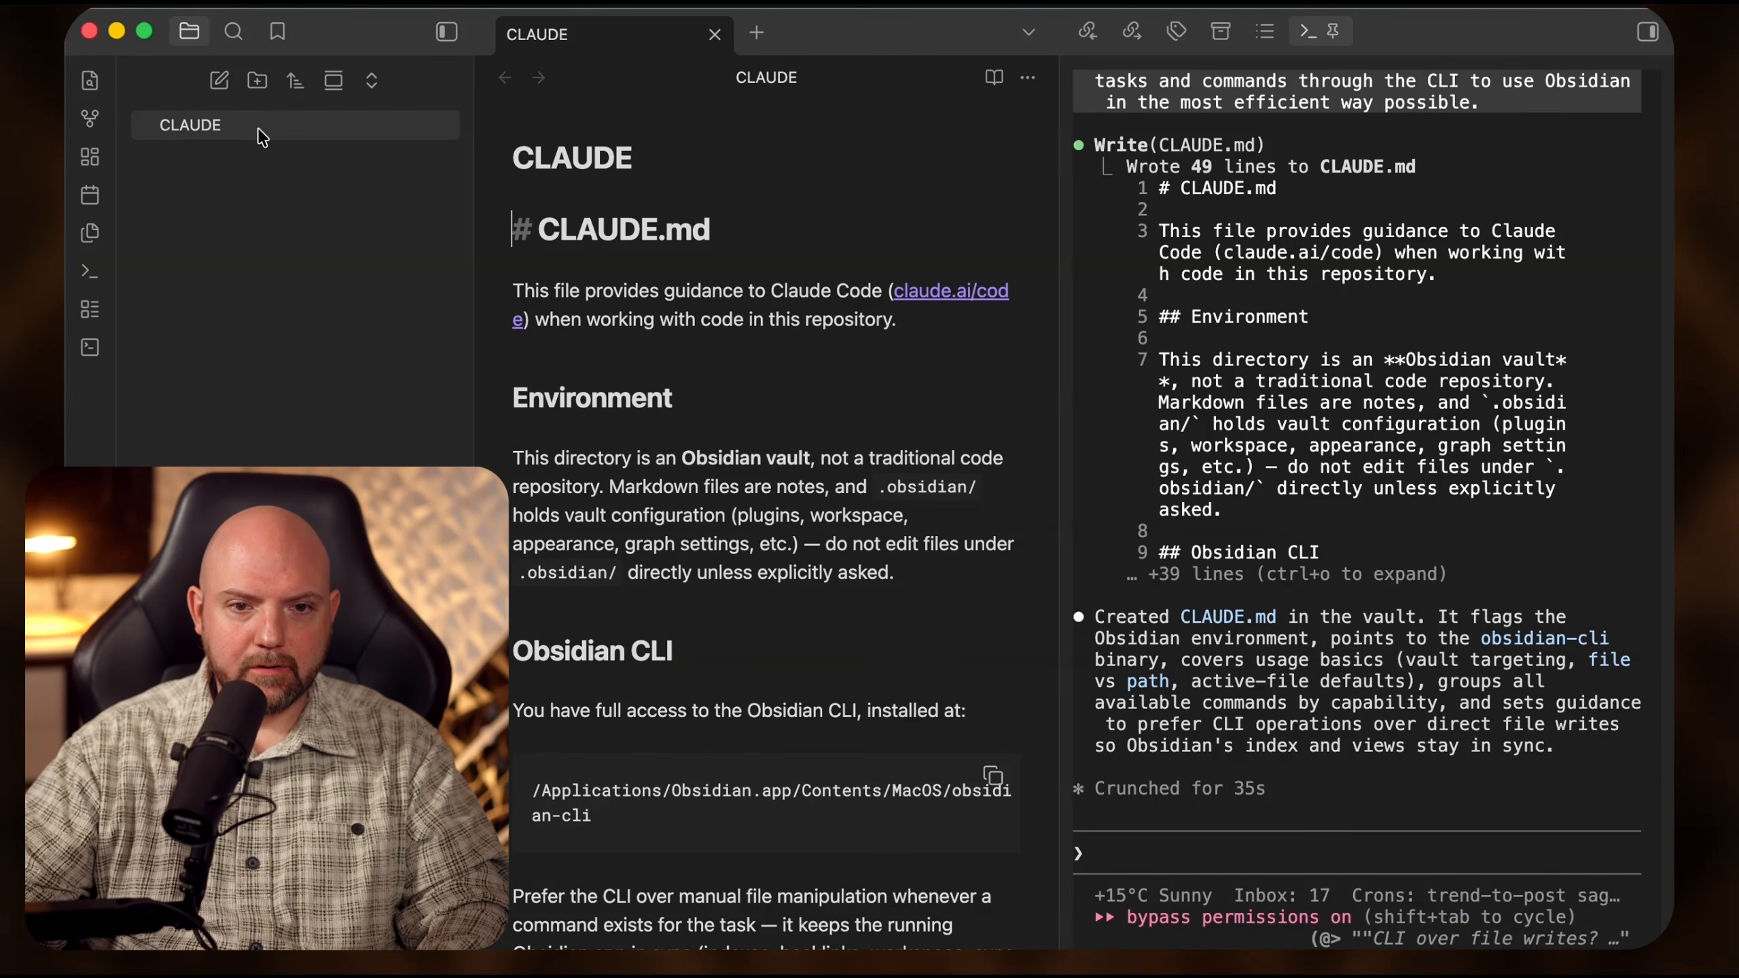
{"action": "scroll", "coordinate": [794, 818], "scroll_direction": "down", "scroll_amount": 15}
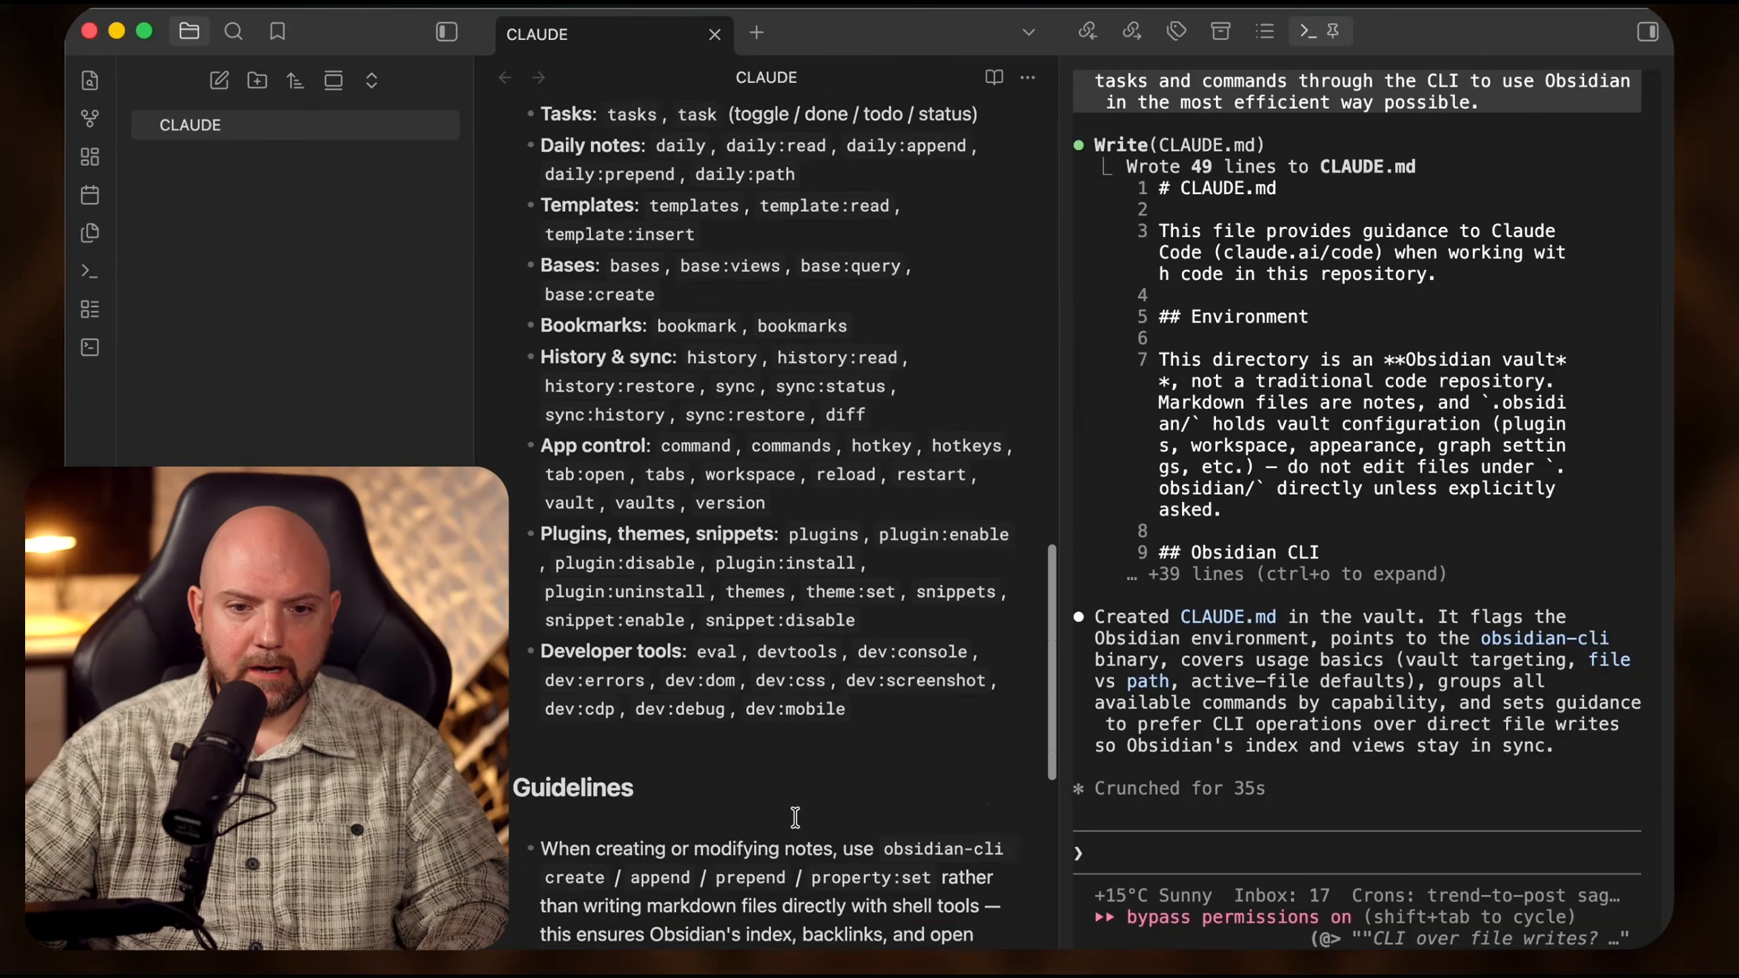
{"action": "scroll", "coordinate": [794, 822], "scroll_direction": "up", "scroll_amount": 15}
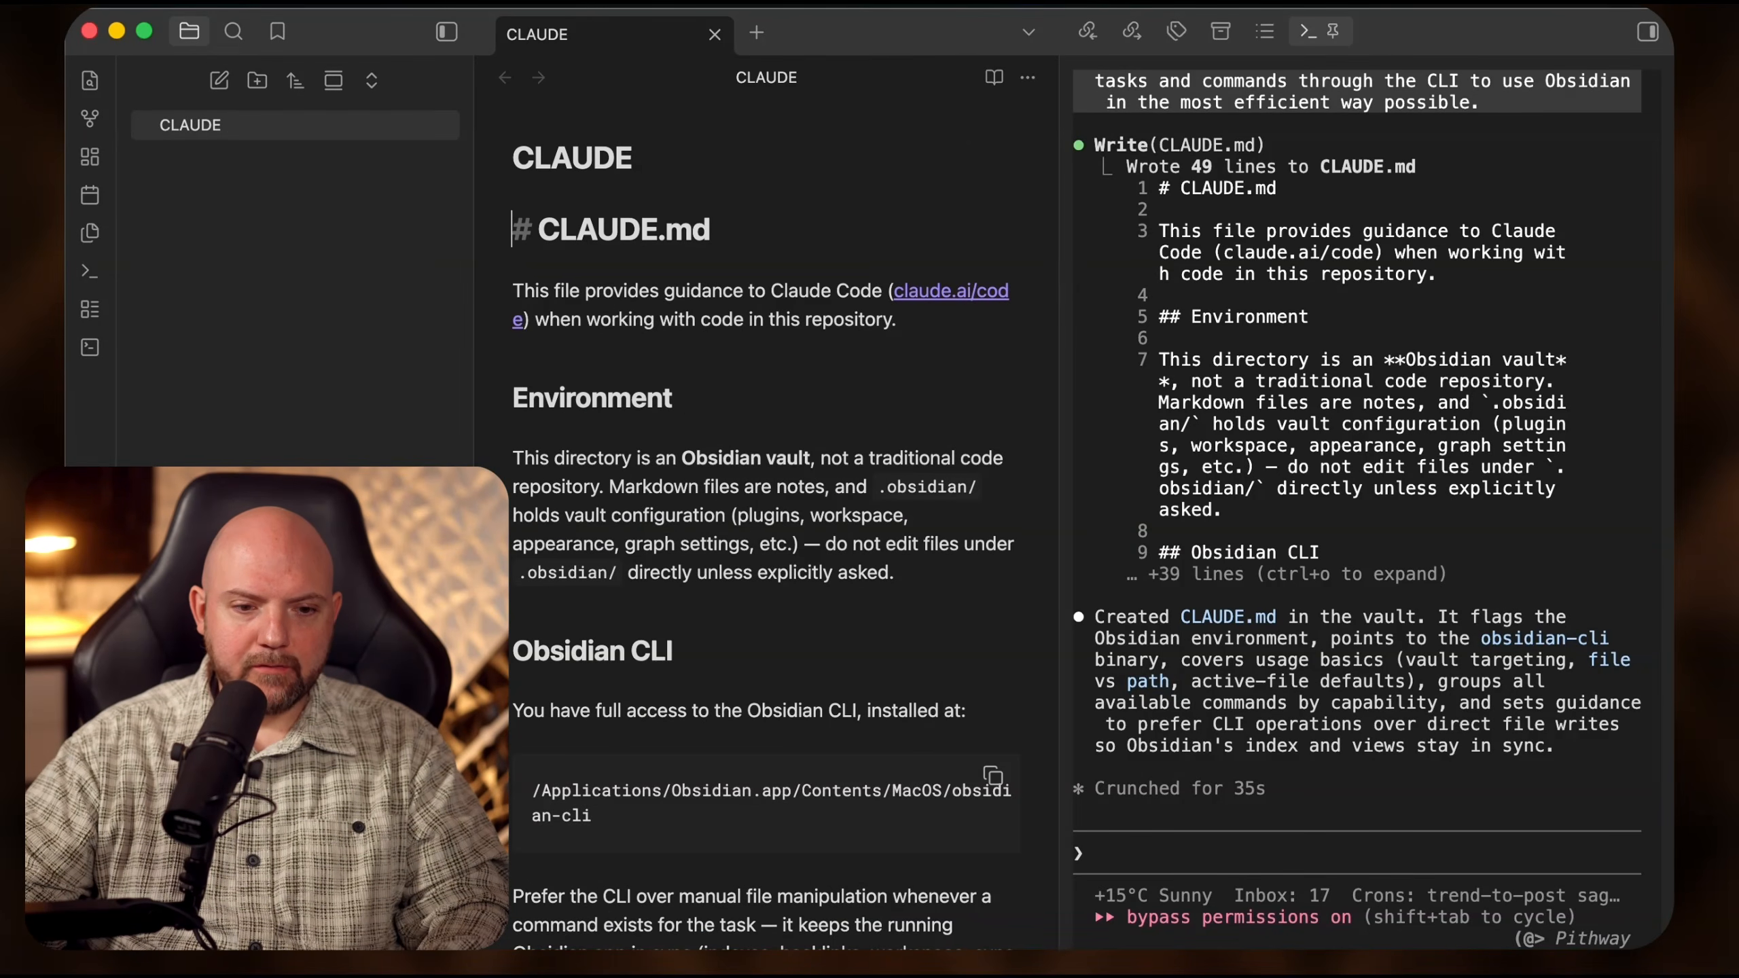
- Switch to Finder to check CLAUDE.md in the Obsidian Demo folder, and return to the Obsidian vault
{"action": "key", "text": "super+Tab"}
{"action": "left_click_drag", "start_coordinate": [625, 48], "coordinate": [836, 352]}
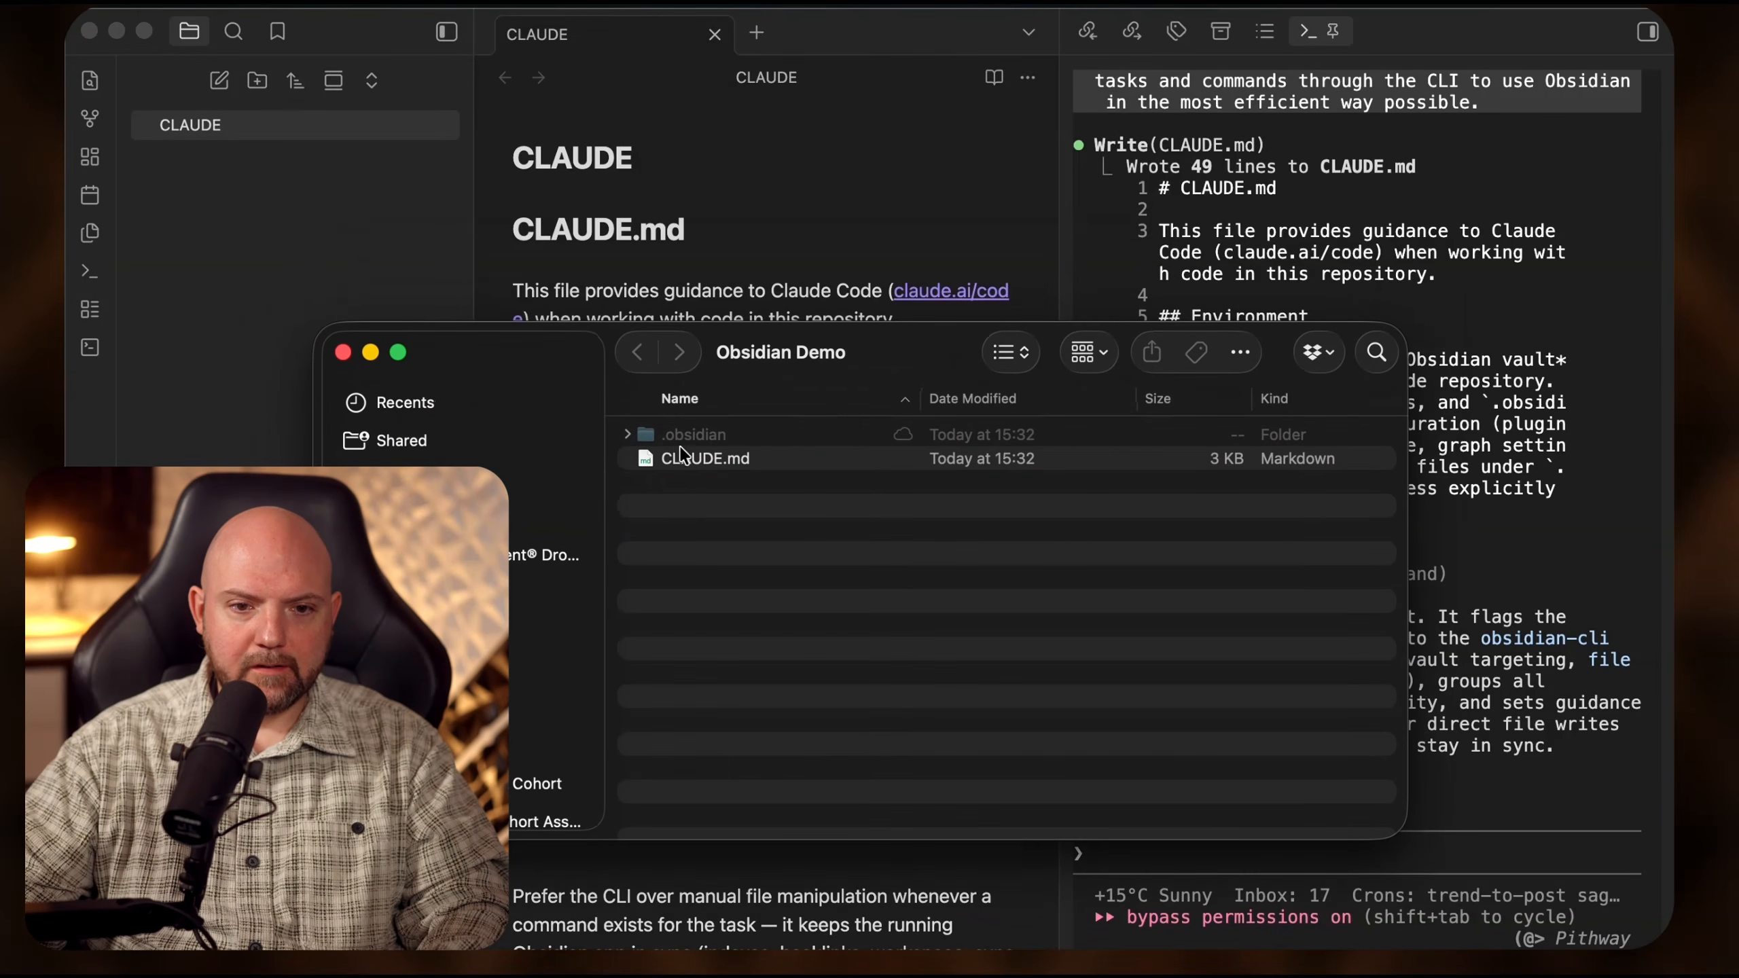
{"action": "left_click", "coordinate": [688, 466]}
{"action": "left_click", "coordinate": [730, 208]}
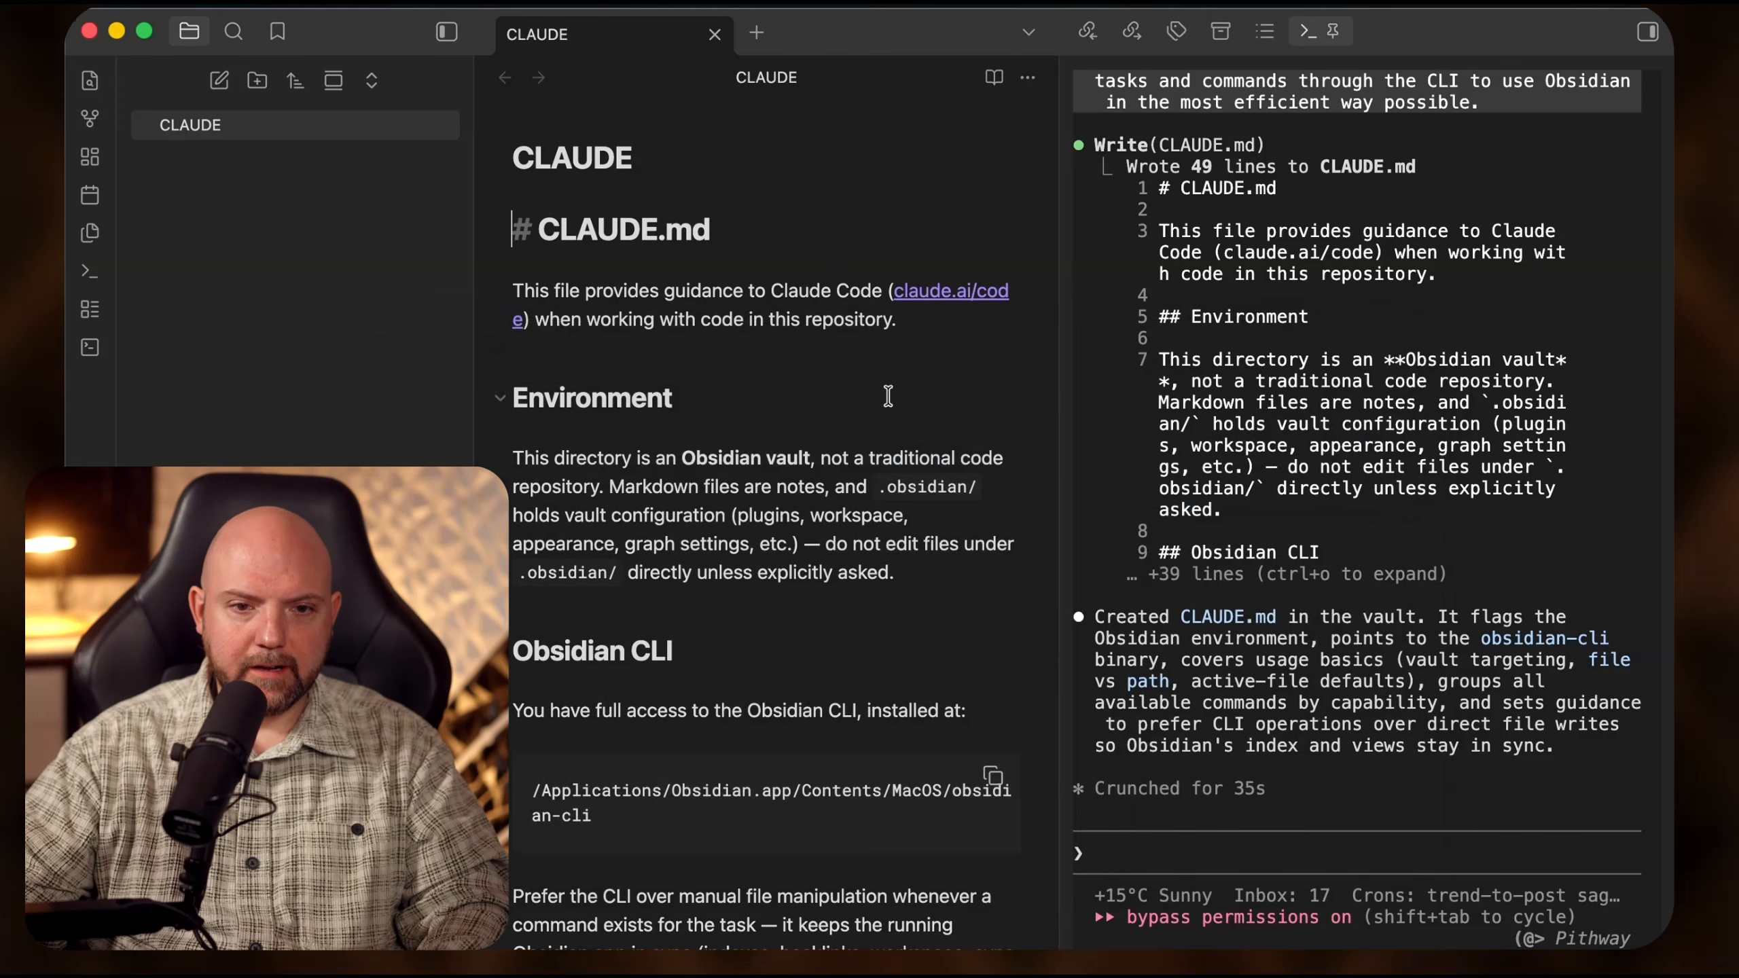
- Read through the CLAUDE note's Obsidian CLI, usage basics, capabilities and guidelines sections
{"action": "scroll", "coordinate": [630, 288], "scroll_direction": "down", "scroll_amount": 6}
{"action": "left_click", "coordinate": [756, 409]}
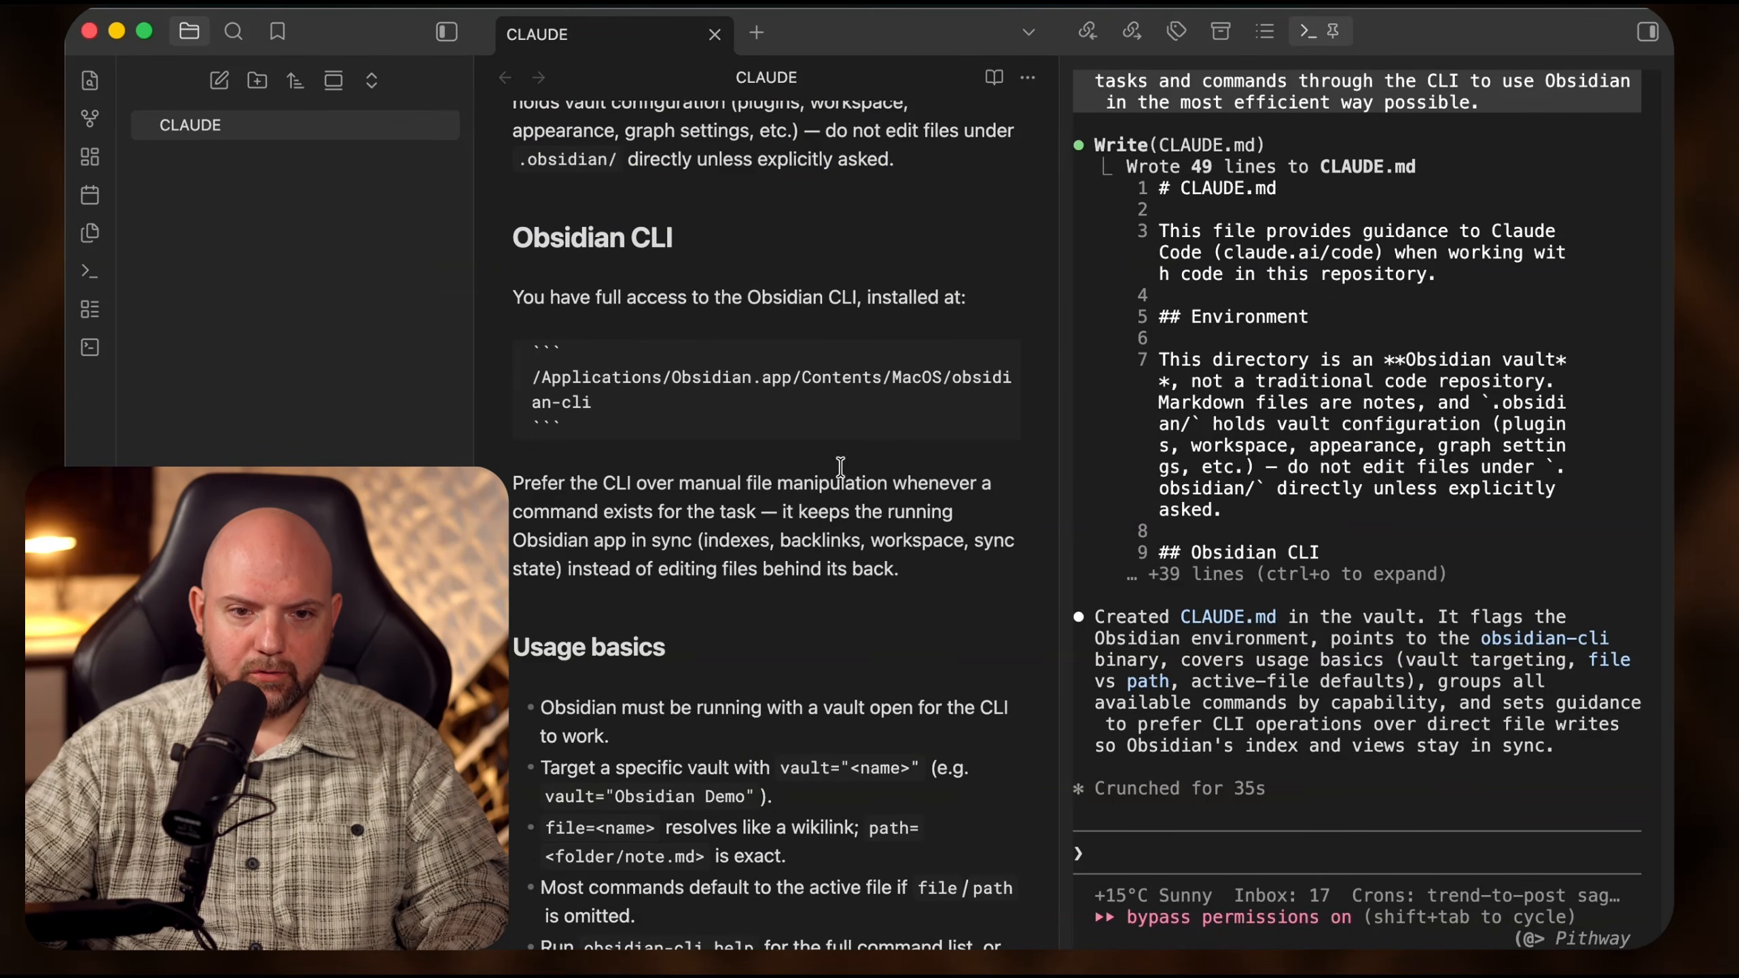
{"action": "scroll", "coordinate": [835, 627], "scroll_direction": "down", "scroll_amount": 10}
{"action": "scroll", "coordinate": [839, 626], "scroll_direction": "down", "scroll_amount": 2}
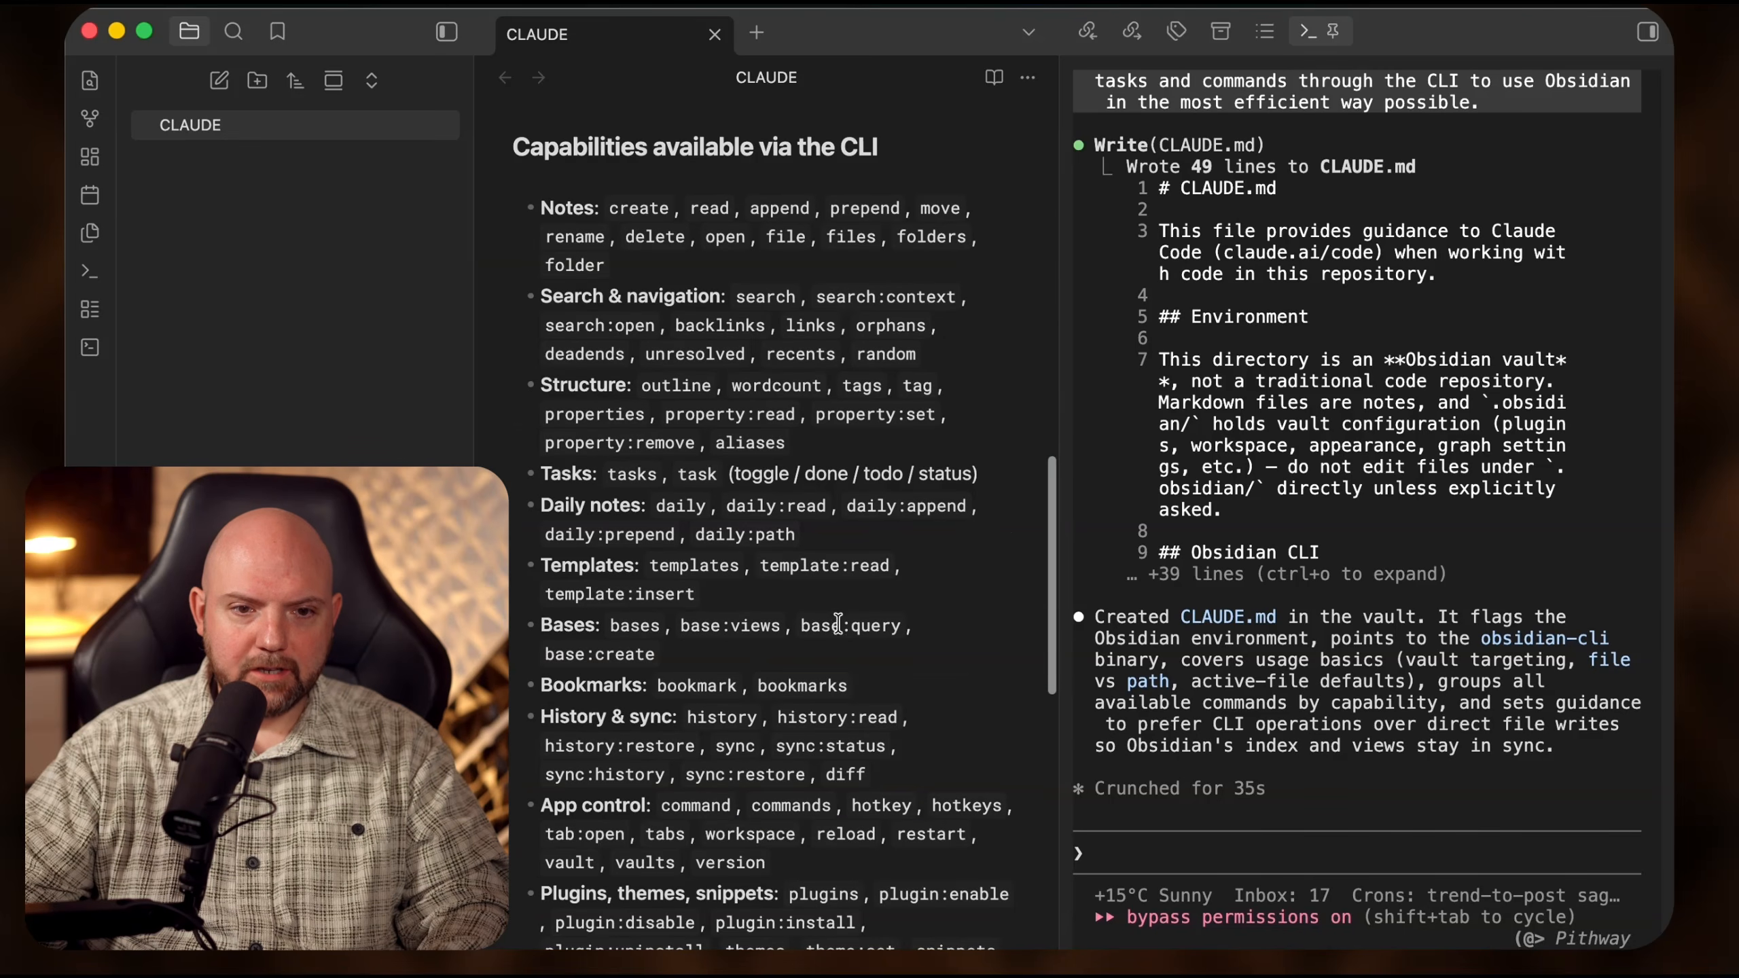
{"action": "left_click_drag", "start_coordinate": [531, 147], "coordinate": [856, 865]}
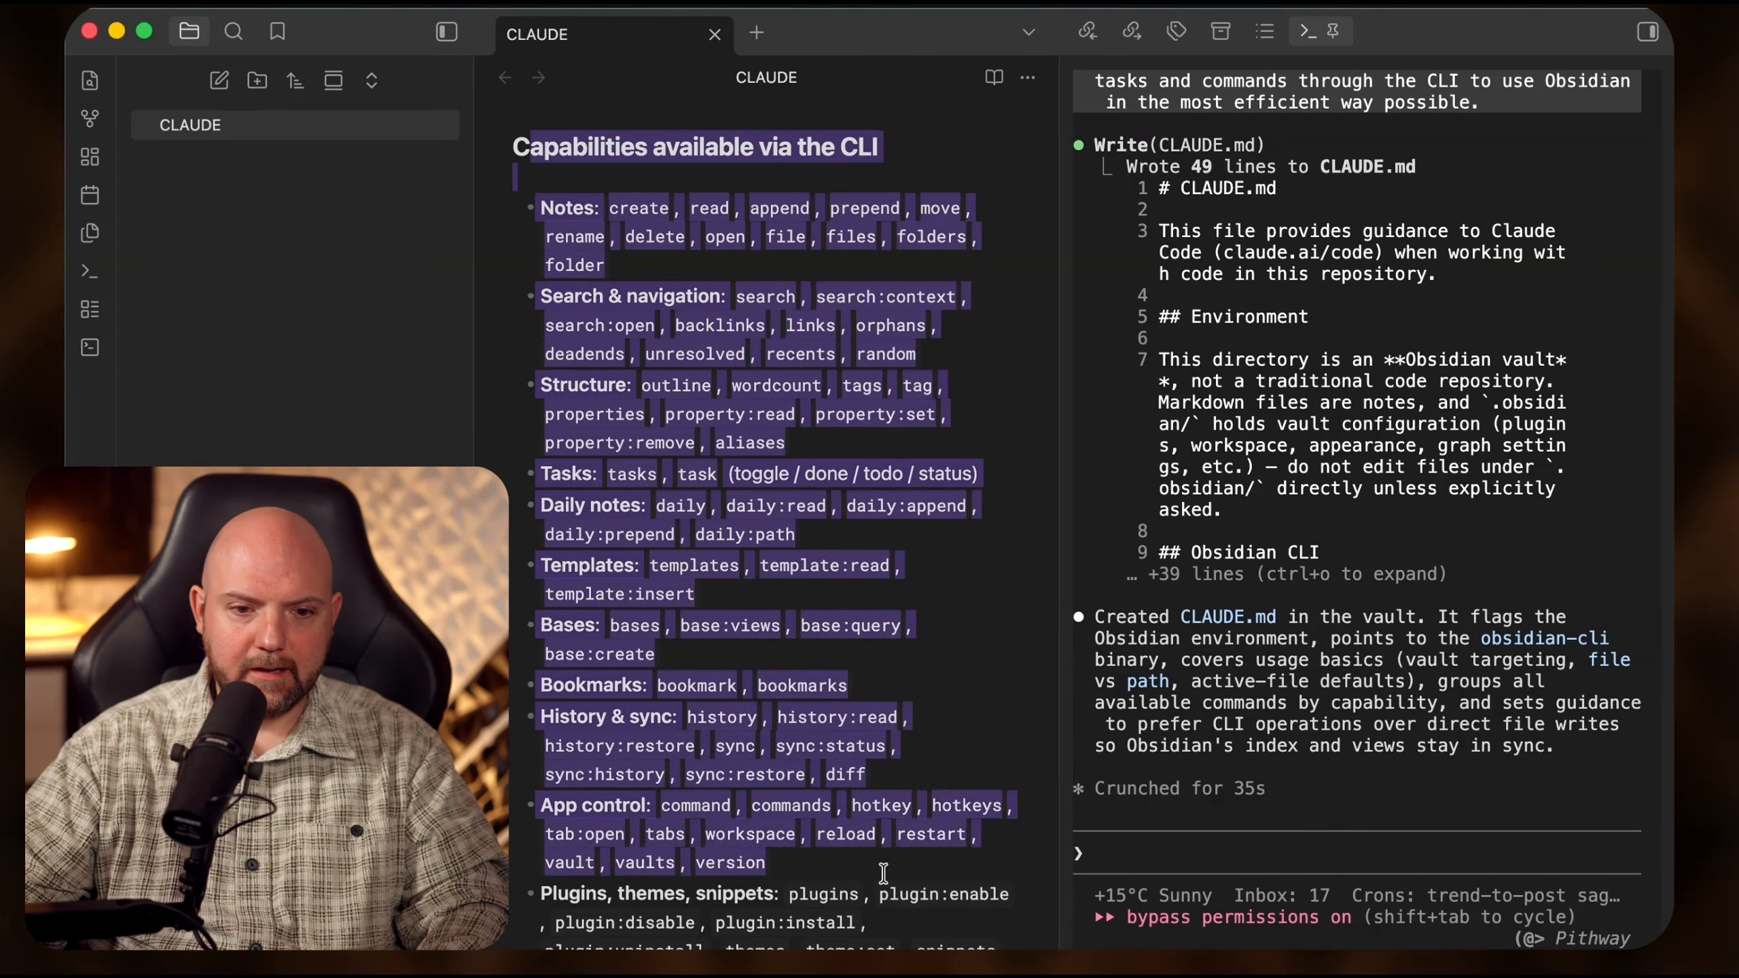
{"action": "scroll", "coordinate": [873, 836], "scroll_direction": "down", "scroll_amount": 4}
{"action": "scroll", "coordinate": [787, 685], "scroll_direction": "down", "scroll_amount": 6}
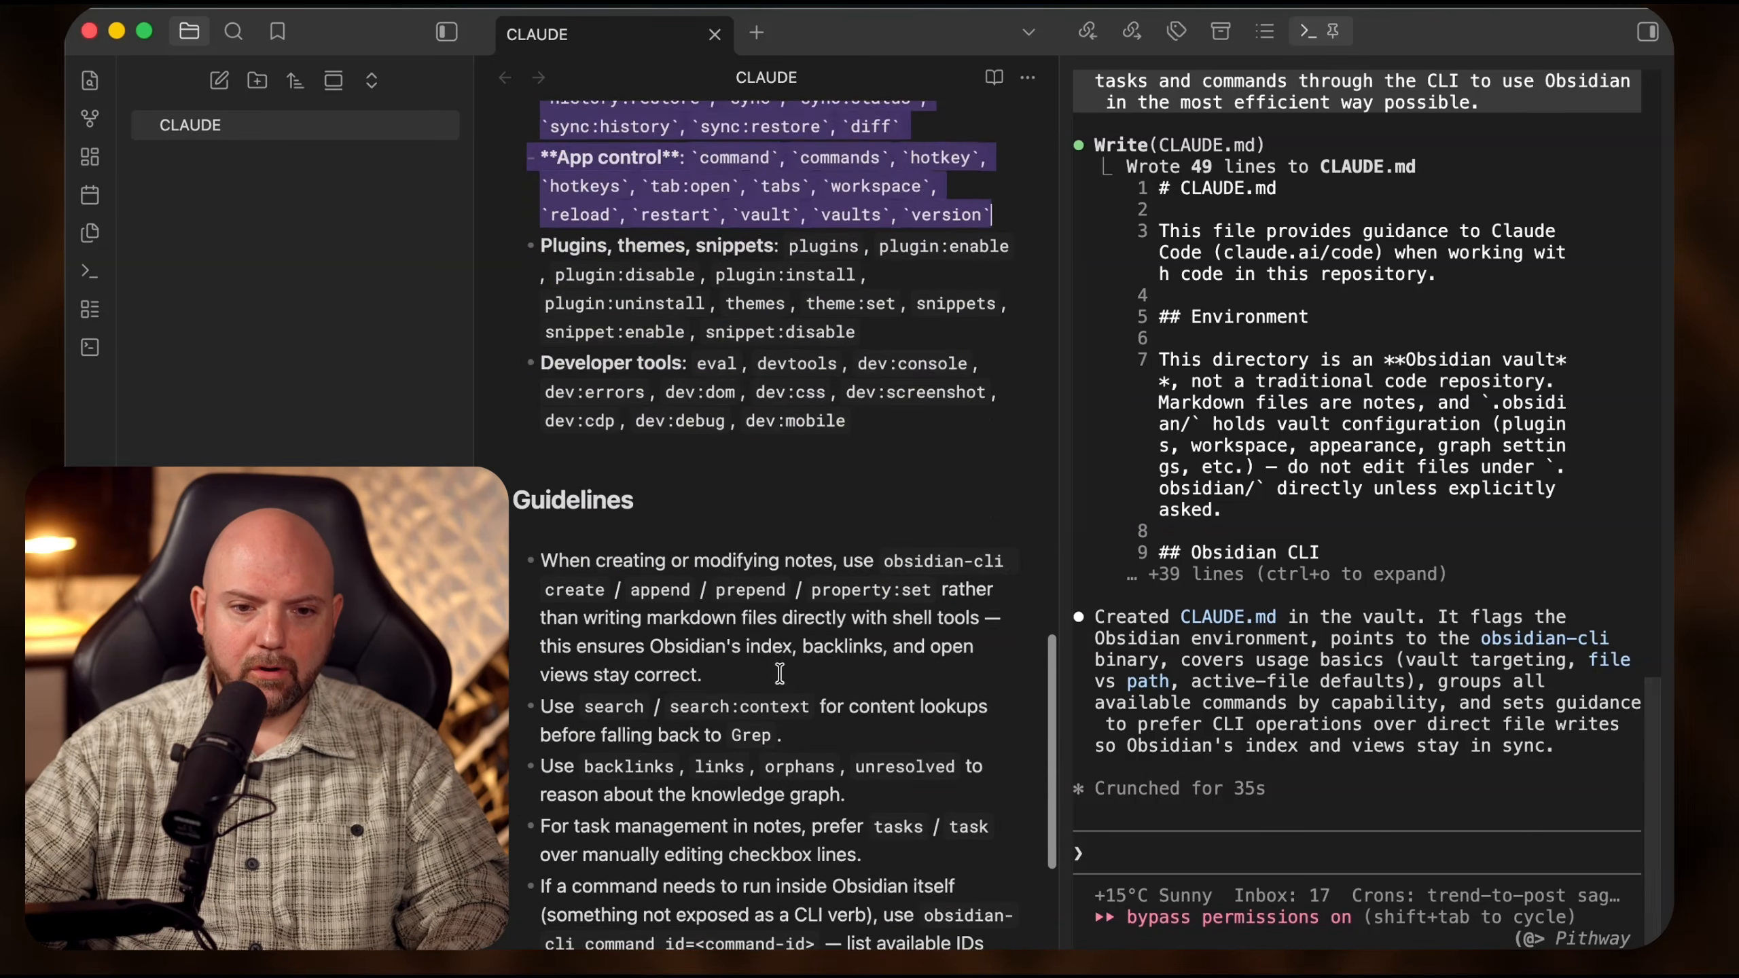
{"action": "scroll", "coordinate": [787, 685], "scroll_direction": "down", "scroll_amount": 7}
{"action": "scroll", "coordinate": [794, 699], "scroll_direction": "up", "scroll_amount": 15}
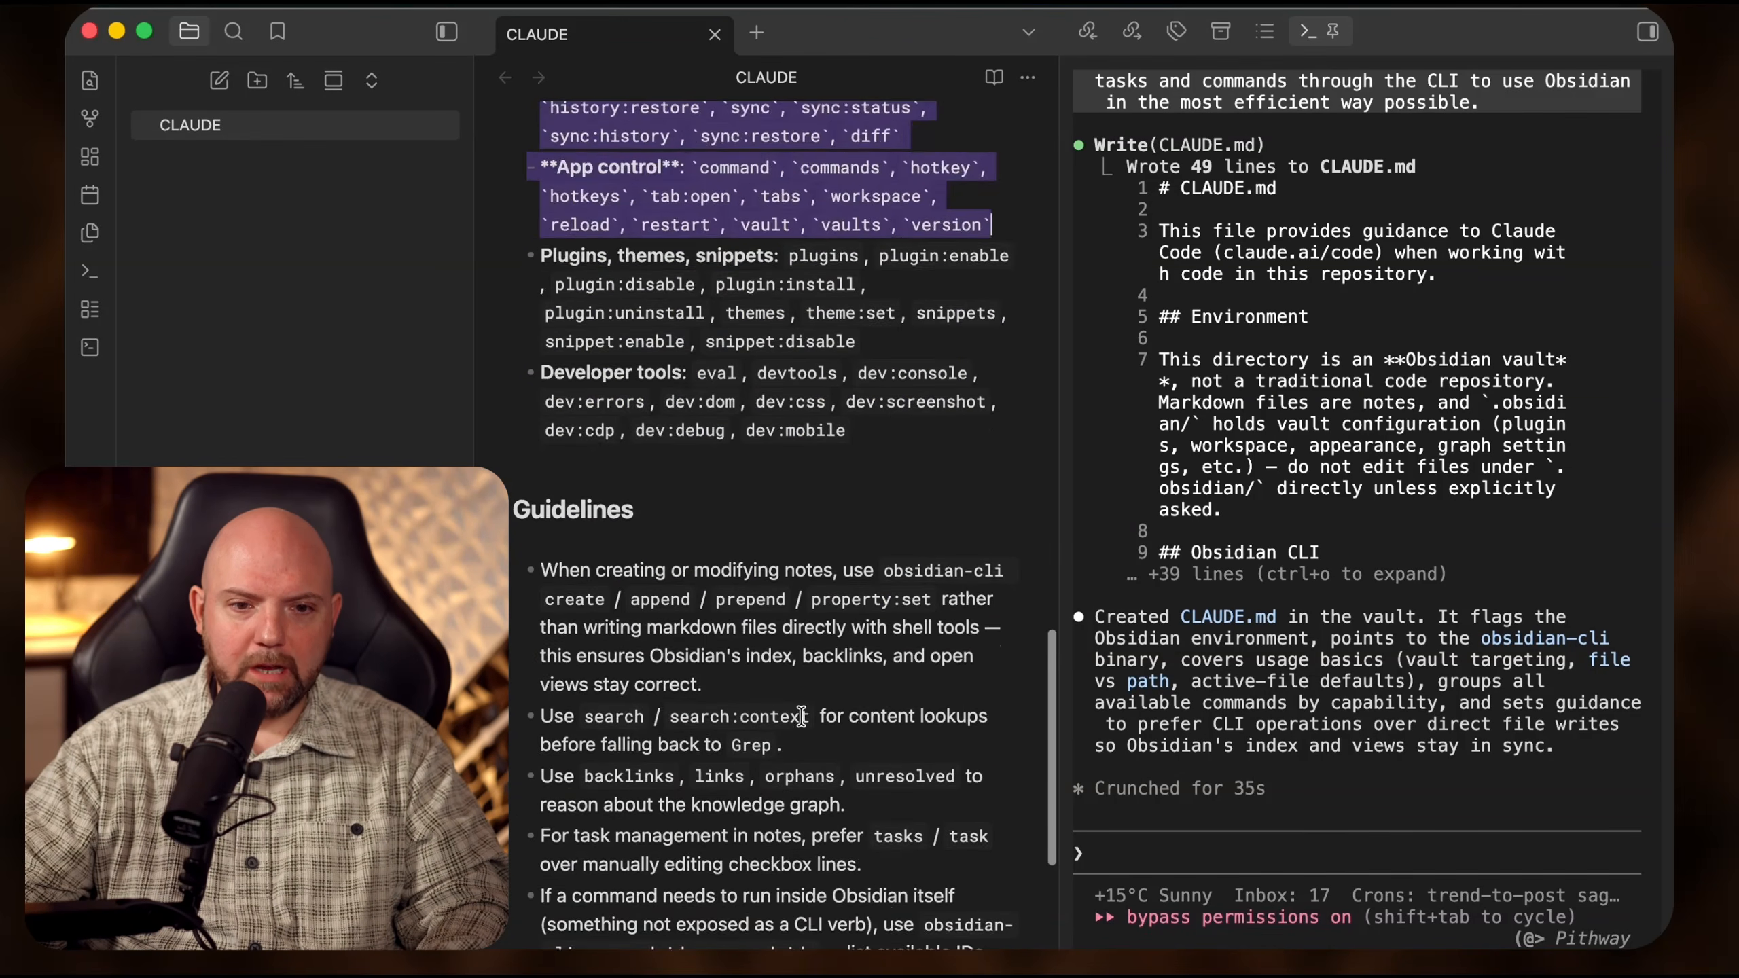
{"action": "scroll", "coordinate": [802, 717], "scroll_direction": "up", "scroll_amount": 10}
- Review the "Capabilities available via the CLI" list in the CLAUDE note again, and return to the note's beginning
{"action": "left_click", "coordinate": [904, 852]}
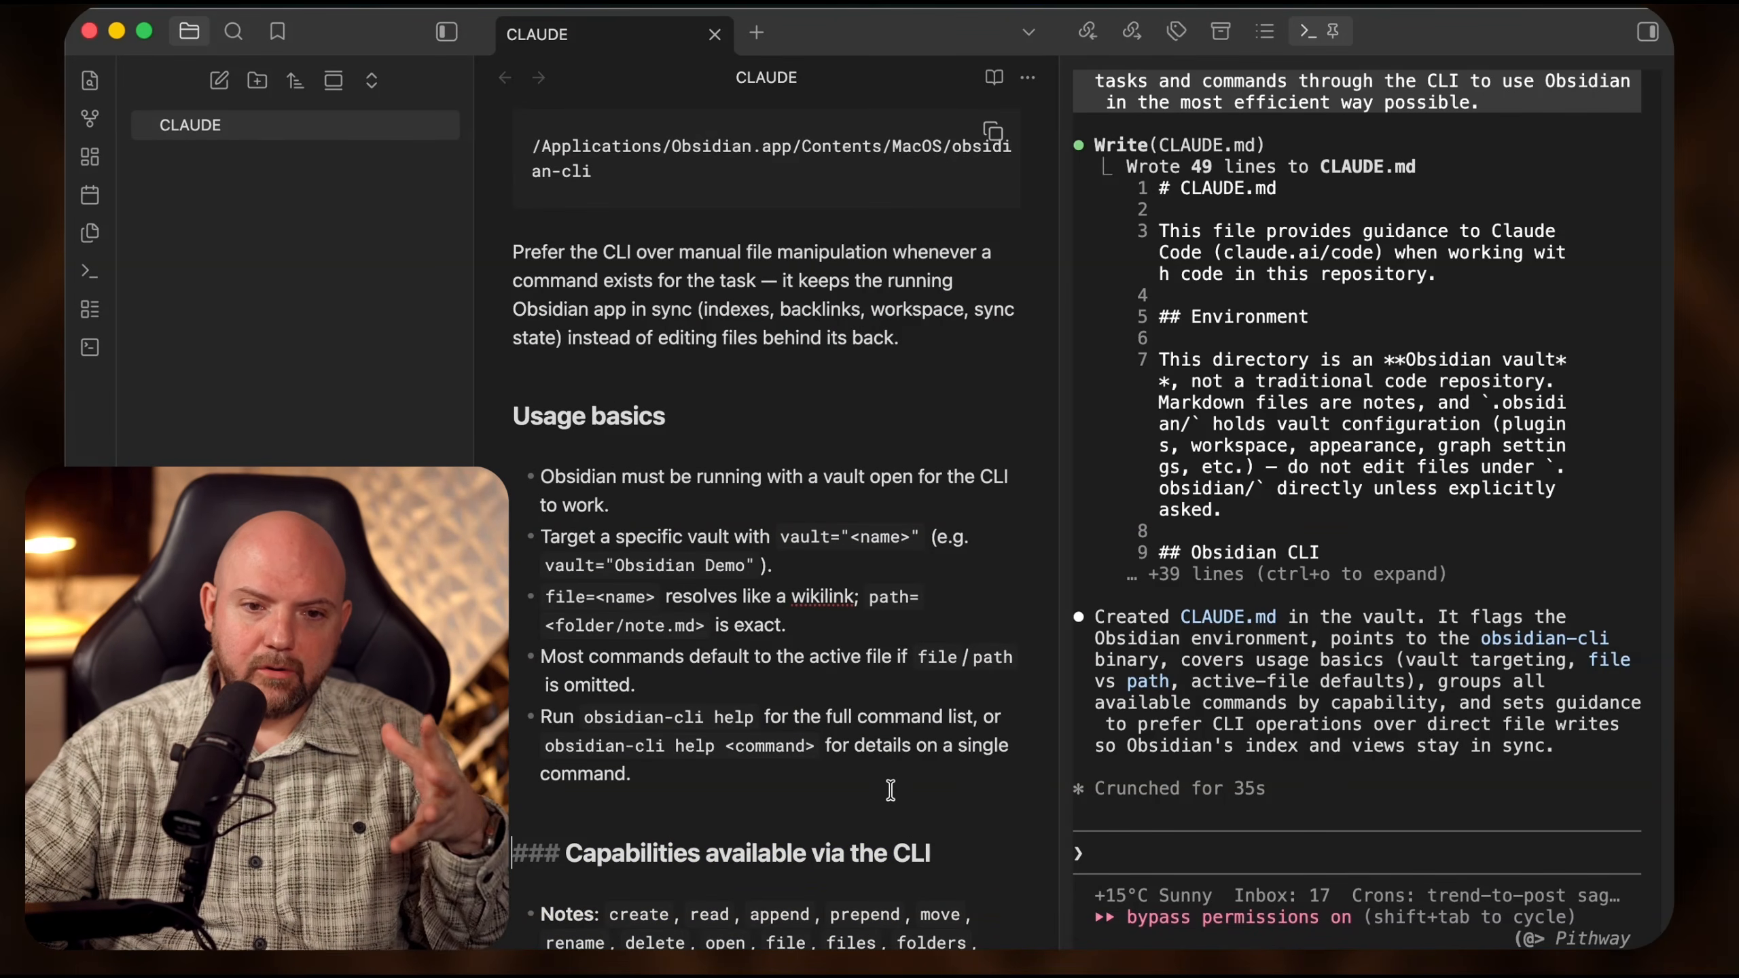
{"action": "scroll", "coordinate": [891, 779], "scroll_direction": "down", "scroll_amount": 8}
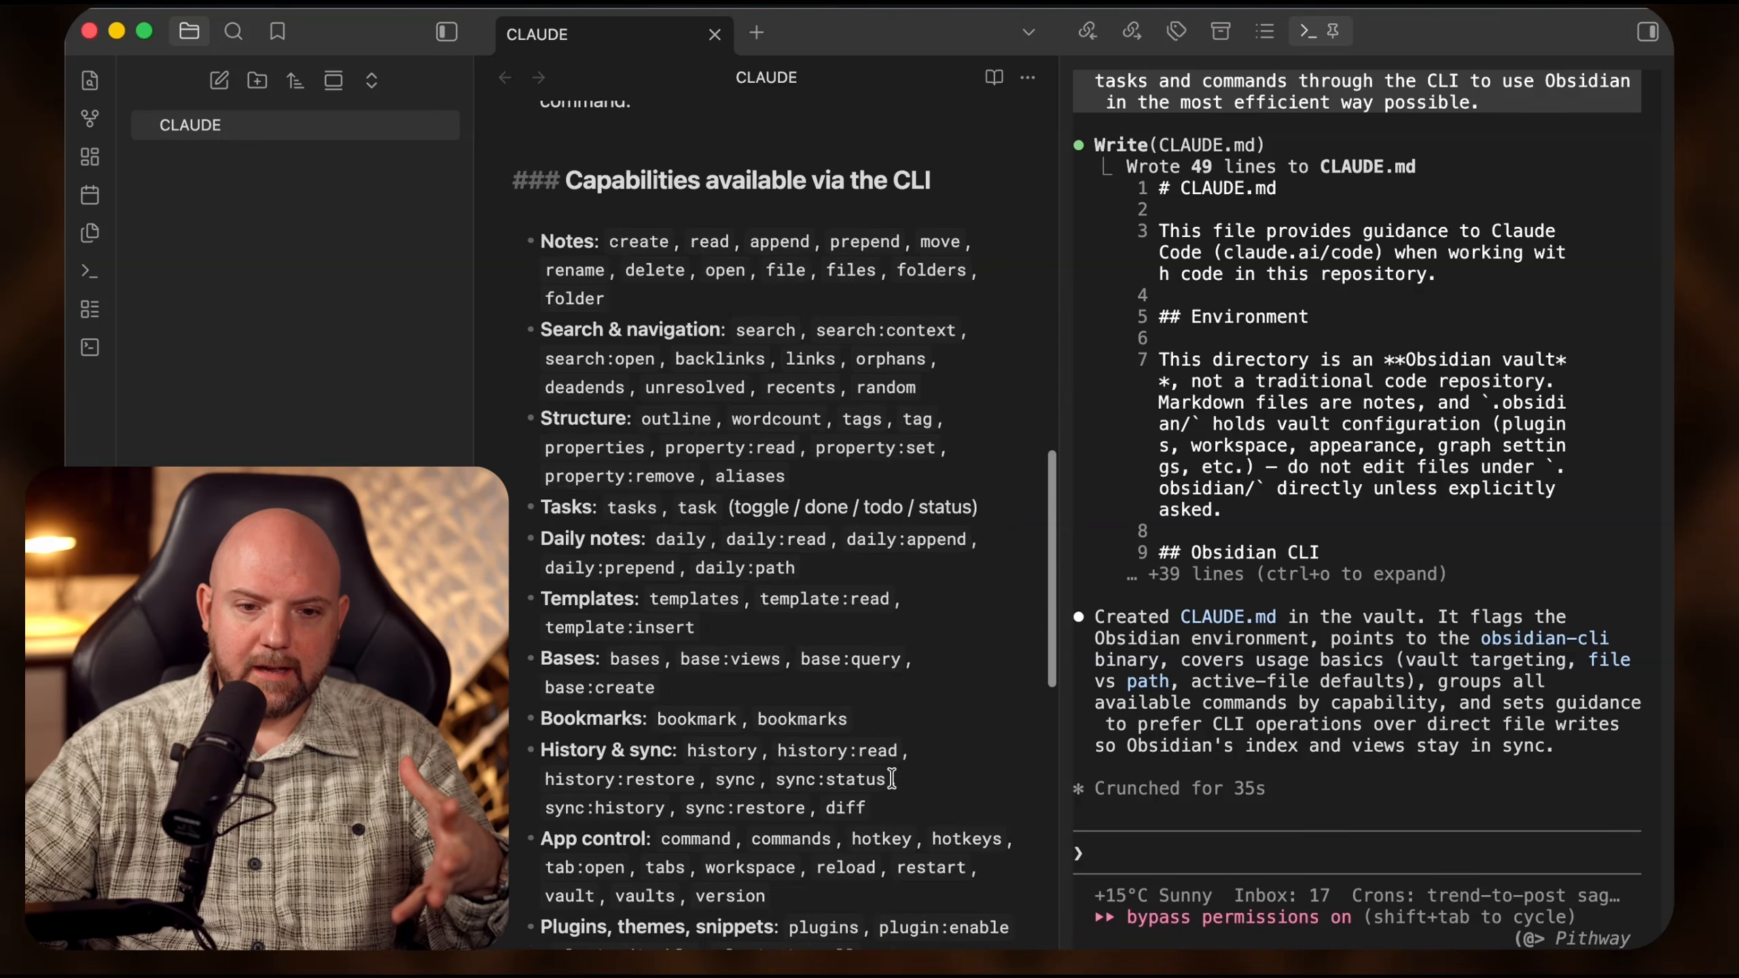
{"action": "scroll", "coordinate": [891, 779], "scroll_direction": "down", "scroll_amount": 2}
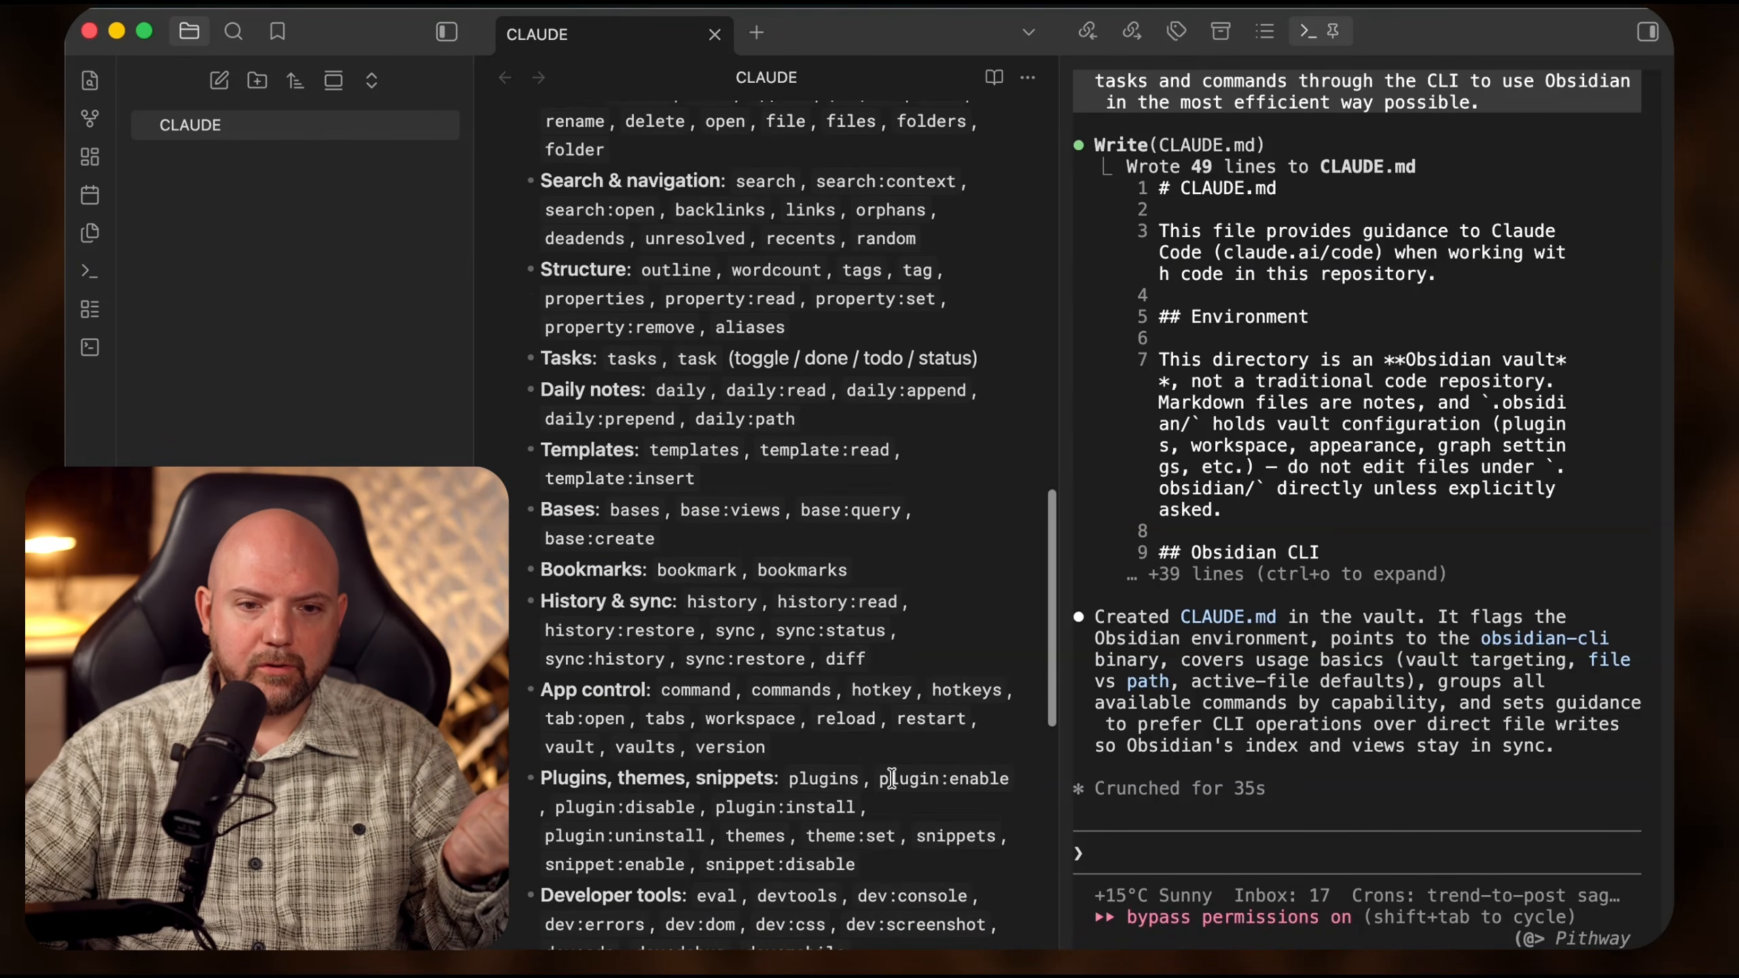
{"action": "scroll", "coordinate": [891, 779], "scroll_direction": "up", "scroll_amount": 1}
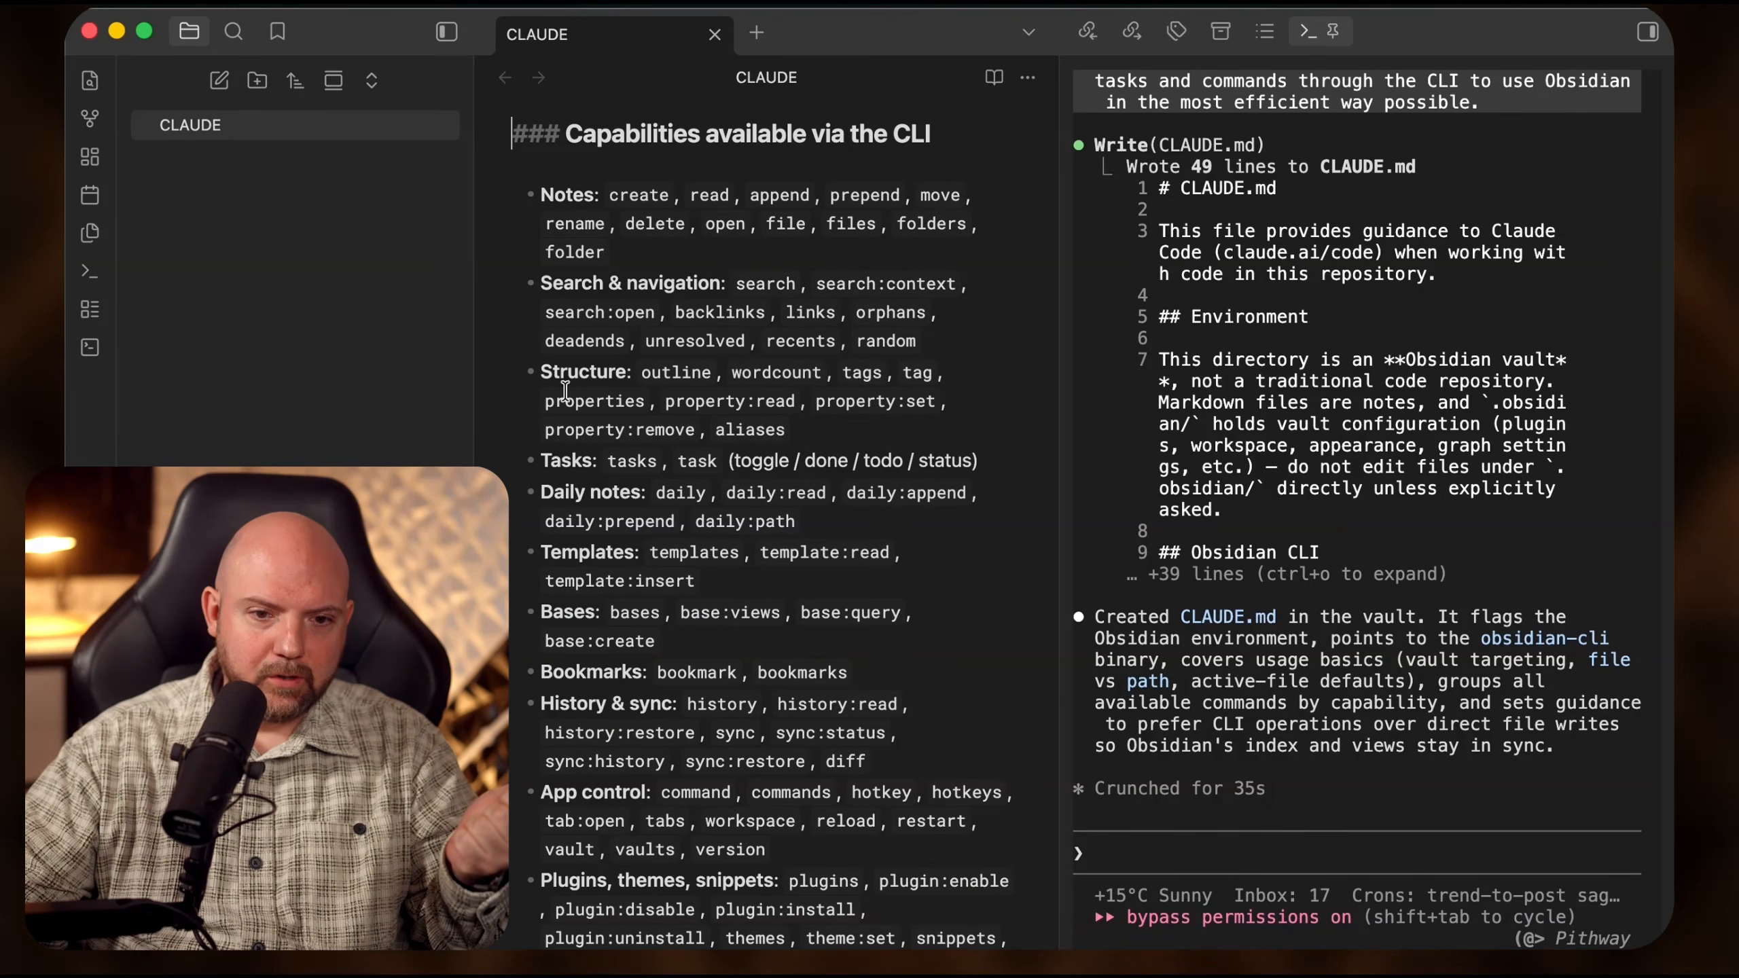
{"action": "scroll", "coordinate": [746, 852], "scroll_direction": "down", "scroll_amount": 1}
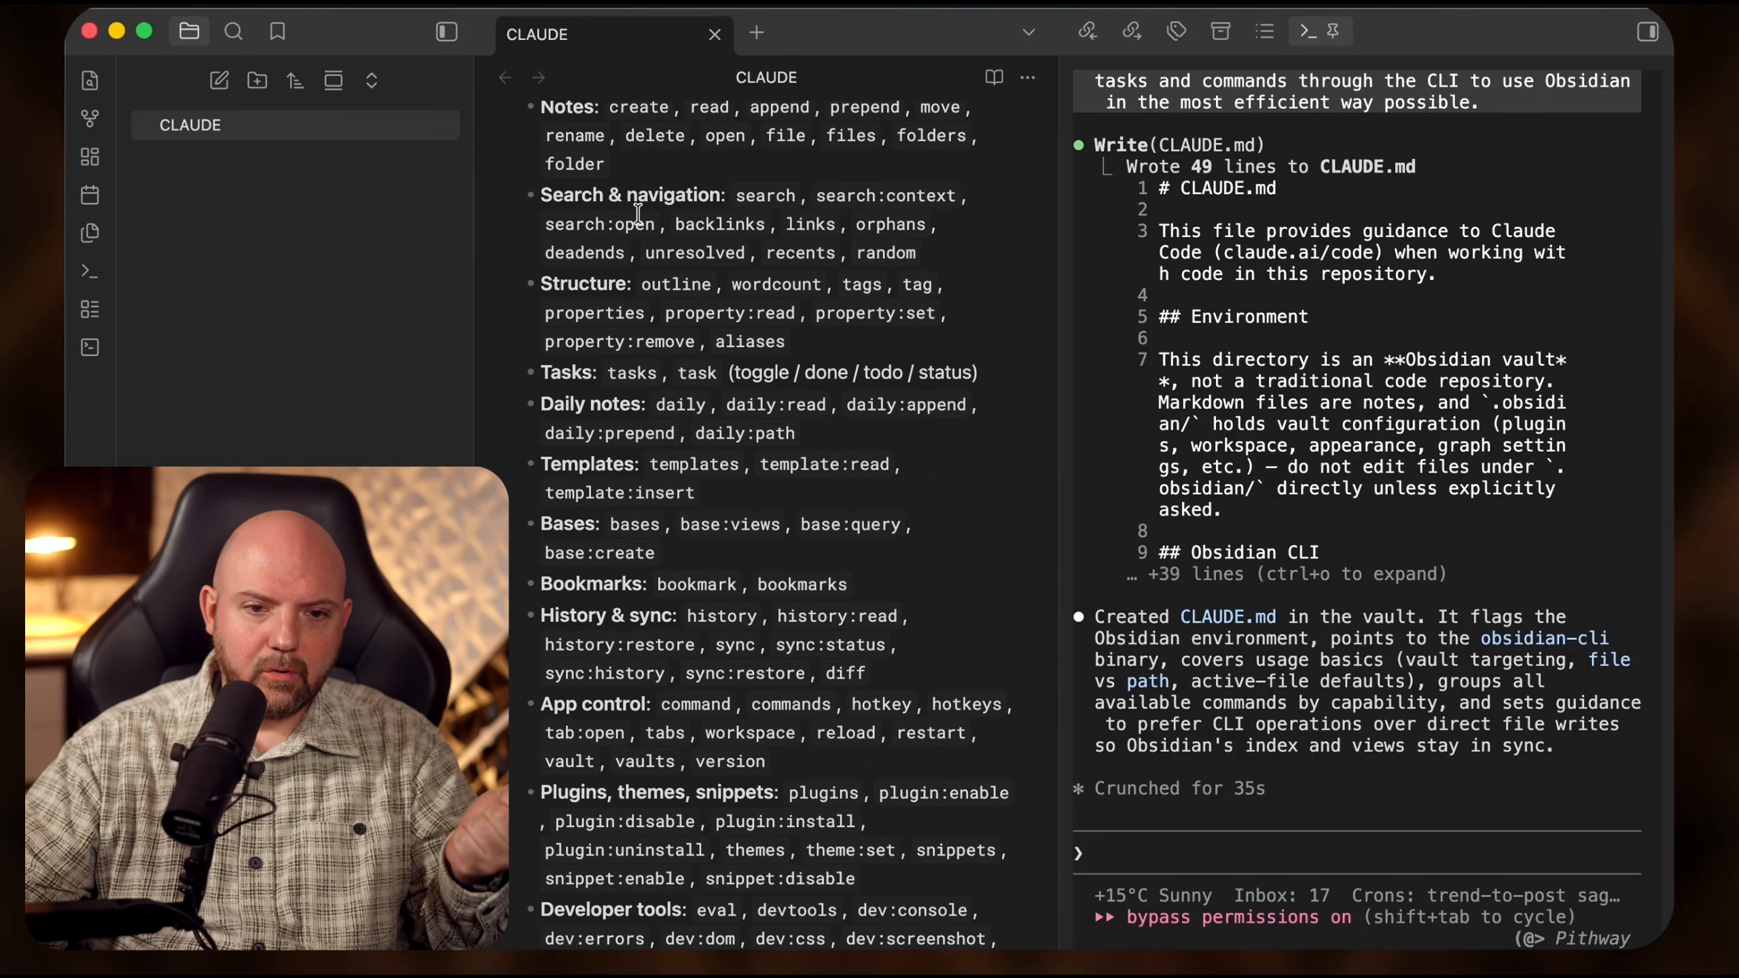
{"action": "scroll", "coordinate": [914, 795], "scroll_direction": "up", "scroll_amount": 4}
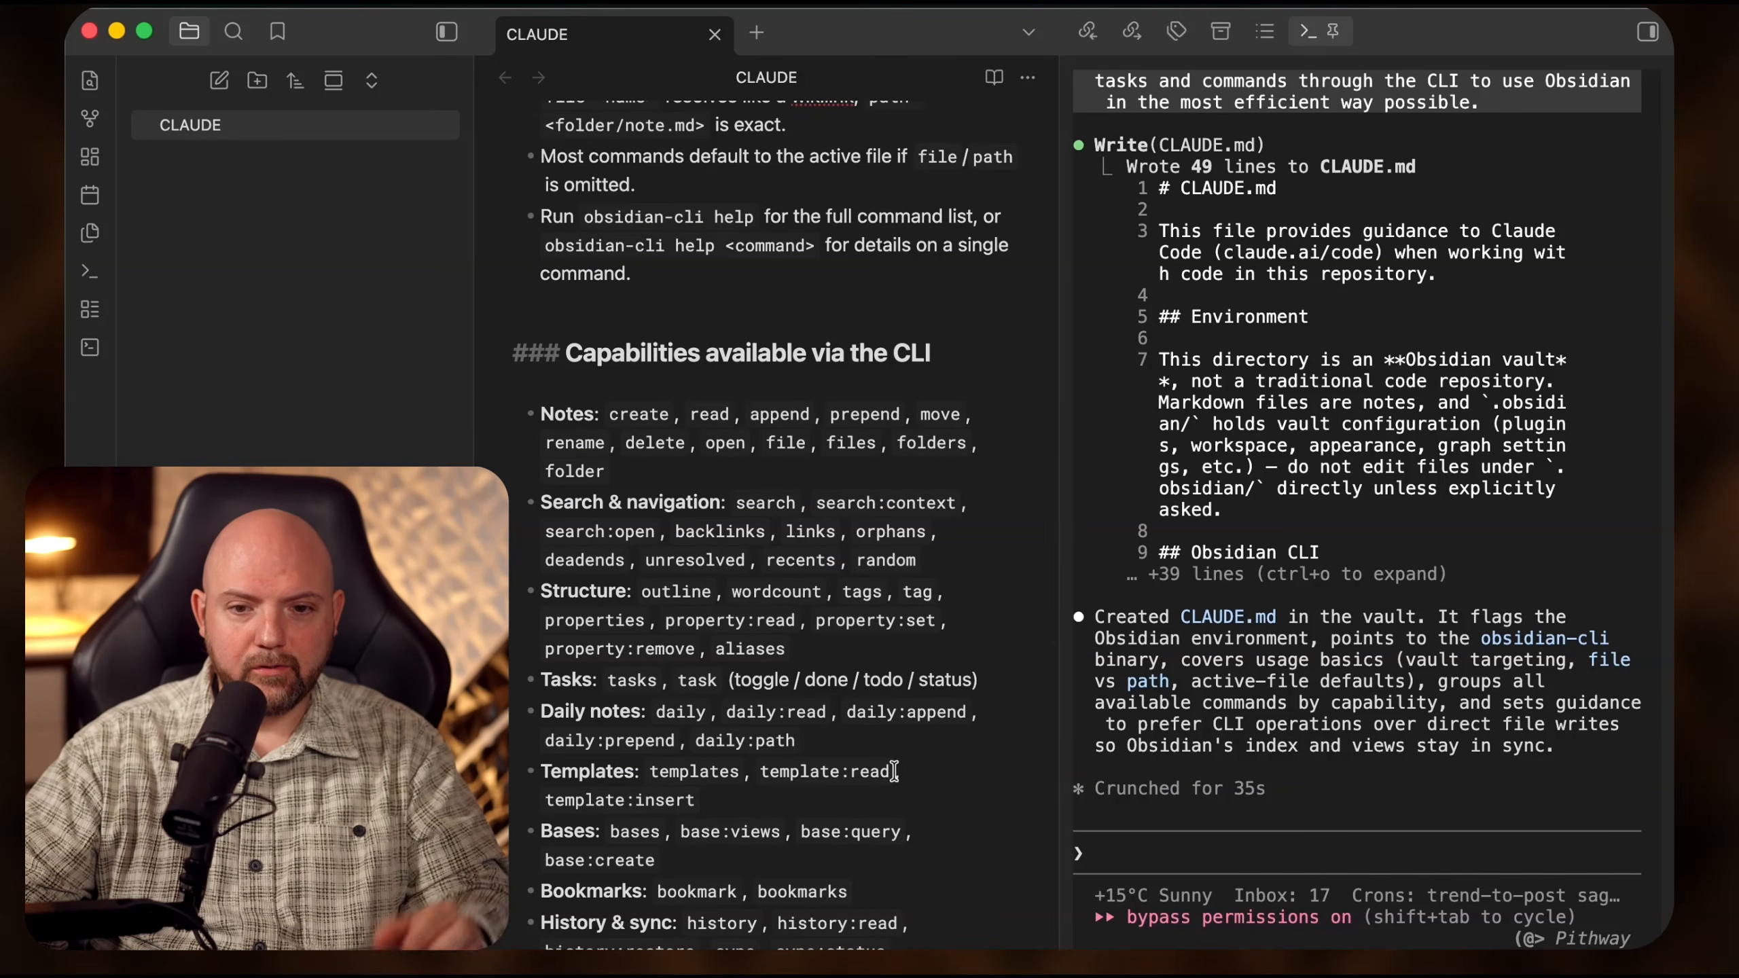
{"action": "scroll", "coordinate": [963, 699], "scroll_direction": "up", "scroll_amount": 10}
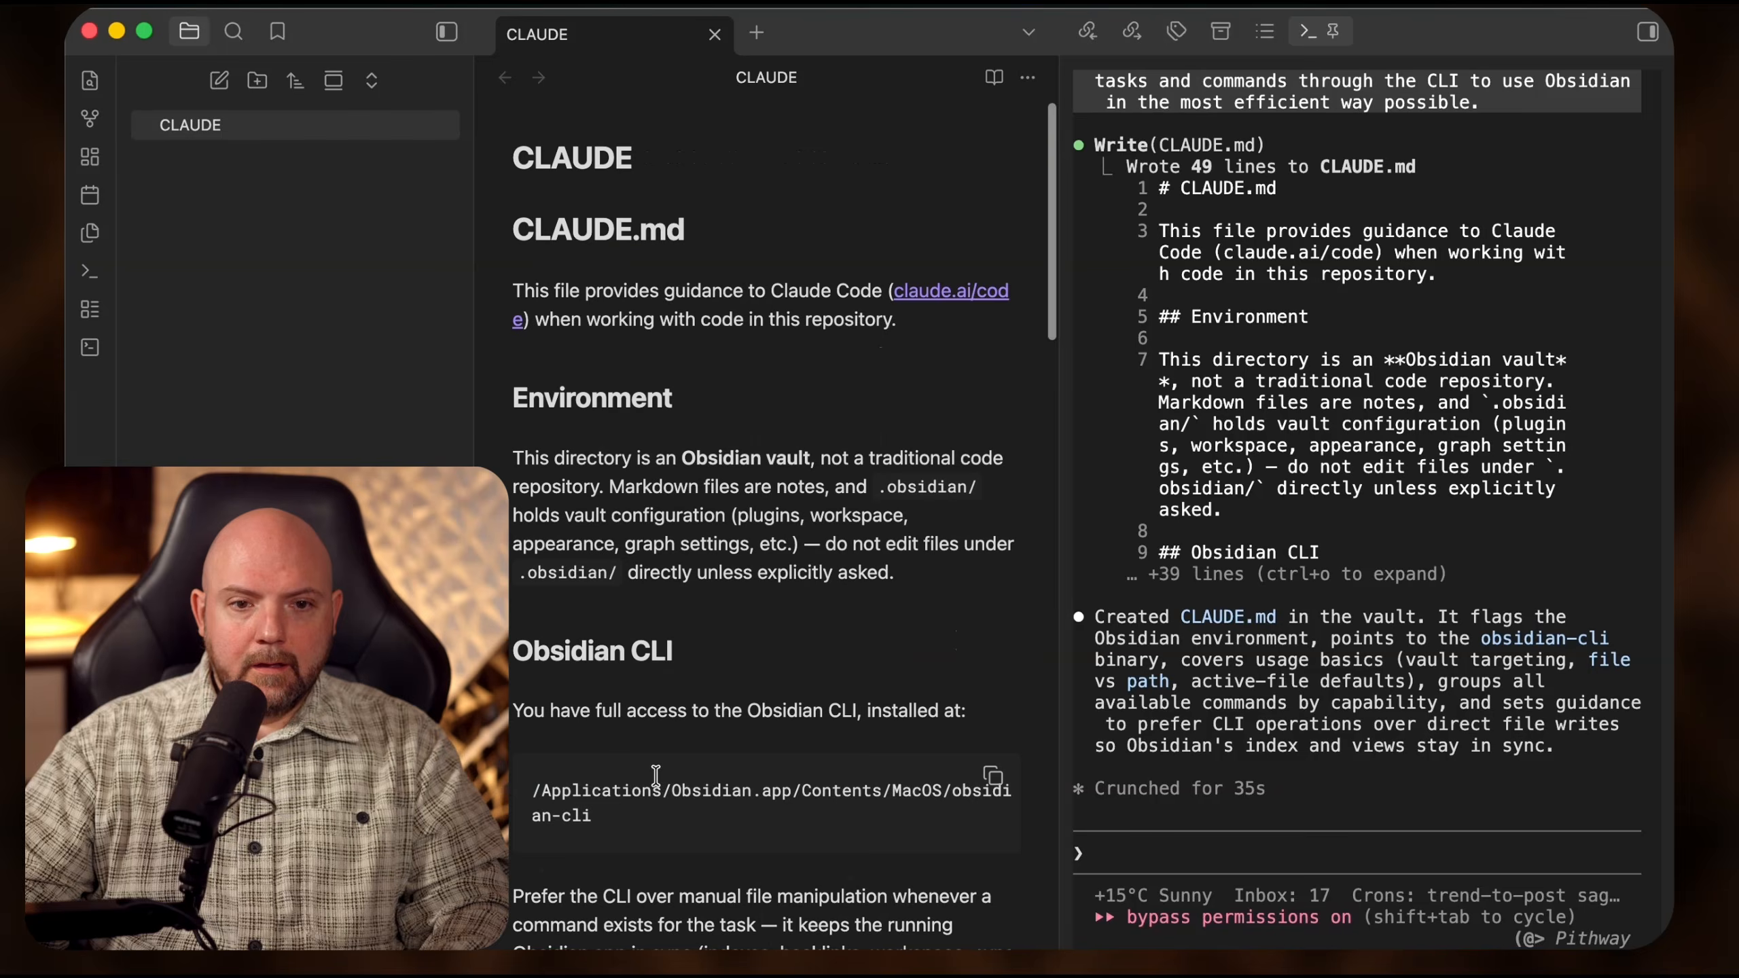
- Close the CLAUDE note and reset the Claude Code conversation with /clear
{"action": "key", "text": "super+w"}
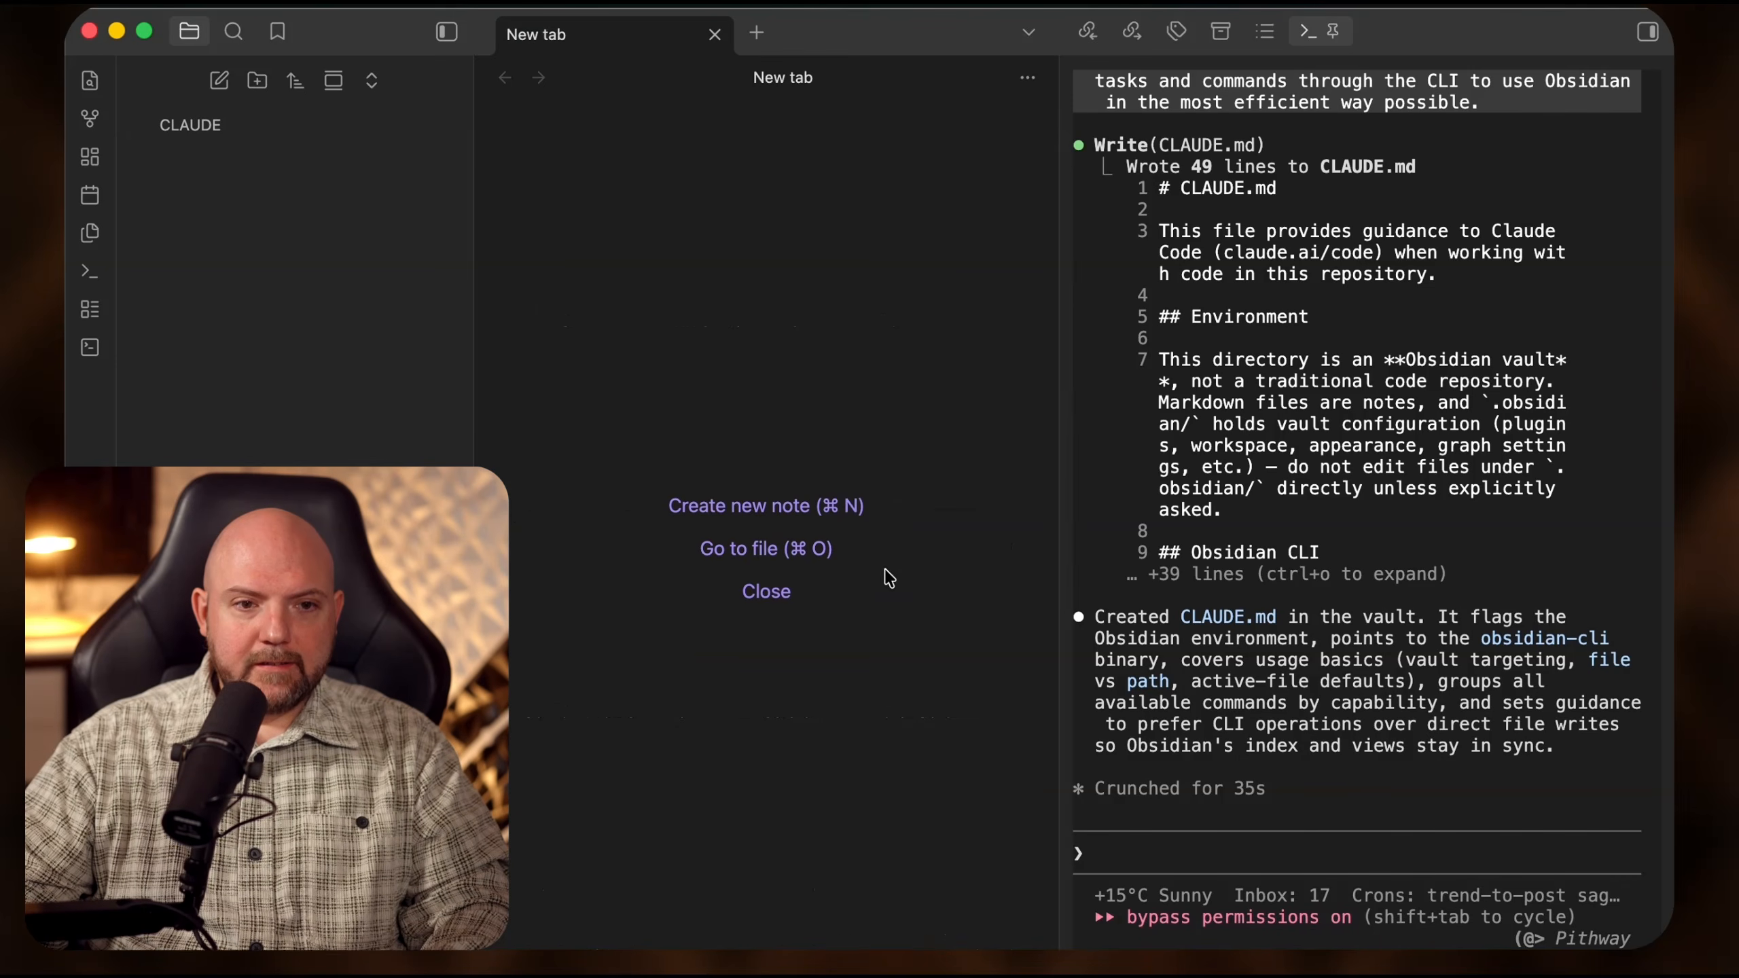
{"action": "left_click", "coordinate": [1540, 754]}
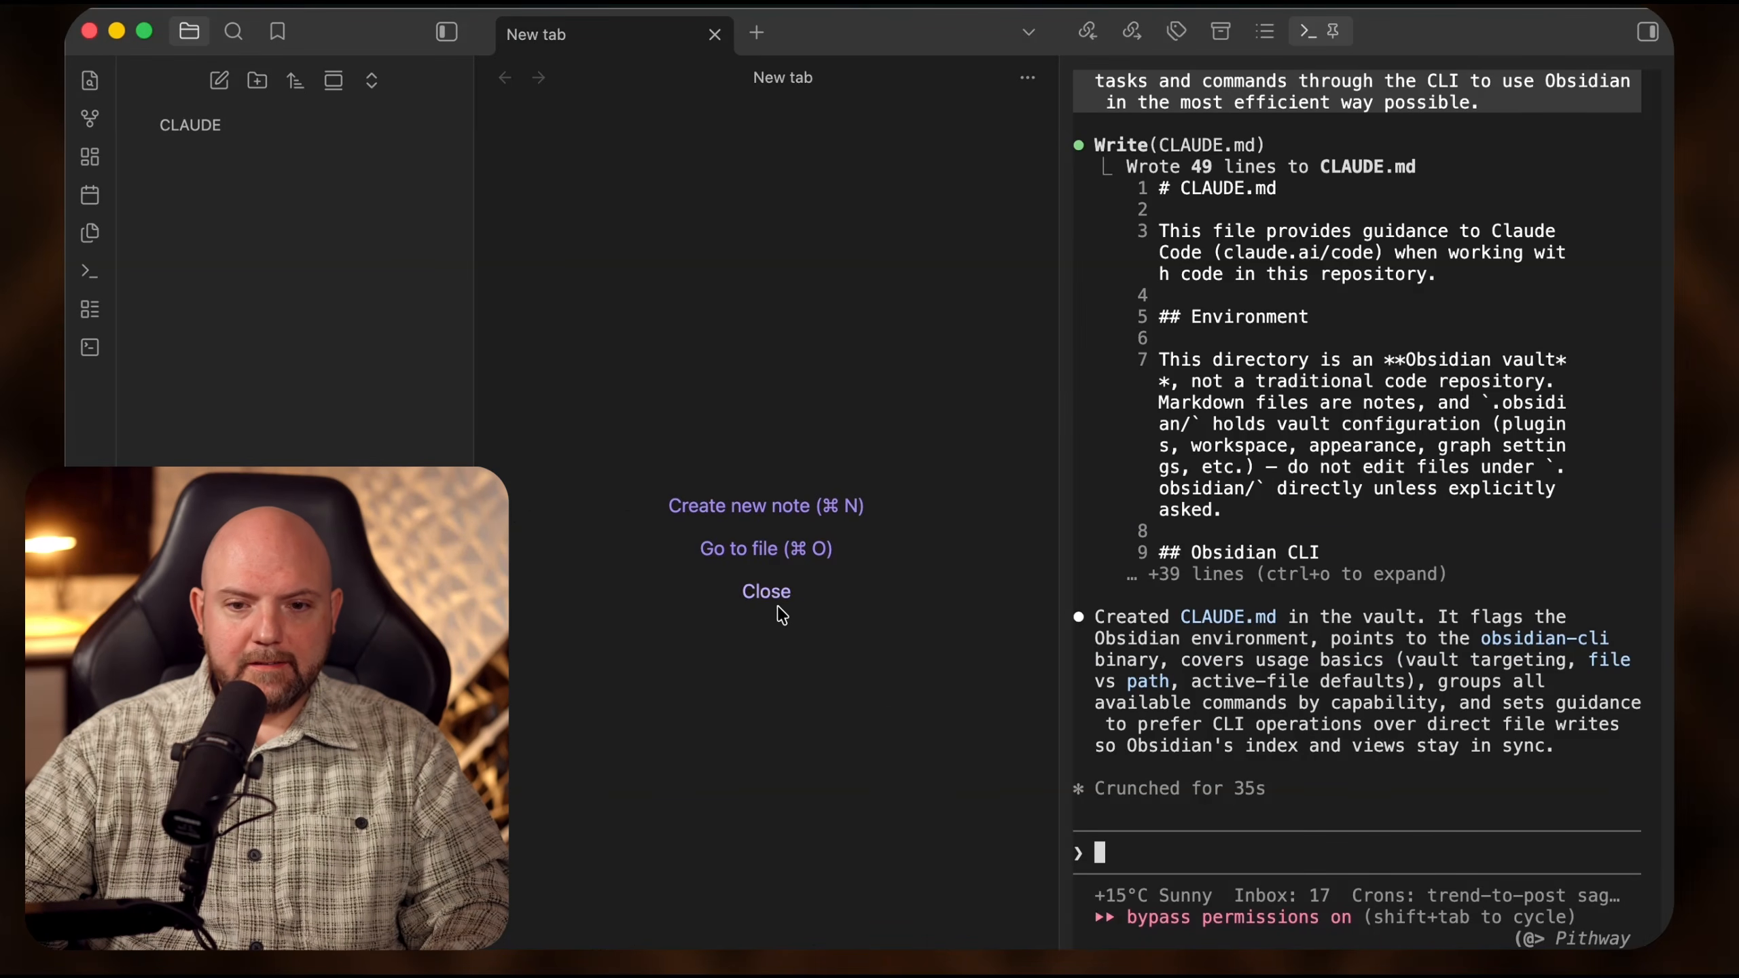
{"action": "type", "text": "/"}
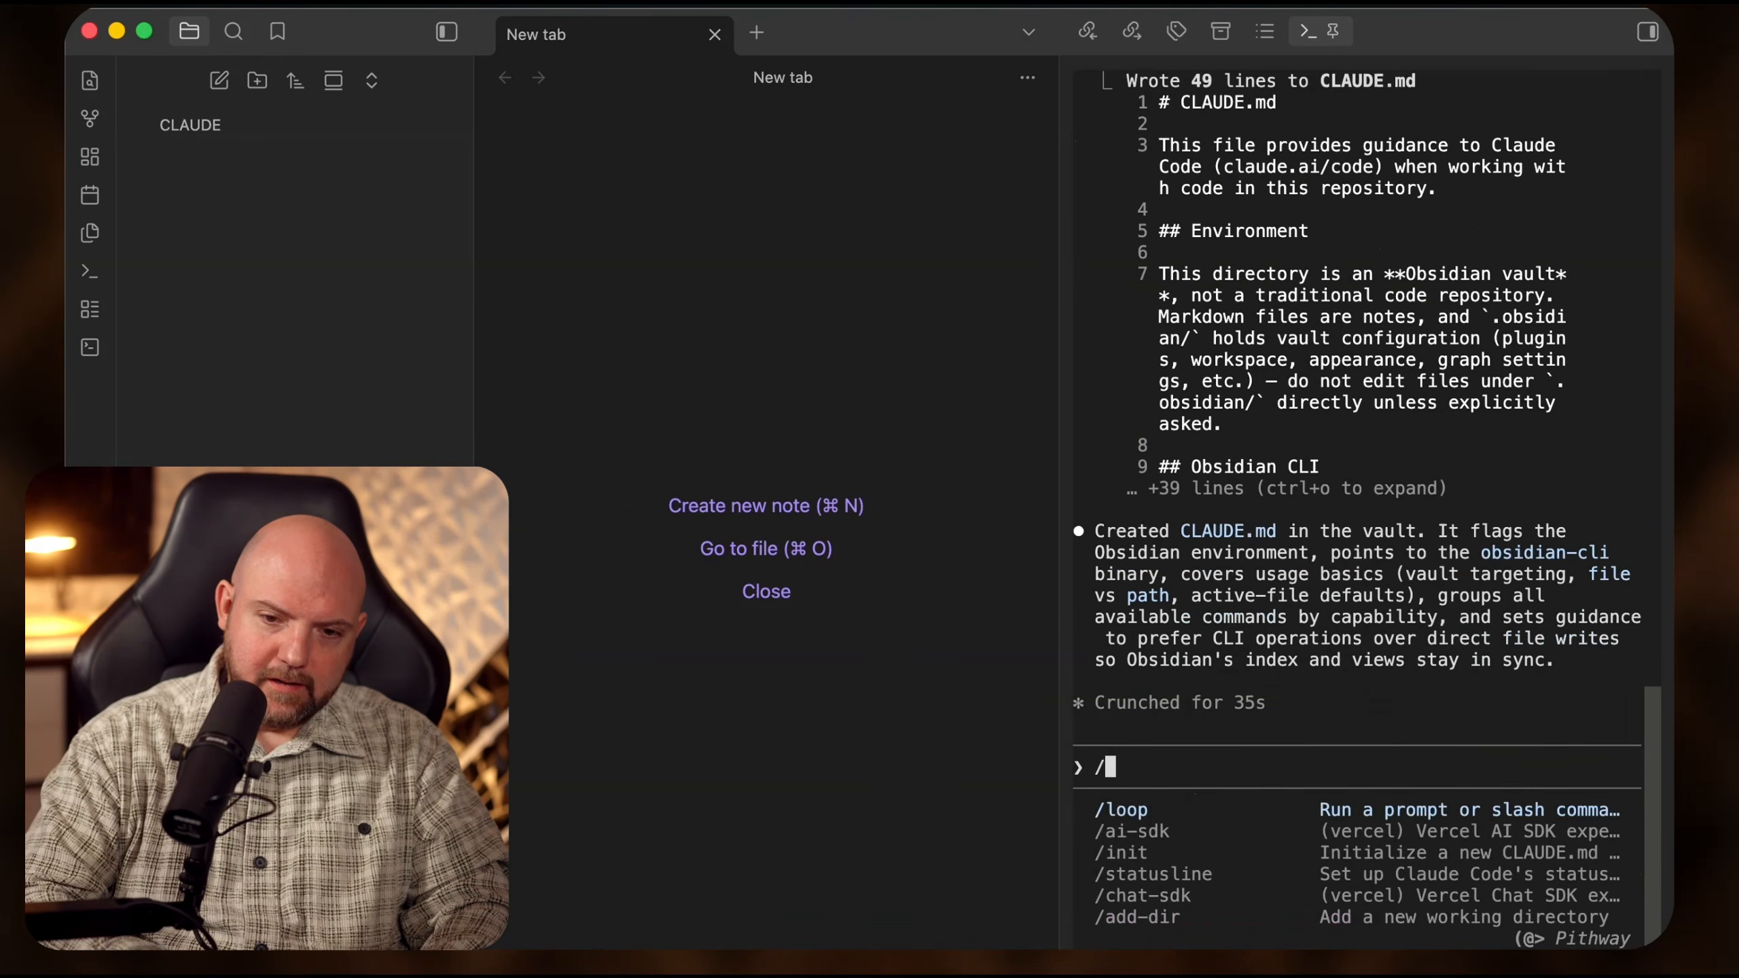
{"action": "type", "text": "clear"}
{"action": "key", "text": "Return"}
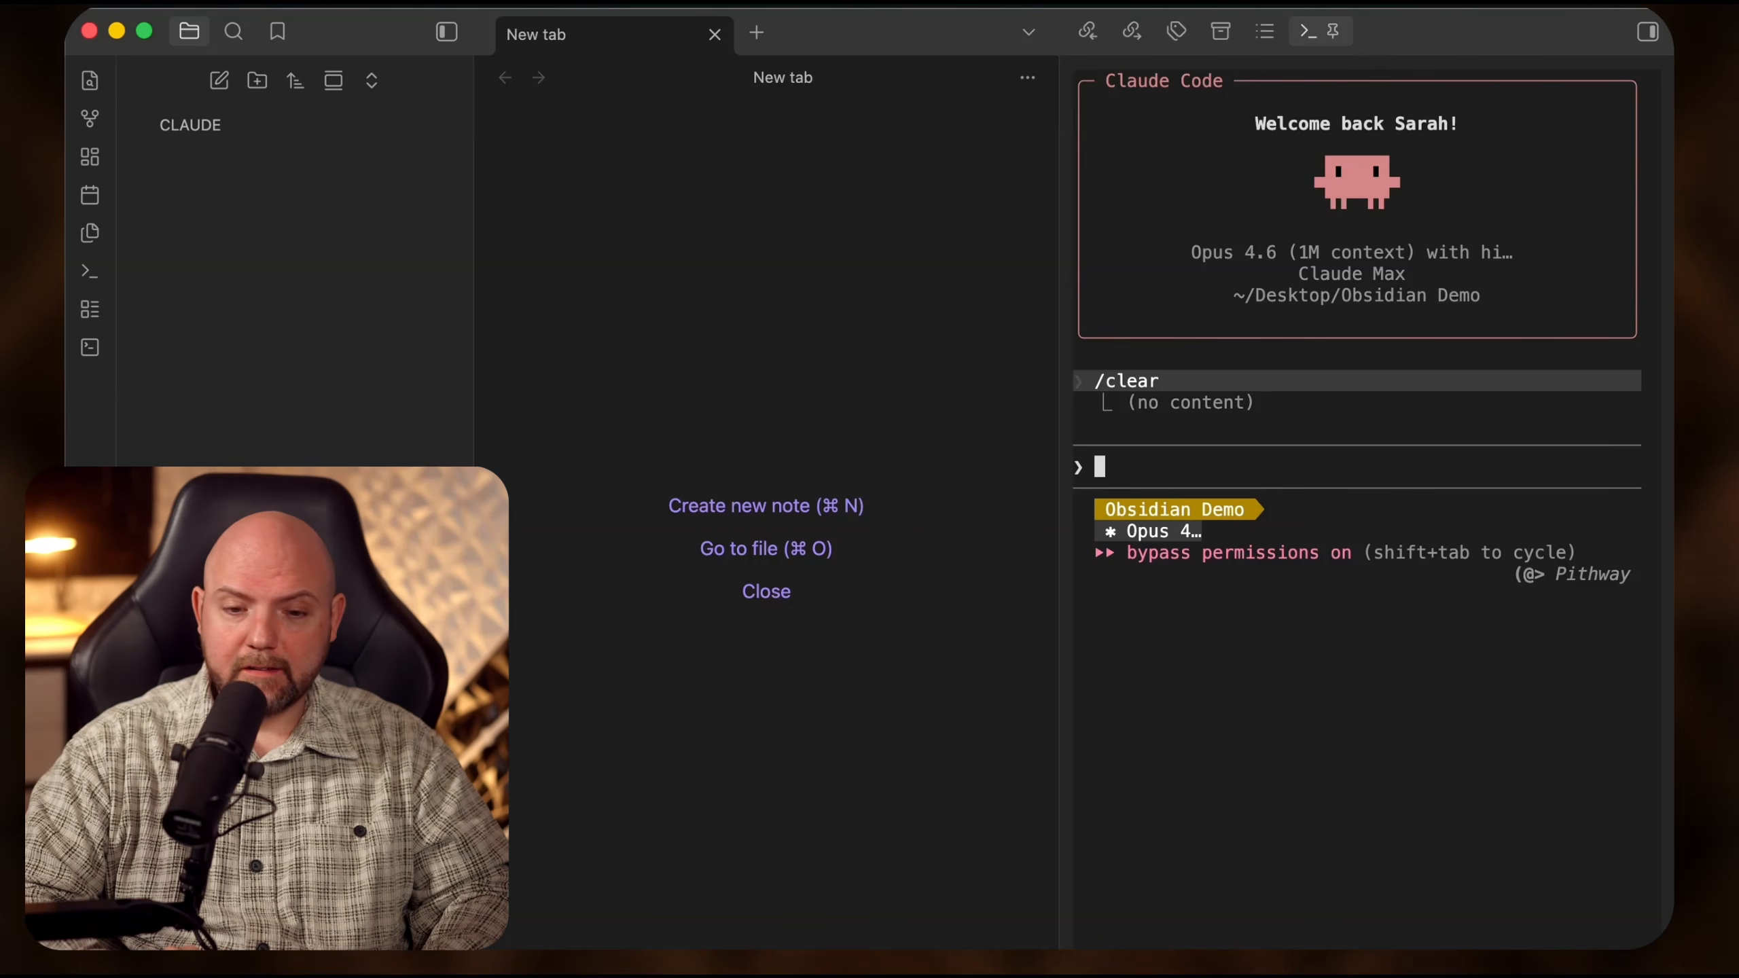
- Ask Claude Code to backfill the last 30 days of daily journal entries about random people and topics, with backlinks between them as a starting point
{"action": "type", "text": "Backfill the daily journal entries for the last 30 days with random entries about different people and different topics. Create backlinks between them so we already have a starting point for our journal."}
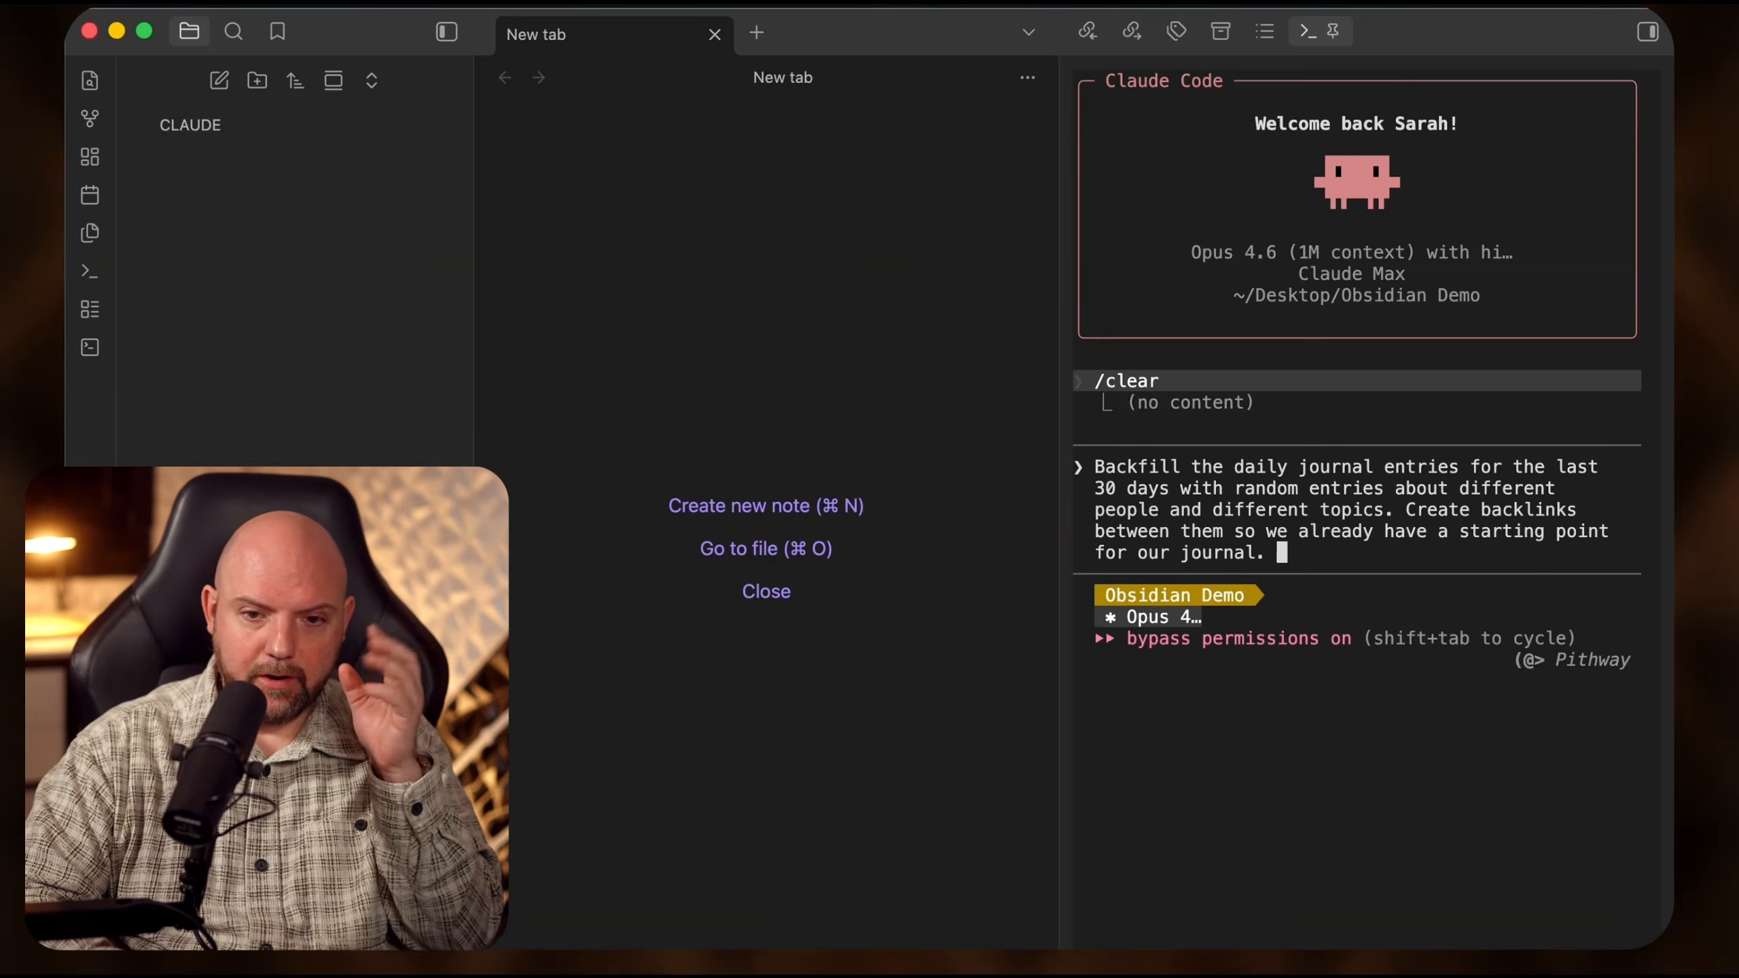
{"action": "key", "text": "Return"}
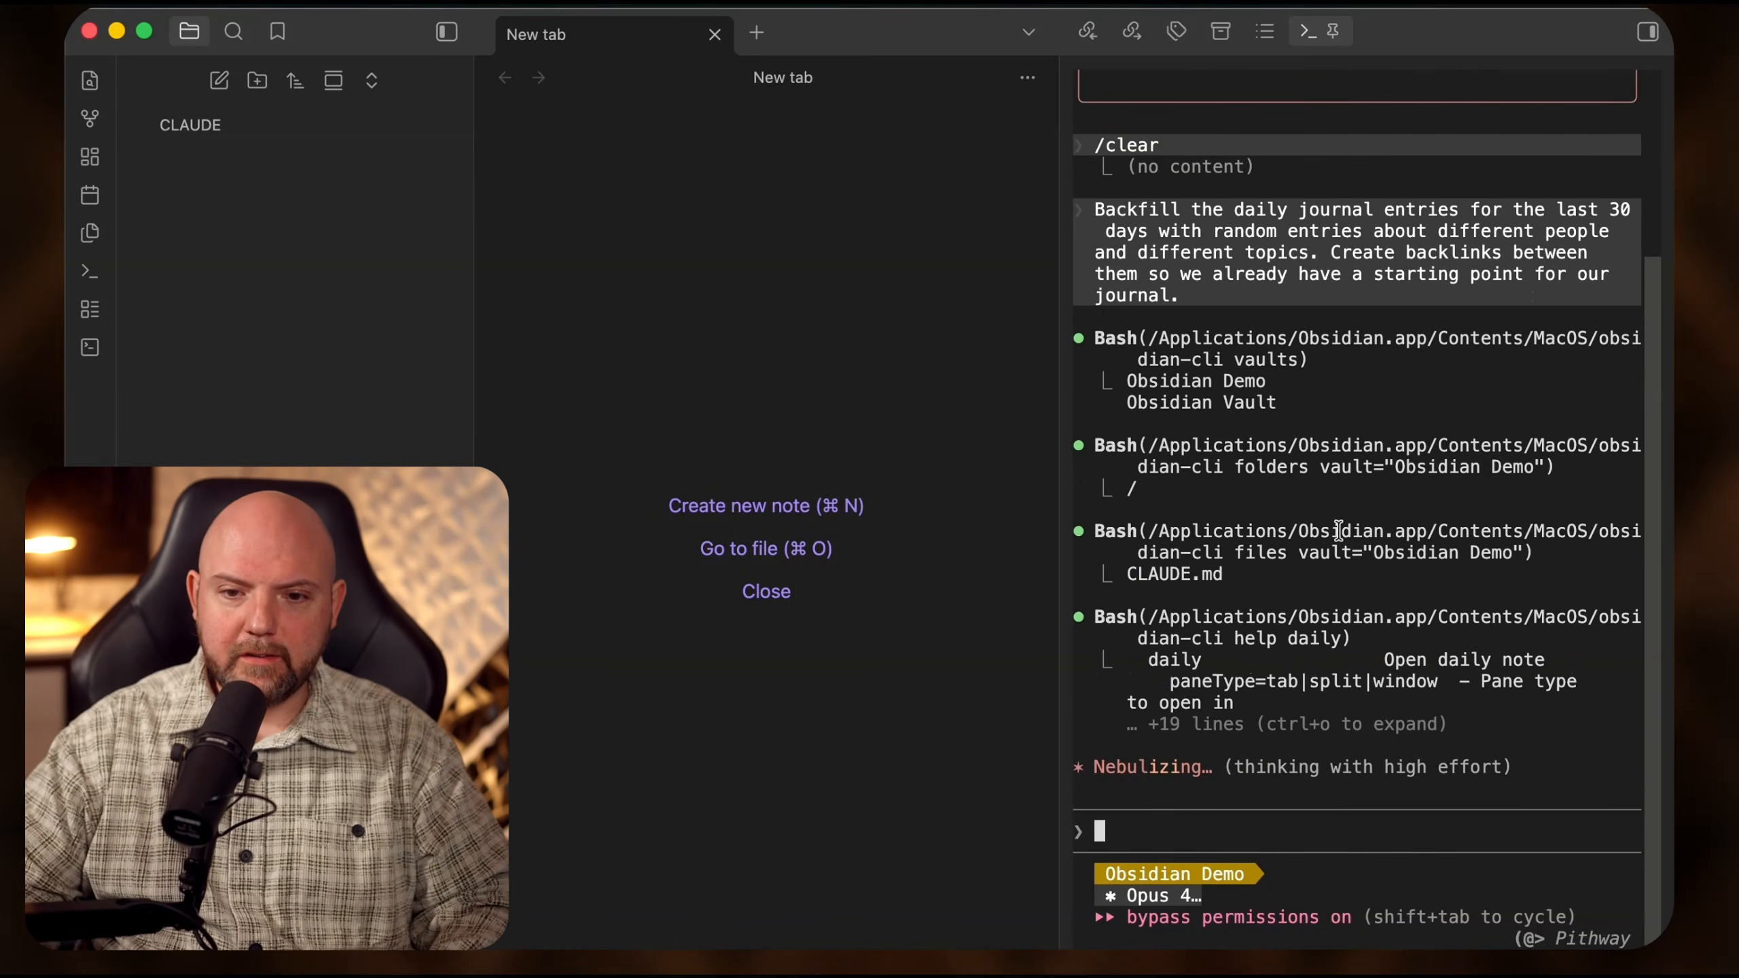
- Widen the terminal pane to read the obsidian-cli commands Claude Code runs, and narrow it again
{"action": "mouse_move", "coordinate": [1191, 445]}
{"action": "left_mouse_down"}
{"action": "mouse_move", "coordinate": [1616, 446]}
{"action": "mouse_move", "coordinate": [1212, 463]}
{"action": "left_mouse_up"}
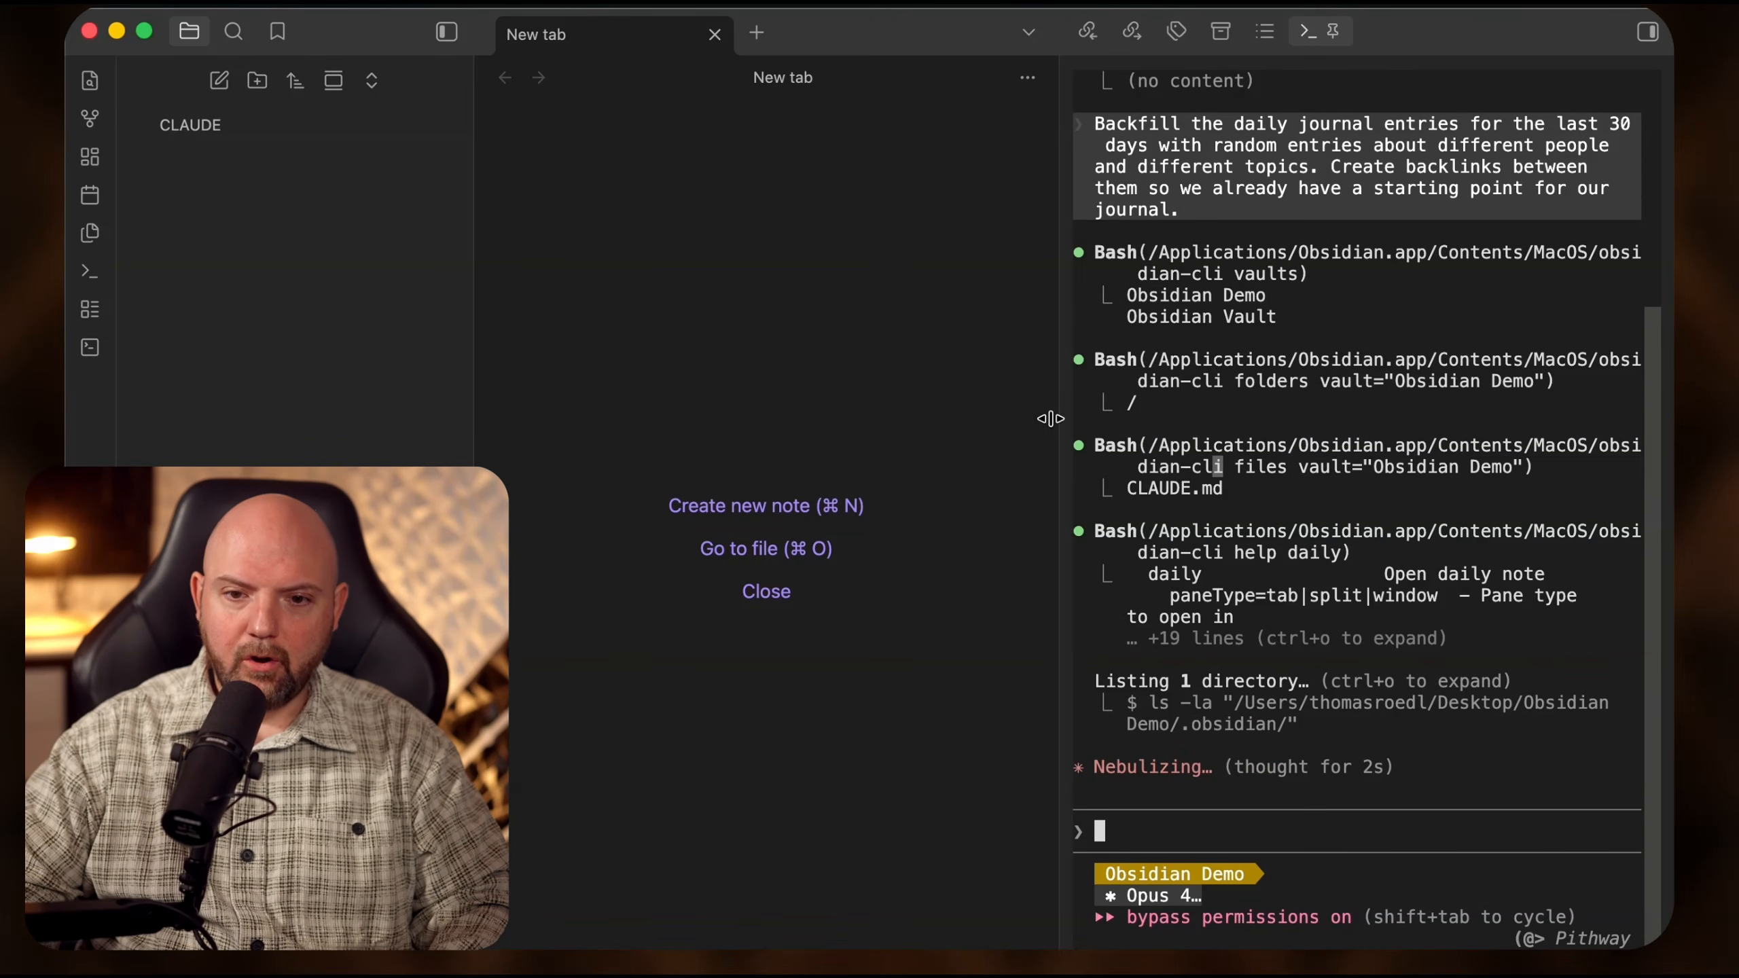
{"action": "left_click_drag", "start_coordinate": [1065, 376], "coordinate": [840, 376]}
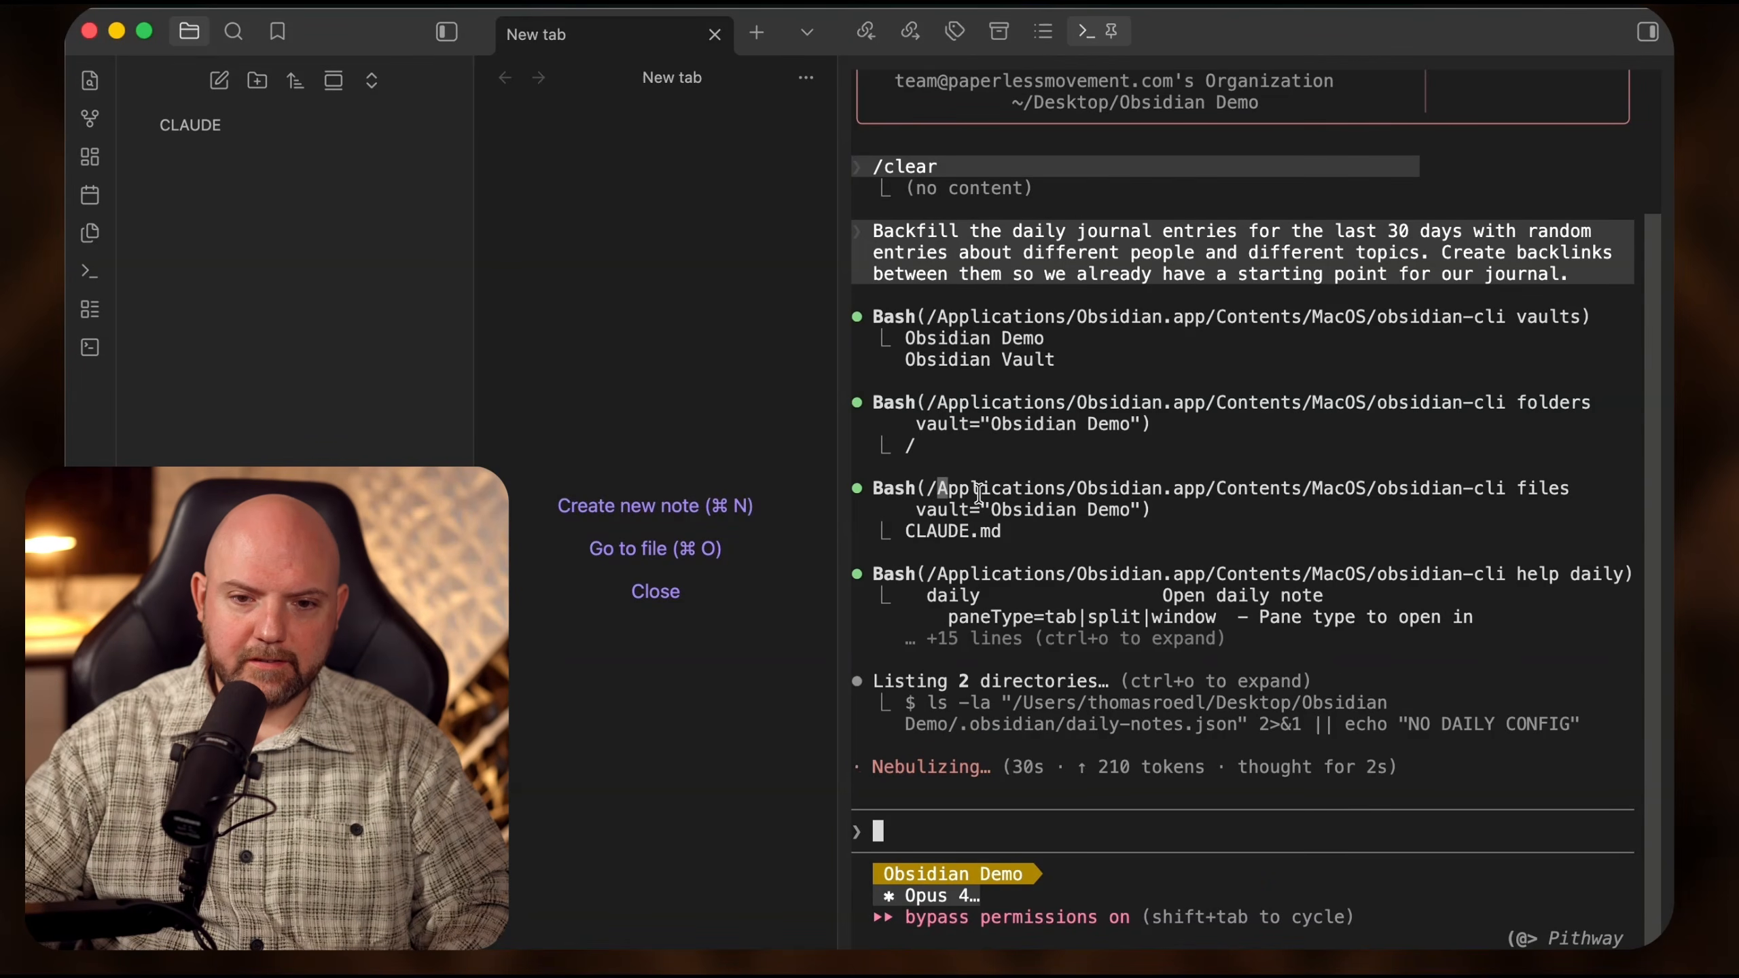
{"action": "left_click_drag", "start_coordinate": [936, 487], "coordinate": [1096, 506]}
{"action": "left_click_drag", "start_coordinate": [1345, 404], "coordinate": [1543, 405]}
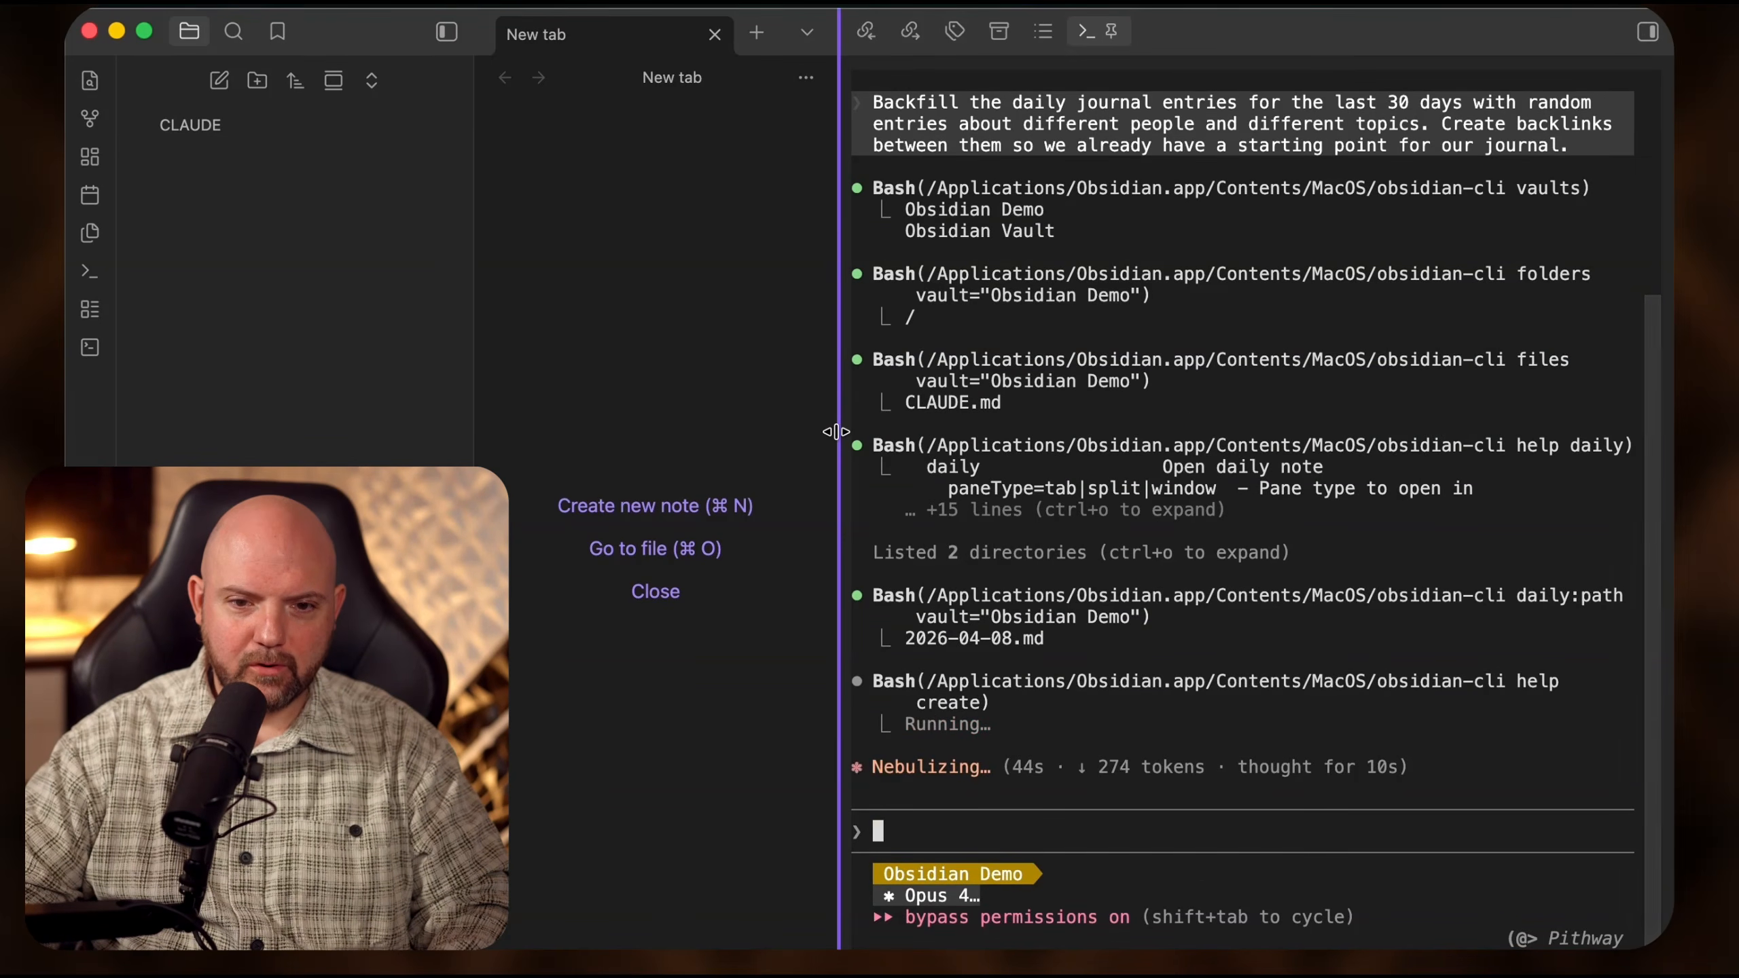
{"action": "left_click_drag", "start_coordinate": [839, 430], "coordinate": [1127, 457]}
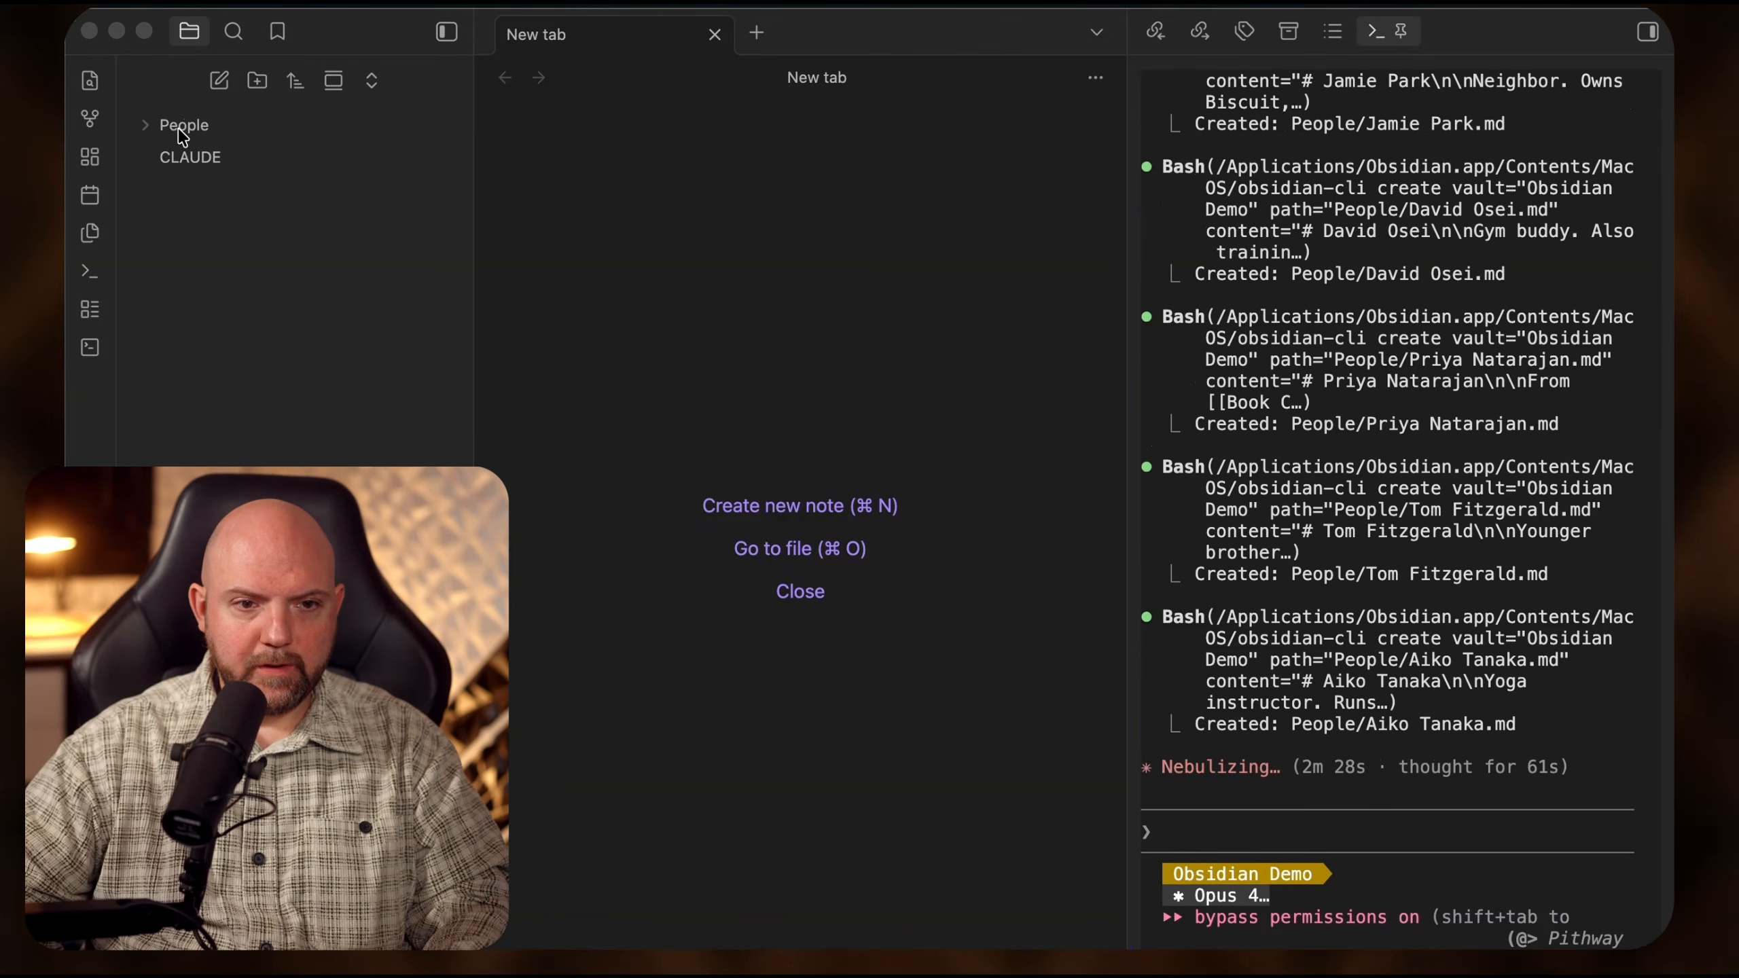
- Expand the People folder, look through several of the generated person notes, and collapse the folder
{"action": "left_click", "coordinate": [145, 126]}
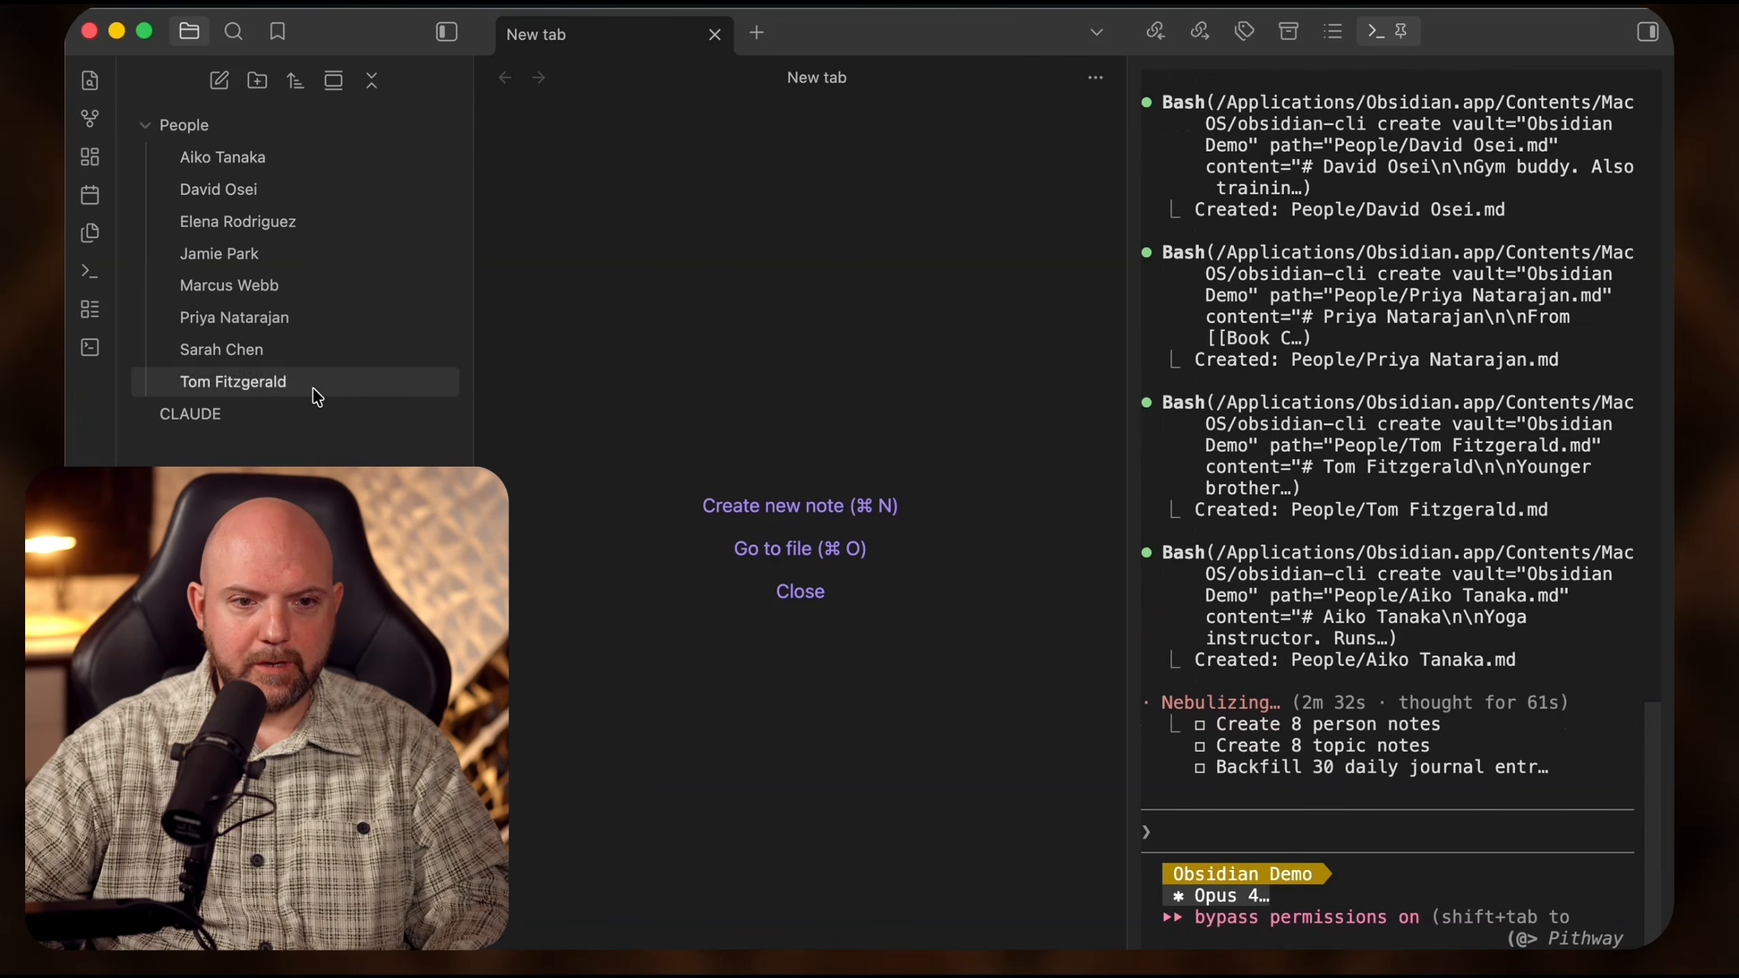
{"action": "left_click", "coordinate": [327, 205]}
{"action": "left_click", "coordinate": [327, 231]}
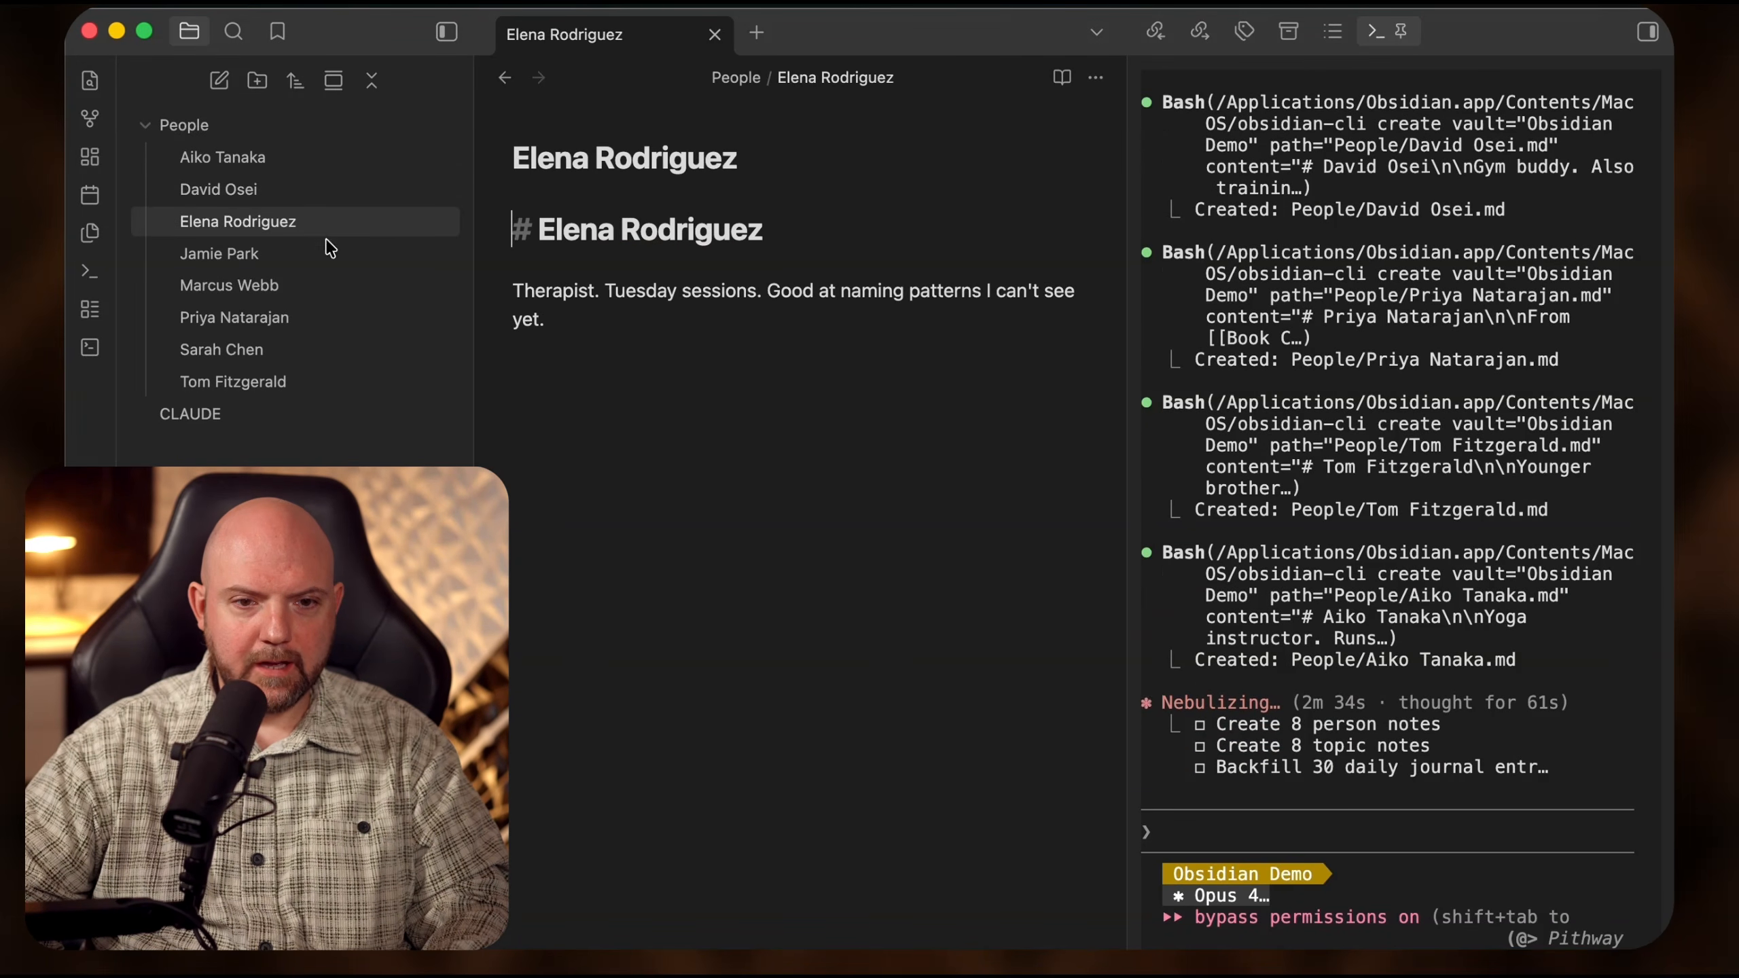
{"action": "left_click", "coordinate": [283, 259]}
{"action": "left_click", "coordinate": [311, 318]}
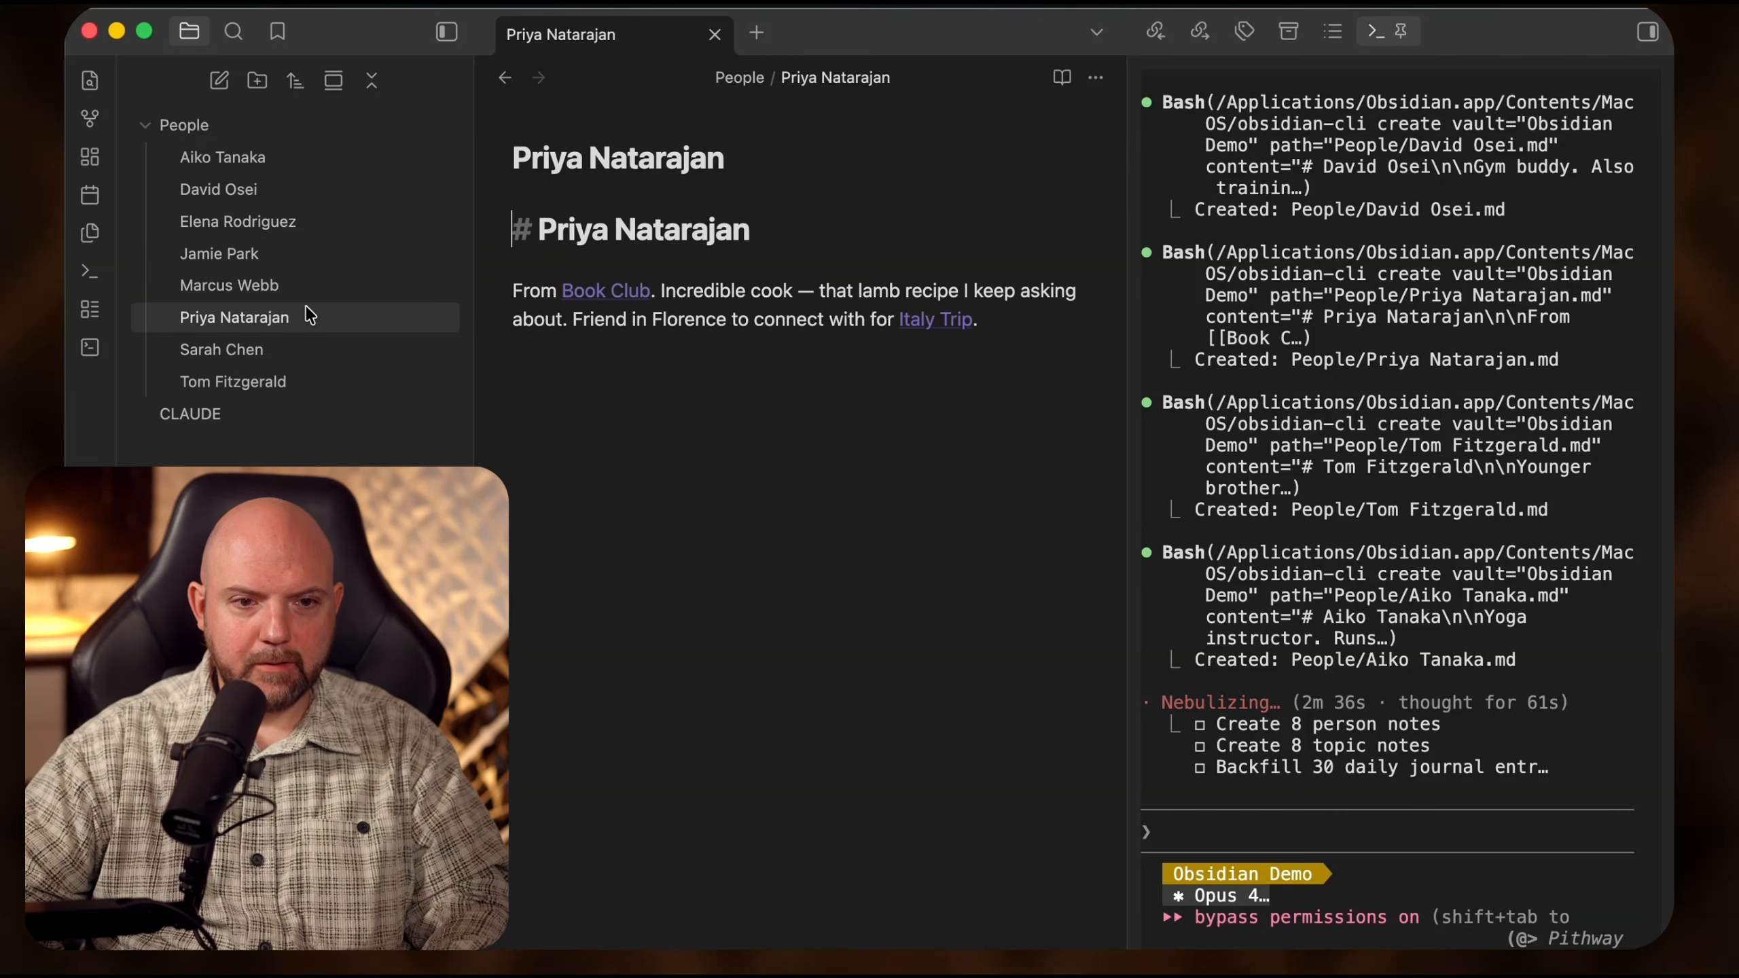
{"action": "left_click", "coordinate": [274, 349]}
{"action": "left_click", "coordinate": [184, 125]}
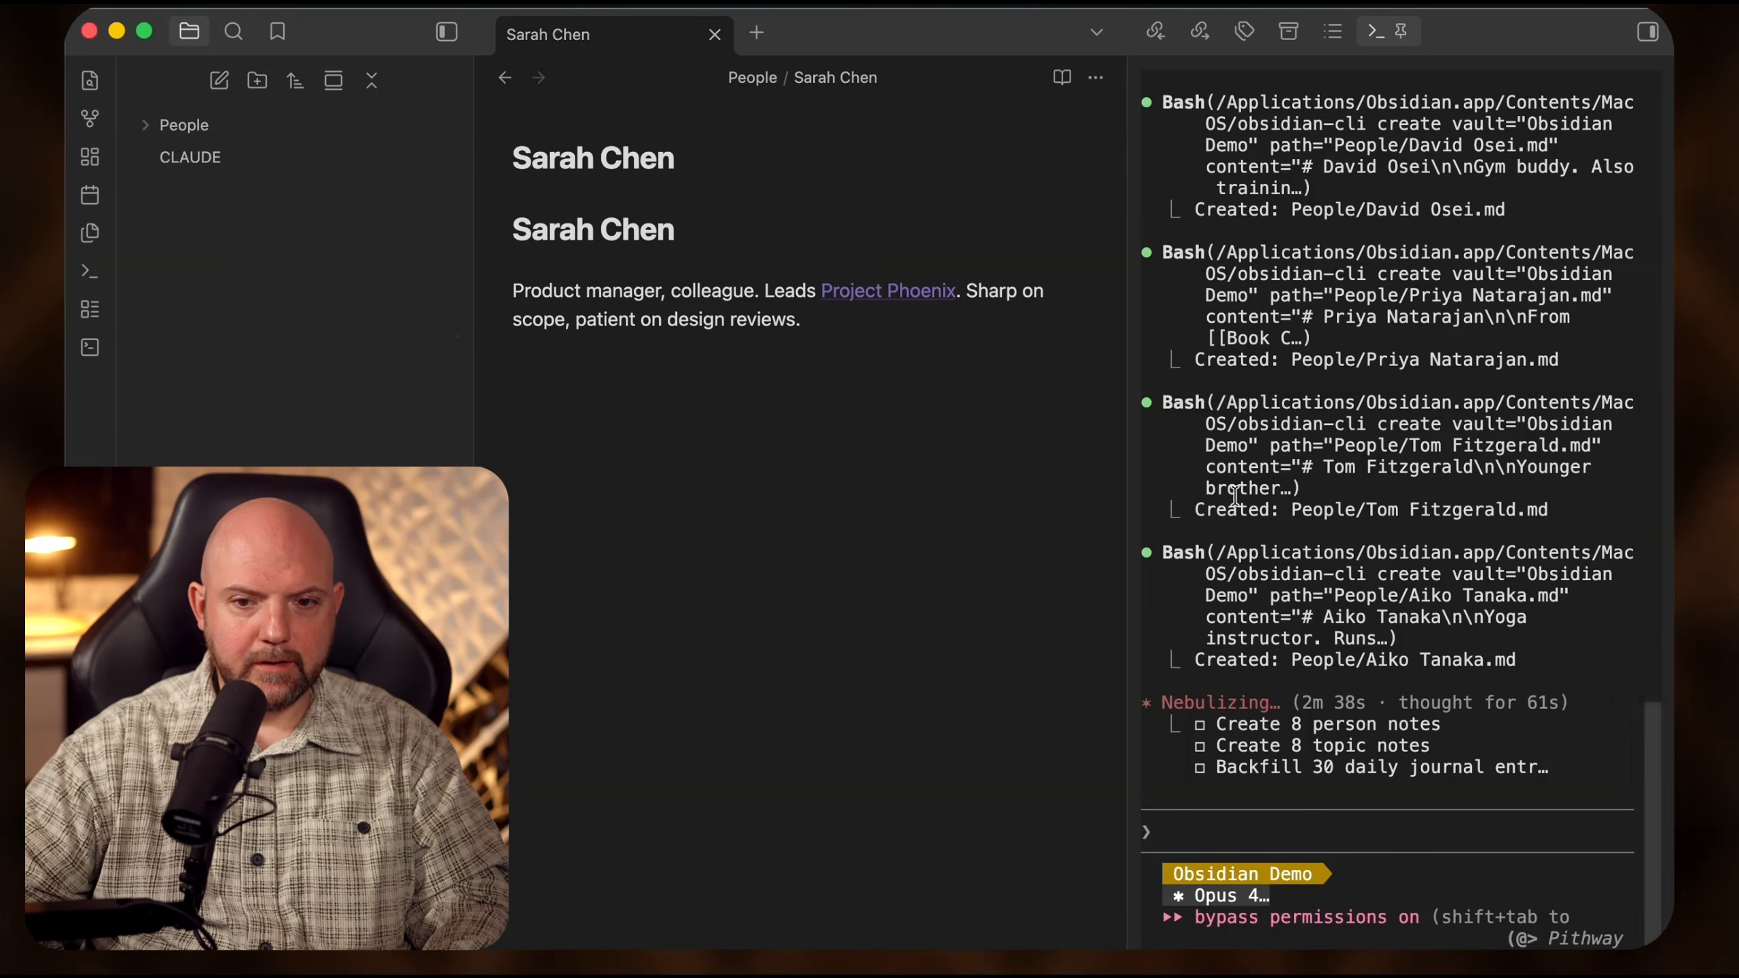
{"action": "left_click", "coordinate": [1328, 520]}
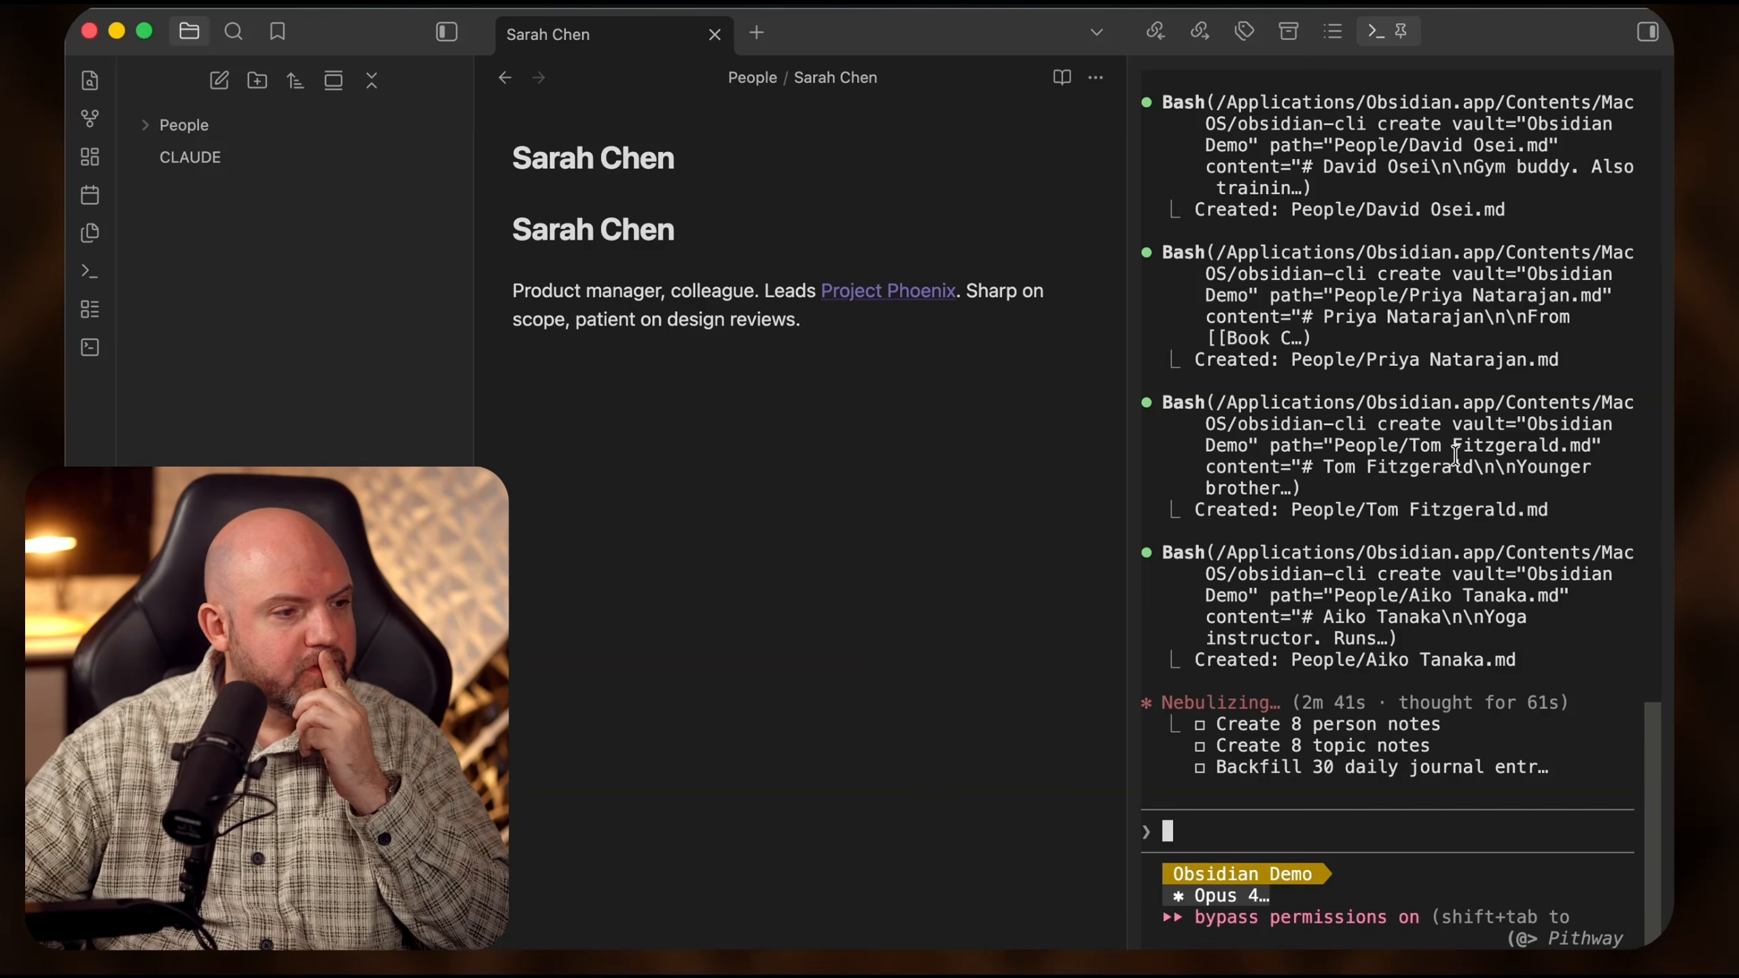
- Open the Book Club note from the Topics folder and turn on Backlinks in document
{"action": "left_click", "coordinate": [329, 159]}
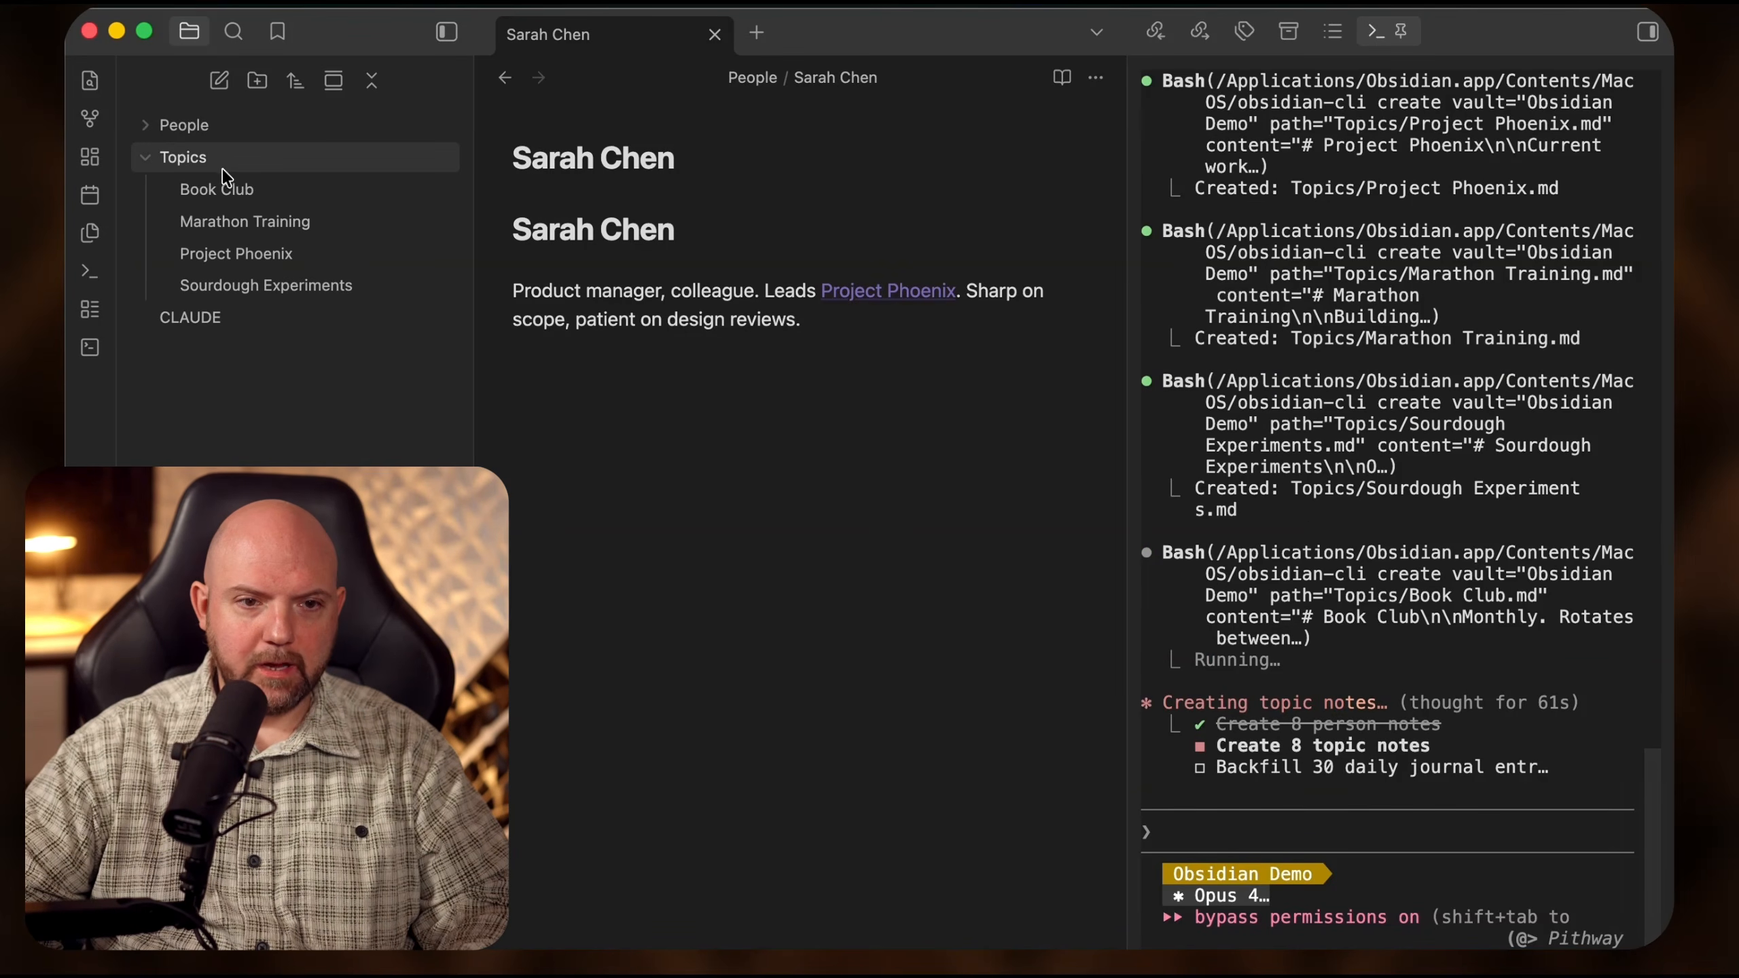
{"action": "left_click", "coordinate": [256, 188]}
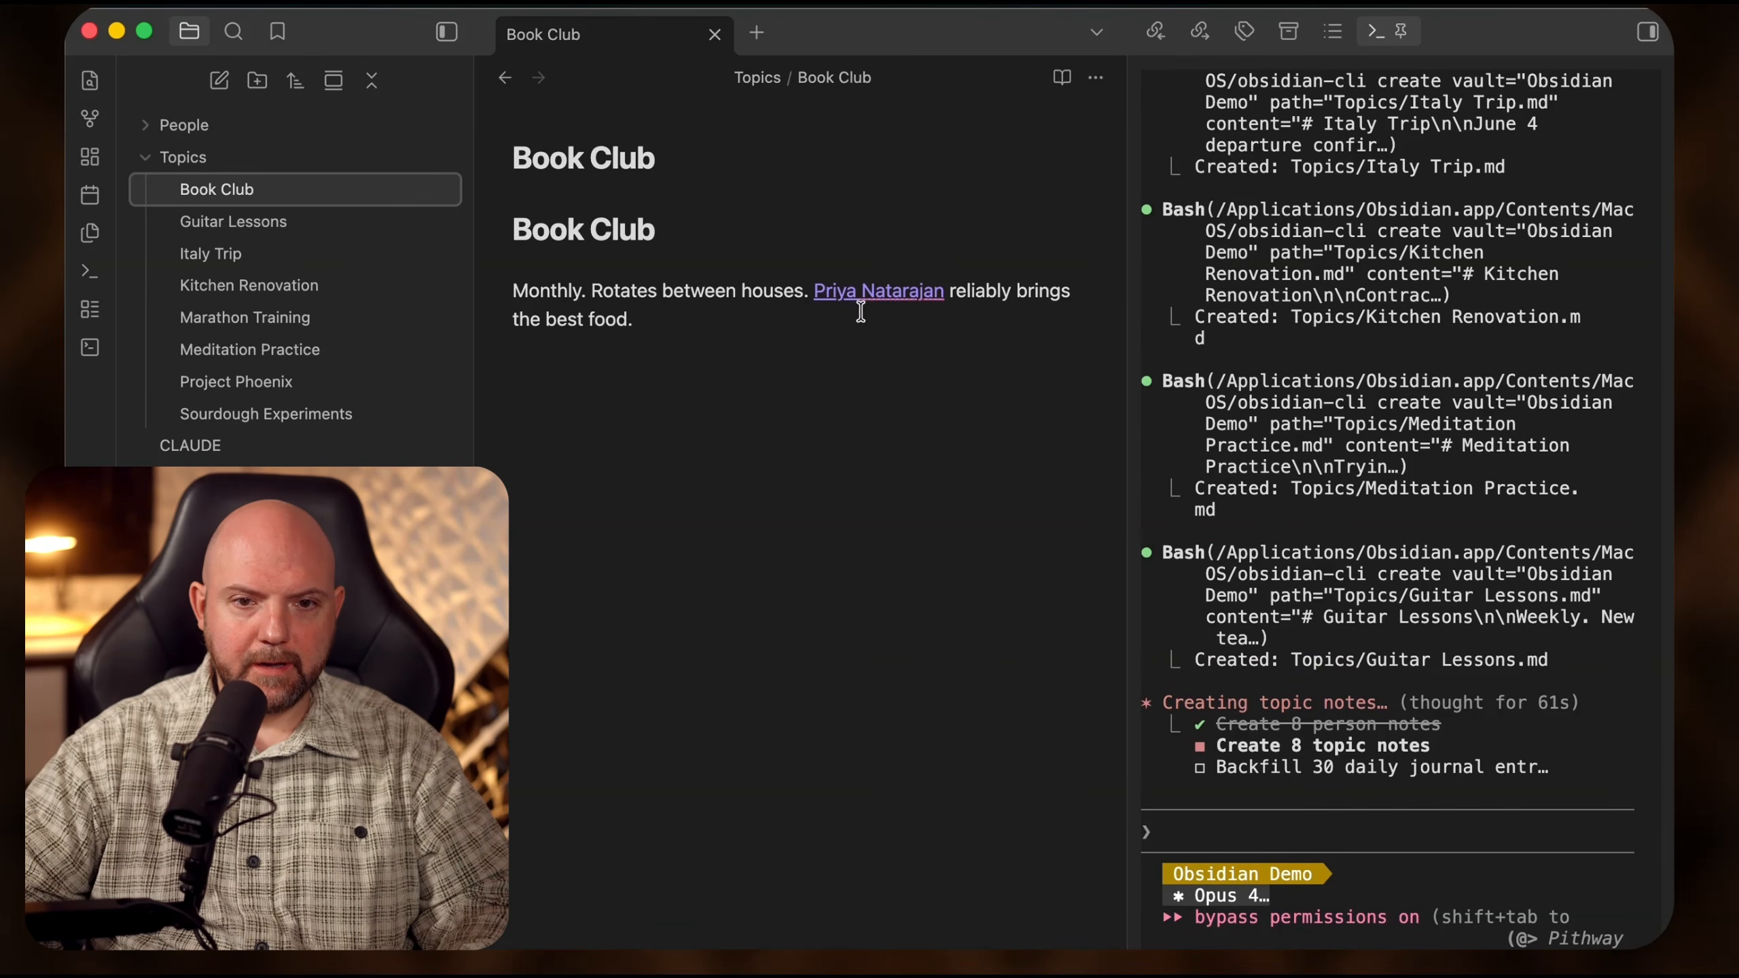
{"action": "left_click", "coordinate": [1097, 80]}
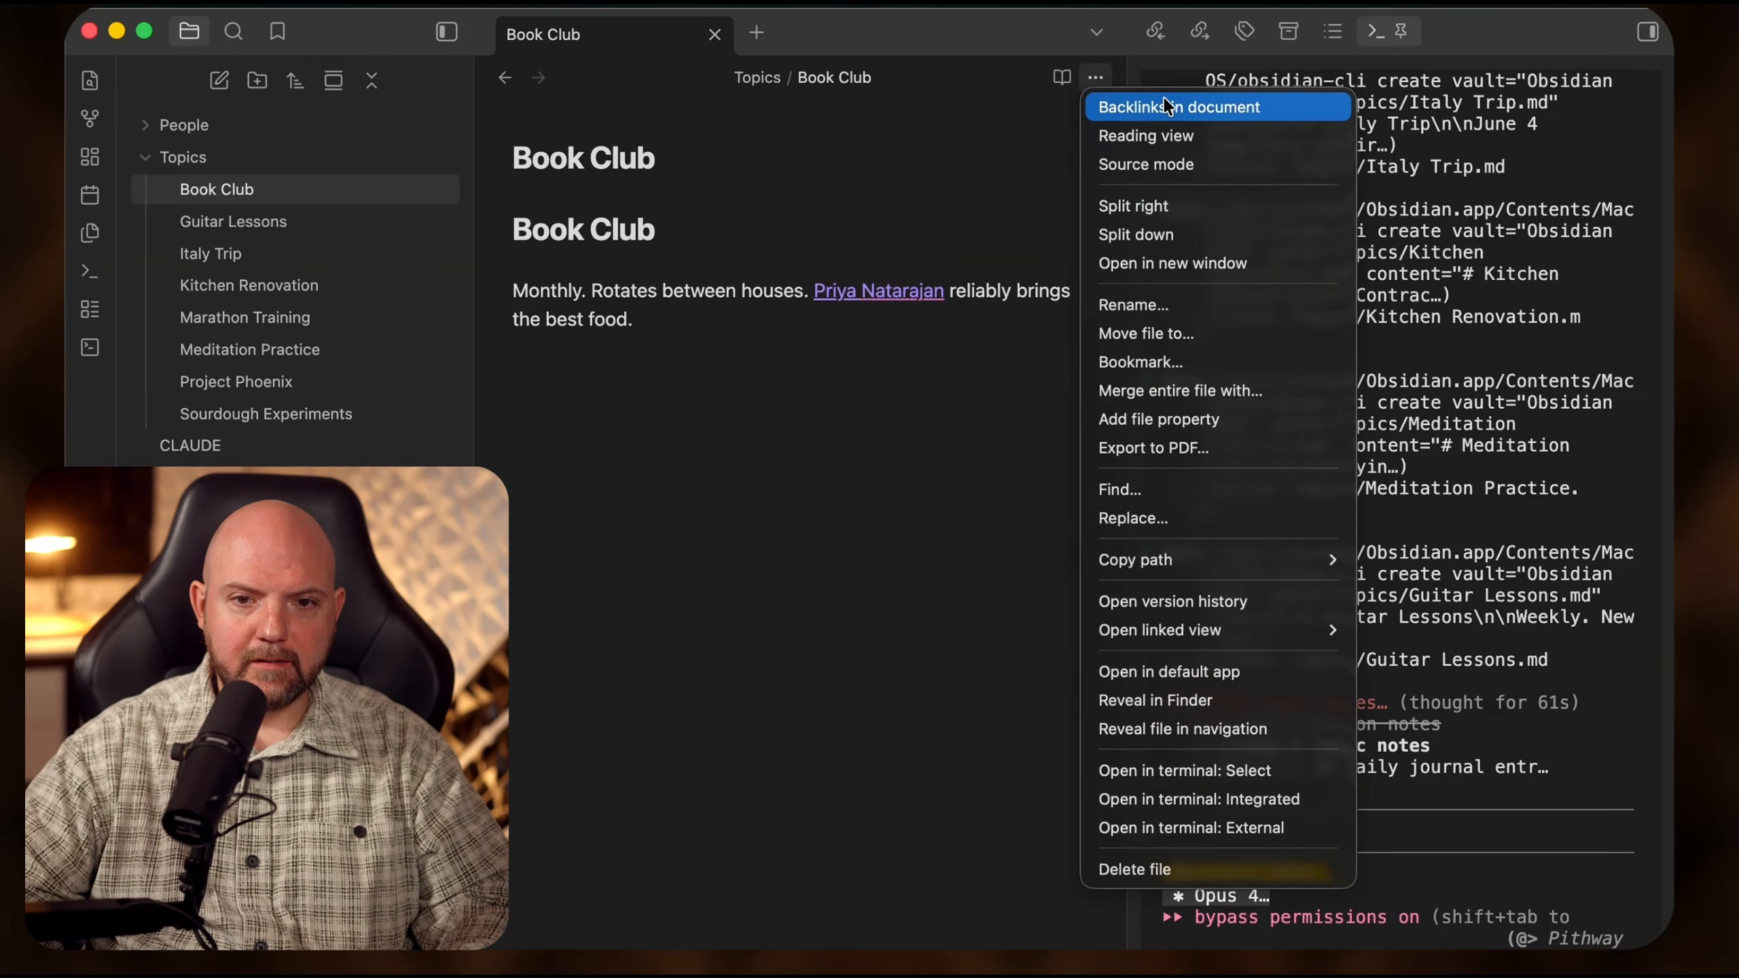
{"action": "left_click", "coordinate": [1210, 115]}
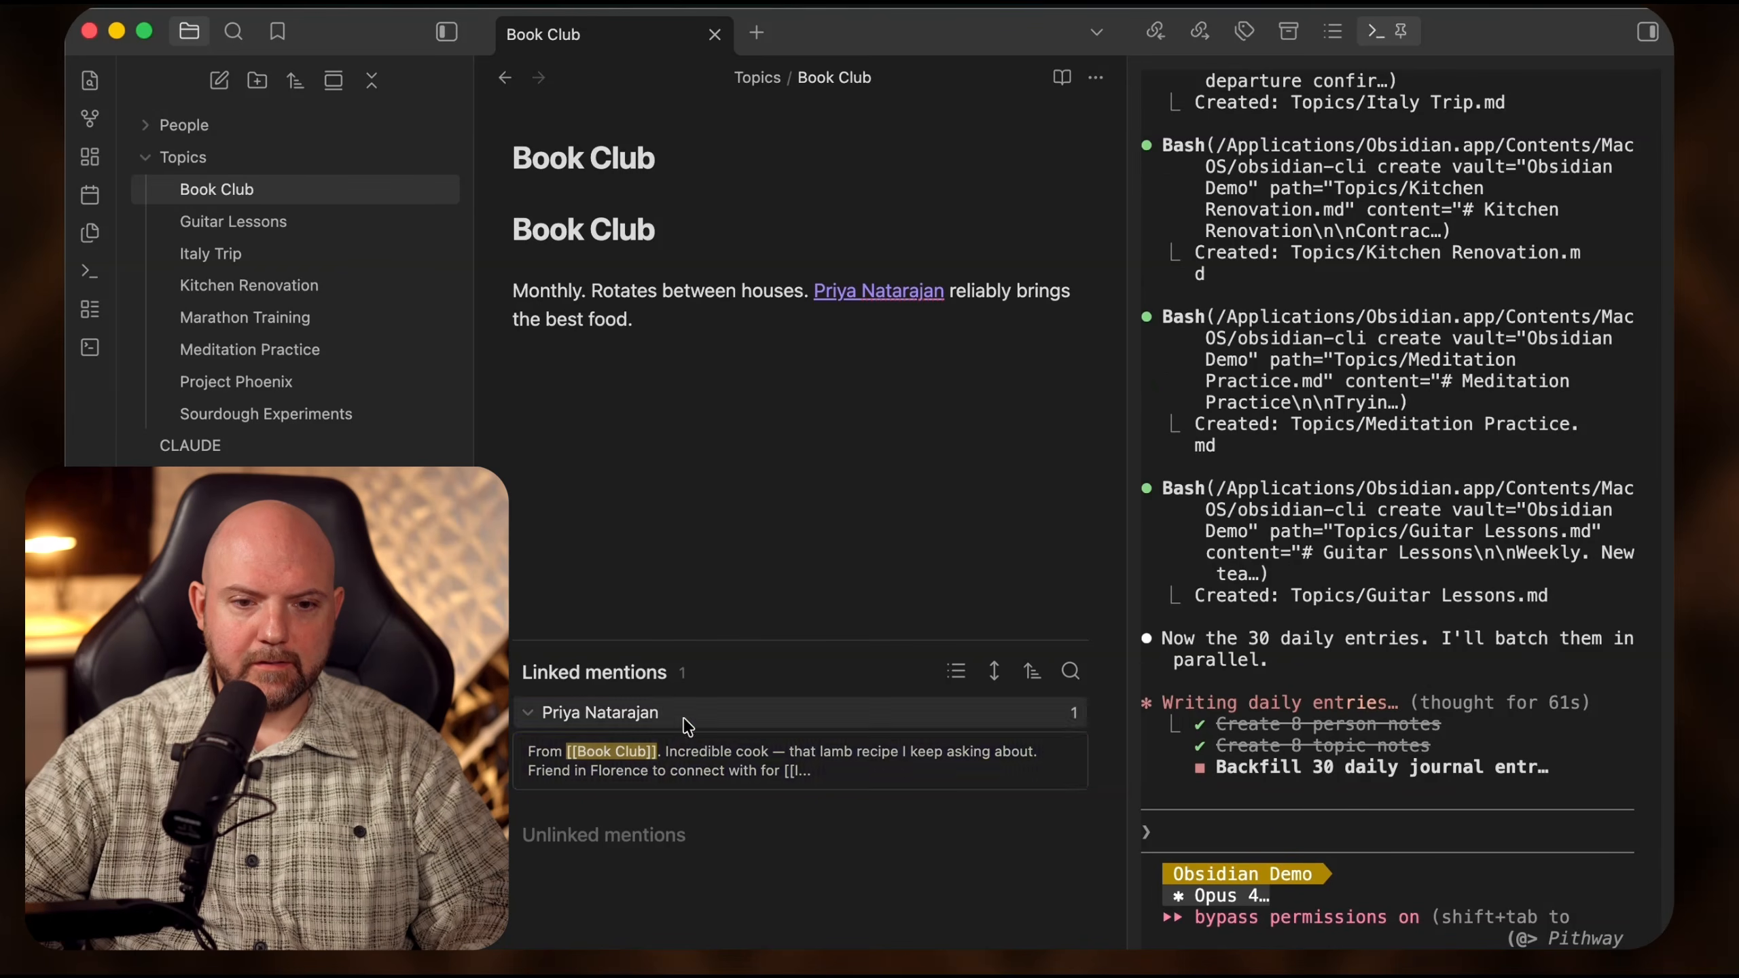
- Follow Book Club's linked mention to the person's note, and from there open the linked Italy Trip note
{"action": "left_click", "coordinate": [600, 755]}
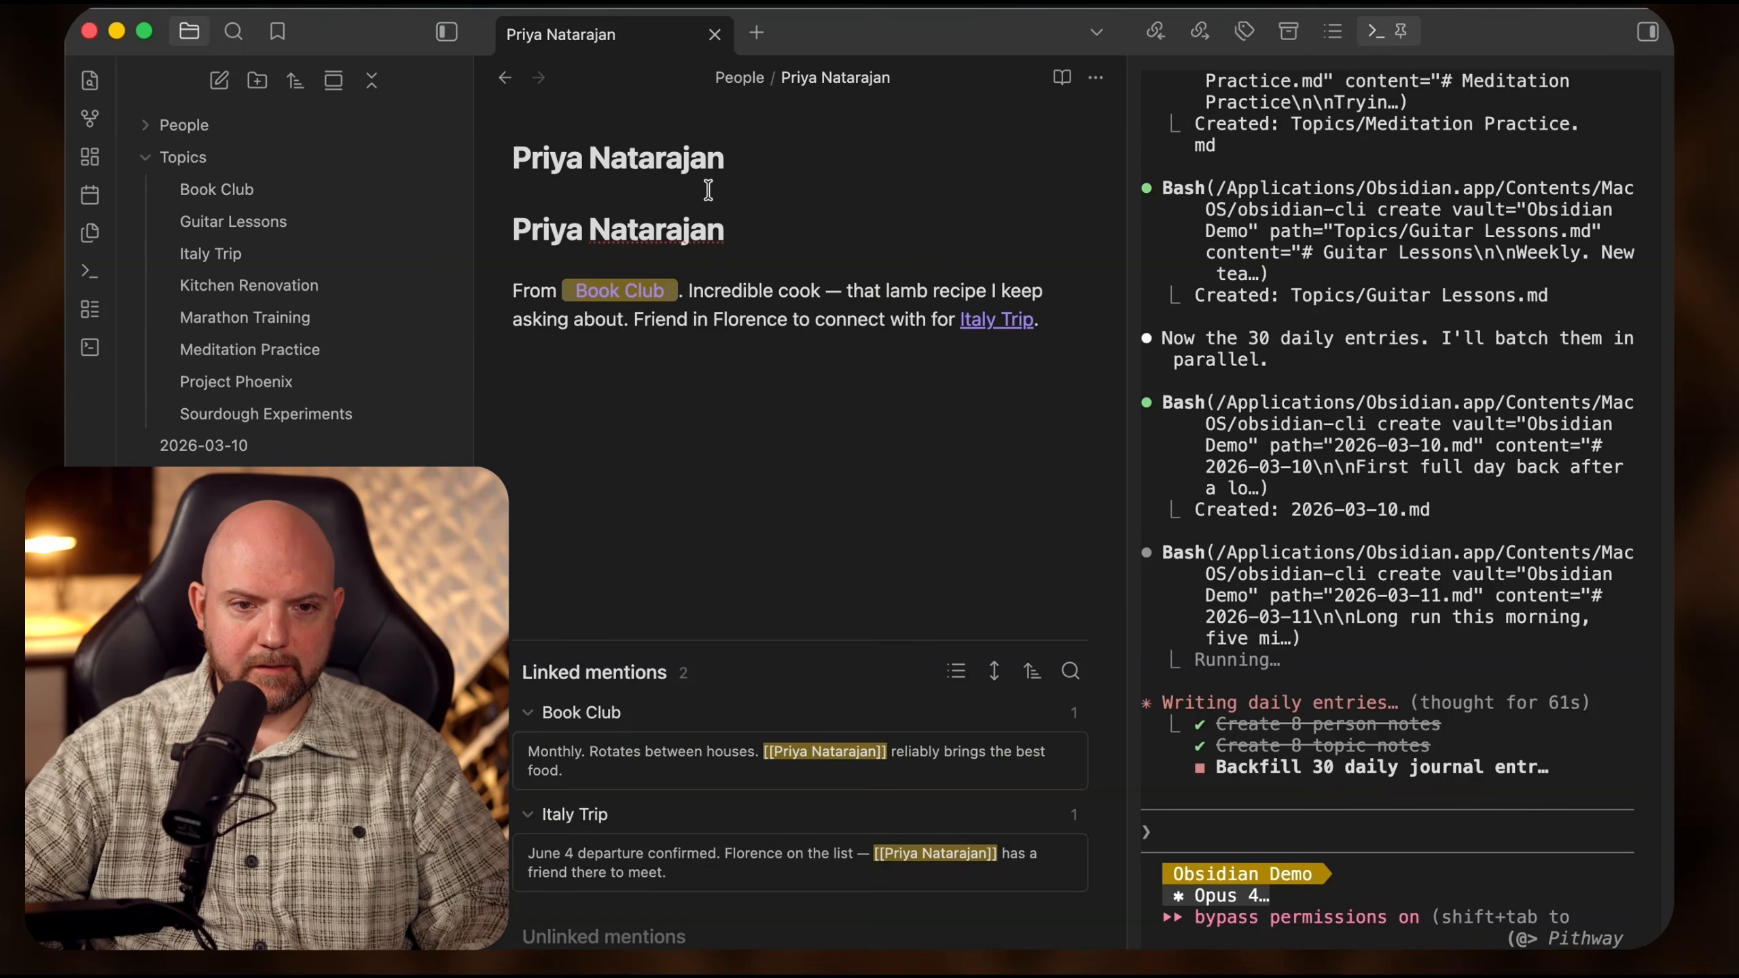
{"action": "left_click", "coordinate": [777, 294]}
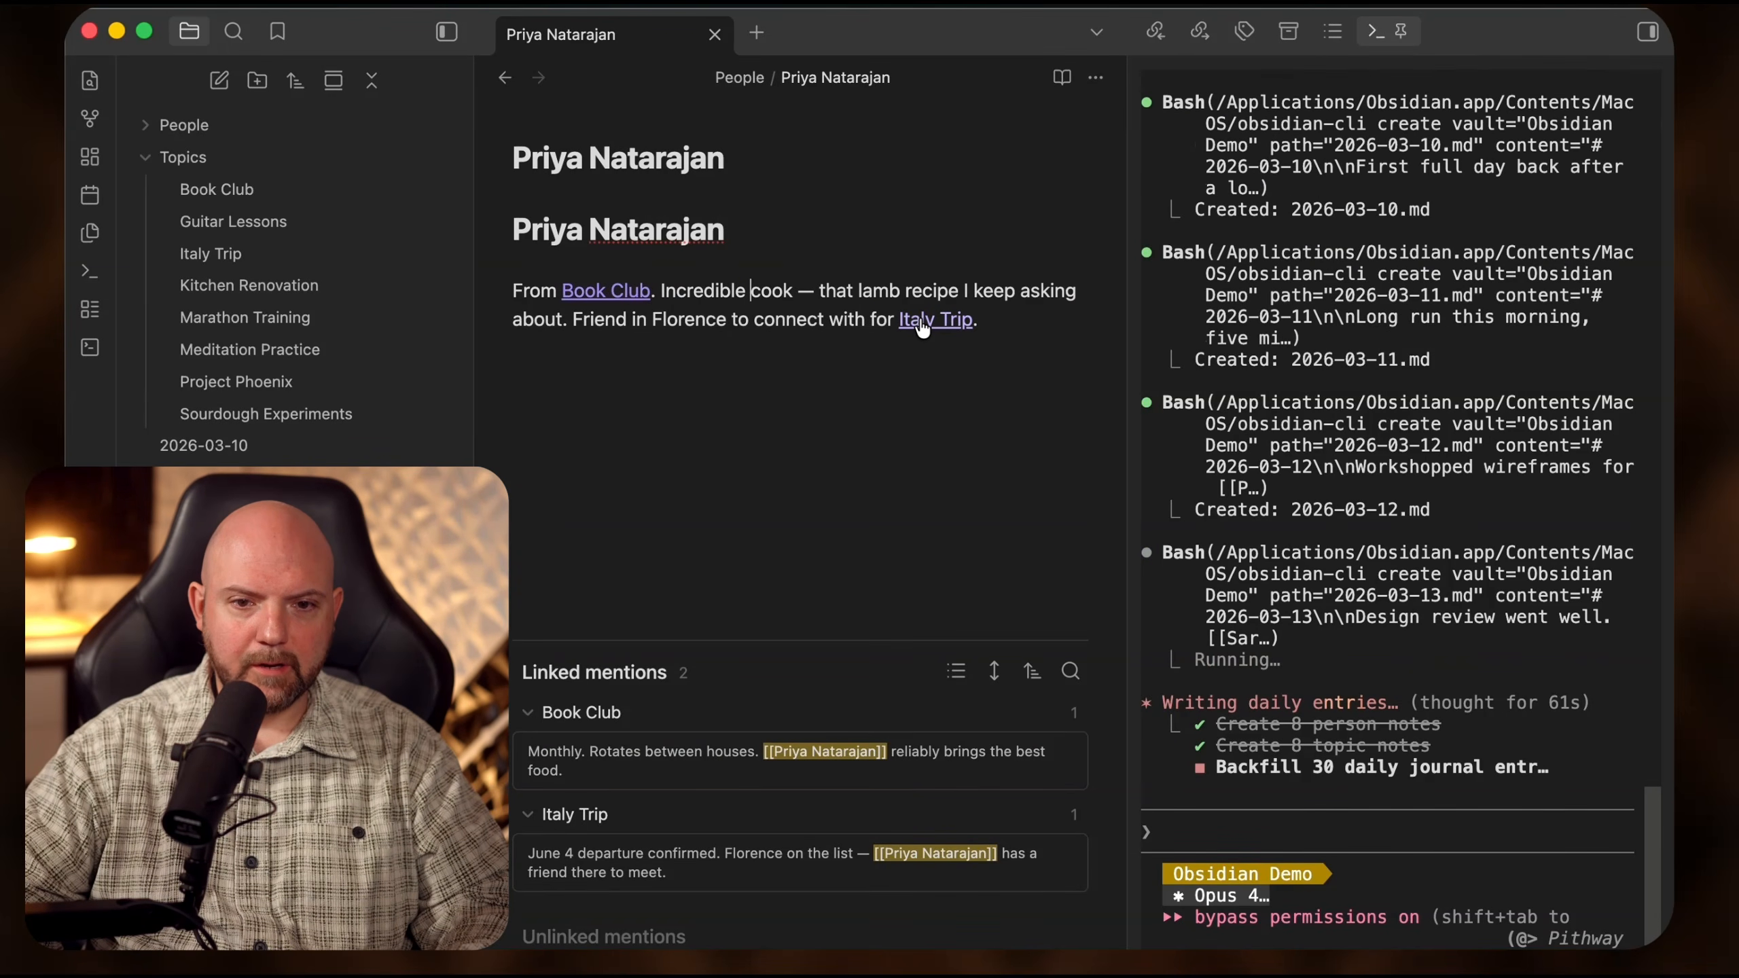
{"action": "left_click", "coordinate": [936, 320]}
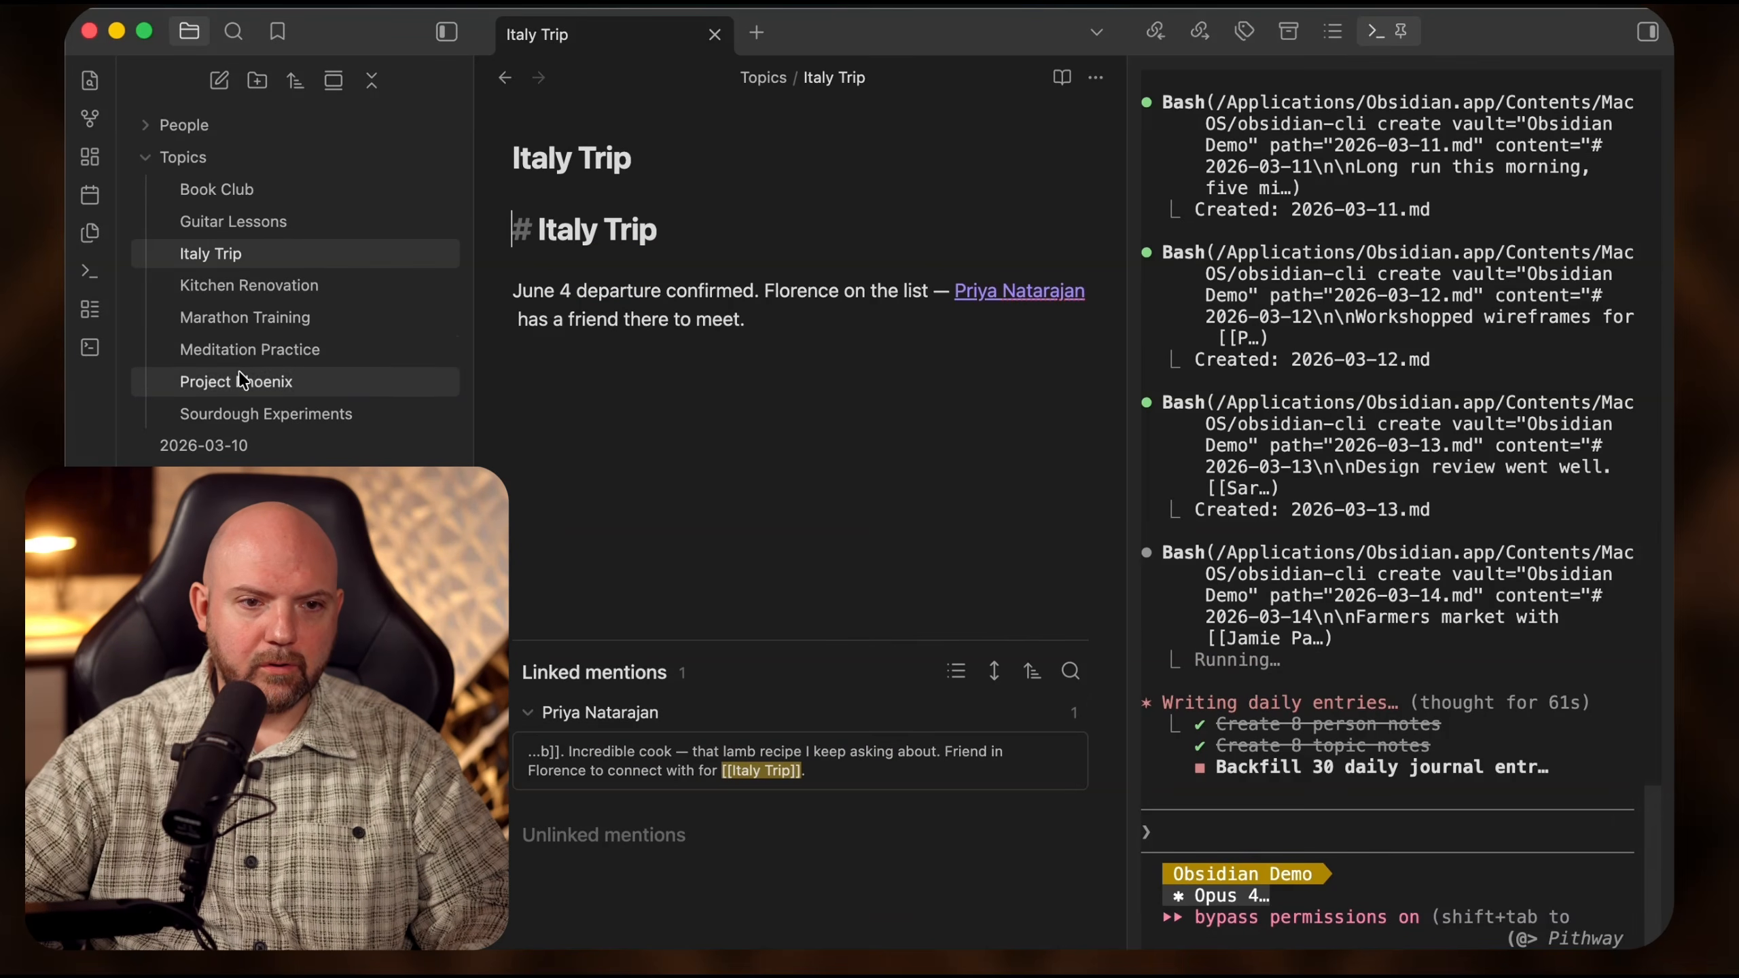
- Open the graph view to examine how the vault's people, topics and daily notes are linked
{"action": "left_click", "coordinate": [91, 121]}
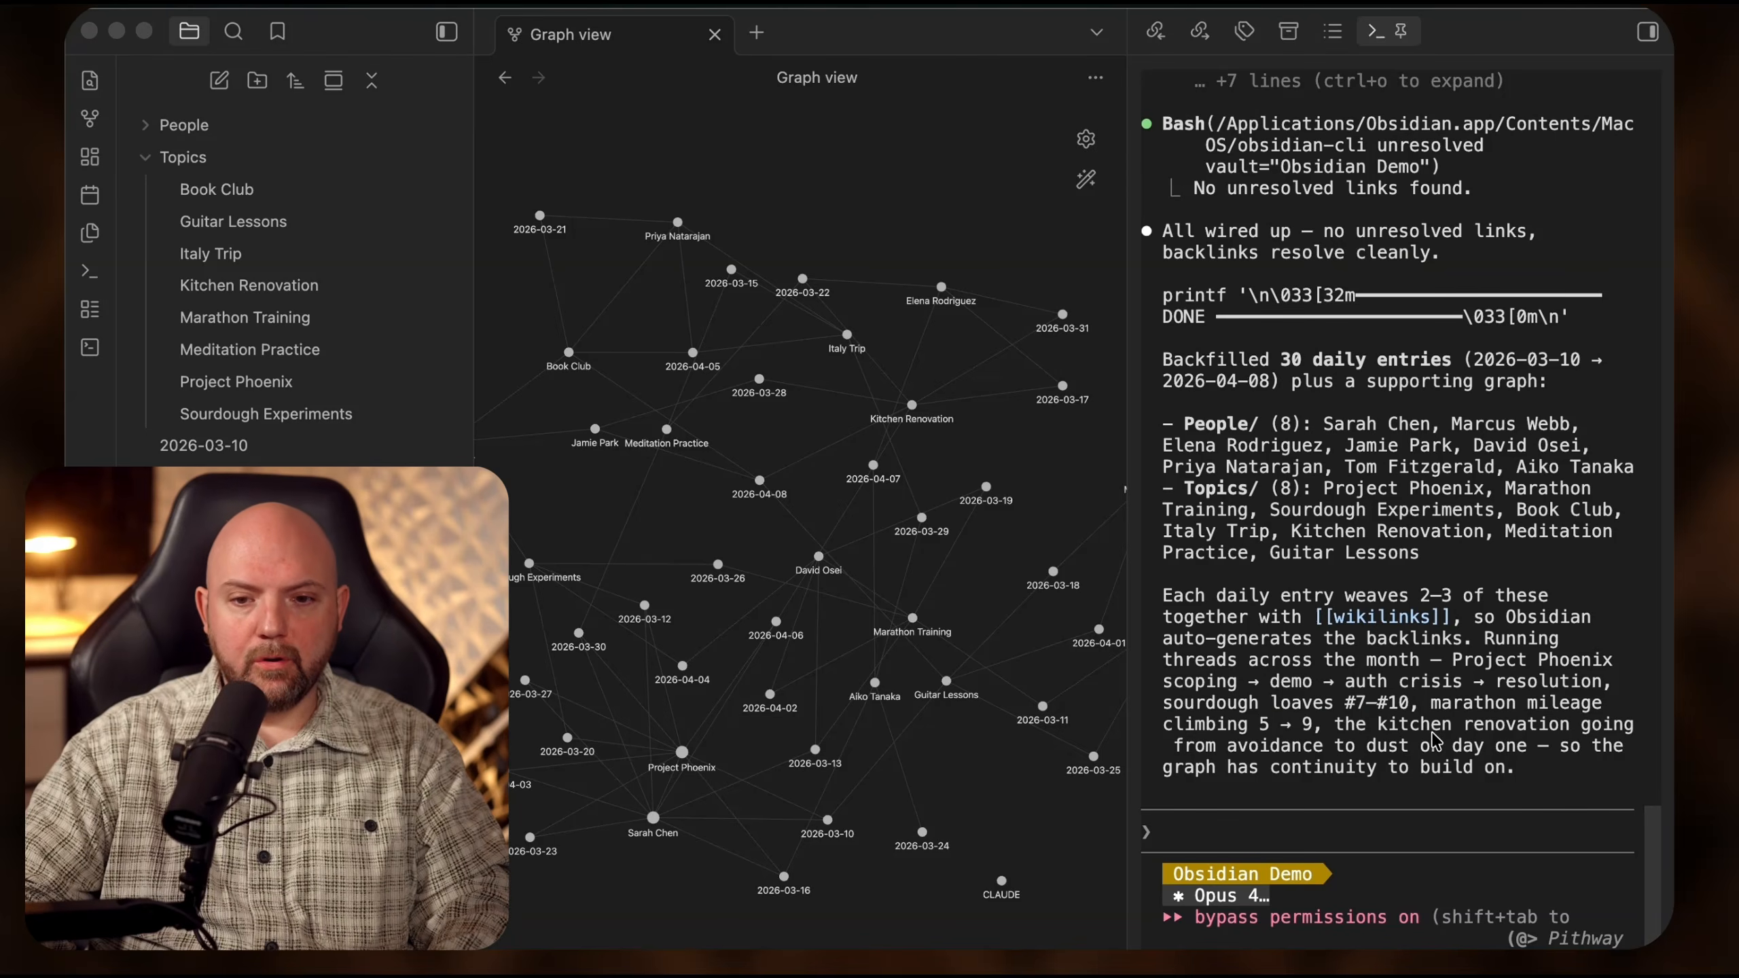
- Open the Marathon Training note from its node in the graph view
{"action": "left_click", "coordinate": [849, 556]}
{"action": "scroll", "coordinate": [848, 555], "scroll_direction": "up", "scroll_amount": 5}
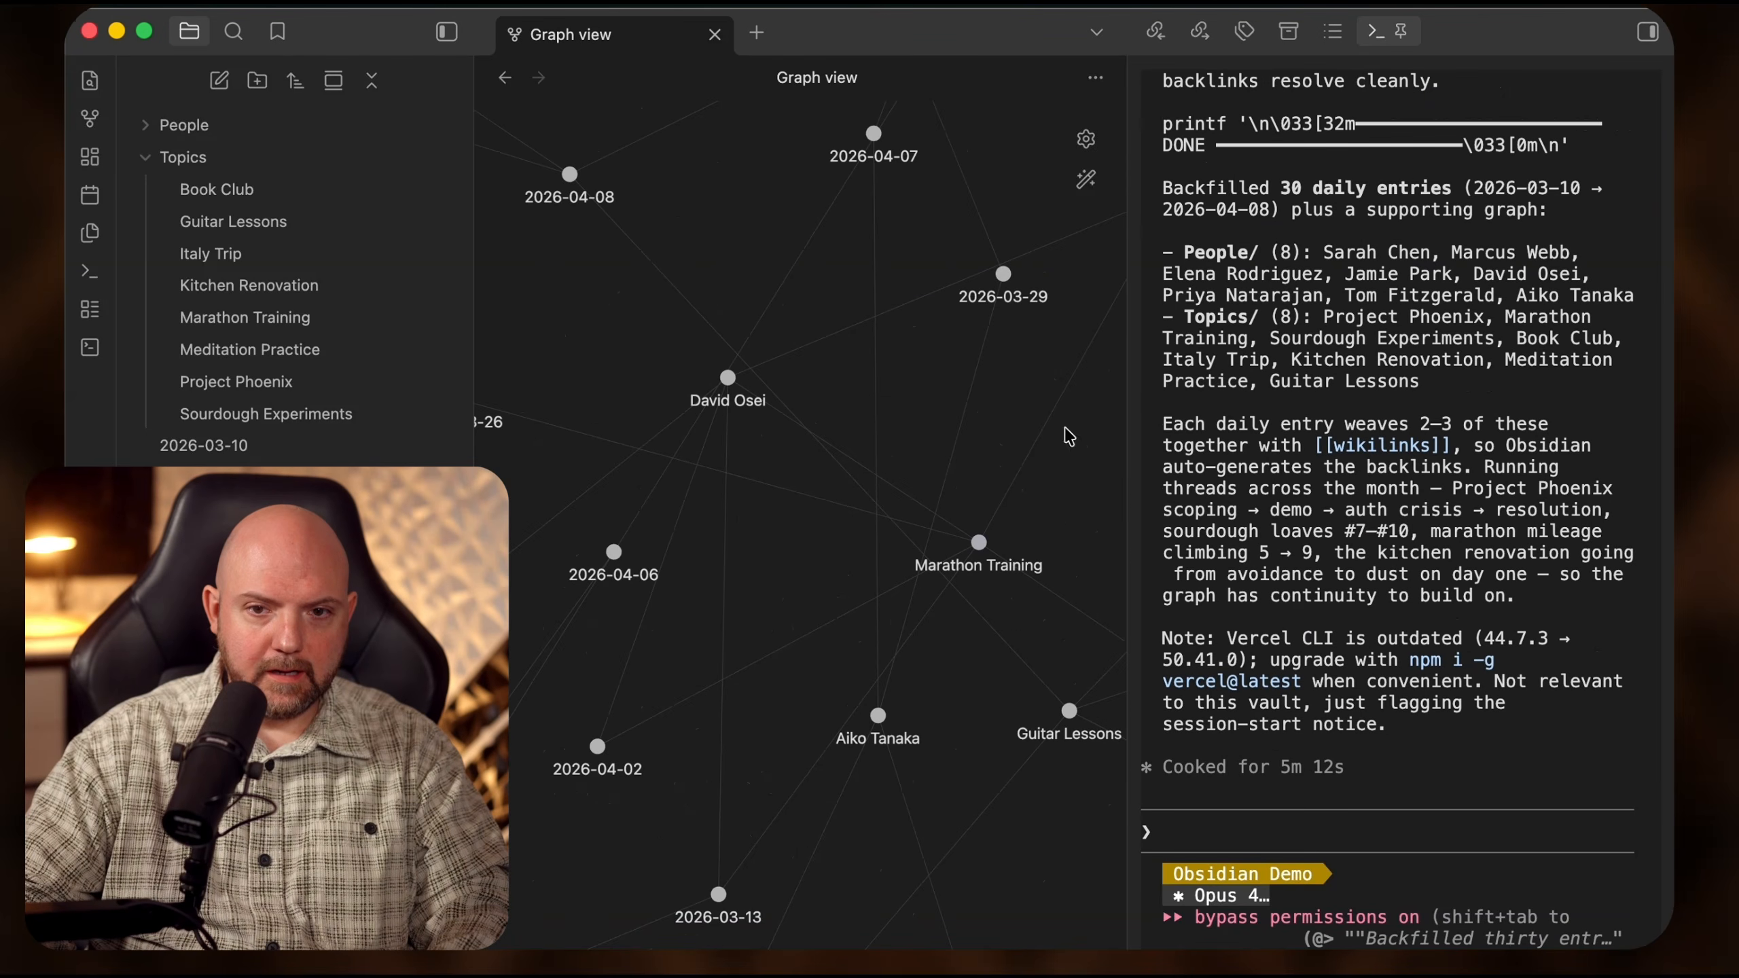
{"action": "left_click", "coordinate": [976, 543]}
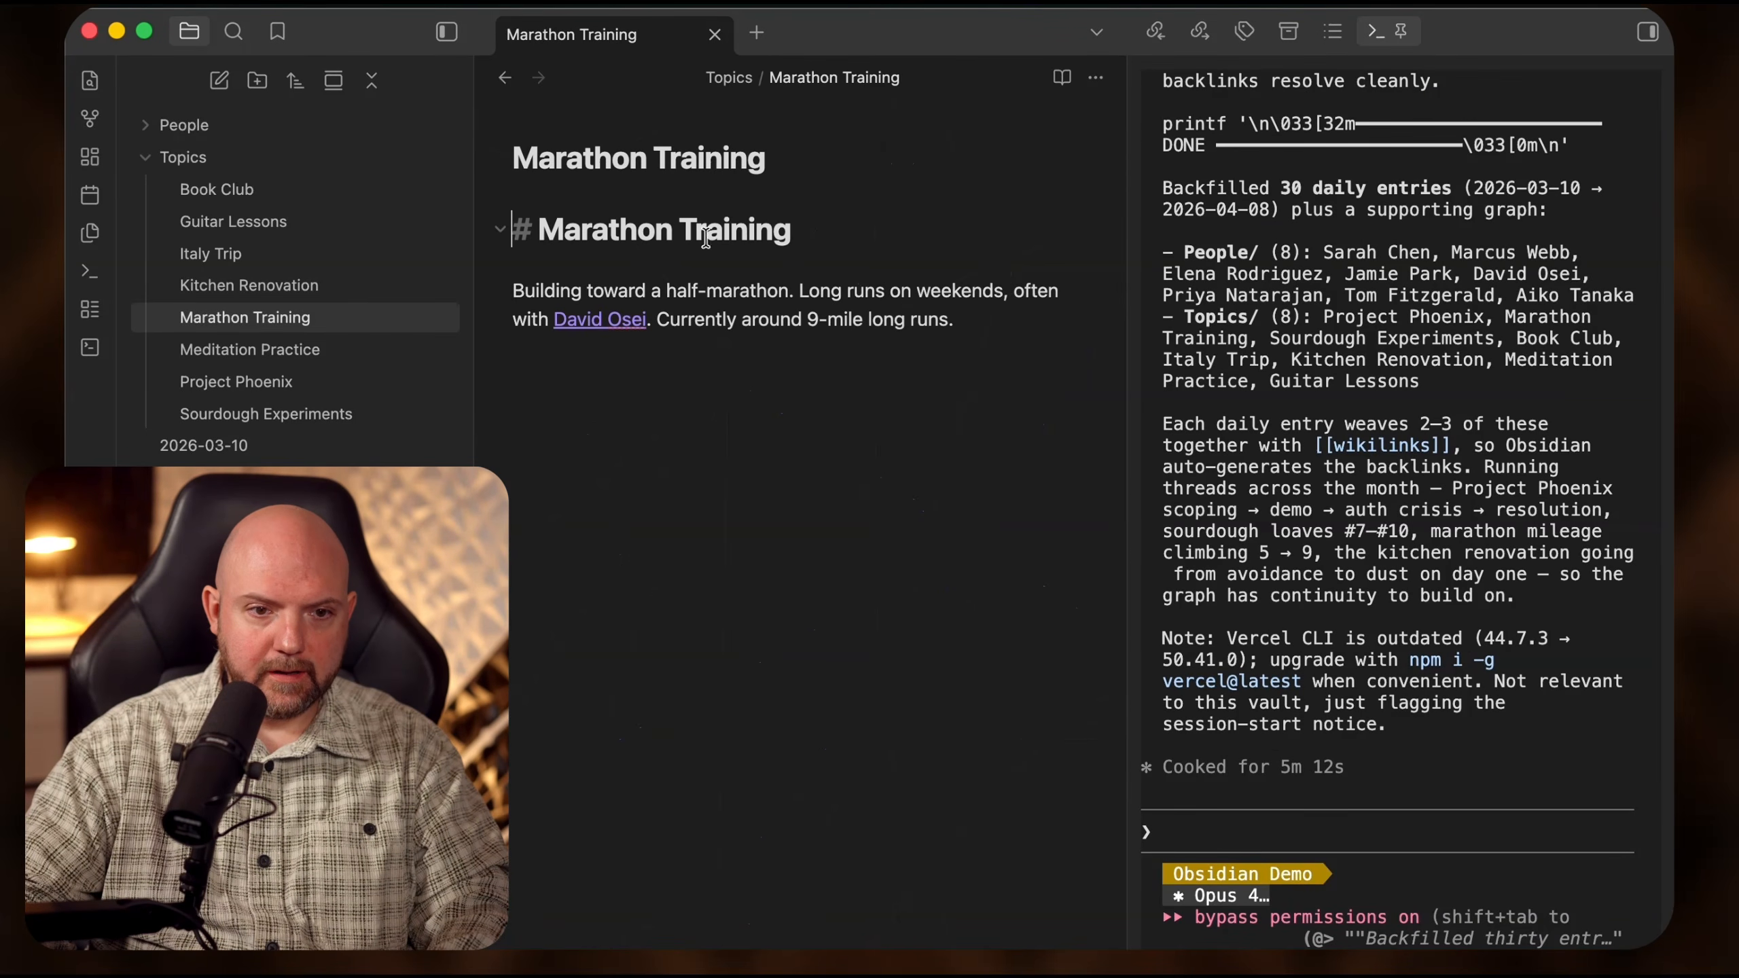
- Collapse the Topics folder, look through the daily notes listed in the vault, and open today's daily note
{"action": "left_click", "coordinate": [194, 160]}
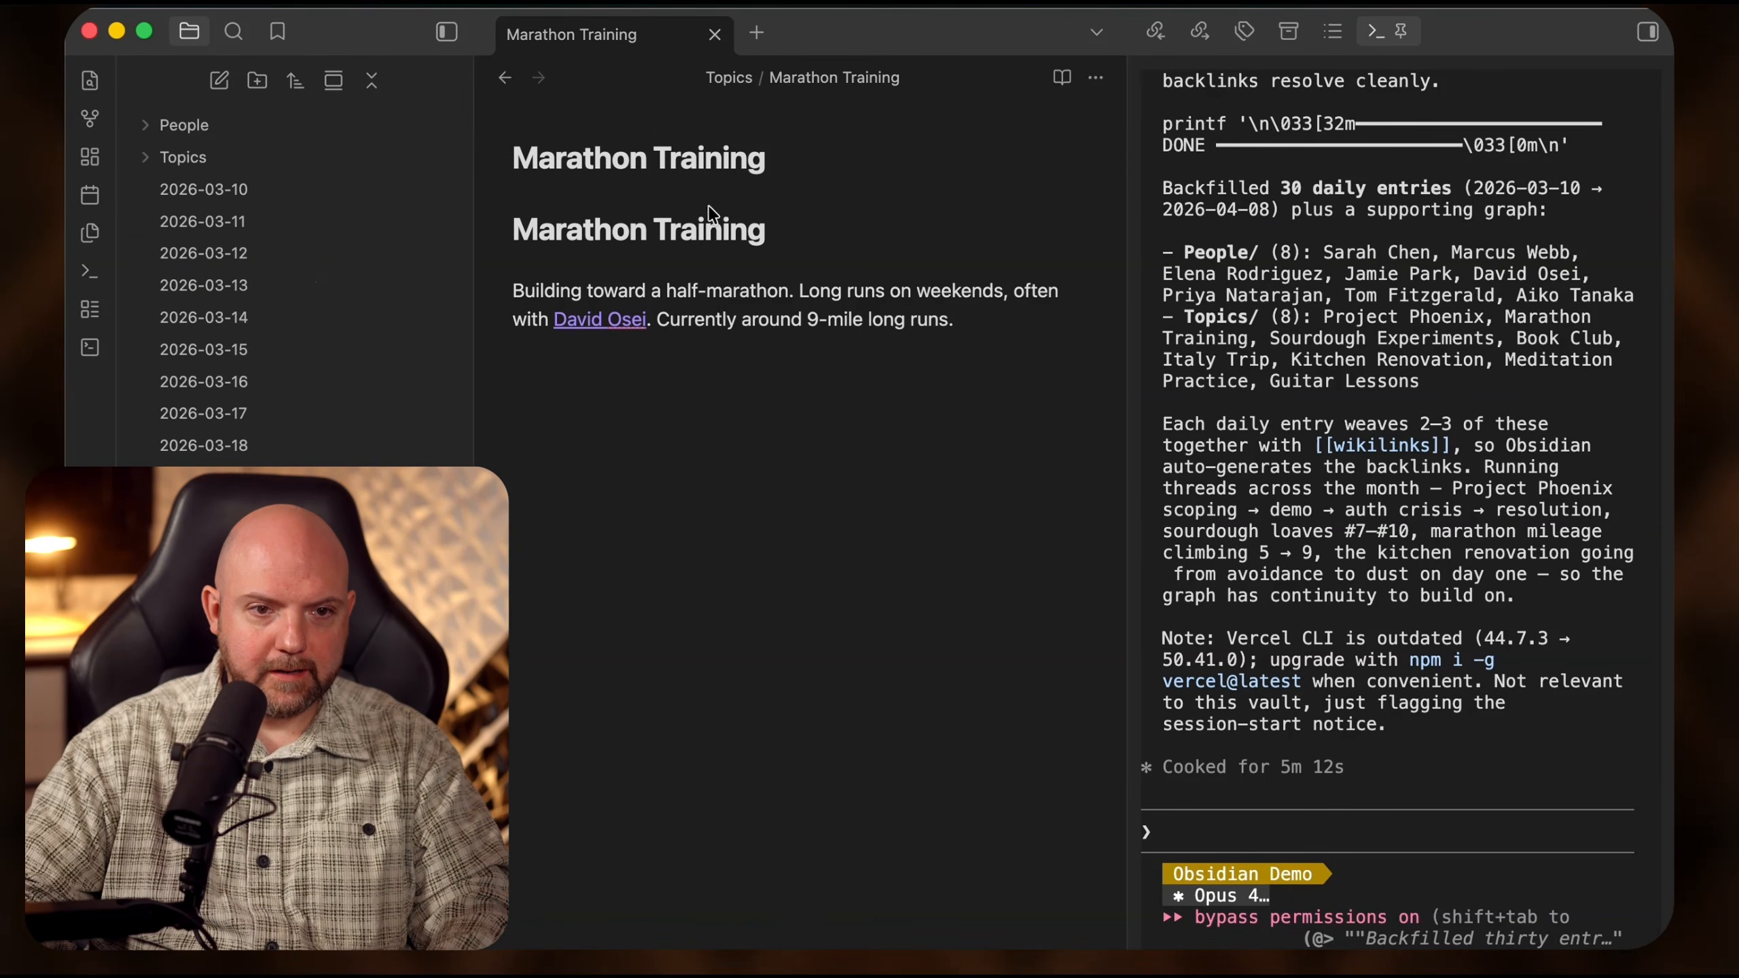
{"action": "scroll", "coordinate": [279, 299], "scroll_direction": "down", "scroll_amount": 5}
{"action": "scroll", "coordinate": [279, 298], "scroll_direction": "up", "scroll_amount": 5}
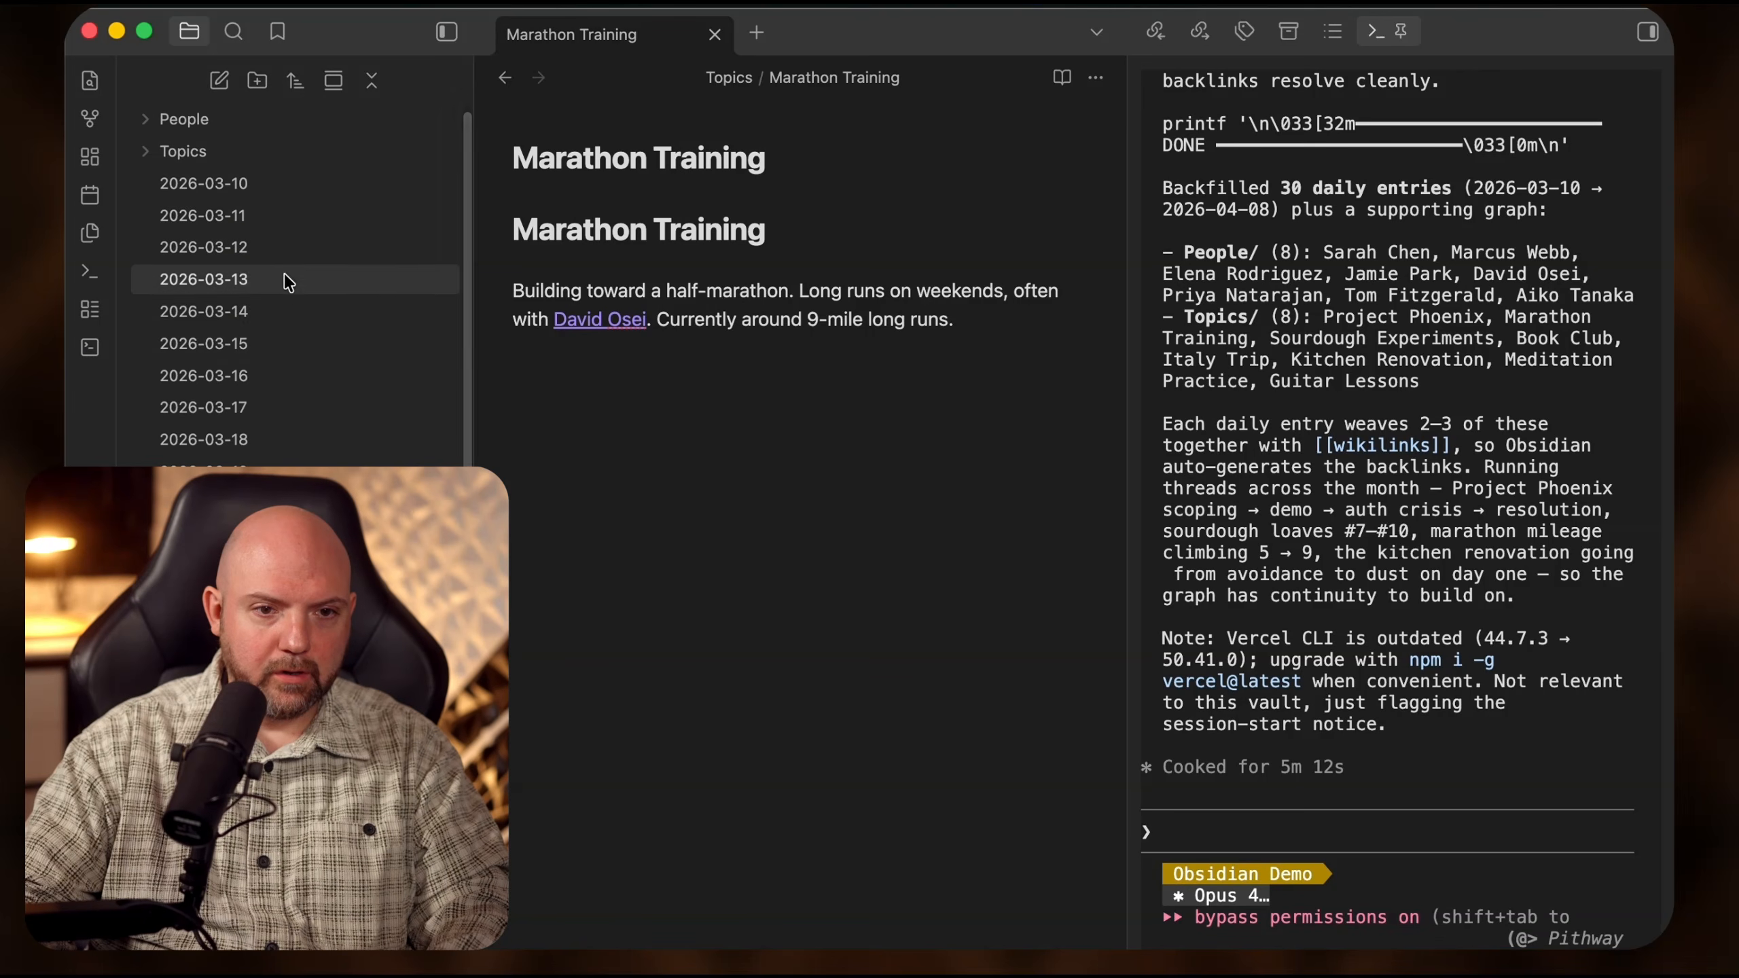
{"action": "scroll", "coordinate": [315, 274], "scroll_direction": "down", "scroll_amount": 5}
{"action": "scroll", "coordinate": [315, 274], "scroll_direction": "up", "scroll_amount": 5}
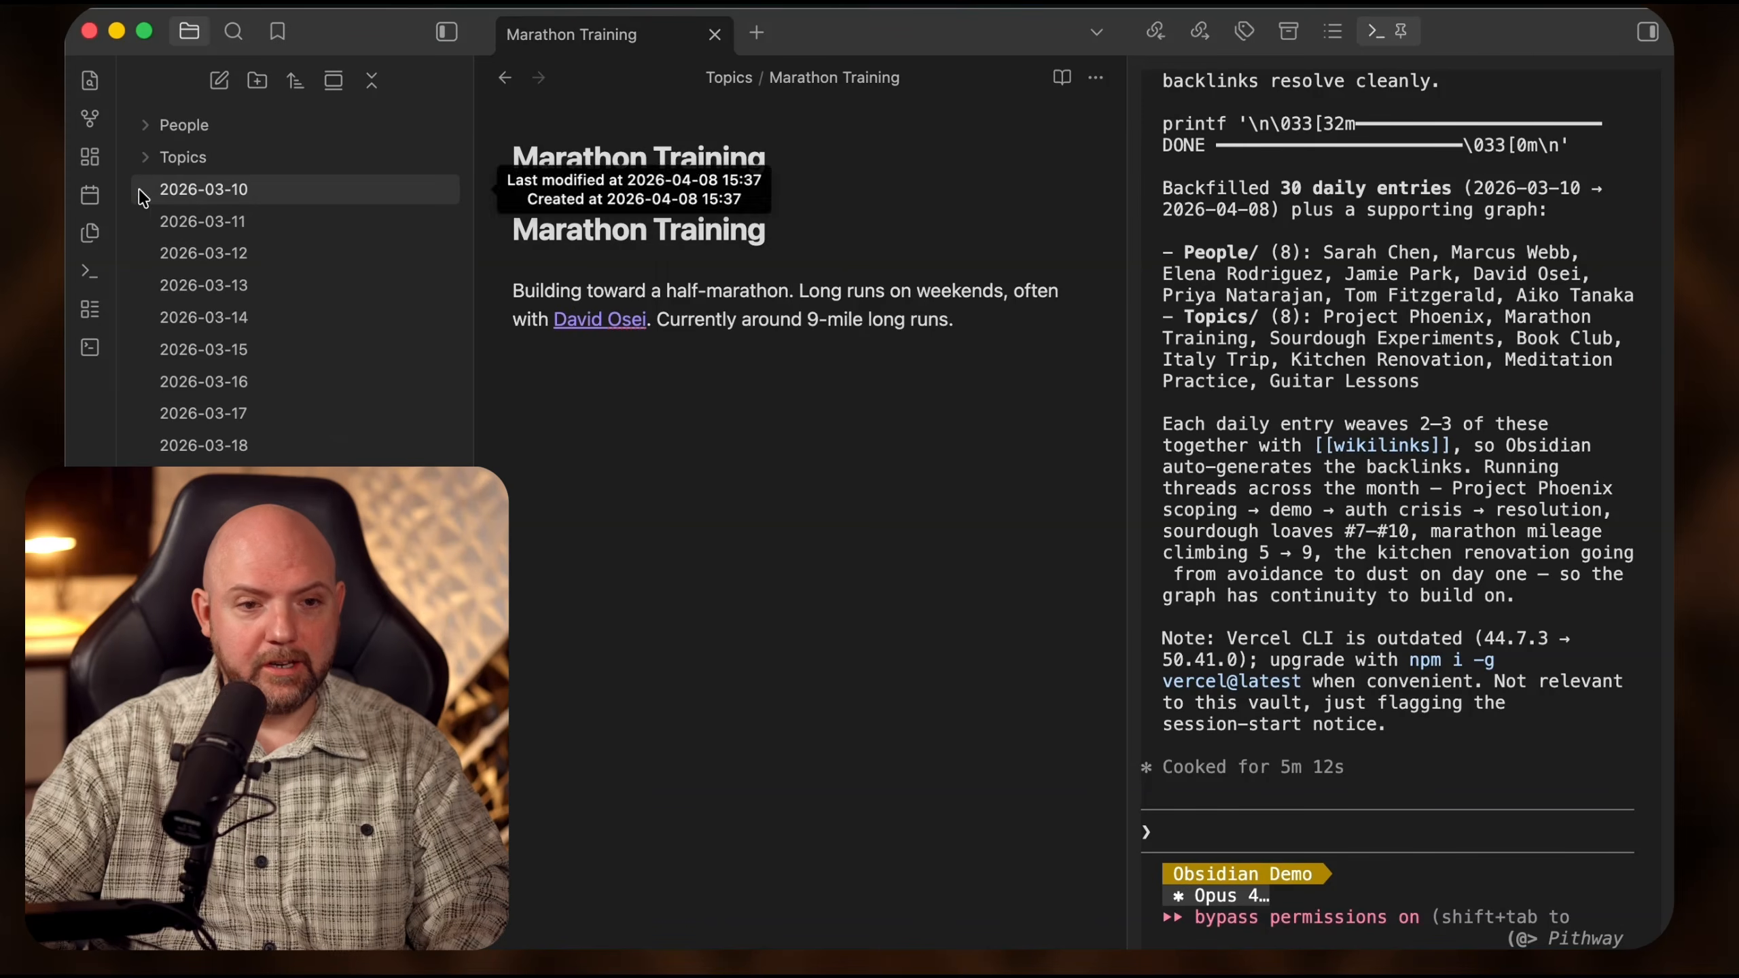
{"action": "left_click", "coordinate": [103, 196]}
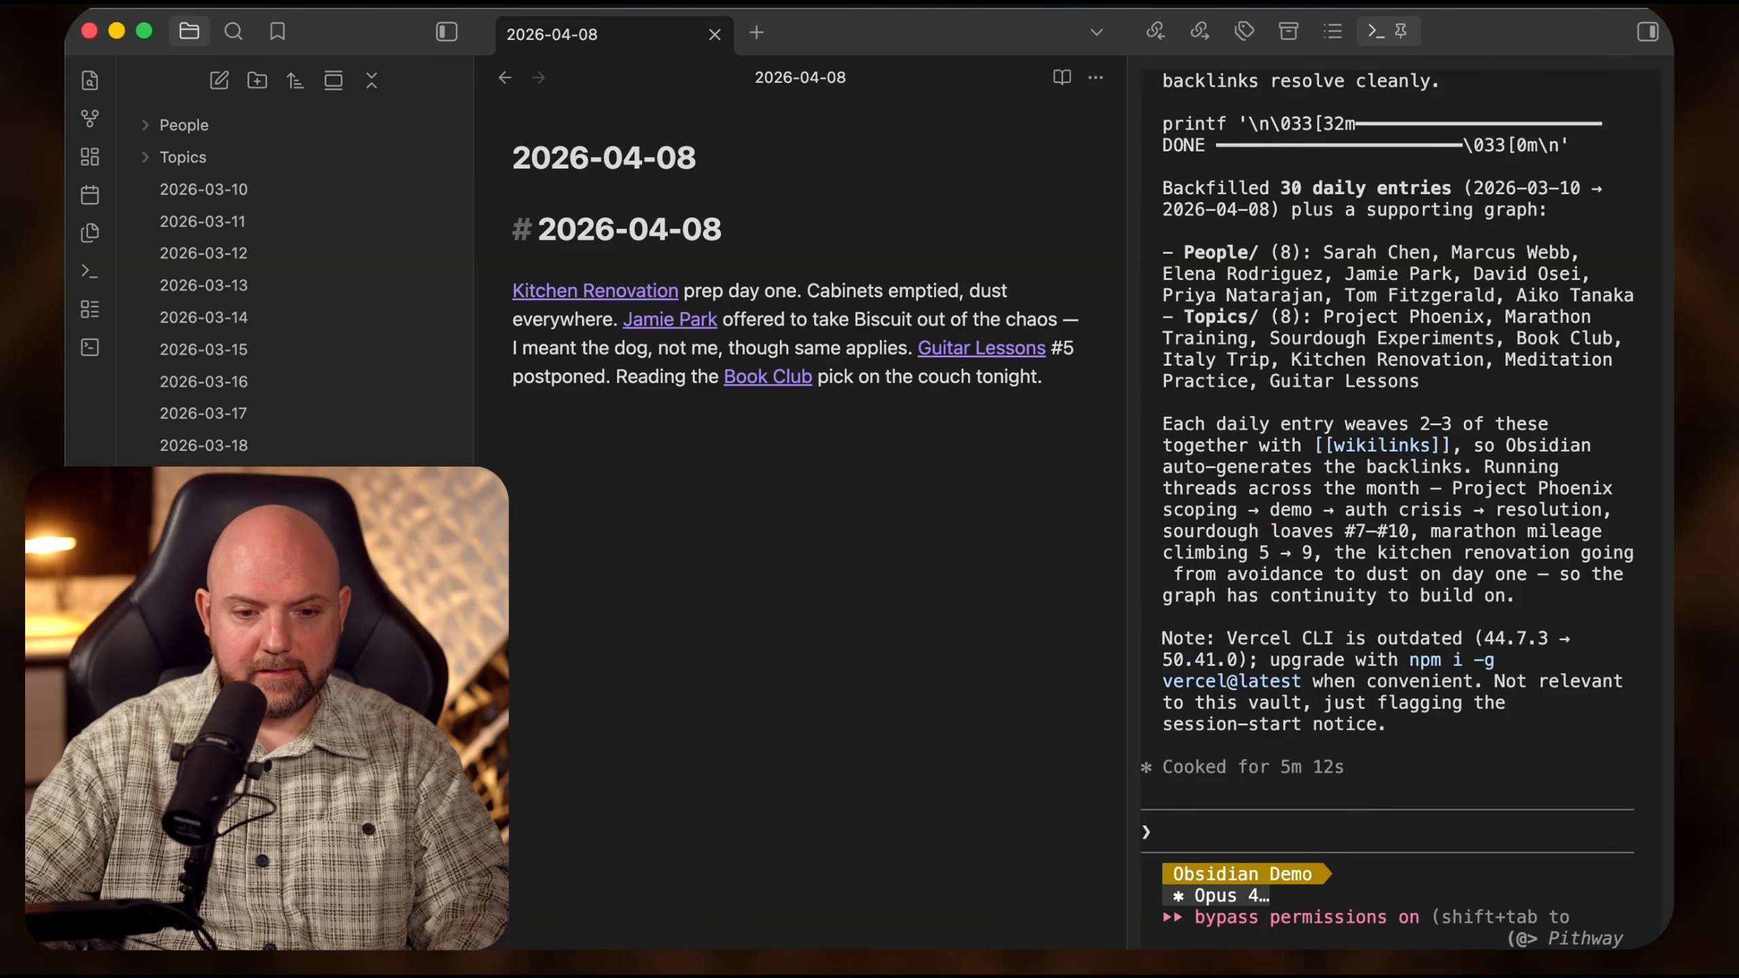
- Prompt Claude Code to put all daily journal entries in one journal folder and configure the settings so new ones go there too
{"action": "left_click", "coordinate": [1322, 831]}
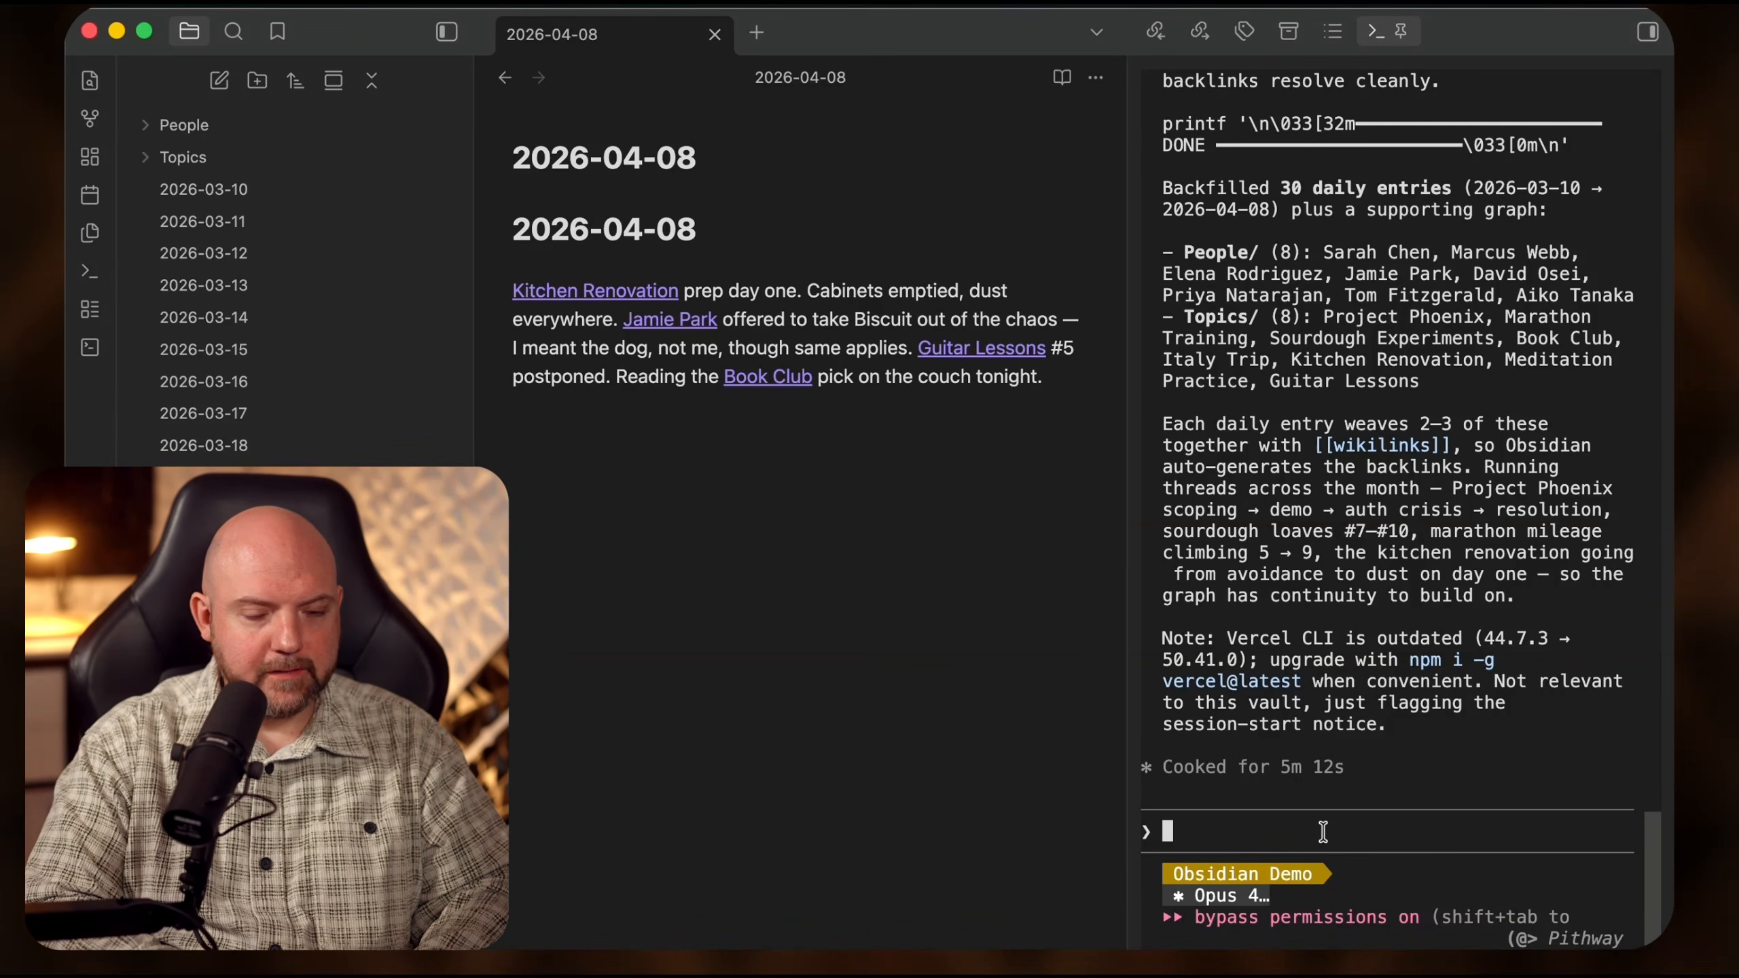
{"action": "type", "text": "I like to have all the daily journal entries in one journal folder. All new ones should also go into that folder, so ensure that they set up the settings correctly."}
{"action": "key", "text": "Return"}
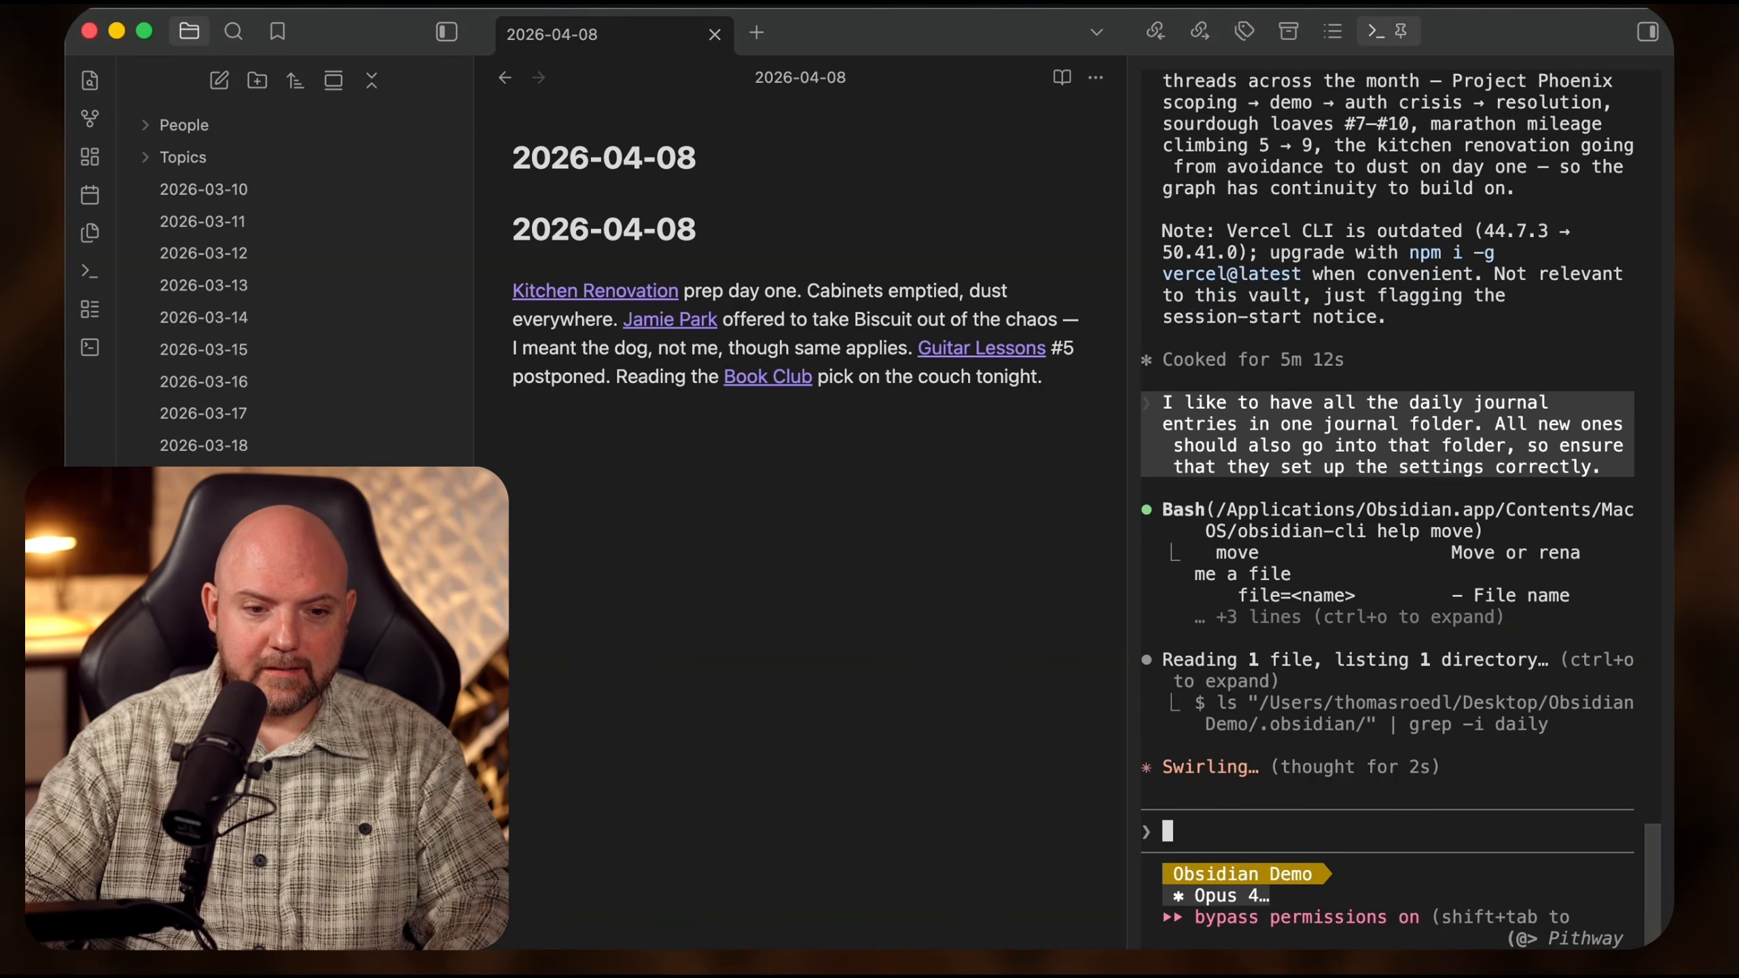
- Switch to Finder, inspect the vault's .obsidian folder beside the Claude Code output, and return to Obsidian
{"action": "key", "text": "super+Tab"}
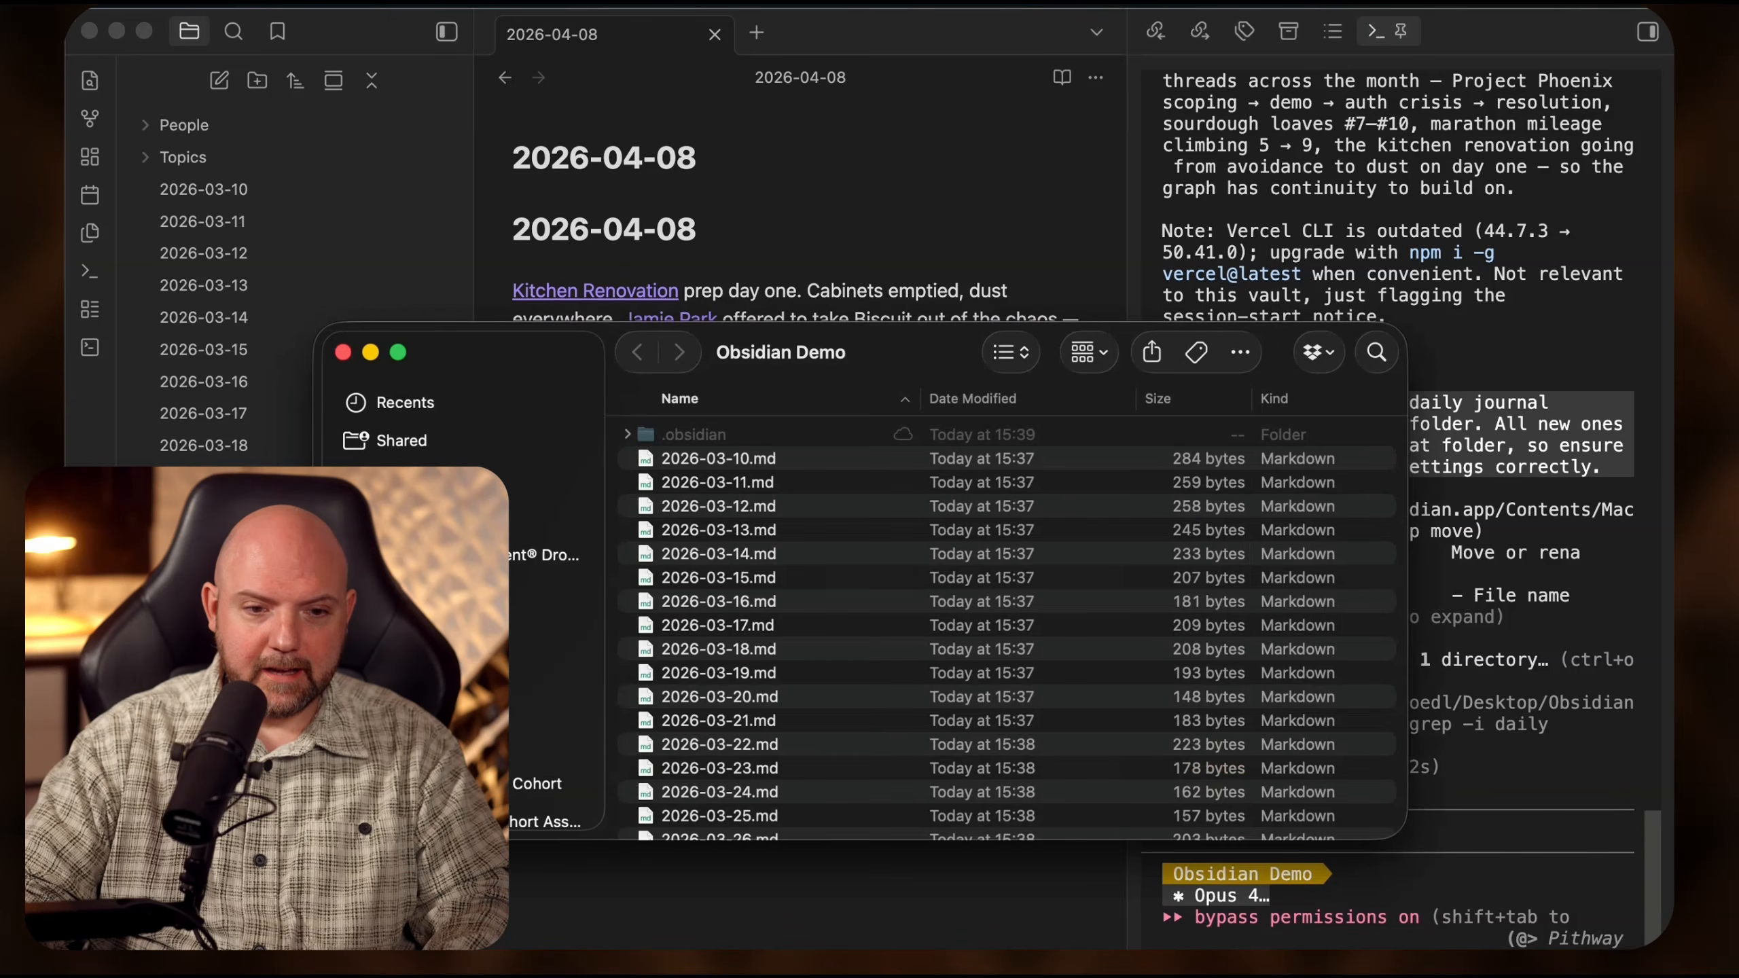
{"action": "left_click", "coordinate": [628, 435]}
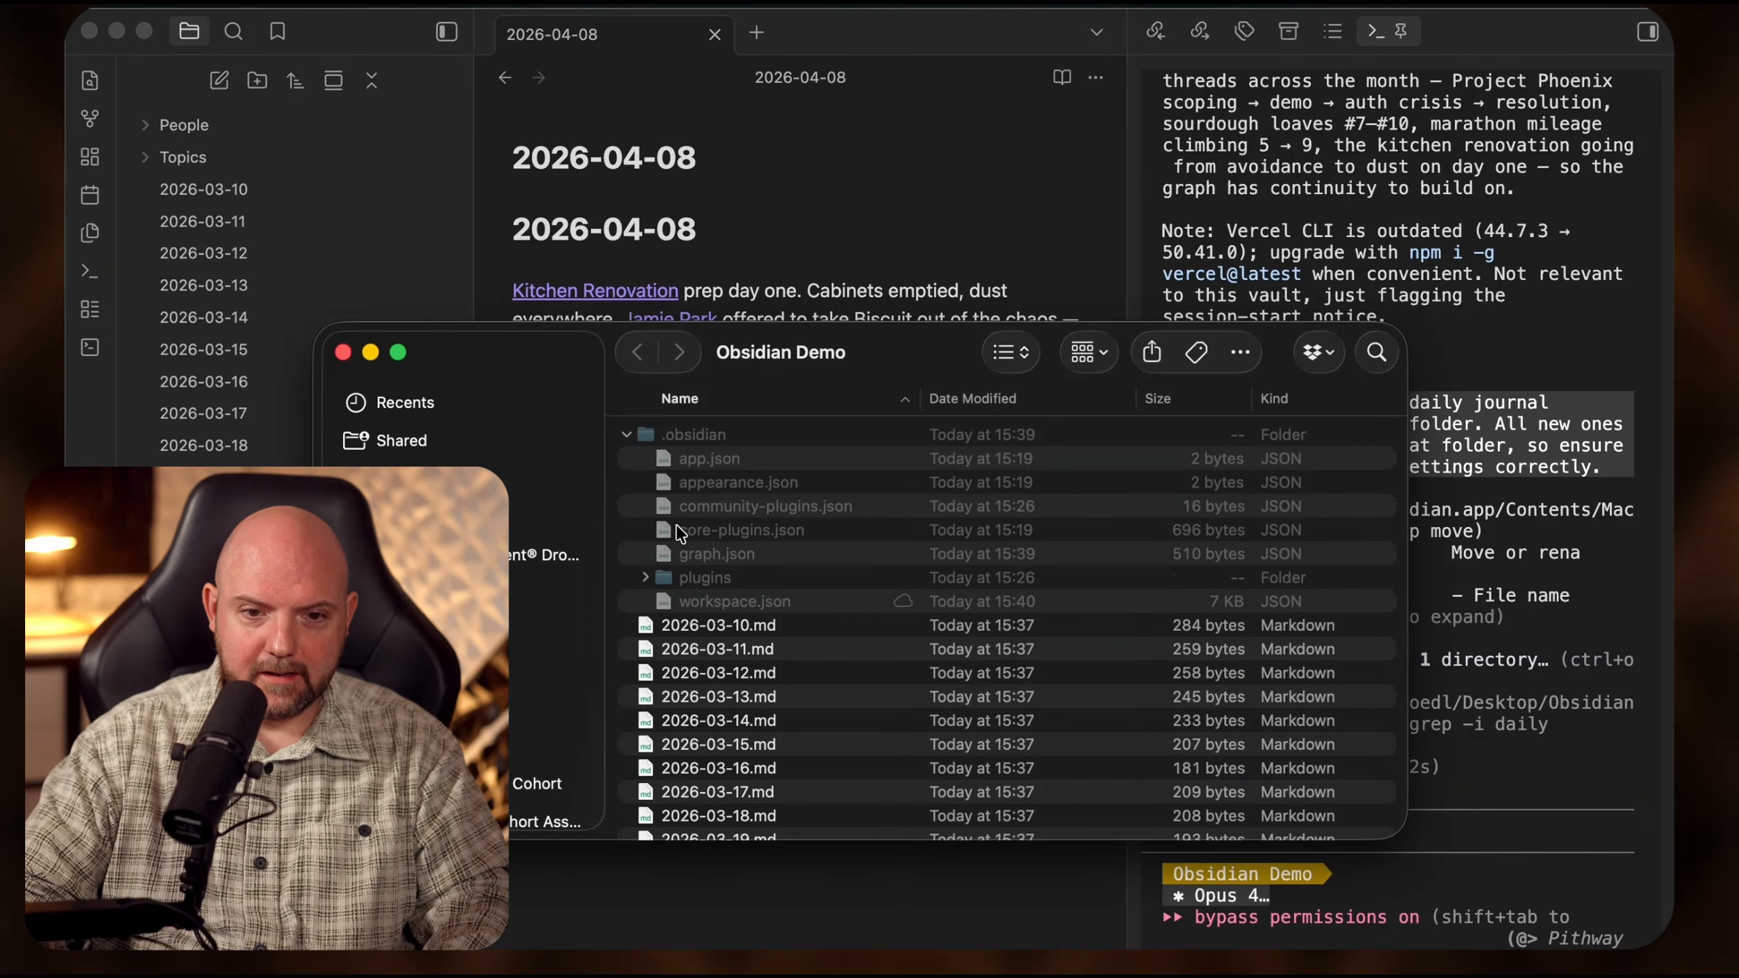
{"action": "left_click_drag", "start_coordinate": [824, 394], "coordinate": [592, 396]}
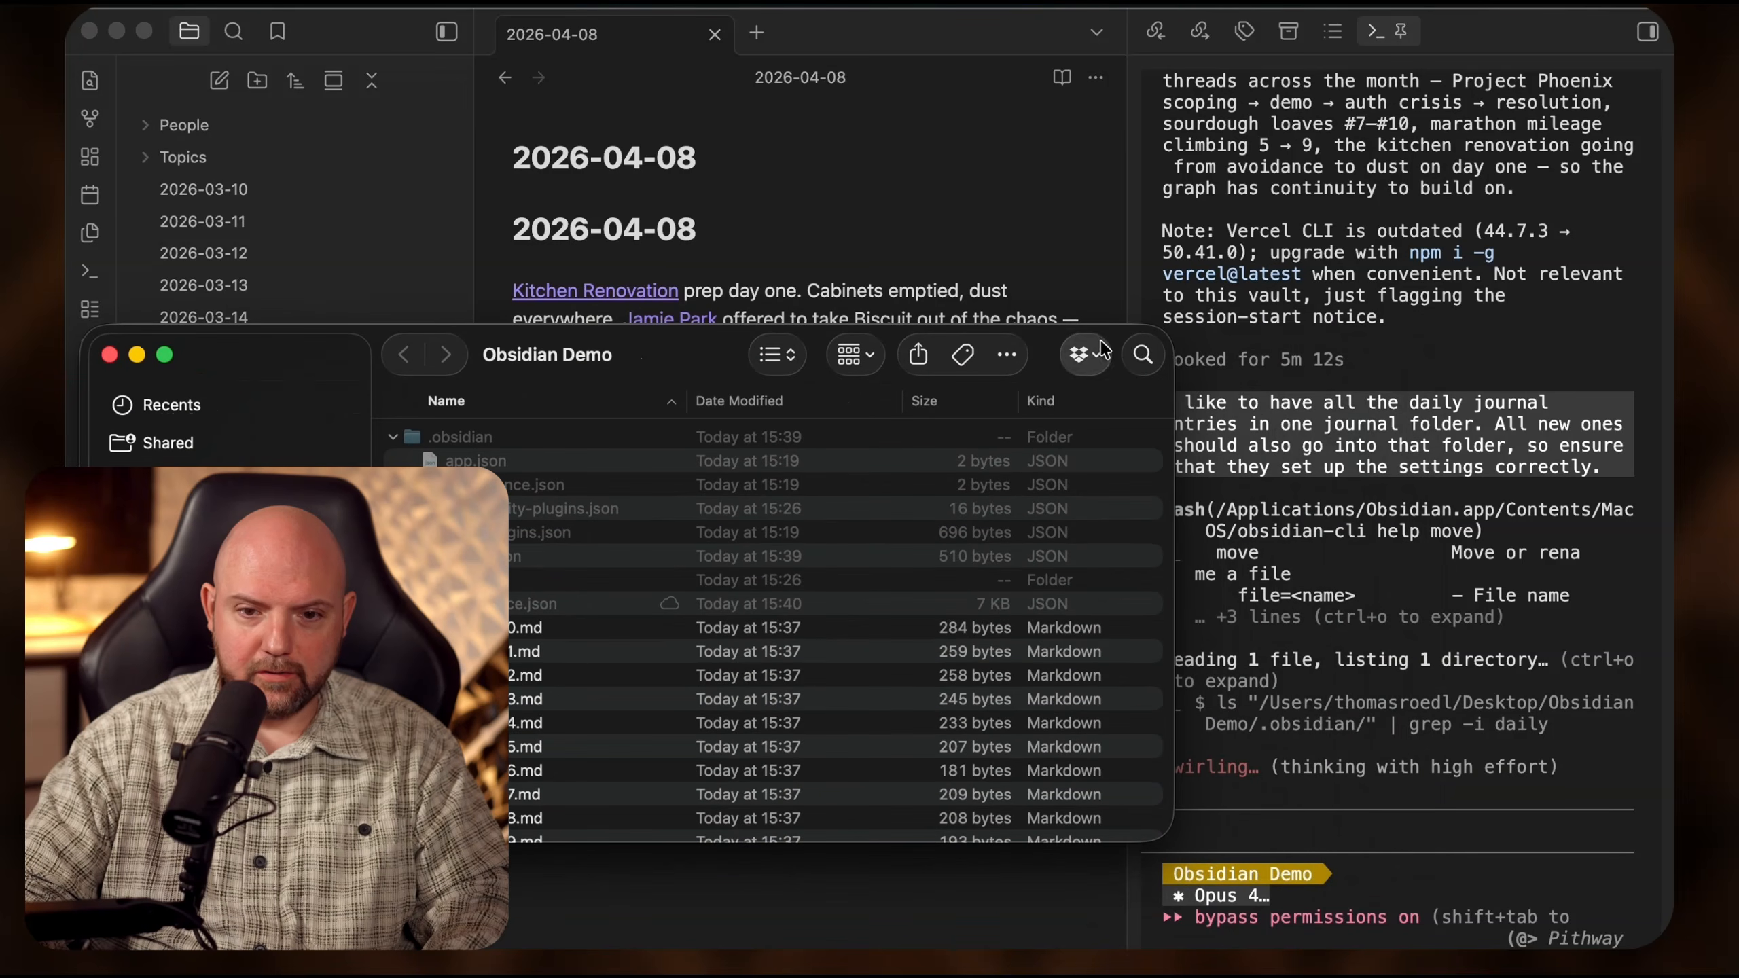
{"action": "left_click_drag", "start_coordinate": [1130, 306], "coordinate": [1056, 171]}
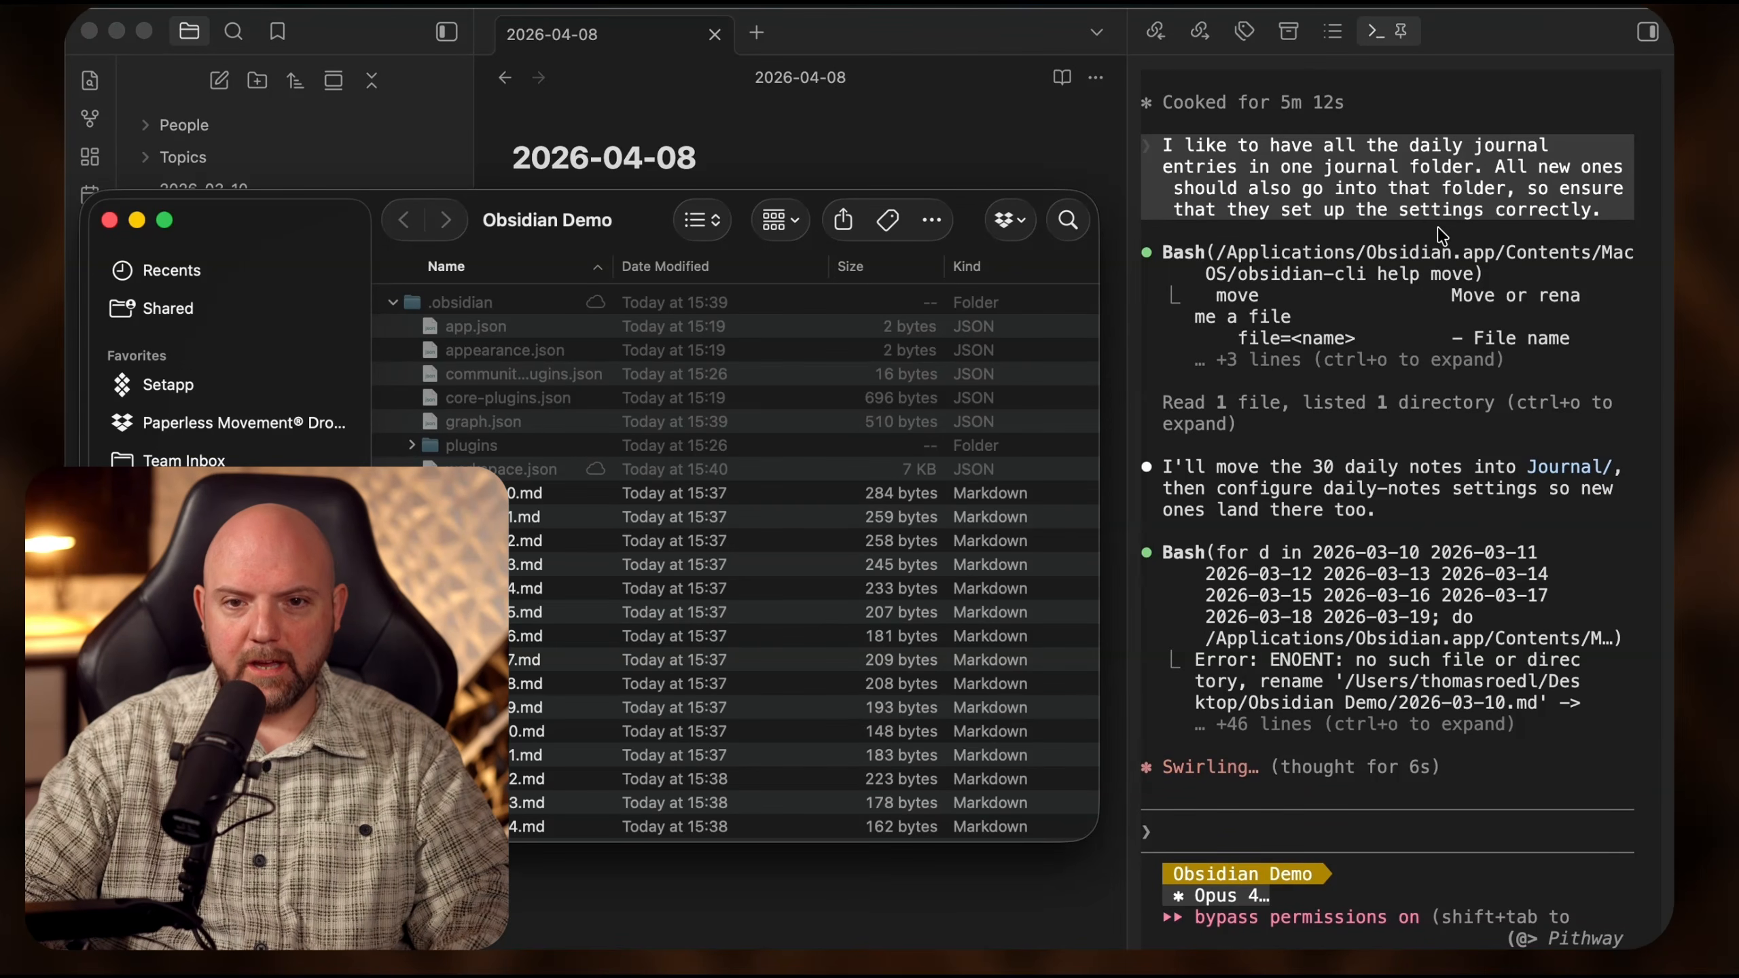
{"action": "left_click", "coordinate": [1399, 552]}
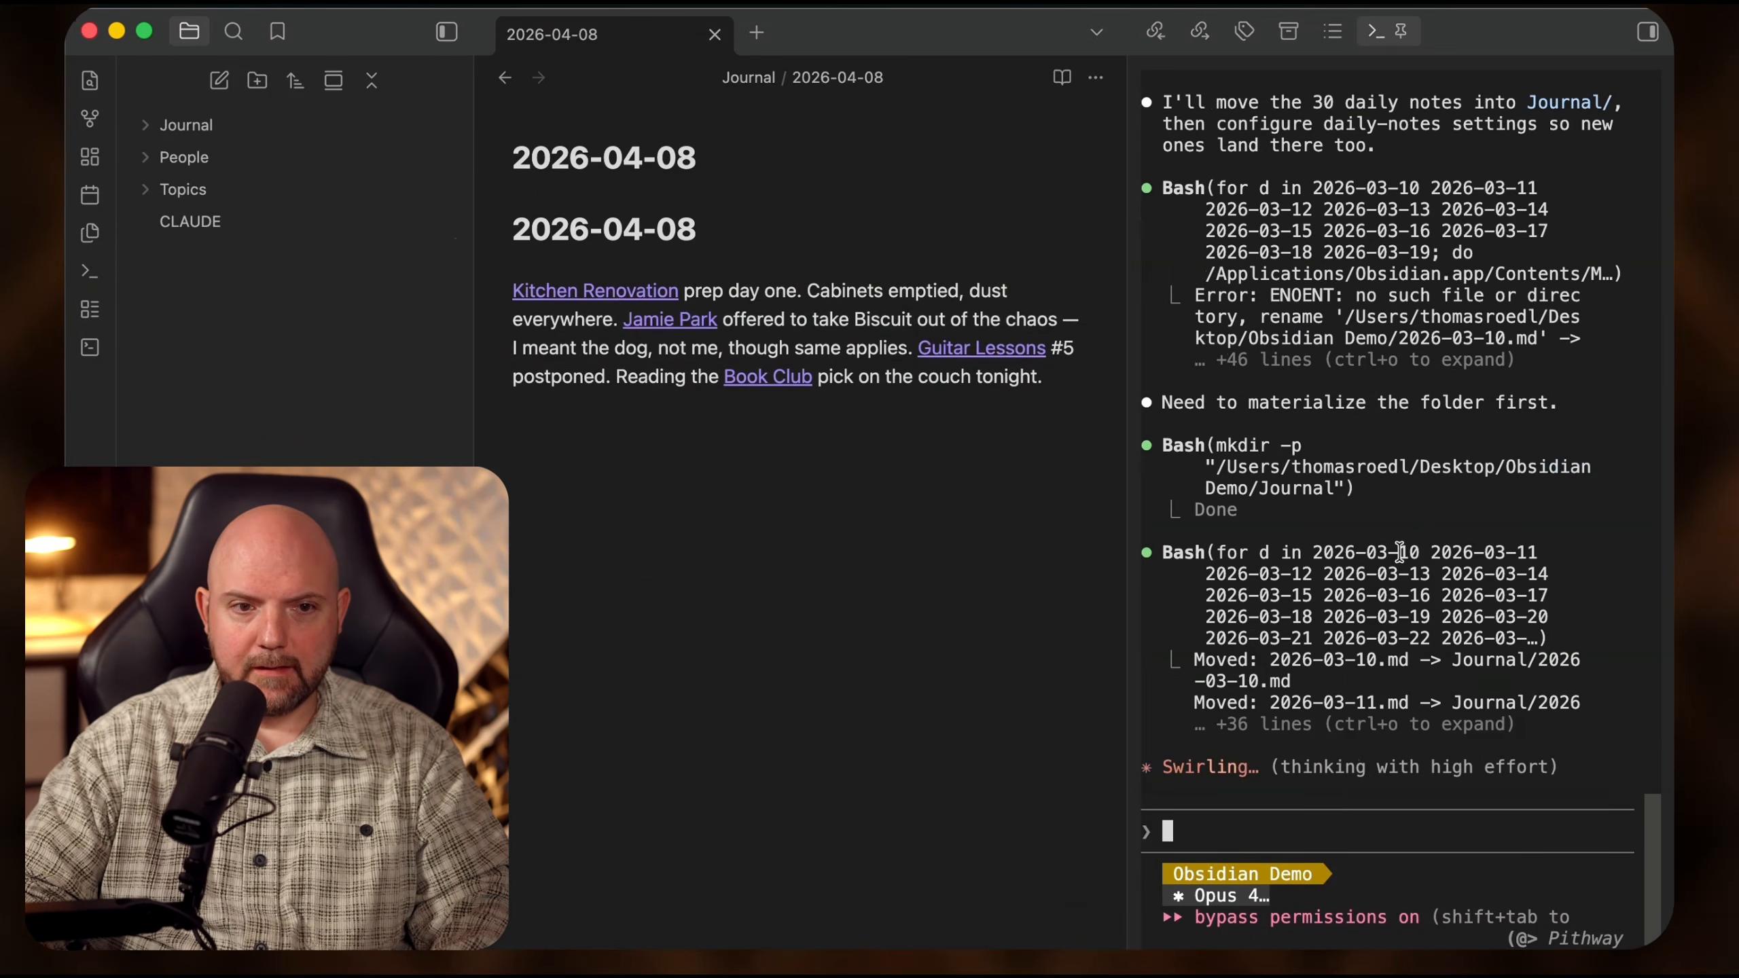
- Check the daily notes inside the new Journal folder and reveal that folder in Finder
{"action": "left_click", "coordinate": [147, 131]}
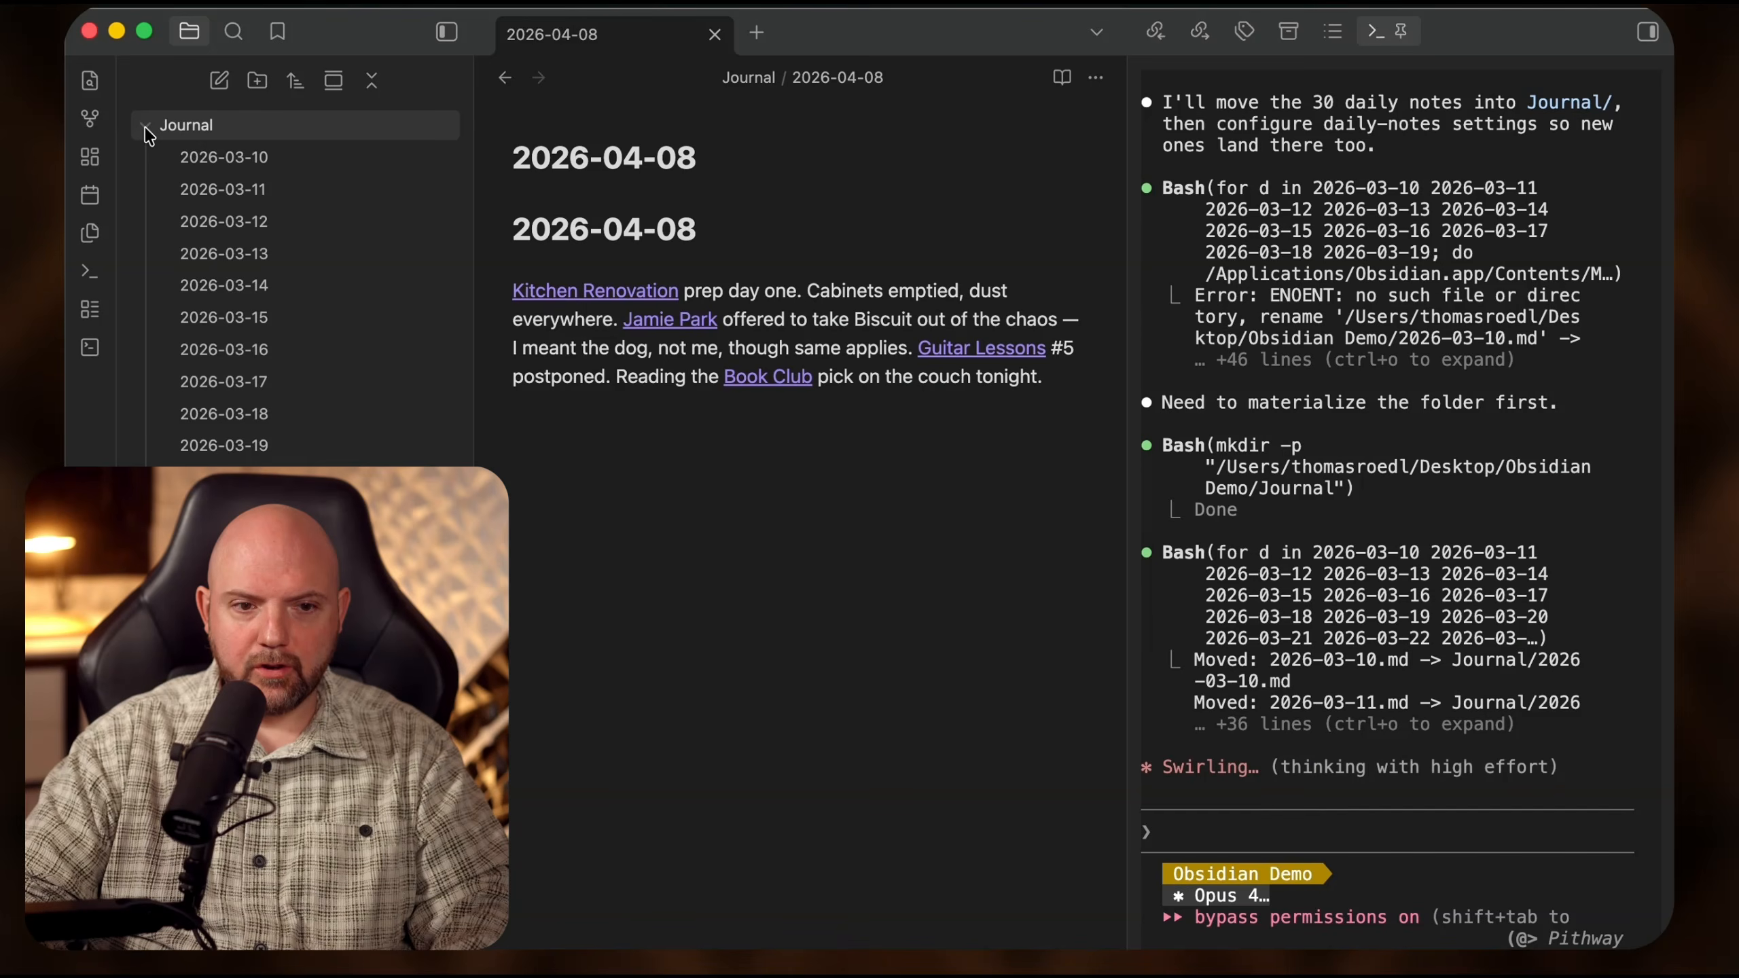
{"action": "left_click", "coordinate": [147, 130]}
{"action": "right_click", "coordinate": [237, 131]}
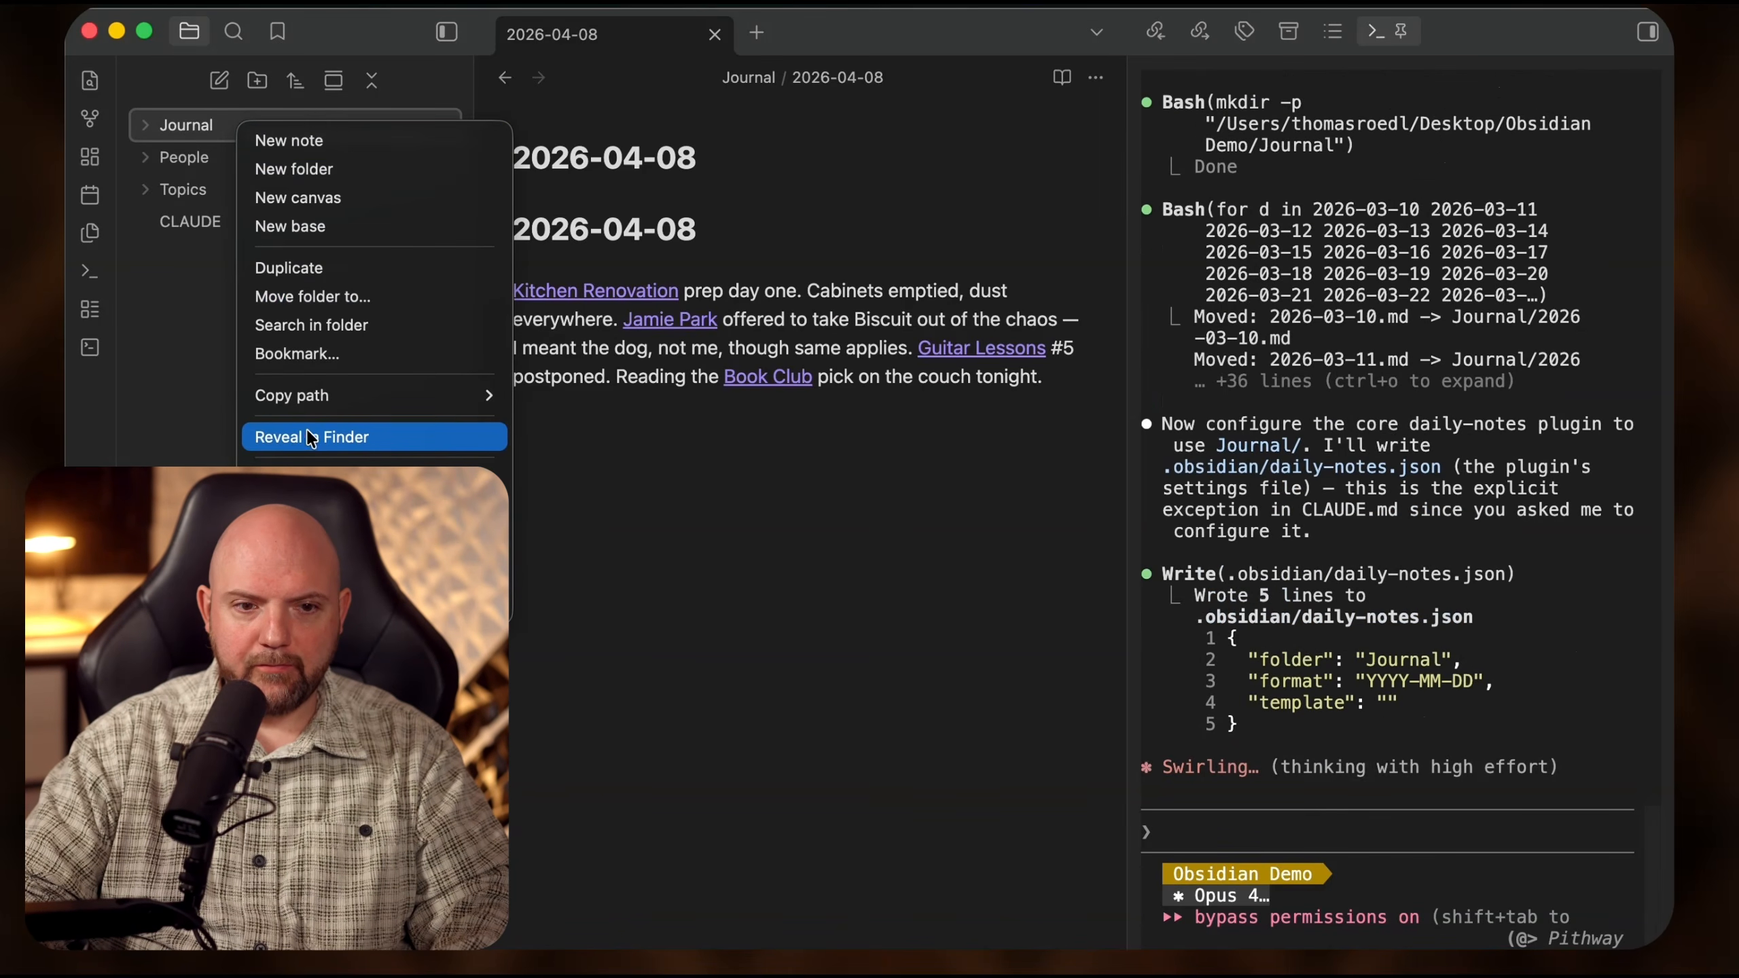
{"action": "left_click", "coordinate": [383, 437]}
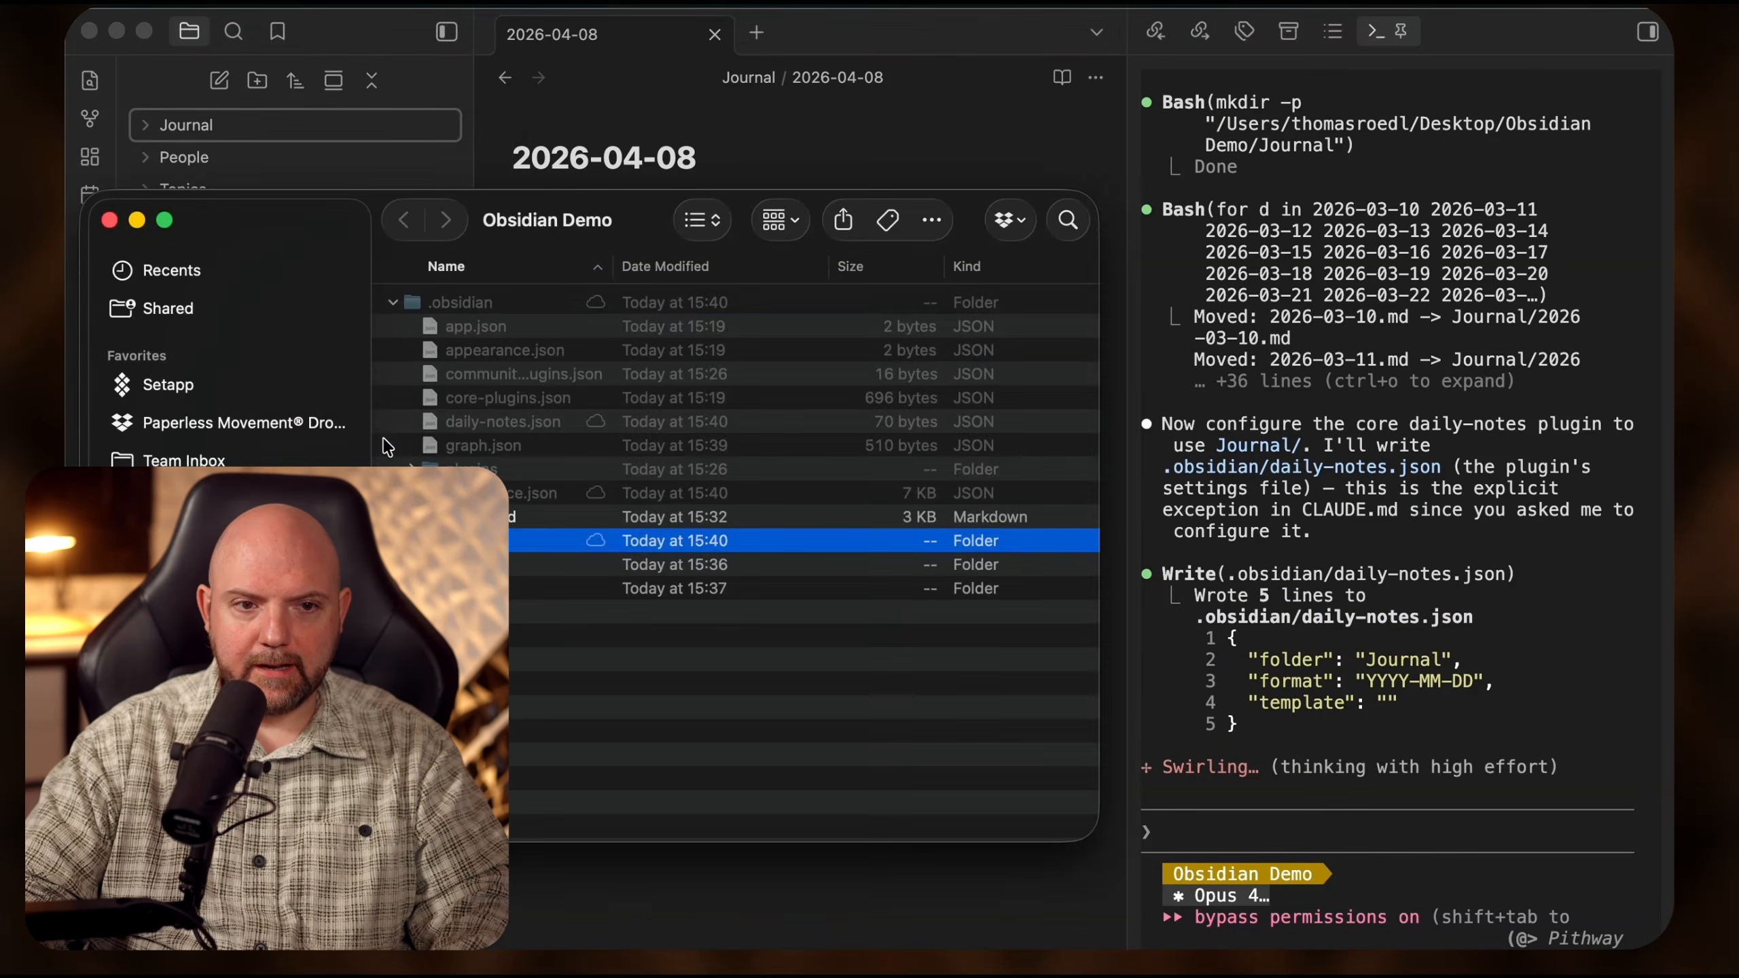
- Collapse .obsidian in Finder, look through the Journal folder's Markdown files, collapse it, and return to Obsidian
{"action": "left_click", "coordinate": [393, 303]}
{"action": "left_click_drag", "start_coordinate": [269, 233], "coordinate": [536, 152]}
{"action": "left_click", "coordinate": [652, 266]}
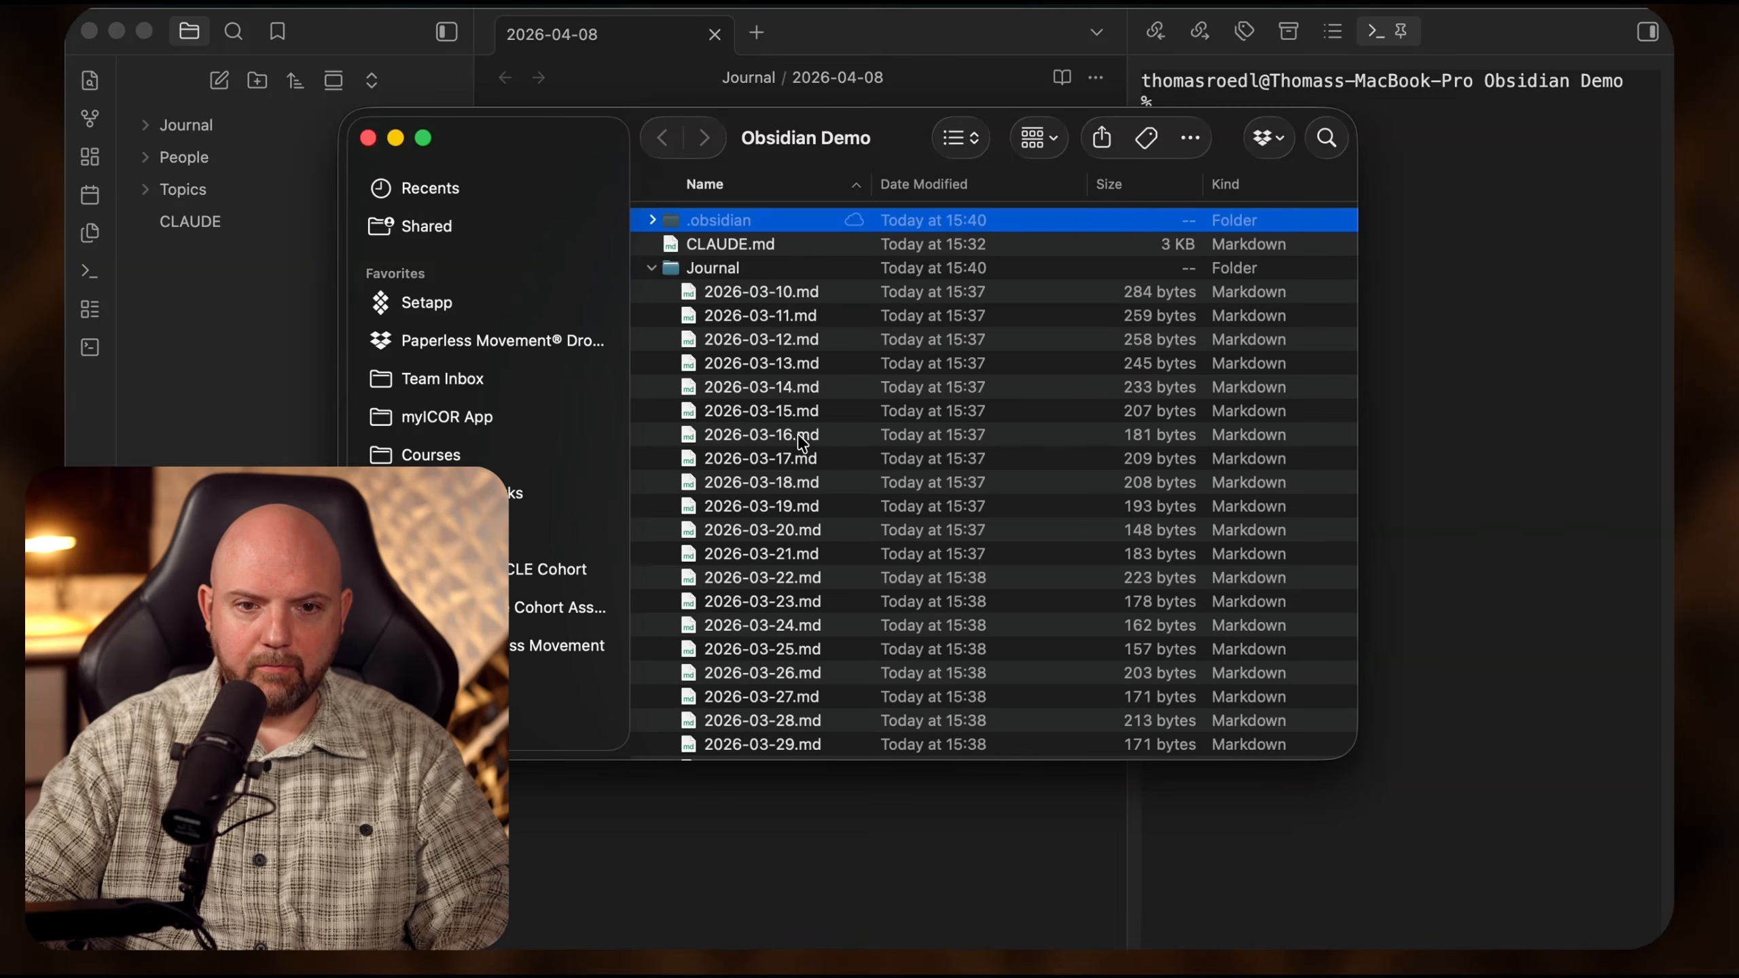
{"action": "left_click", "coordinate": [798, 437]}
{"action": "left_click", "coordinate": [653, 266]}
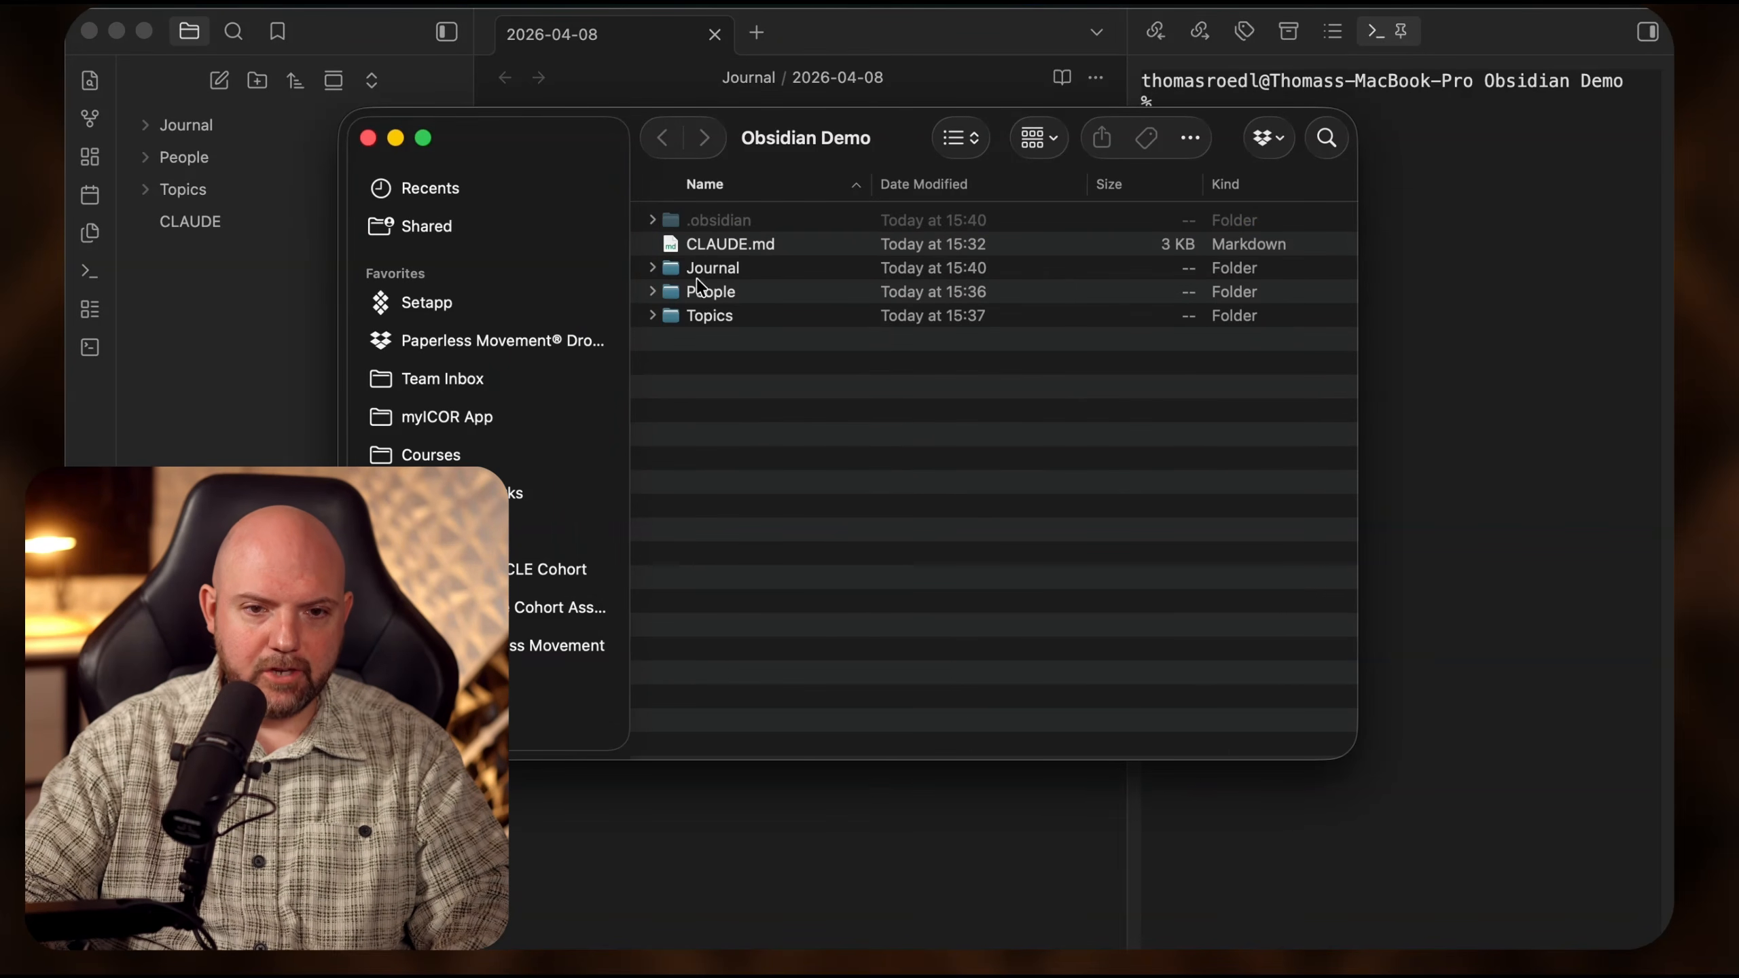
{"action": "left_click_drag", "start_coordinate": [766, 301], "coordinate": [740, 439]}
{"action": "left_click", "coordinate": [747, 438]}
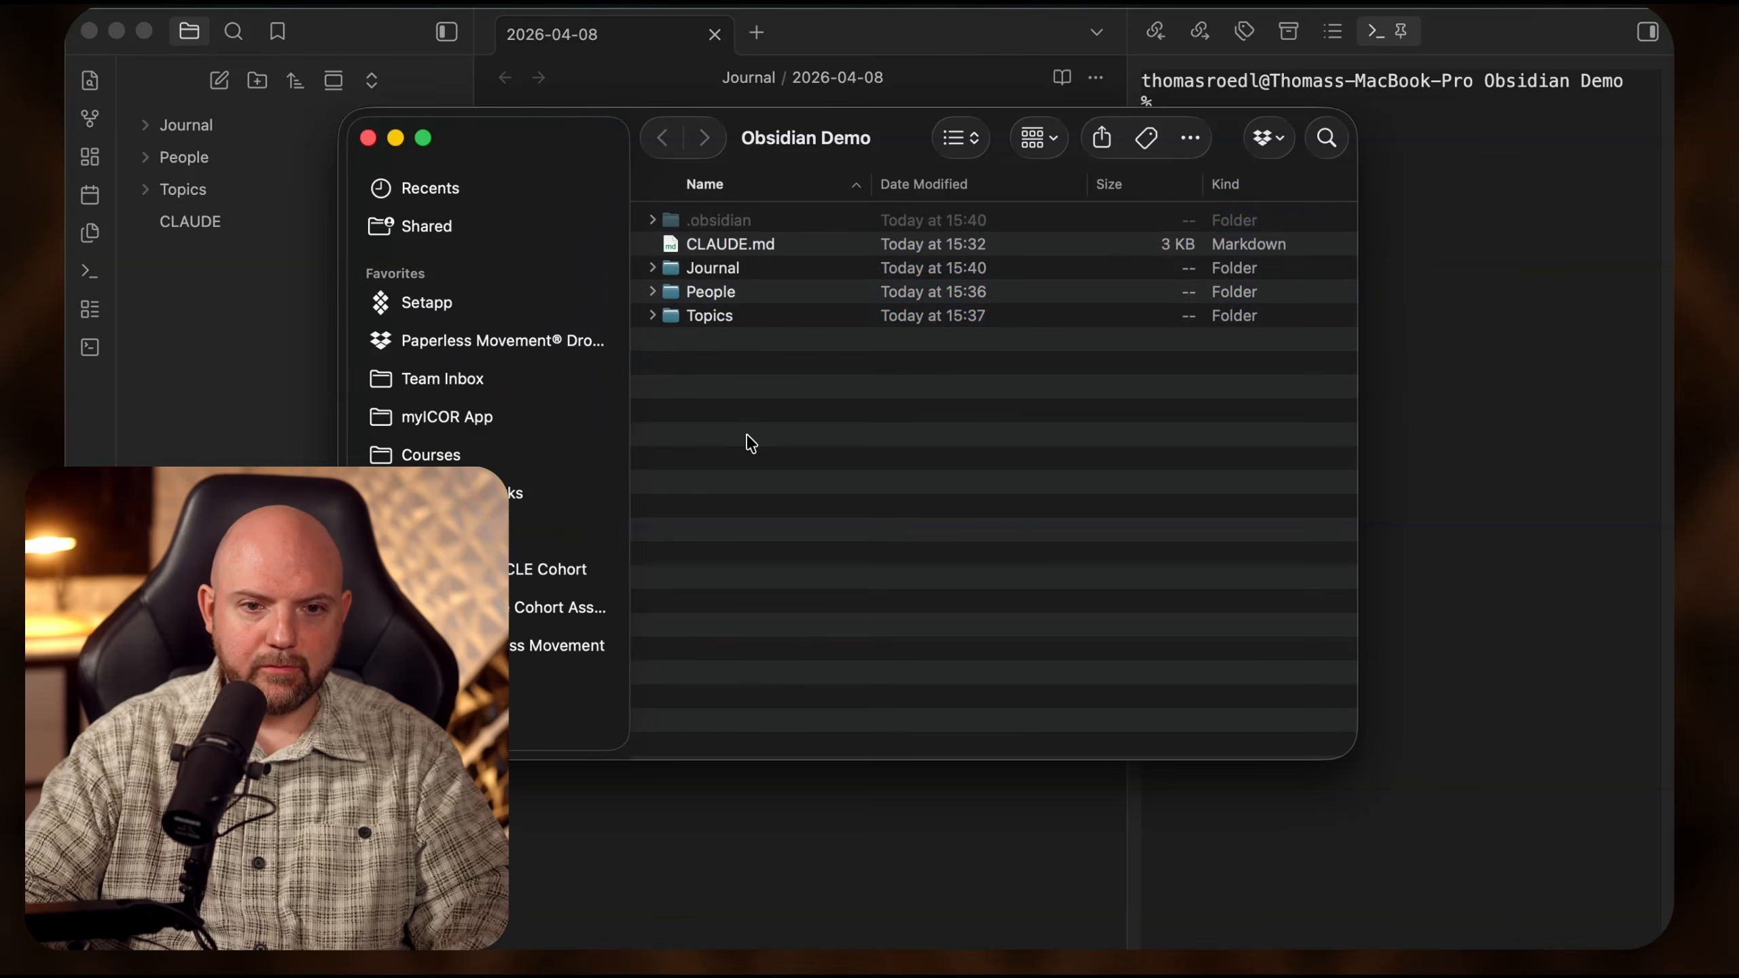
{"action": "left_click", "coordinate": [1429, 373]}
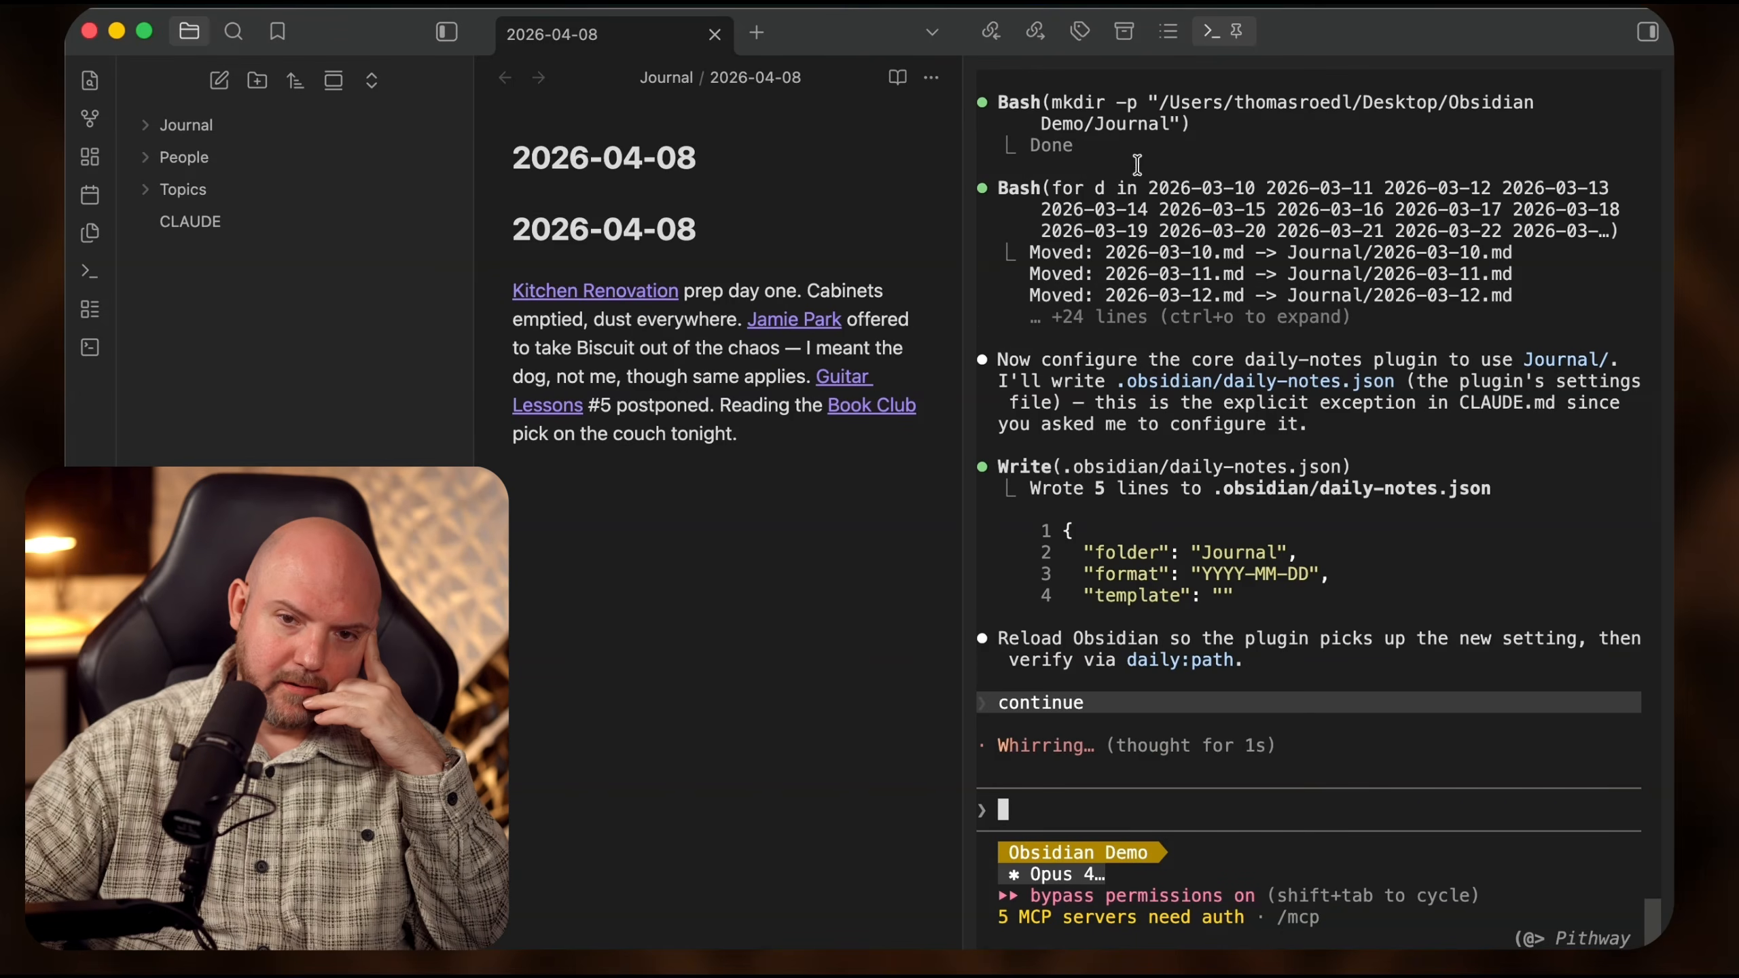
- Narrow the terminal pane and relaunch Claude Code with claude --dangerously-skip-permissions
{"action": "left_click_drag", "start_coordinate": [1062, 625], "coordinate": [1280, 609]}
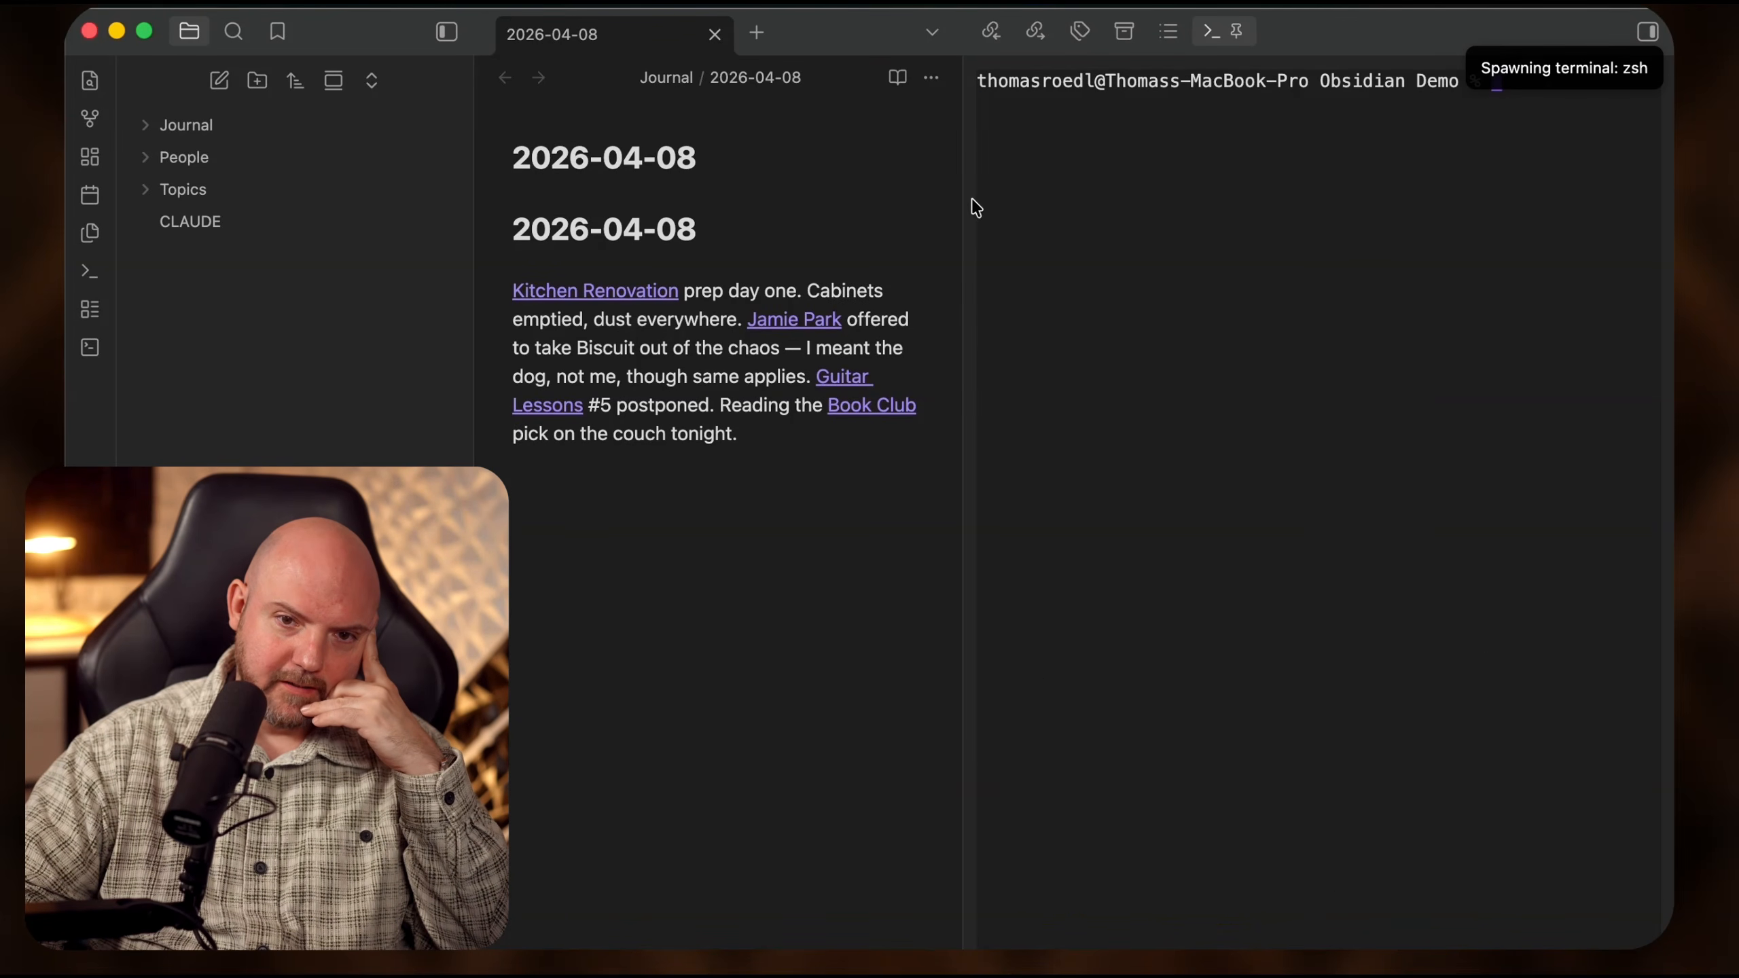
{"action": "left_click_drag", "start_coordinate": [963, 194], "coordinate": [1052, 214]}
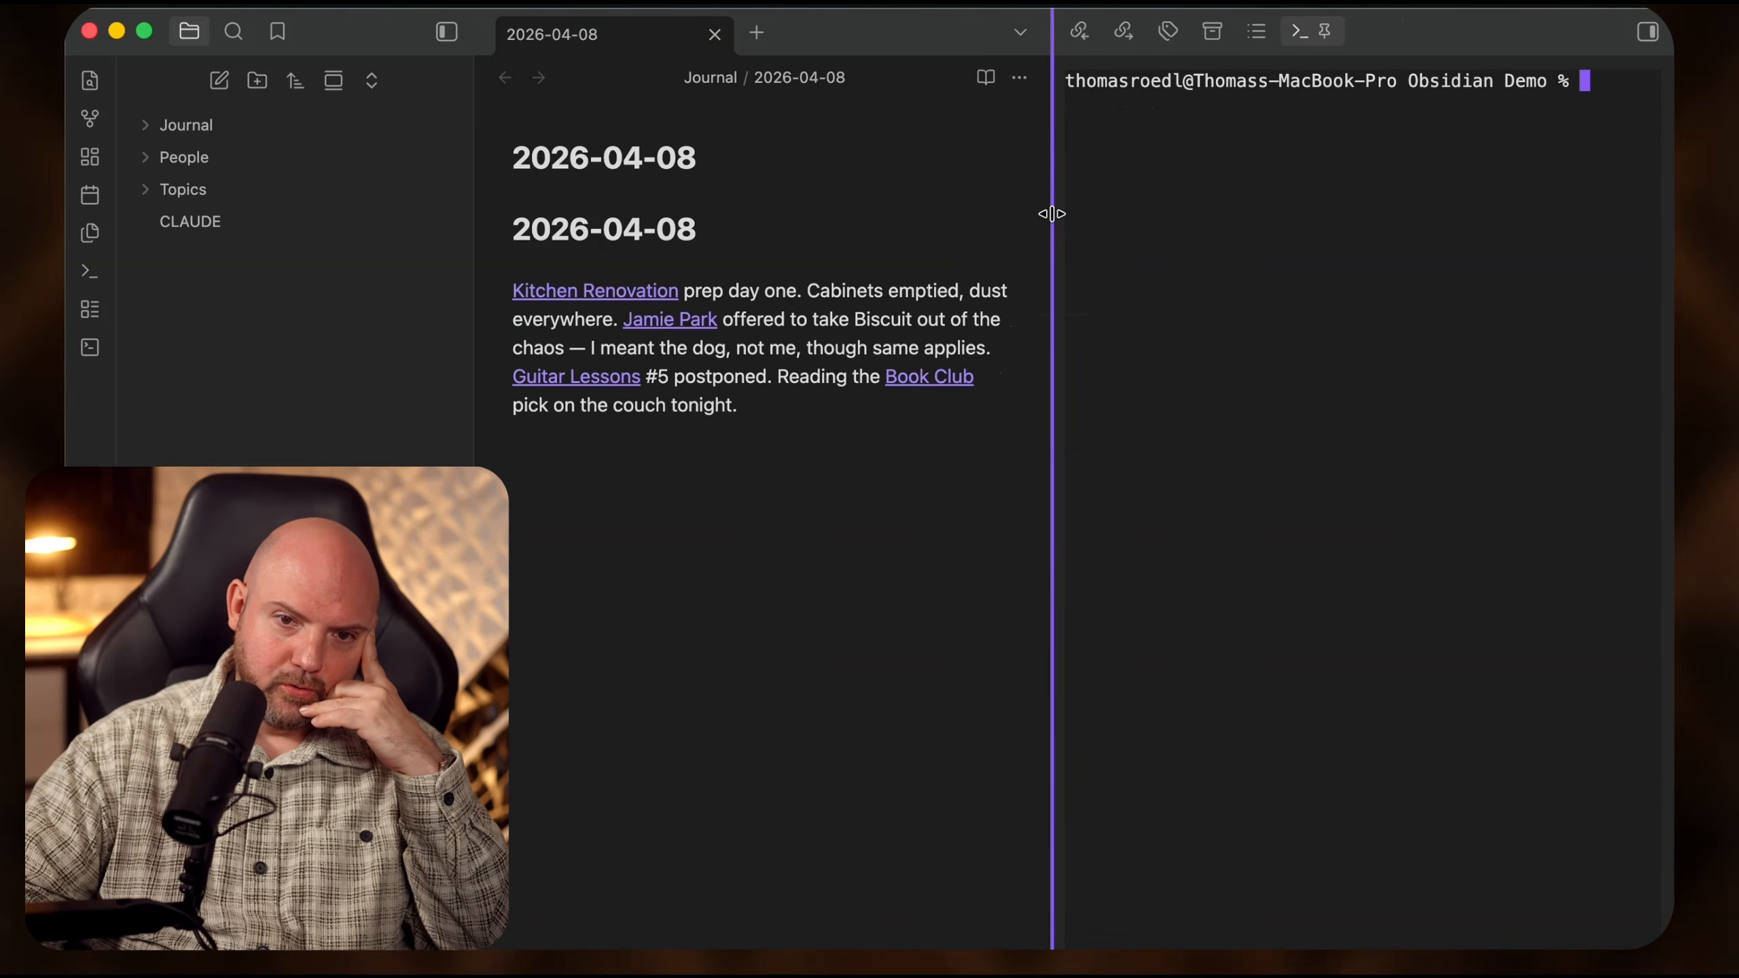
{"action": "key", "text": "Up"}
{"action": "key", "text": "Return"}
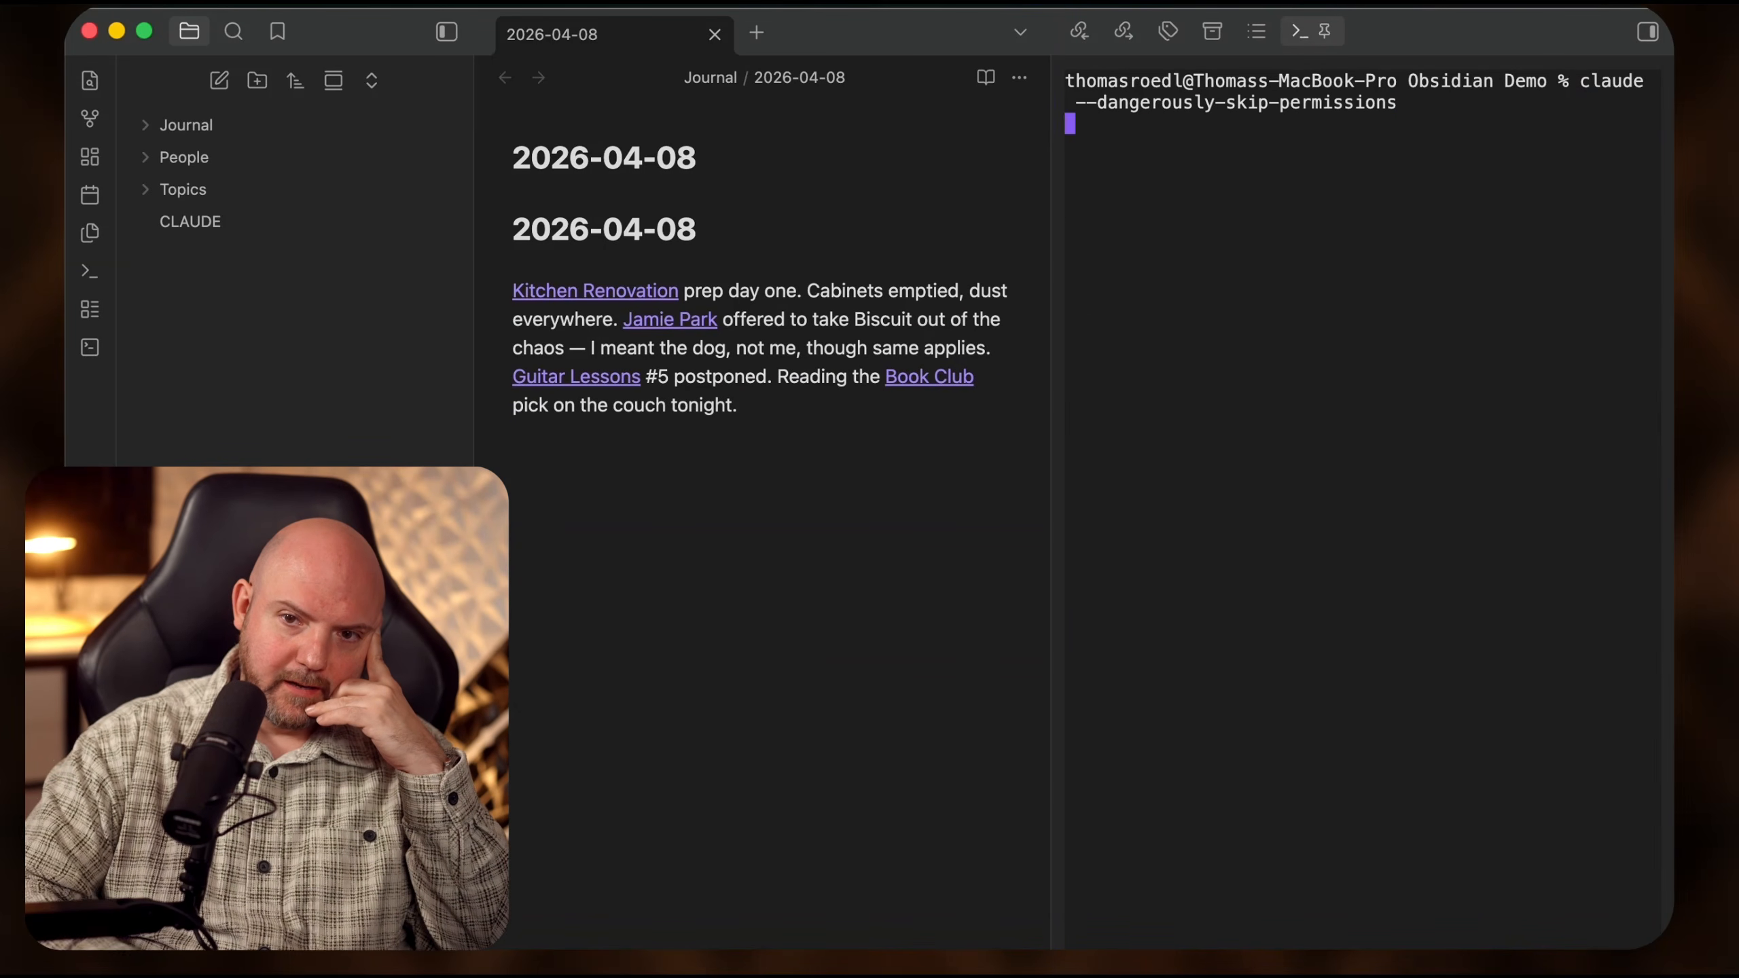
- Resume the most recent Claude Code session, listed as "continue", using /resume
{"action": "type", "text": "/resume"}
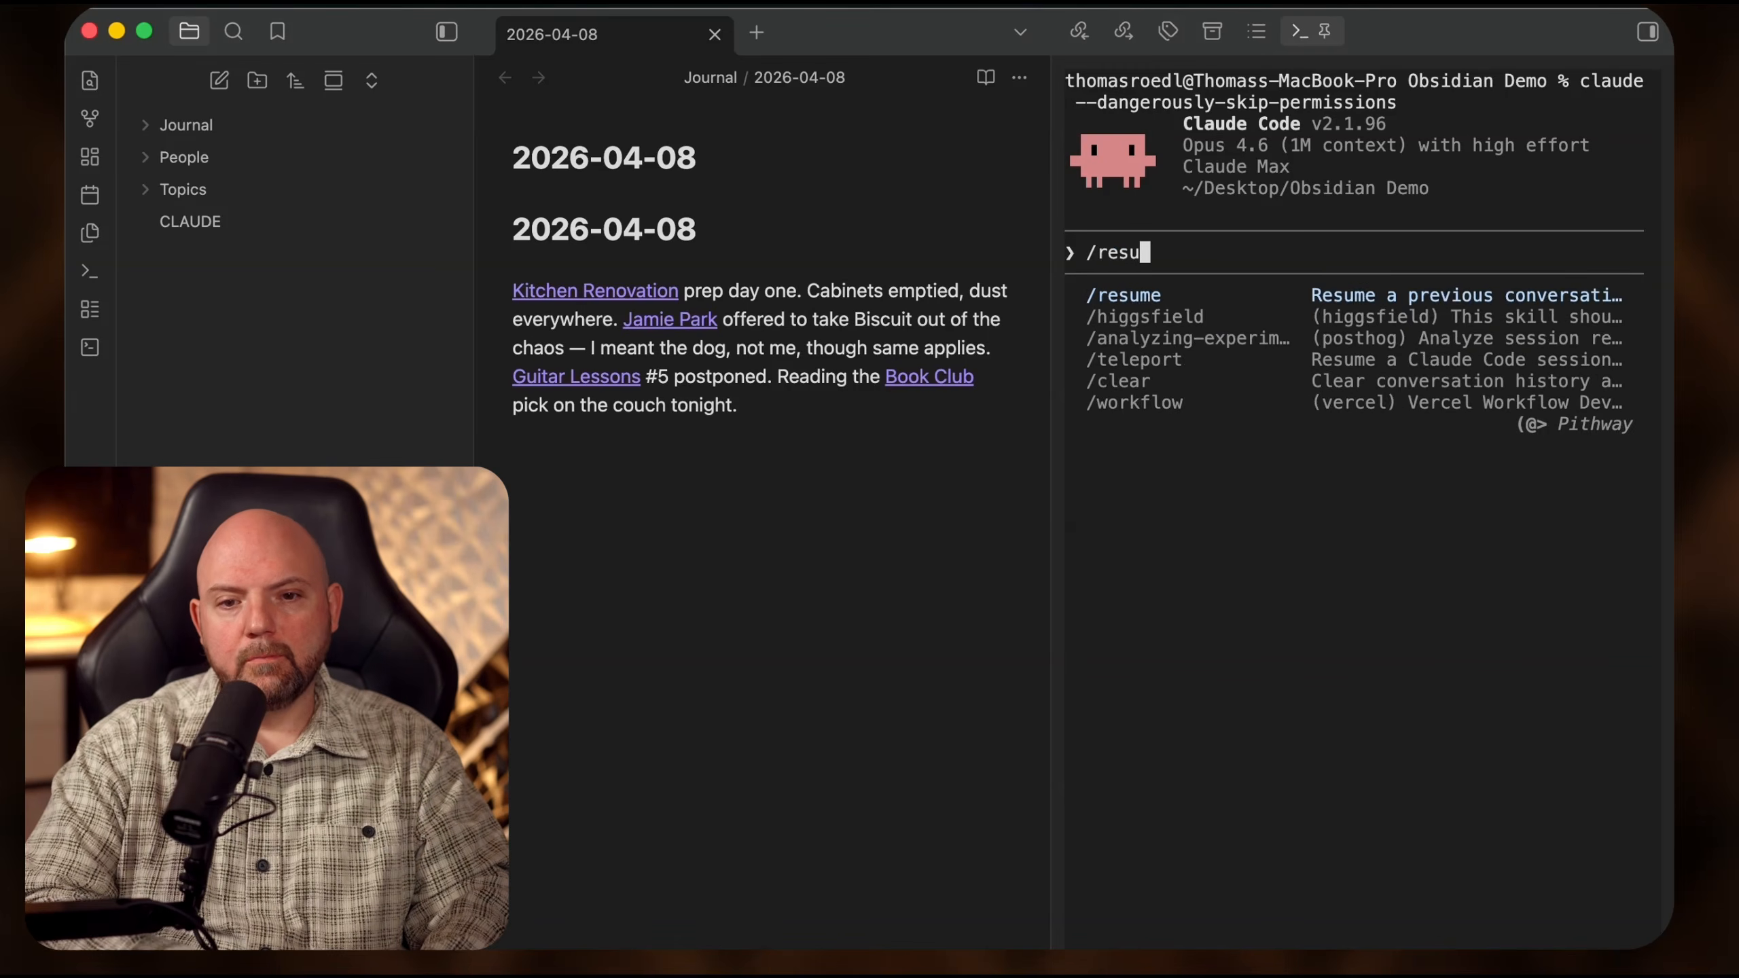
{"action": "key", "text": "Return"}
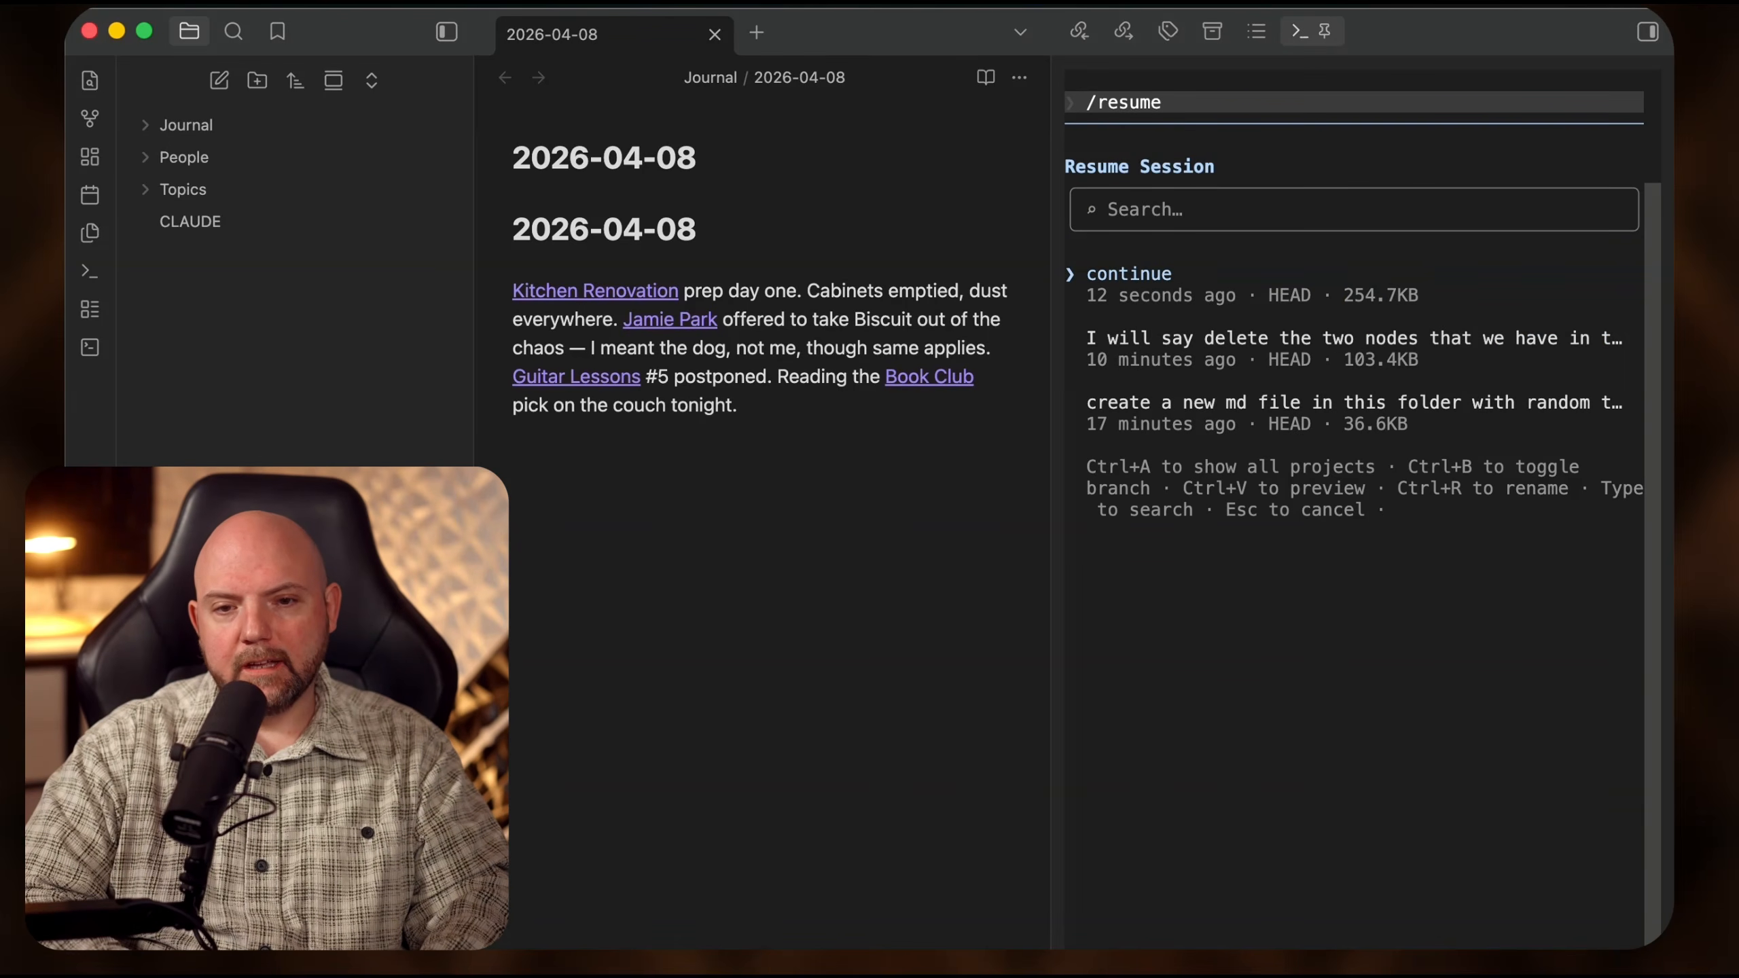
{"action": "key", "text": "Return"}
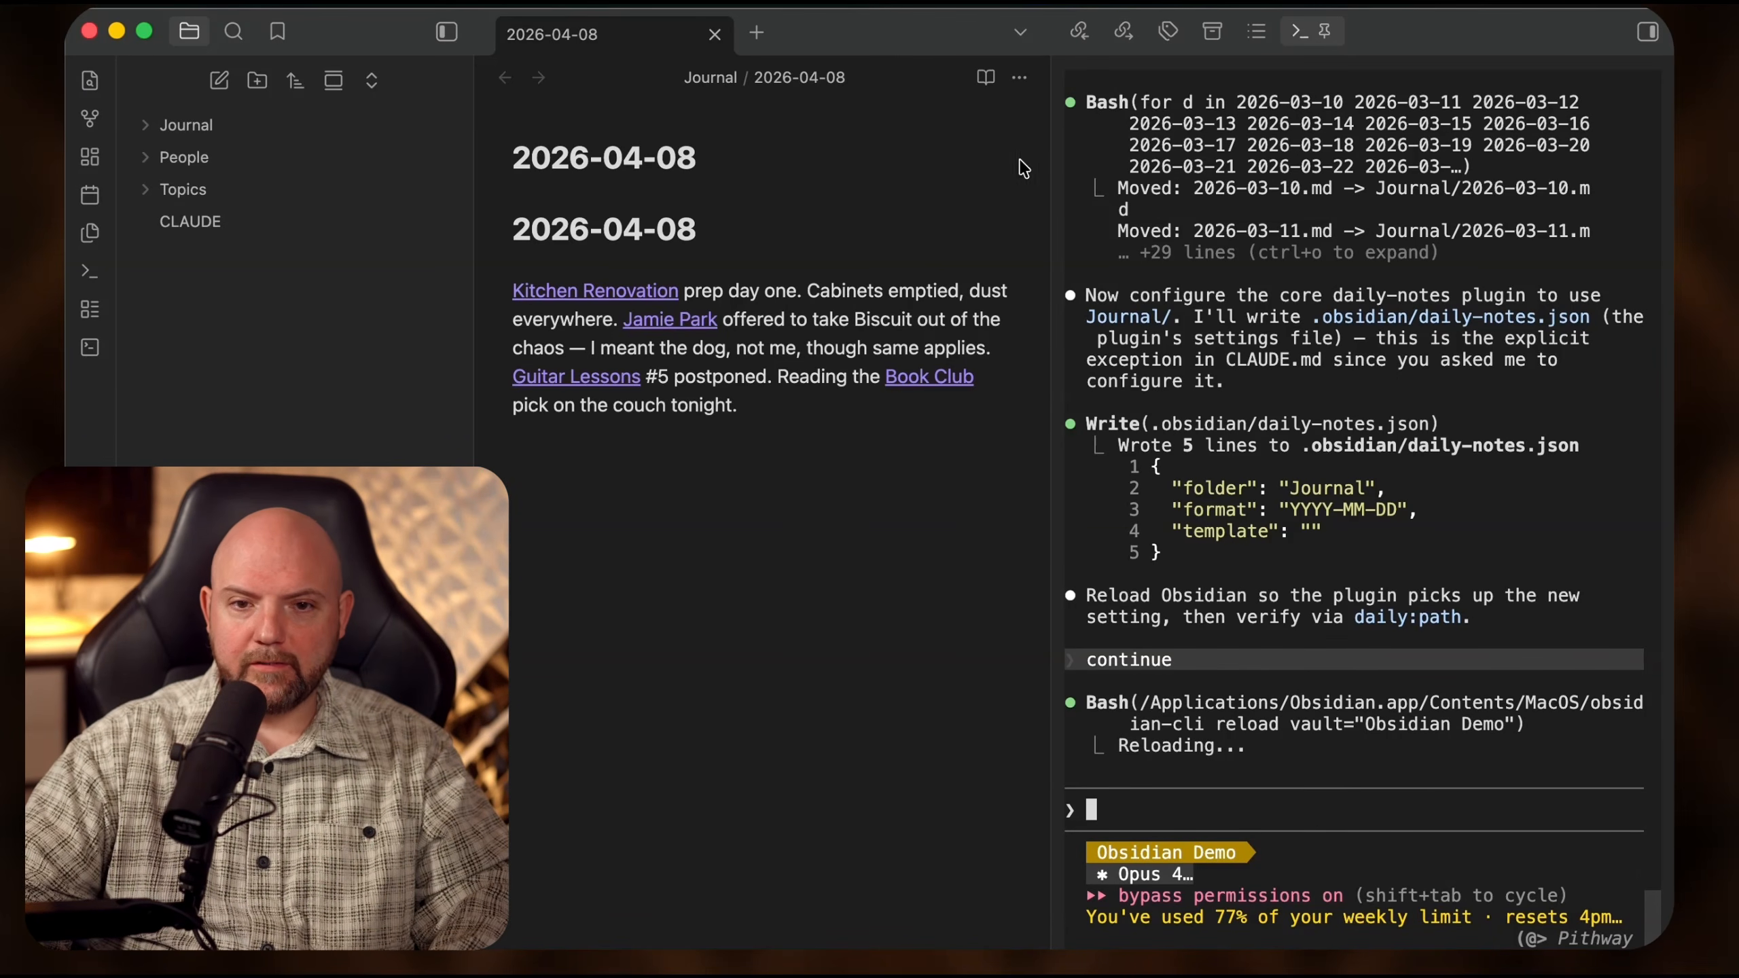
- Widen the terminal pane and run /rename without a name on the current Claude Code conversation
{"action": "left_click_drag", "start_coordinate": [1048, 172], "coordinate": [953, 174]}
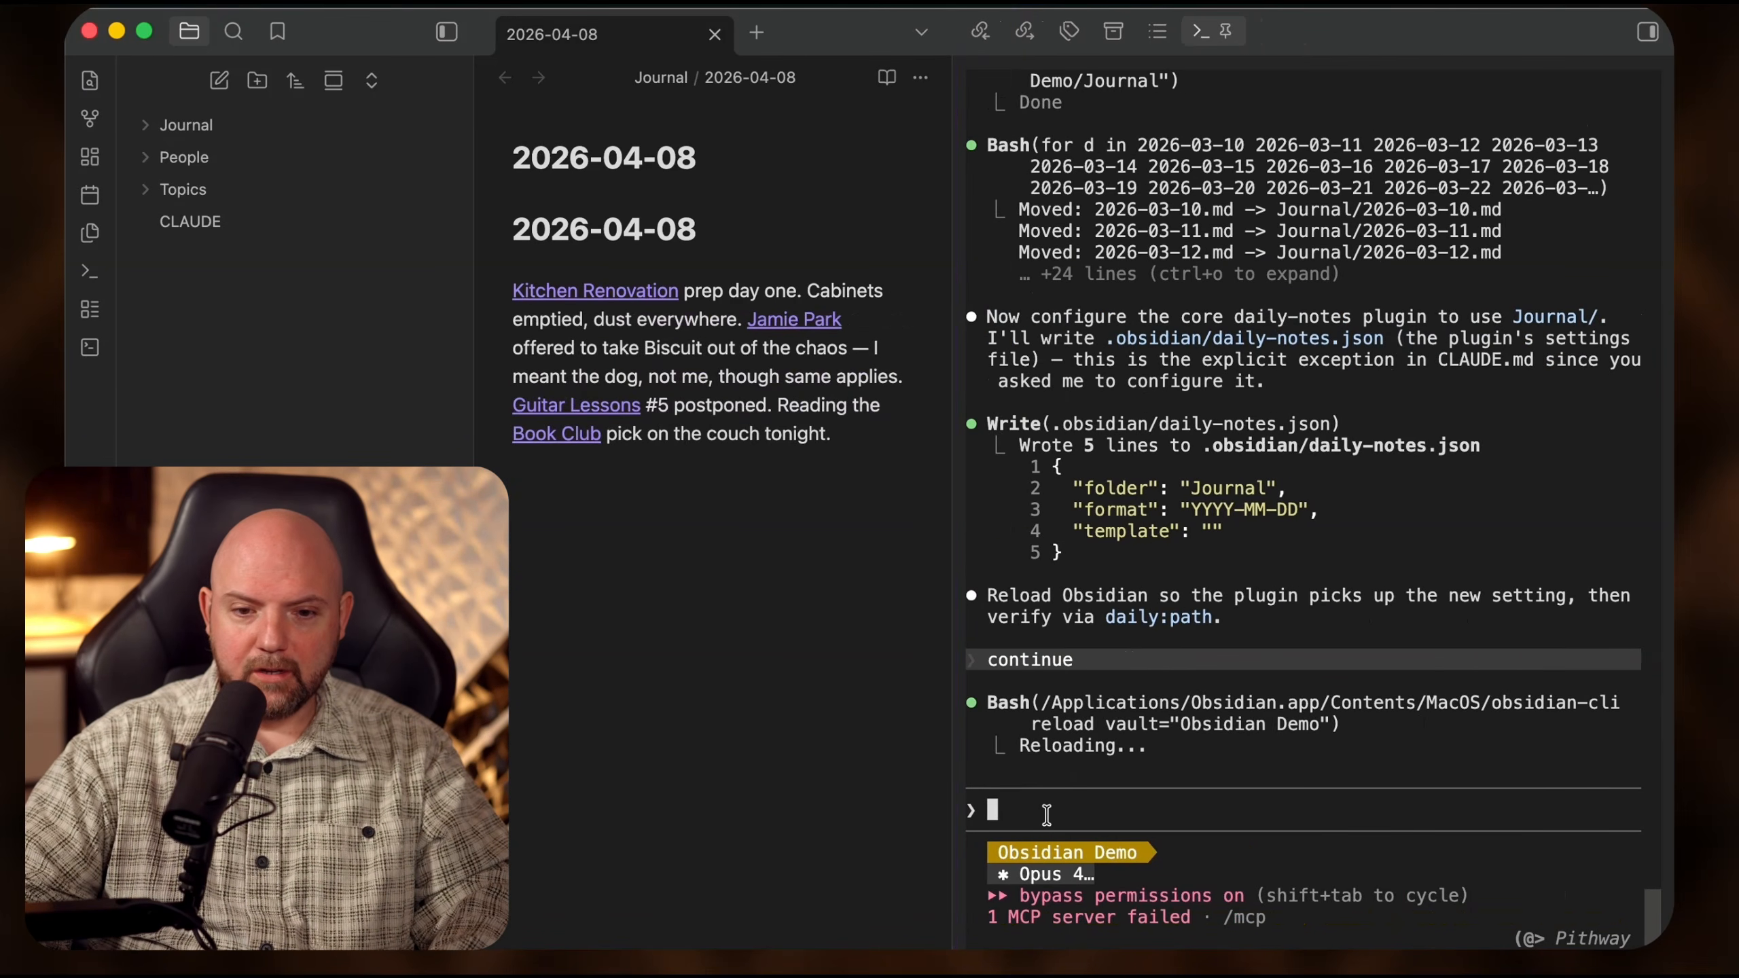
{"action": "type", "text": "/rename"}
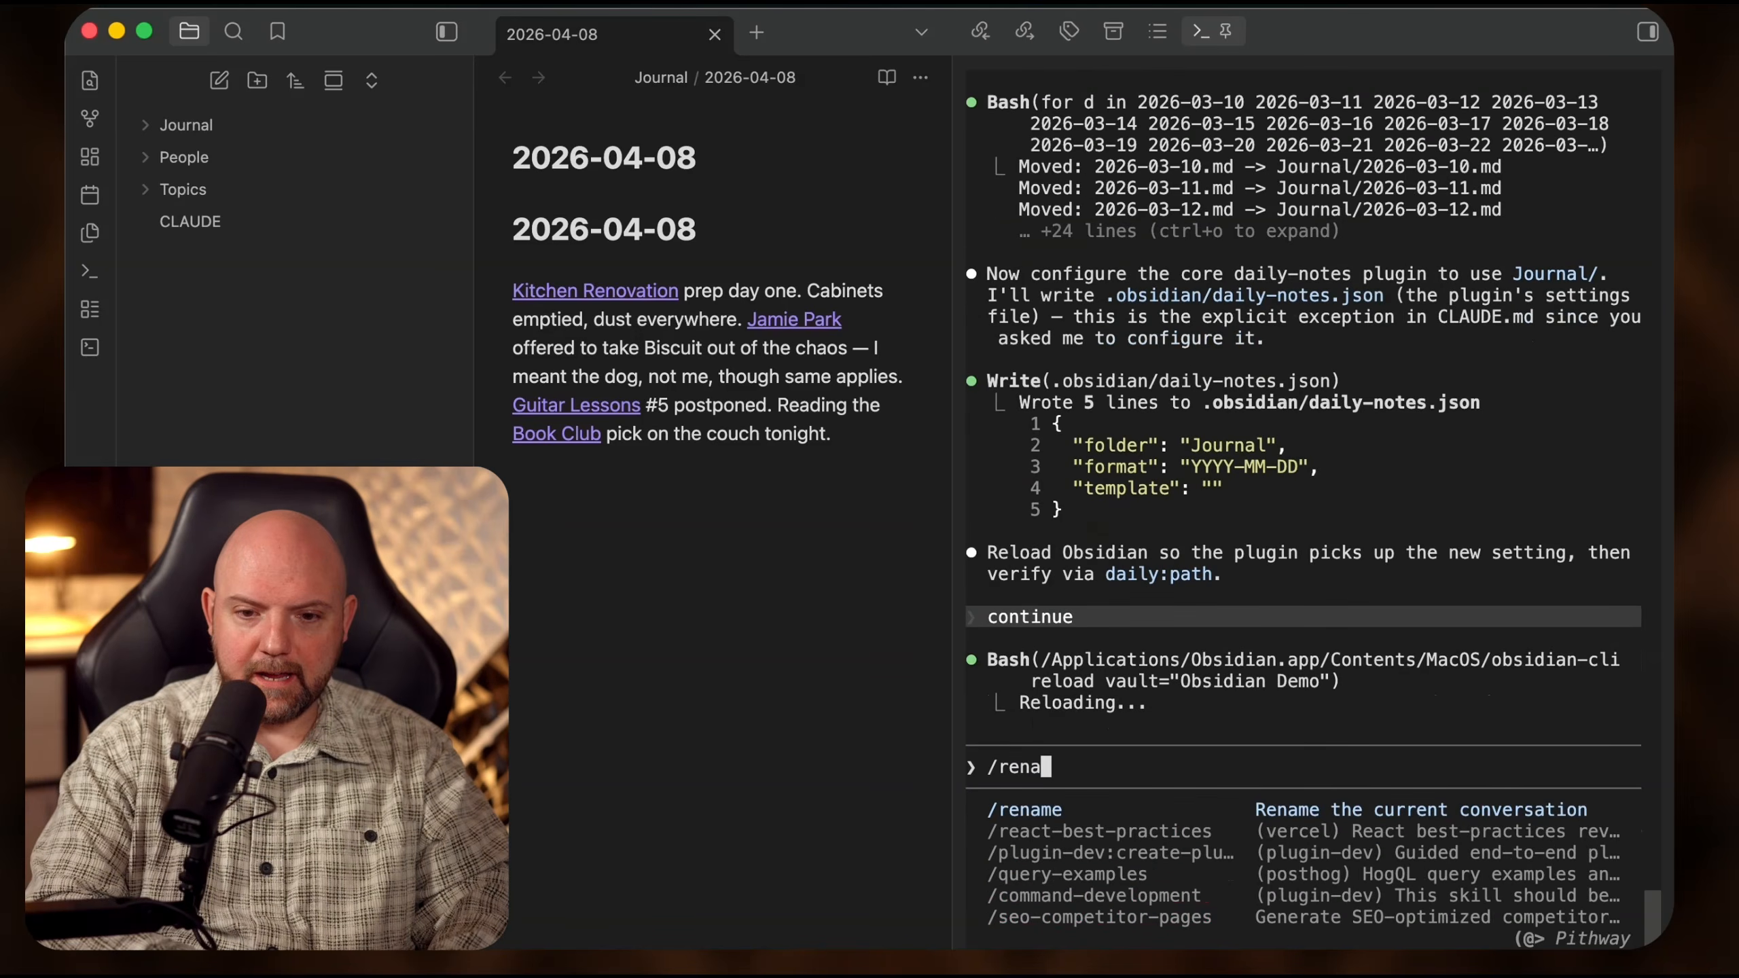
{"action": "key", "text": "Return"}
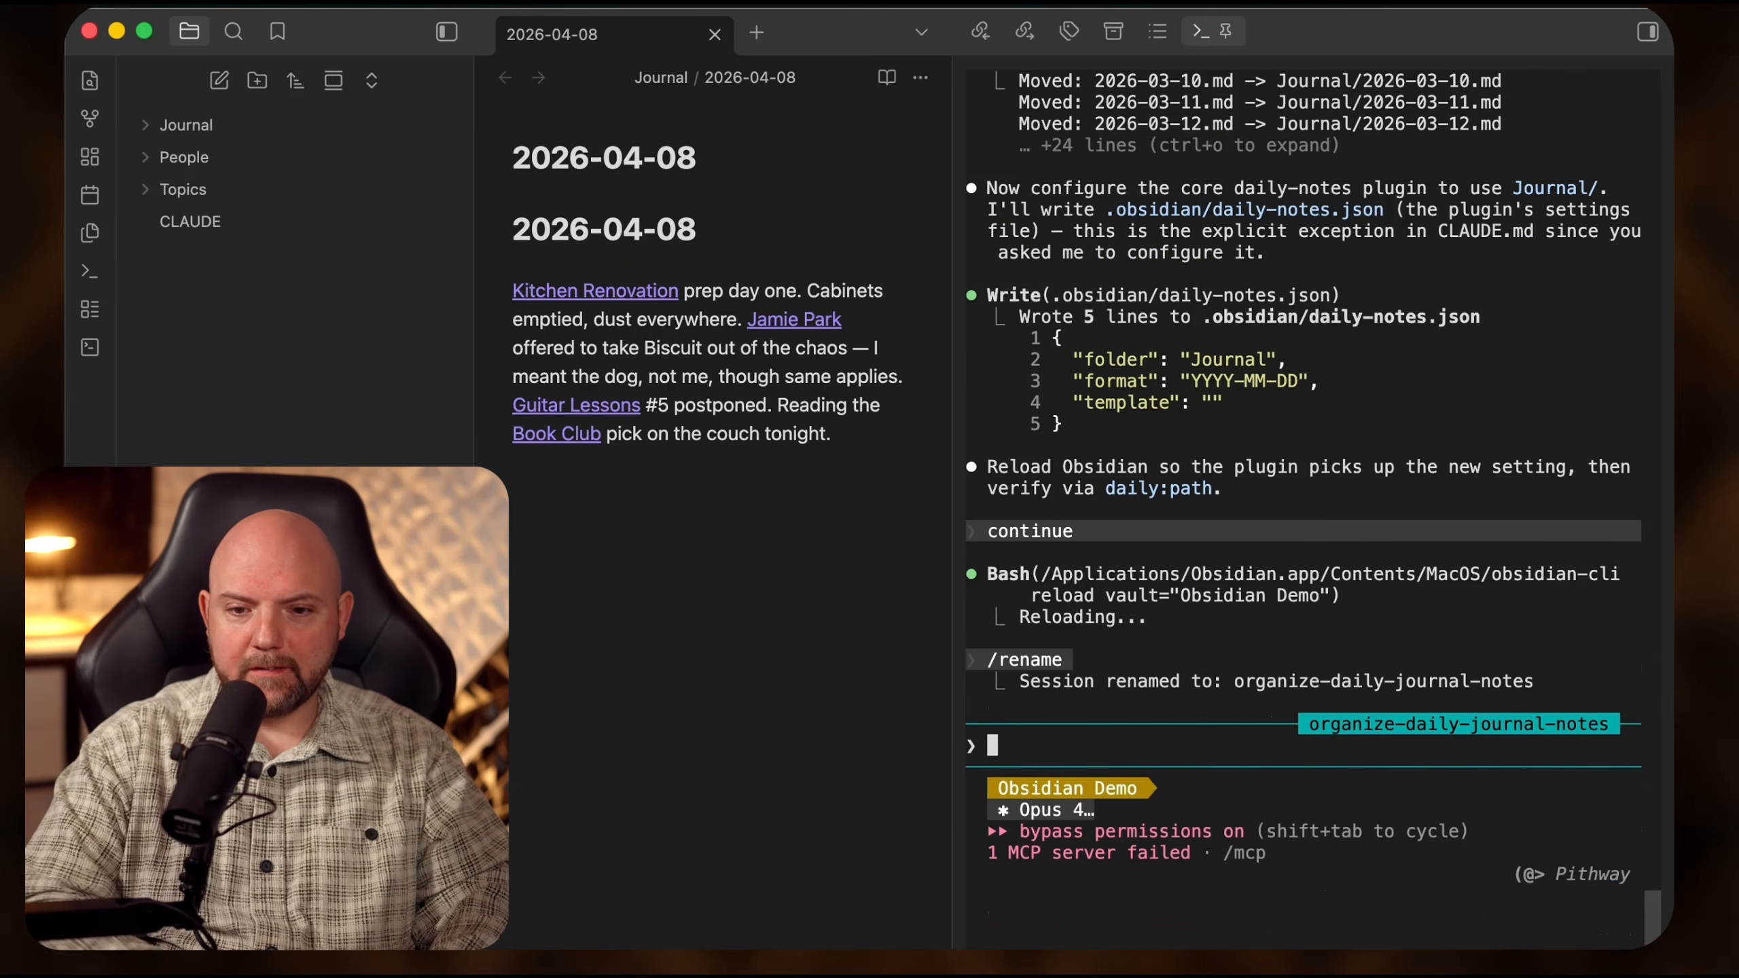
{"action": "left_click_drag", "start_coordinate": [1320, 721], "coordinate": [1575, 724]}
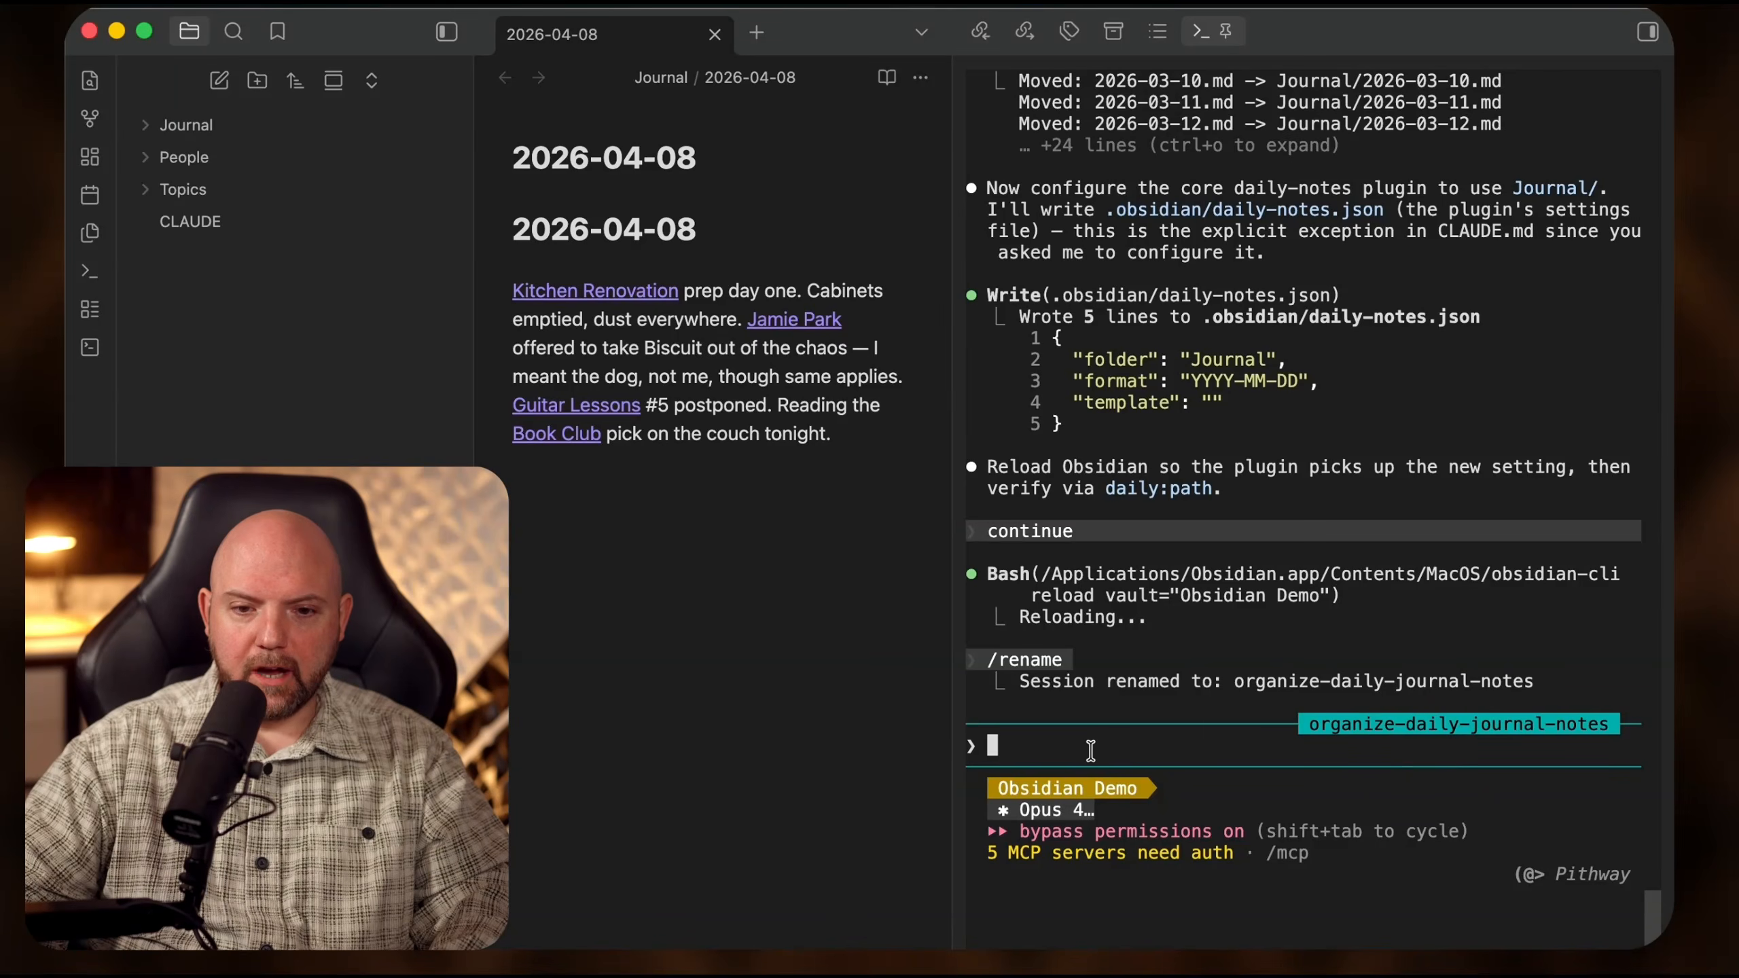
- Exit Claude Code with /exit and clear the terminal
{"action": "type", "text": "/ex"}
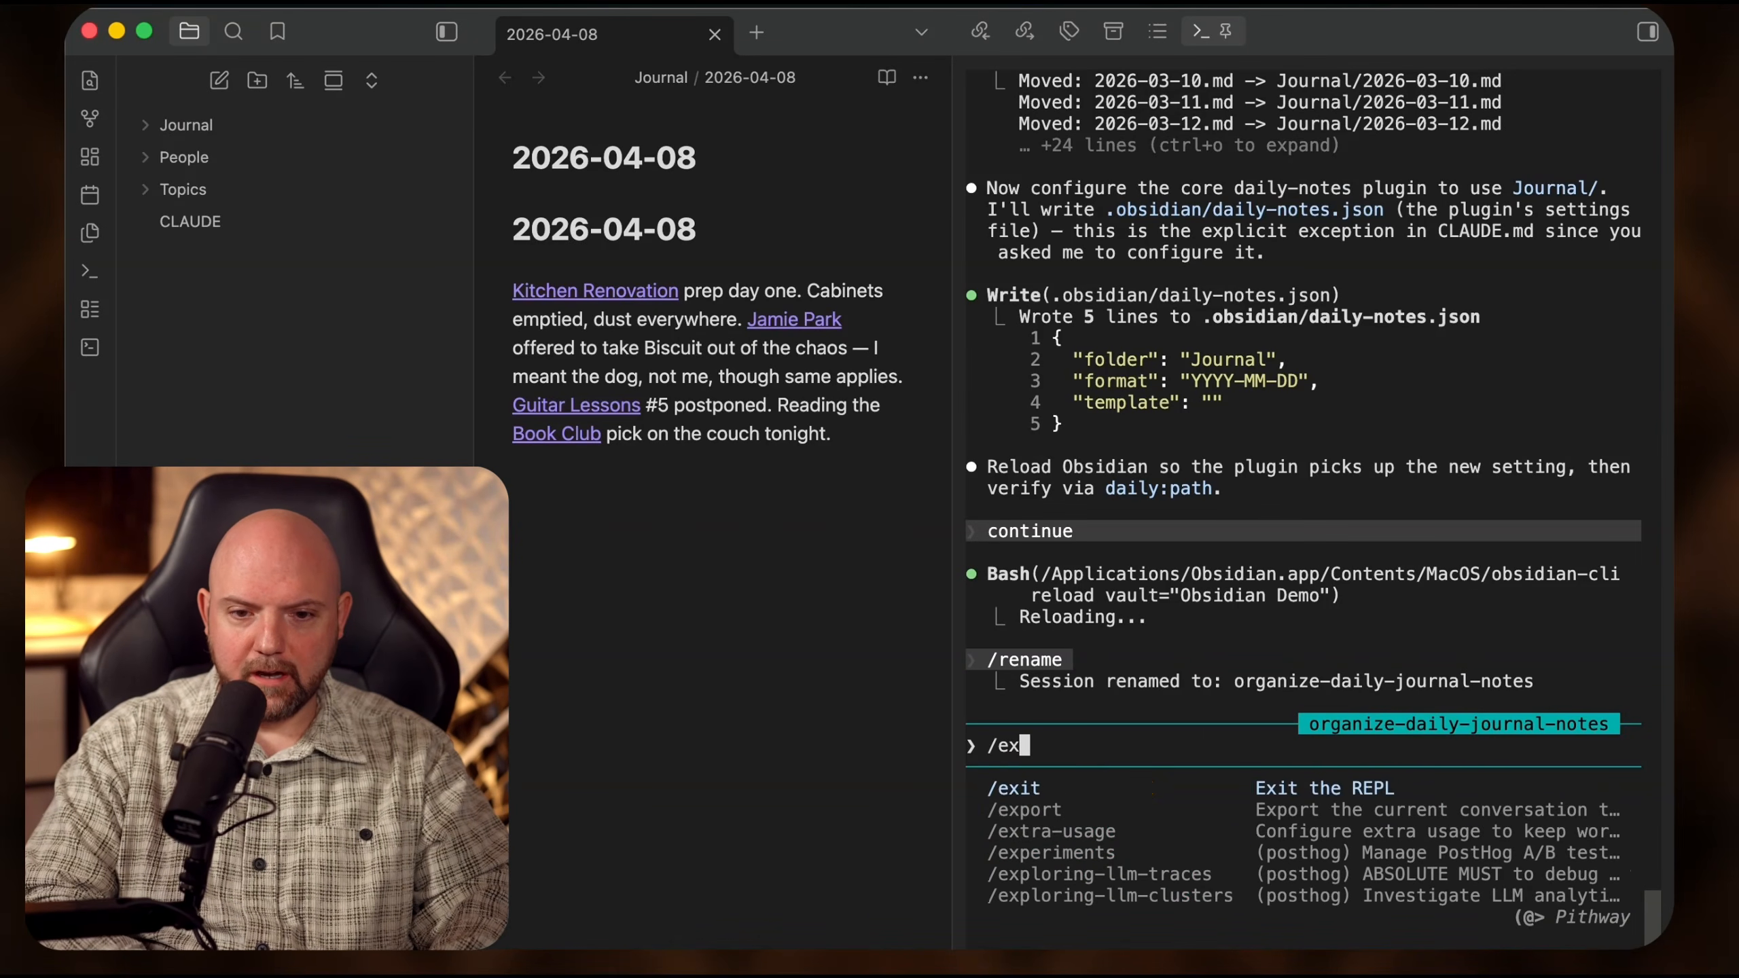
{"action": "key", "text": "Return"}
{"action": "type", "text": "cle"}
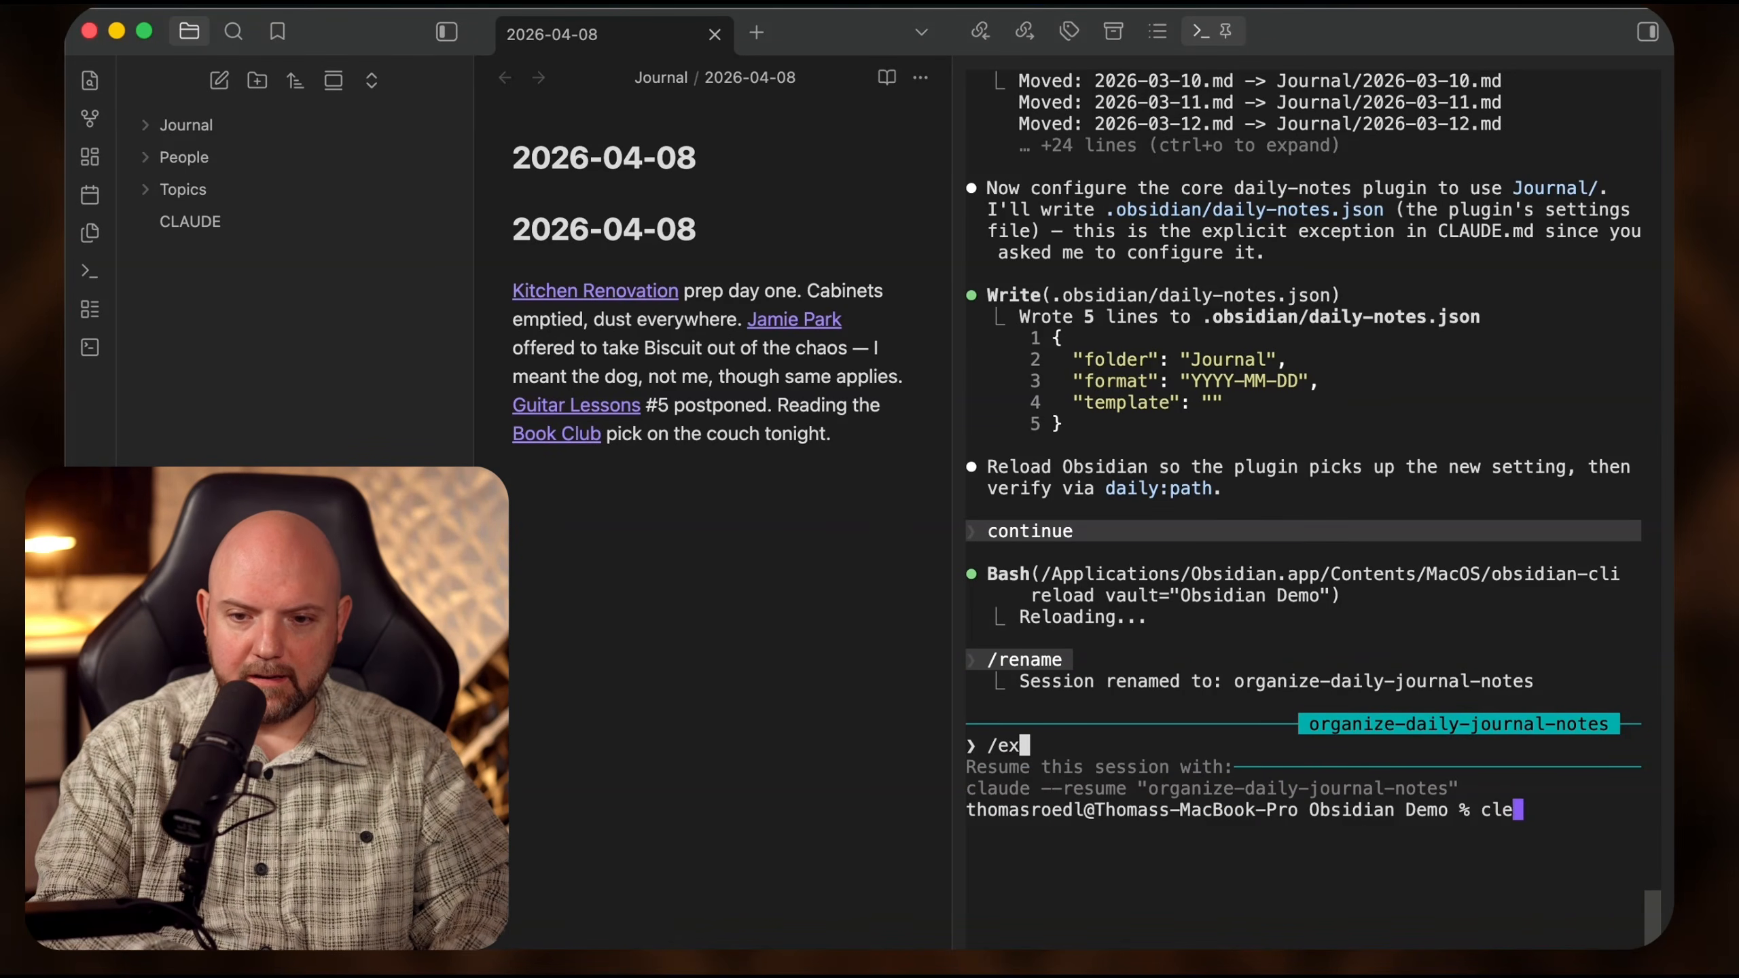
{"action": "type", "text": "ar"}
{"action": "key", "text": "Return"}
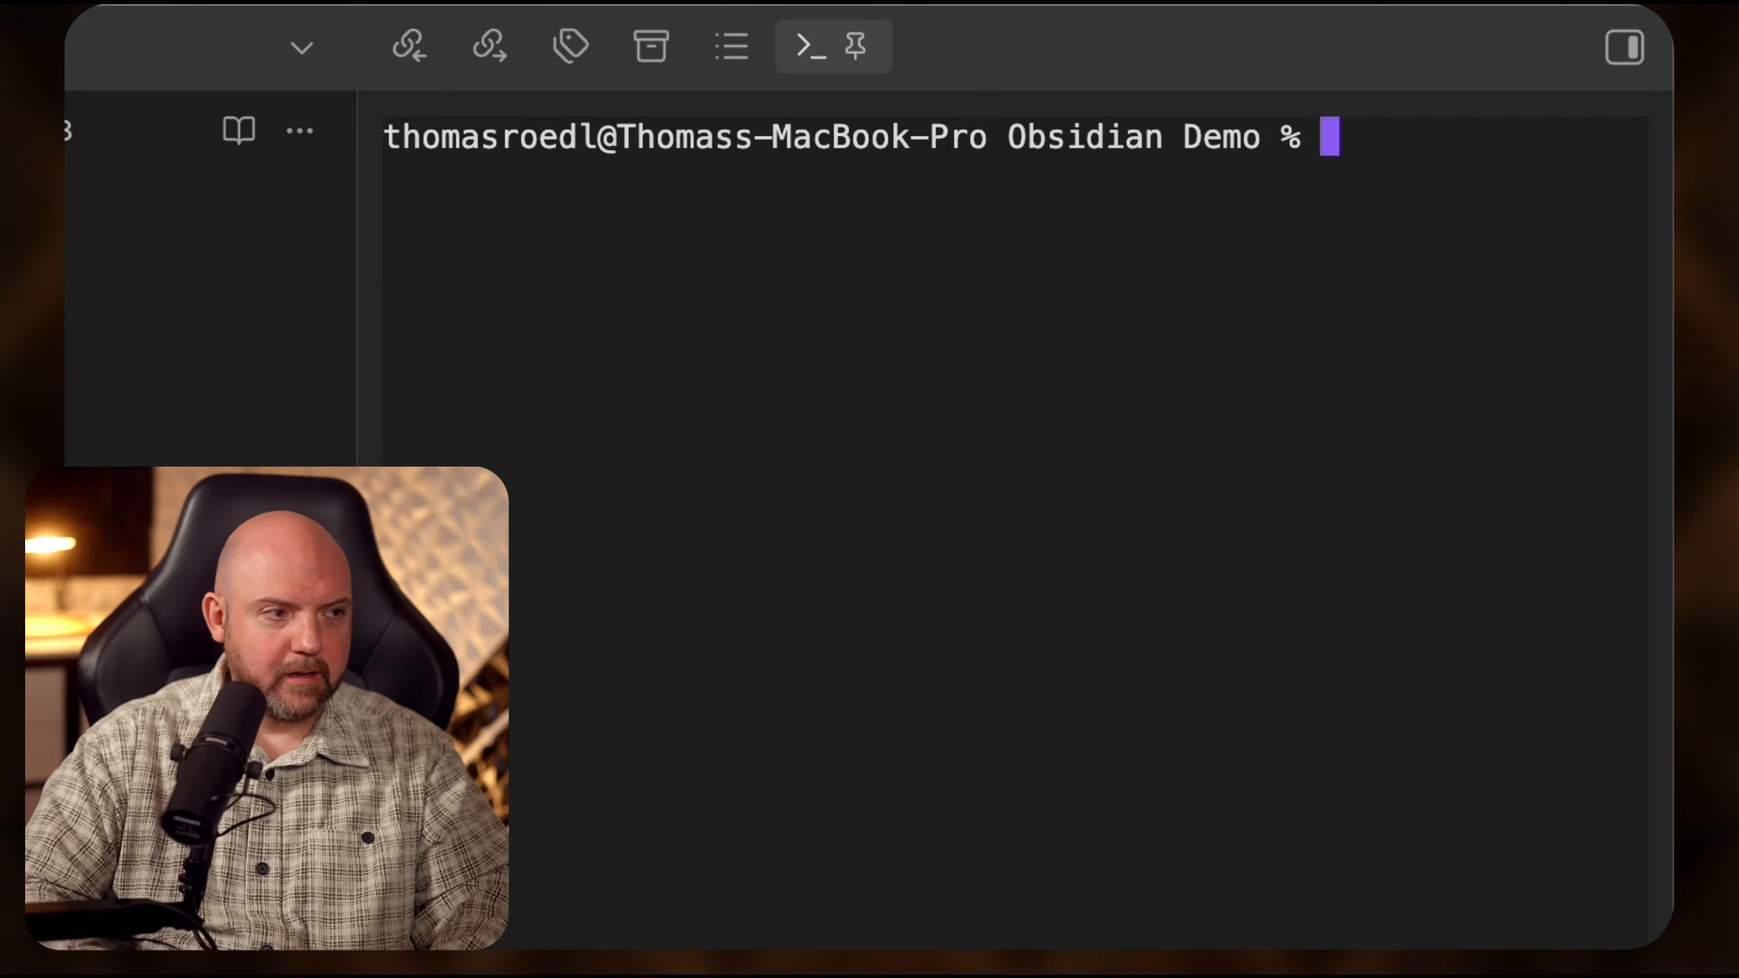
- Run claude --resume and reopen the organize-daily-journal-notes session
{"action": "type", "text": "cla"}
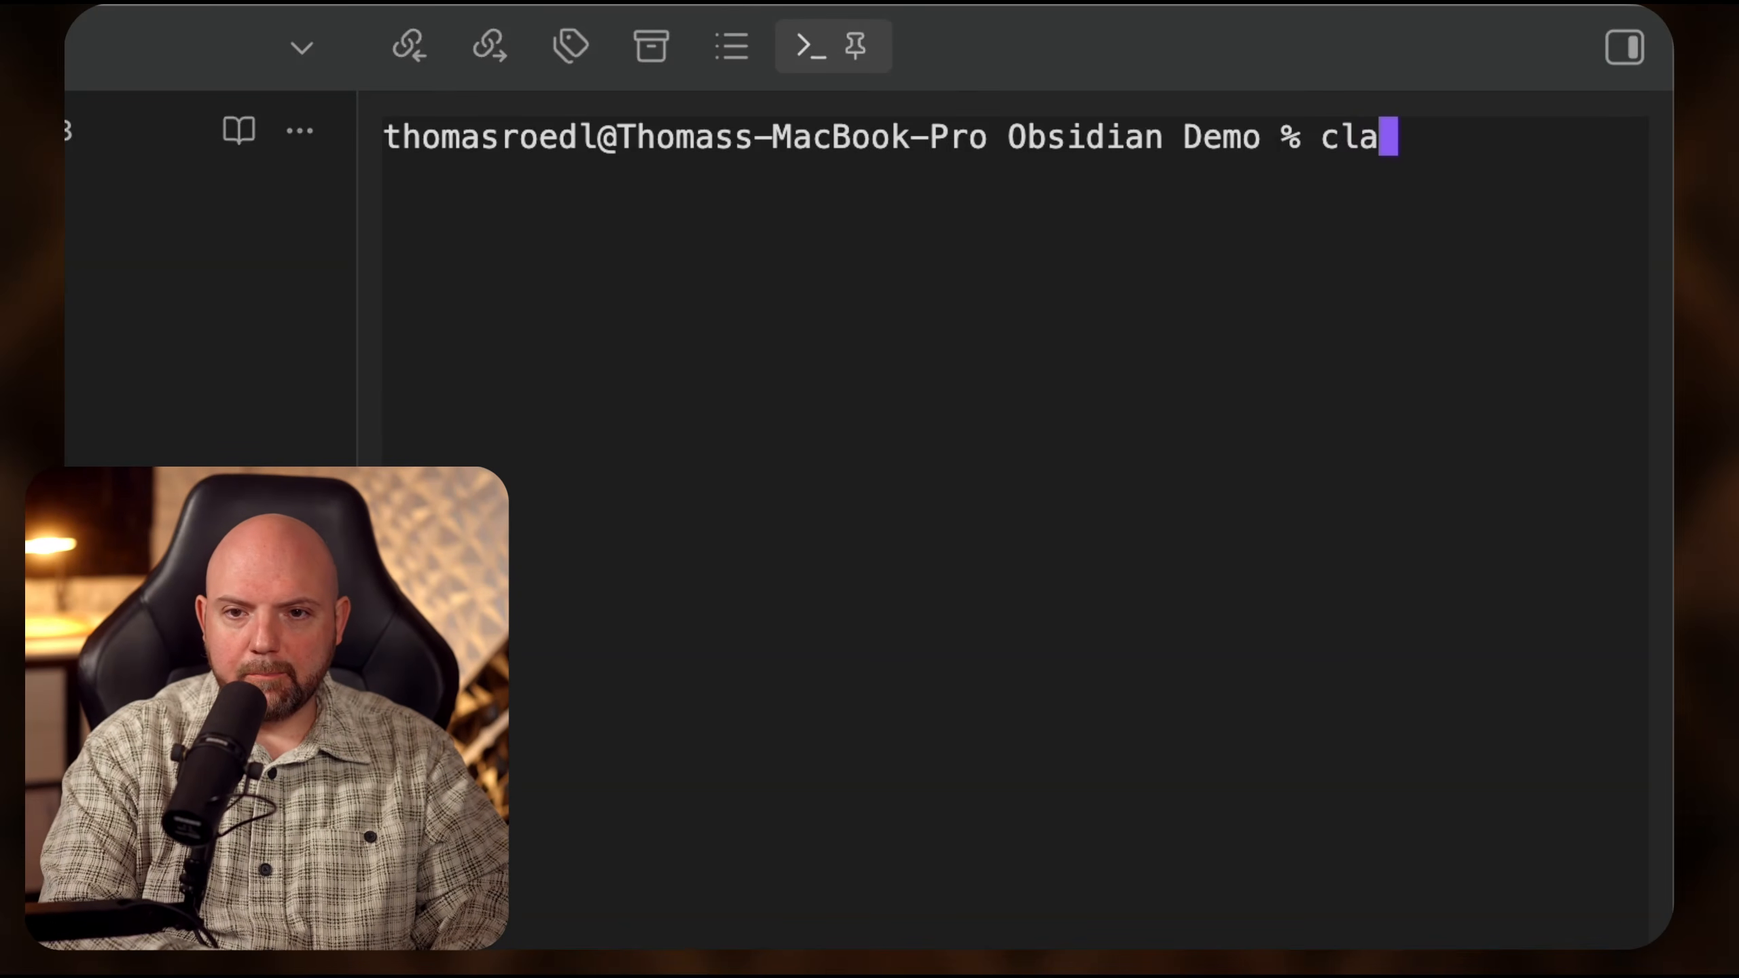
{"action": "type", "text": "ude --resume"}
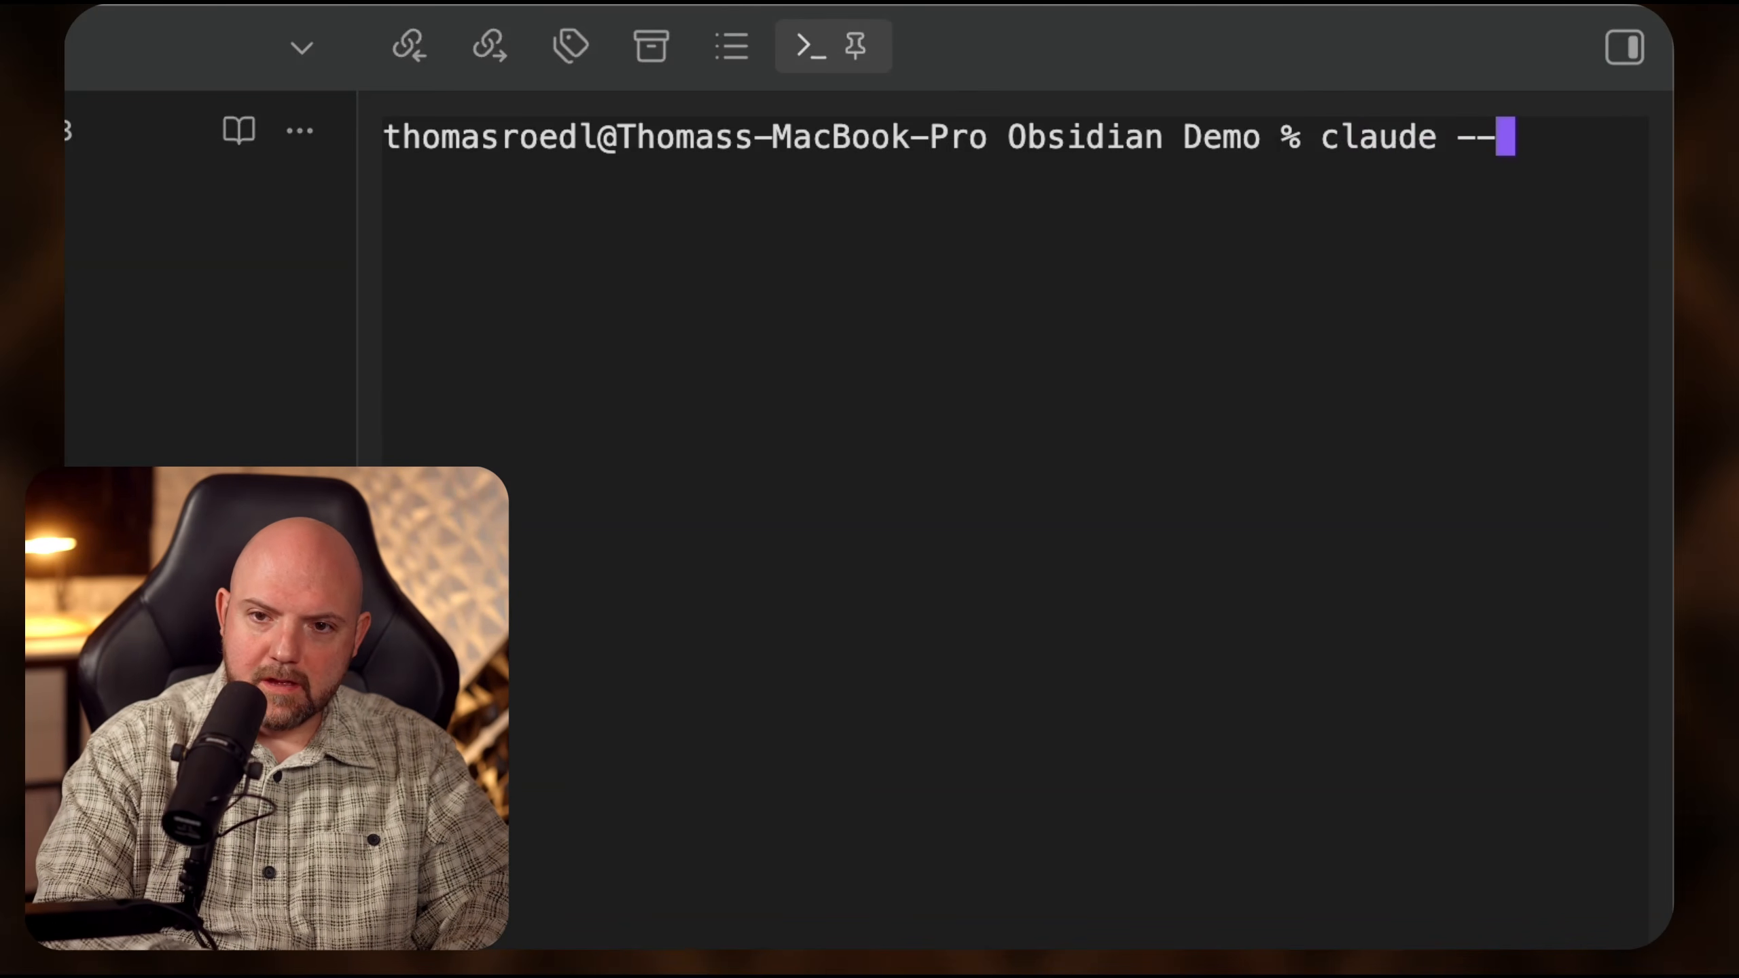
{"action": "key", "text": "Return"}
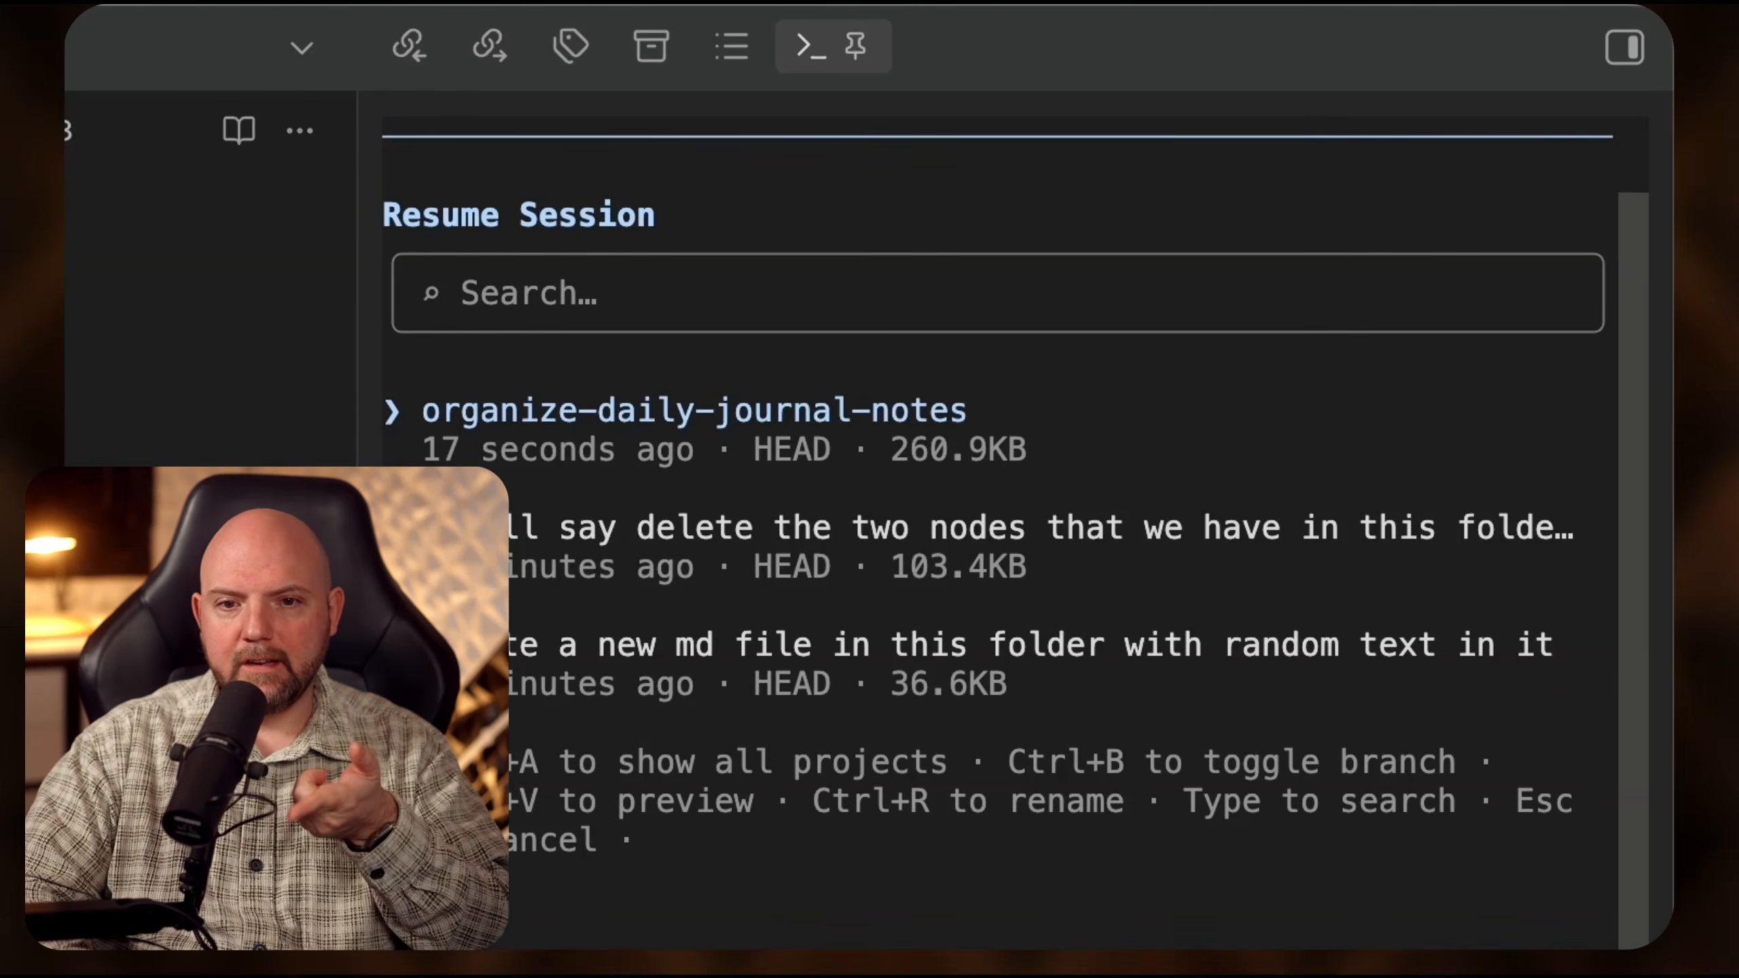
{"action": "key", "text": "Return"}
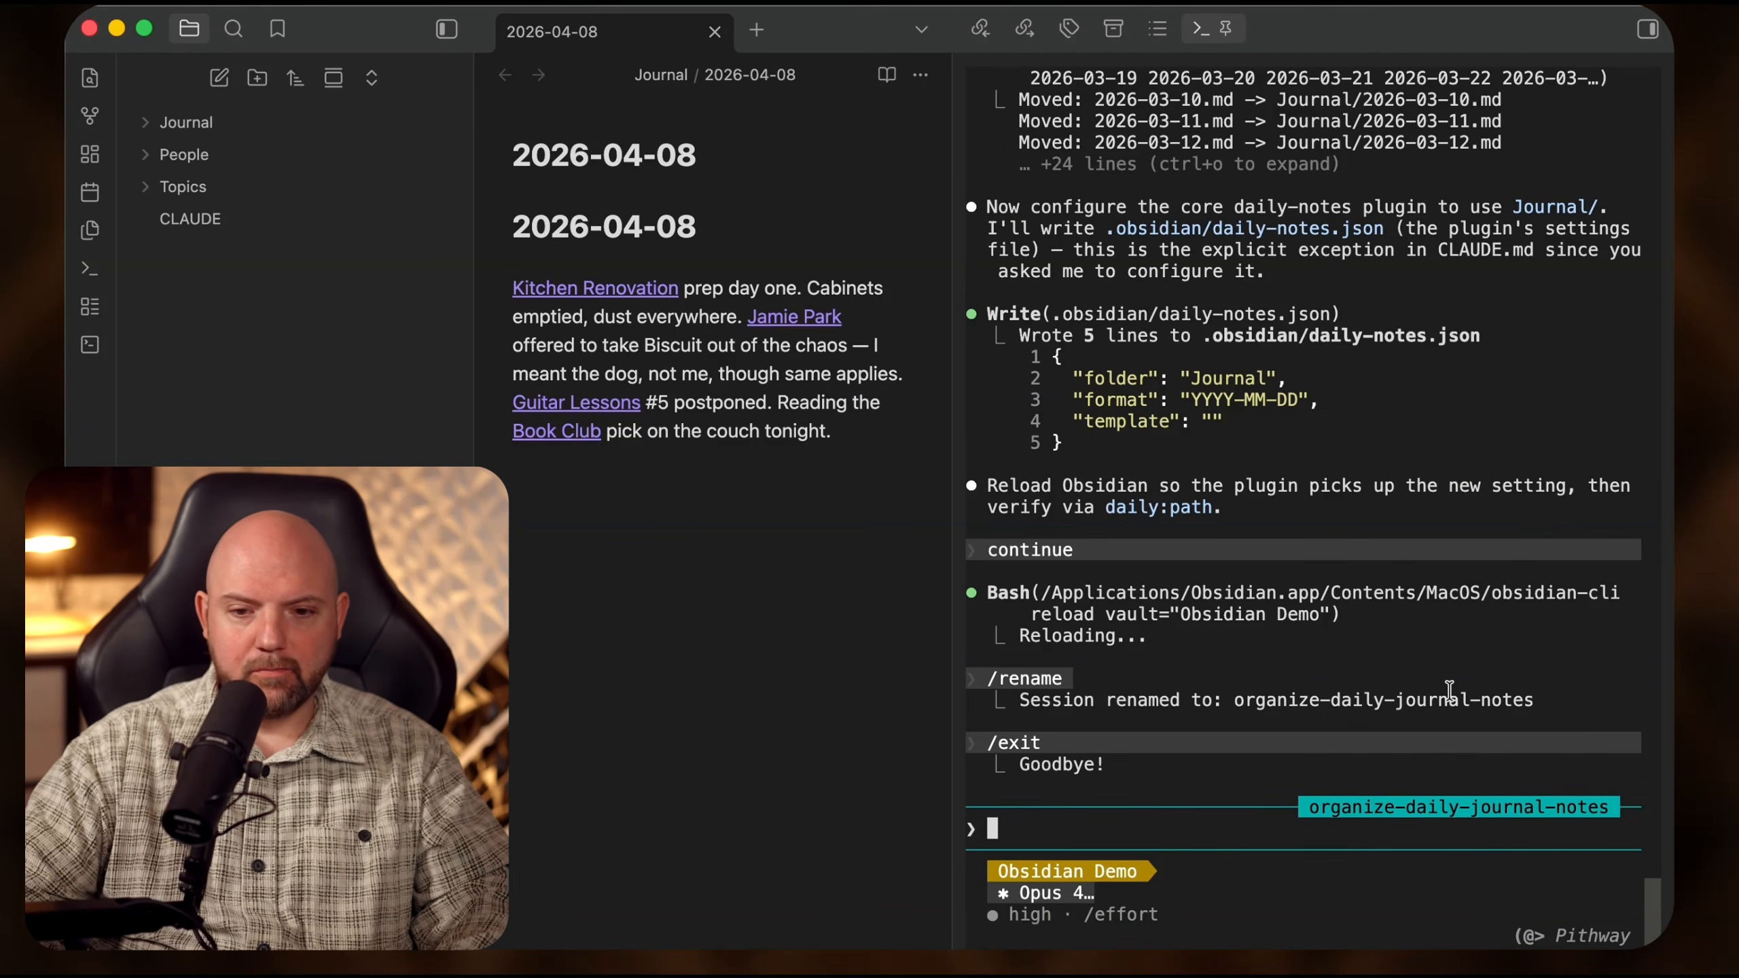
- Narrow the terminal pane and look through the Journal, People and Topics folders, opening the 2026-03-13 note
{"action": "left_click_drag", "start_coordinate": [953, 250], "coordinate": [1005, 249]}
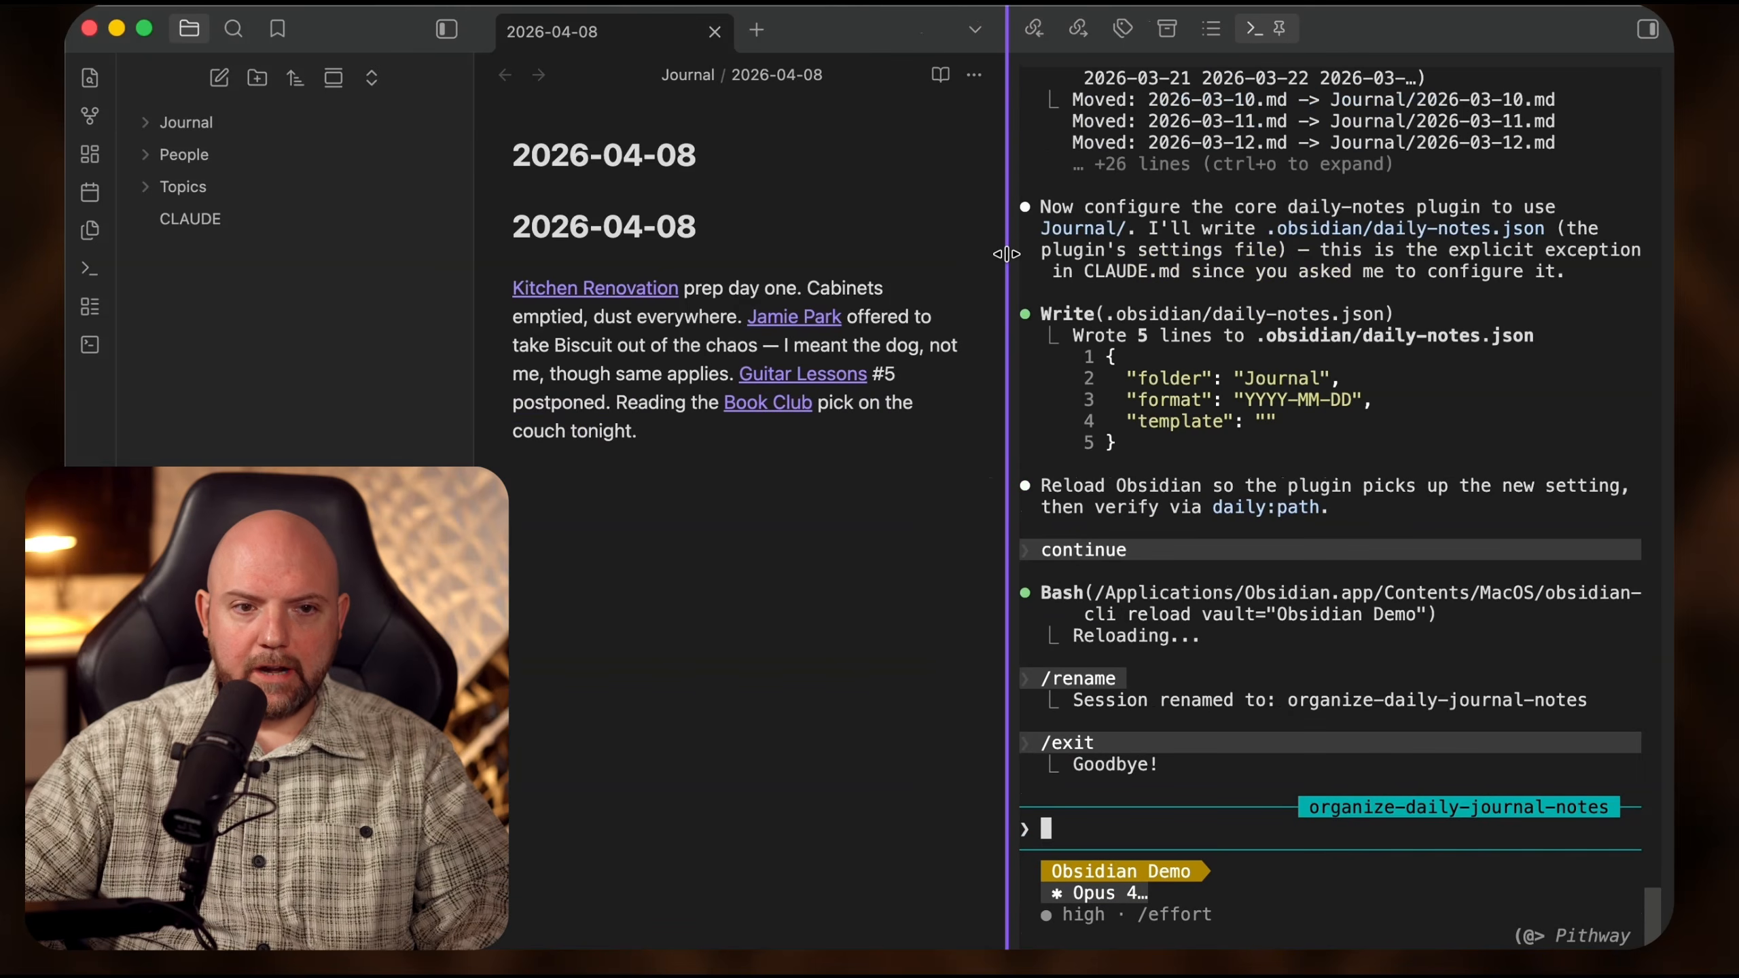
{"action": "left_click", "coordinate": [244, 133]}
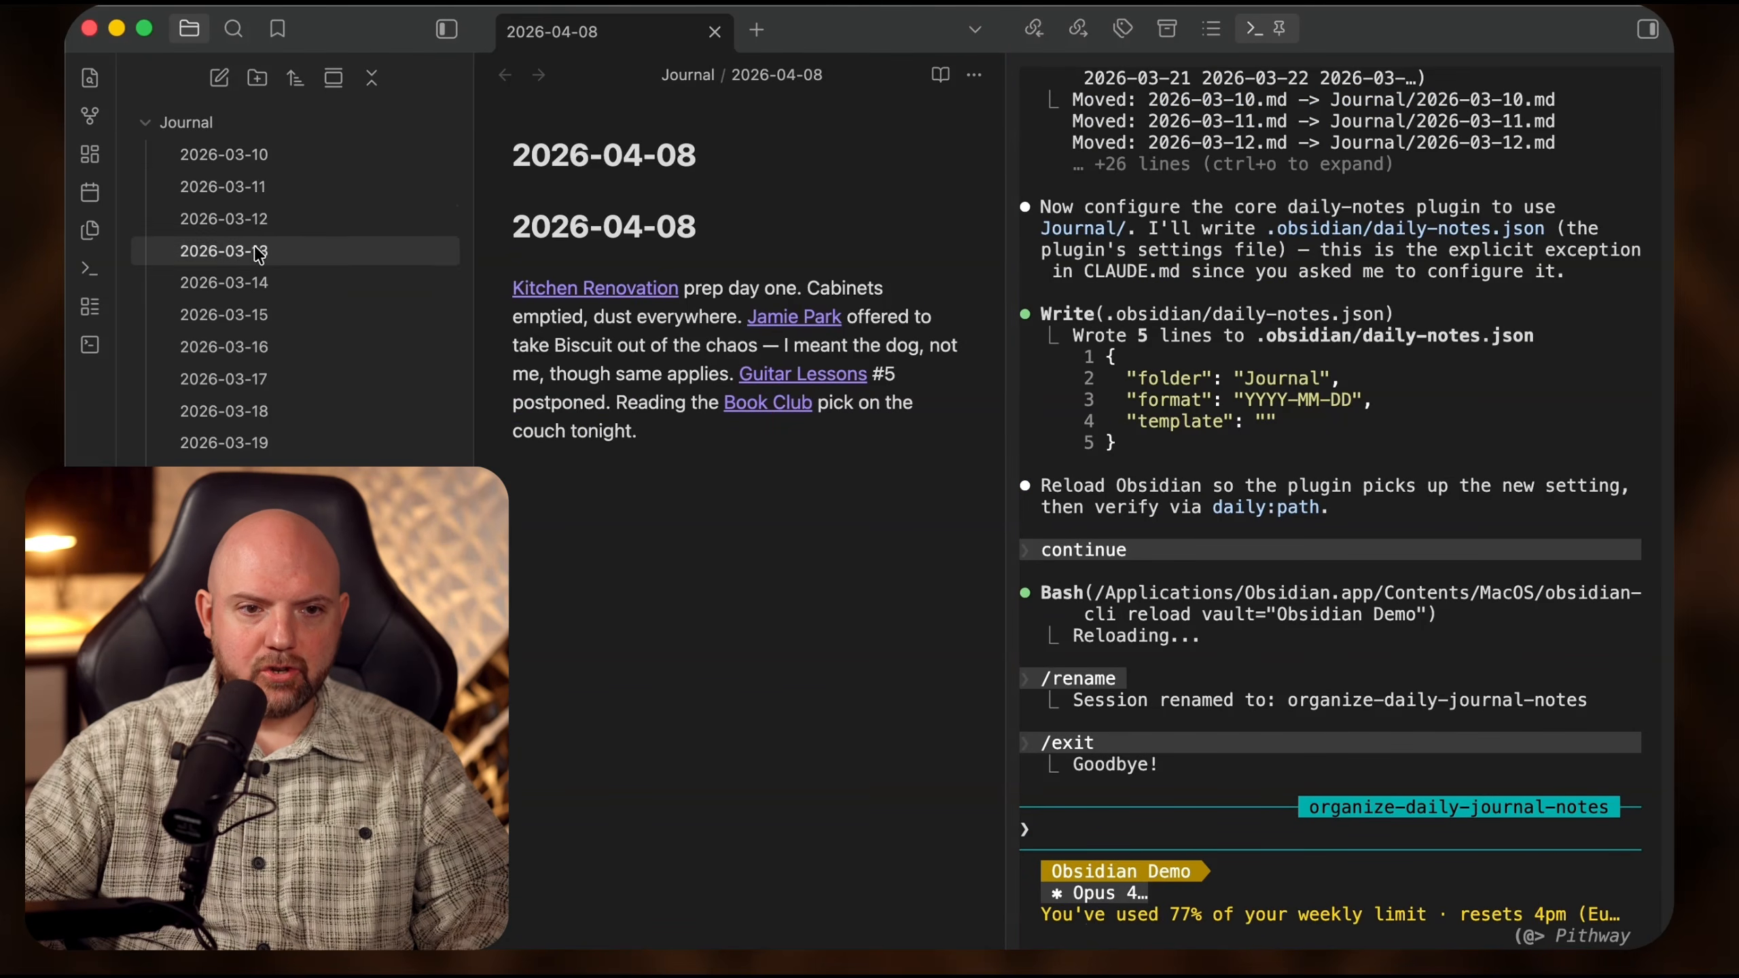
{"action": "left_click", "coordinate": [254, 251]}
{"action": "left_click", "coordinate": [253, 129]}
{"action": "left_click", "coordinate": [265, 165]}
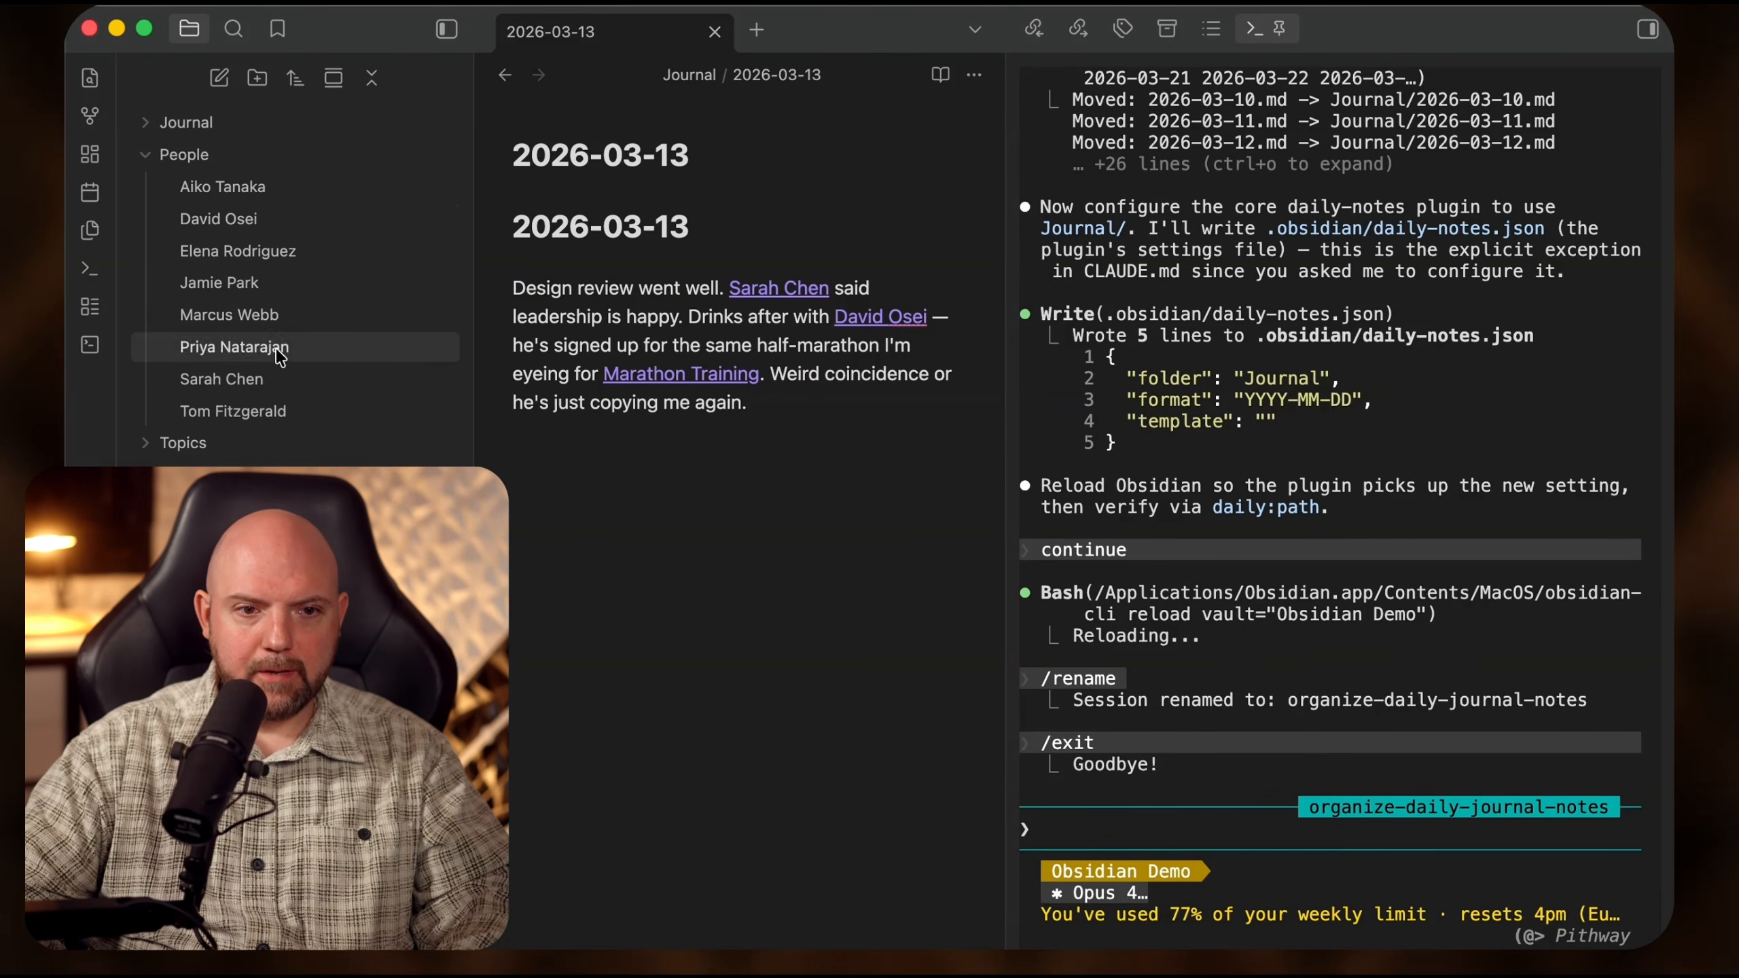
{"action": "left_click", "coordinate": [265, 157]}
{"action": "left_click", "coordinate": [274, 195]}
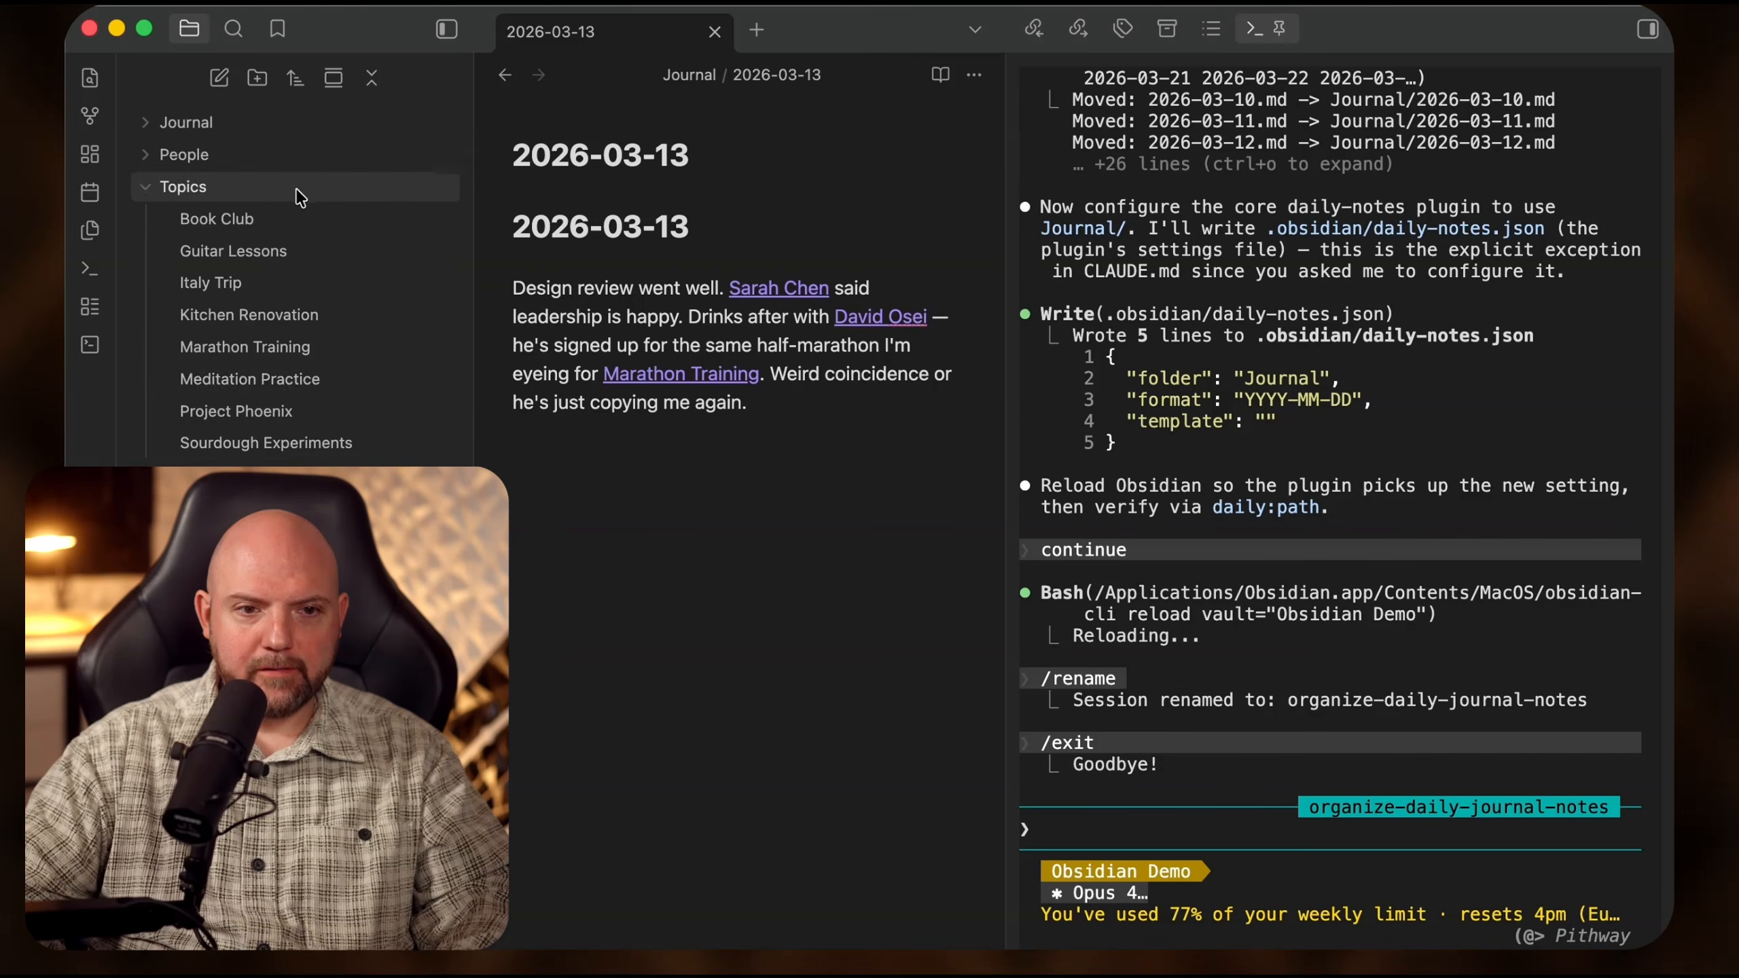
{"action": "left_click", "coordinate": [300, 195]}
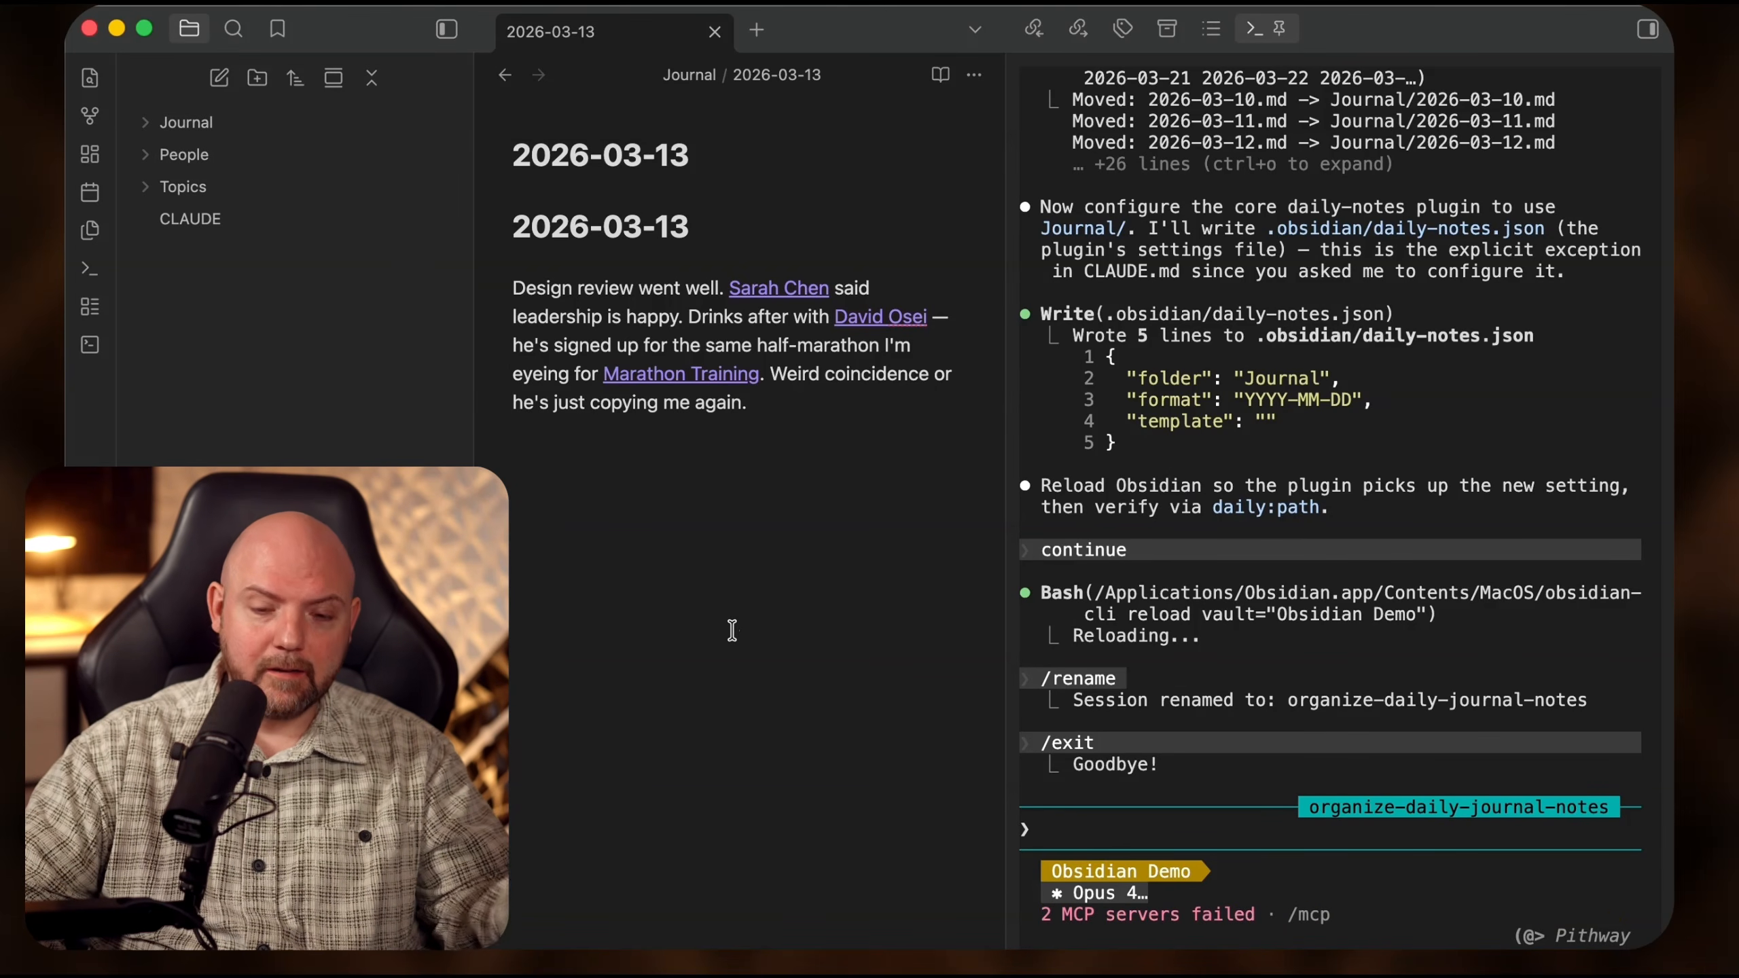
- Ask Claude Code to create a people base and read its explanation of how the base file is written
{"action": "left_click", "coordinate": [1150, 819]}
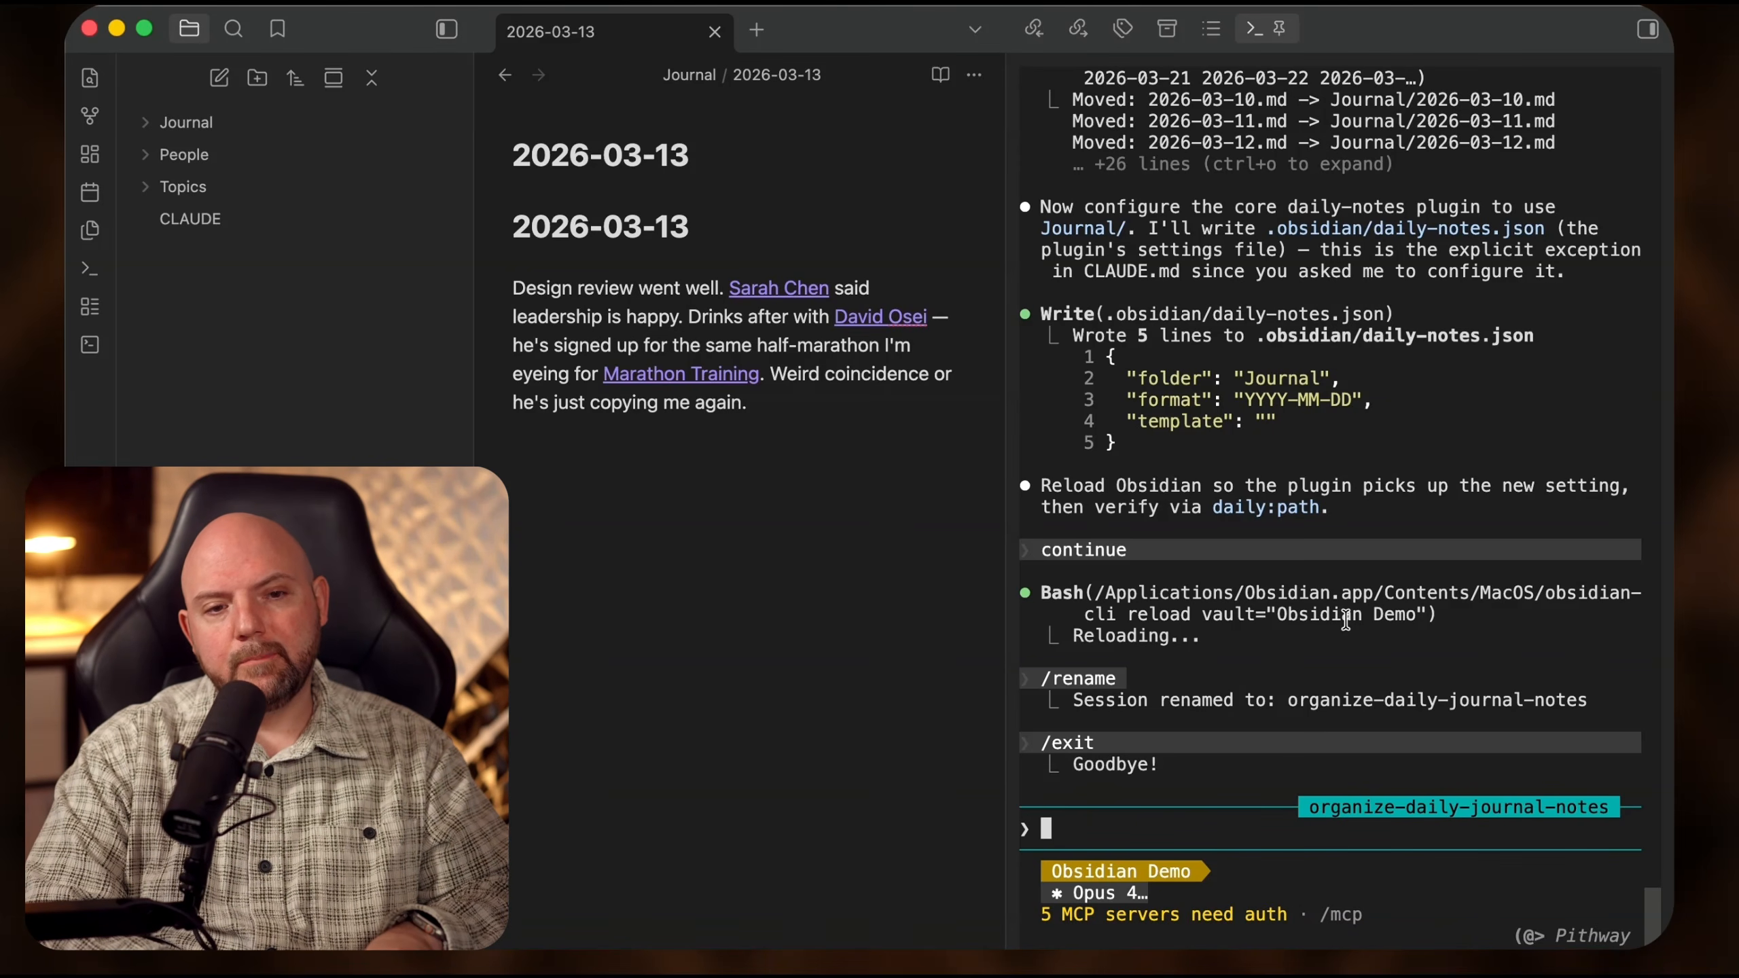
{"action": "type", "text": "Now that we have people in there, can you create a people base"}
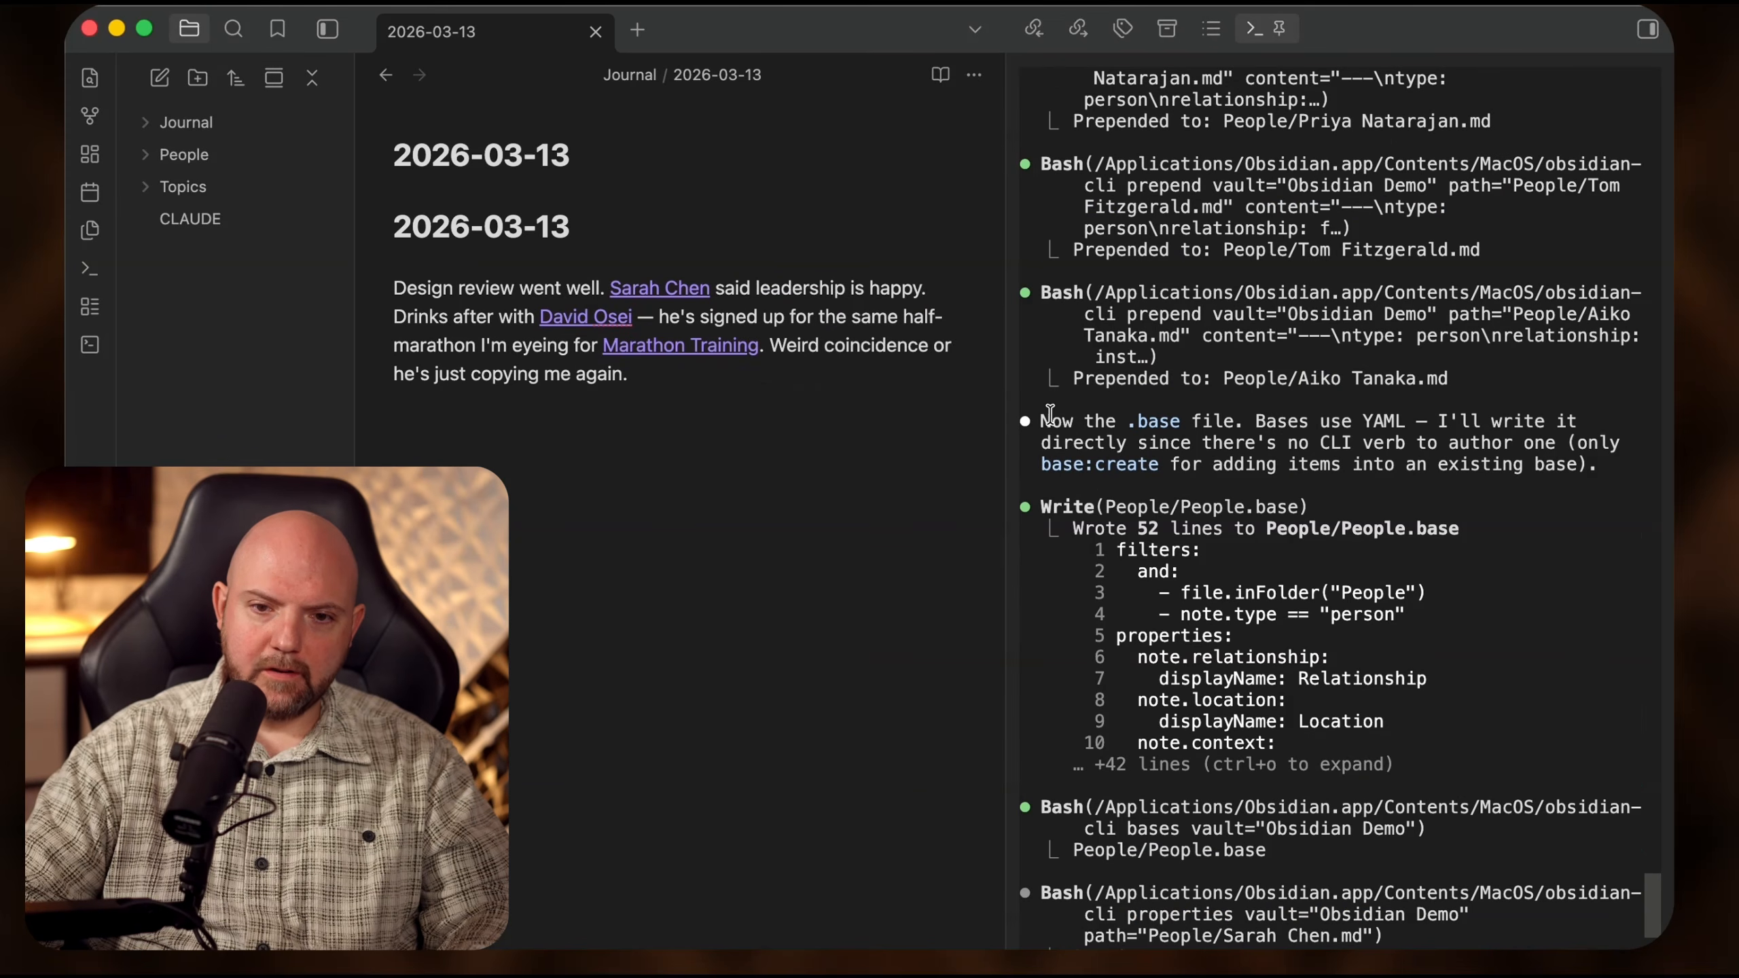
{"action": "left_click_drag", "start_coordinate": [1049, 413], "coordinate": [1400, 421]}
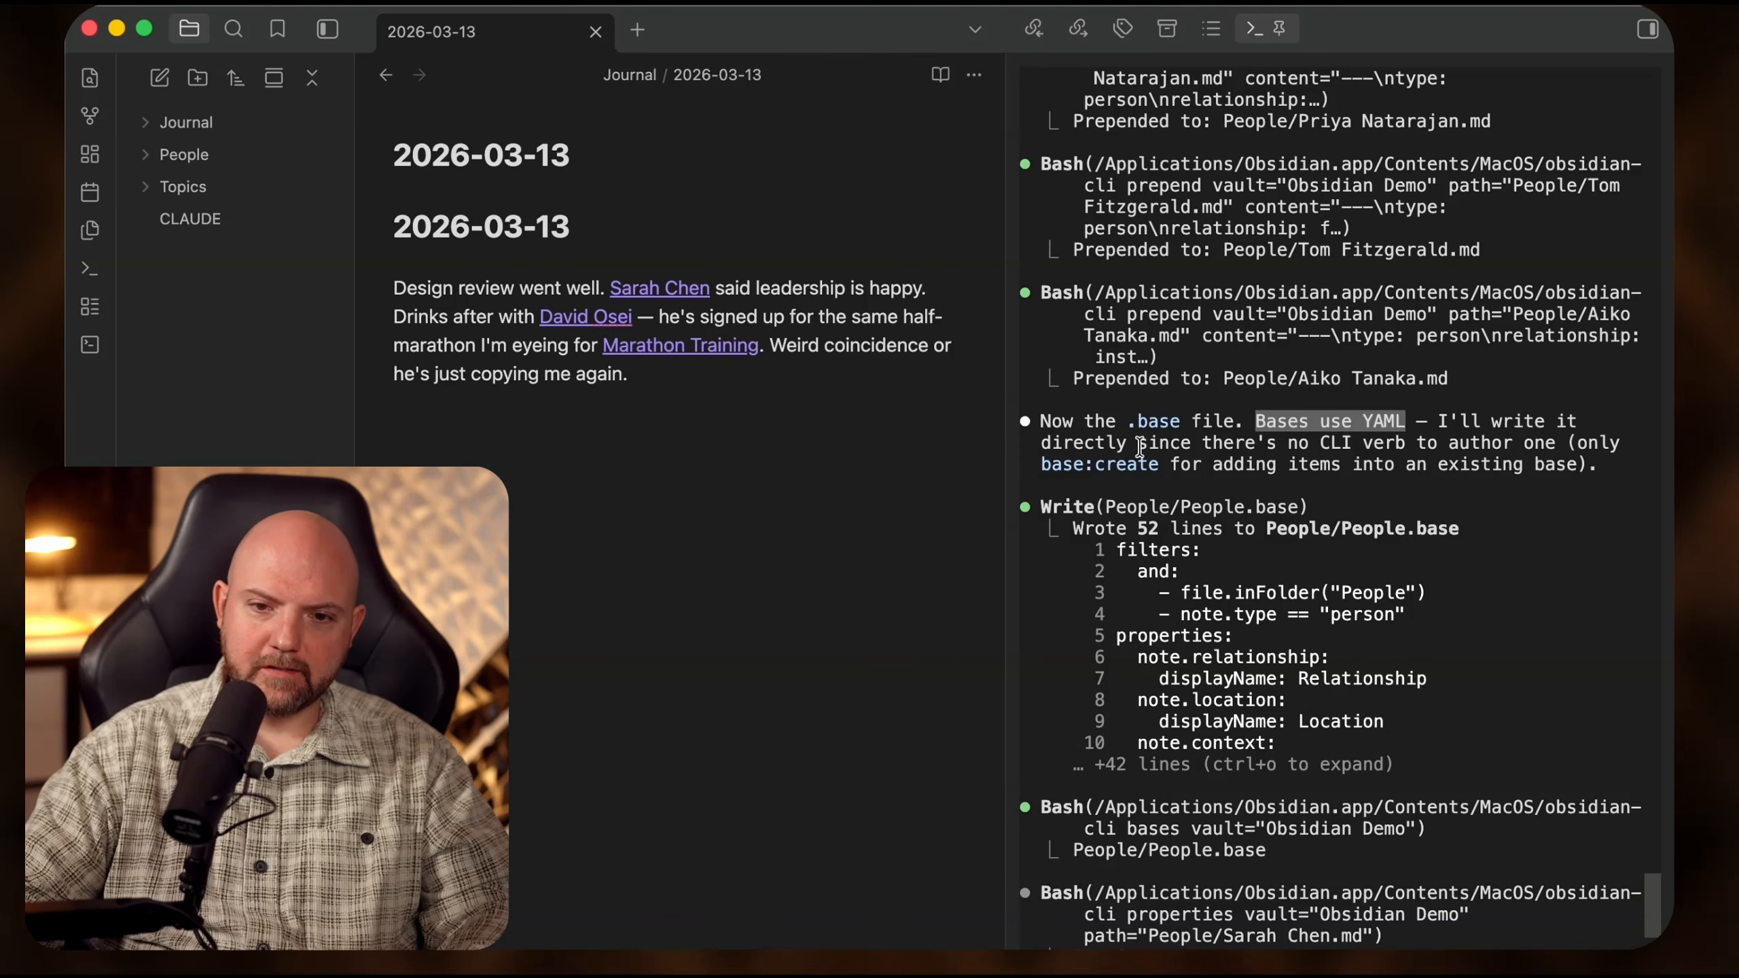
{"action": "left_click", "coordinate": [1204, 482]}
{"action": "left_click_drag", "start_coordinate": [1051, 466], "coordinate": [1491, 470]}
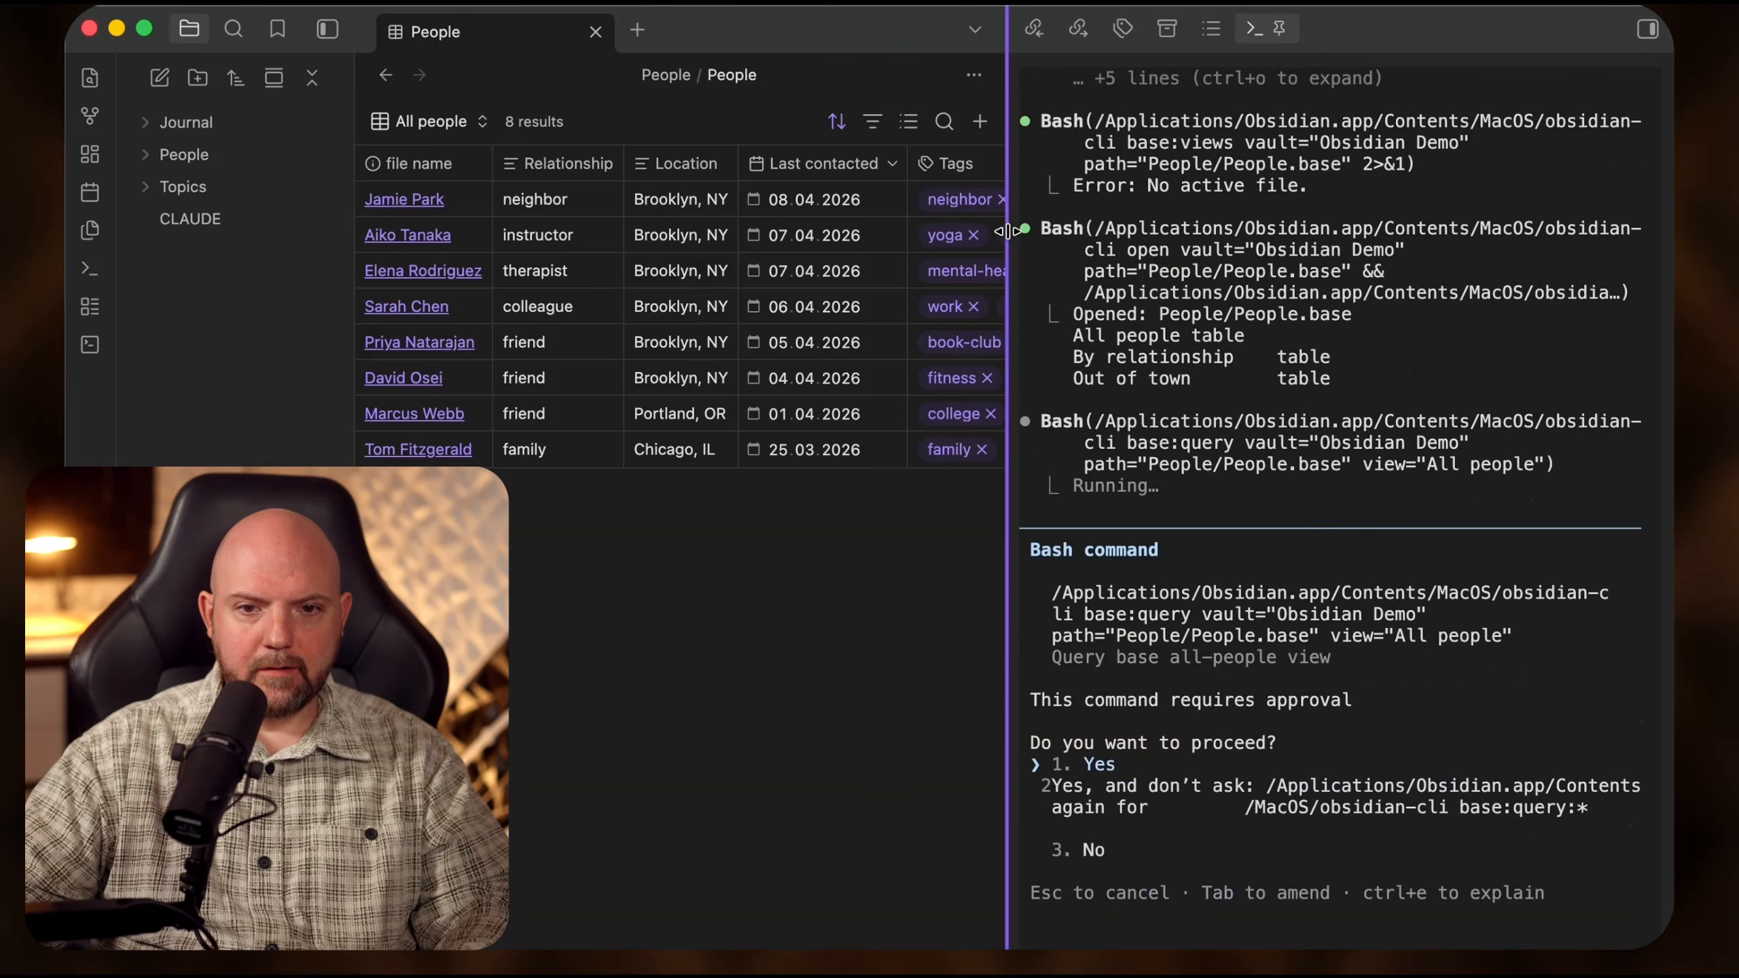
- Widen the People base view, expand the People folder and approve the query command for the base
{"action": "left_click_drag", "start_coordinate": [1012, 228], "coordinate": [1242, 233]}
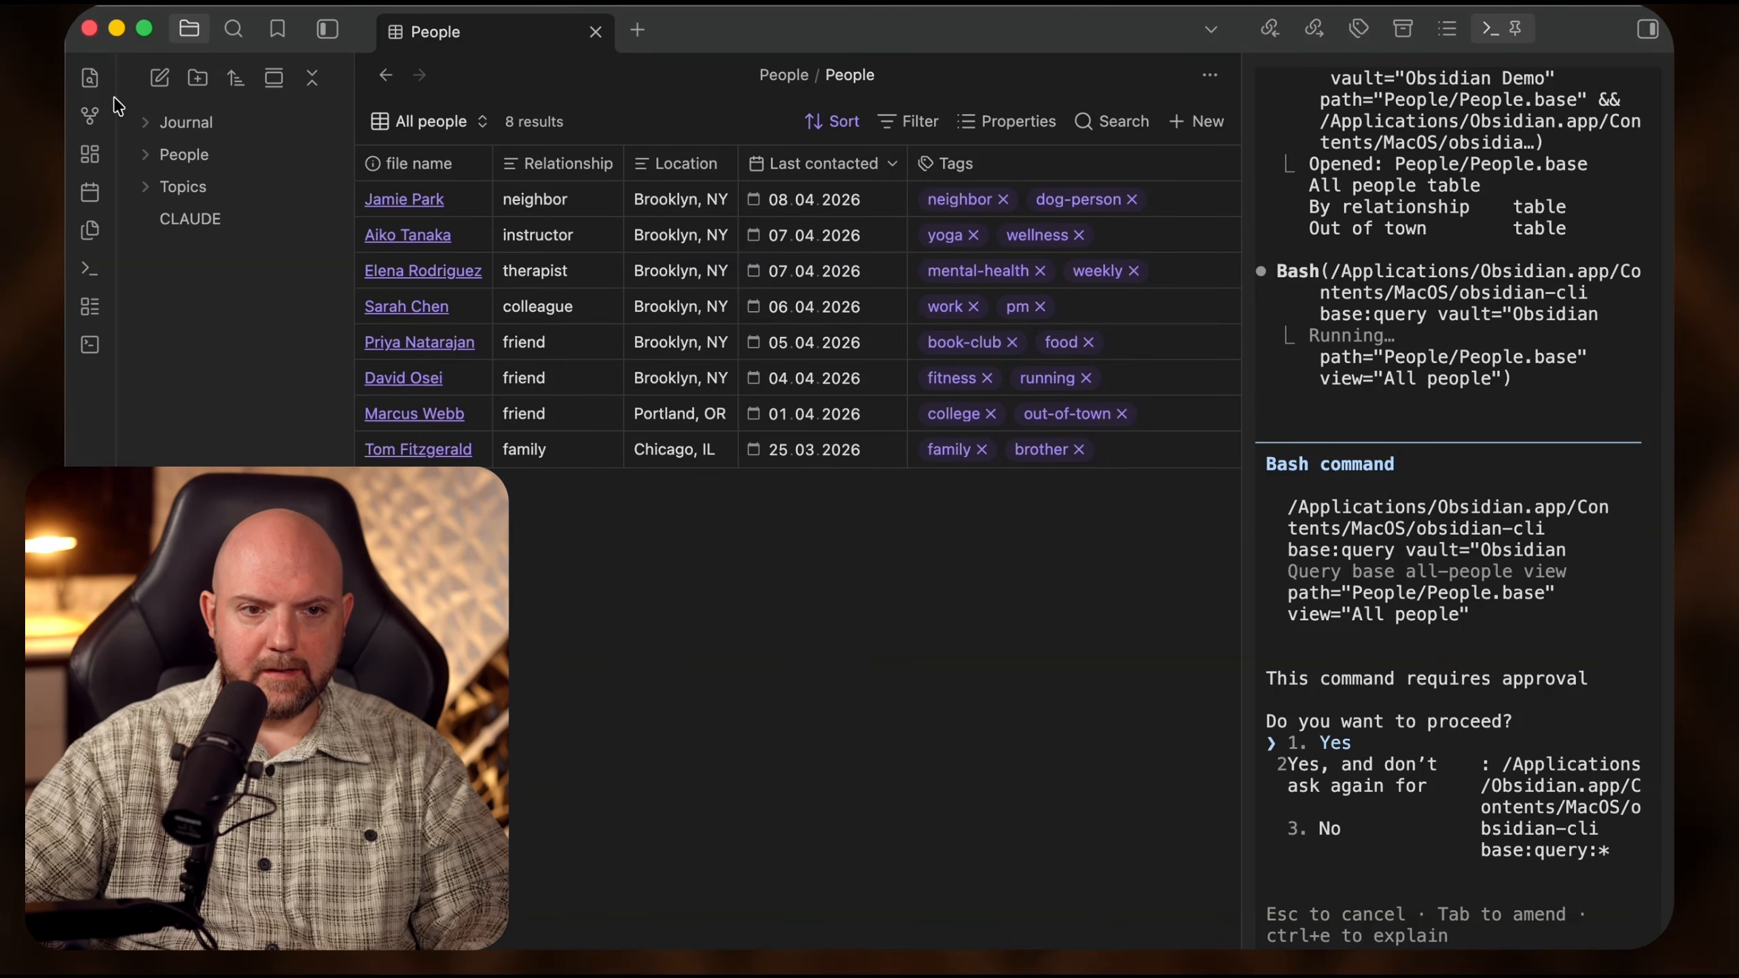
{"action": "left_click", "coordinate": [178, 155]}
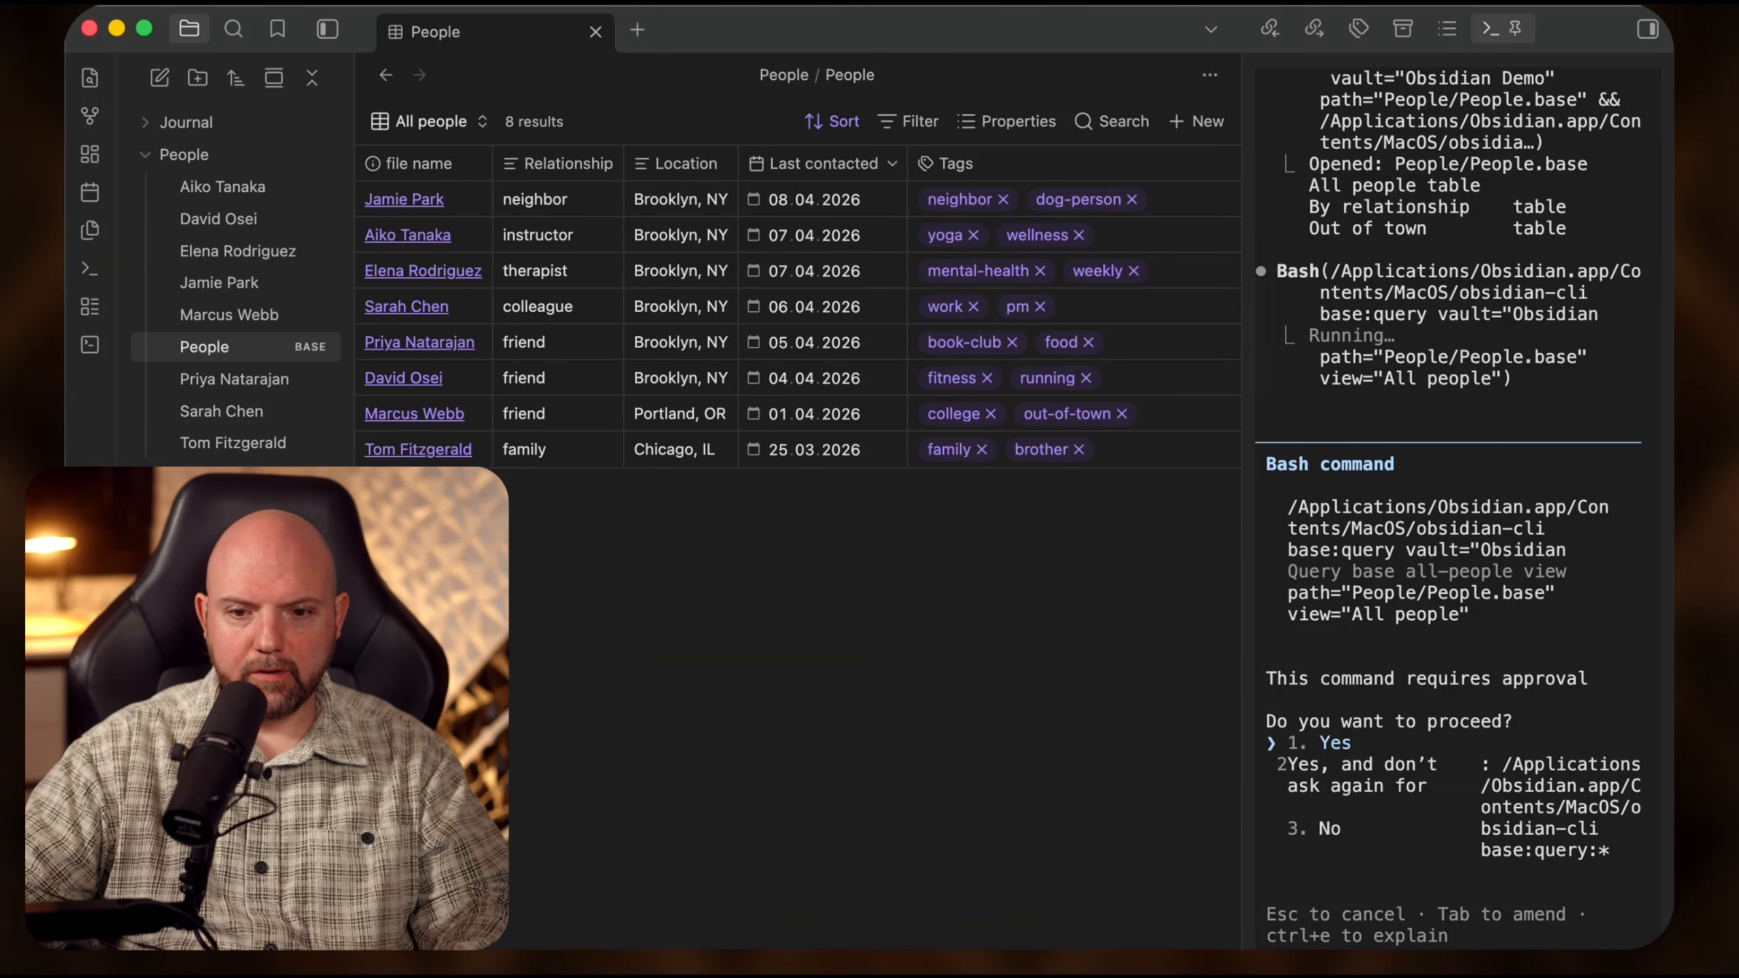
{"action": "key", "text": "Return"}
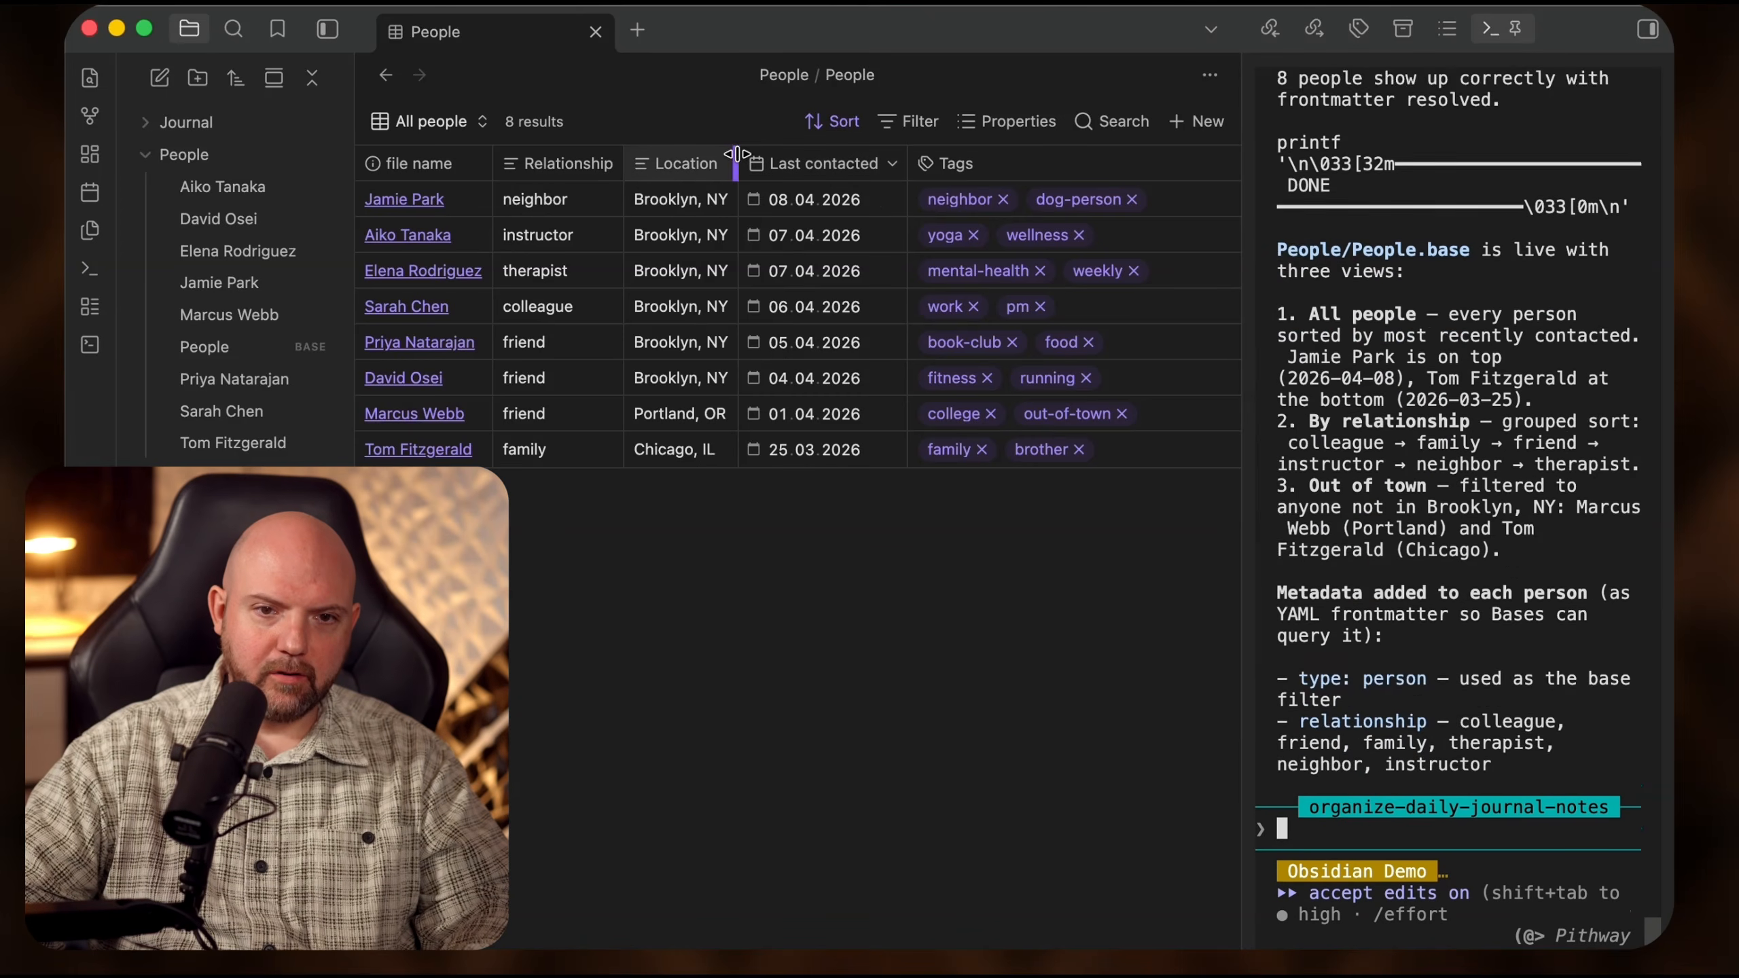
- Widen the file name, Relationship and Location columns of the People base
{"action": "left_click_drag", "start_coordinate": [737, 163], "coordinate": [835, 163]}
{"action": "left_click_drag", "start_coordinate": [622, 163], "coordinate": [681, 163]}
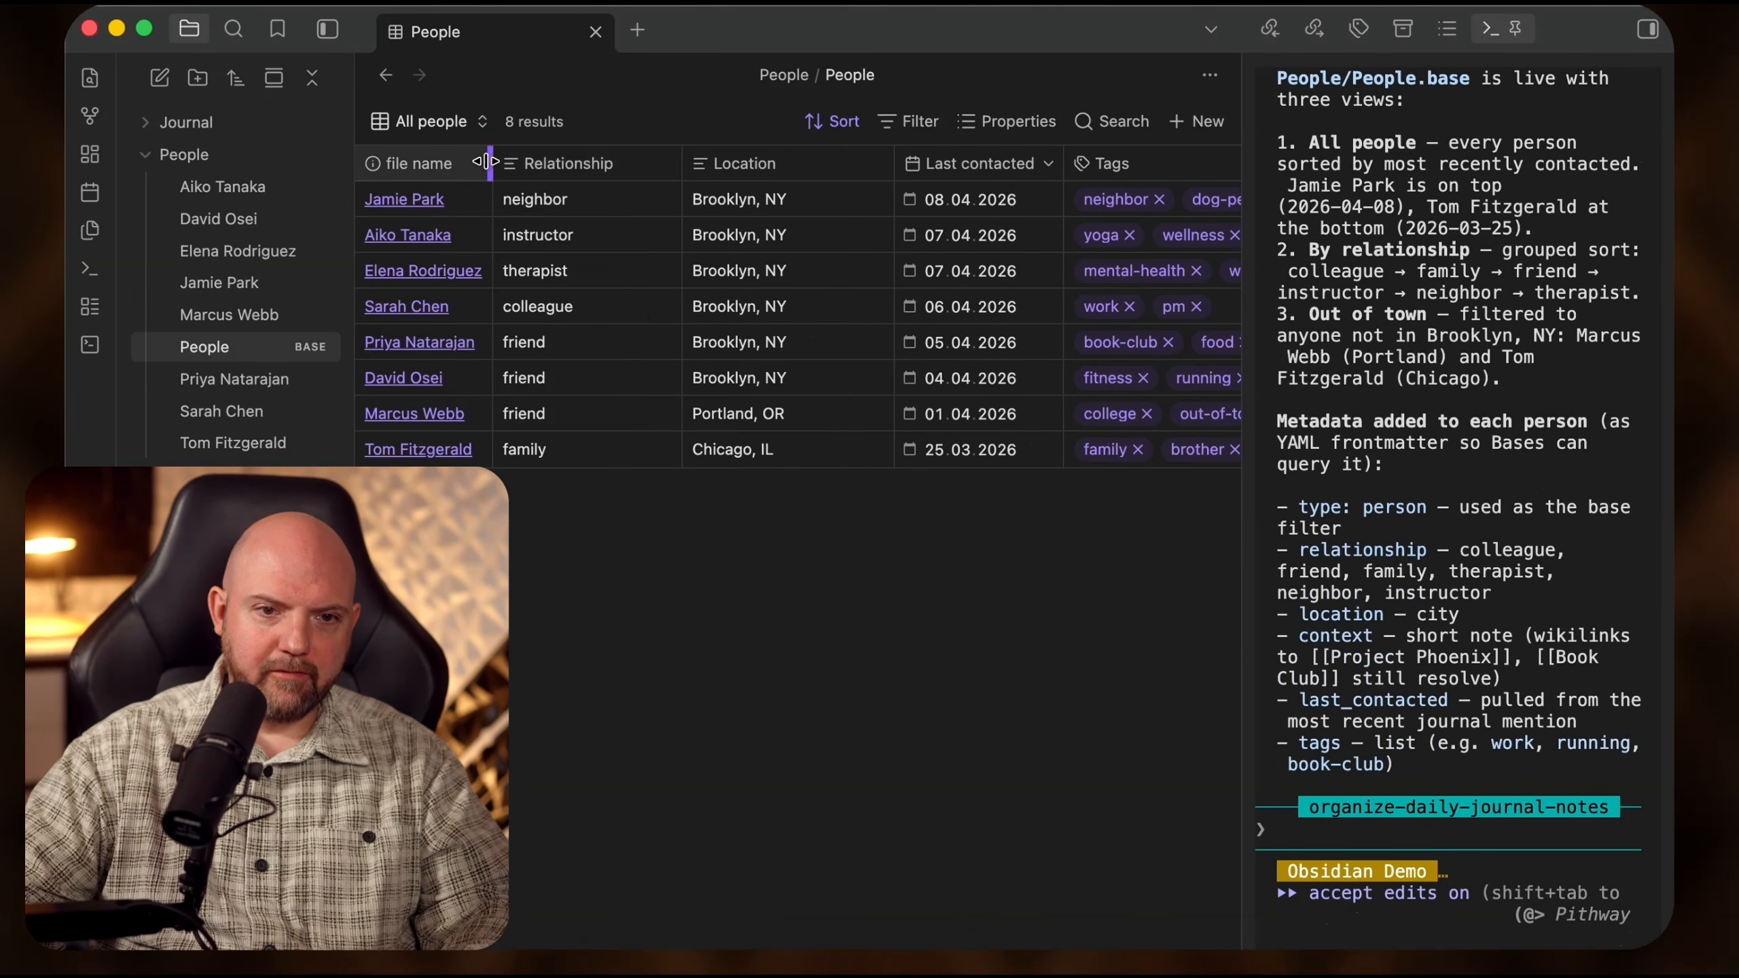
{"action": "left_click_drag", "start_coordinate": [491, 163], "coordinate": [522, 163]}
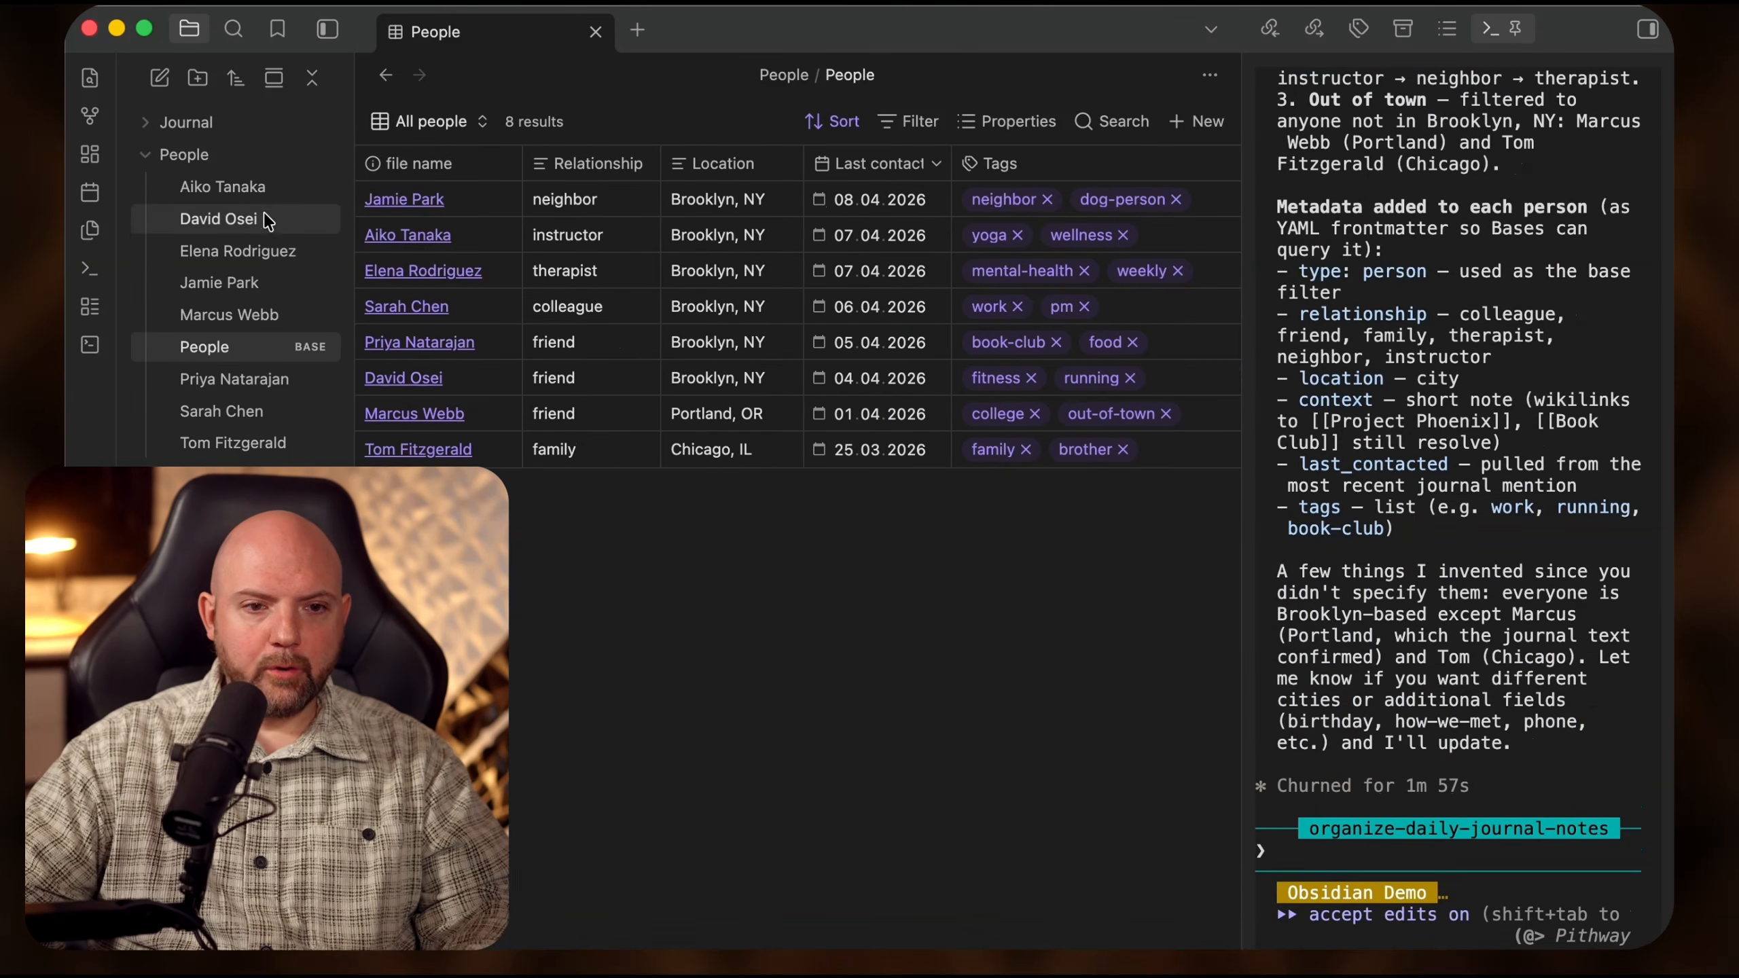
- Inspect the properties of the first person's note in the People folder, collapse the folder and widen the terminal pane
{"action": "left_click", "coordinate": [237, 188]}
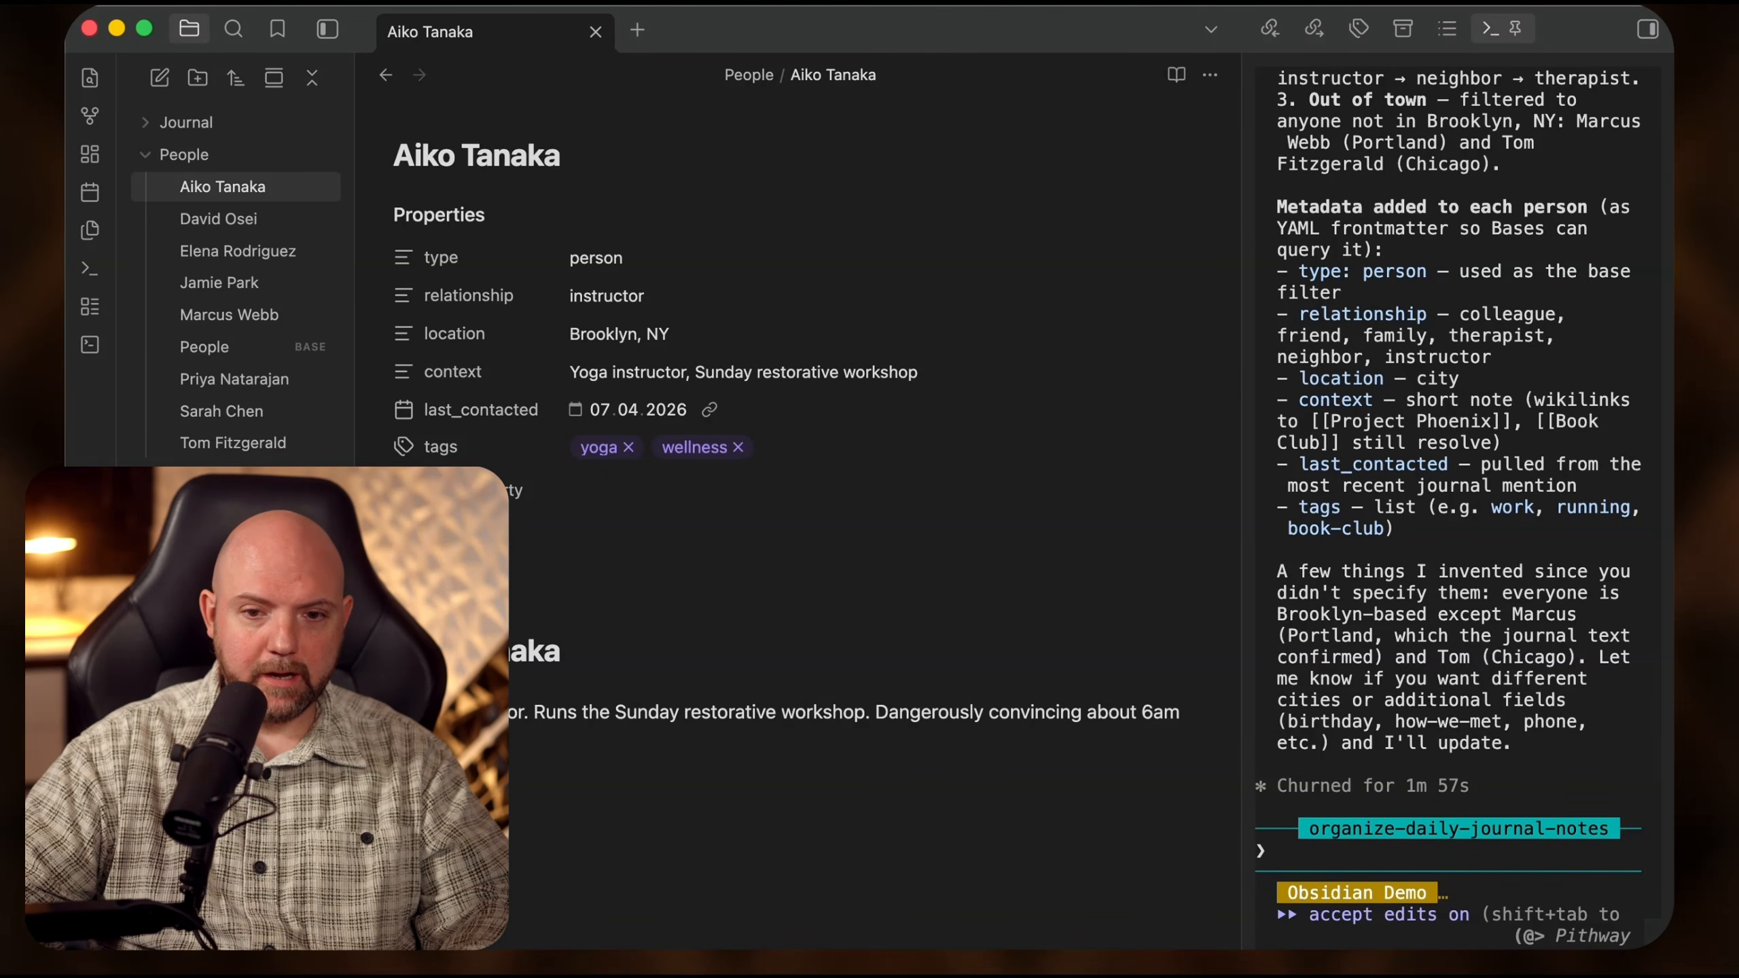
{"action": "left_click", "coordinate": [183, 155]}
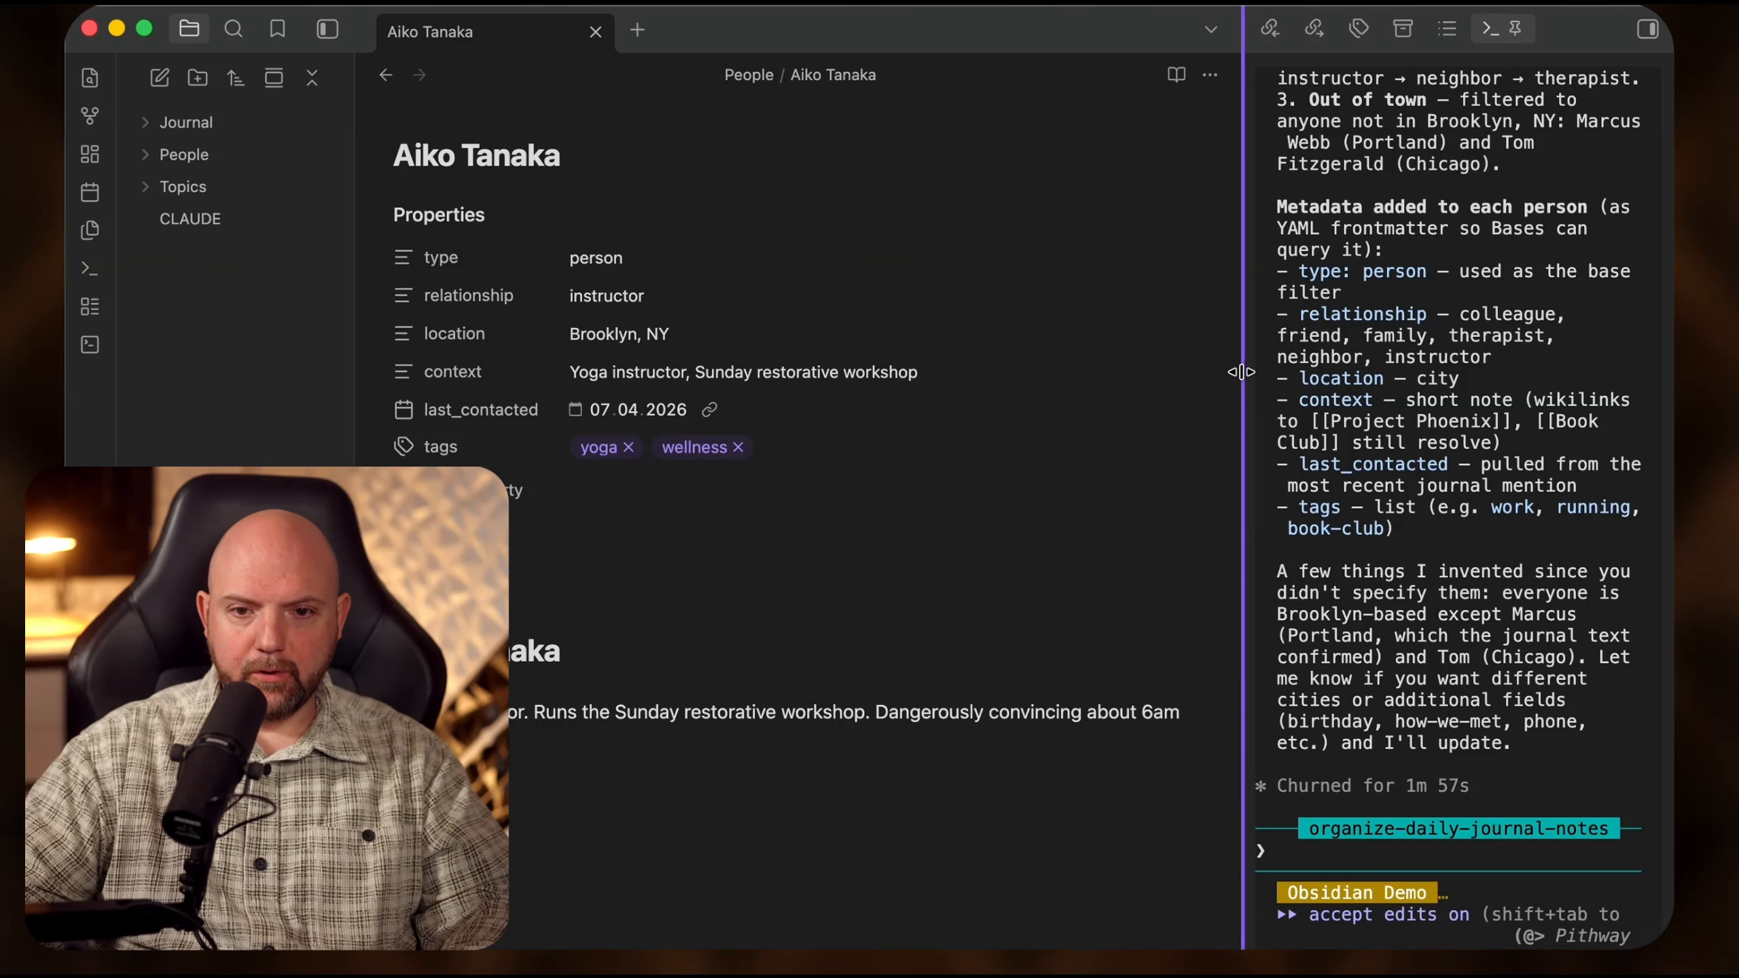
{"action": "left_click_drag", "start_coordinate": [1232, 488], "coordinate": [1029, 356]}
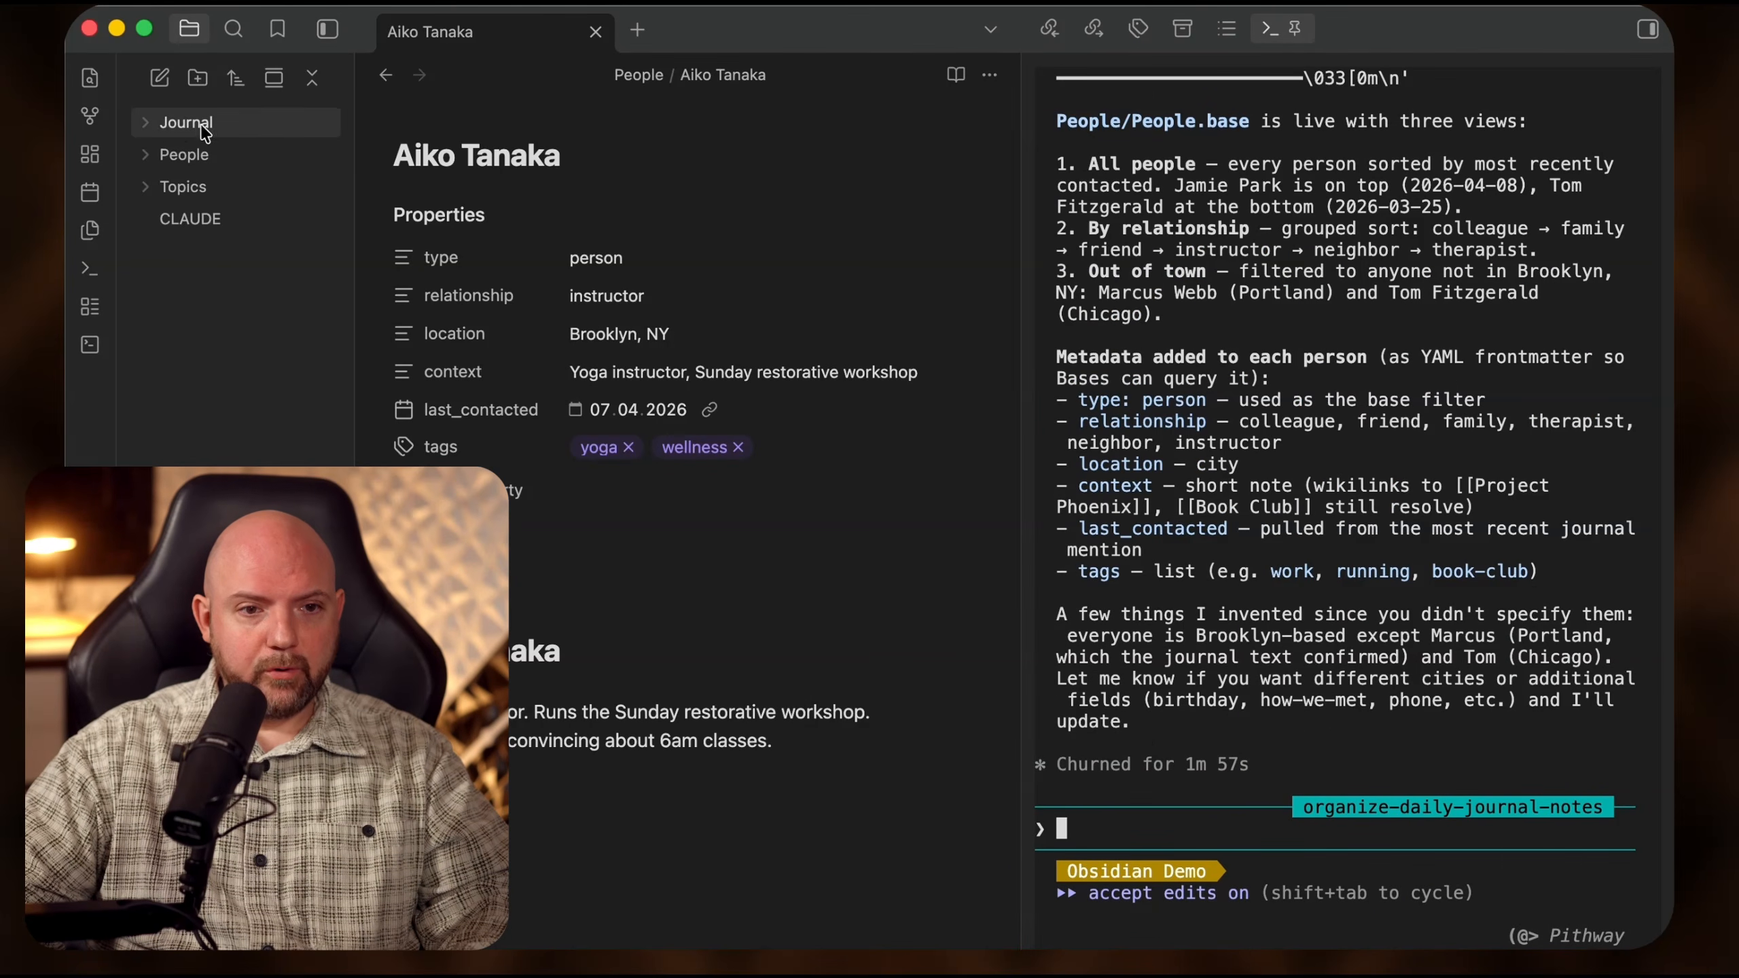
- Look through several entries in the Journal folder, including 2026-03-16 and 2026-03-28, and return to the 2026-03-10 note
{"action": "left_click", "coordinate": [161, 129]}
{"action": "left_click", "coordinate": [207, 155]}
{"action": "left_click", "coordinate": [261, 355]}
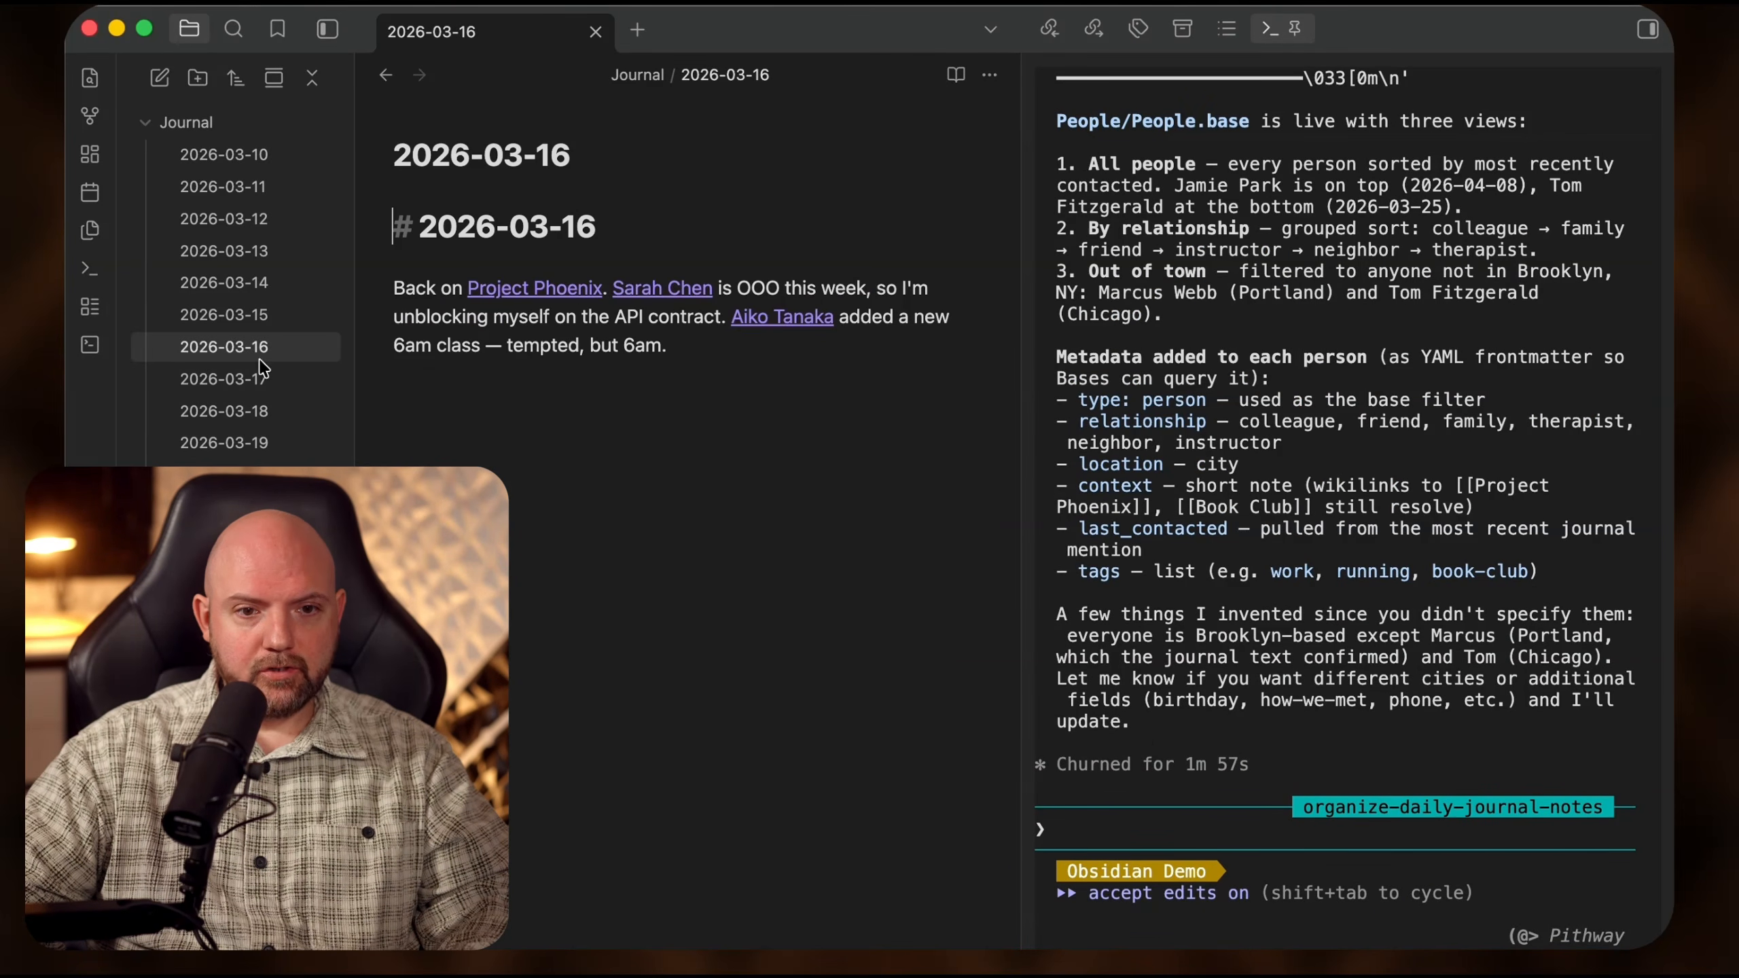
{"action": "left_click", "coordinate": [253, 540]}
{"action": "left_click", "coordinate": [226, 732]}
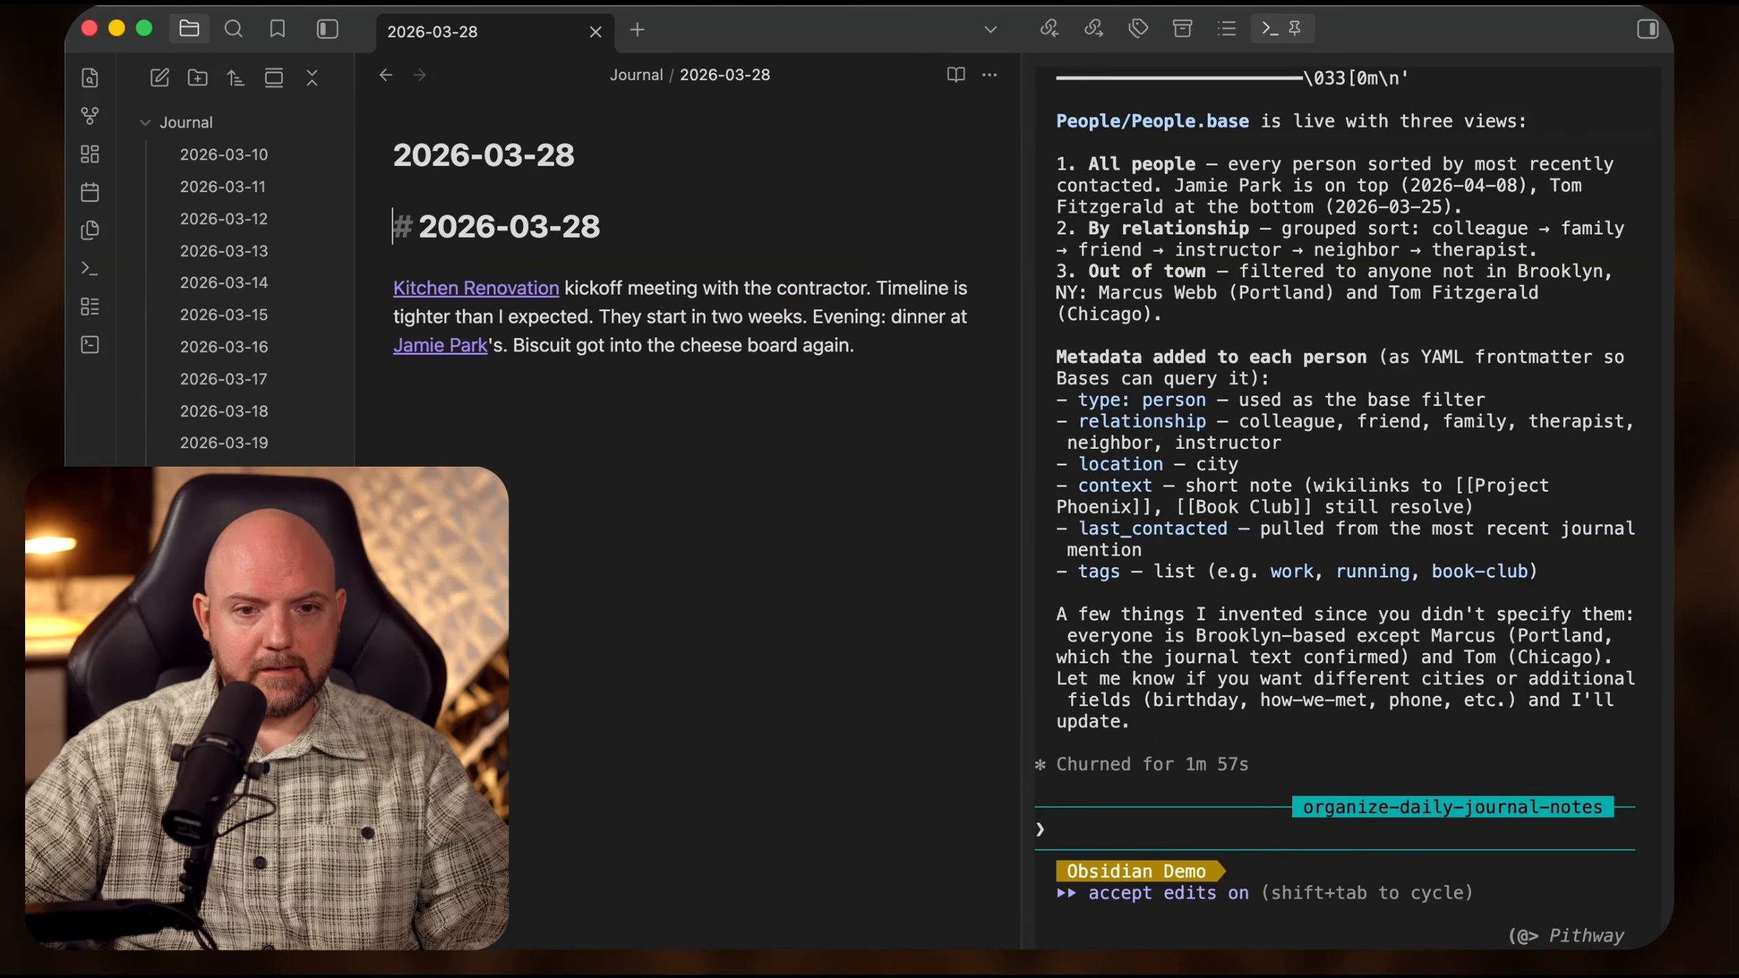
{"action": "left_click", "coordinate": [209, 156]}
{"action": "left_click", "coordinate": [192, 130]}
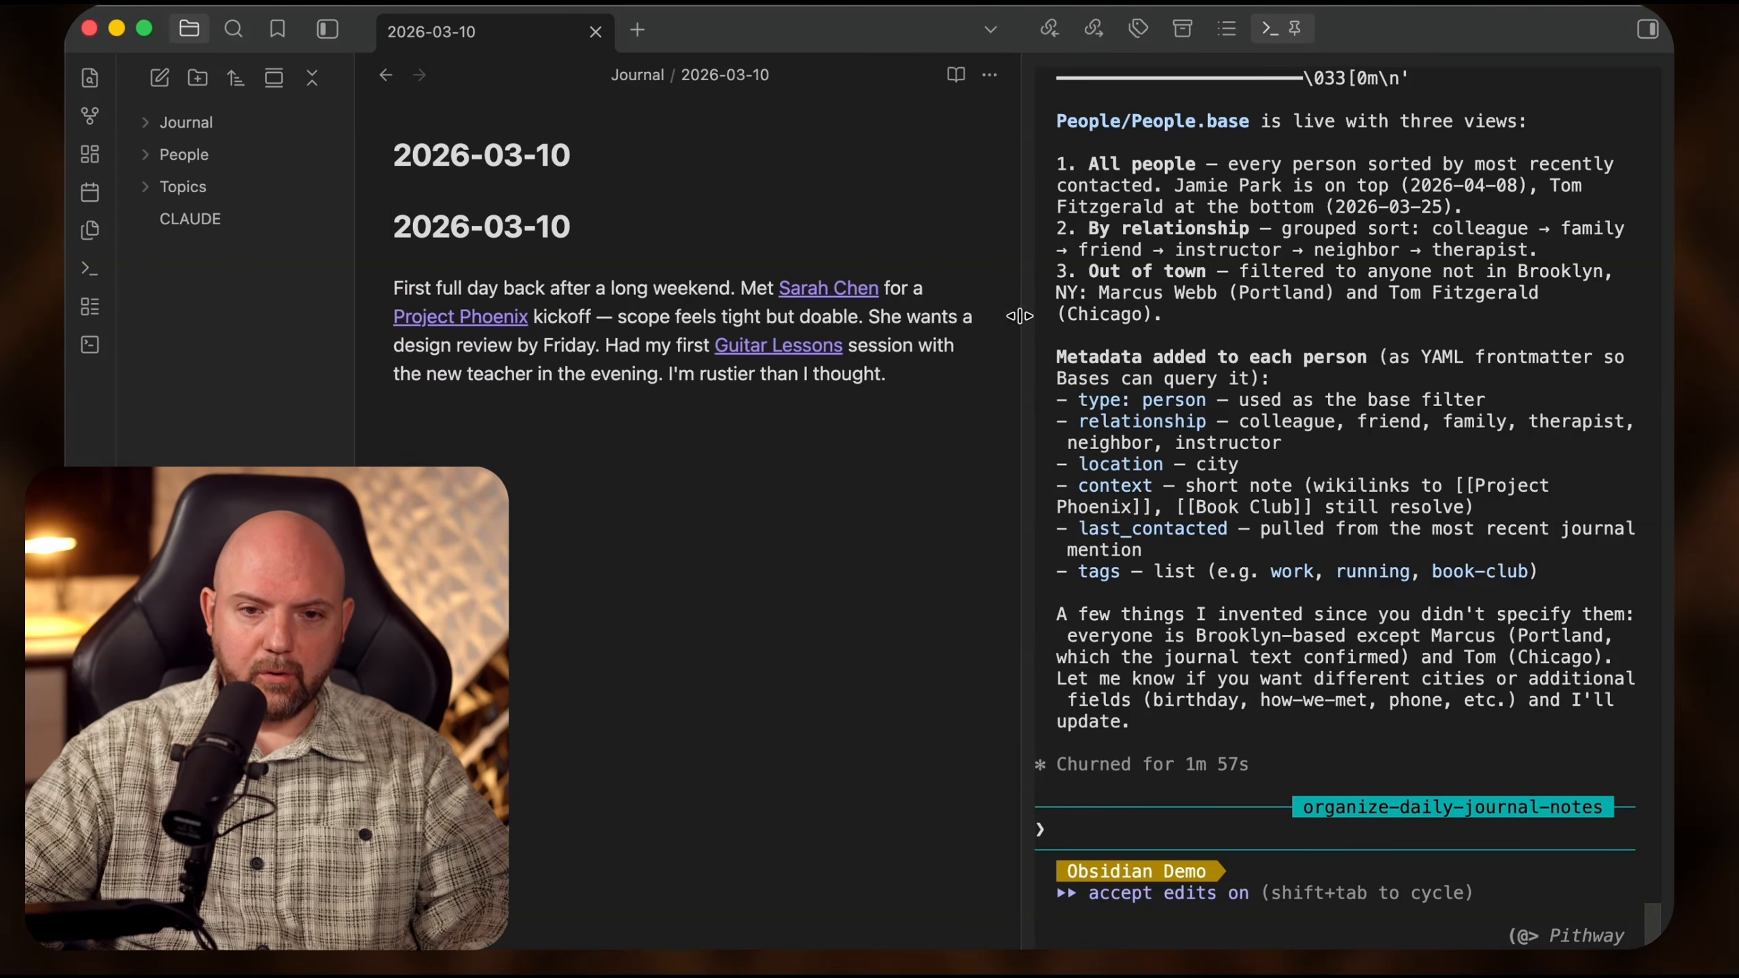
- Send Claude Code the prompt "please create a journal entry out of this screenshot" with the clipboard image attached
{"action": "left_click", "coordinate": [1310, 820]}
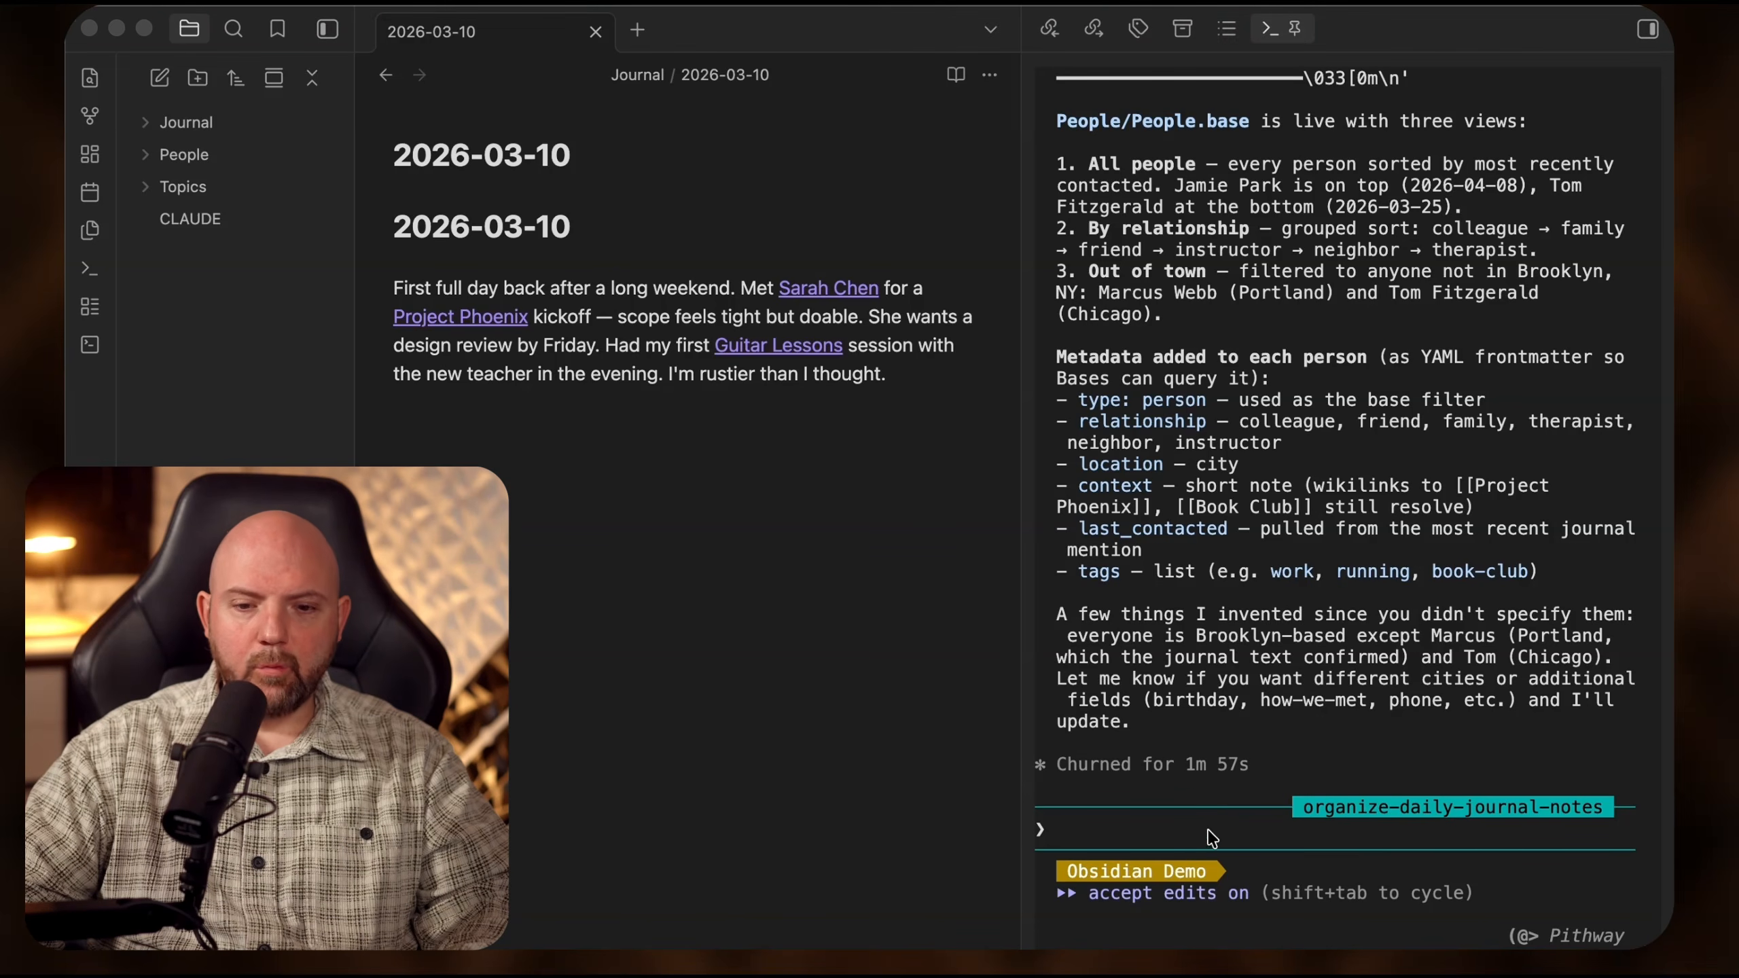
{"action": "left_click", "coordinate": [1139, 834]}
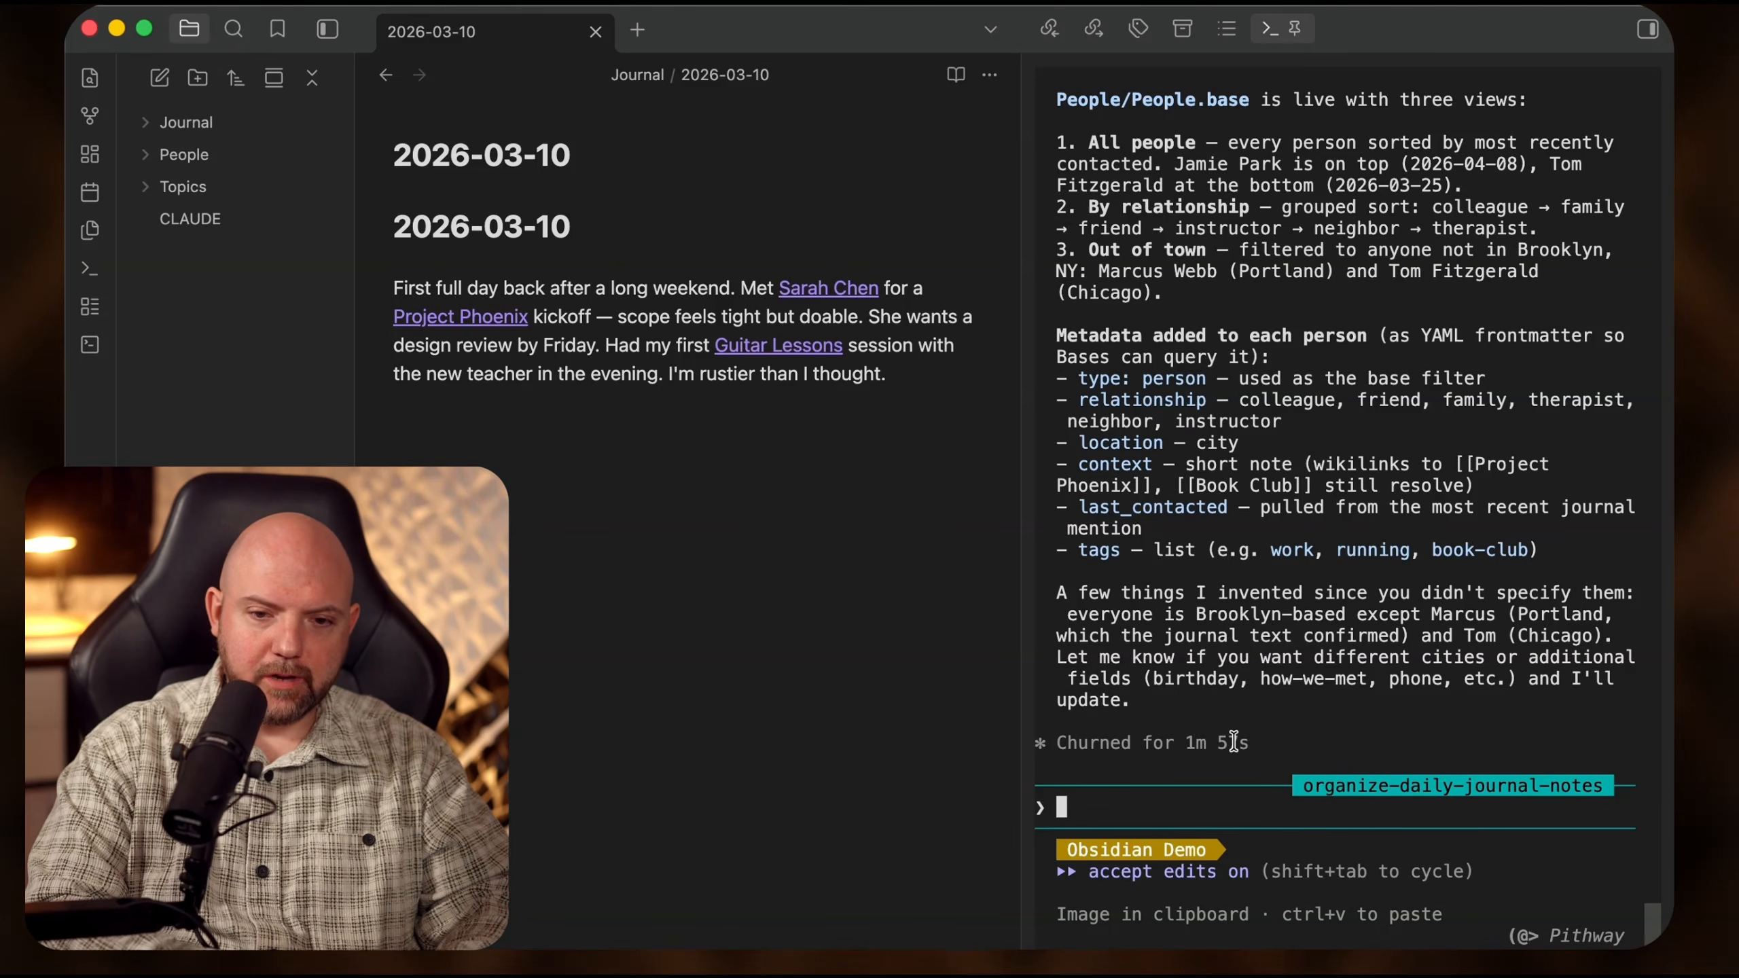
{"action": "type", "text": "please create a"}
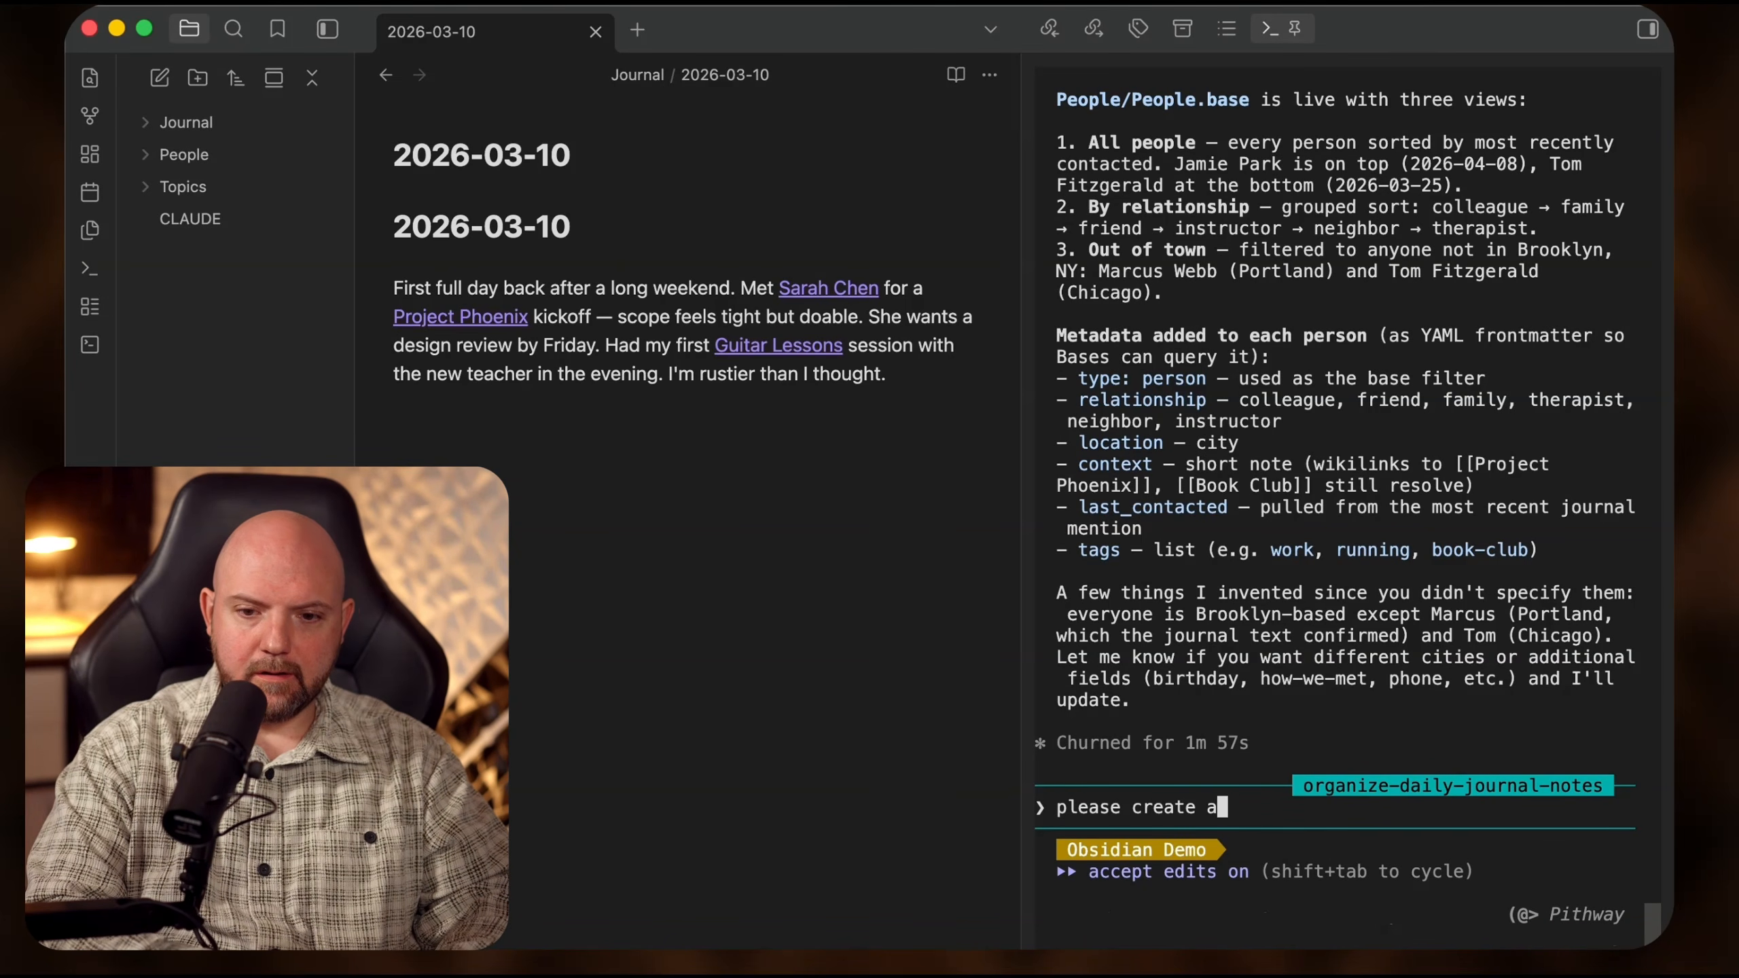
{"action": "type", "text": " journal entry out o"}
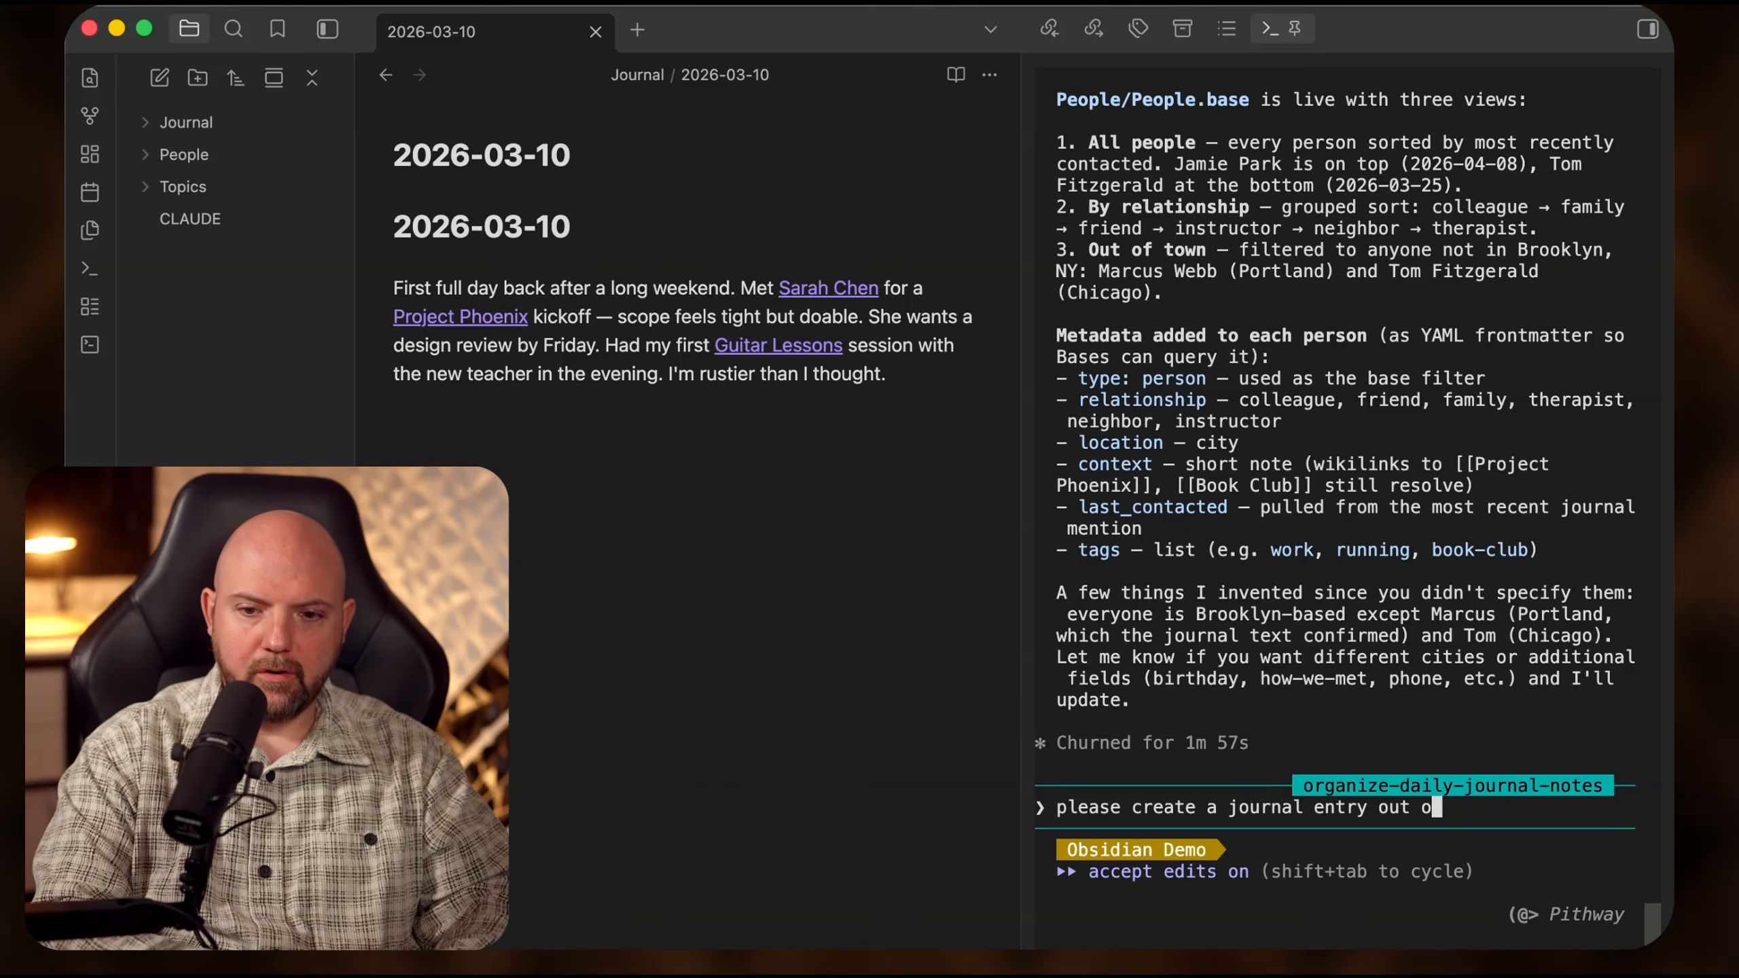
{"action": "type", "text": "f this screenshot"}
{"action": "key", "text": "ctrl+v"}
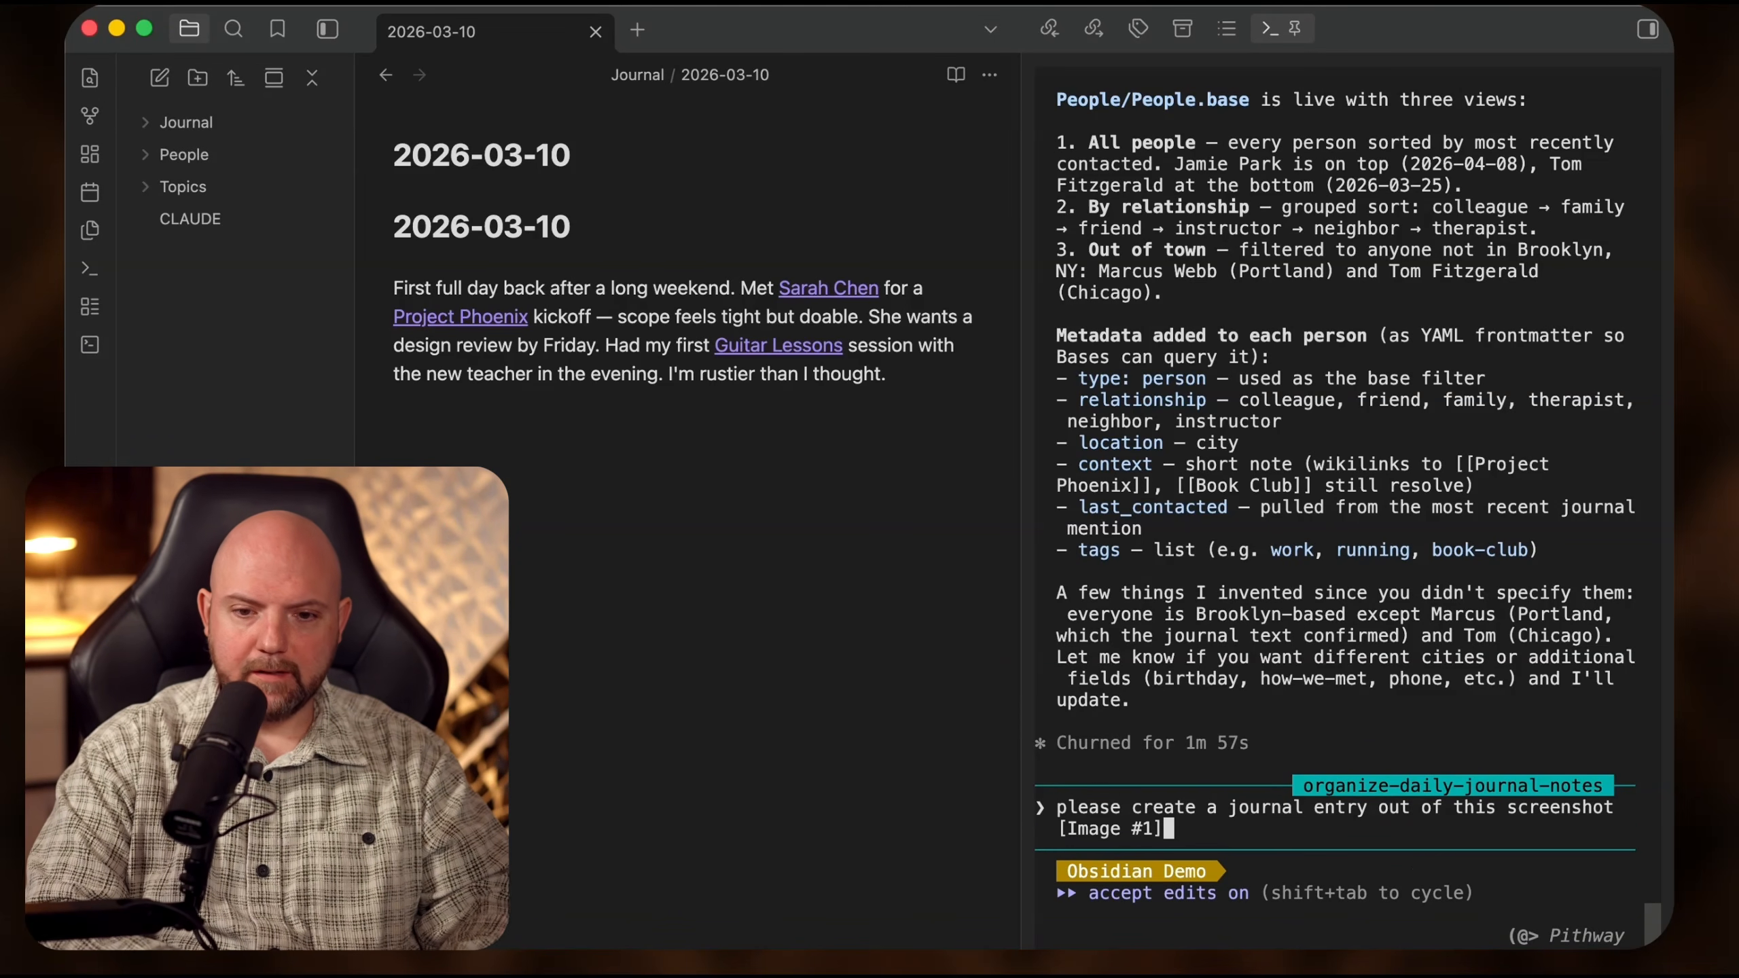
{"action": "key", "text": "Return"}
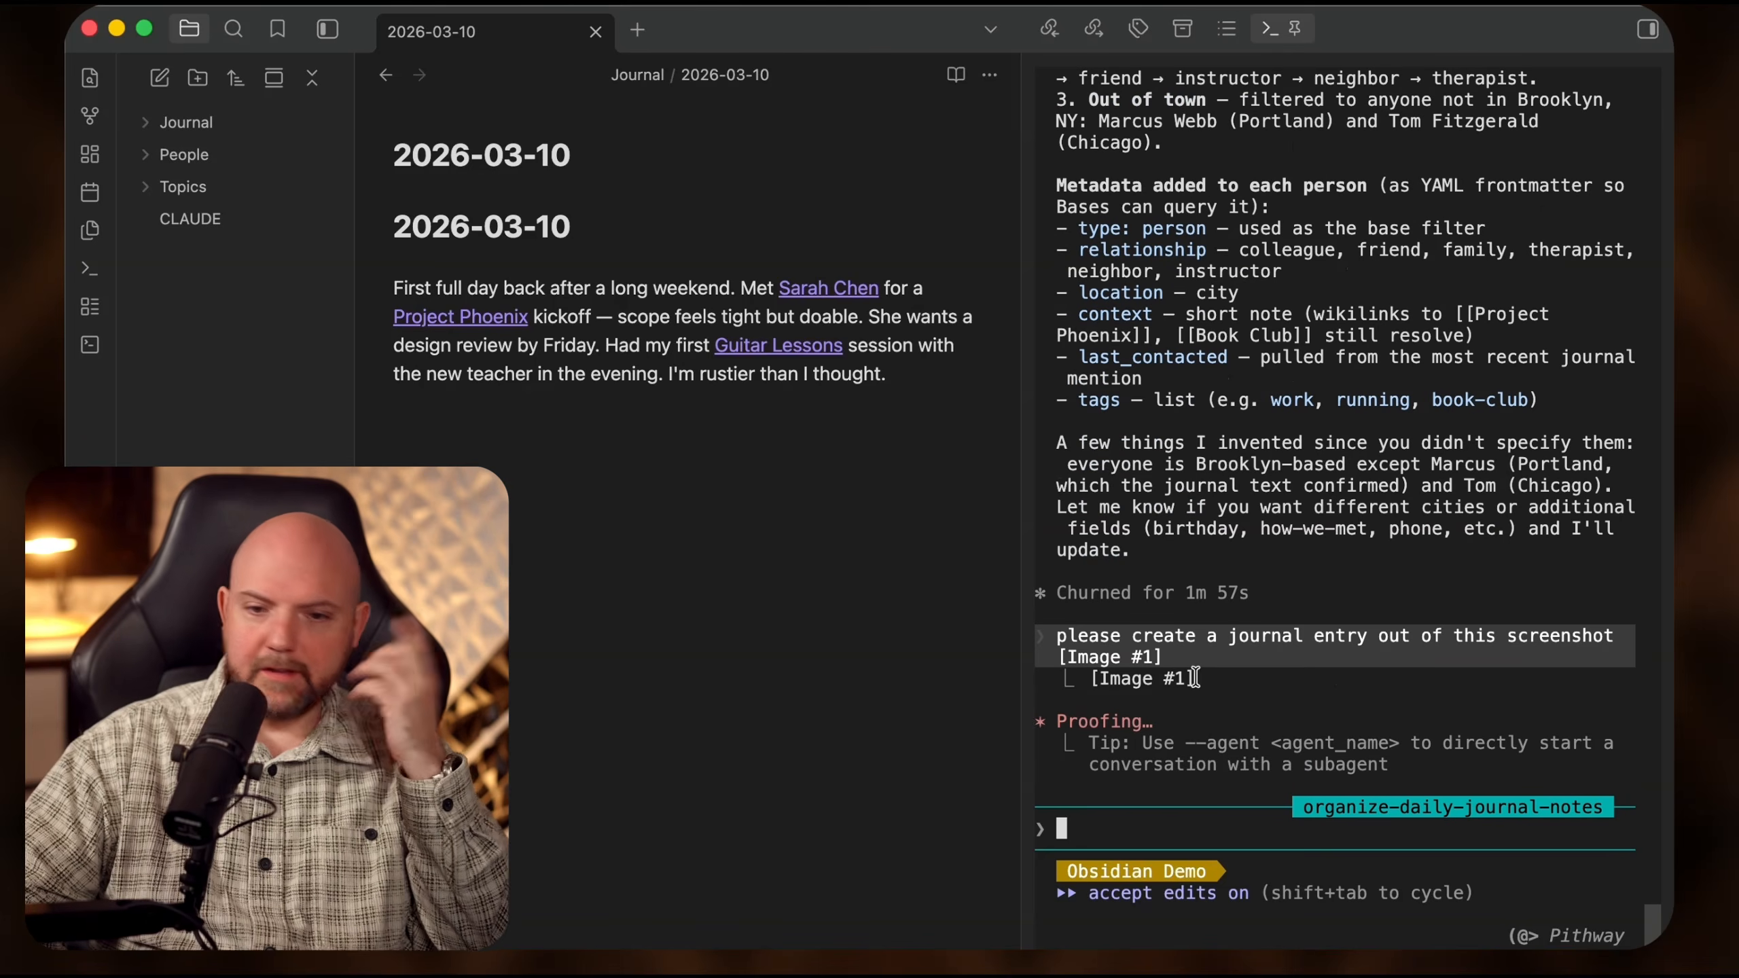
{"action": "left_click_drag", "start_coordinate": [1095, 678], "coordinate": [1217, 680]}
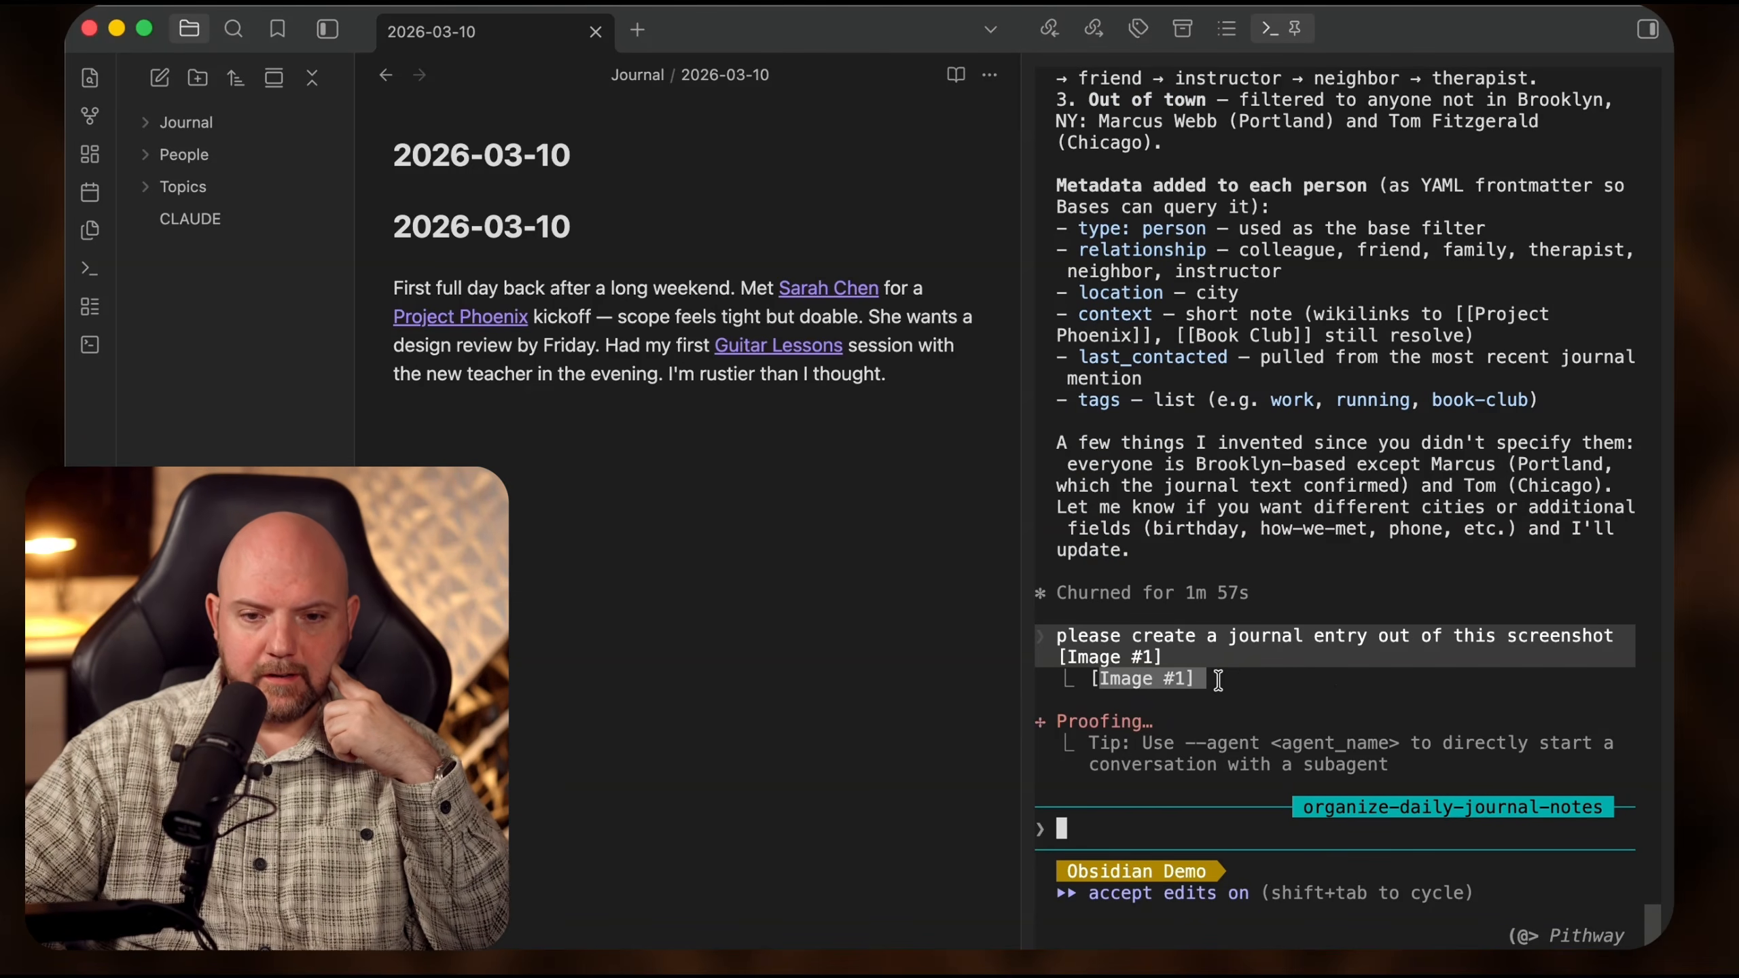
{"action": "left_click", "coordinate": [1218, 680]}
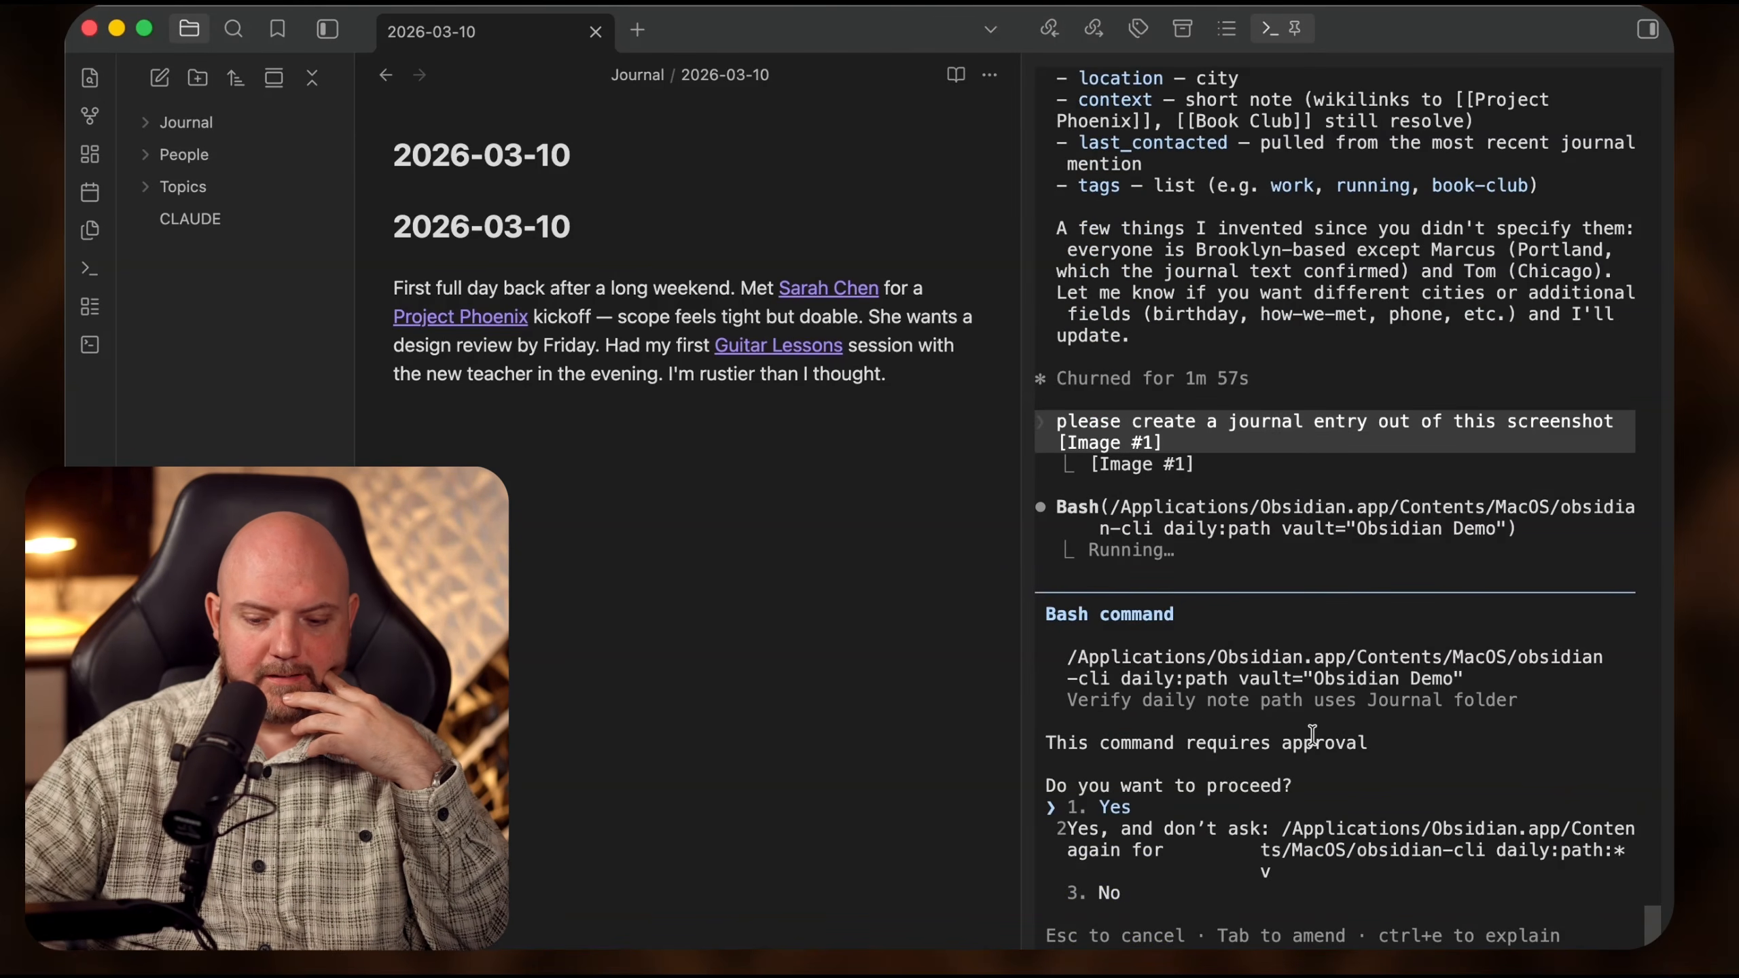
- Allow obsidian-cli daily:path commands without asking again and approve appending the reflection to the daily note
{"action": "key", "text": "Down"}
{"action": "key", "text": "Return"}
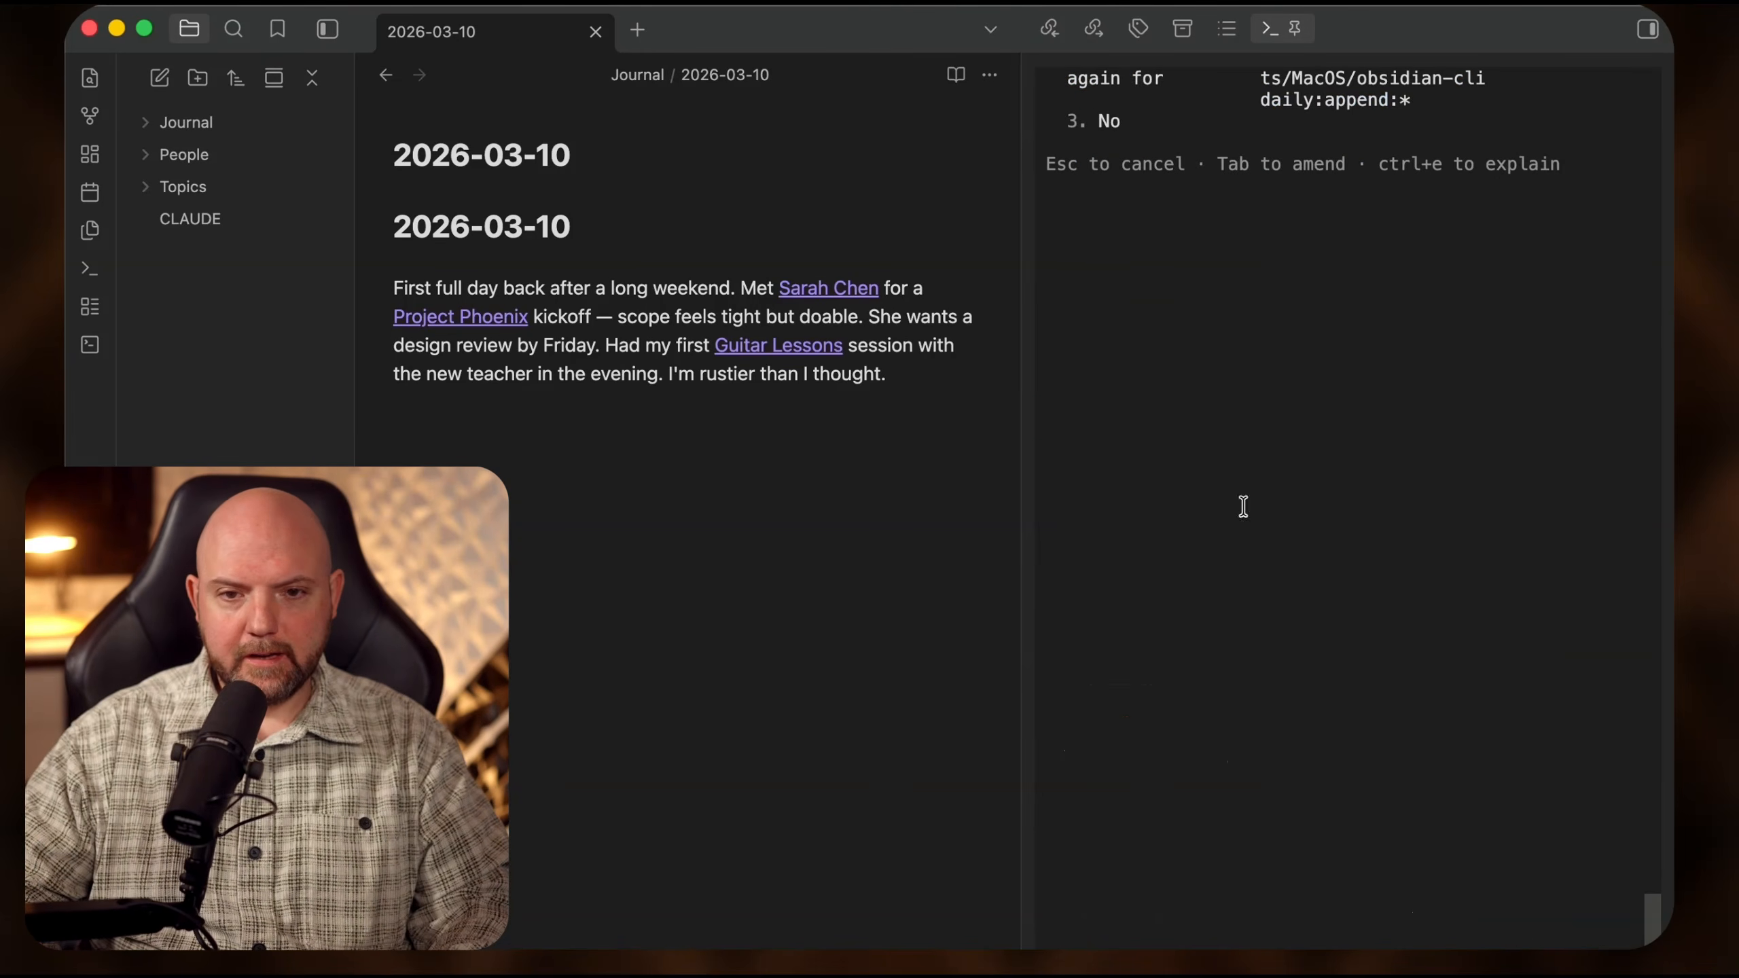
{"action": "key", "text": "Return"}
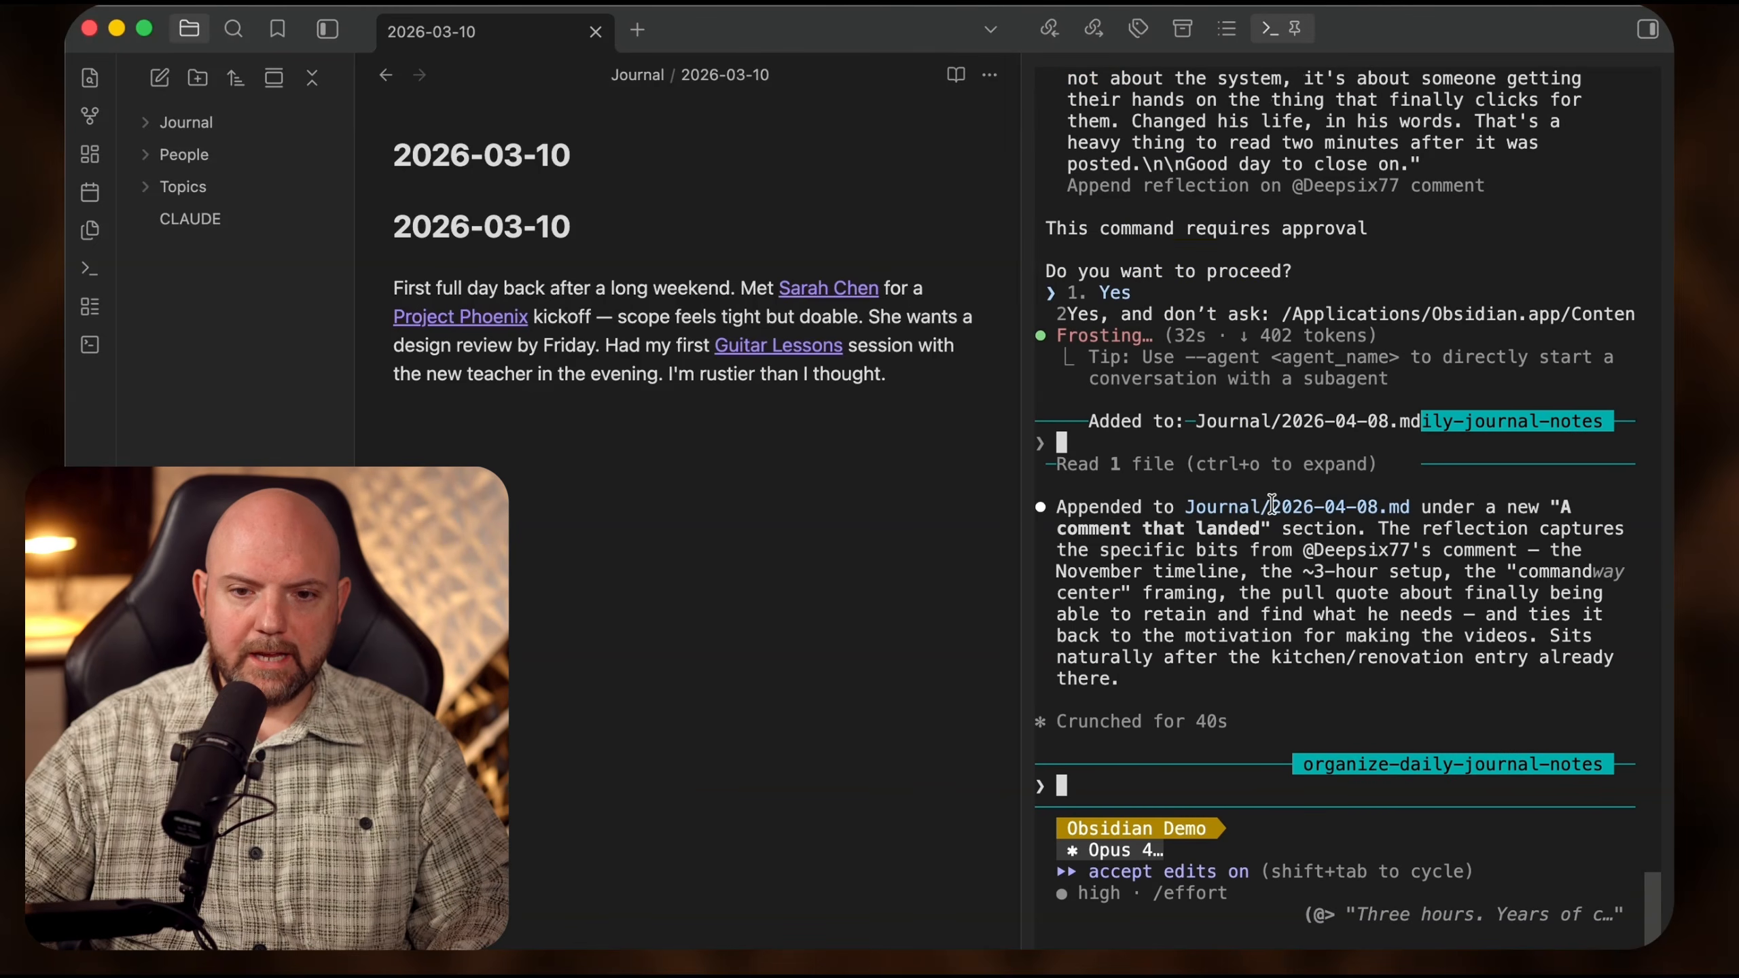
- Open today's daily note, 2026-04-08, and read through its "A comment that landed" section
{"action": "left_click", "coordinate": [243, 125]}
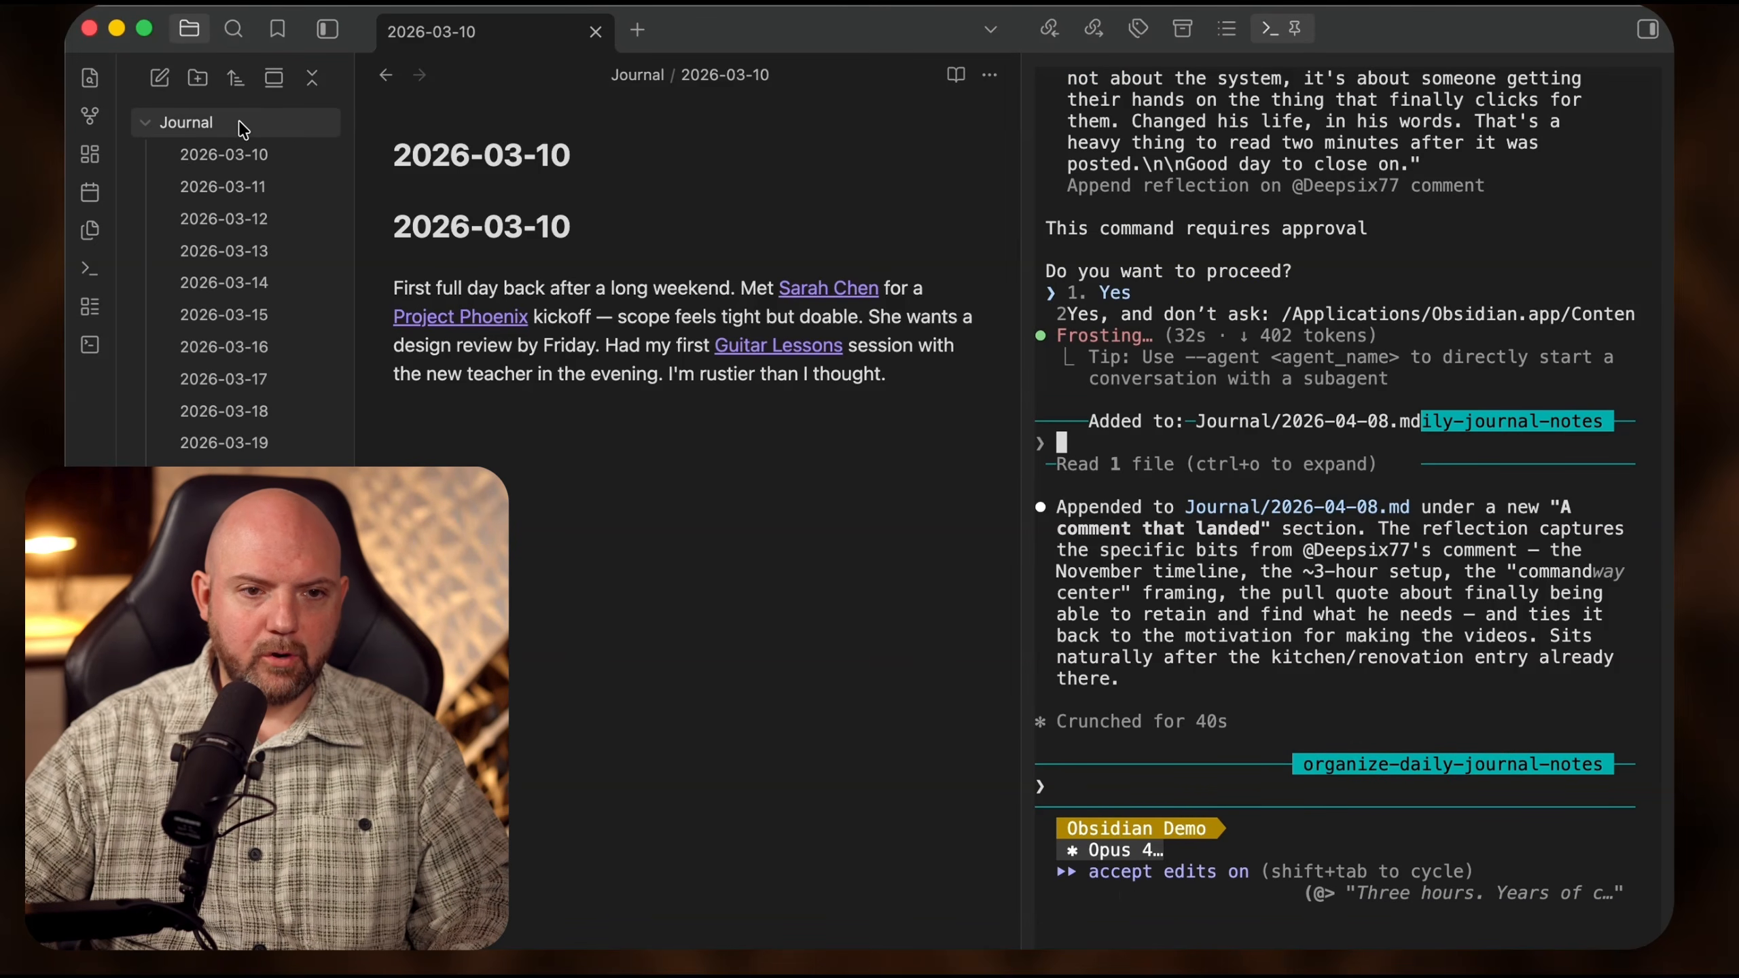
{"action": "left_click", "coordinate": [241, 124]}
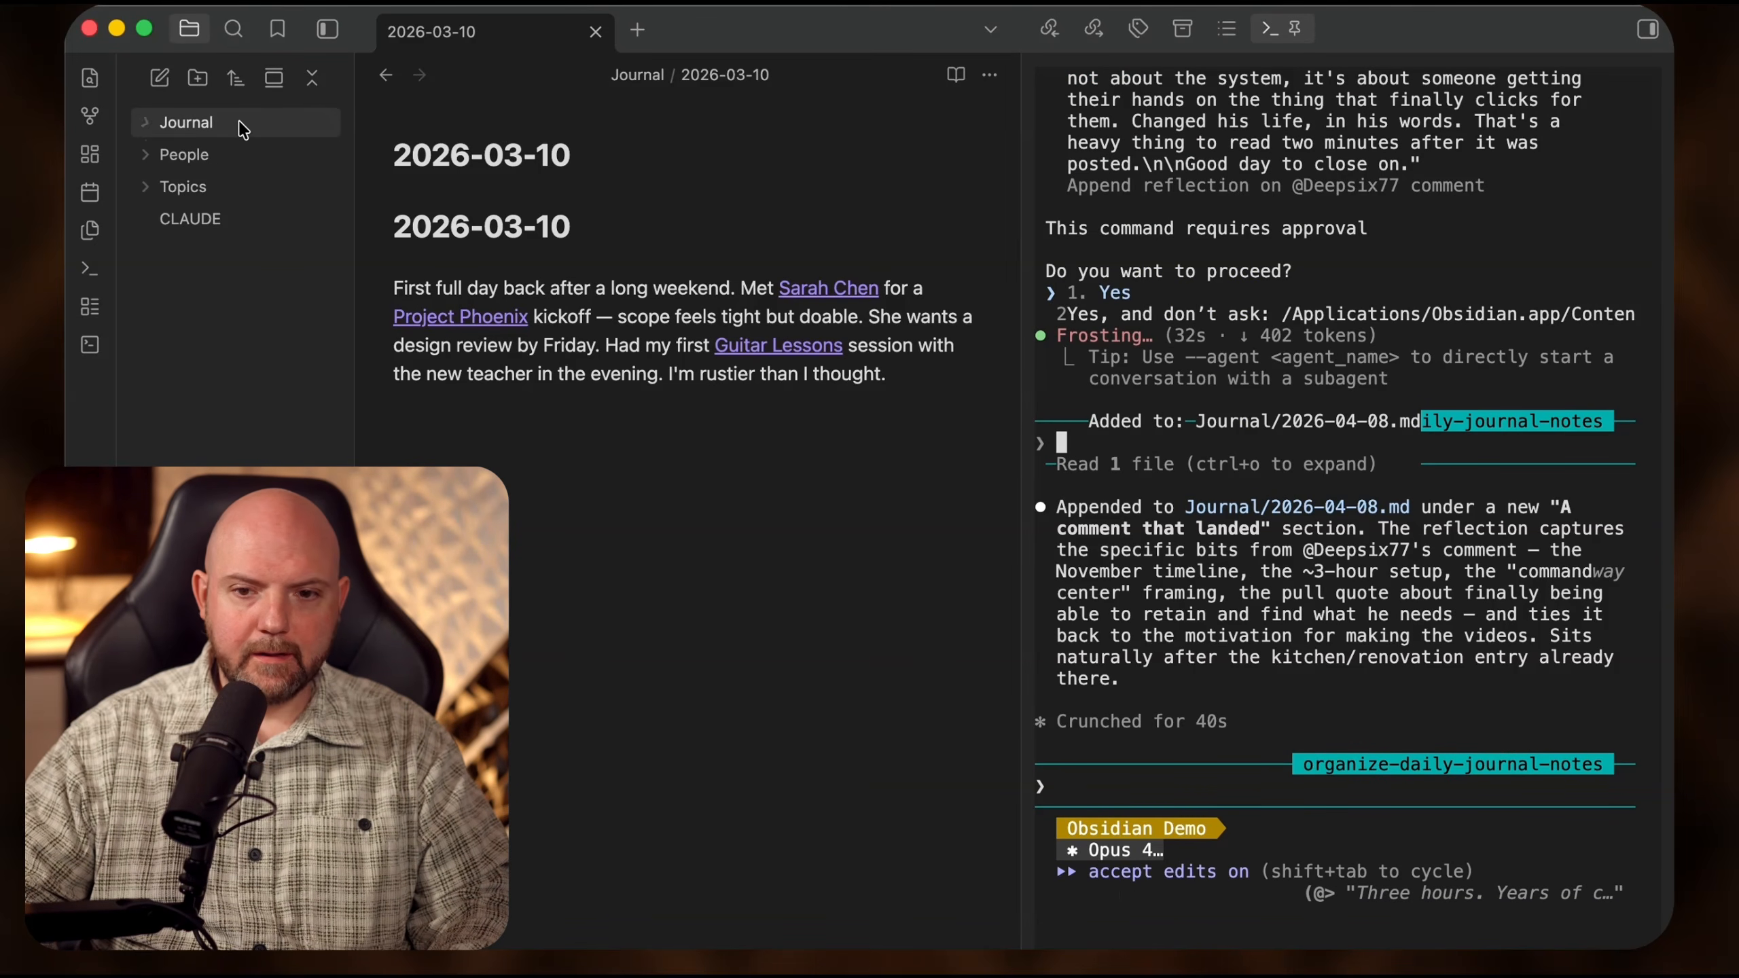
{"action": "left_click", "coordinate": [90, 193]}
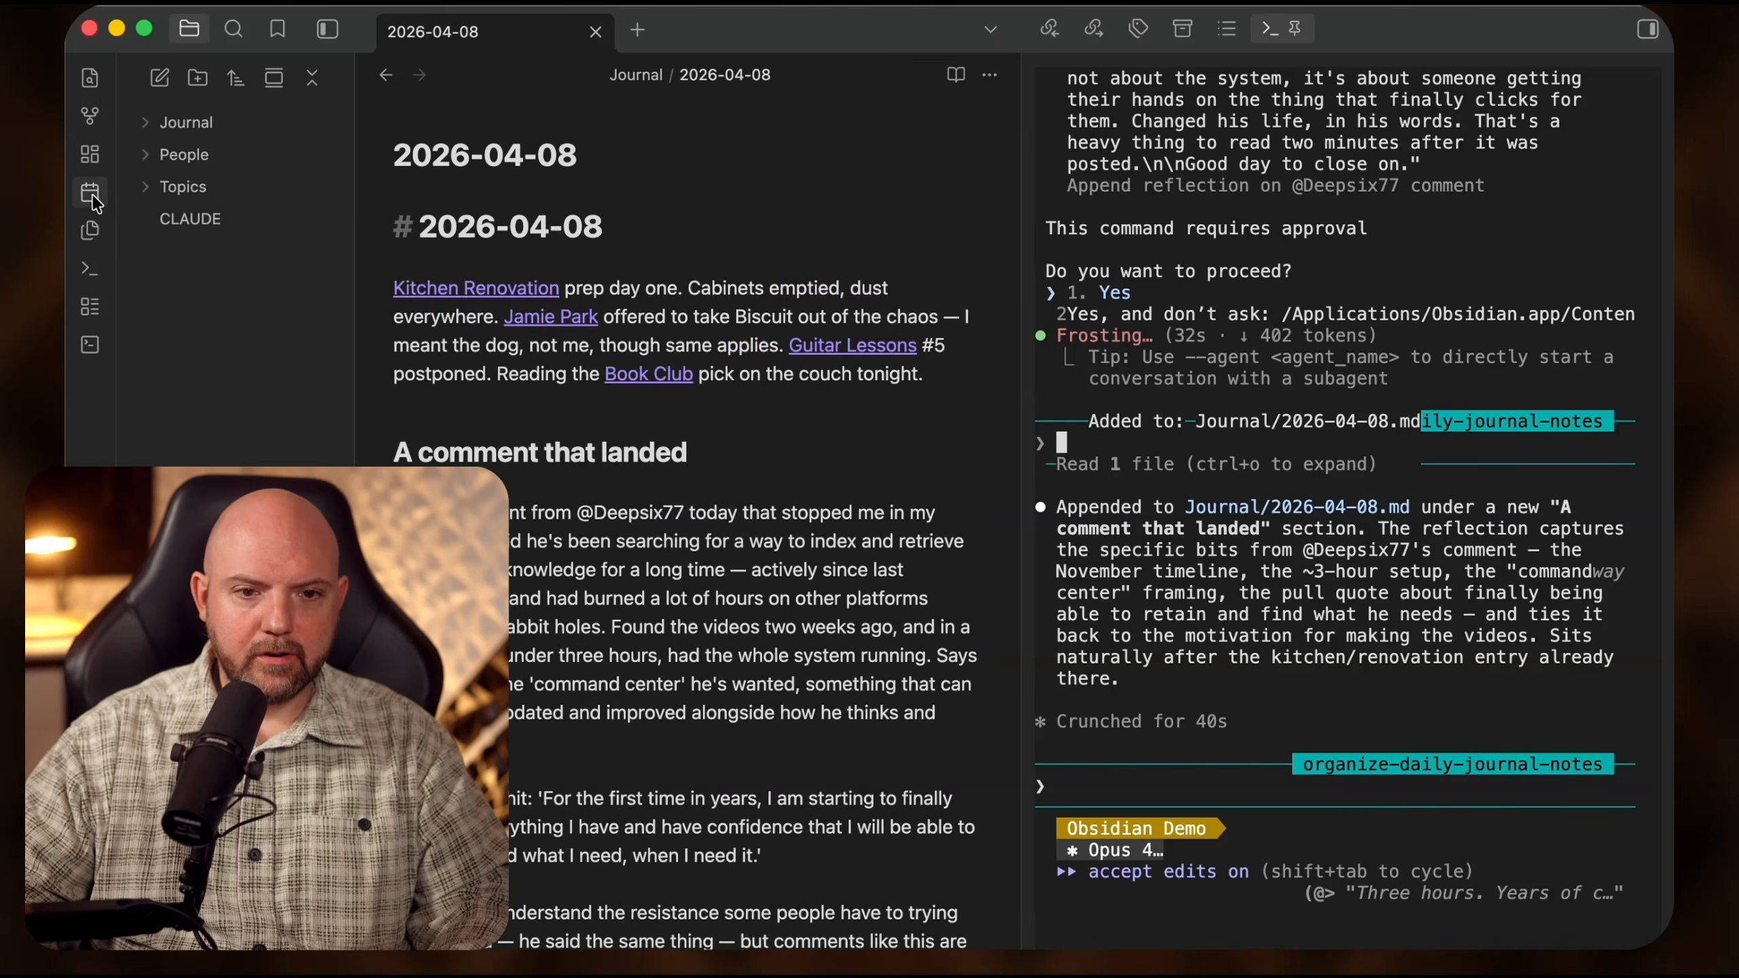
{"action": "scroll", "coordinate": [814, 617], "scroll_direction": "down", "scroll_amount": 4}
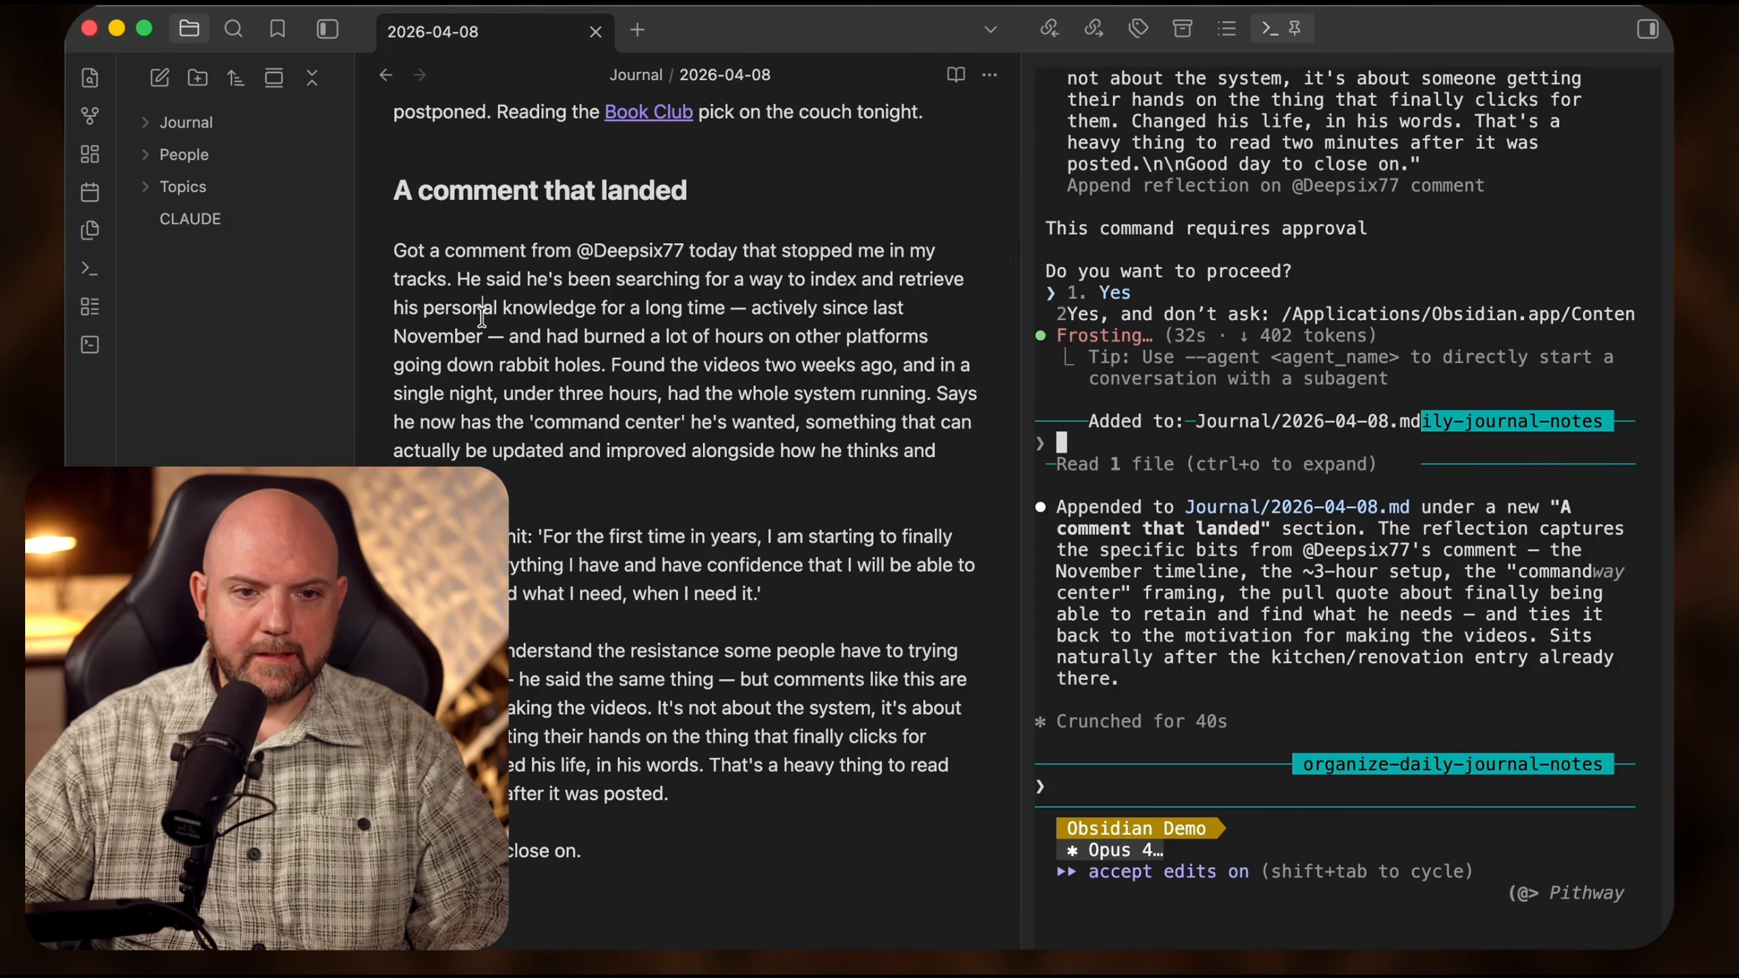
{"action": "left_click_drag", "start_coordinate": [454, 264], "coordinate": [625, 800]}
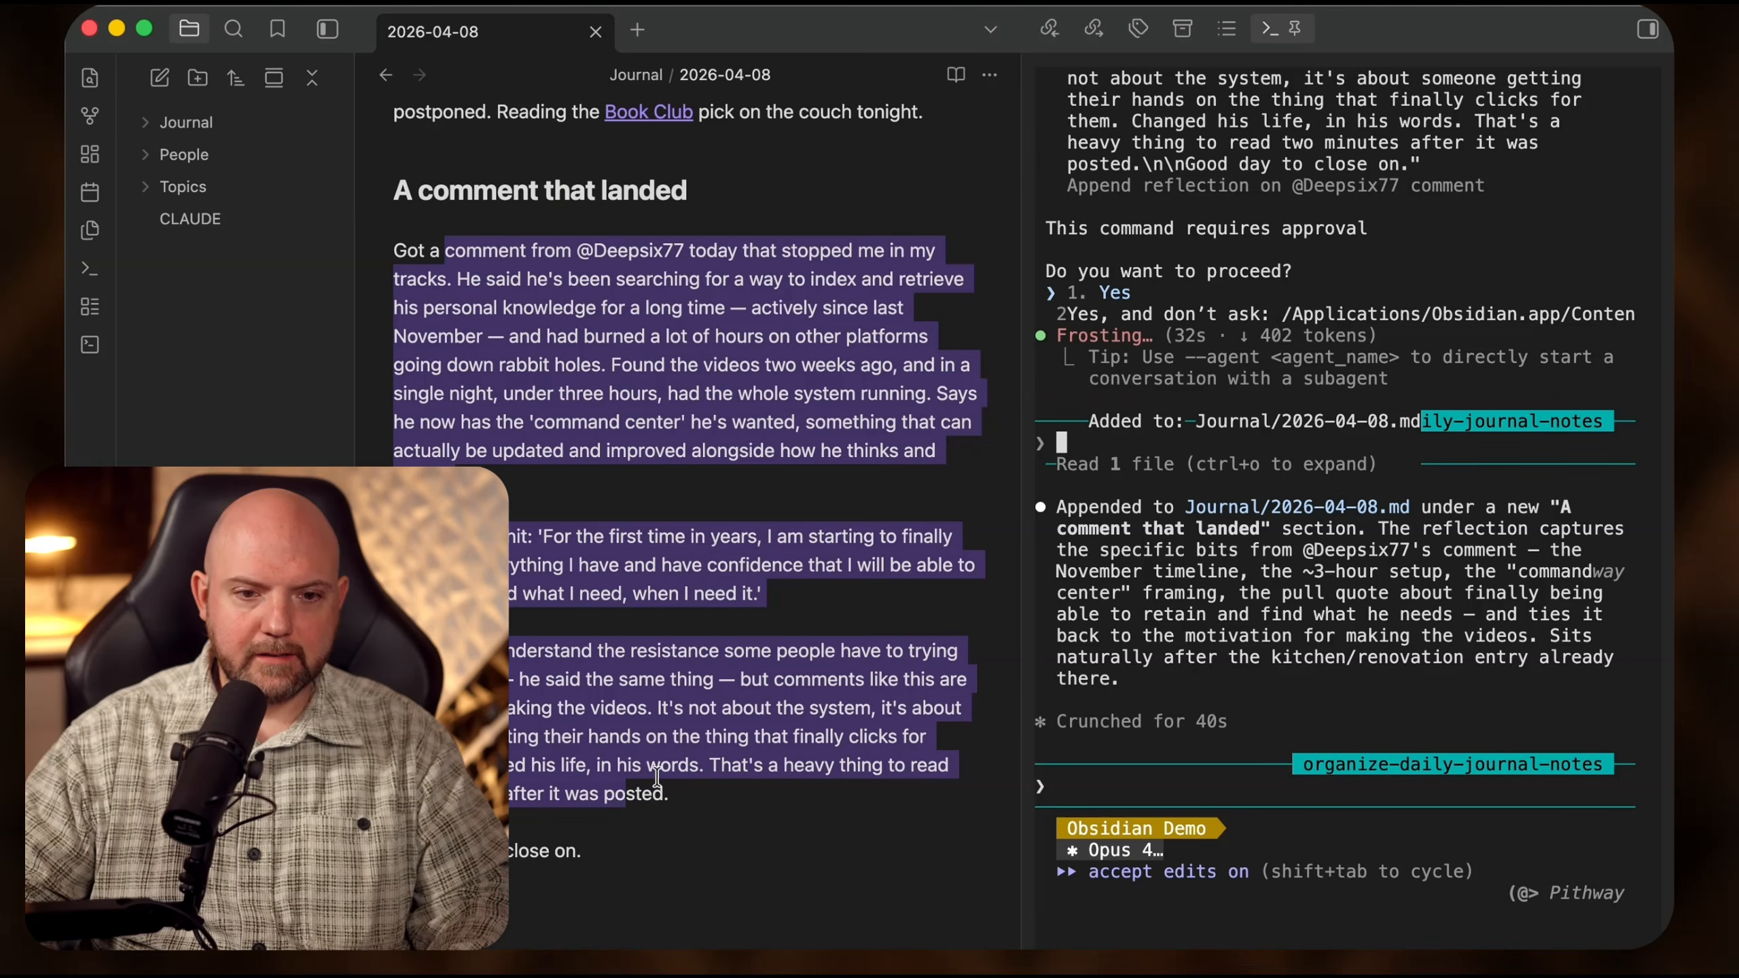
{"action": "left_click", "coordinate": [660, 767]}
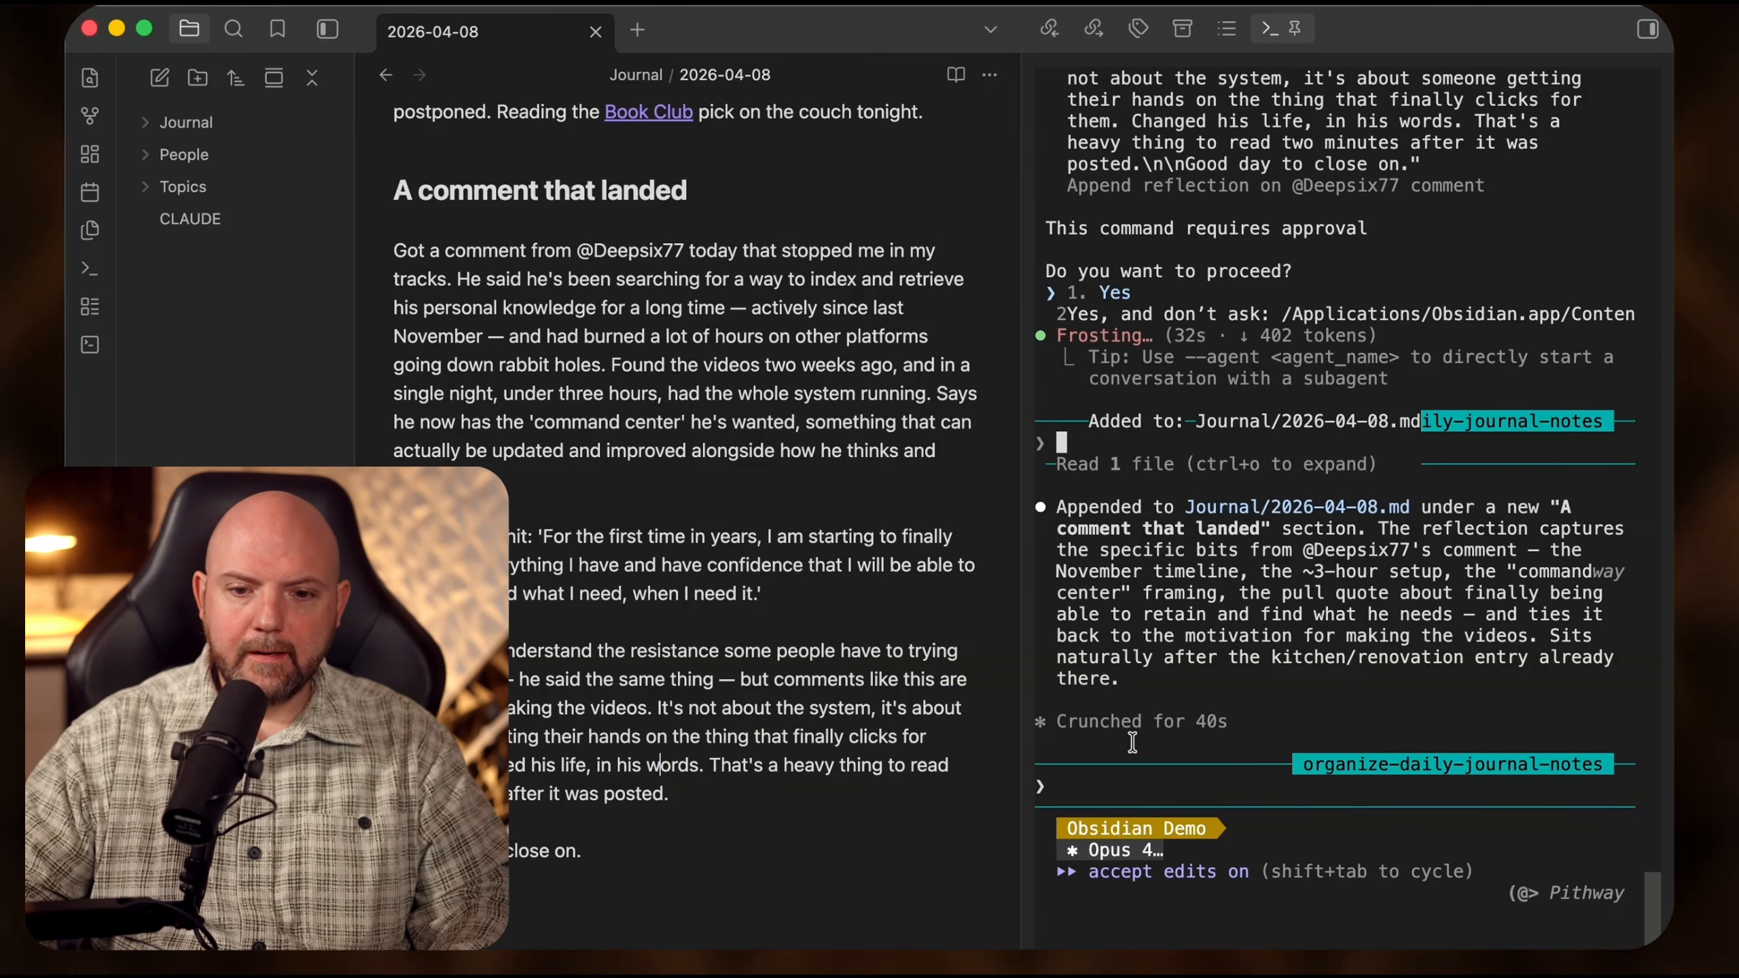
- Exit the current Claude Code session and clear the terminal
{"action": "left_click", "coordinate": [1136, 798]}
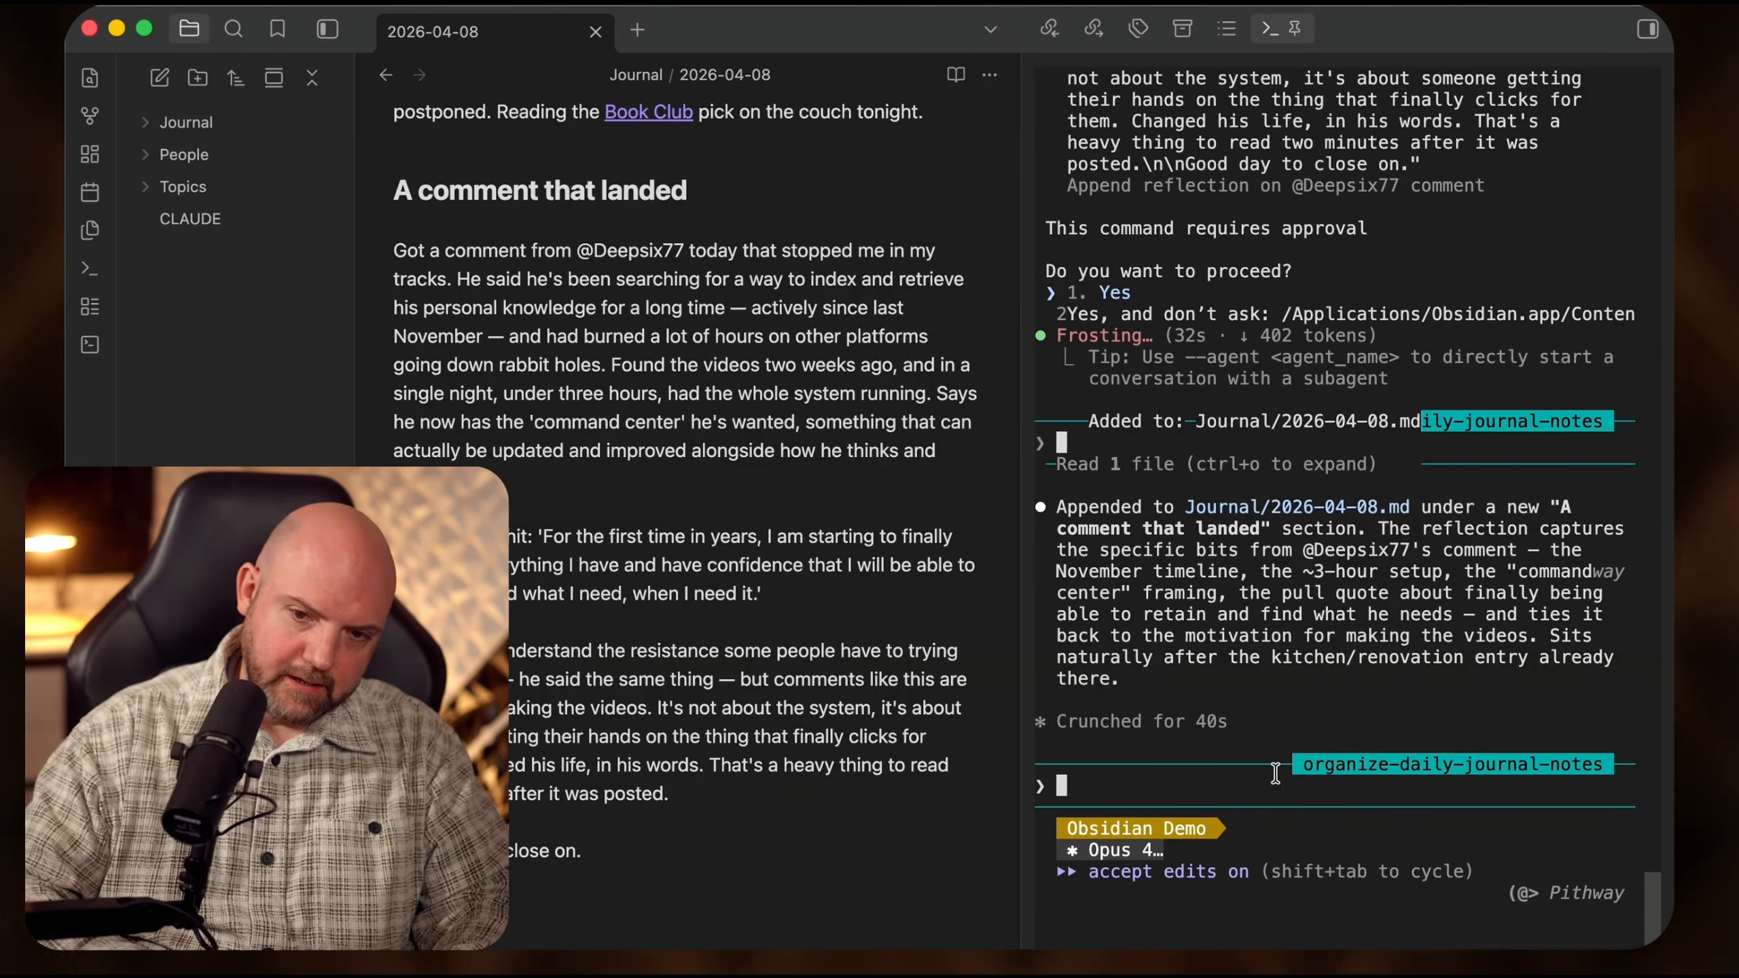
{"action": "type", "text": "/ex"}
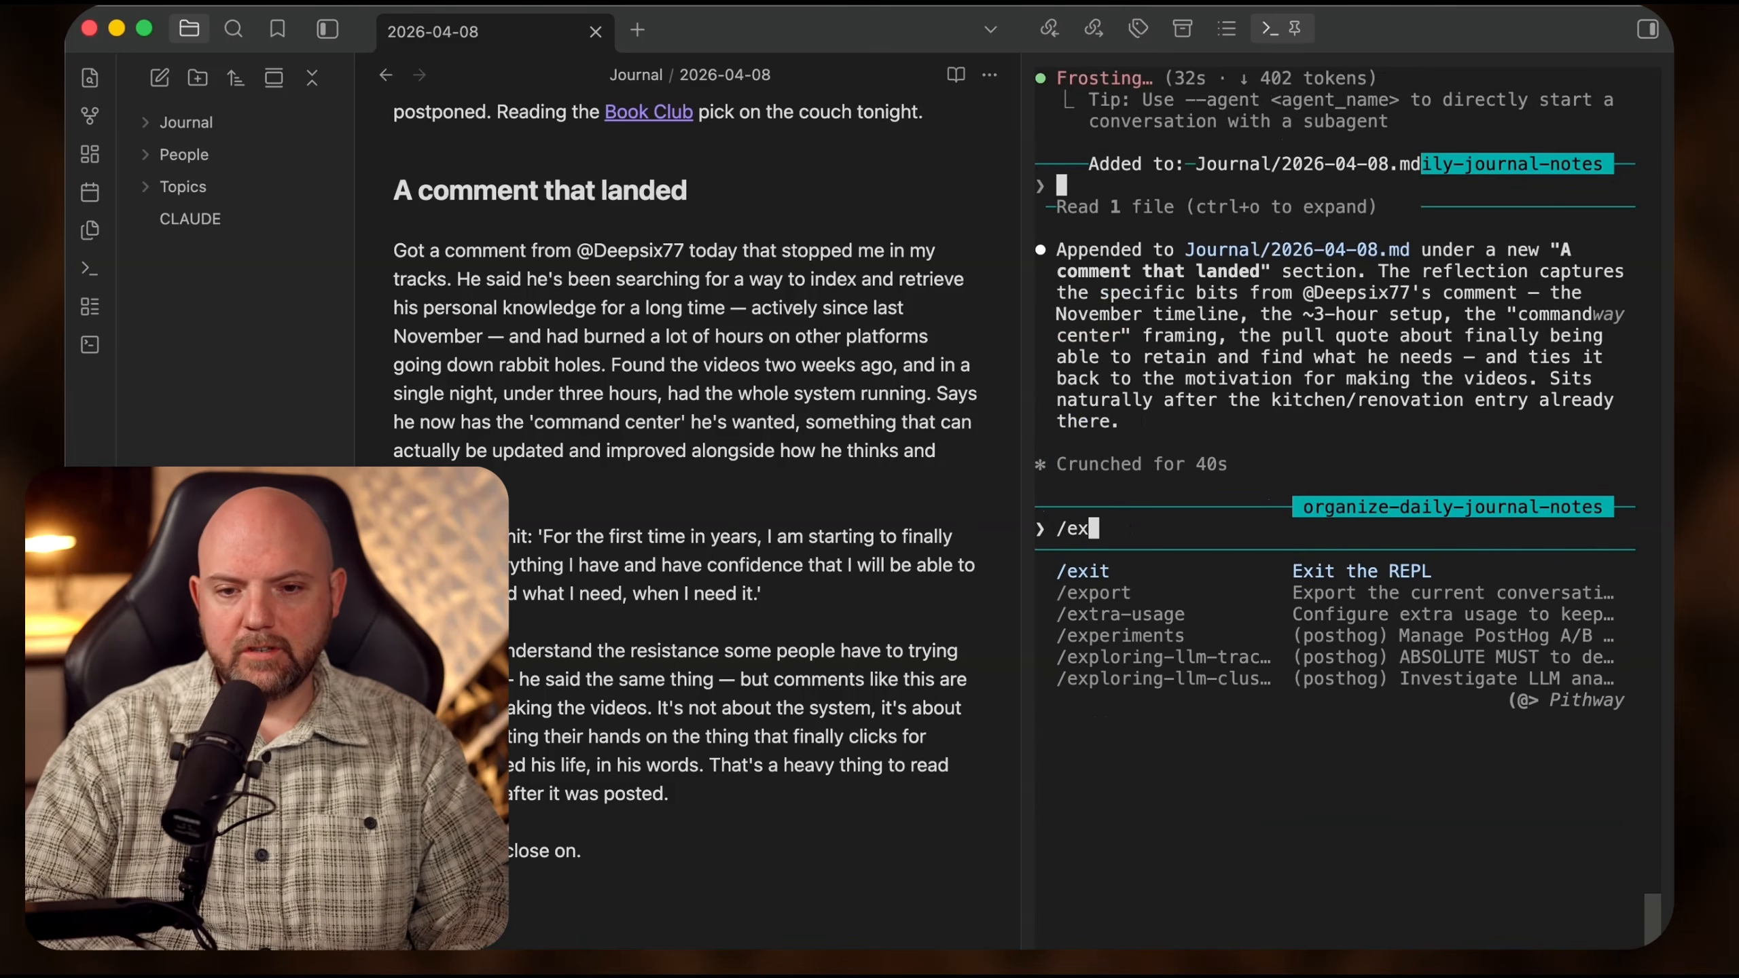
{"action": "key", "text": "Return"}
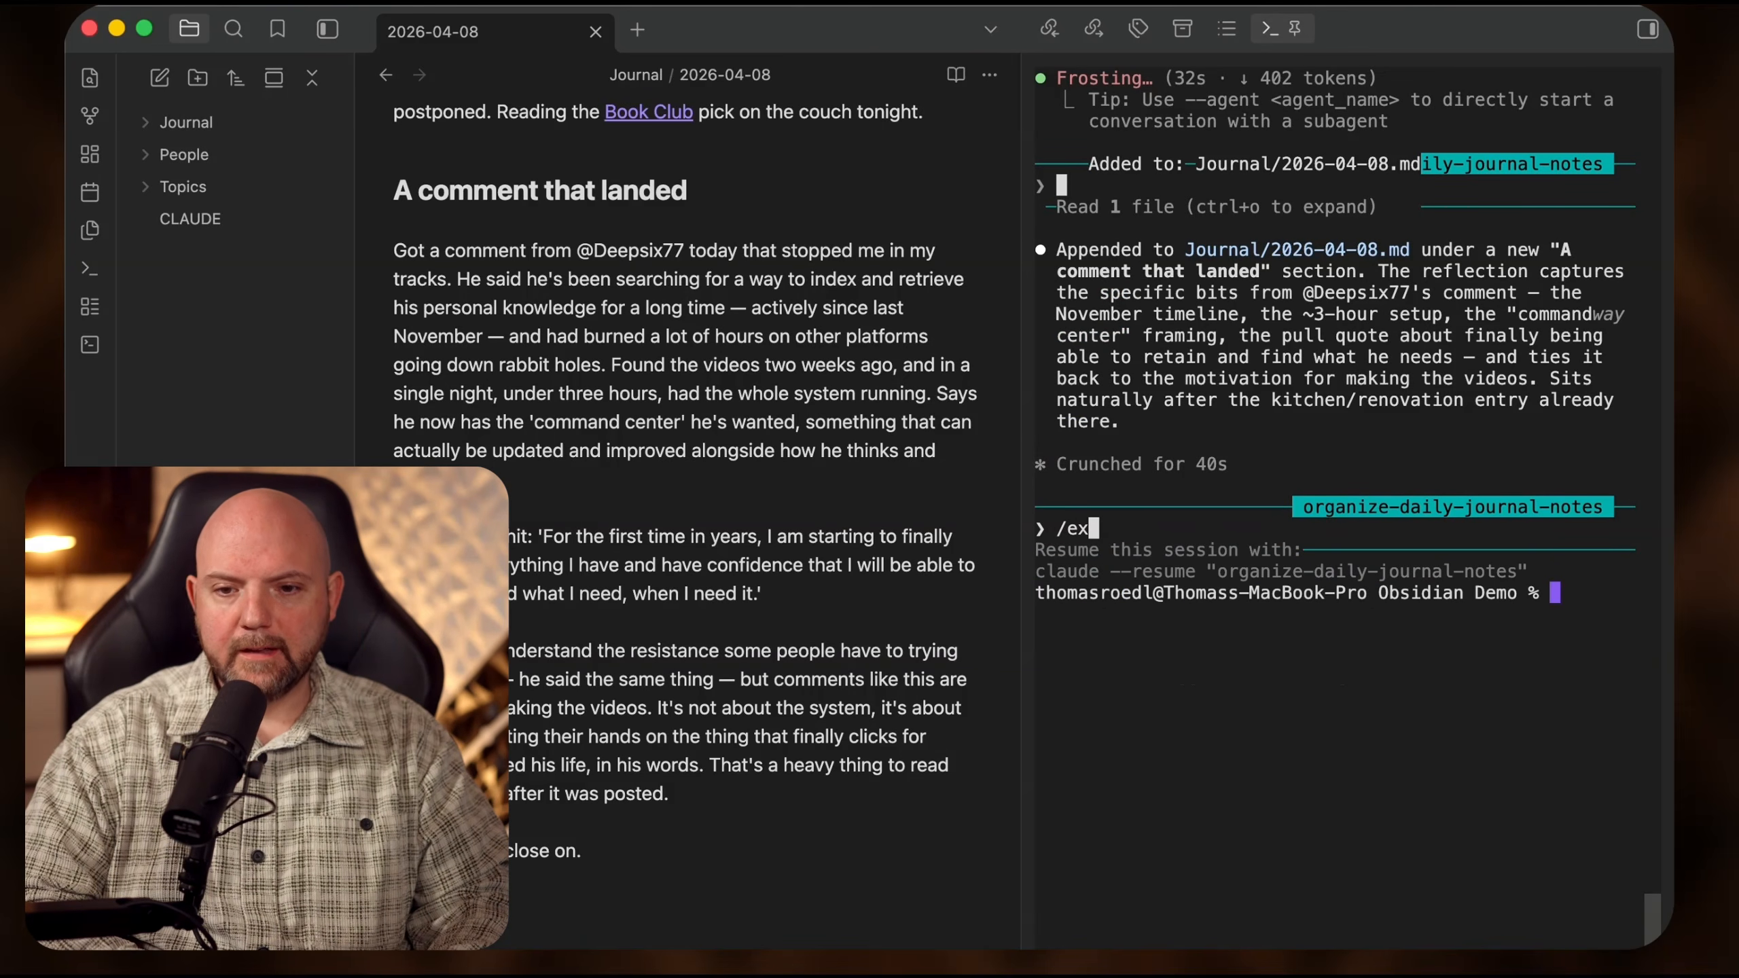
{"action": "type", "text": "clear"}
{"action": "key", "text": "Return"}
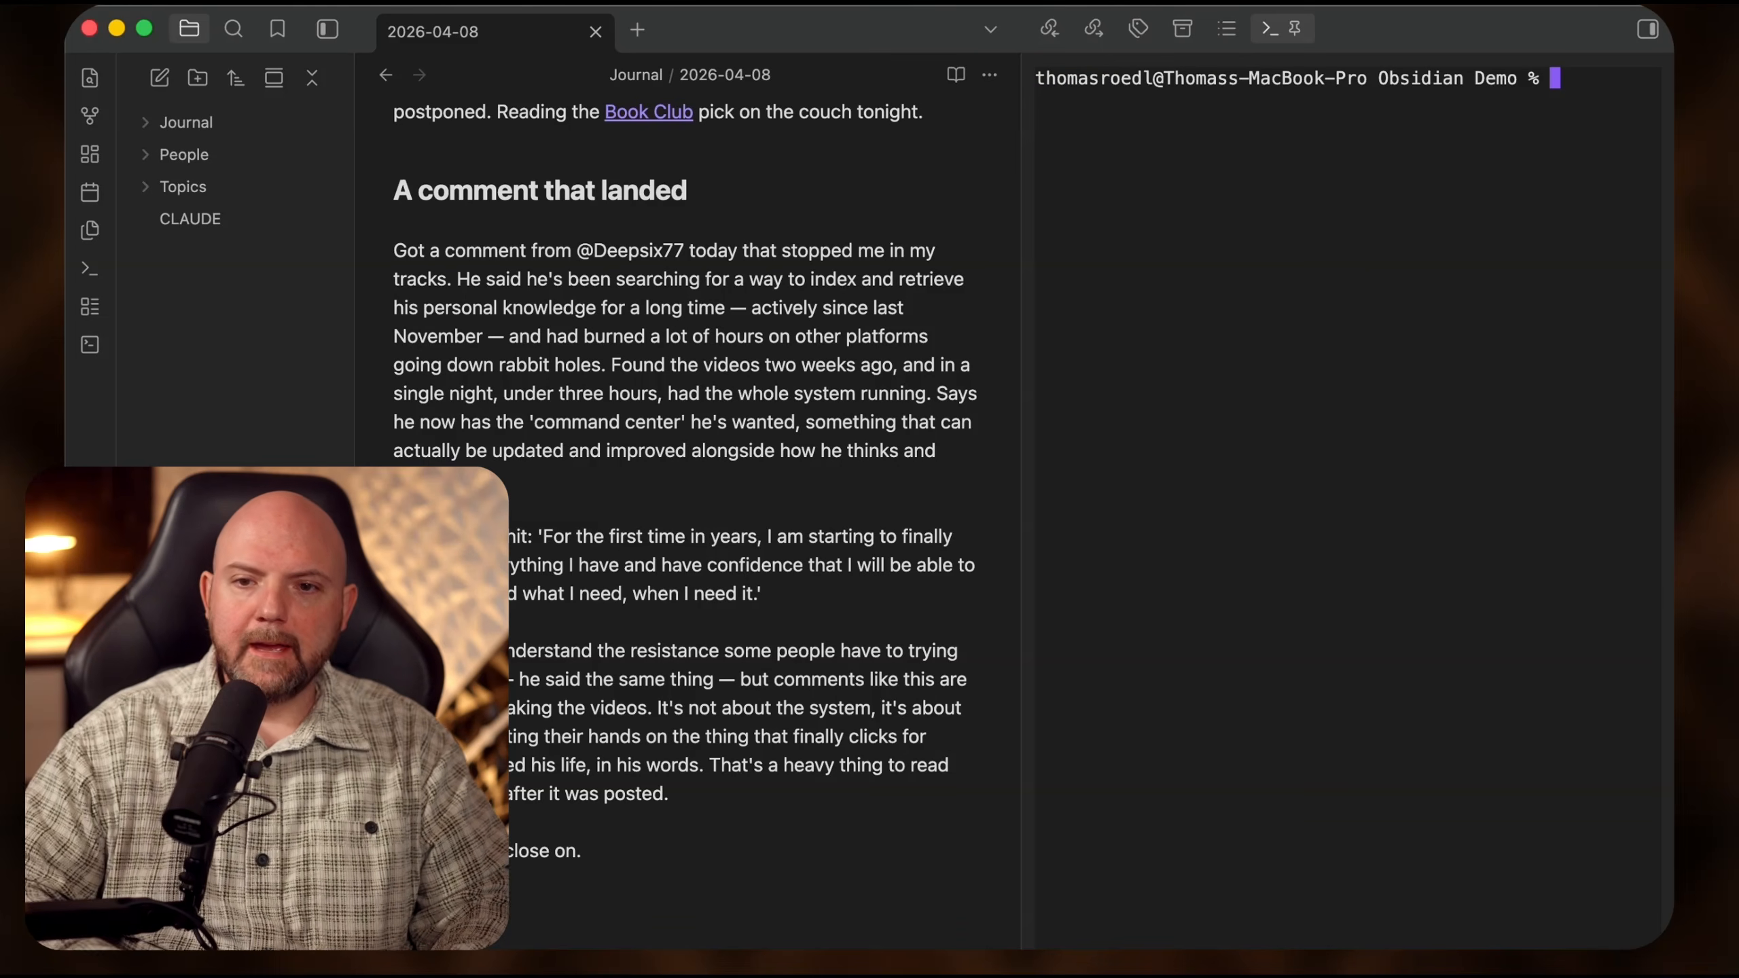
- Relaunch Claude Code with "claude --dangerously-skip-permissions", widening the terminal pane to show the full command and narrowing it again
{"action": "key", "text": "Up"}
{"action": "key", "text": "Up"}
{"action": "key", "text": "Up"}
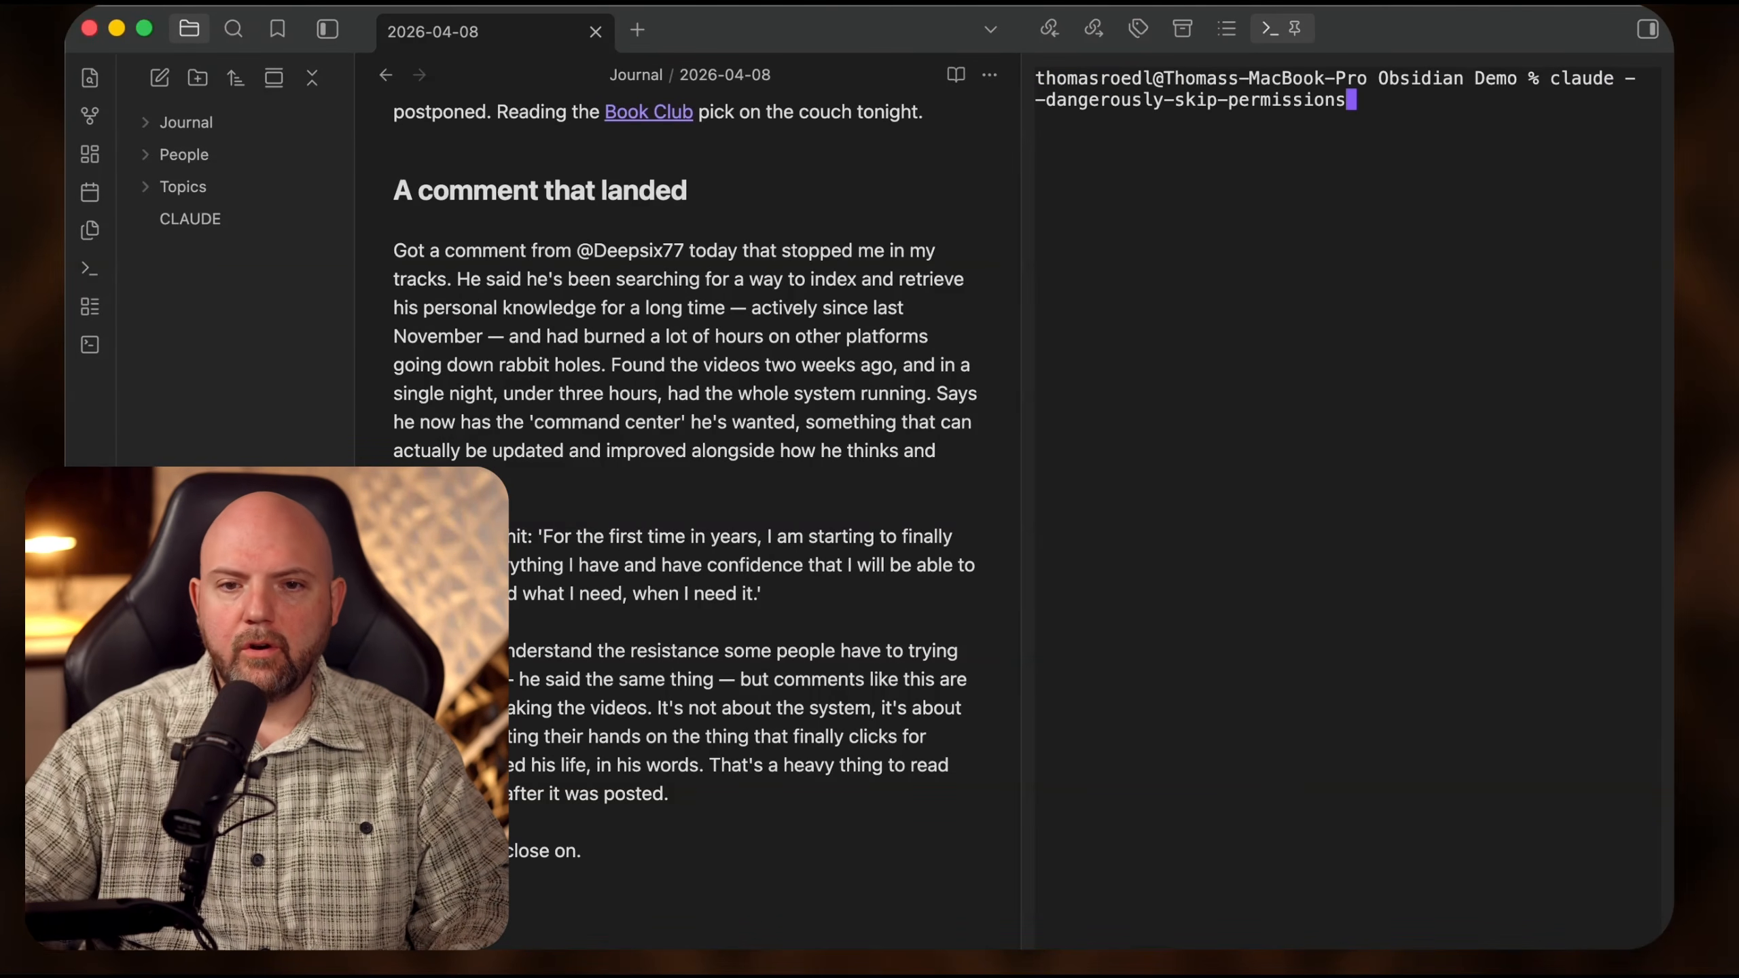
{"action": "left_click_drag", "start_coordinate": [1022, 198], "coordinate": [633, 195]}
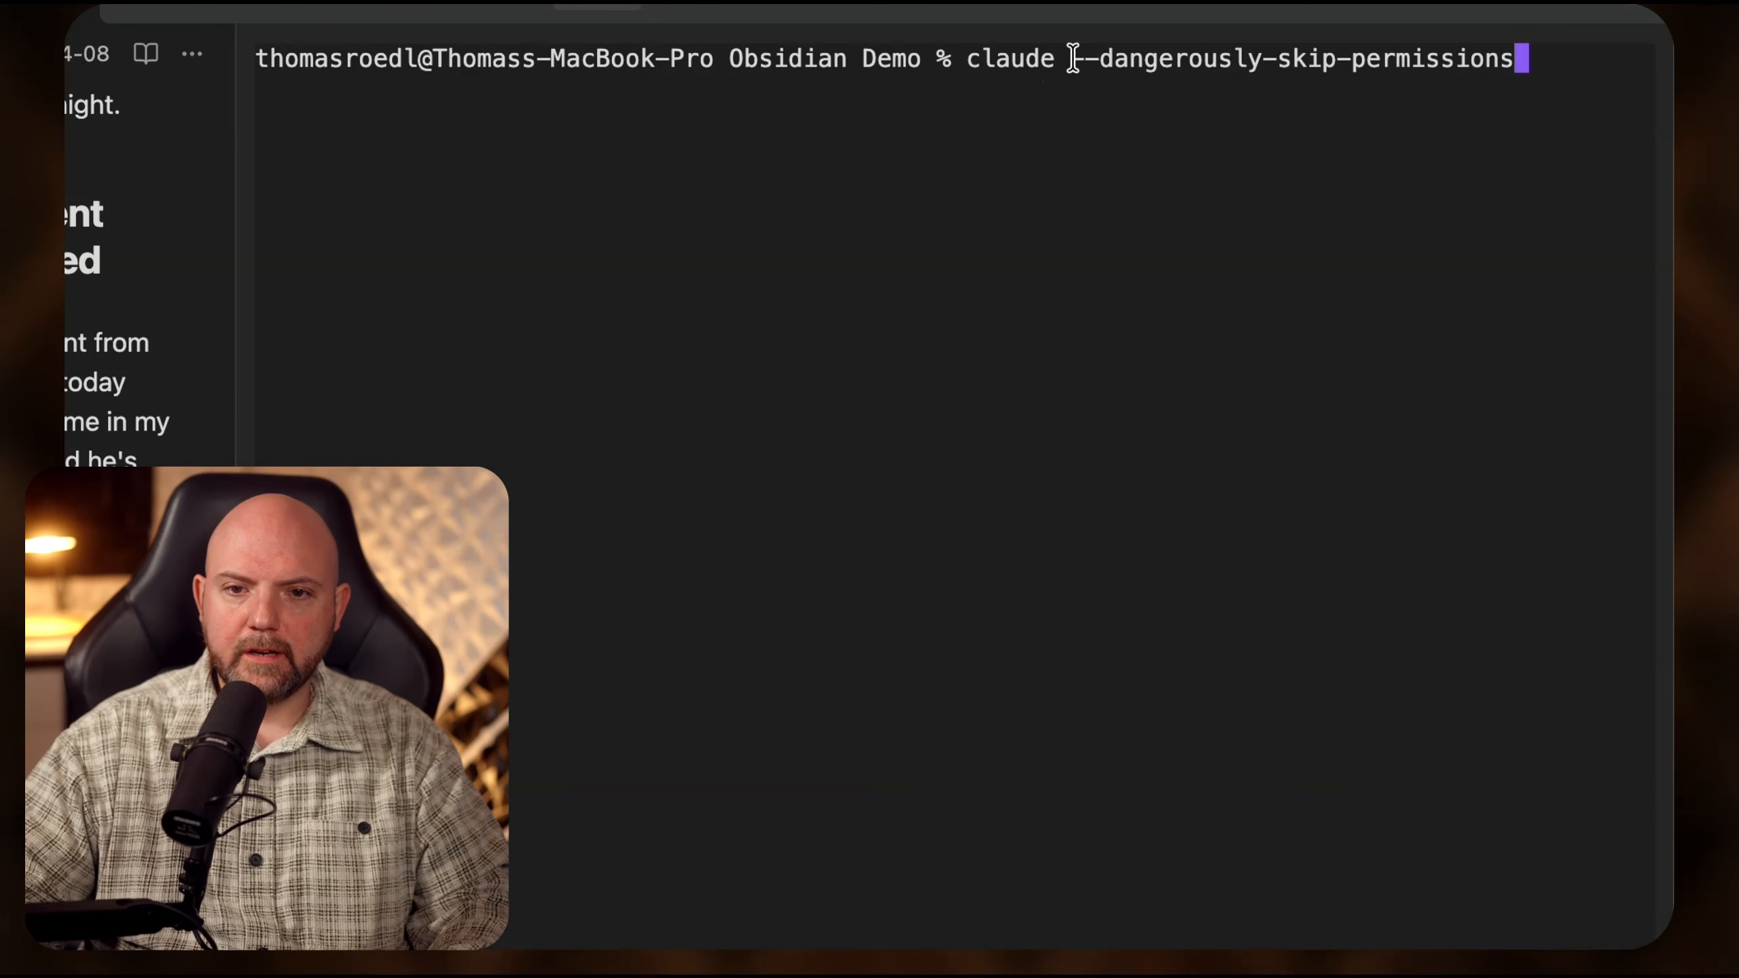
{"action": "left_click_drag", "start_coordinate": [1073, 58], "coordinate": [1510, 59]}
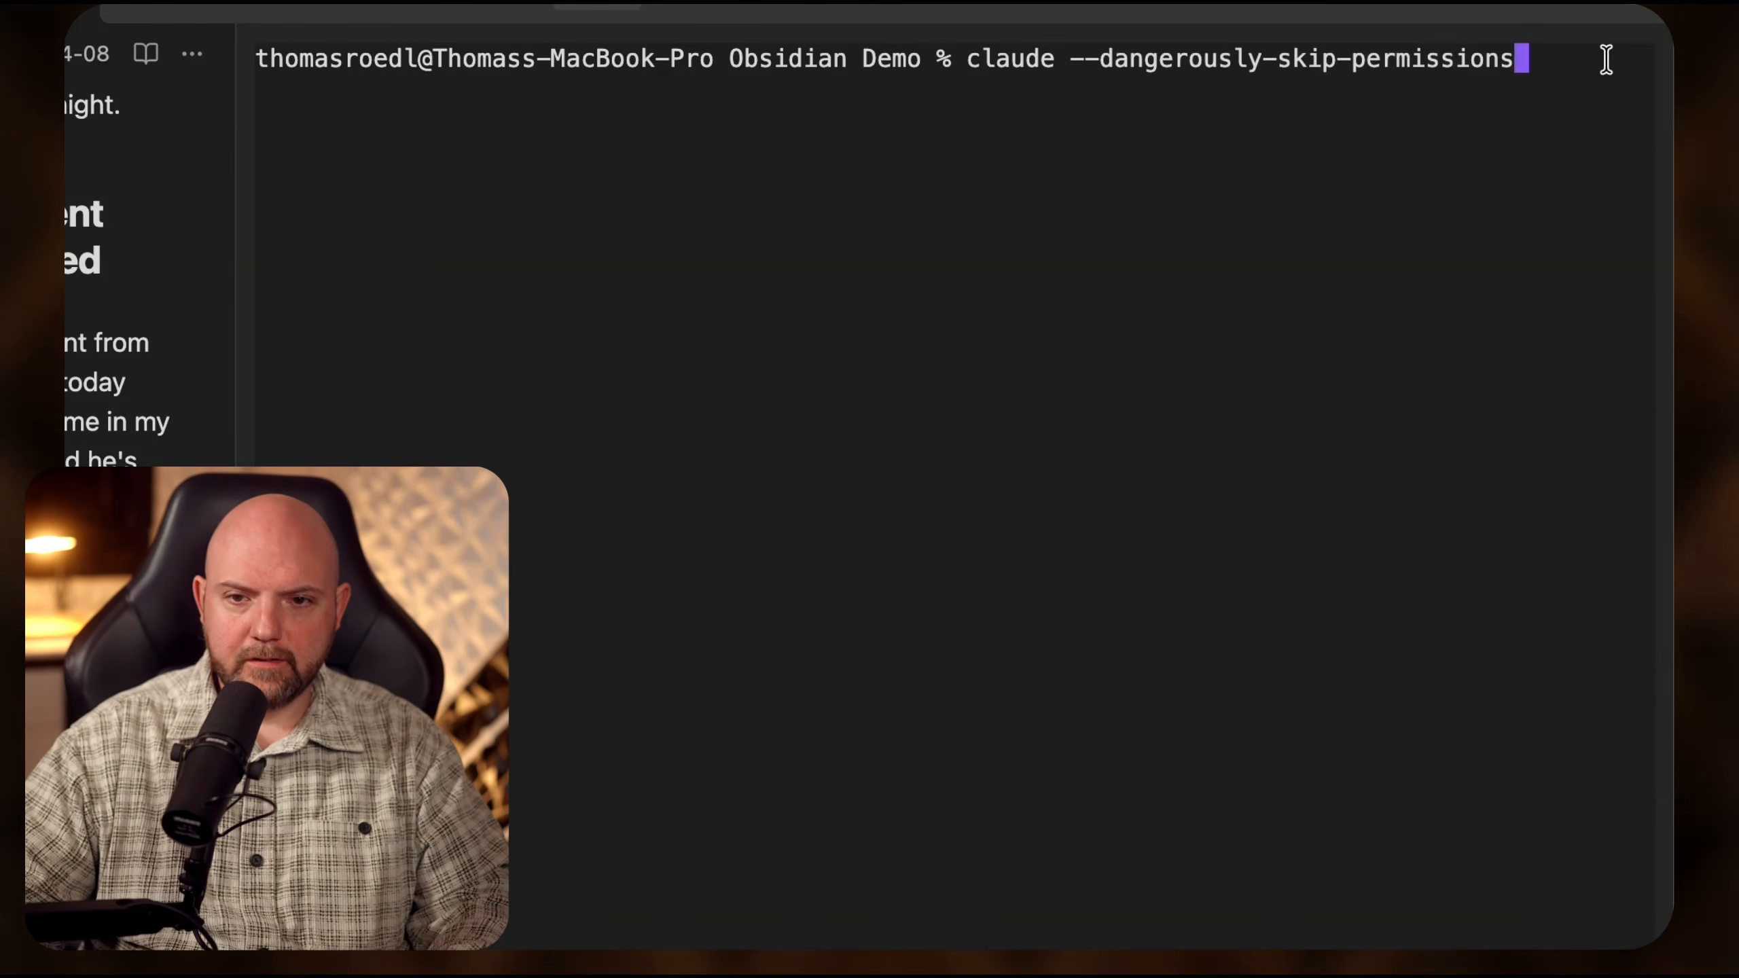
{"action": "key", "text": "Return"}
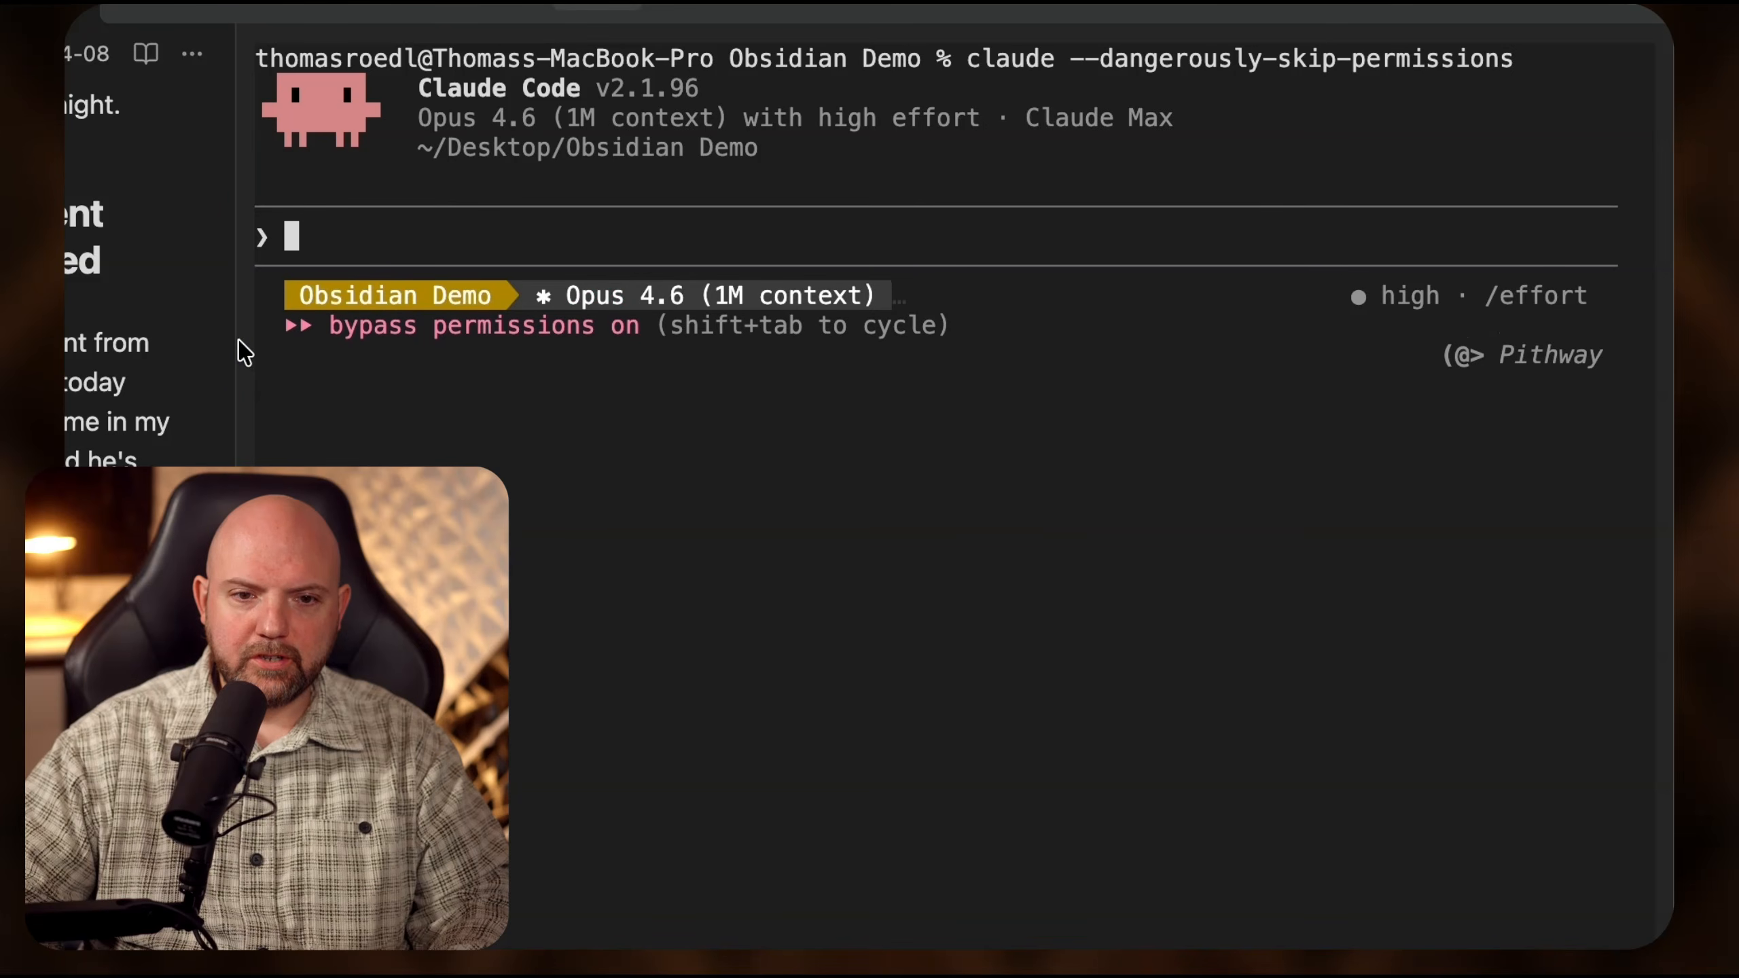
{"action": "left_click_drag", "start_coordinate": [233, 337], "coordinate": [782, 385]}
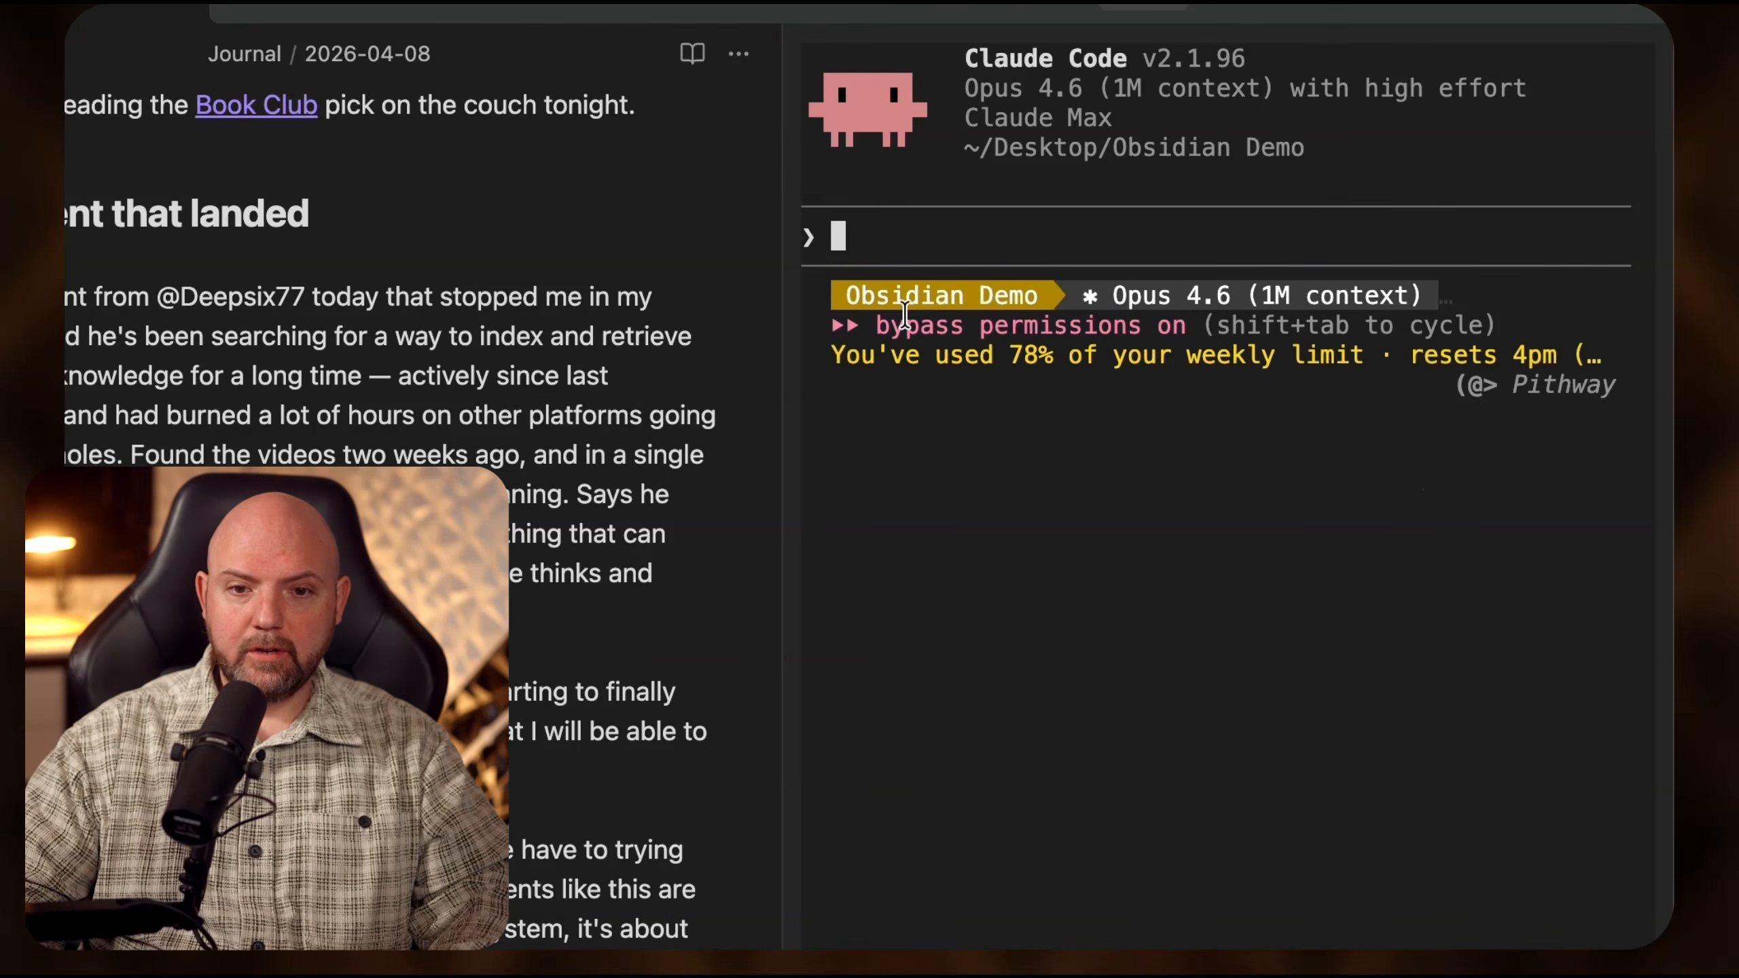
- Examine the permission mode indicator below the Claude Code prompt and its hint for cycling modes
{"action": "left_click_drag", "start_coordinate": [906, 322], "coordinate": [1171, 336]}
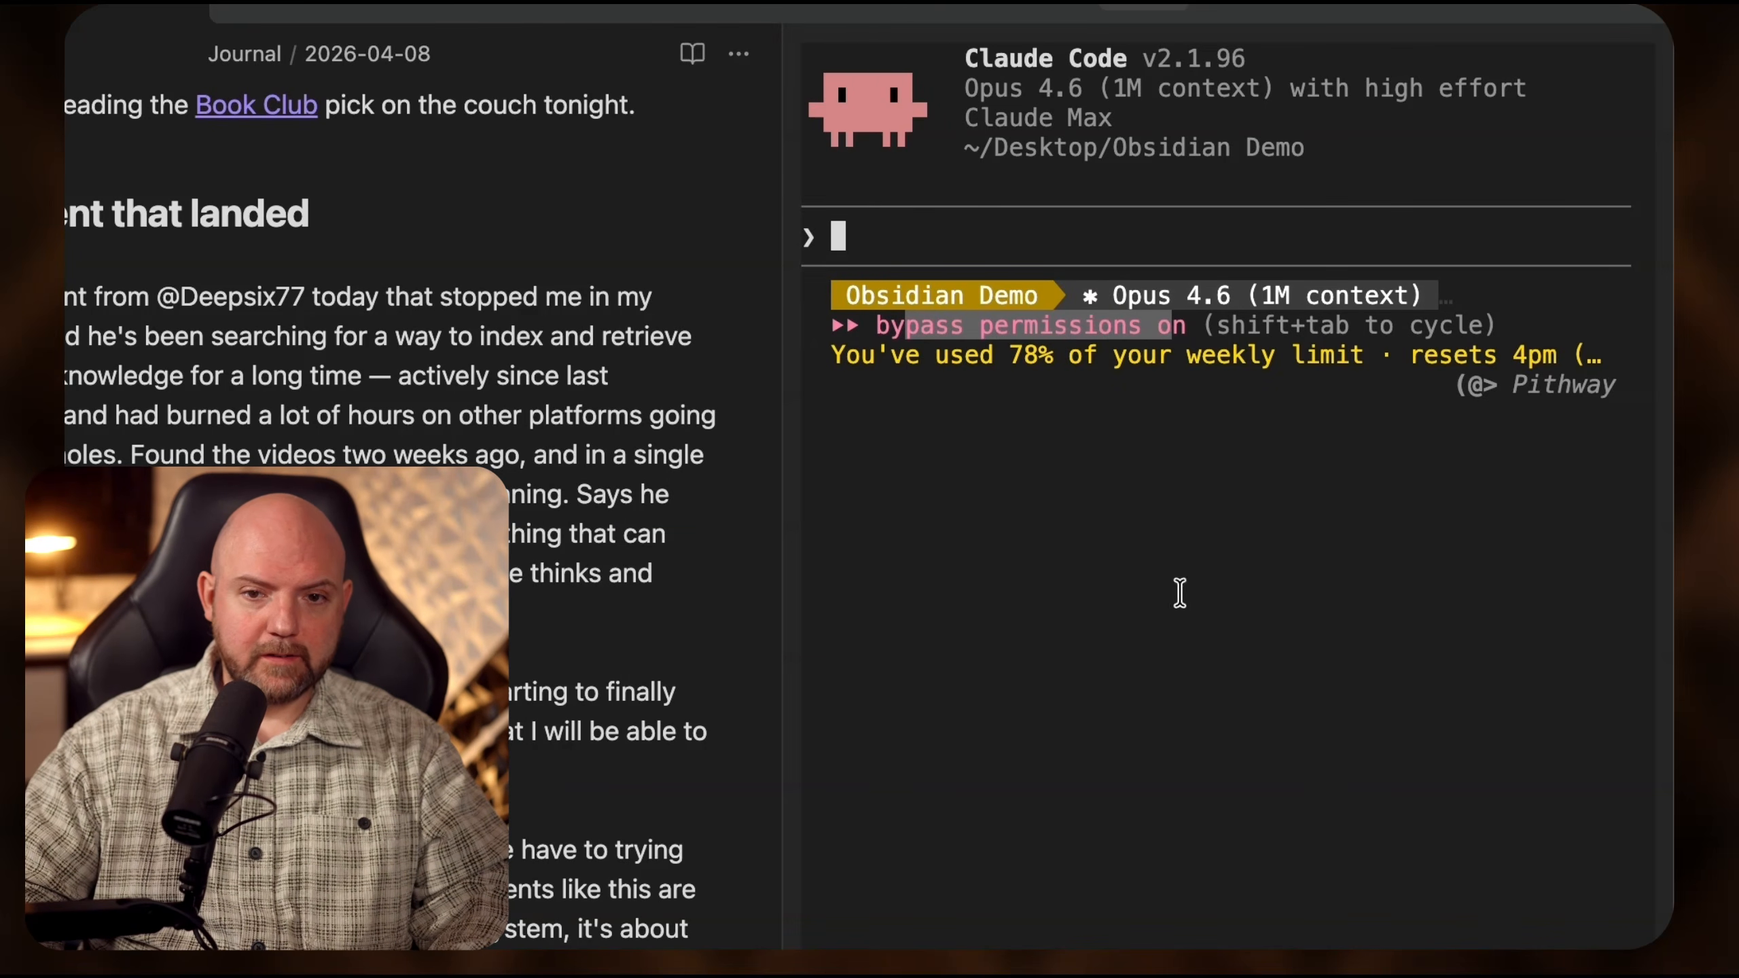
{"action": "left_click", "coordinate": [932, 747]}
{"action": "left_click_drag", "start_coordinate": [871, 352], "coordinate": [1362, 350]}
{"action": "left_click", "coordinate": [1386, 350]}
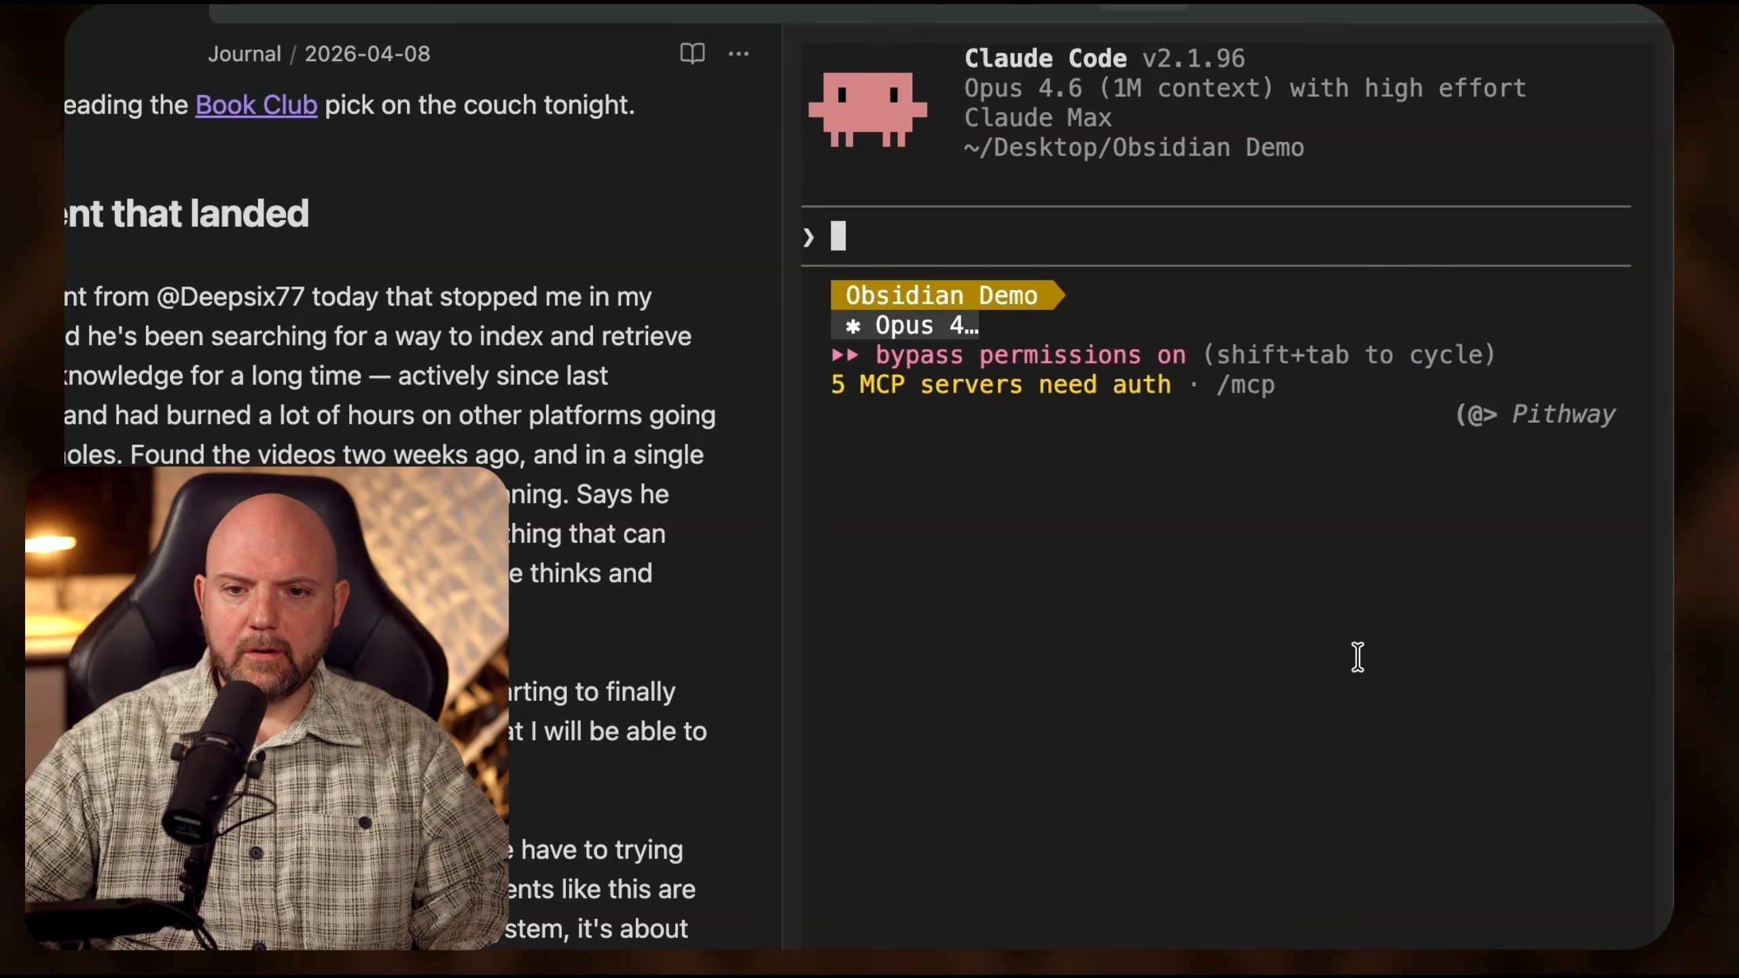
{"action": "left_click_drag", "start_coordinate": [868, 352], "coordinate": [1172, 354]}
{"action": "left_click", "coordinate": [923, 359]}
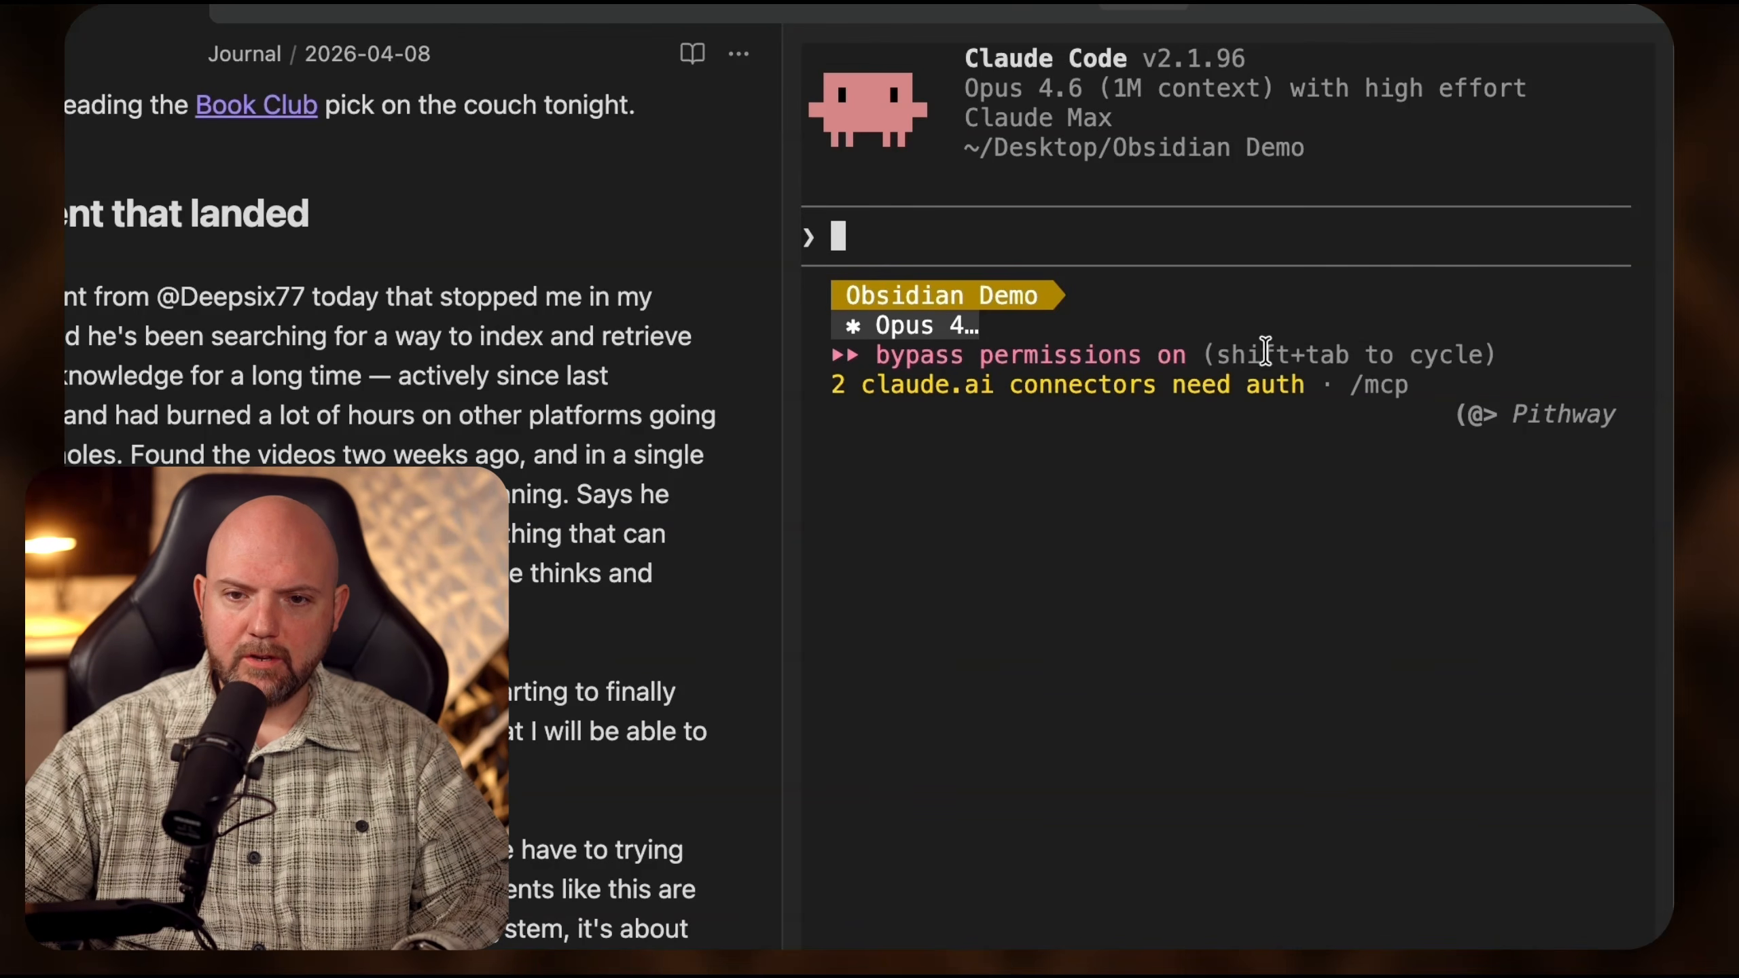
{"action": "left_click_drag", "start_coordinate": [1266, 349], "coordinate": [1315, 352]}
{"action": "left_click", "coordinate": [1114, 584]}
- Cycle Claude Code's permission mode through the default, accept edits and plan modes back to bypass permissions
{"action": "key", "text": "shift+Tab"}
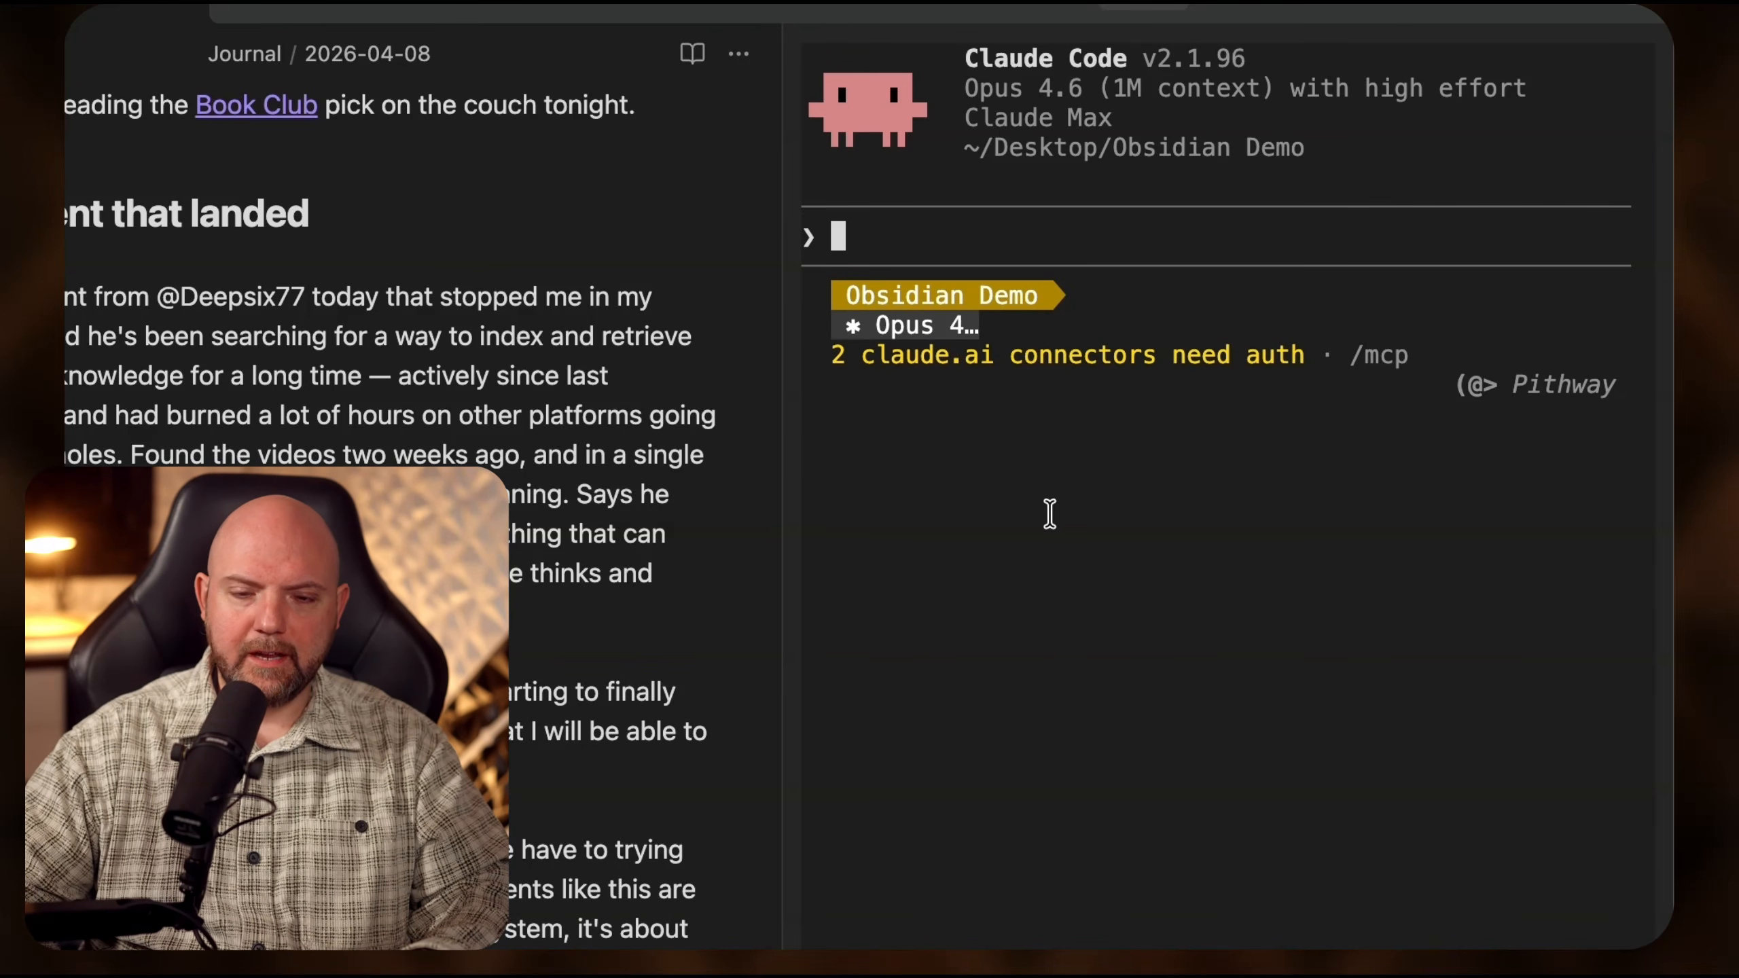
{"action": "key", "text": "shift+Tab"}
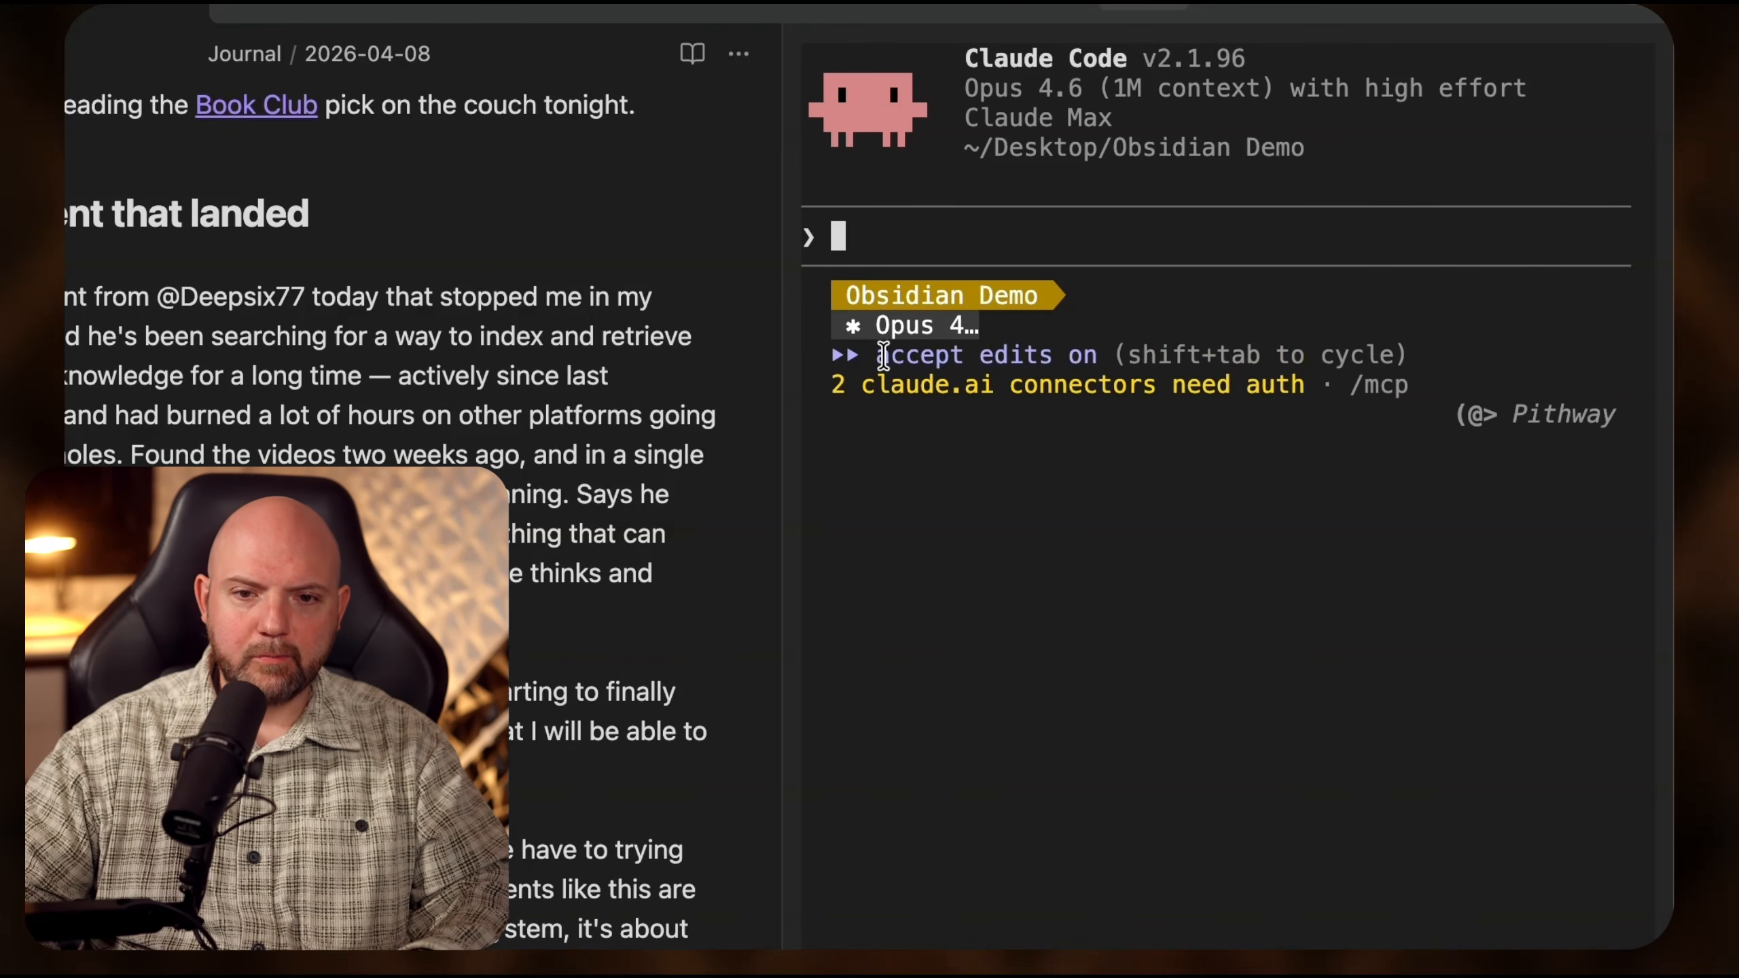
{"action": "left_click_drag", "start_coordinate": [889, 355], "coordinate": [1092, 355]}
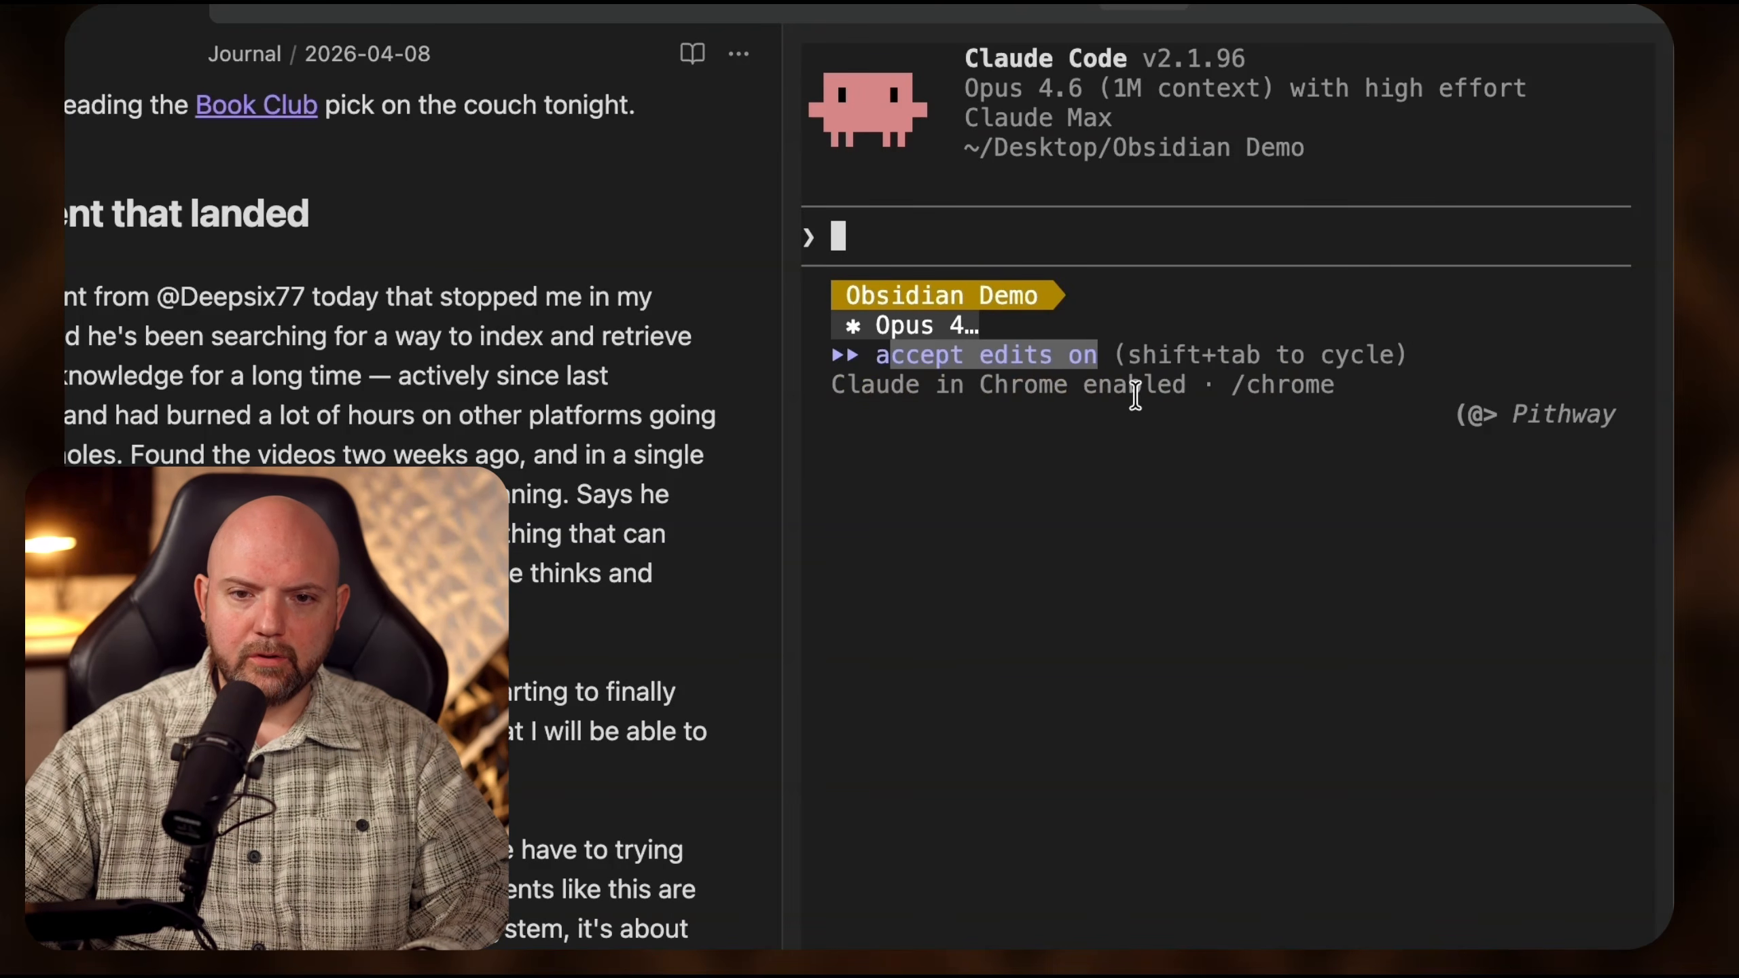
{"action": "left_click", "coordinate": [1139, 385]}
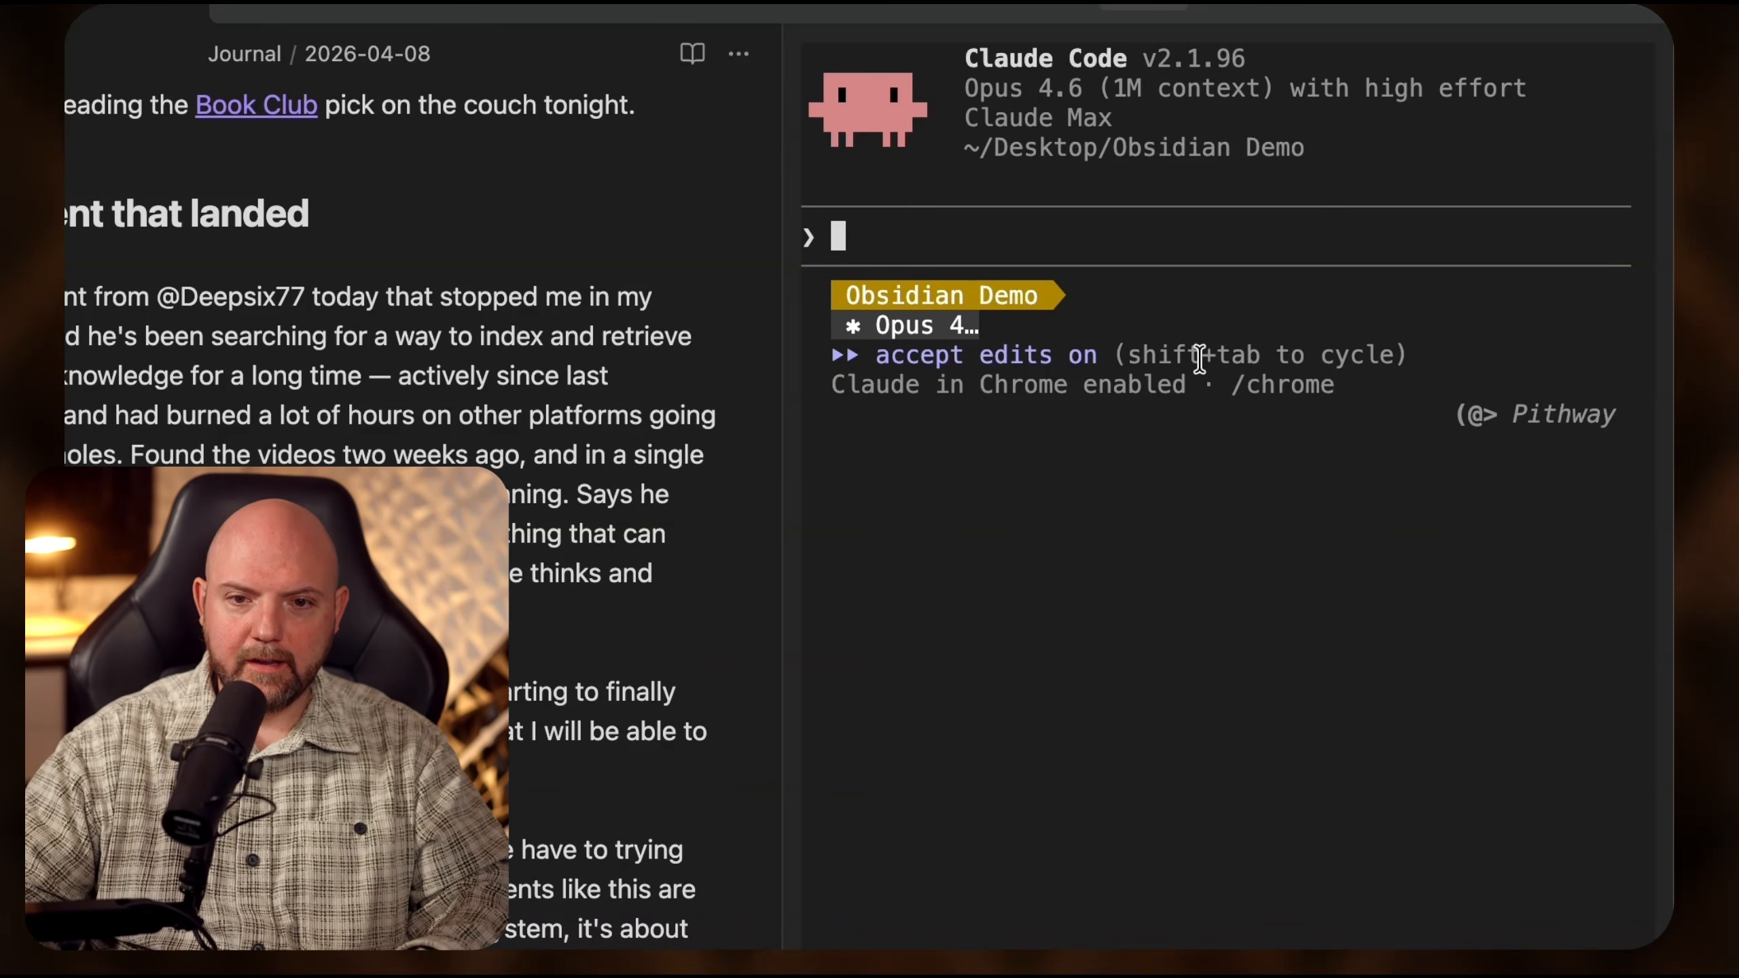
{"action": "key", "text": "shift+Tab"}
{"action": "left_click_drag", "start_coordinate": [860, 354], "coordinate": [1065, 355]}
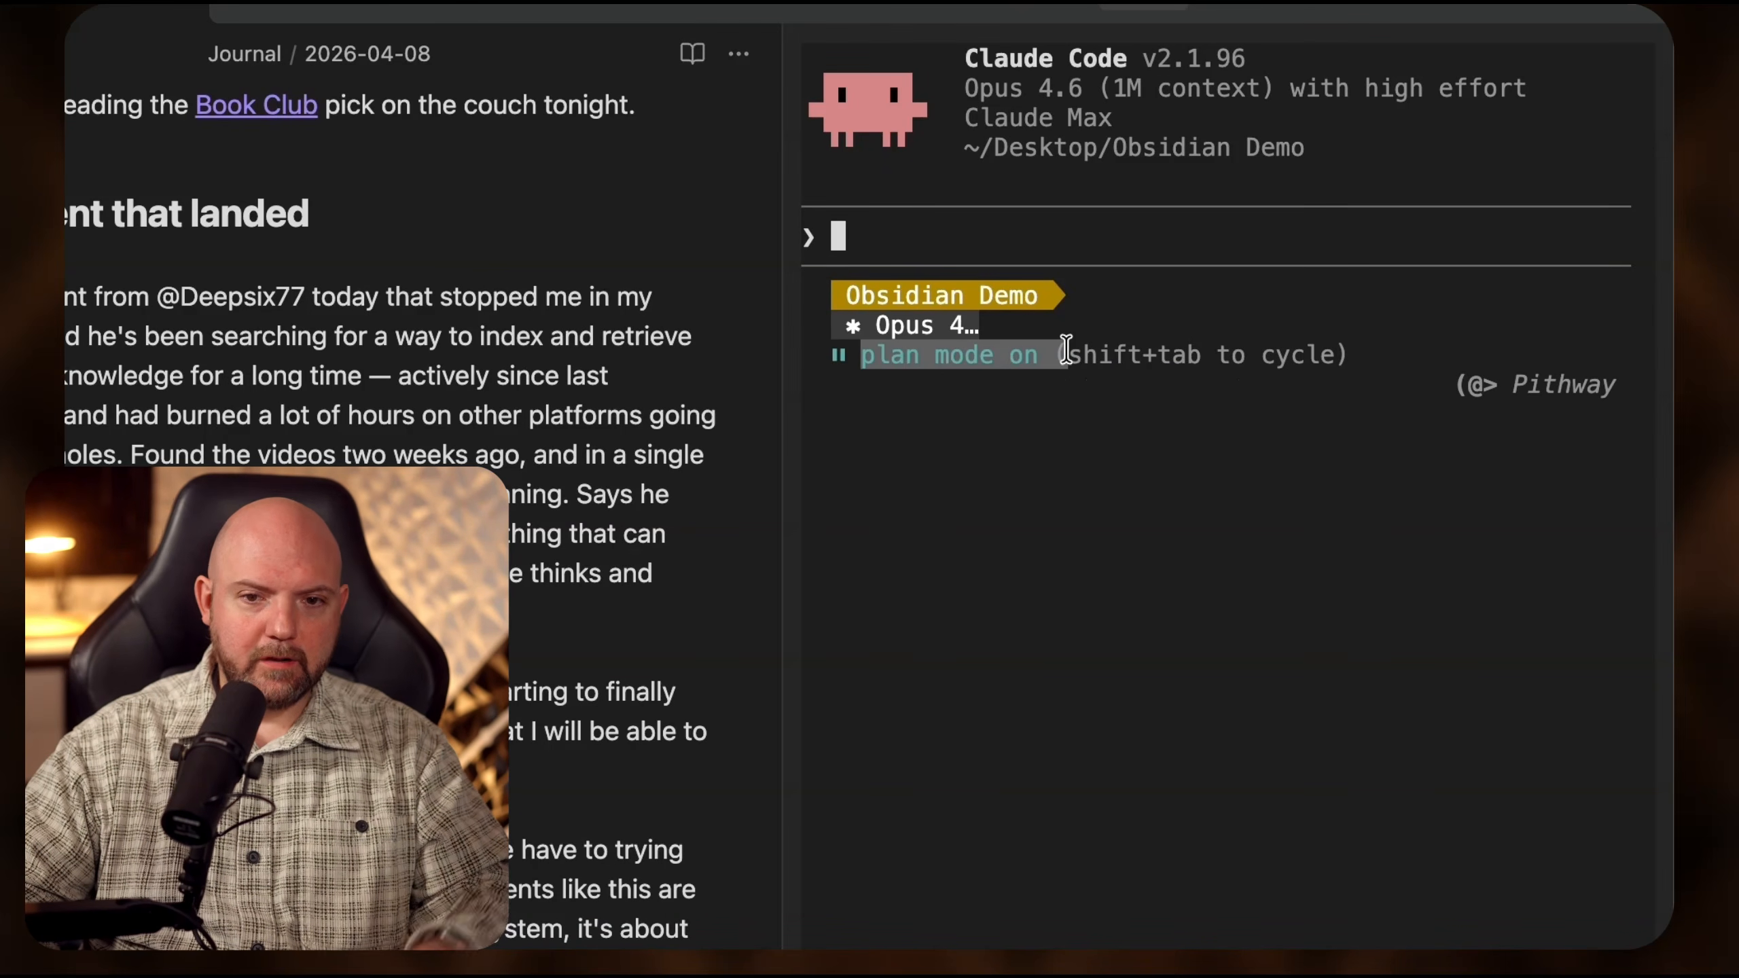
{"action": "left_click", "coordinate": [1192, 356]}
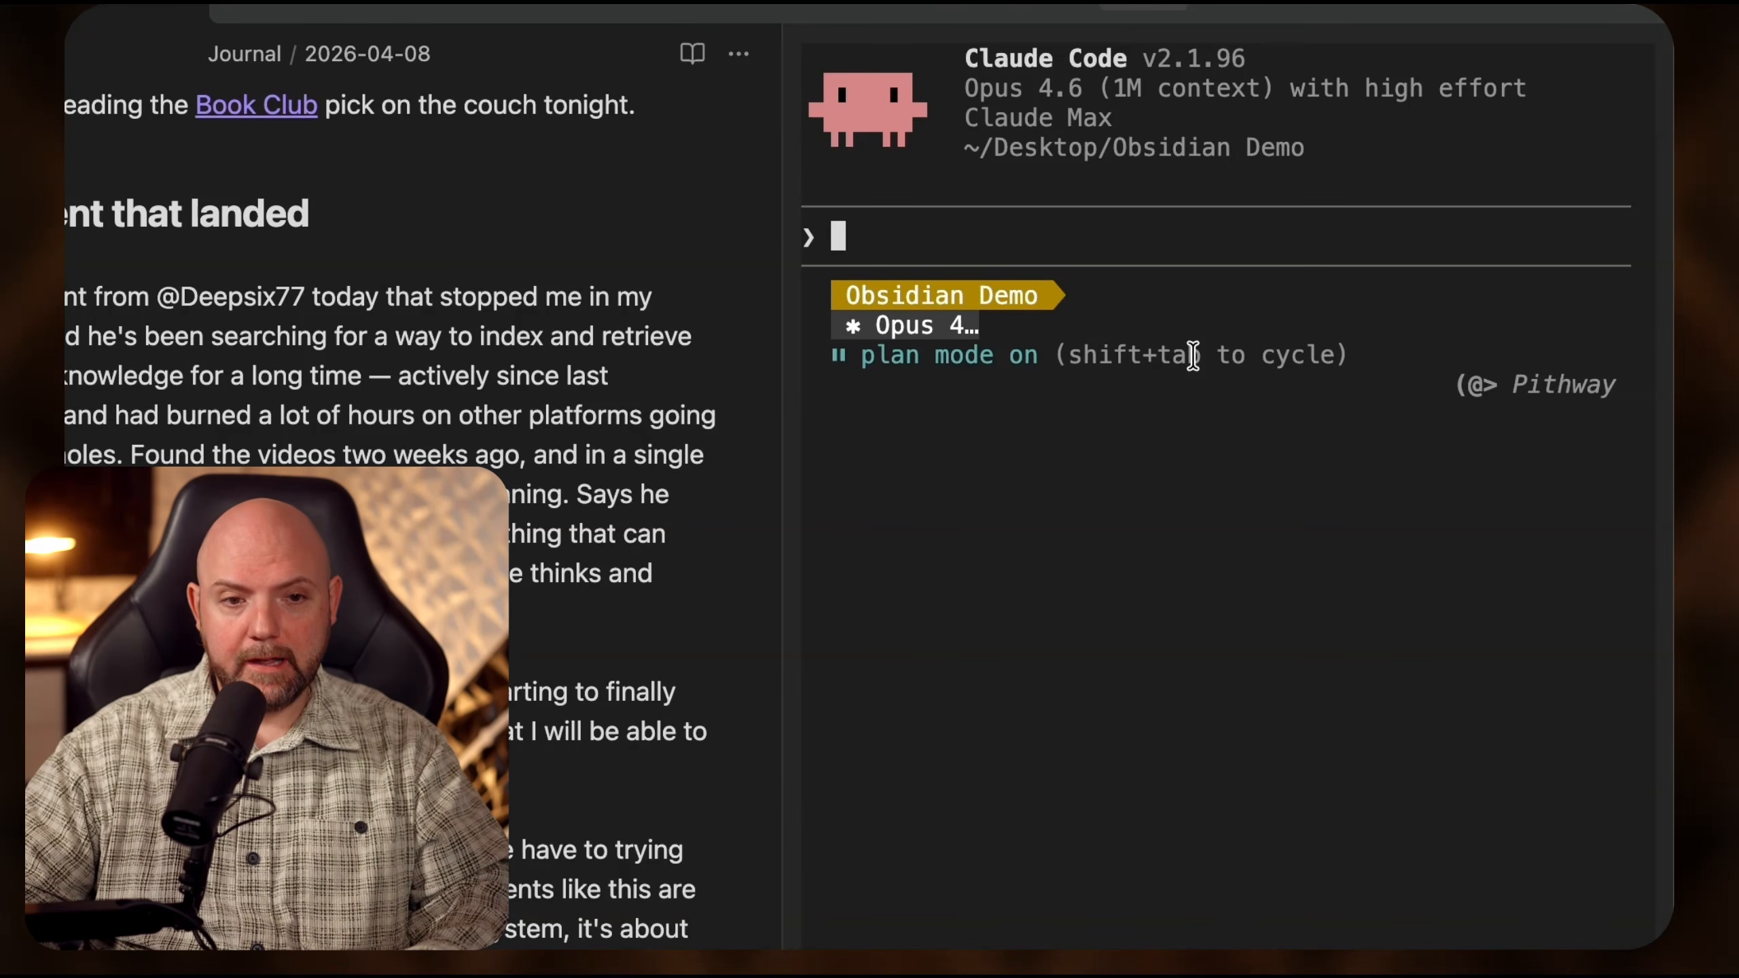
{"action": "key", "text": "shift+Tab"}
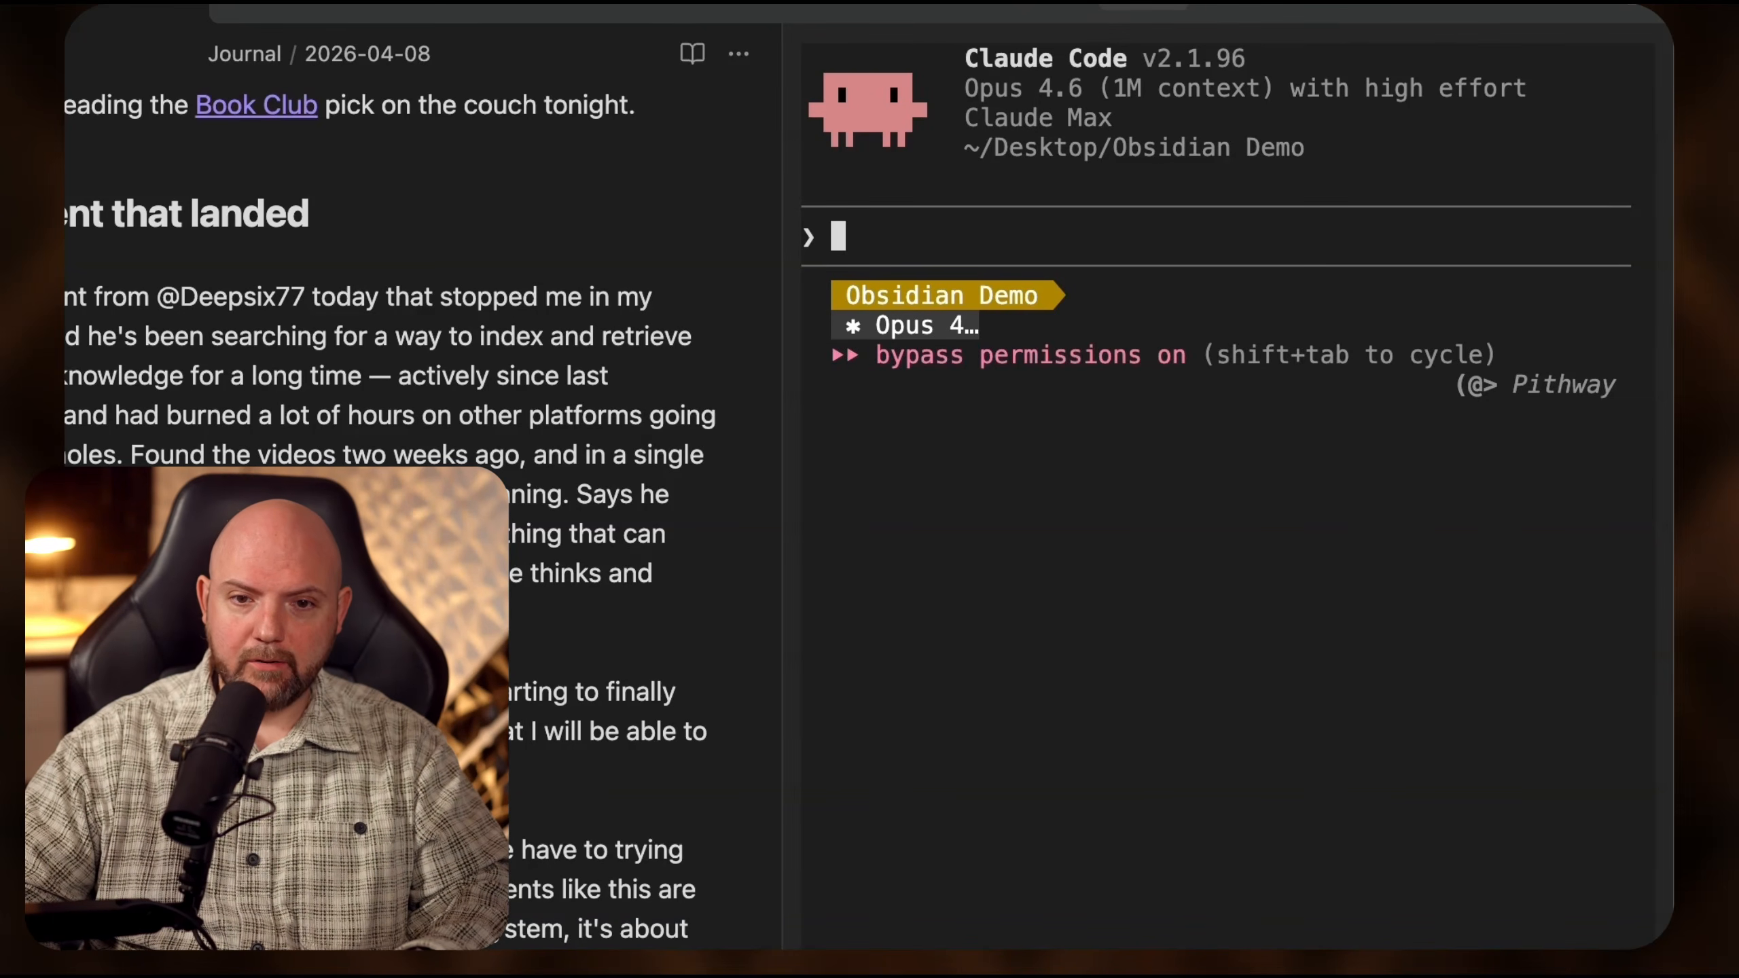
{"action": "left_click_drag", "start_coordinate": [896, 364], "coordinate": [1032, 358]}
{"action": "left_click", "coordinate": [1106, 370]}
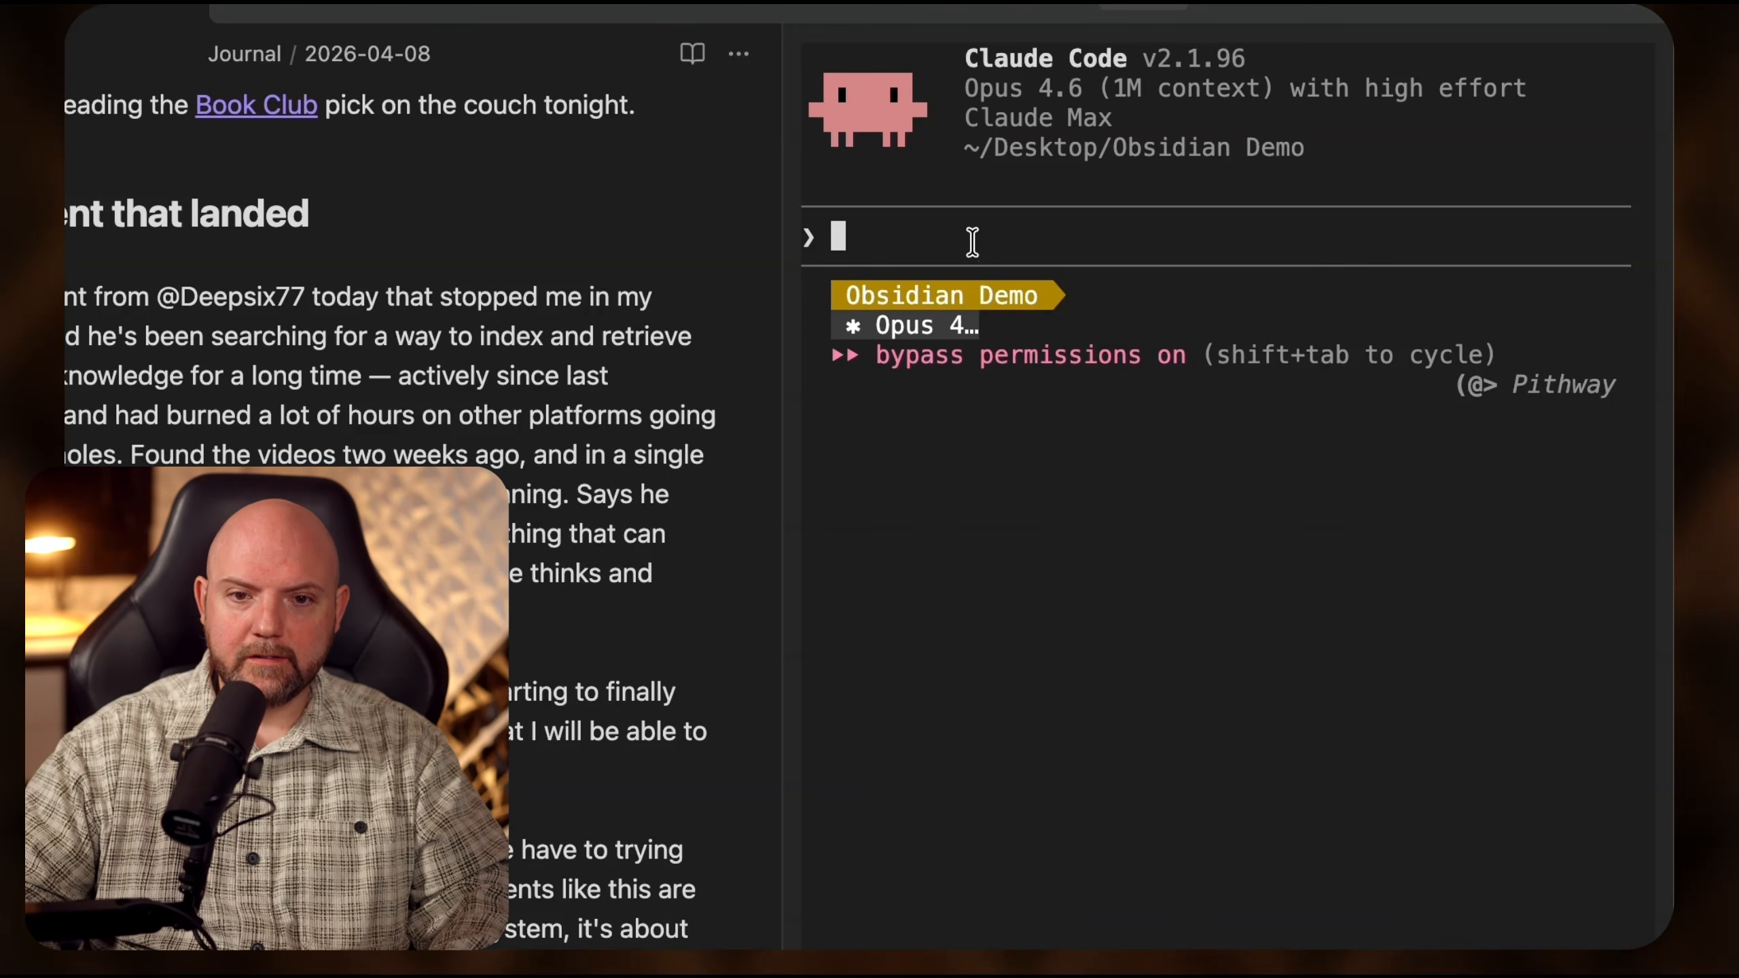
- Resume the previous Claude Code session named organize-daily-journal-notes
{"action": "type", "text": "/res"}
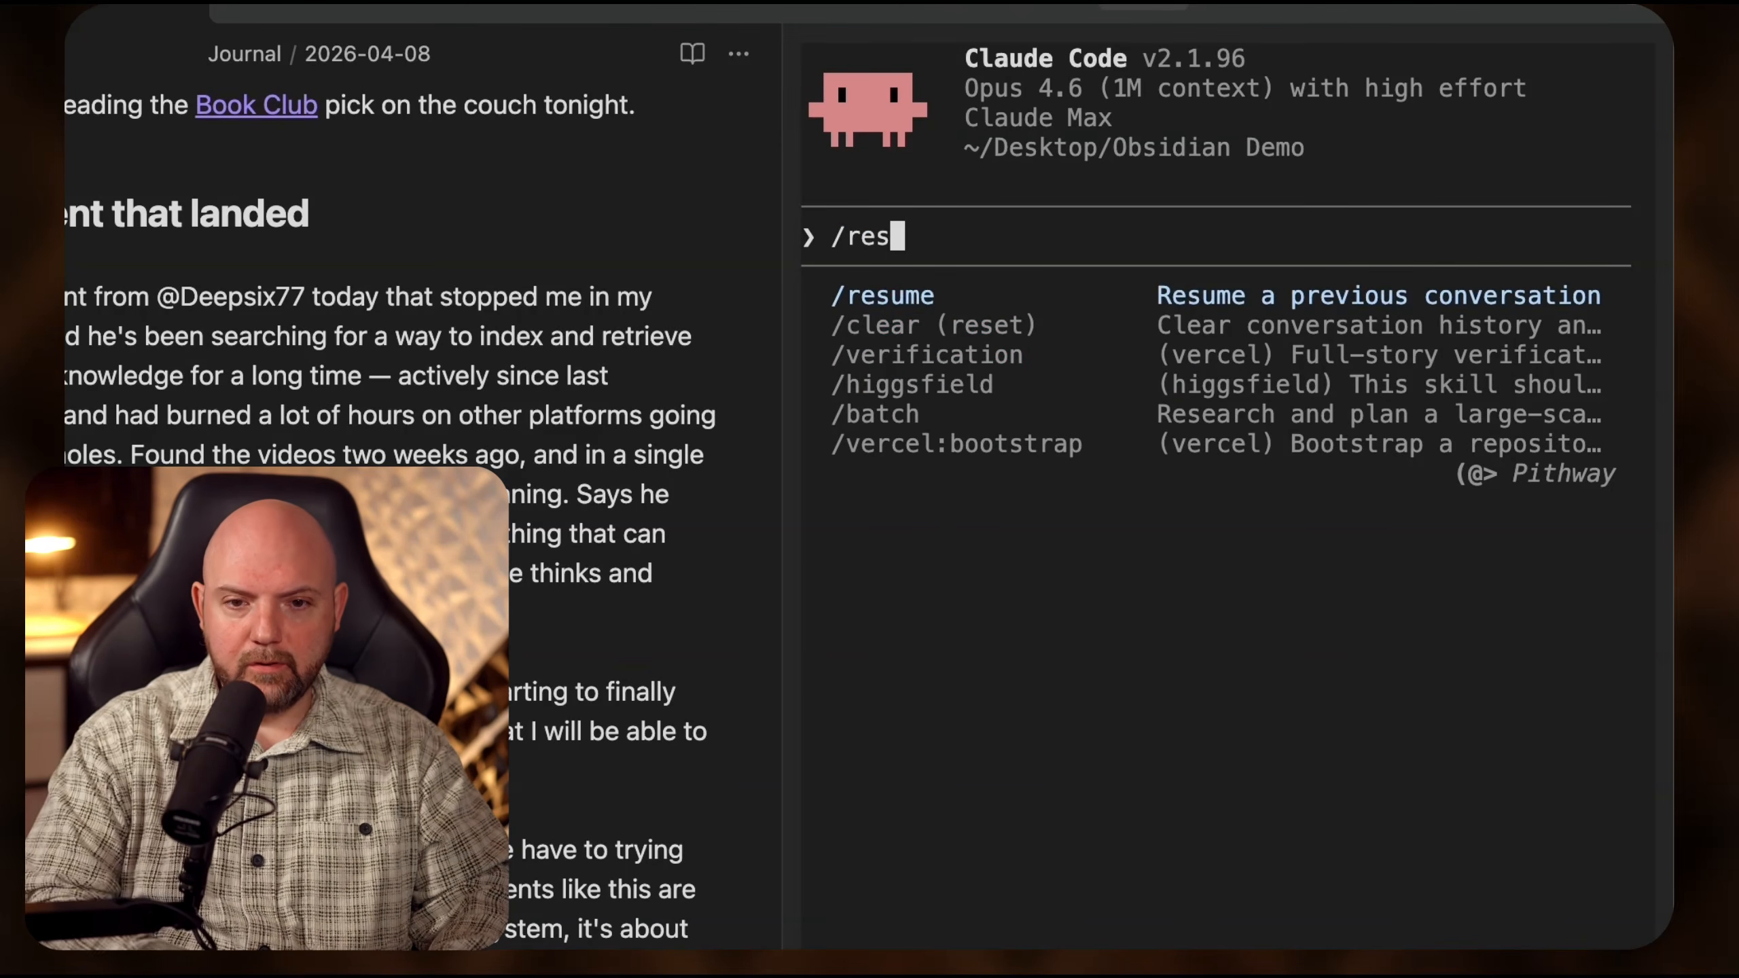
{"action": "key", "text": "Return"}
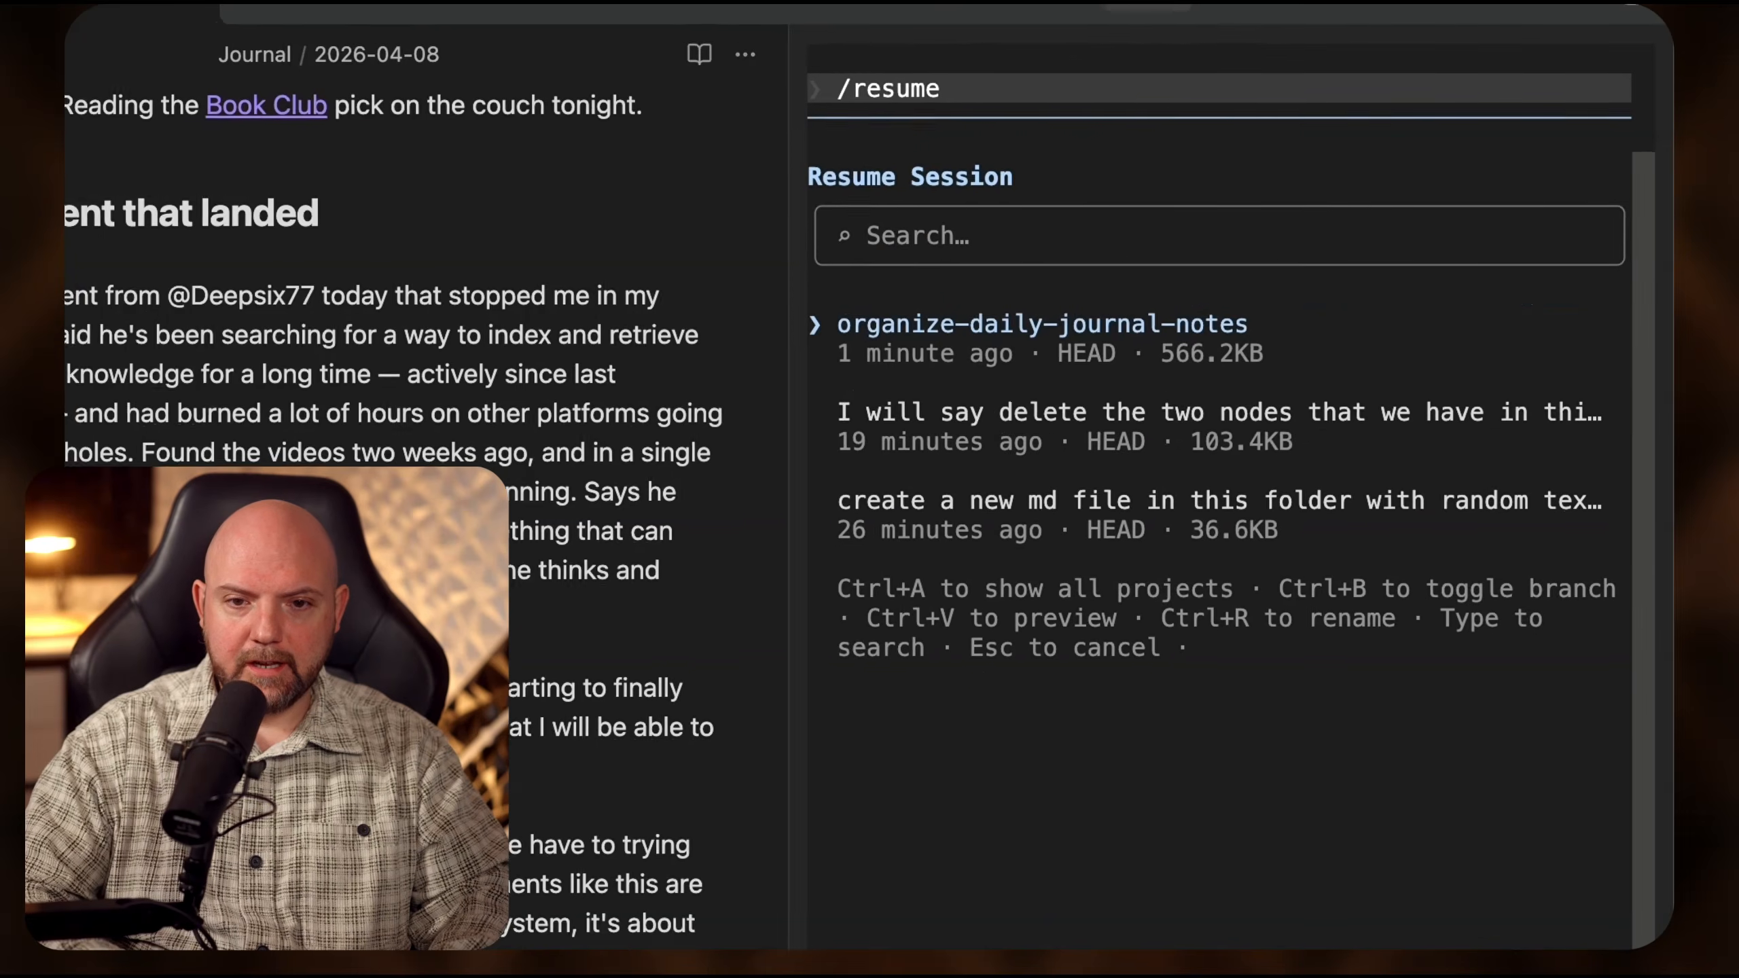
{"action": "key", "text": "Return"}
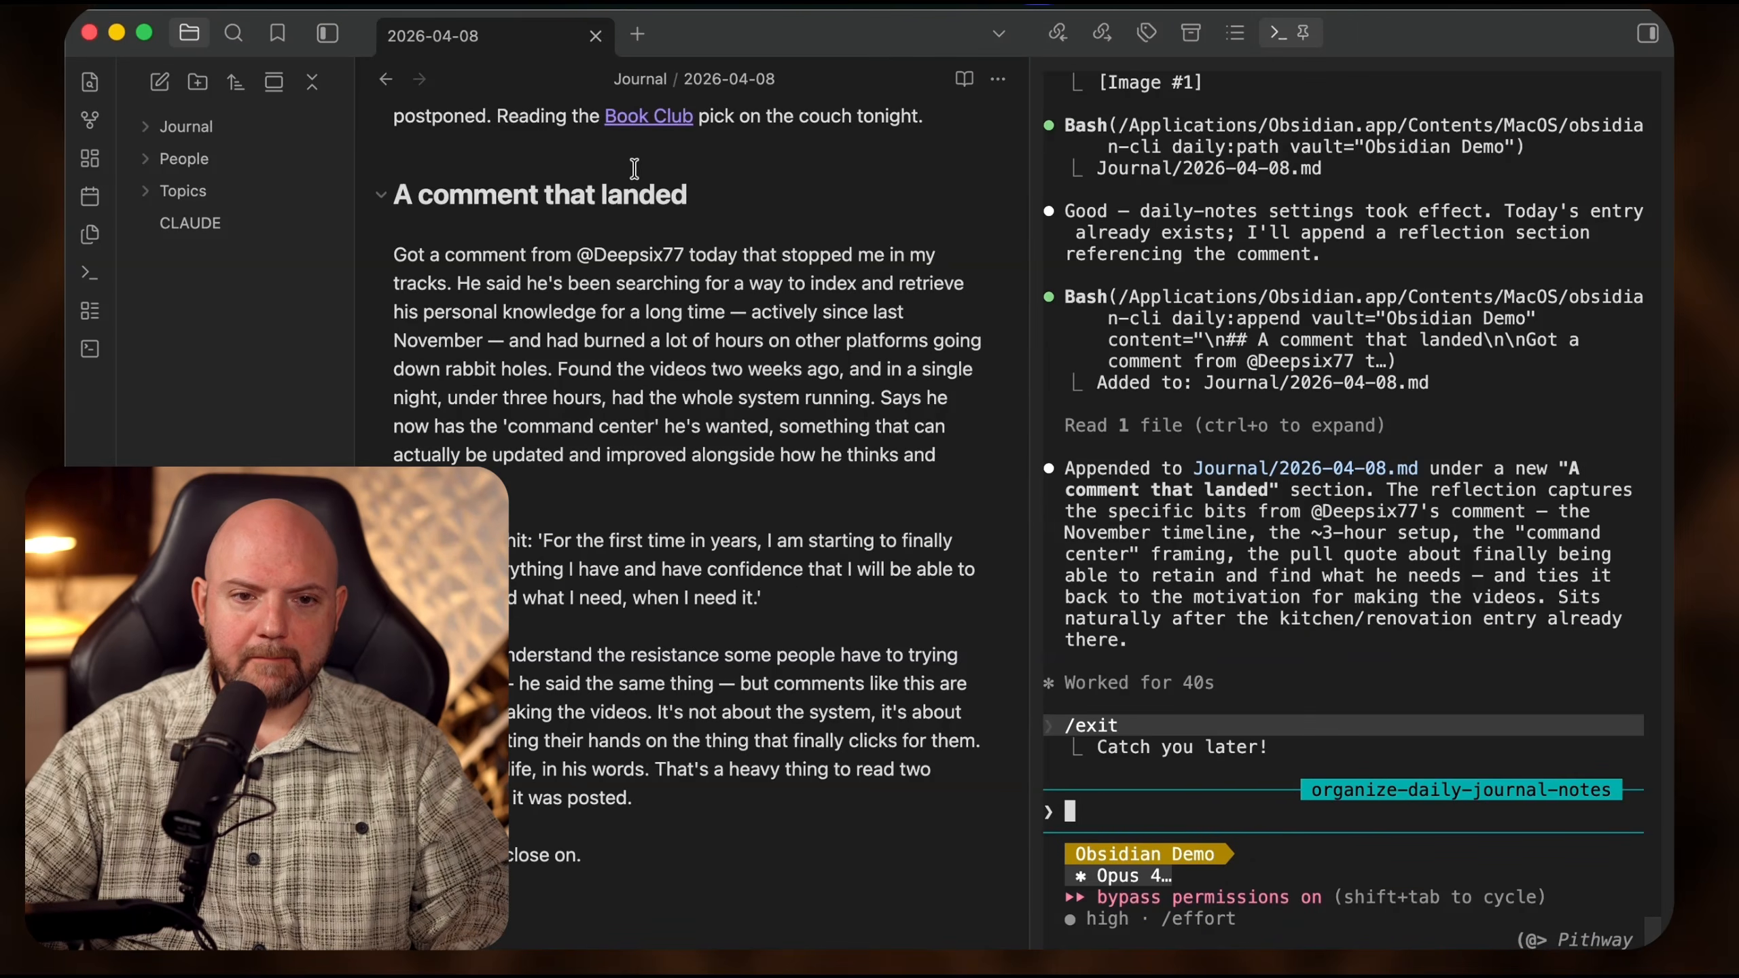
- Send Claude Code the prompt "but I also want the image to being added to the note"
{"action": "scroll", "coordinate": [634, 168], "scroll_direction": "up", "scroll_amount": 7}
{"action": "scroll", "coordinate": [706, 614], "scroll_direction": "down", "scroll_amount": 10}
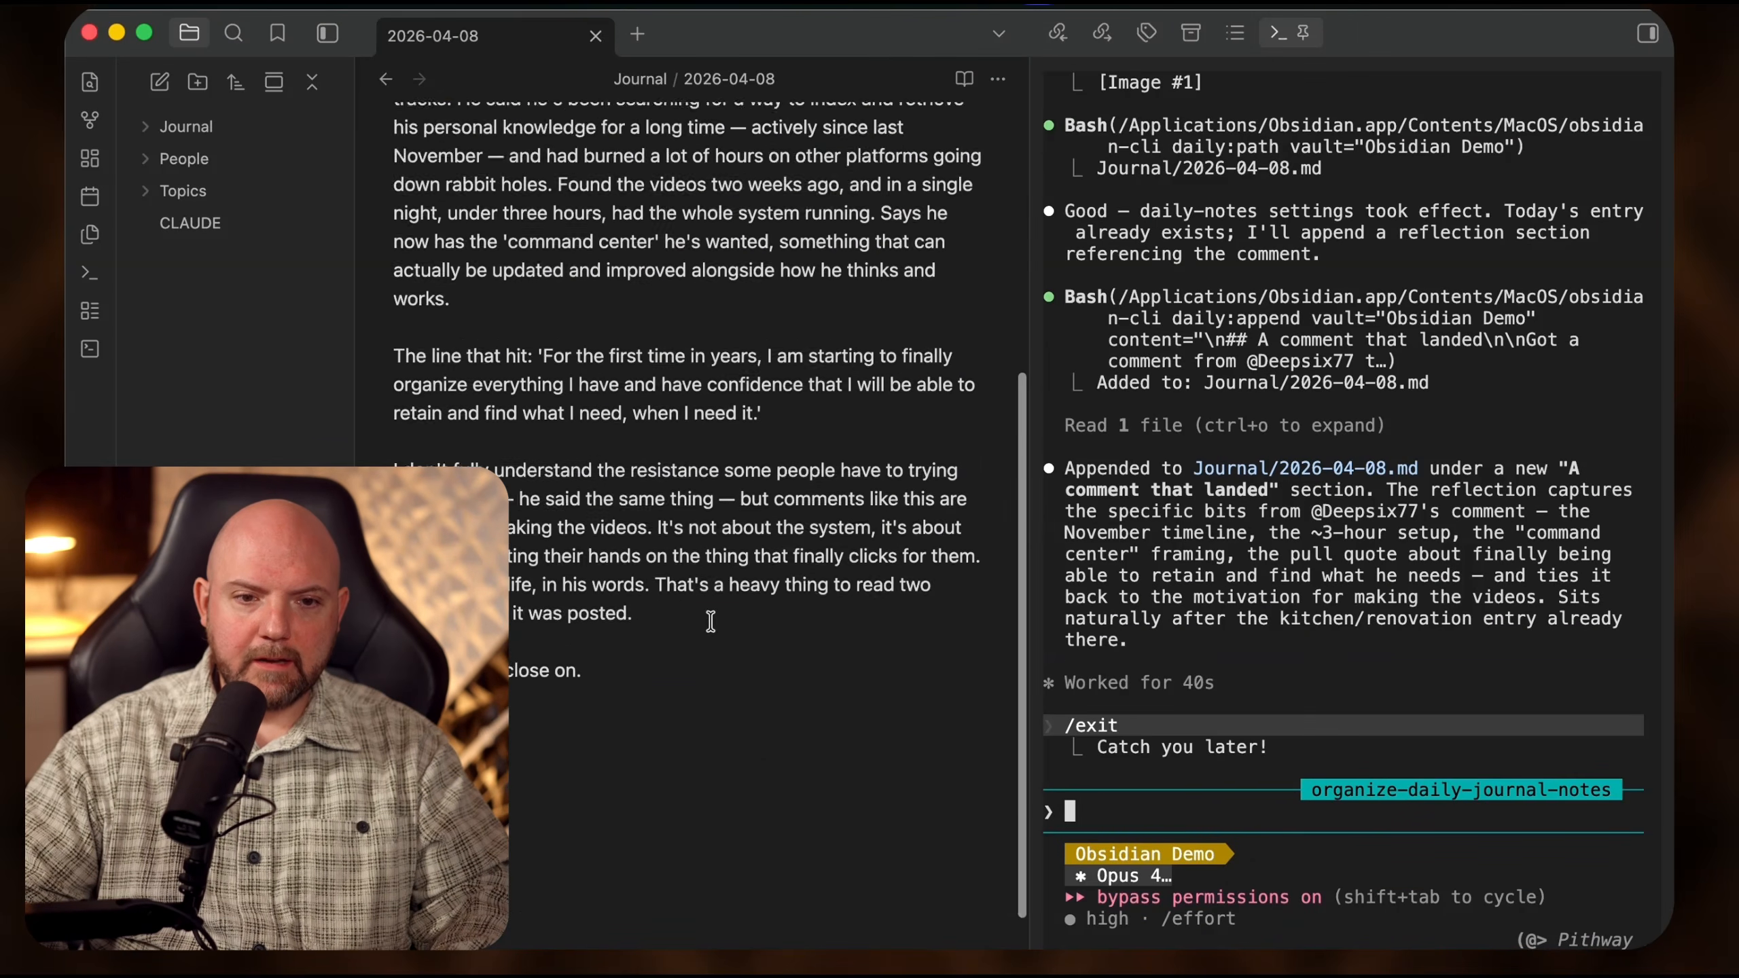
{"action": "type", "text": "but I also want the image"}
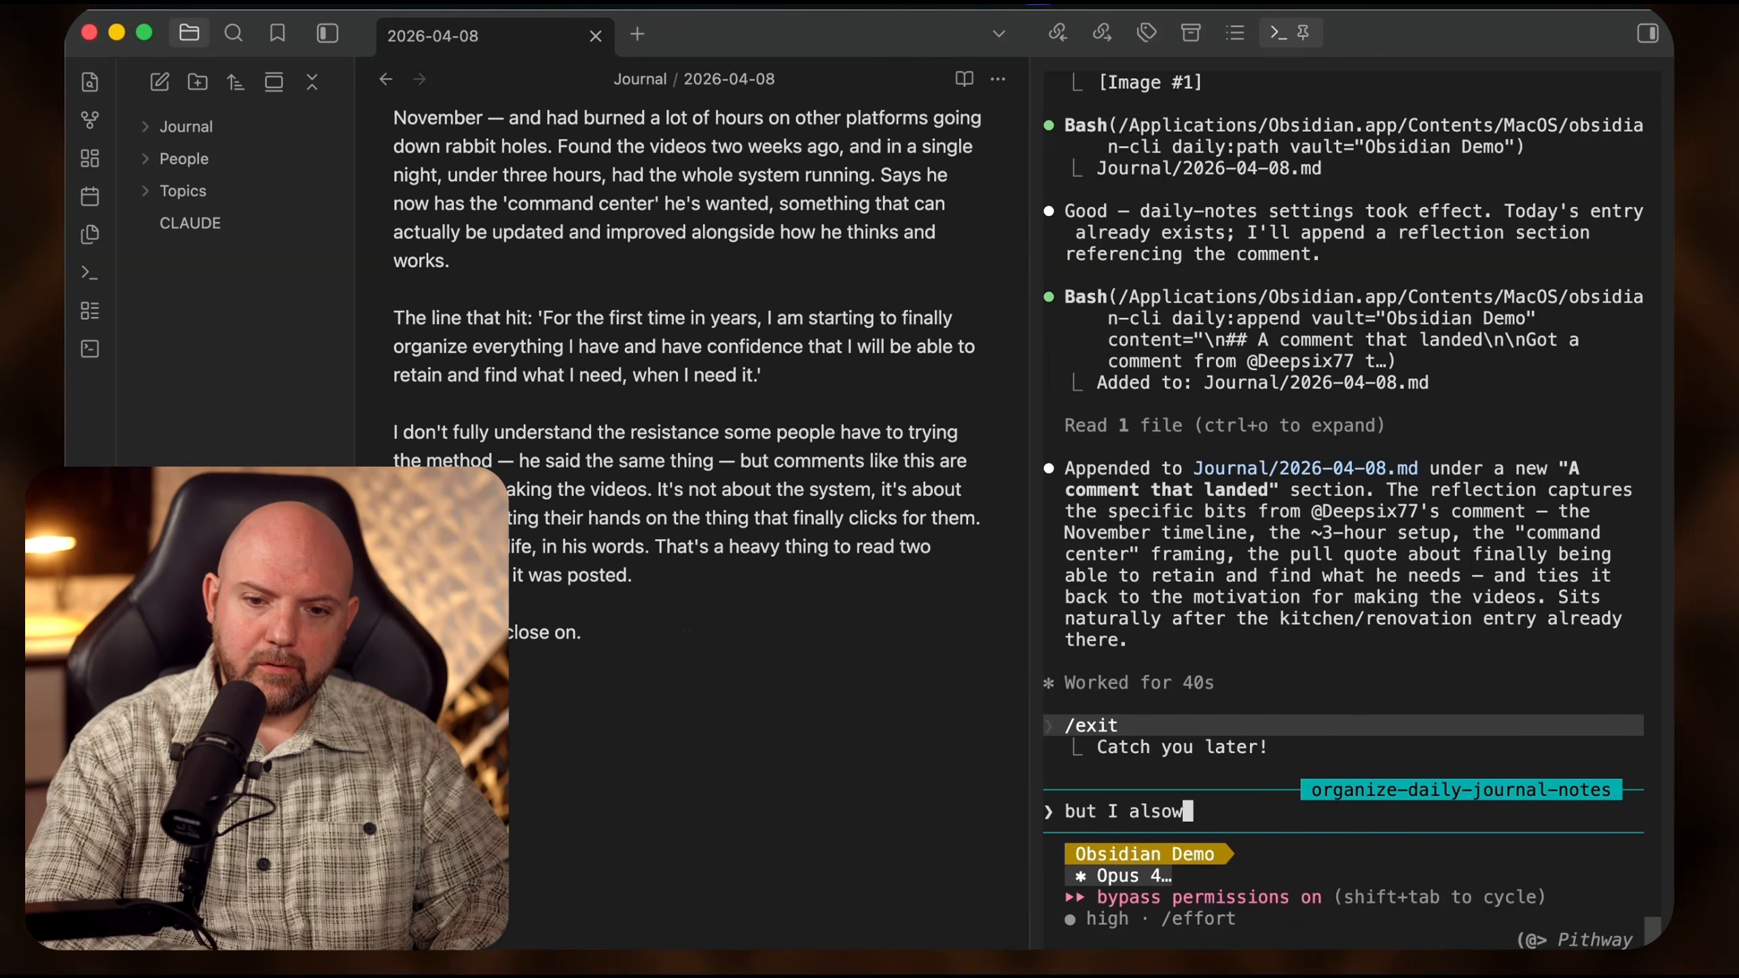
{"action": "type", "text": " to be "}
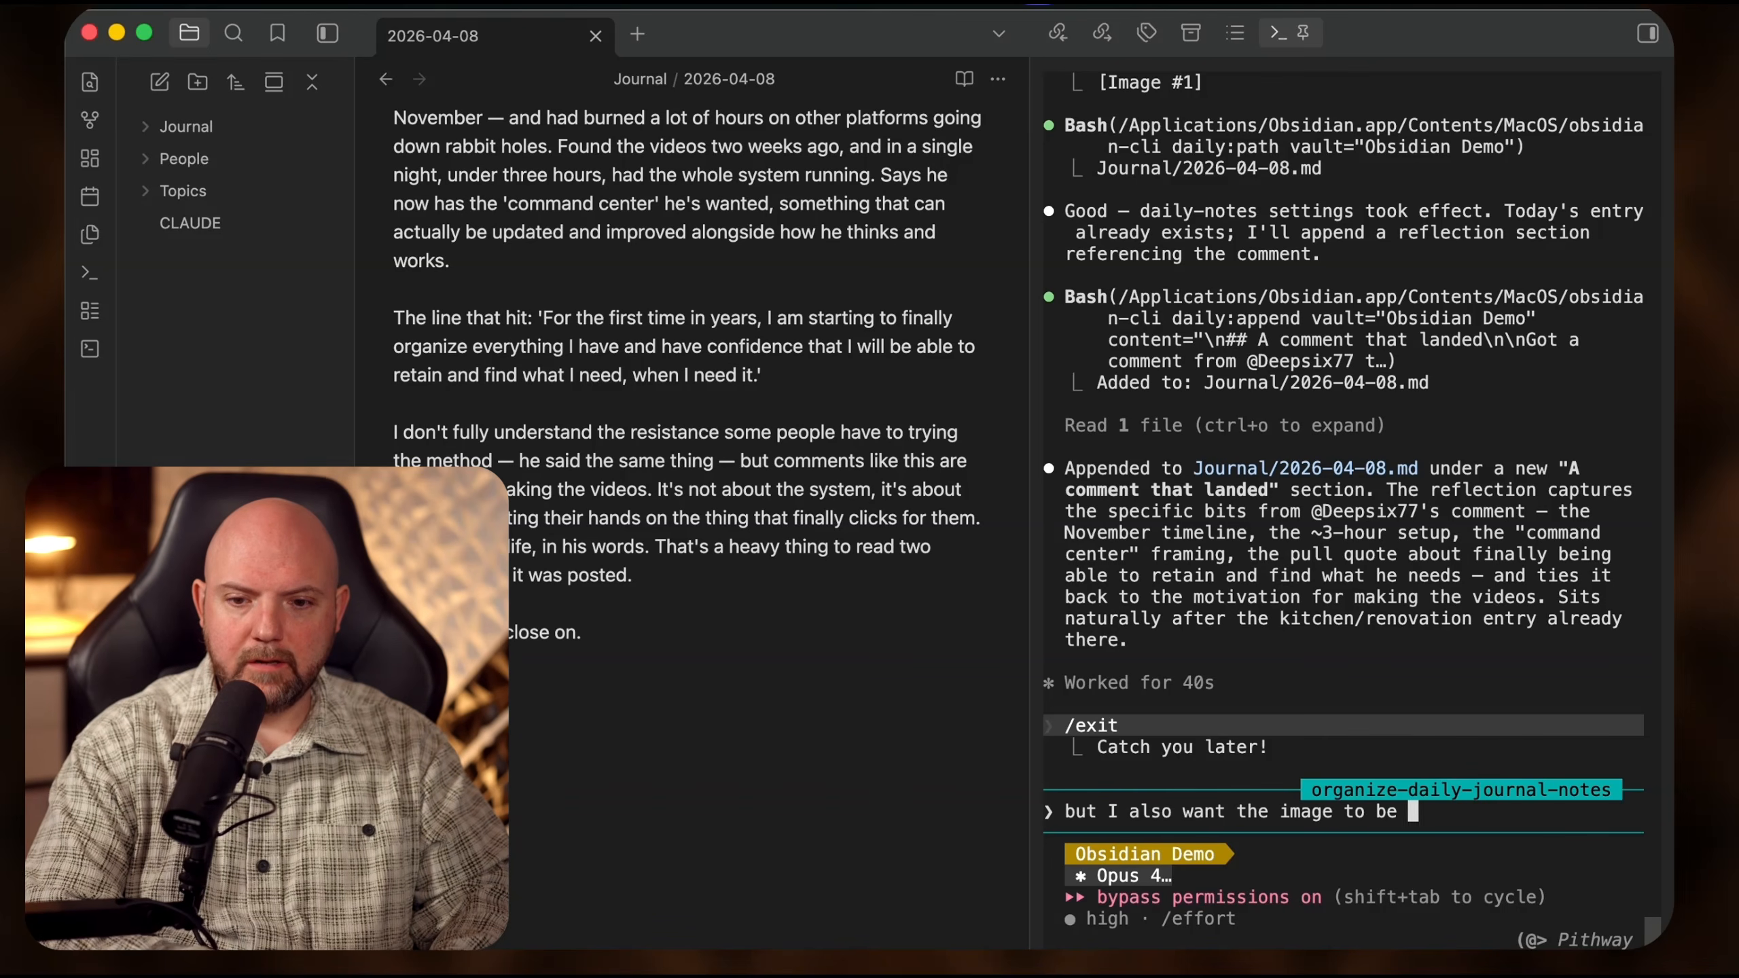
{"action": "type", "text": "appended"}
{"action": "key", "text": "BackSpace"}
{"action": "key", "text": "BackSpace"}
{"action": "key", "text": "BackSpace"}
{"action": "key", "text": "BackSpace"}
{"action": "key", "text": "BackSpace"}
{"action": "key", "text": "BackSpace"}
{"action": "key", "text": "BackSpace"}
{"action": "key", "text": "BackSpace"}
{"action": "key", "text": "BackSpace"}
{"action": "type", "text": "ing added to the note"}
{"action": "key", "text": "Return"}
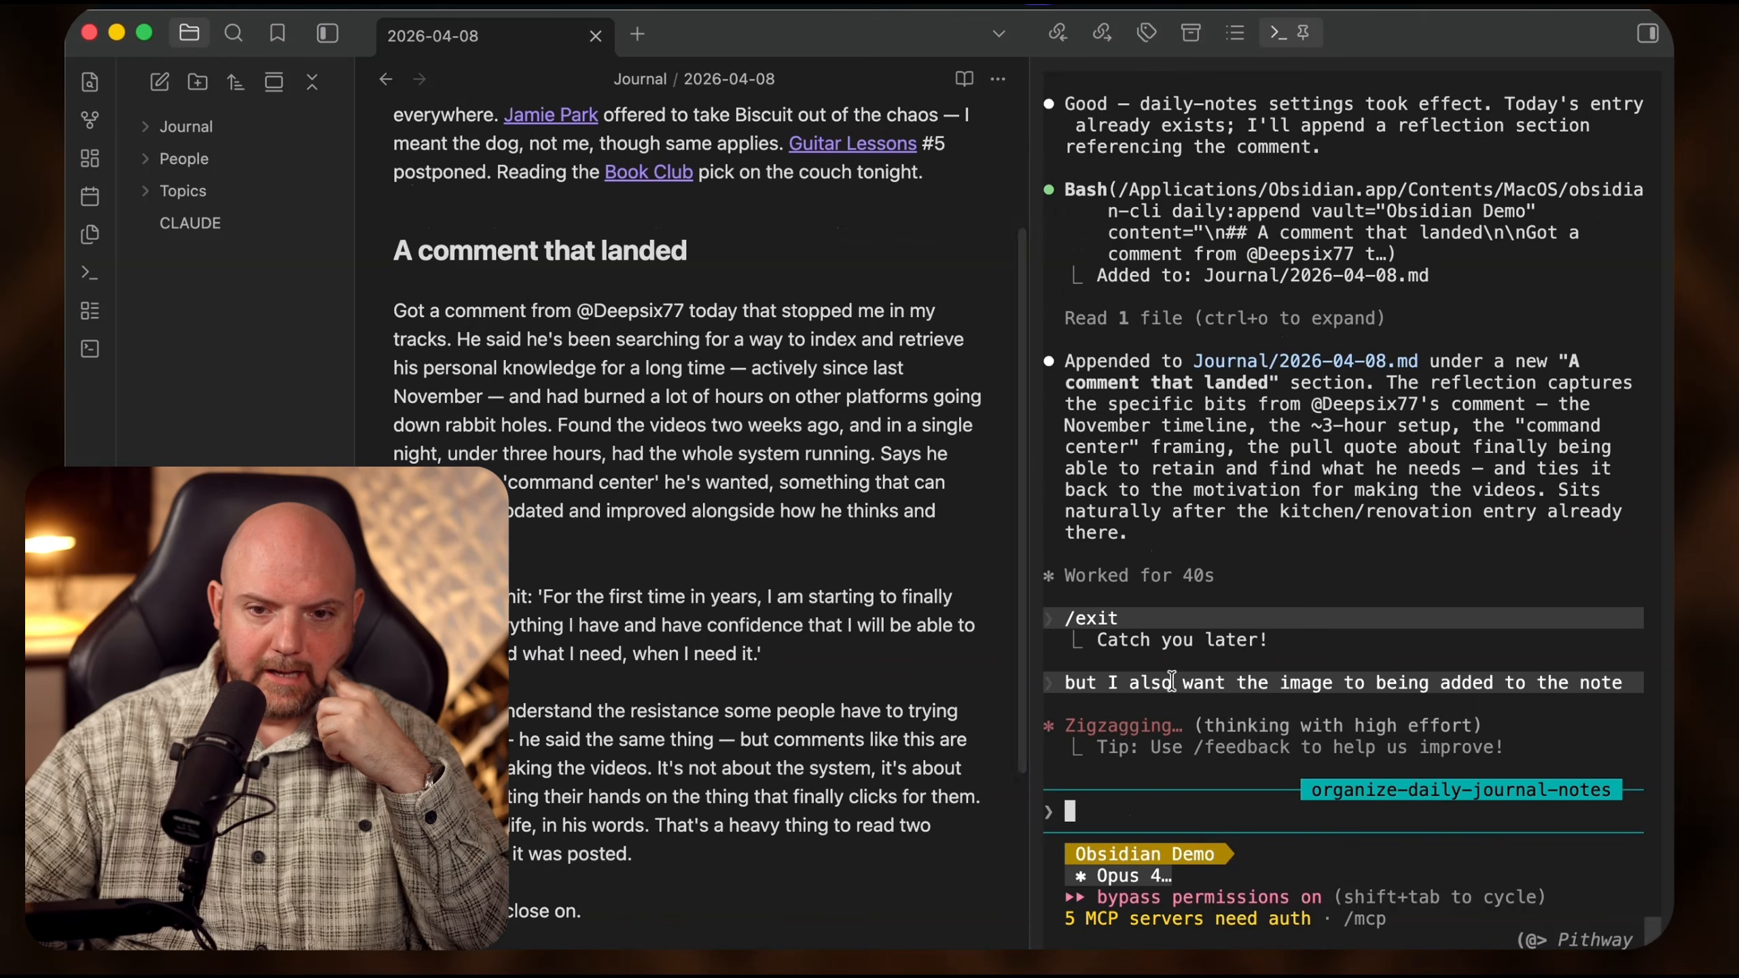
- Check the image embedded in the 2026-04-08 note and open the comment screenshot stored in the Attachments folder
{"action": "scroll", "coordinate": [1171, 682], "scroll_direction": "up", "scroll_amount": 5}
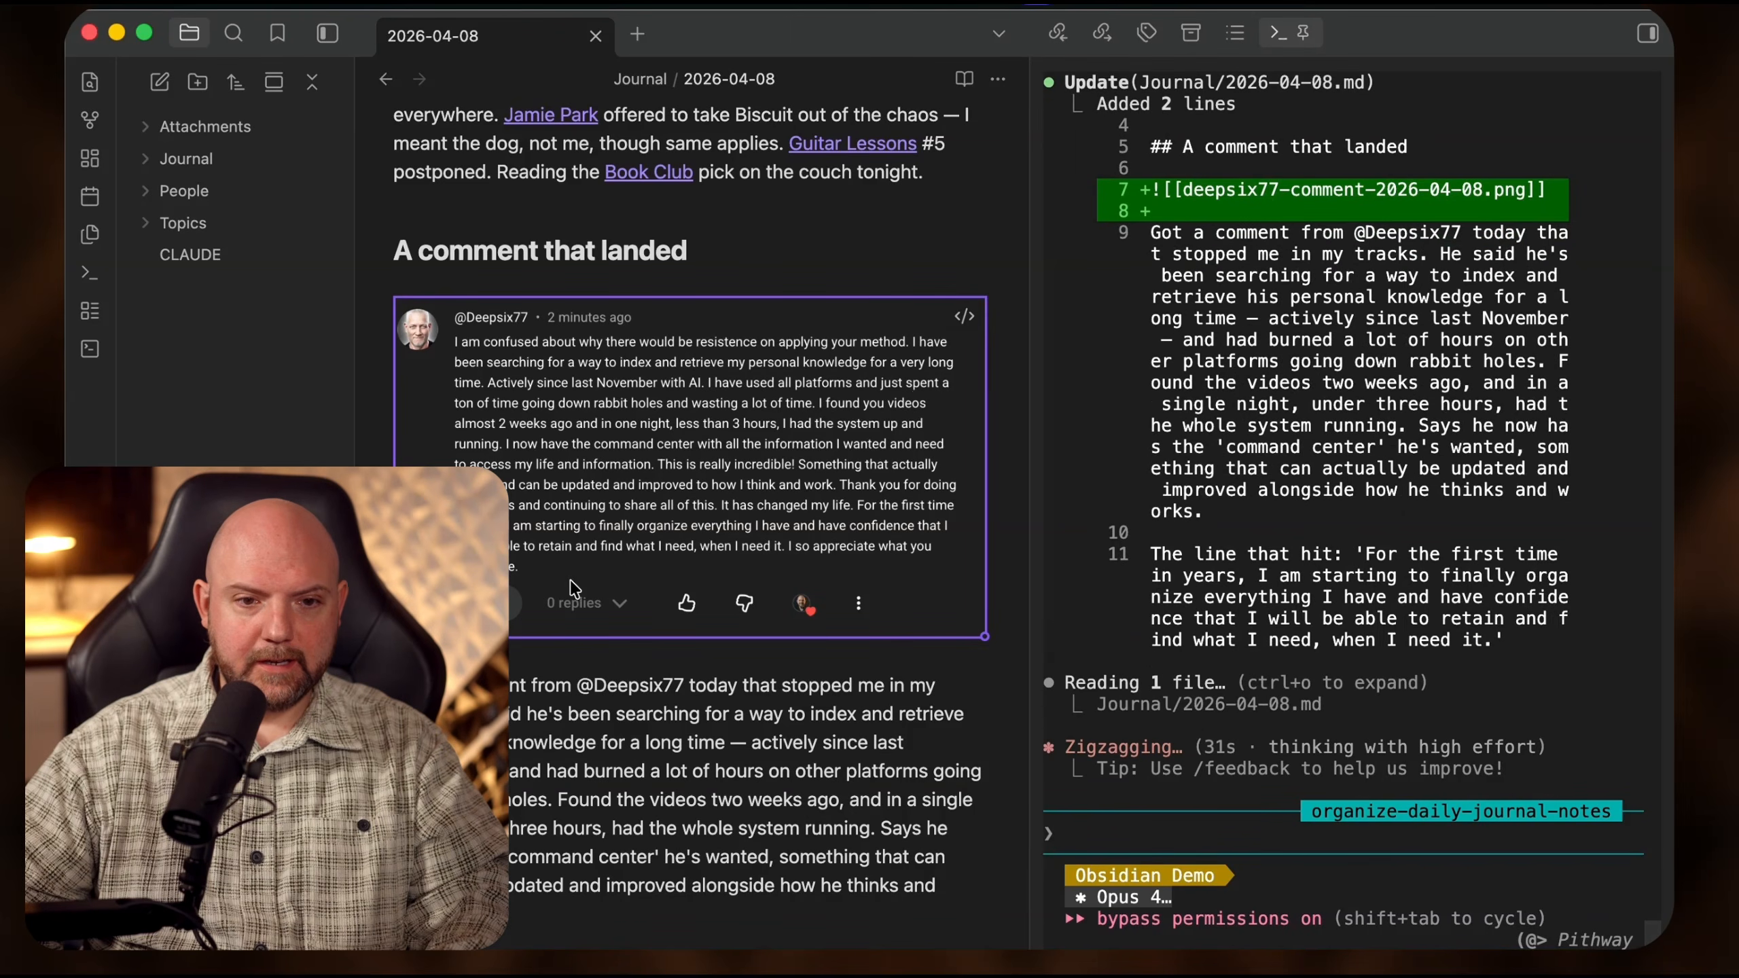
{"action": "left_click", "coordinate": [172, 130]}
{"action": "left_click", "coordinate": [240, 162]}
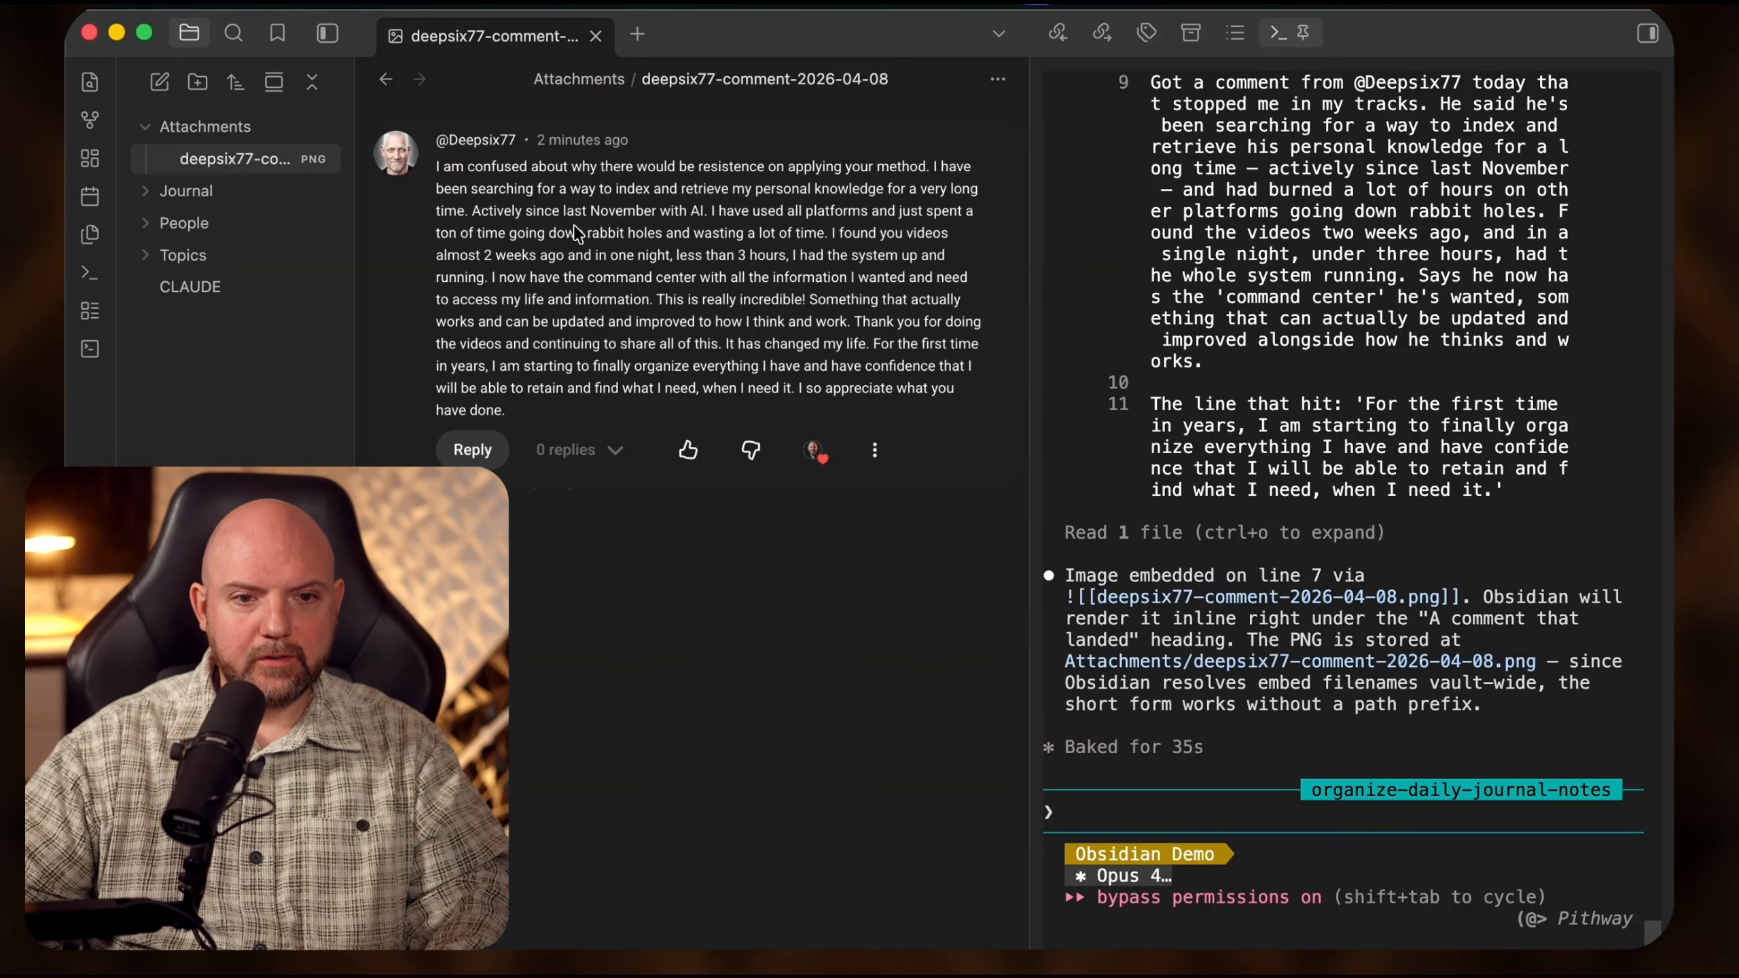
- Return to the 2026-04-08 journal note and examine its embedded comment screenshot and the reflection text below it
{"action": "left_click", "coordinate": [252, 191]}
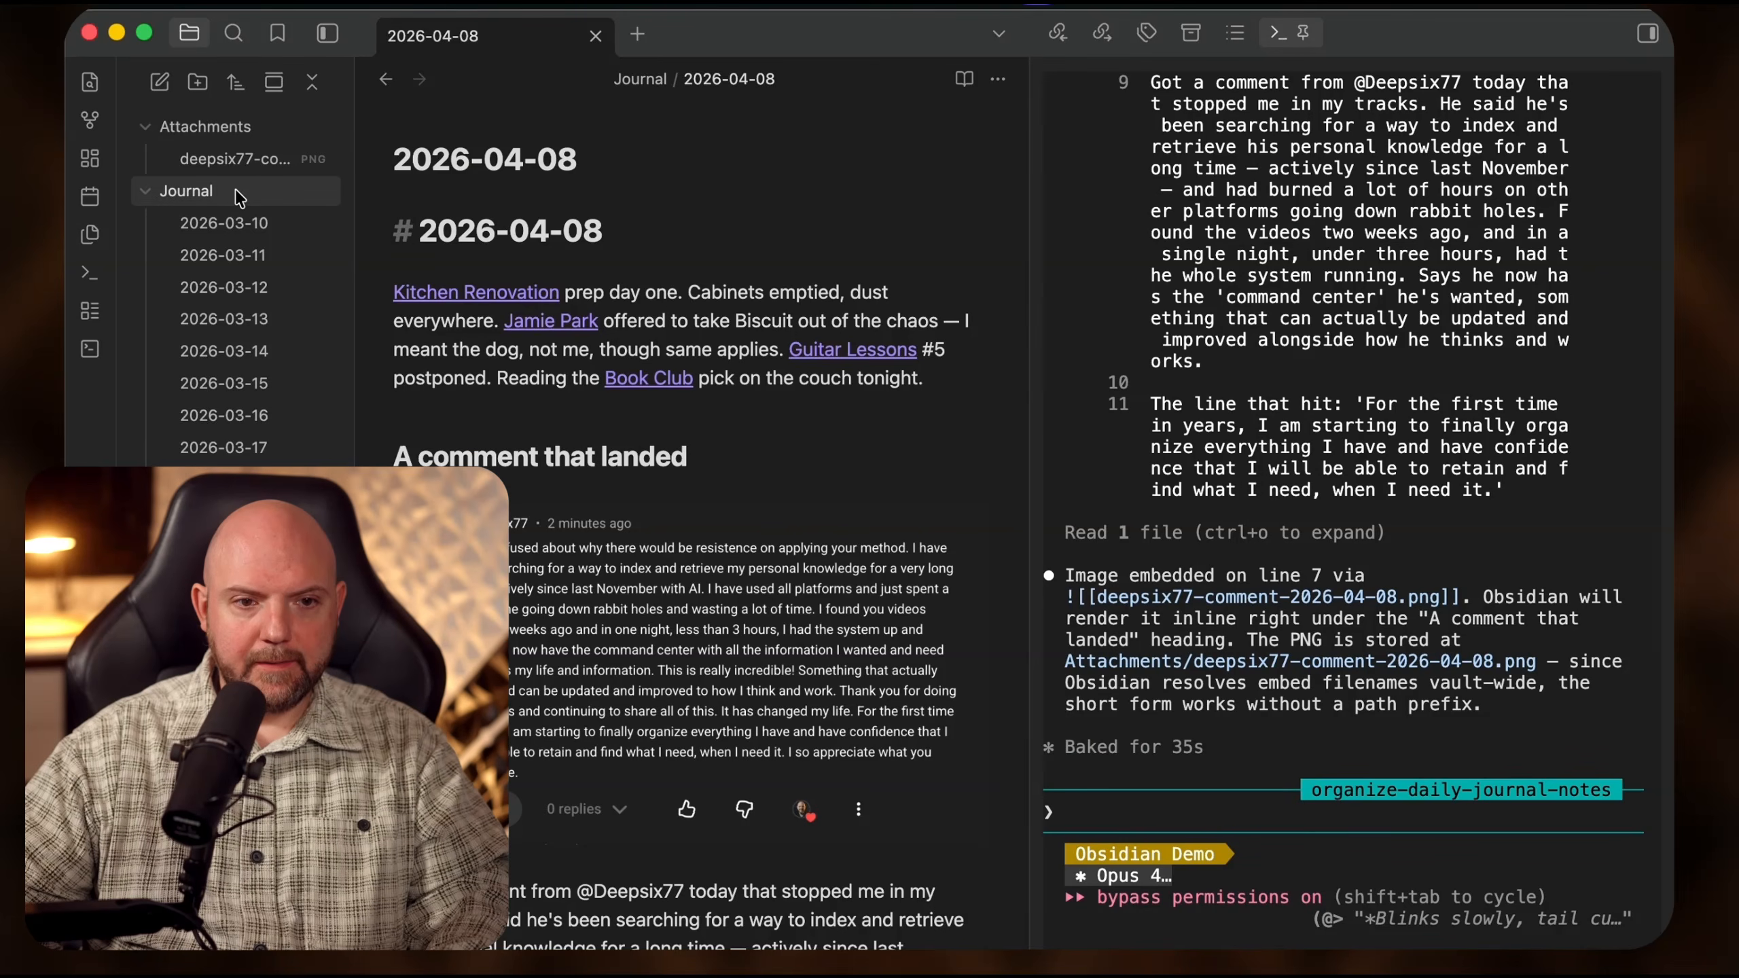
{"action": "left_click", "coordinate": [222, 197]}
{"action": "scroll", "coordinate": [724, 363], "scroll_direction": "down", "scroll_amount": 9}
{"action": "scroll", "coordinate": [713, 606], "scroll_direction": "up", "scroll_amount": 6}
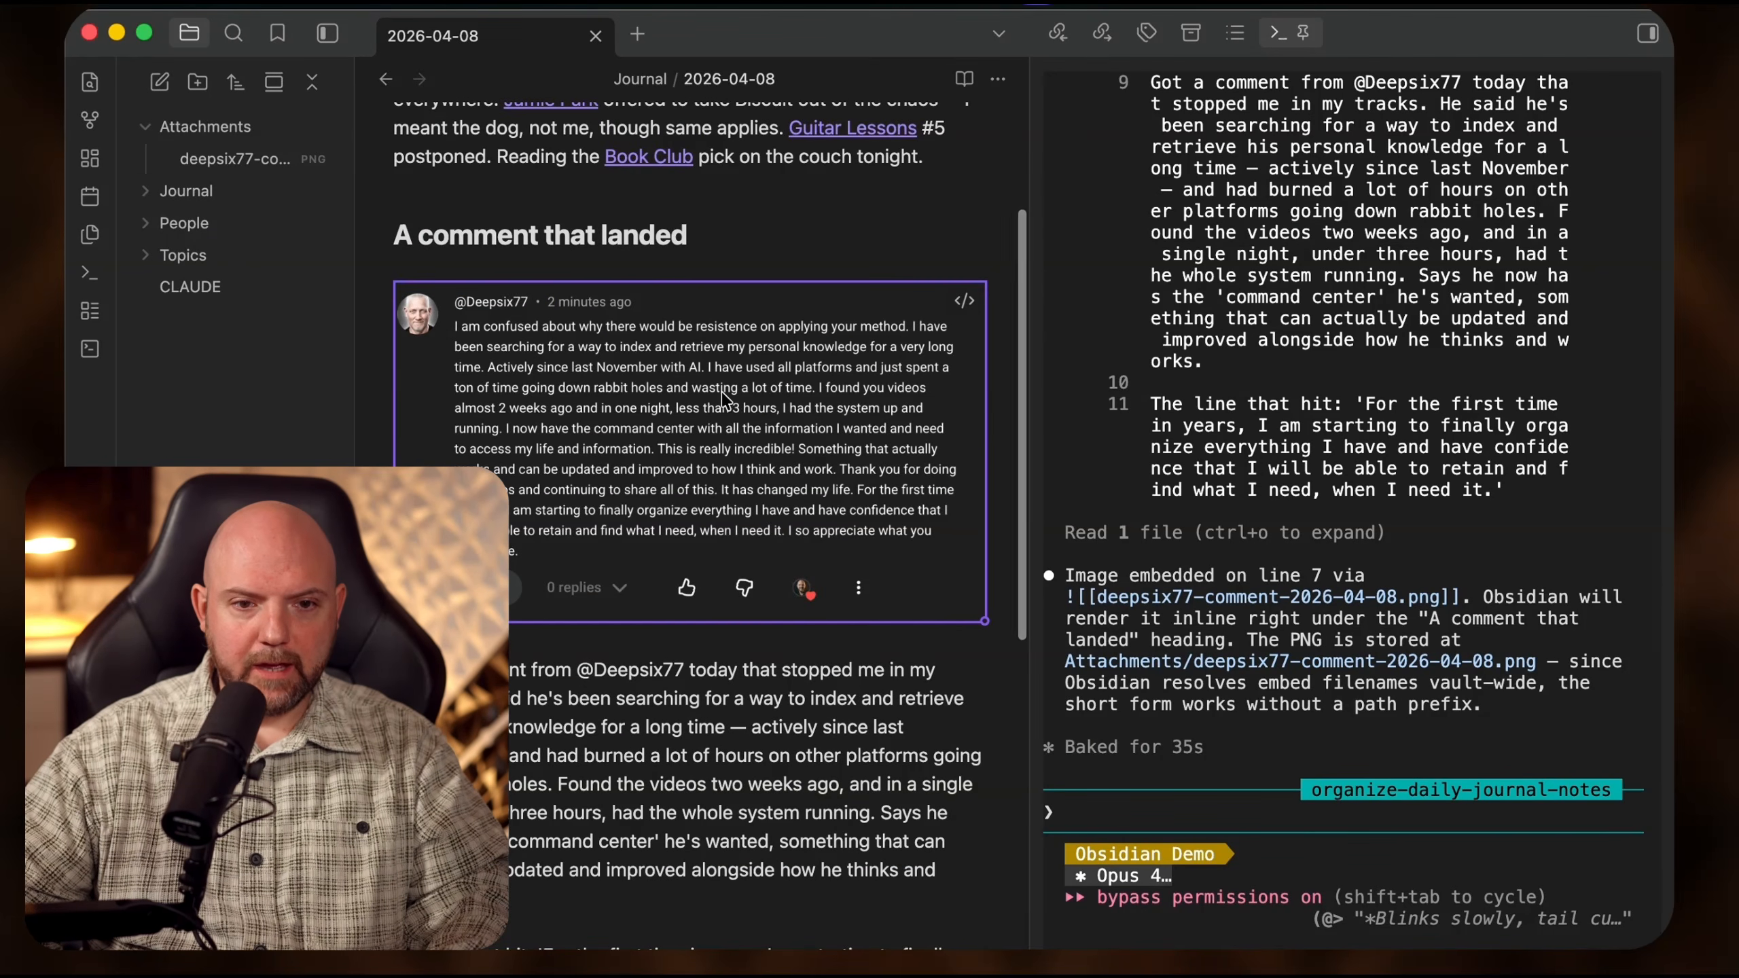
{"action": "scroll", "coordinate": [737, 548], "scroll_direction": "down", "scroll_amount": 5}
{"action": "left_click_drag", "start_coordinate": [505, 374], "coordinate": [695, 752]}
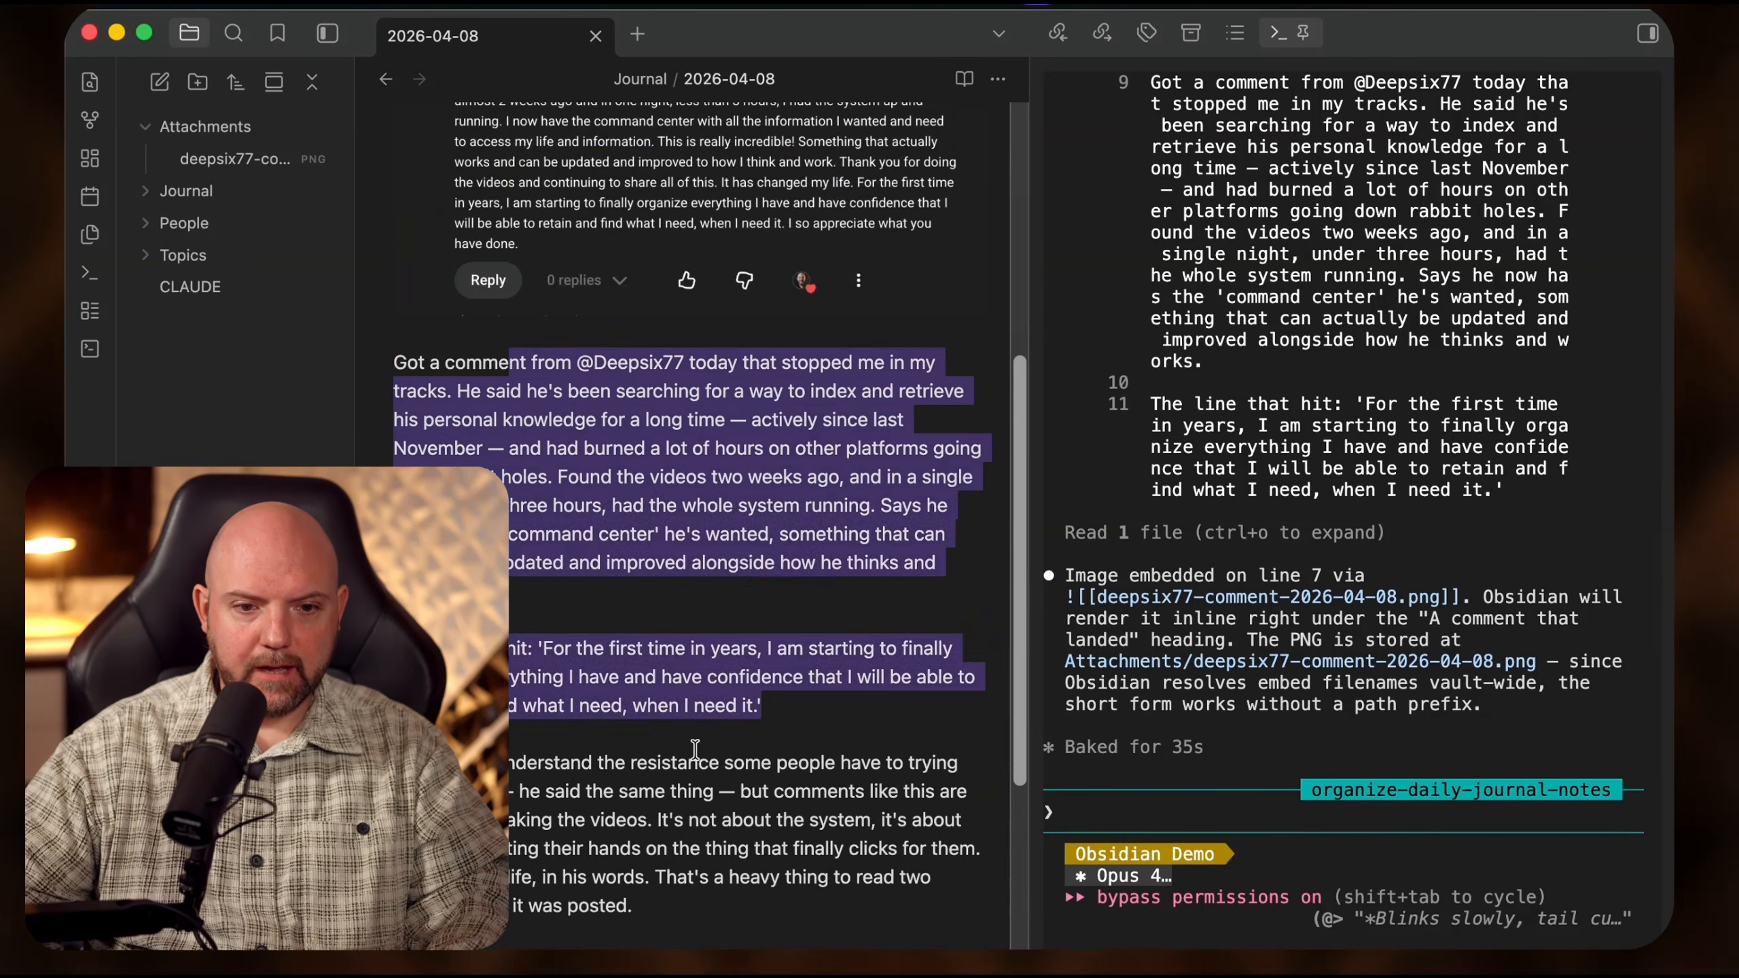
{"action": "left_click", "coordinate": [818, 874]}
{"action": "scroll", "coordinate": [837, 843], "scroll_direction": "down", "scroll_amount": 6}
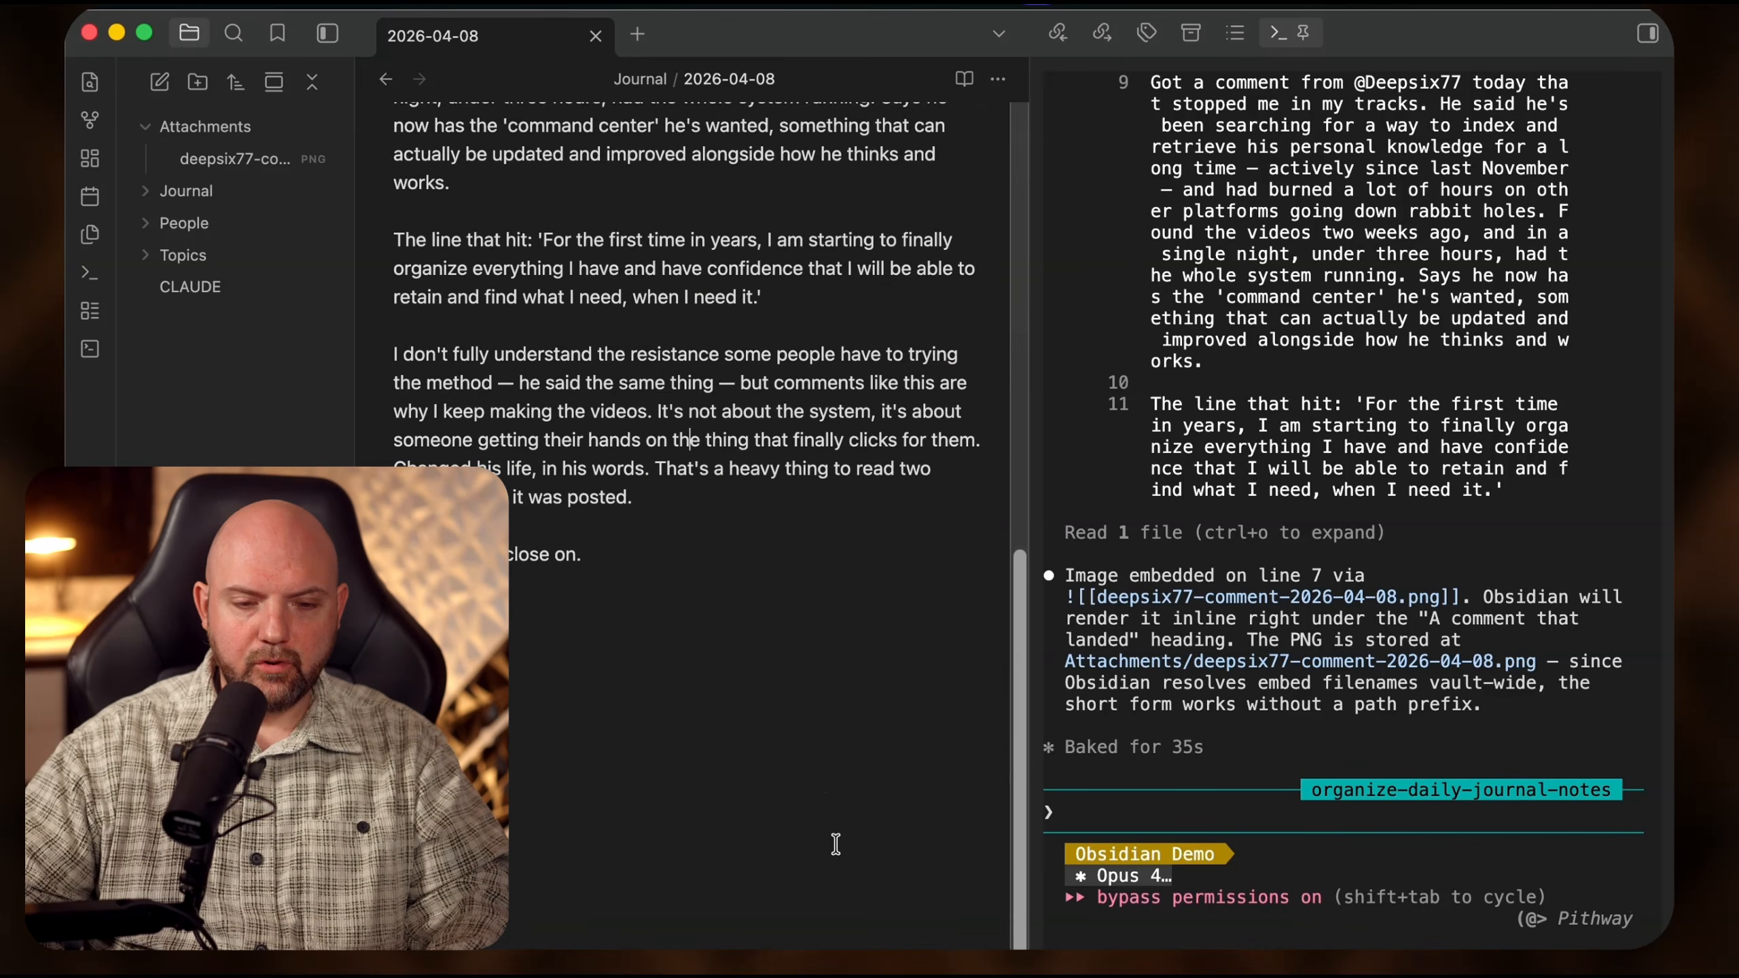
{"action": "scroll", "coordinate": [835, 843], "scroll_direction": "up", "scroll_amount": 15}
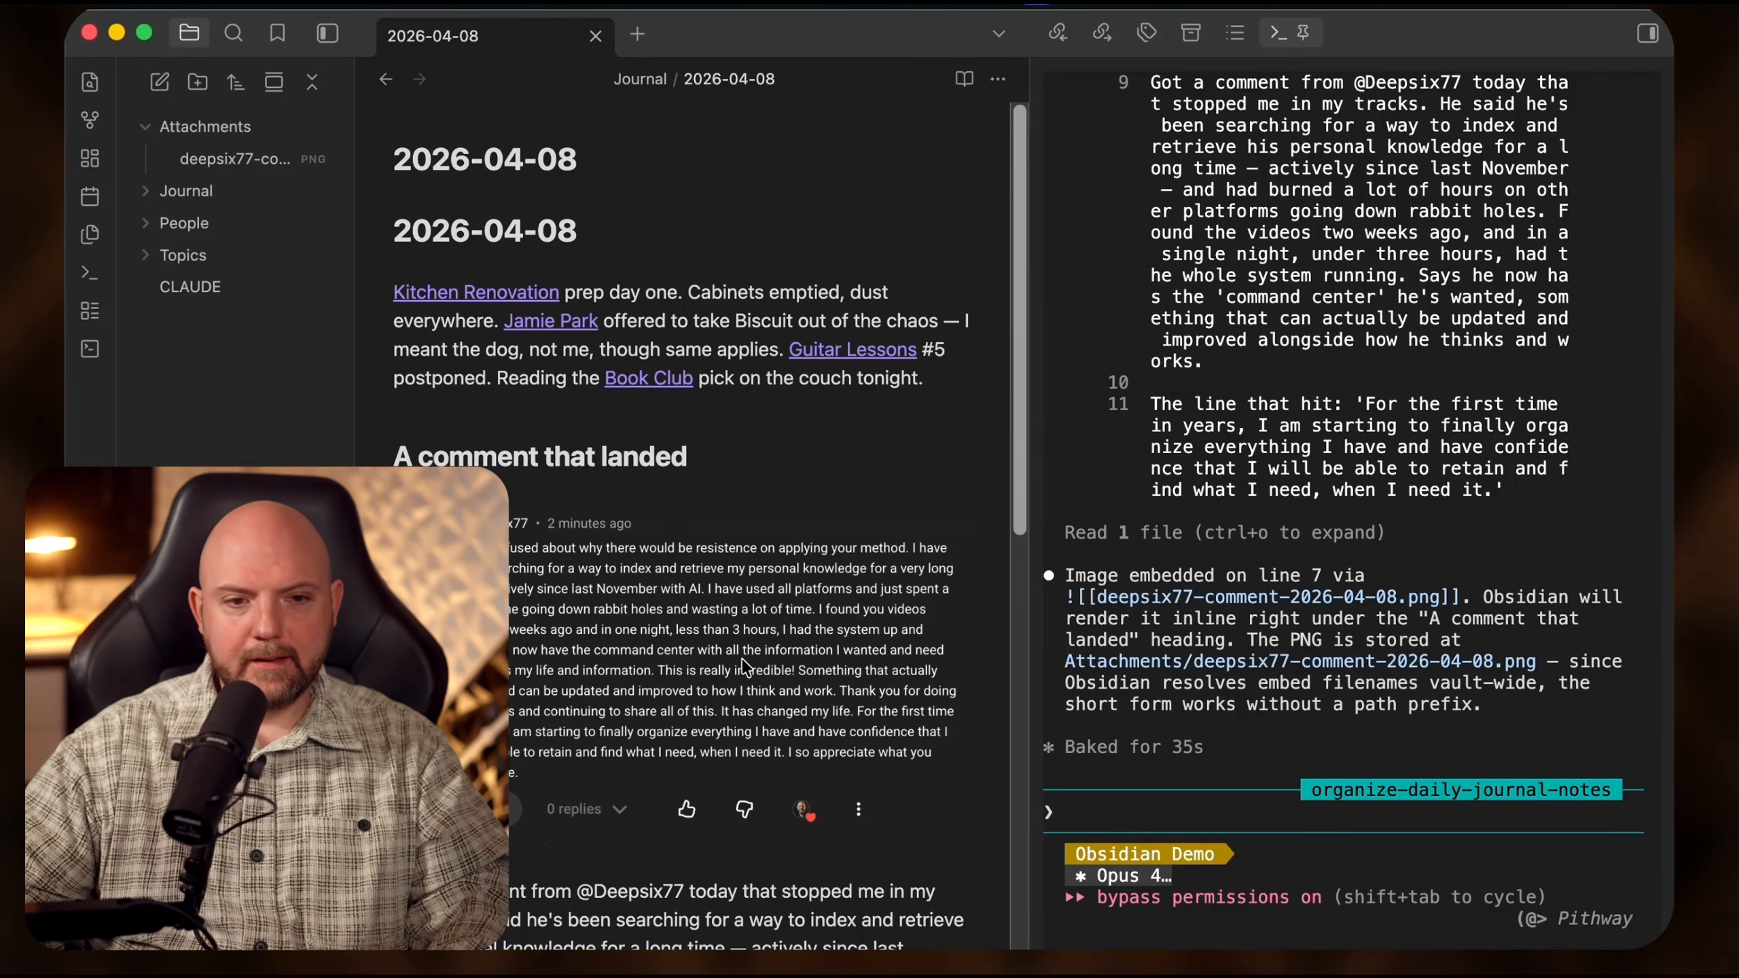
- Collapse the Attachments folder and ask Claude Code to remember this screenshot journal entry workflow by updating its Claude.md file
{"action": "left_click", "coordinate": [199, 127]}
{"action": "left_click", "coordinate": [1393, 524]}
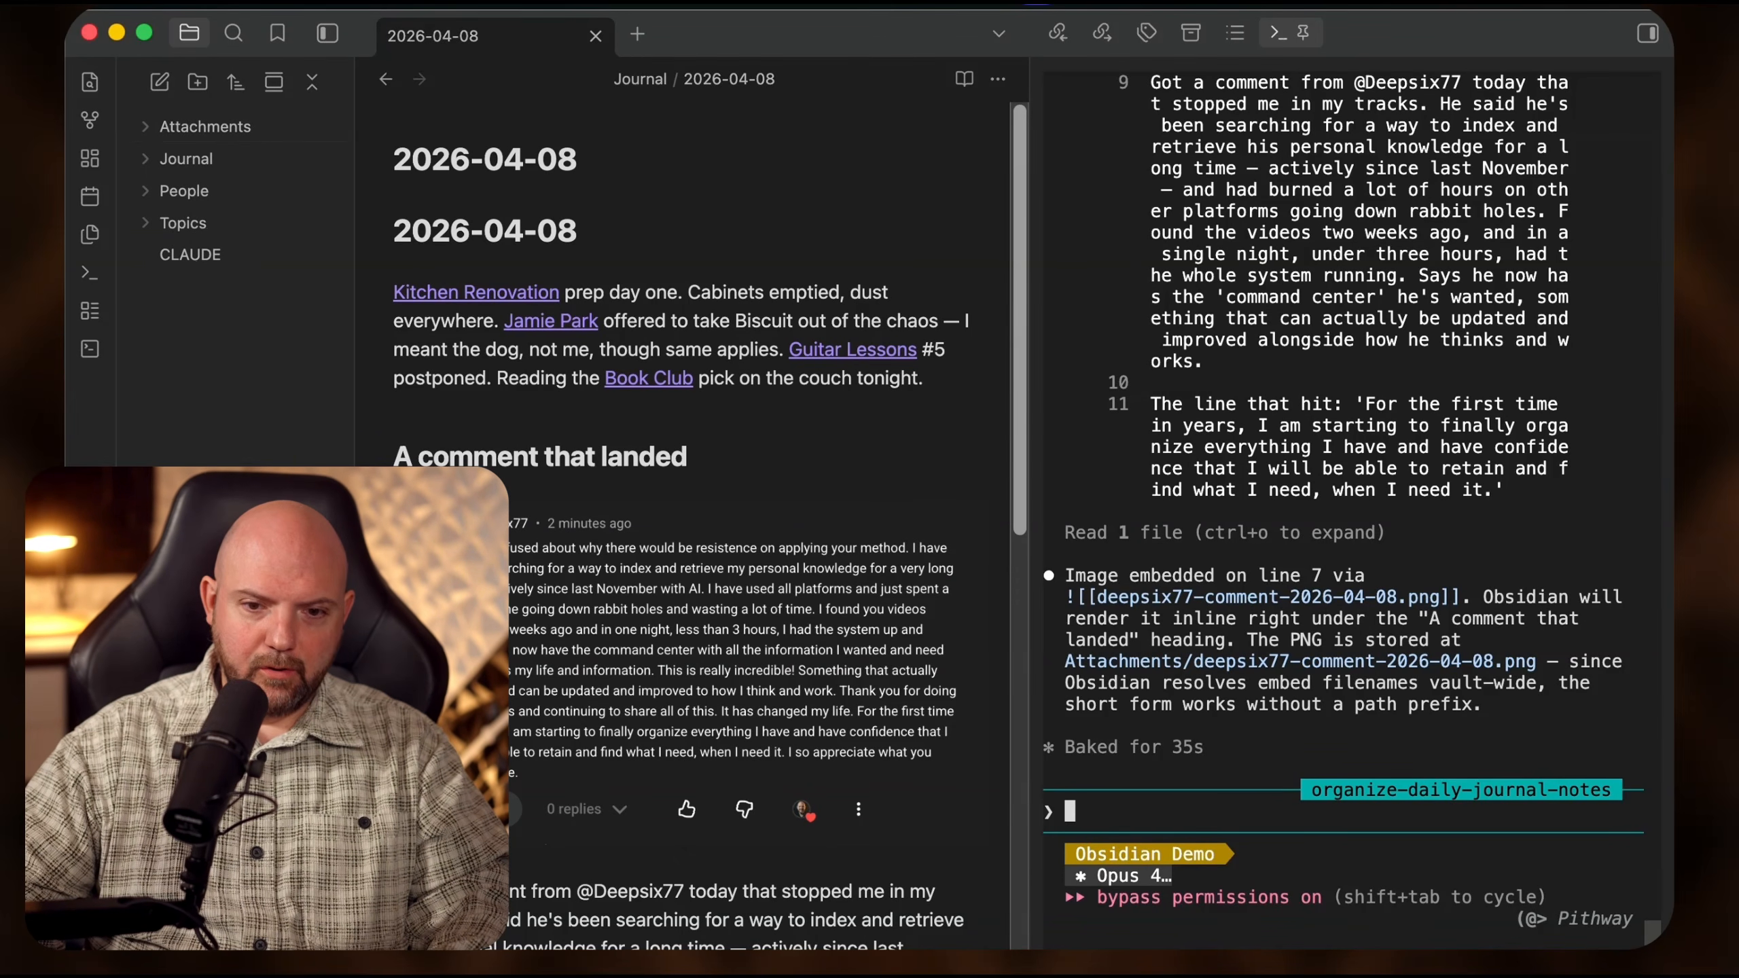
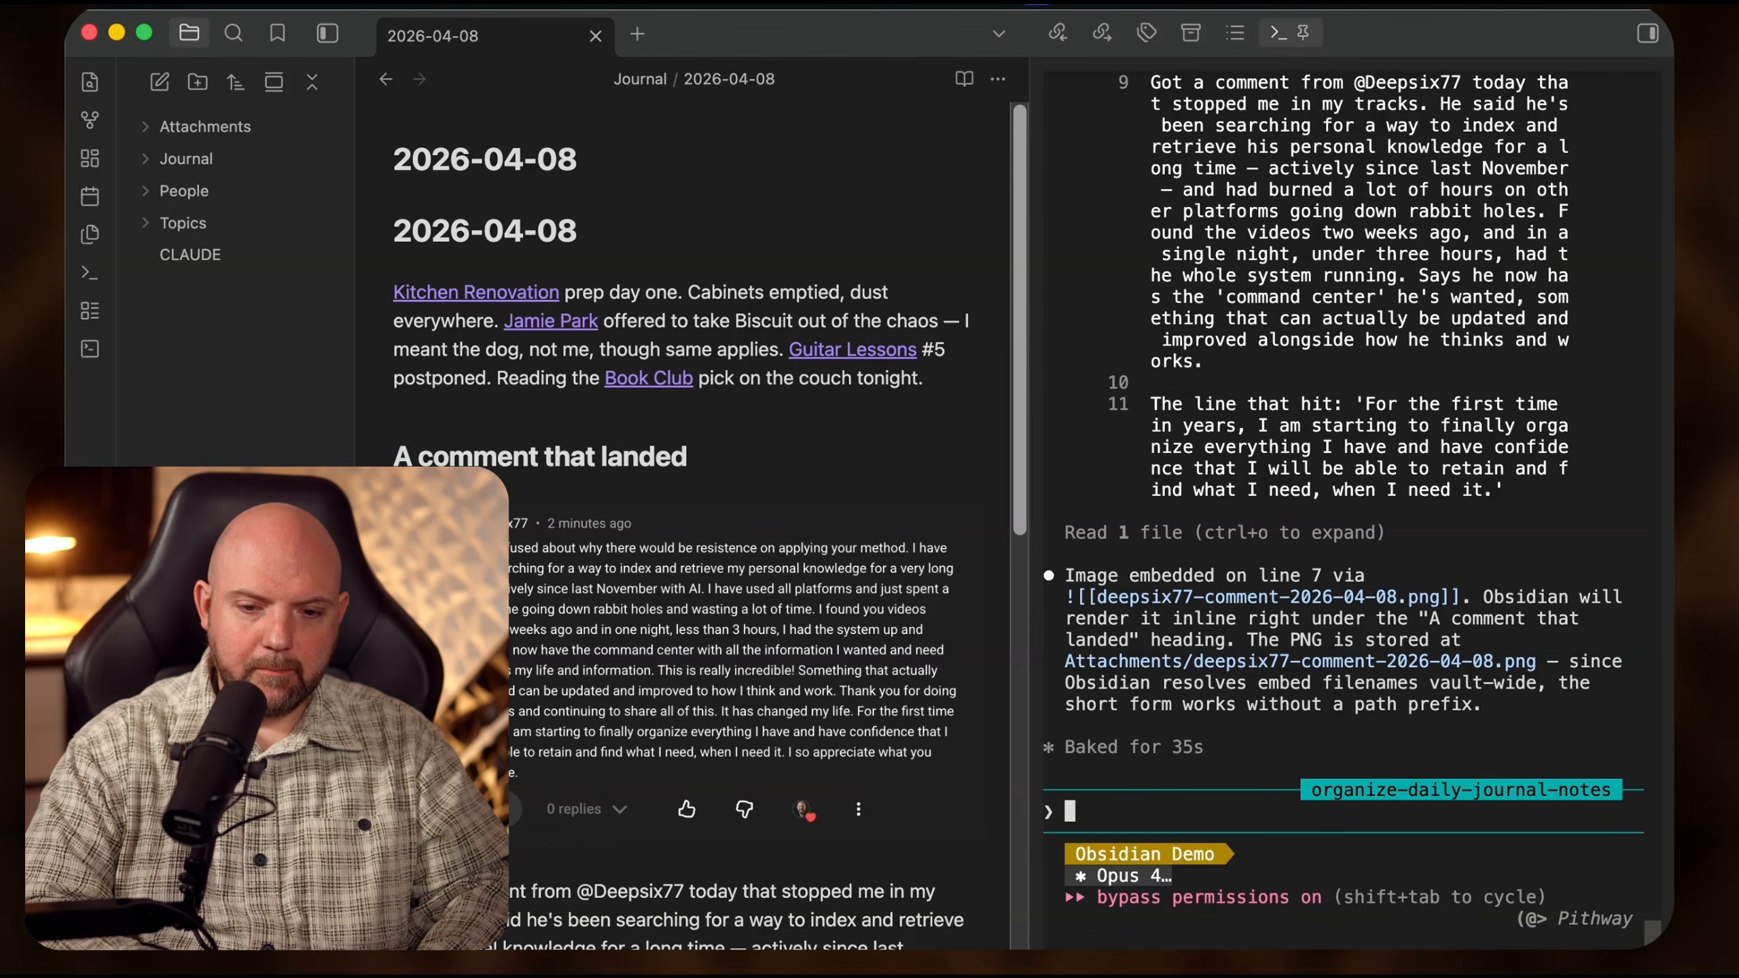
- Open the CLAUDE note and examine its "Journal conventions" and "Creating a journal entry from a screenshot" sections
{"action": "left_click", "coordinate": [206, 259]}
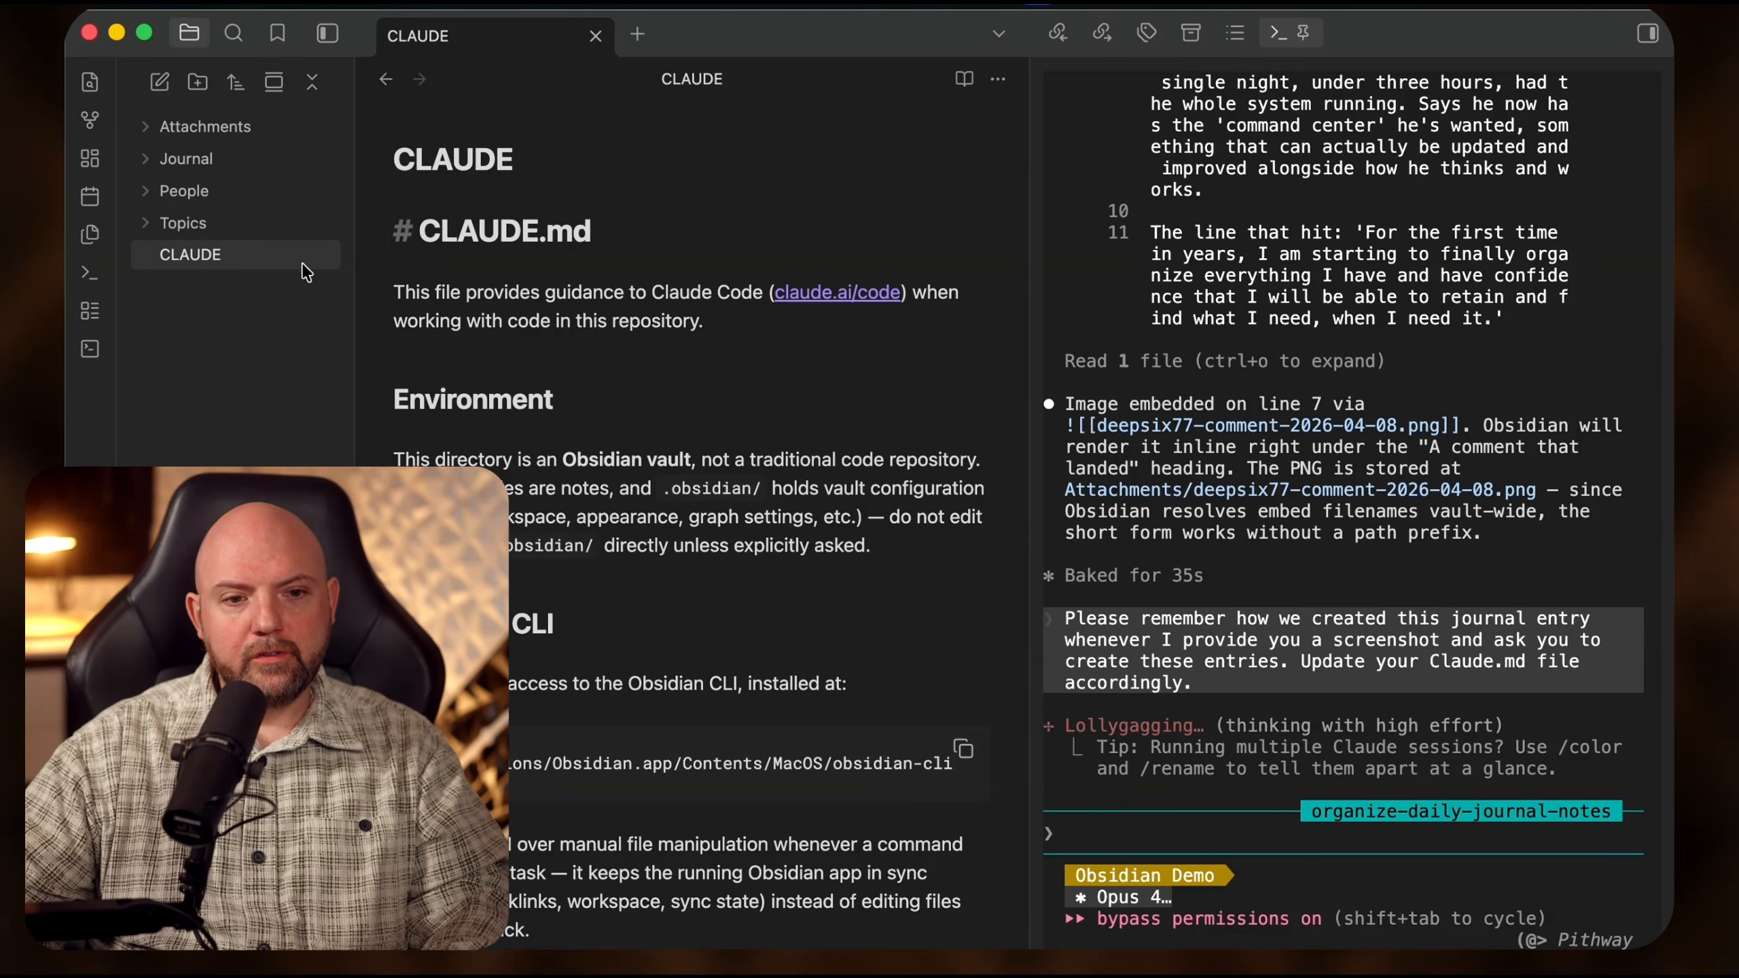
{"action": "scroll", "coordinate": [685, 548], "scroll_direction": "down", "scroll_amount": 10}
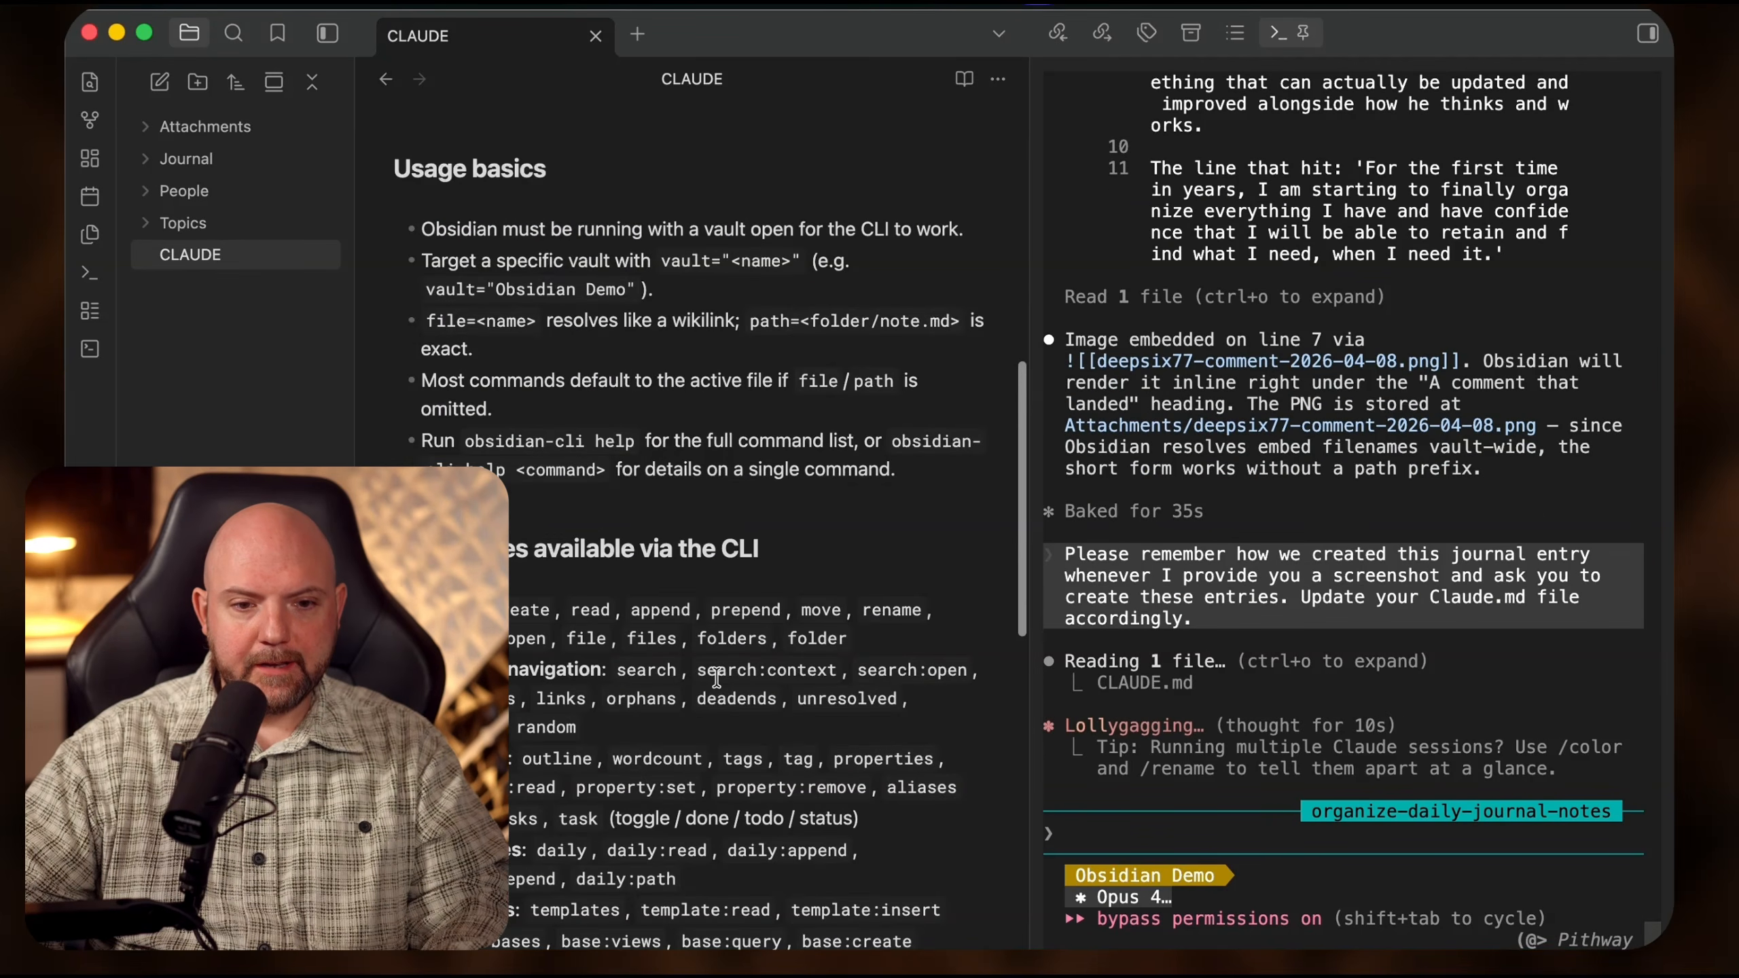
{"action": "scroll", "coordinate": [716, 676], "scroll_direction": "down", "scroll_amount": 10}
{"action": "scroll", "coordinate": [719, 685], "scroll_direction": "up", "scroll_amount": 20}
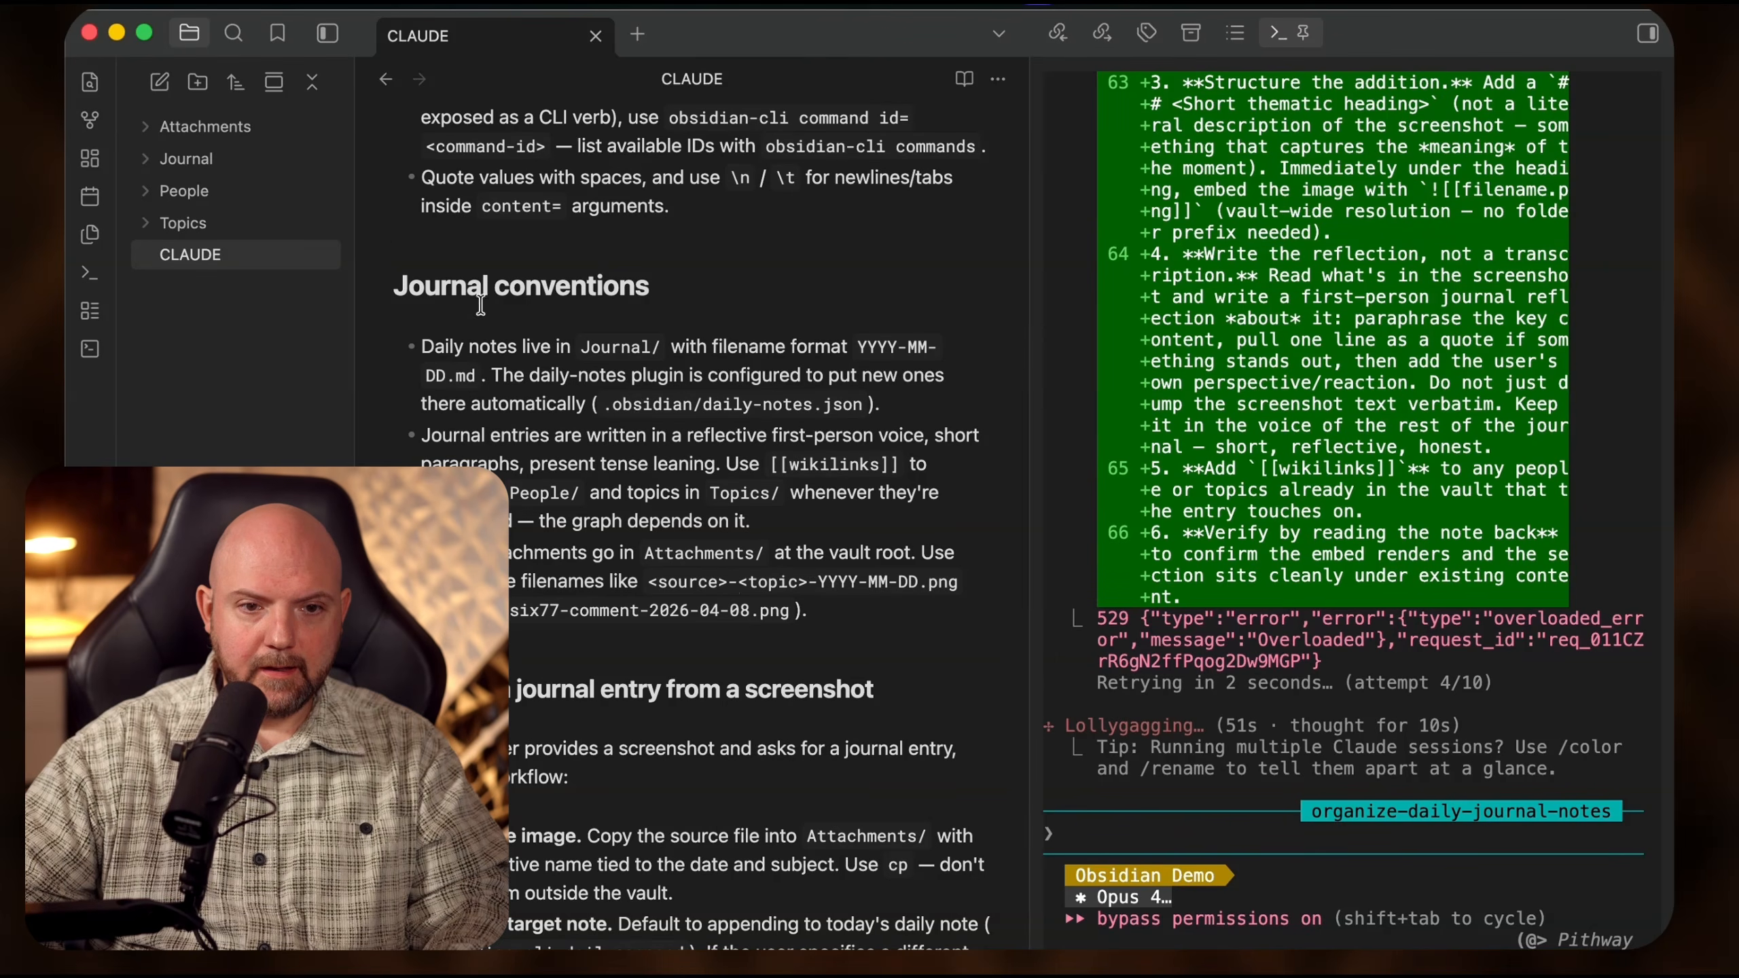
{"action": "left_click_drag", "start_coordinate": [426, 287], "coordinate": [505, 375]}
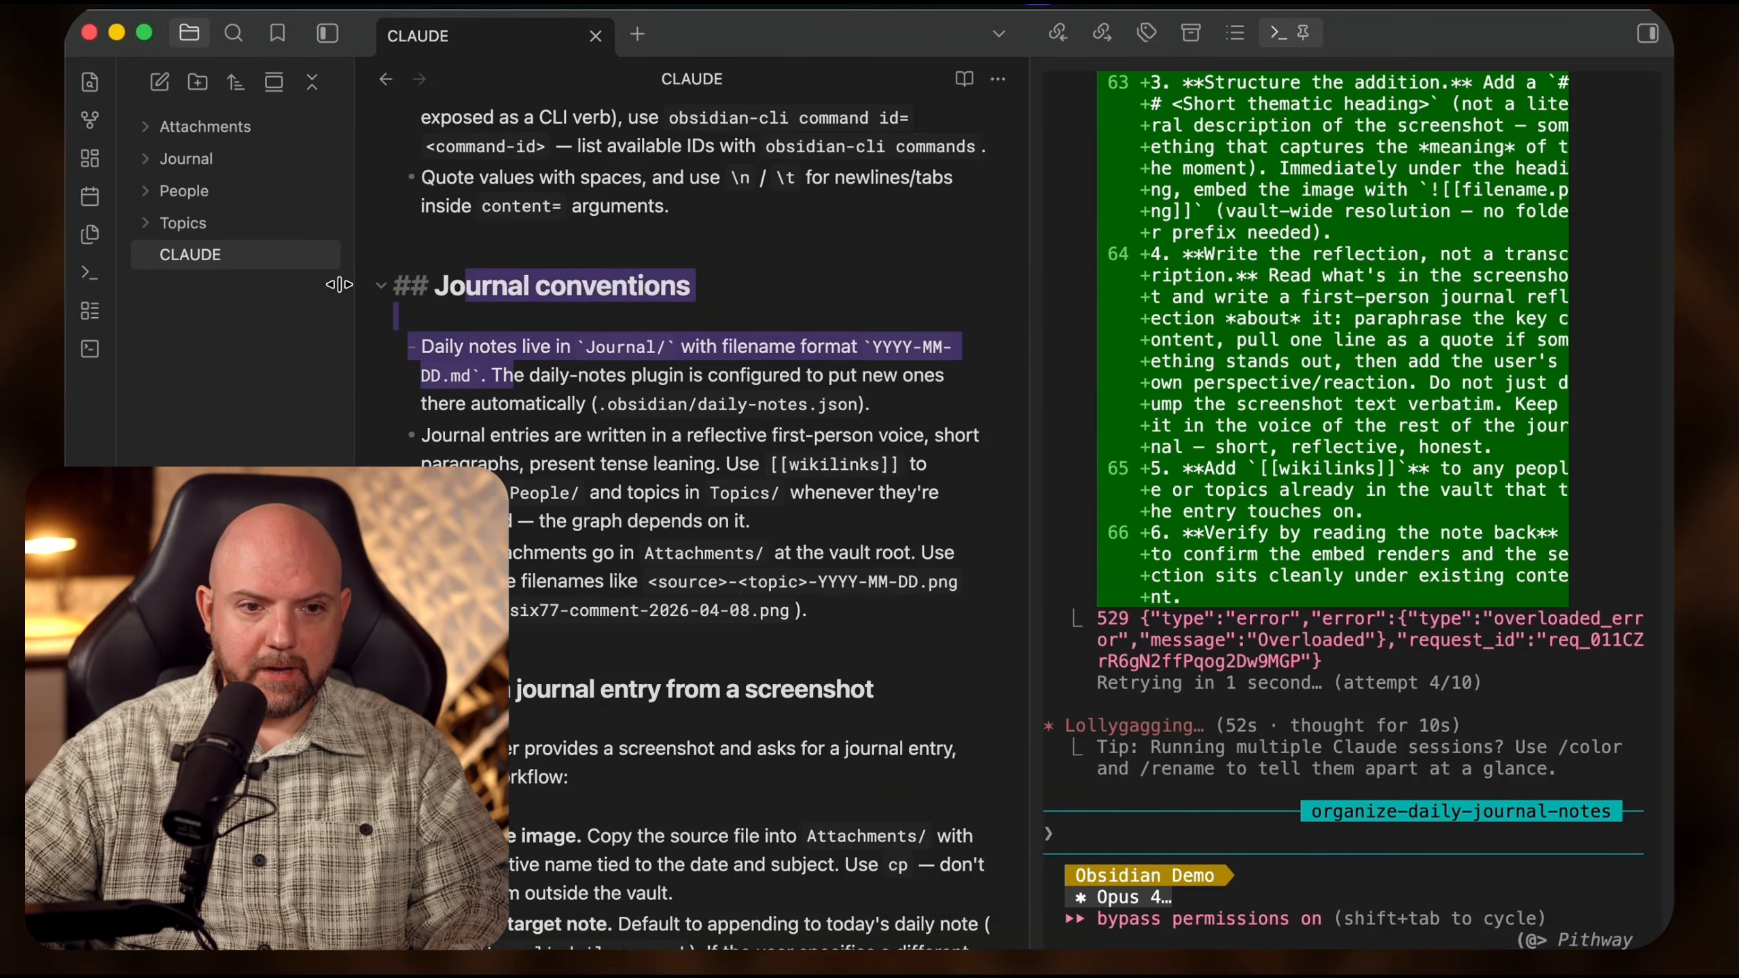
{"action": "left_click", "coordinate": [440, 349]}
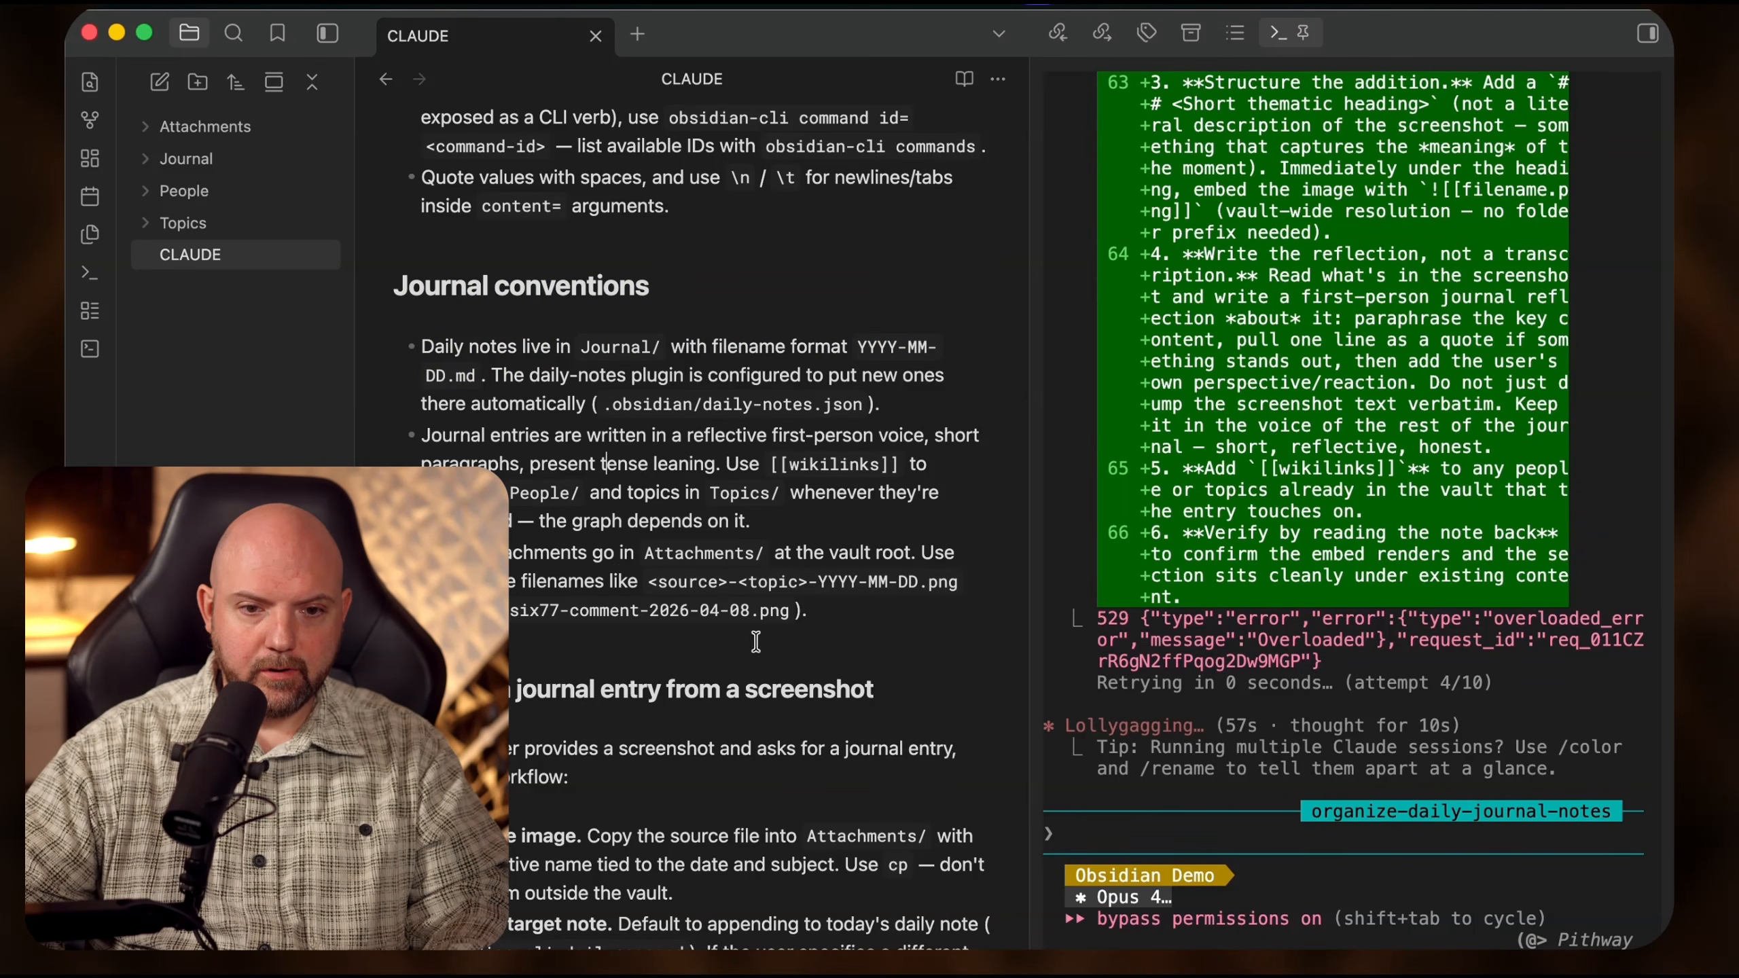
{"action": "scroll", "coordinate": [685, 699], "scroll_direction": "down", "scroll_amount": 10}
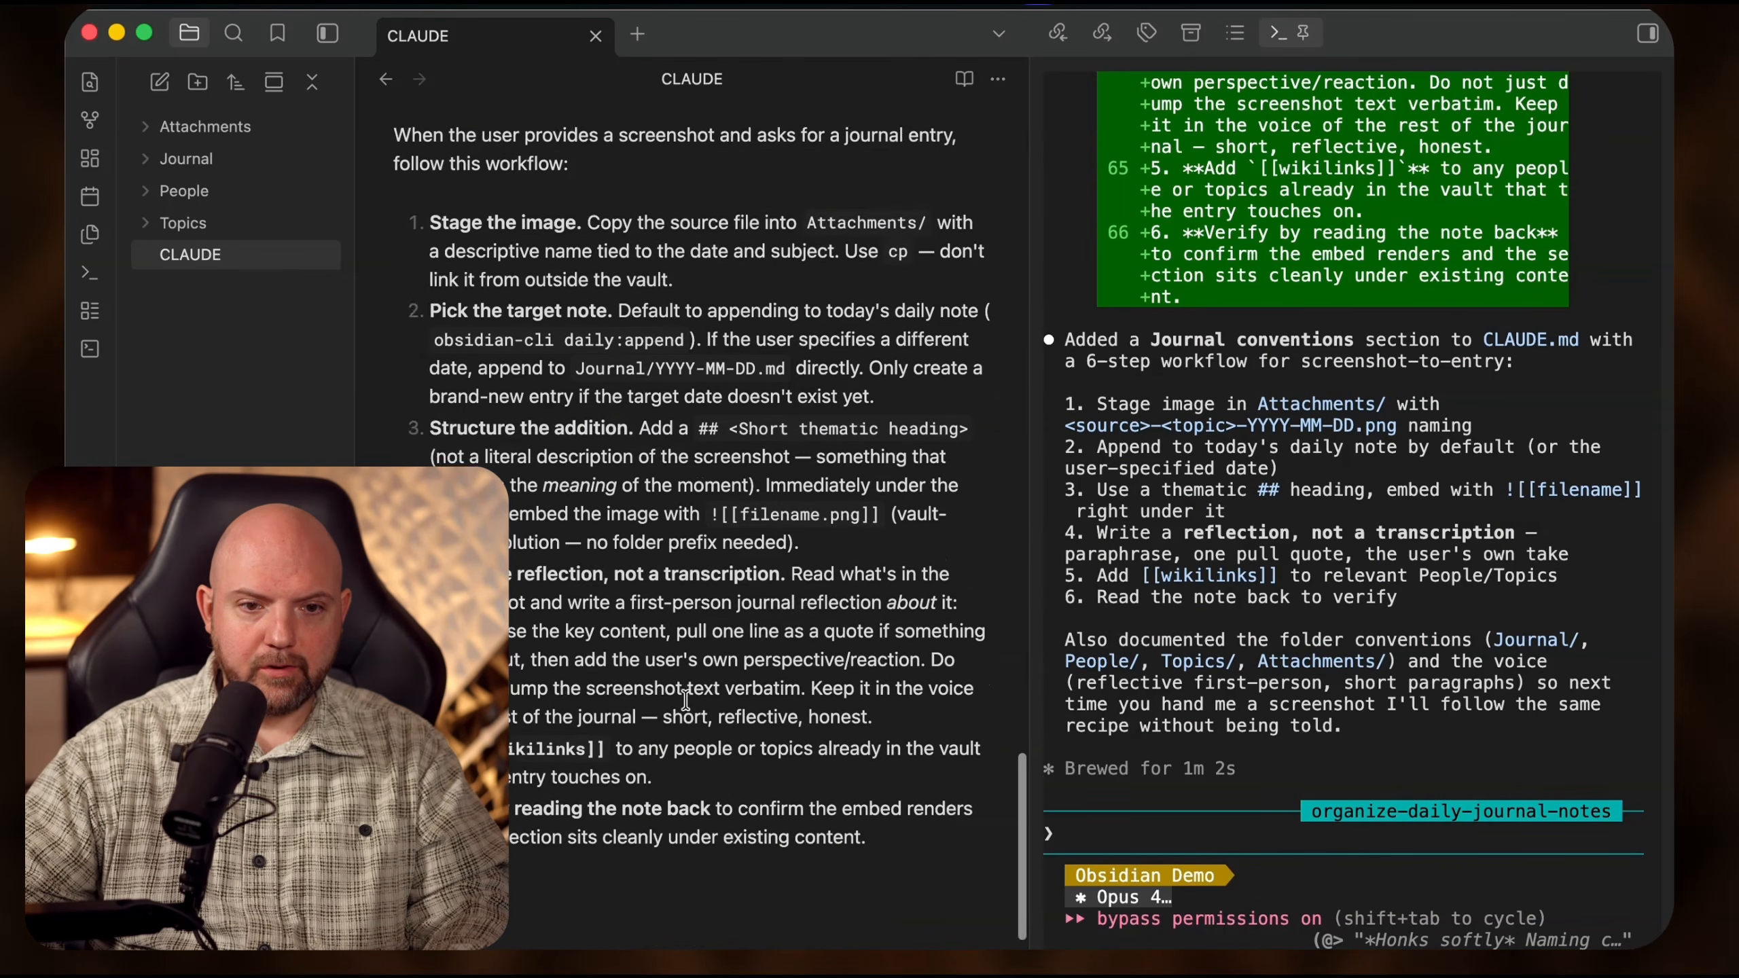
{"action": "scroll", "coordinate": [685, 699], "scroll_direction": "down", "scroll_amount": 5}
{"action": "scroll", "coordinate": [831, 631], "scroll_direction": "up", "scroll_amount": 8}
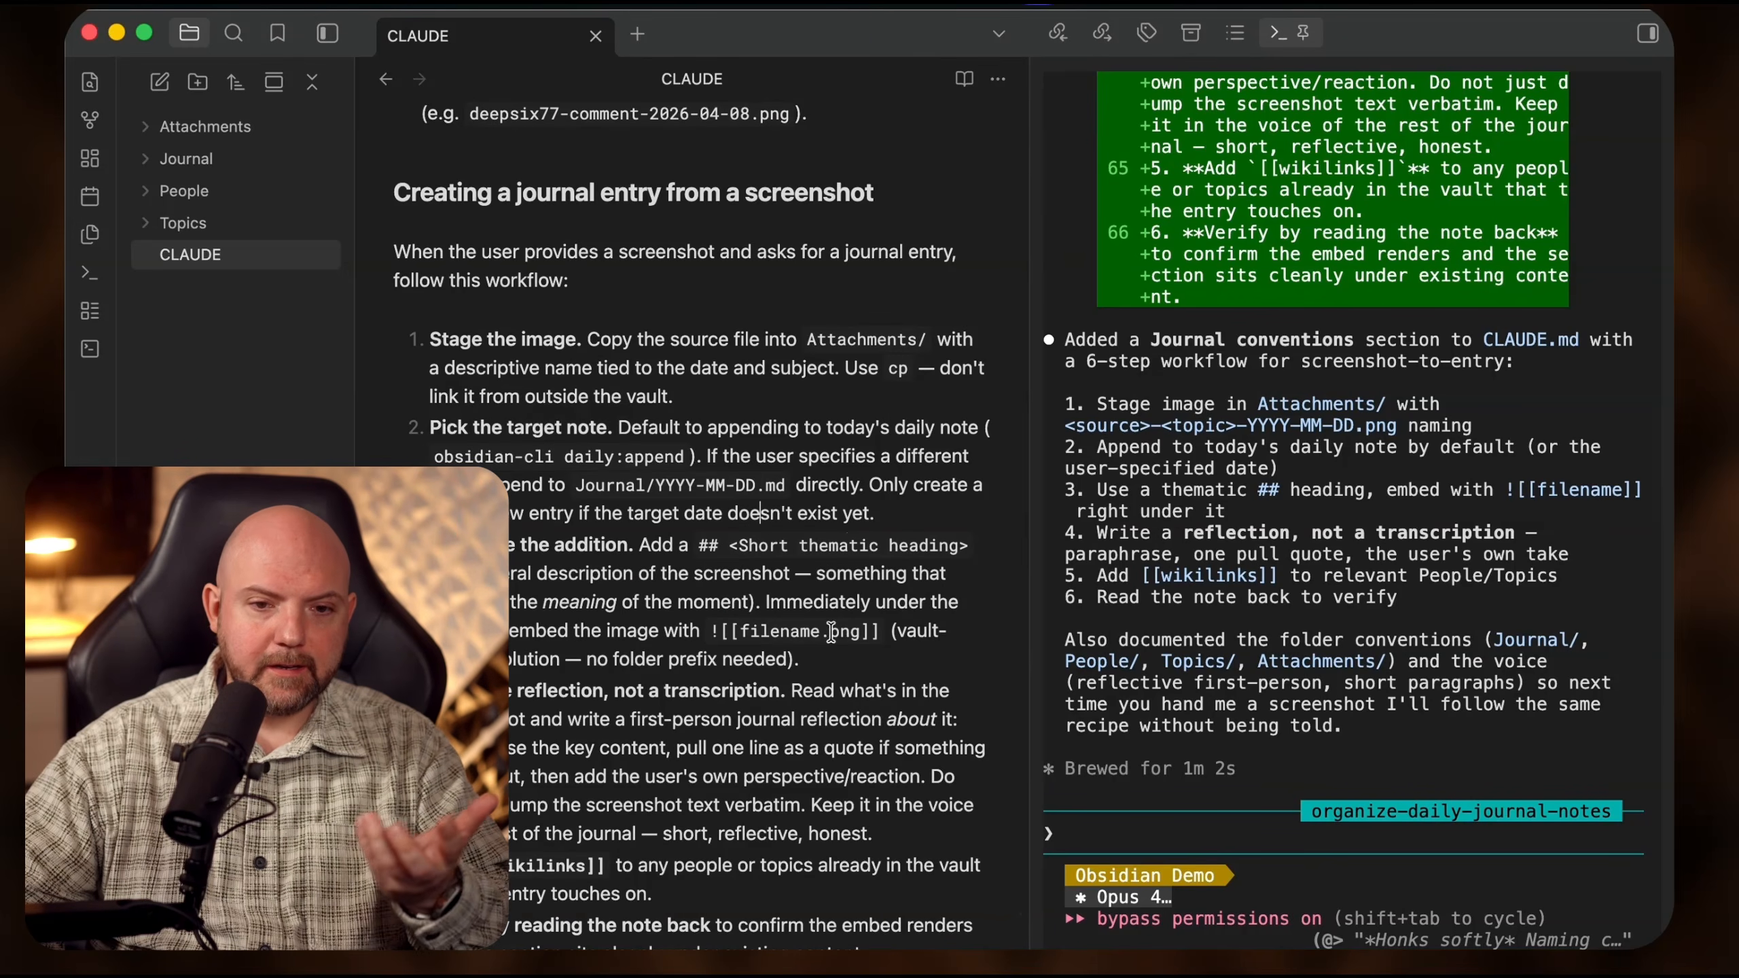
{"action": "left_click", "coordinate": [742, 396]}
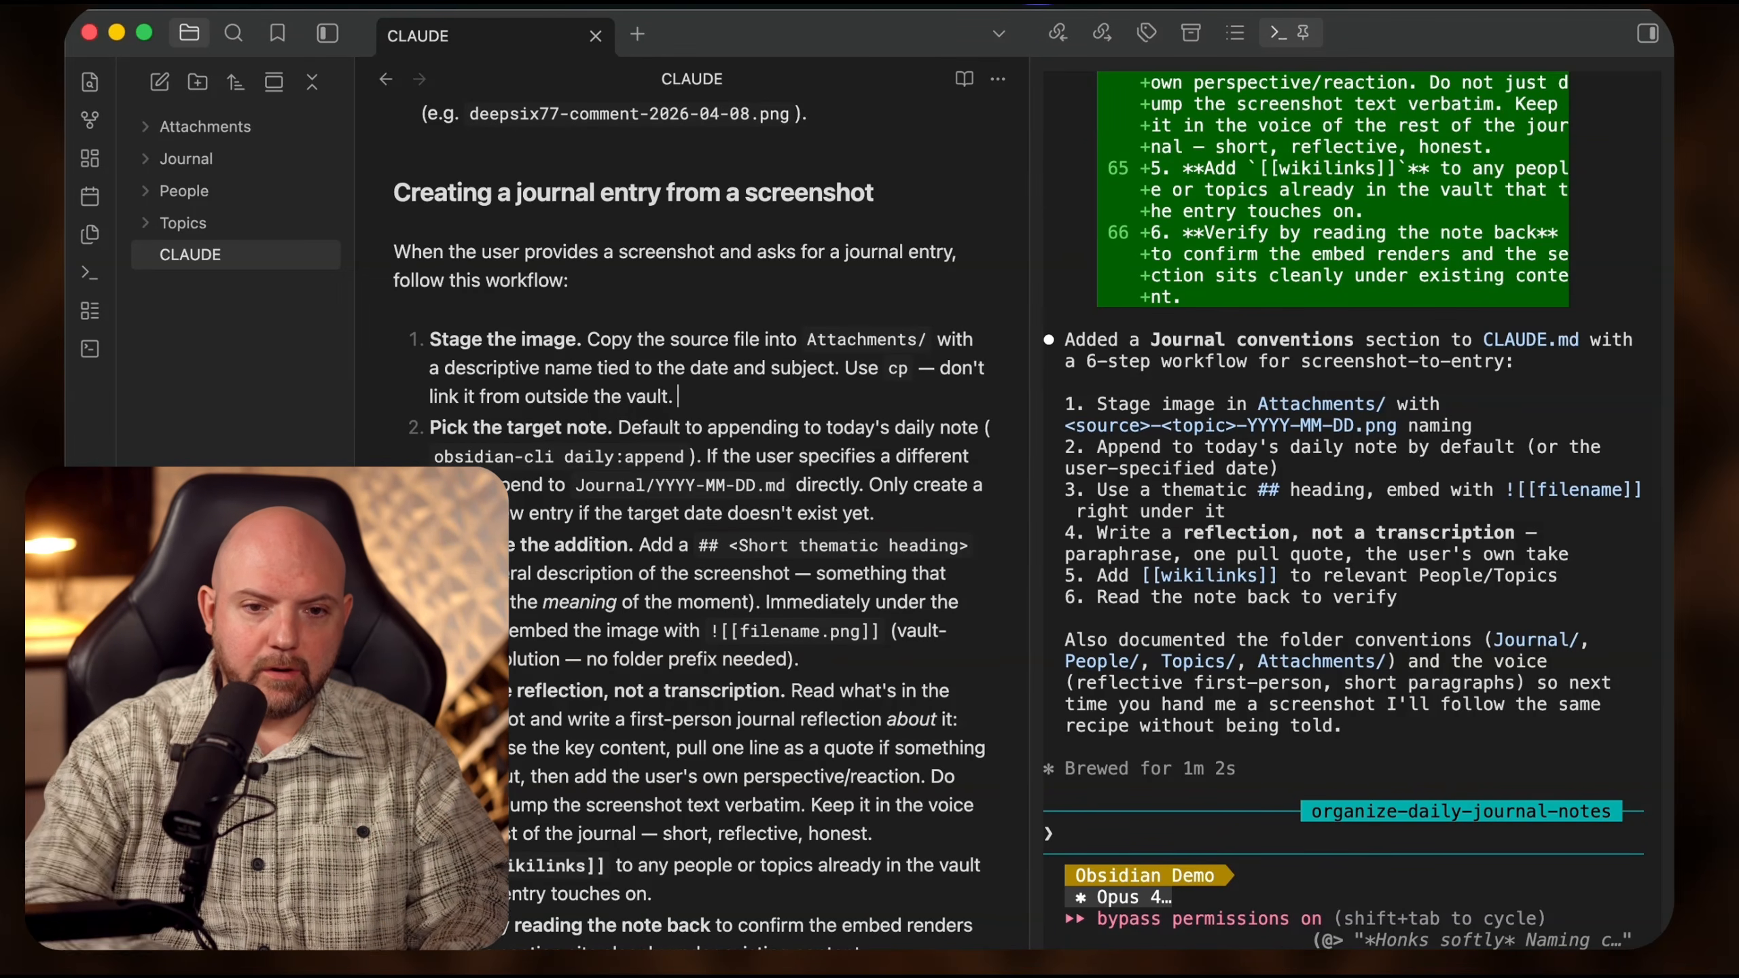
{"action": "type", "text": "ijsdofw"}
{"action": "key", "text": "BackSpace"}
{"action": "key", "text": "BackSpace"}
{"action": "key", "text": "BackSpace"}
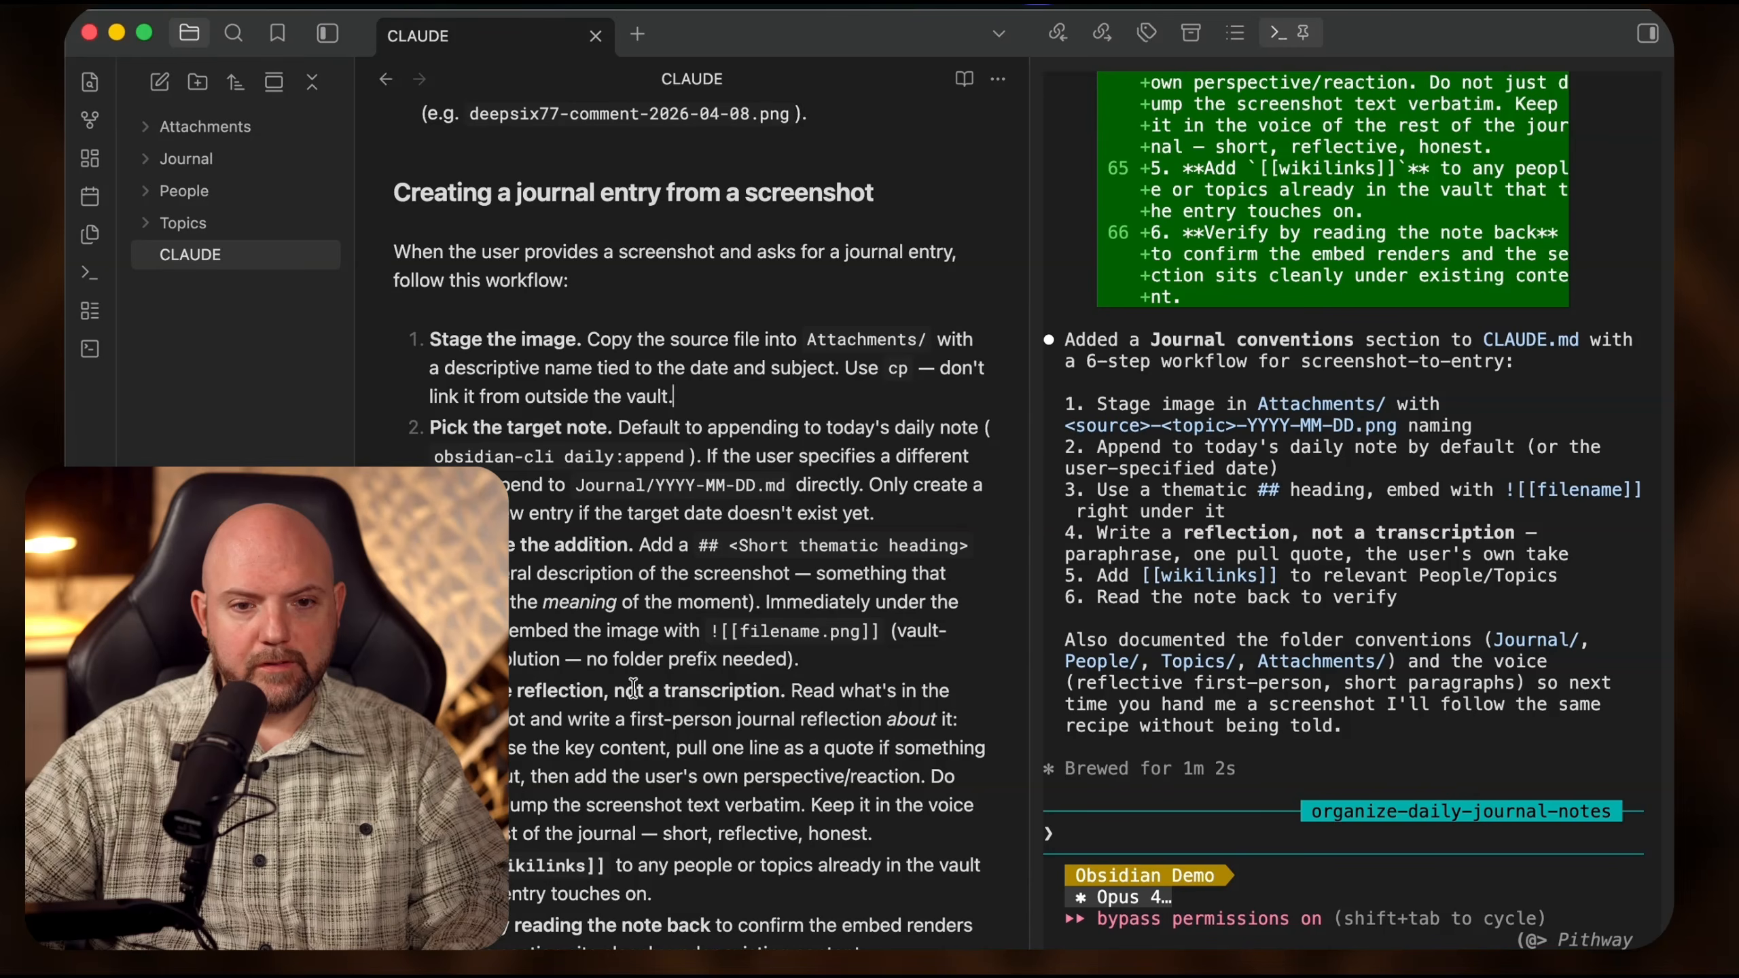
- Switch to Finder and inspect settings.local.json in the vault's .claude folder, and return to Obsidian
{"action": "scroll", "coordinate": [633, 688], "scroll_direction": "down", "scroll_amount": 3}
{"action": "scroll", "coordinate": [608, 323], "scroll_direction": "up", "scroll_amount": 6}
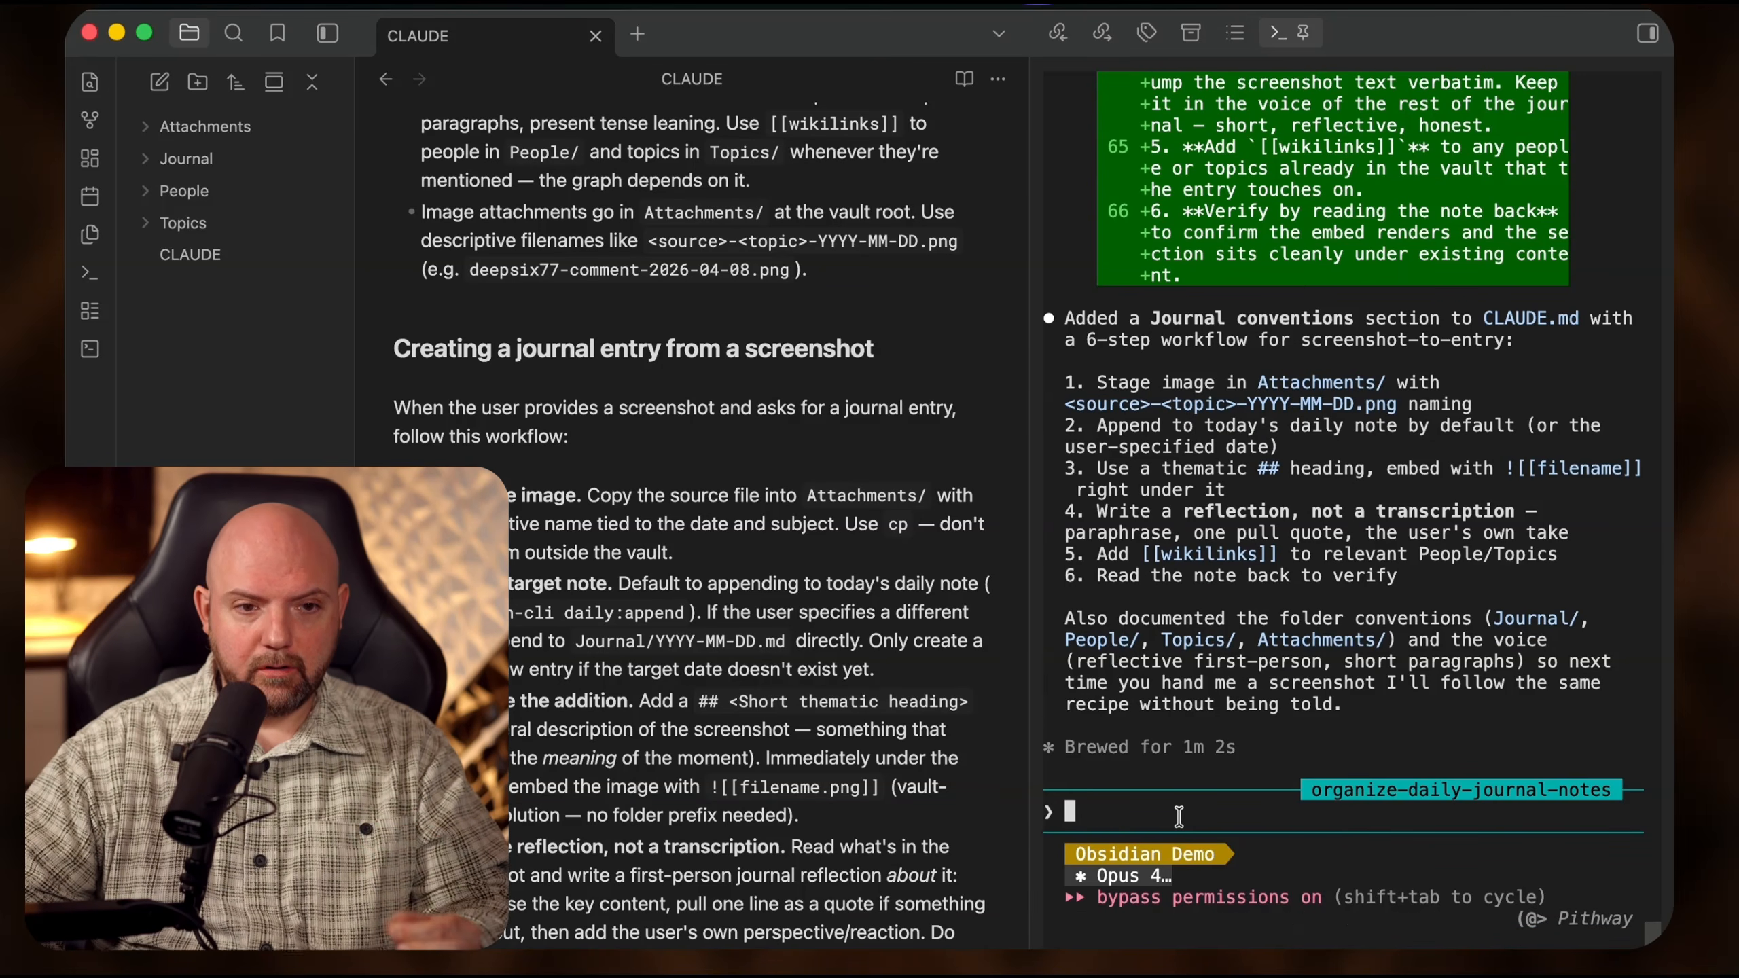
{"action": "key", "text": "super+Tab"}
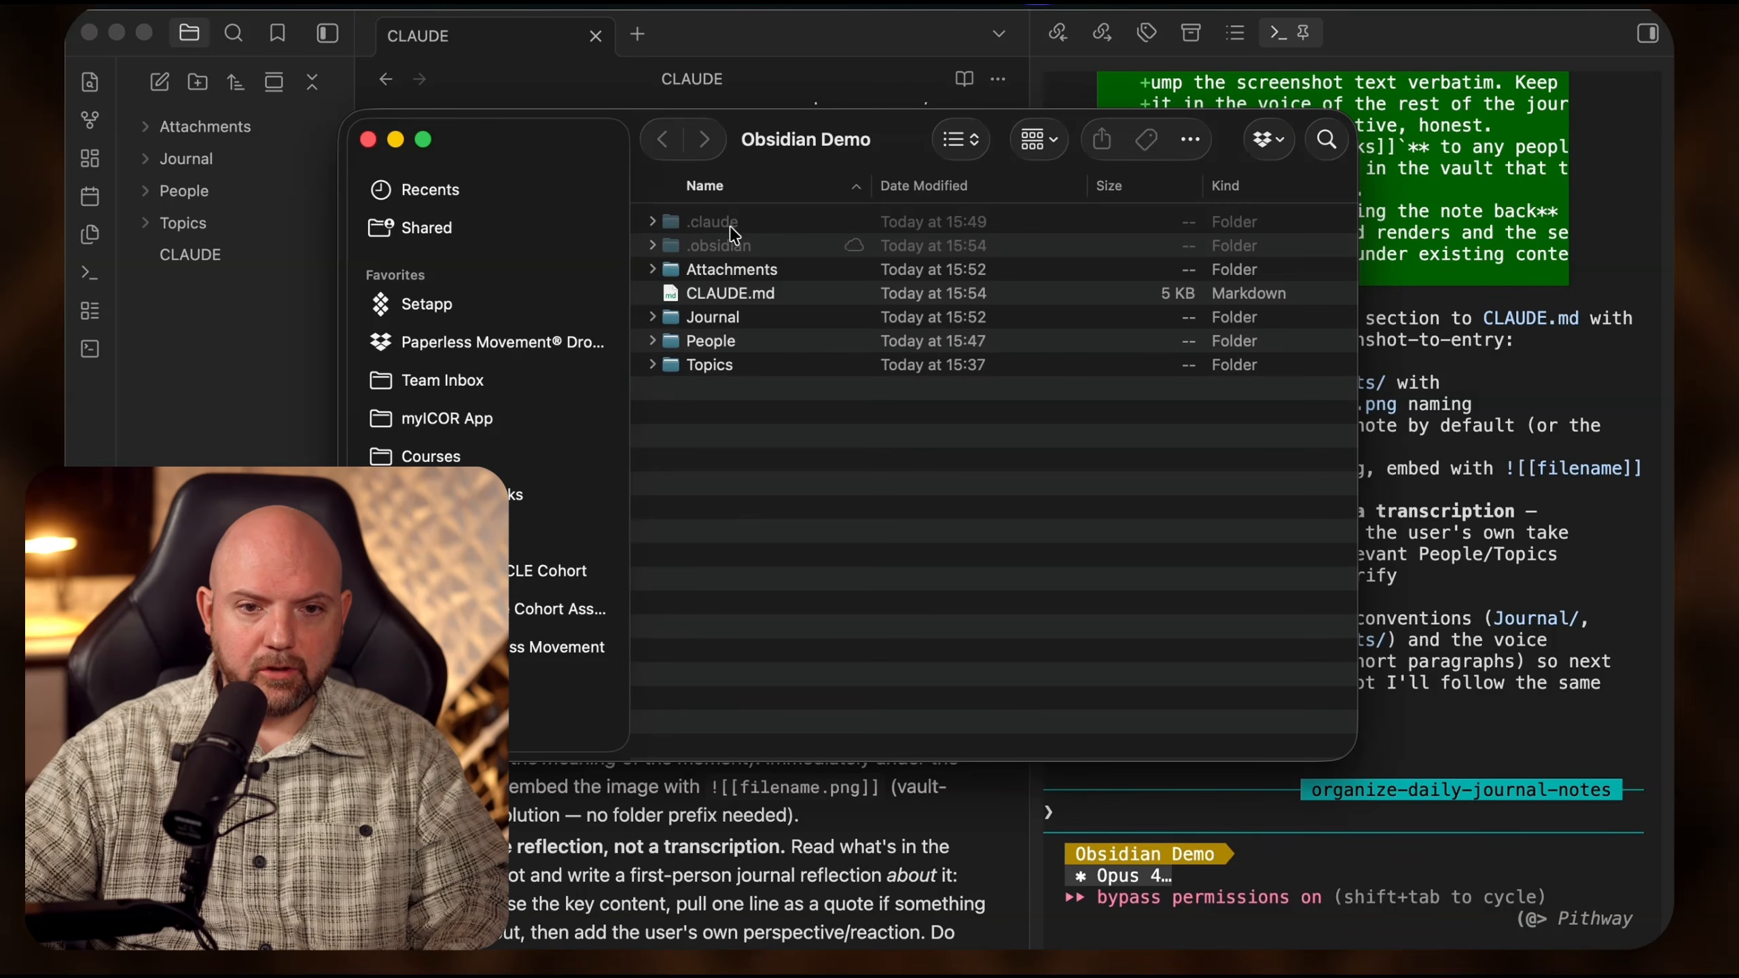
{"action": "left_click", "coordinate": [653, 221]}
{"action": "left_click", "coordinate": [759, 254]}
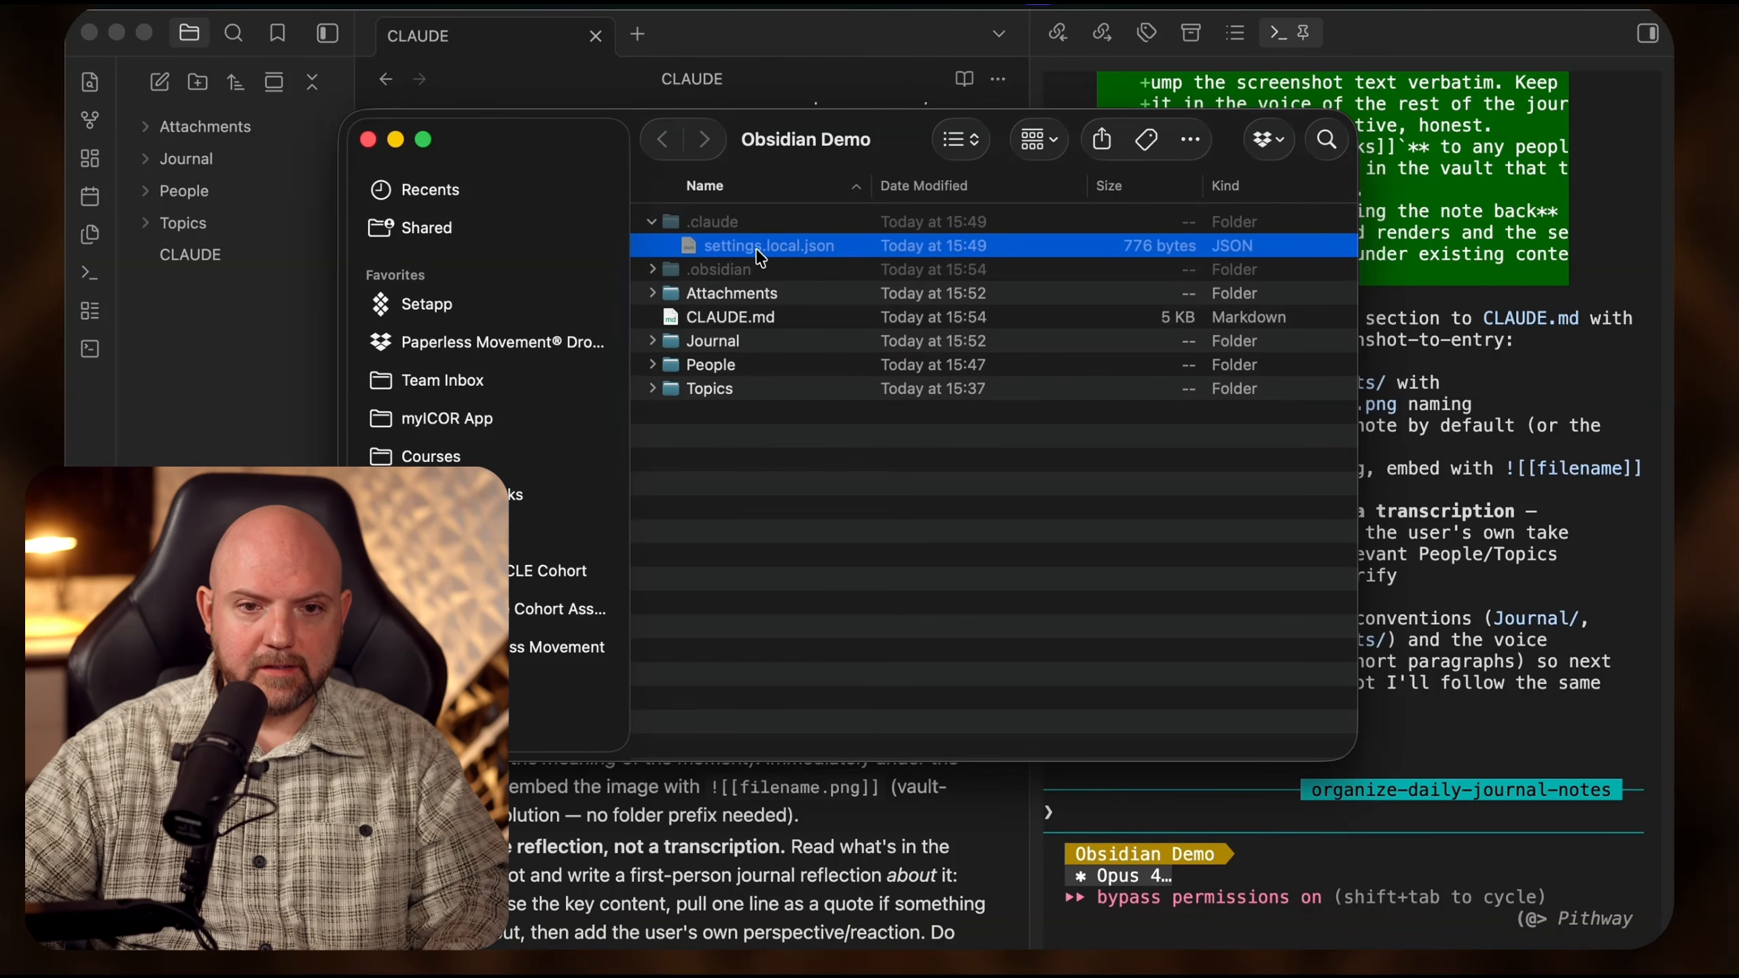
{"action": "key", "text": "super+Tab"}
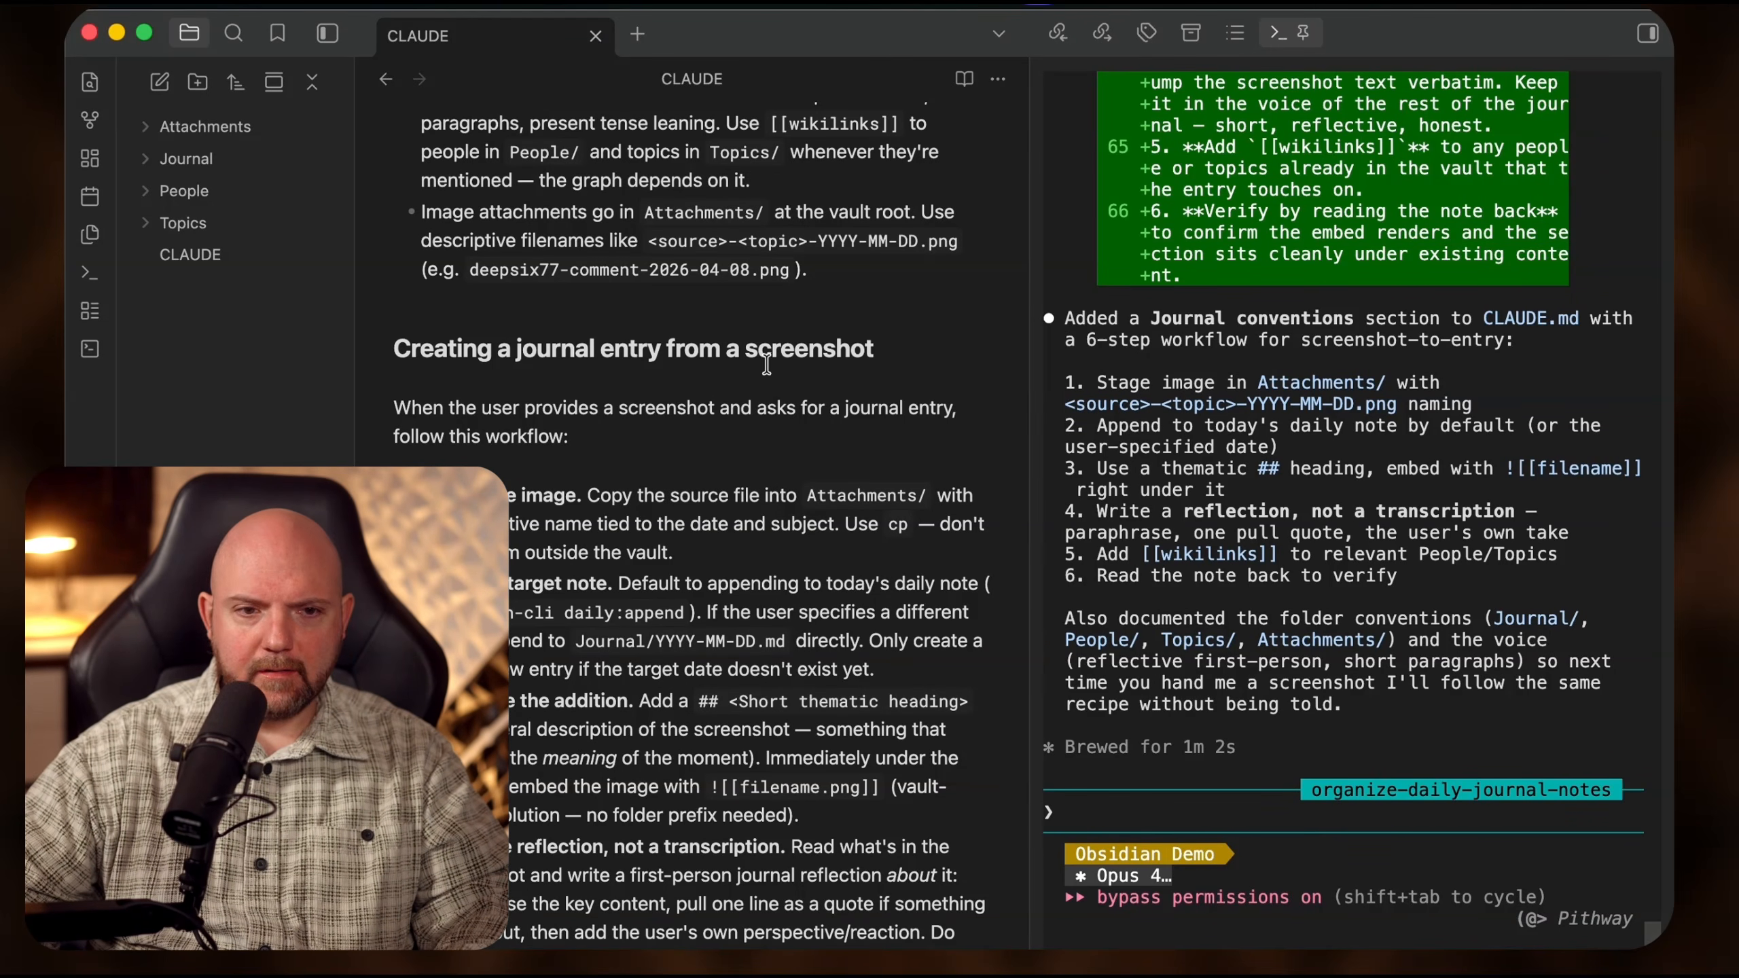
- Review the CLAUDE note from its opening guidance for Claude Code
{"action": "left_click", "coordinate": [1326, 578]}
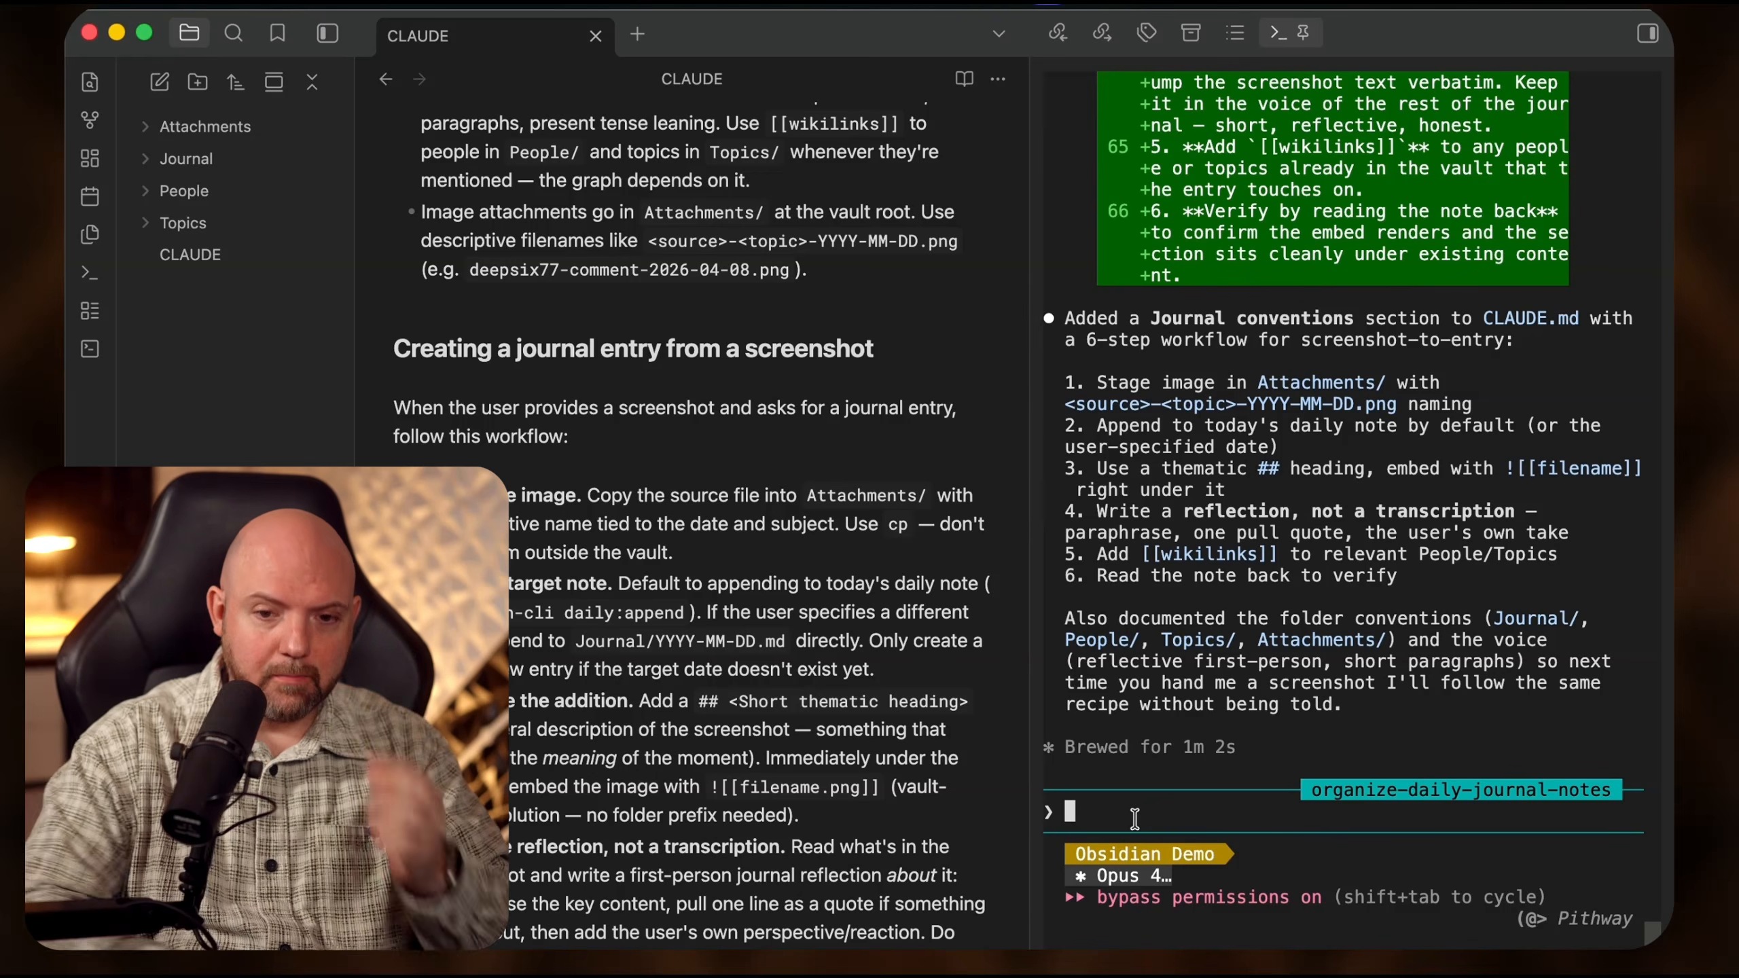
{"action": "left_click", "coordinate": [275, 257]}
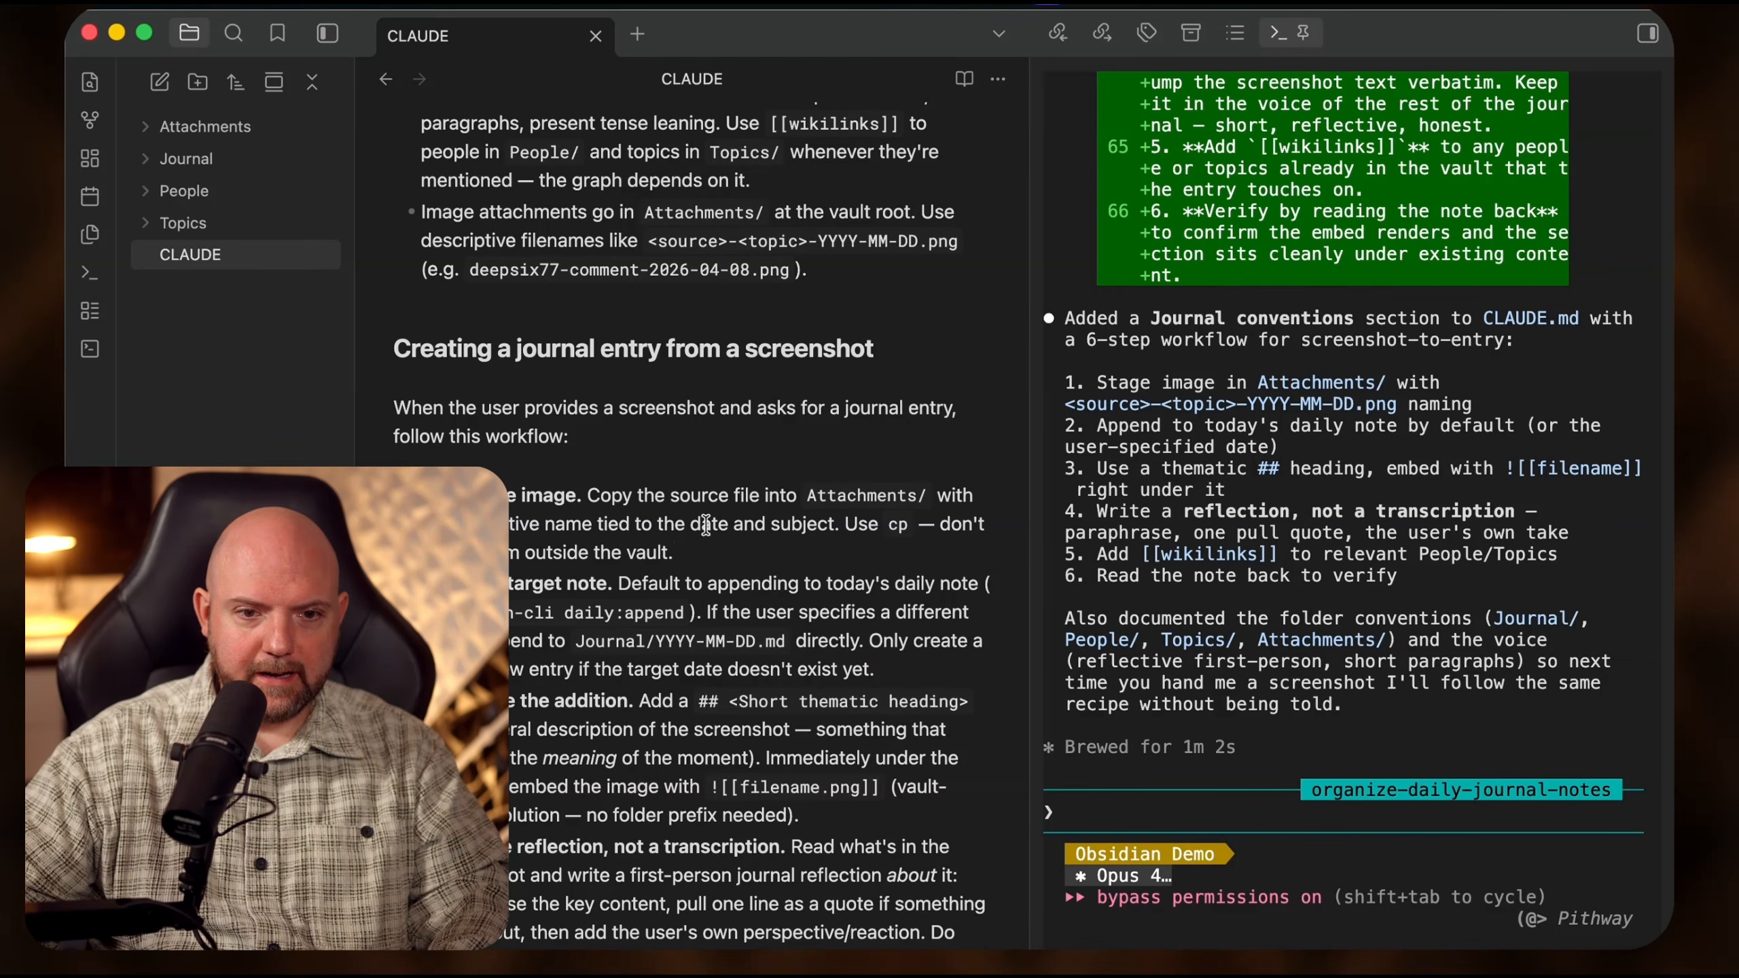
{"action": "scroll", "coordinate": [705, 525], "scroll_direction": "up", "scroll_amount": 20}
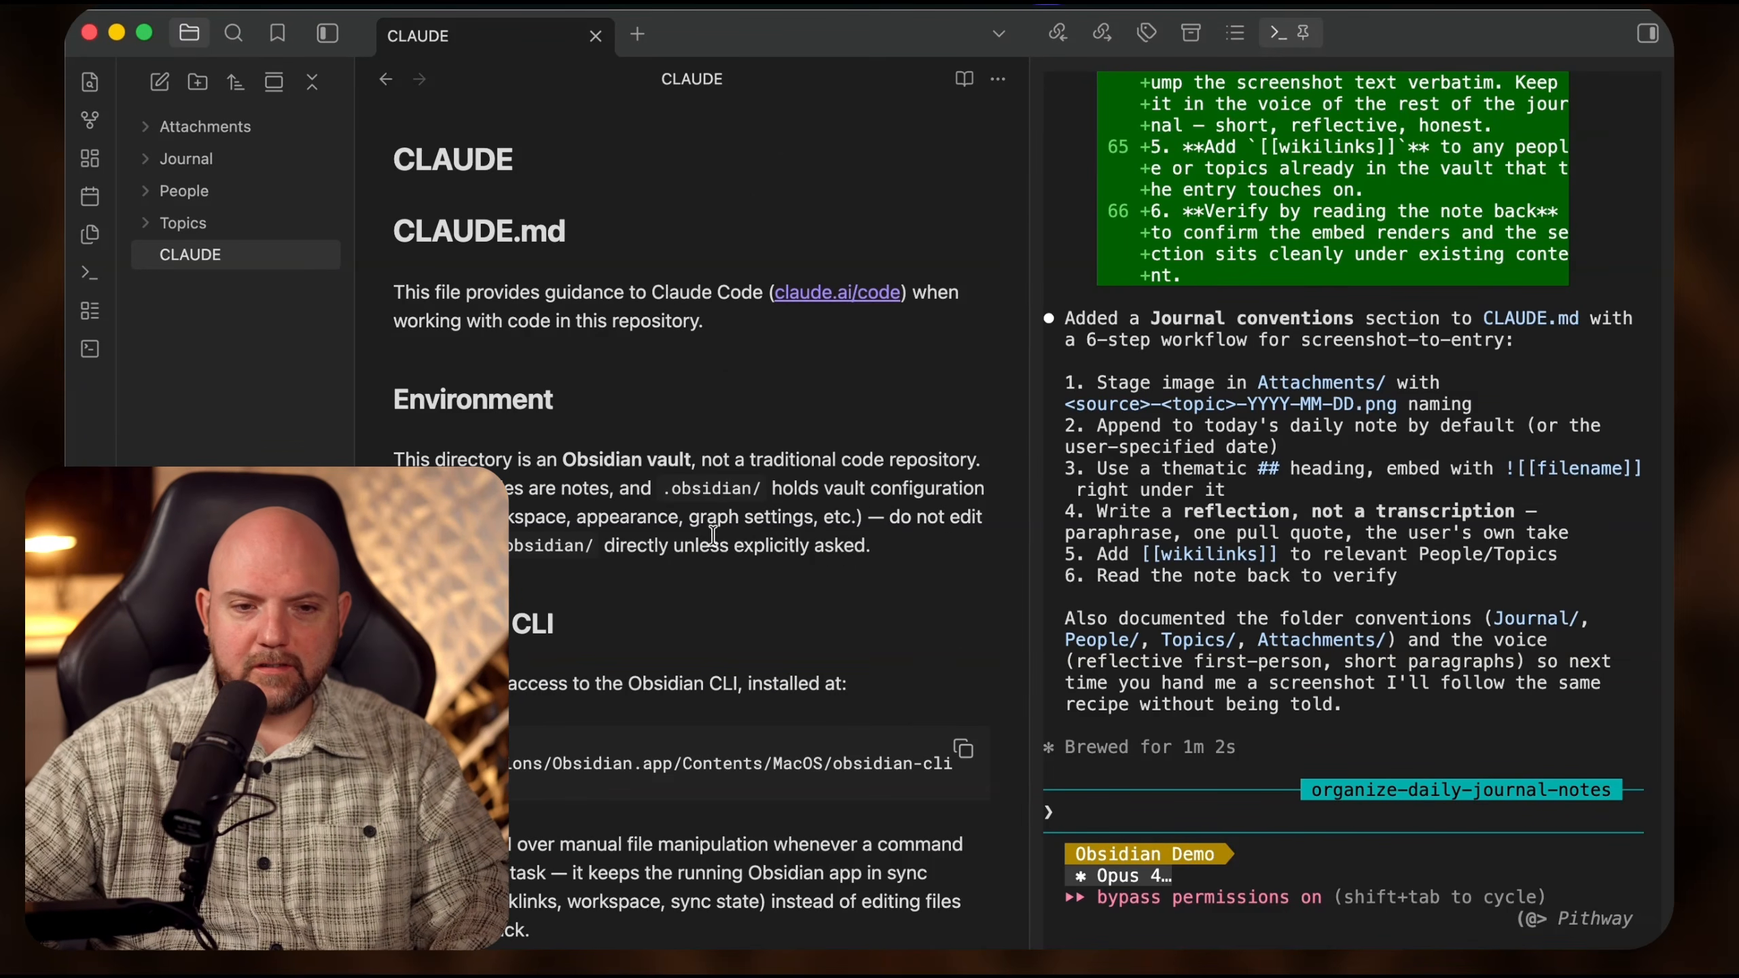
- Copy the earlier prompt "please create a journal entry out of this screenshot" from the Claude Code conversation
{"action": "scroll", "coordinate": [1041, 445], "scroll_direction": "up", "scroll_amount": 15}
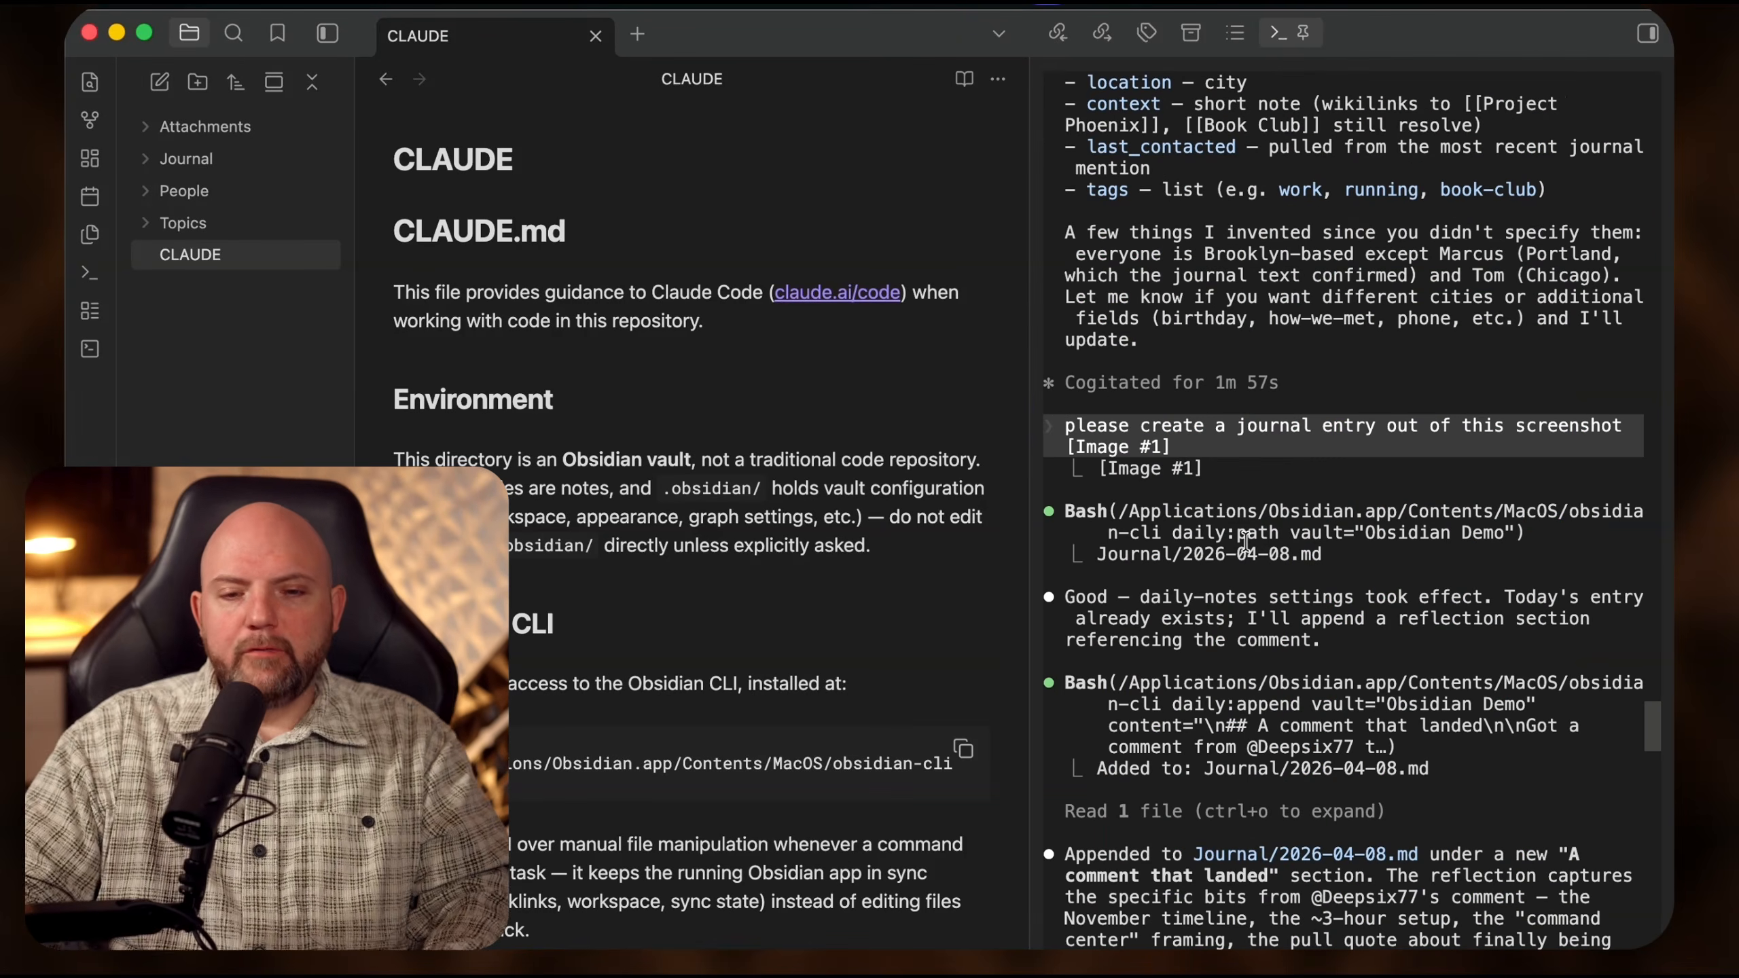
{"action": "left_click_drag", "start_coordinate": [1064, 426], "coordinate": [1615, 426]}
{"action": "scroll", "coordinate": [1497, 691], "scroll_direction": "down", "scroll_amount": 20}
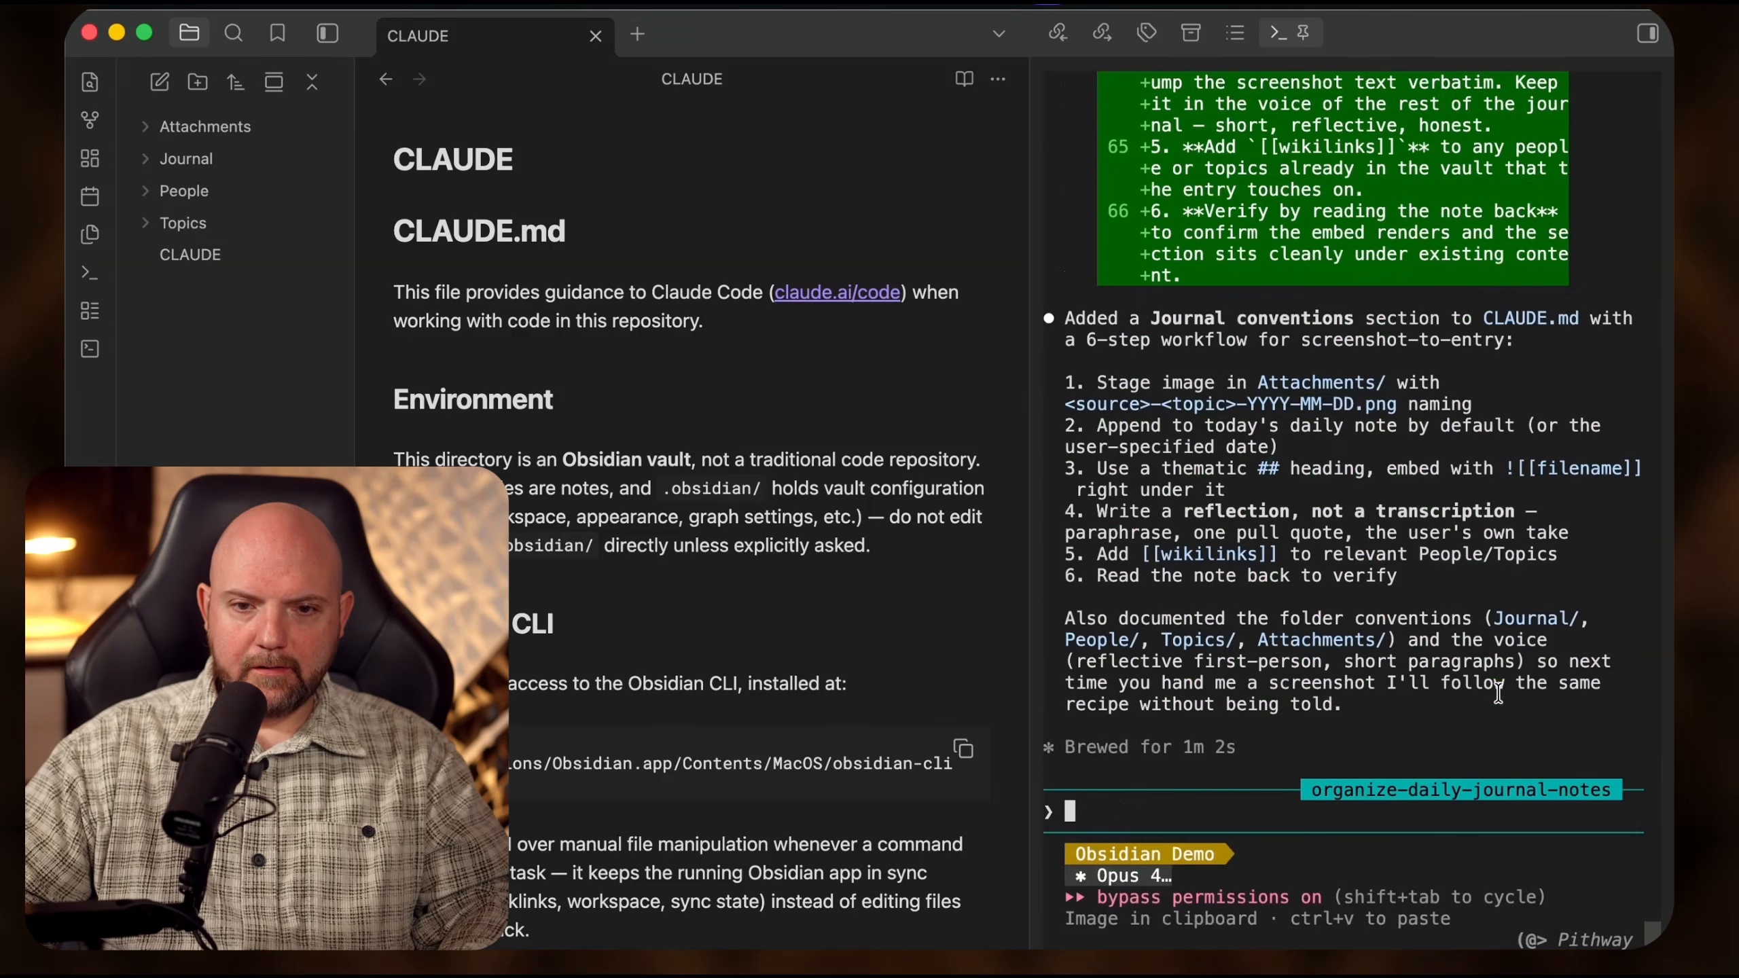
- Draft the request "Create a / command for me that I can use to trigger this in the future", named /journal-entry with the copied prompt
{"action": "type", "text": "Create a "}
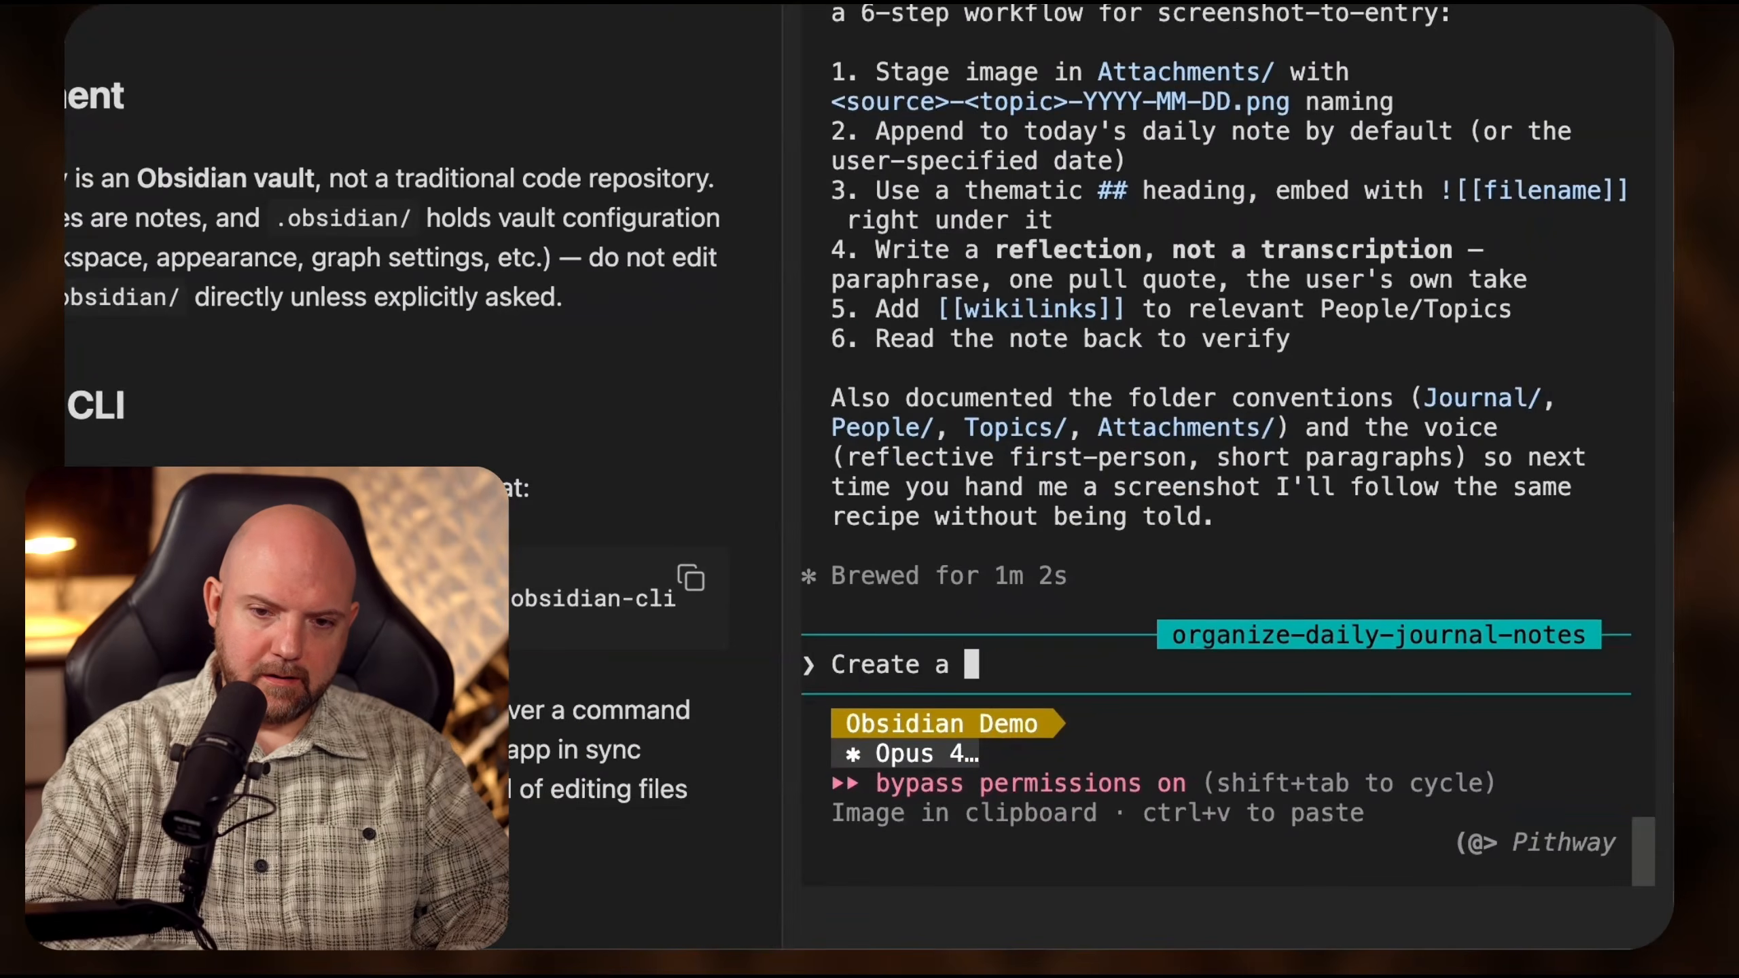
{"action": "type", "text": "/ command for me that I ca"}
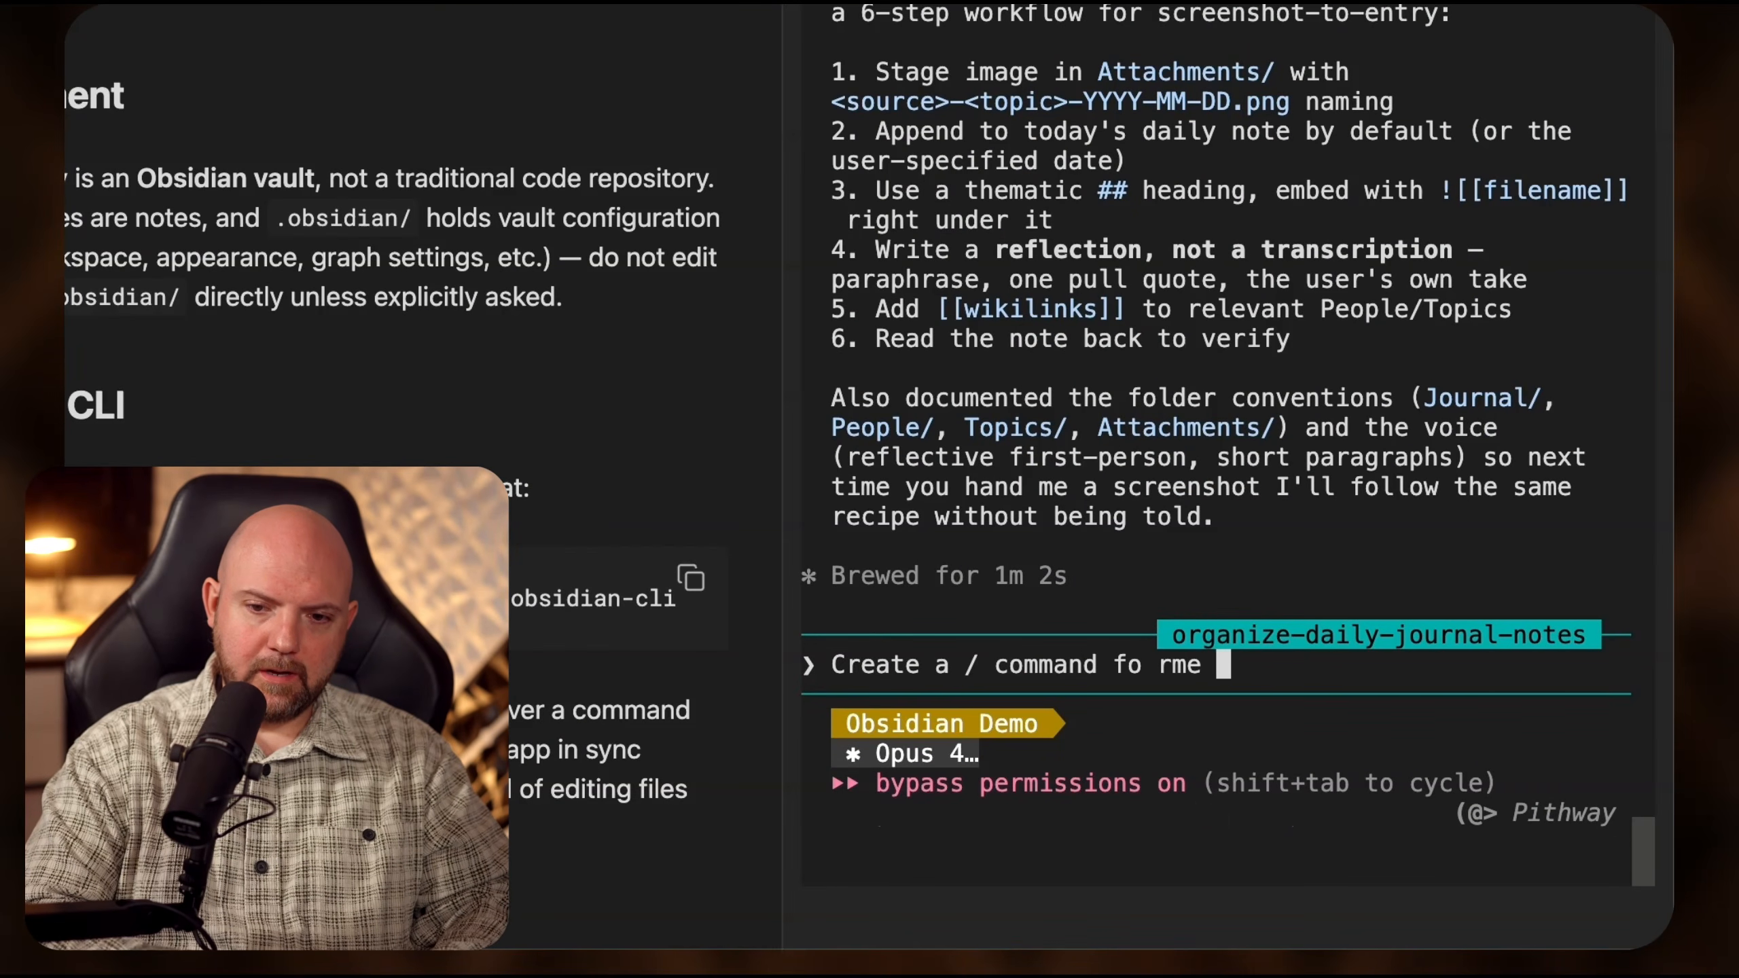
{"action": "type", "text": "n use to "}
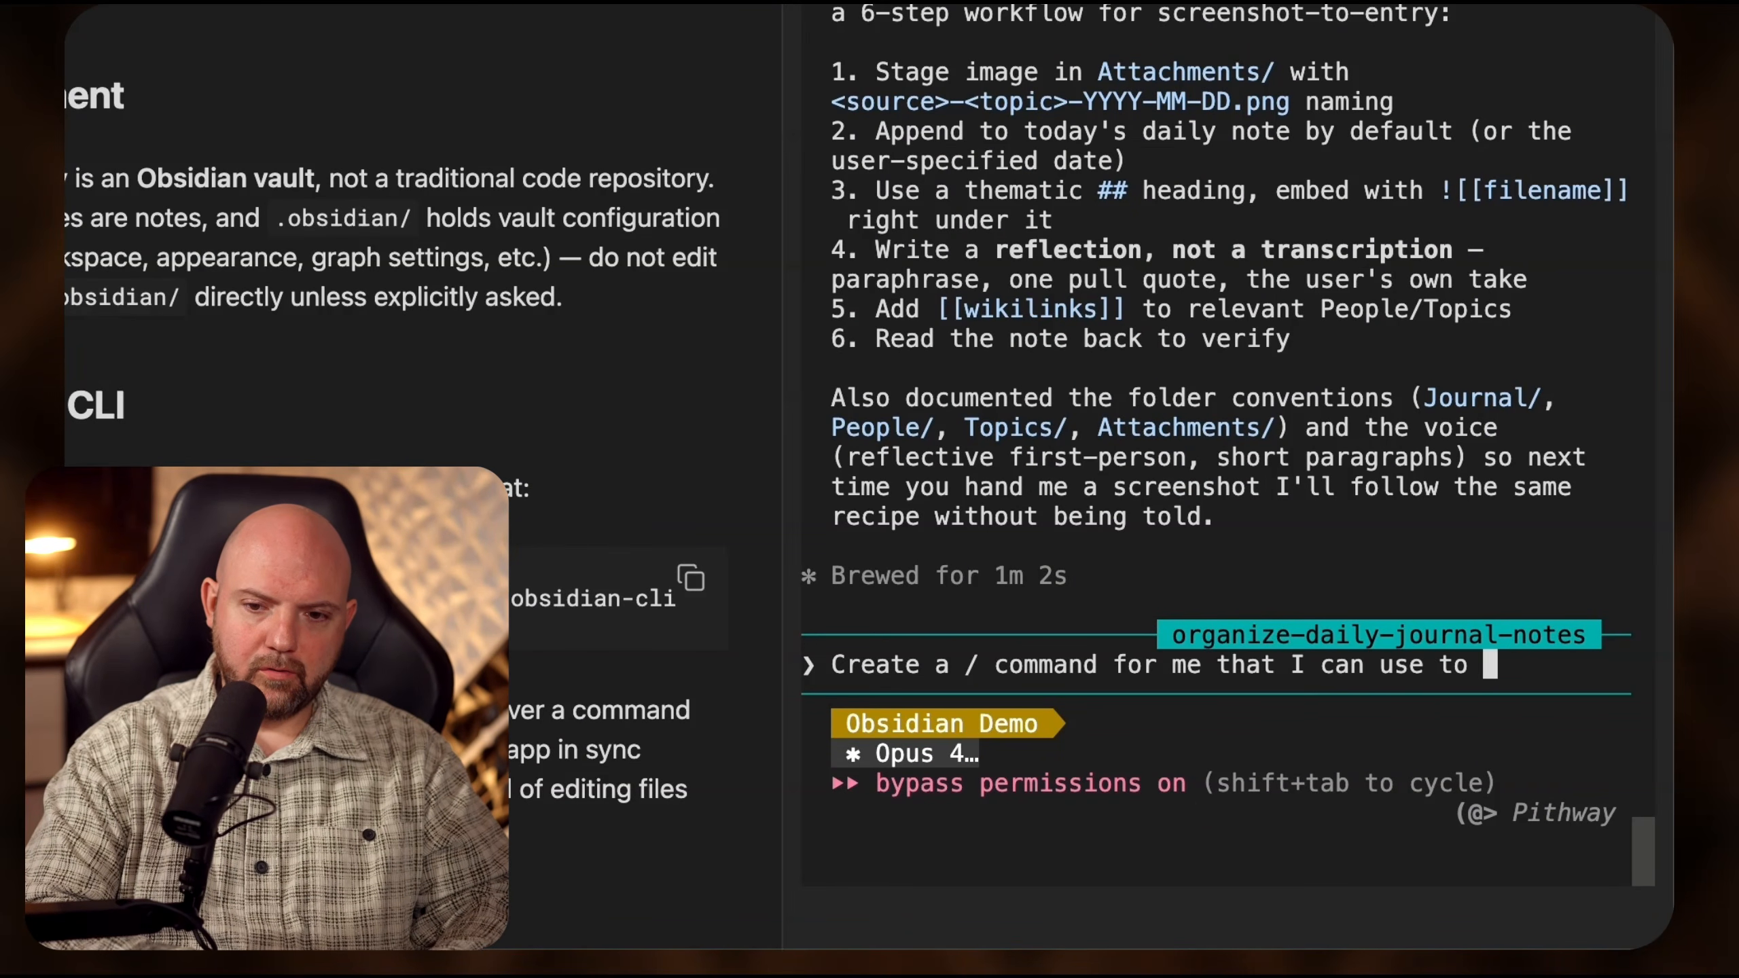
{"action": "type", "text": "trigger this in the f"}
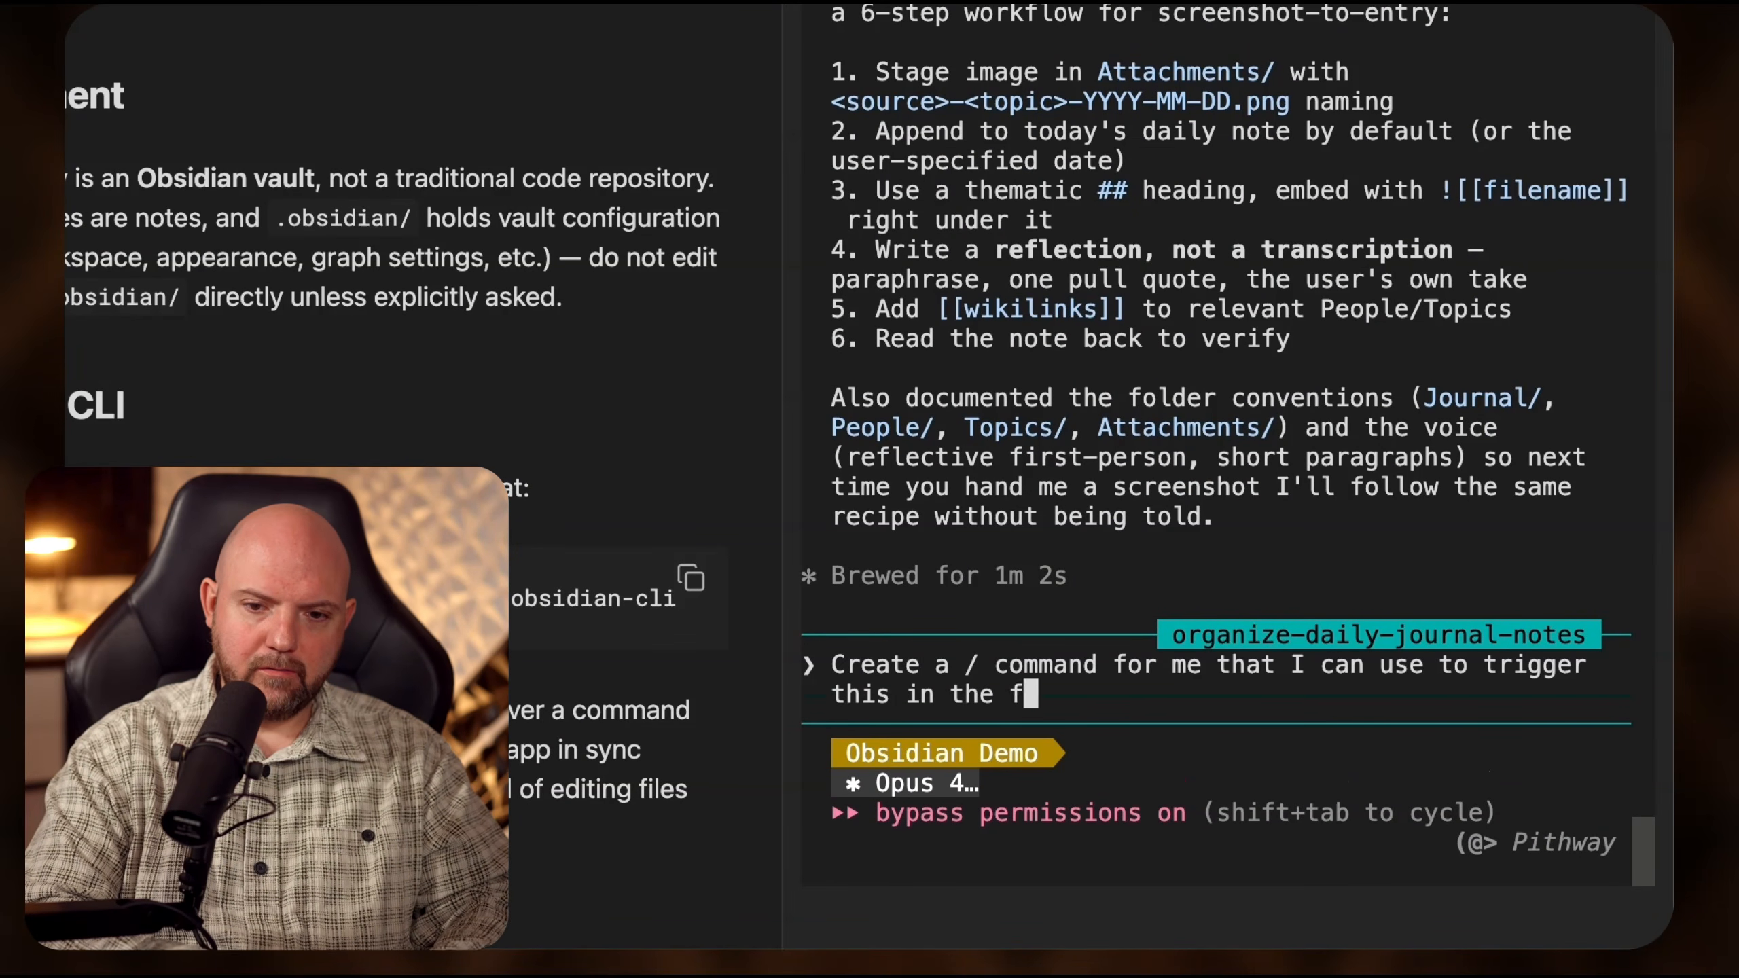
{"action": "type", "text": "uture. name it /journal"}
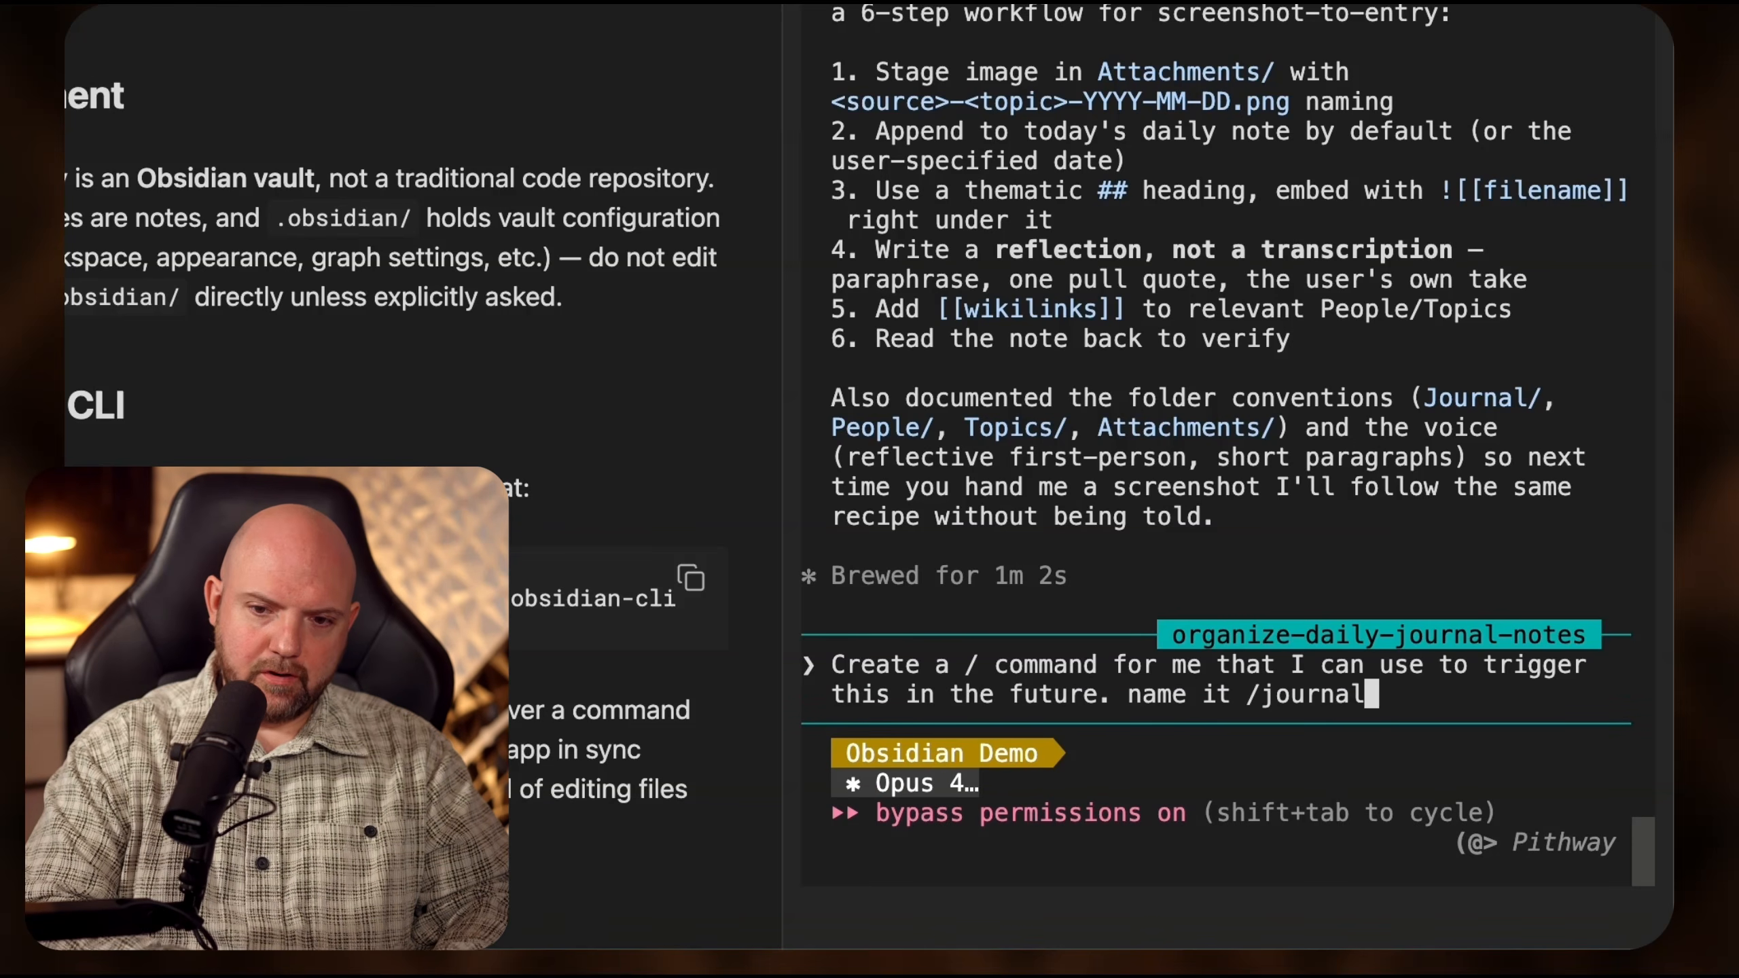
{"action": "type", "text": "-entry with this p"}
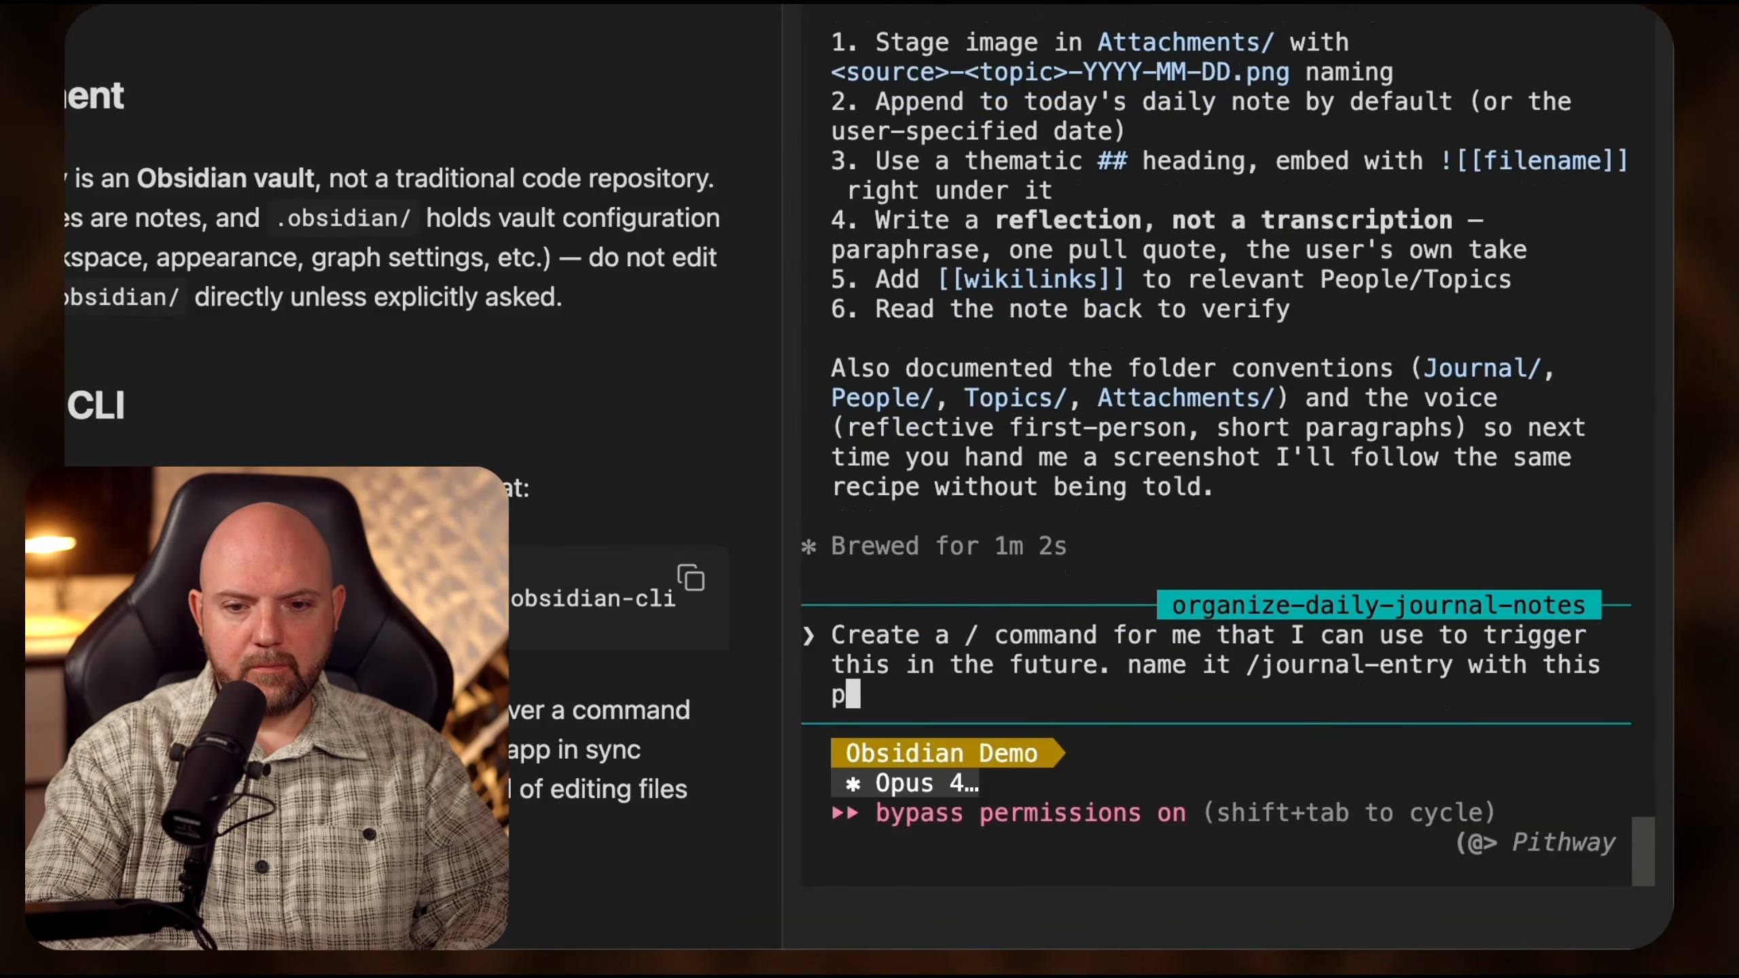
{"action": "type", "text": "rompt: please create a journal entry out of this screenshot"}
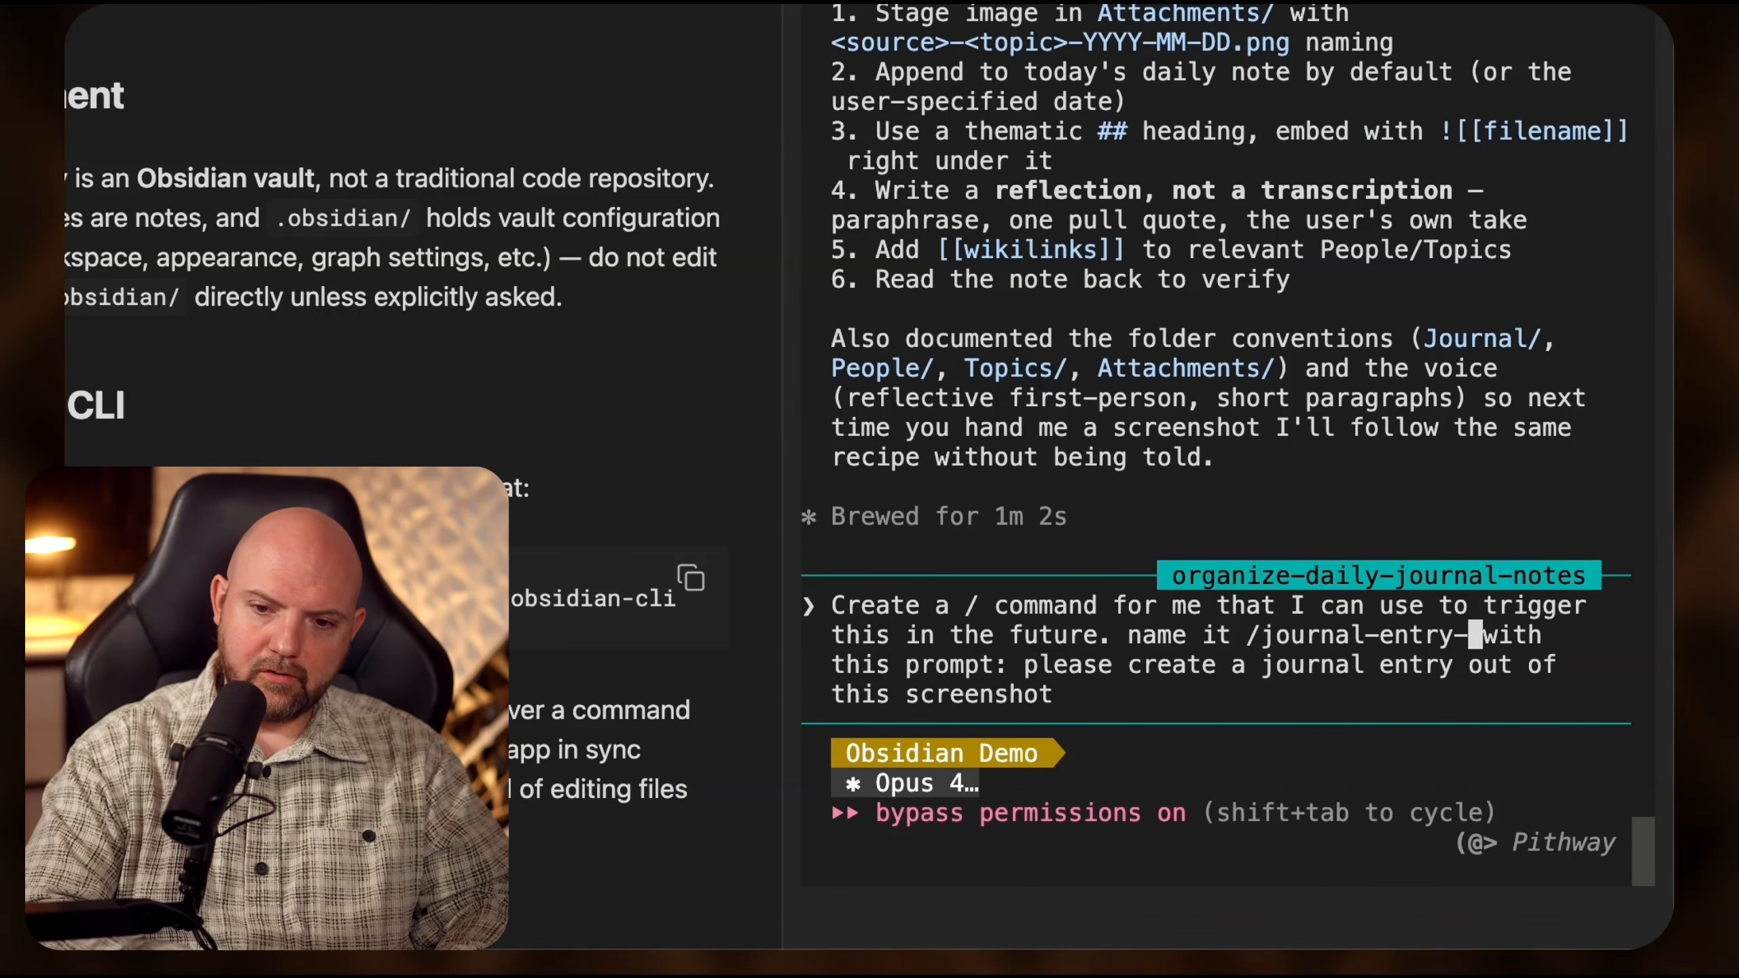
- Change the requested command name in the drafted prompt to /journal-image-entry
{"action": "key", "text": "BackSpace"}
{"action": "key", "text": "BackSpace"}
{"action": "key", "text": "BackSpace"}
{"action": "key", "text": "BackSpace"}
{"action": "key", "text": "BackSpace"}
{"action": "type", "text": "image"}
{"action": "type", "text": "-entry"}
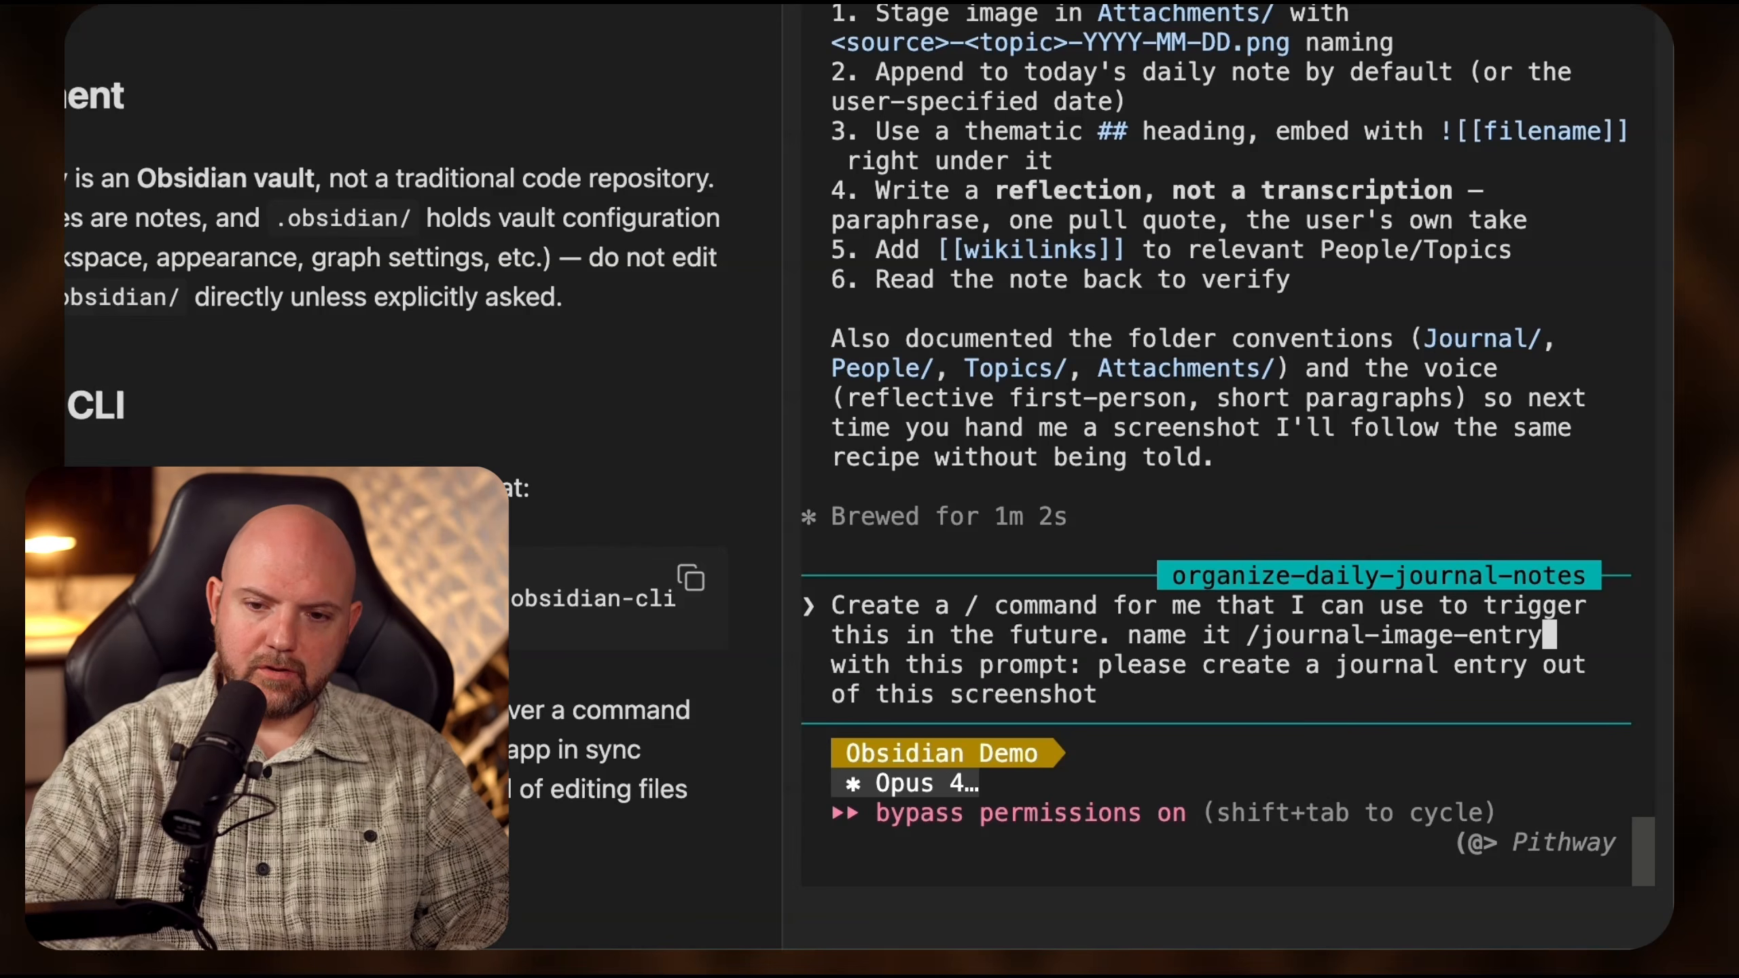
- Enclose "please create a journal entry out of this screenshot" in single quotes and send the request to Claude Code
{"action": "key", "text": "Down"}
{"action": "key", "text": "Down"}
{"action": "key", "text": "Up"}
{"action": "type", "text": "'"}
{"action": "key", "text": "Down"}
{"action": "type", "text": "'"}
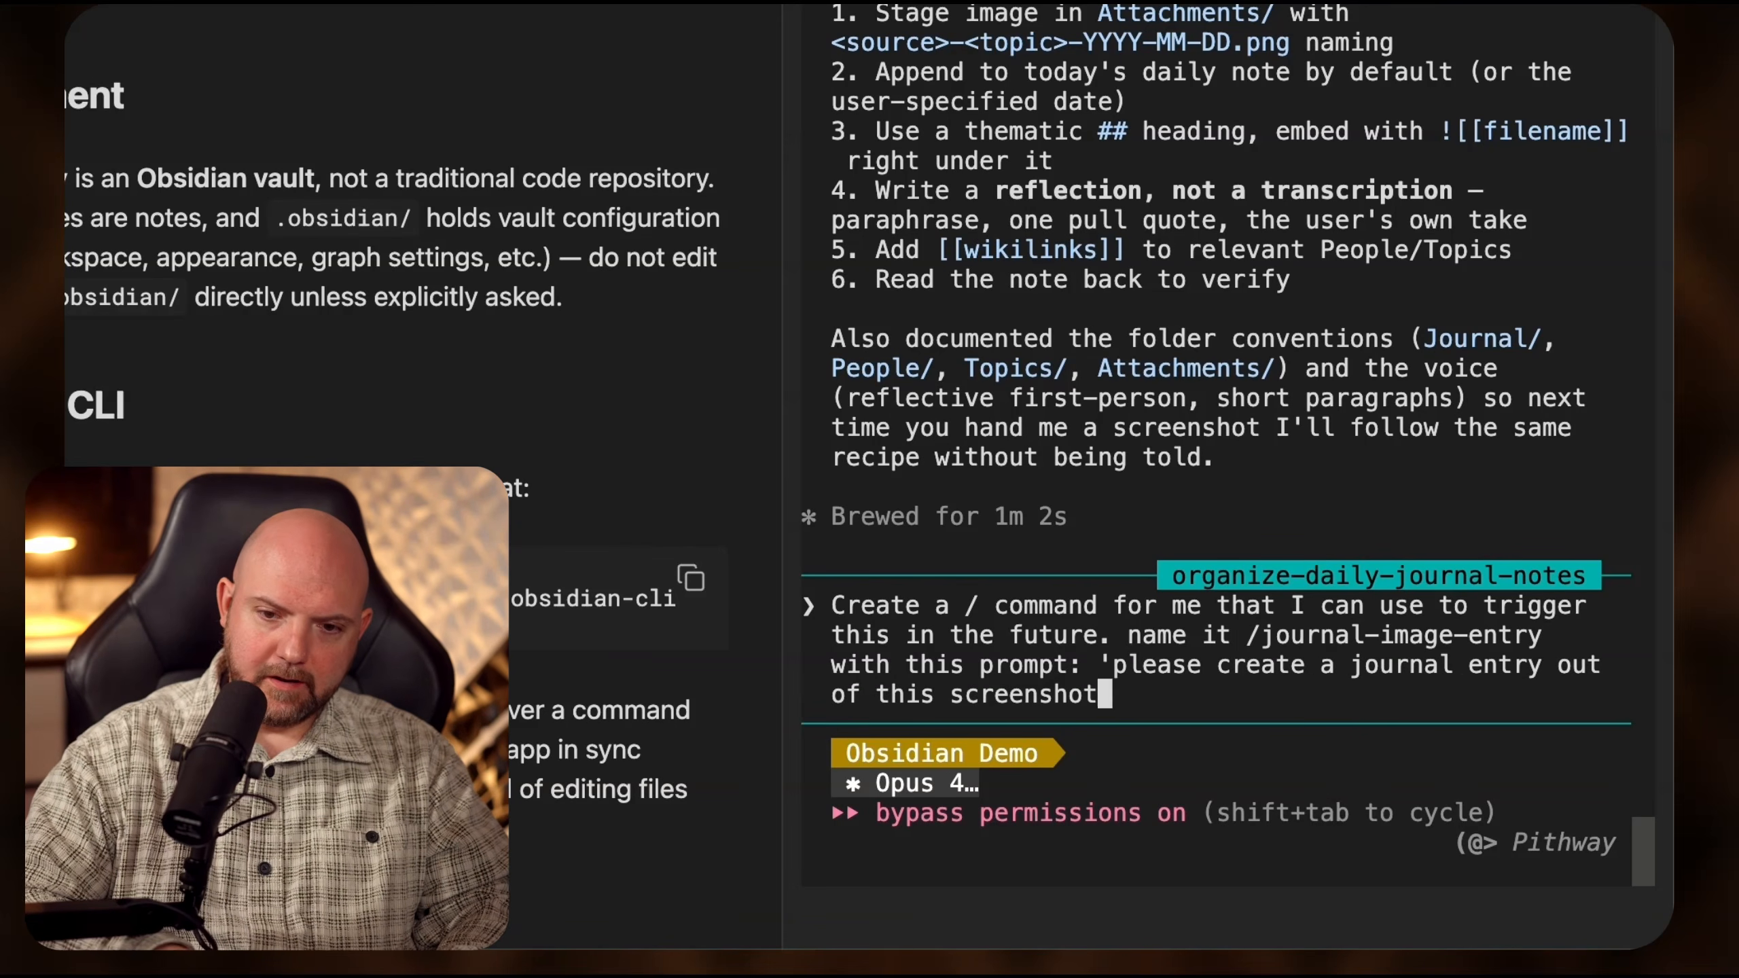
{"action": "key", "text": "Return"}
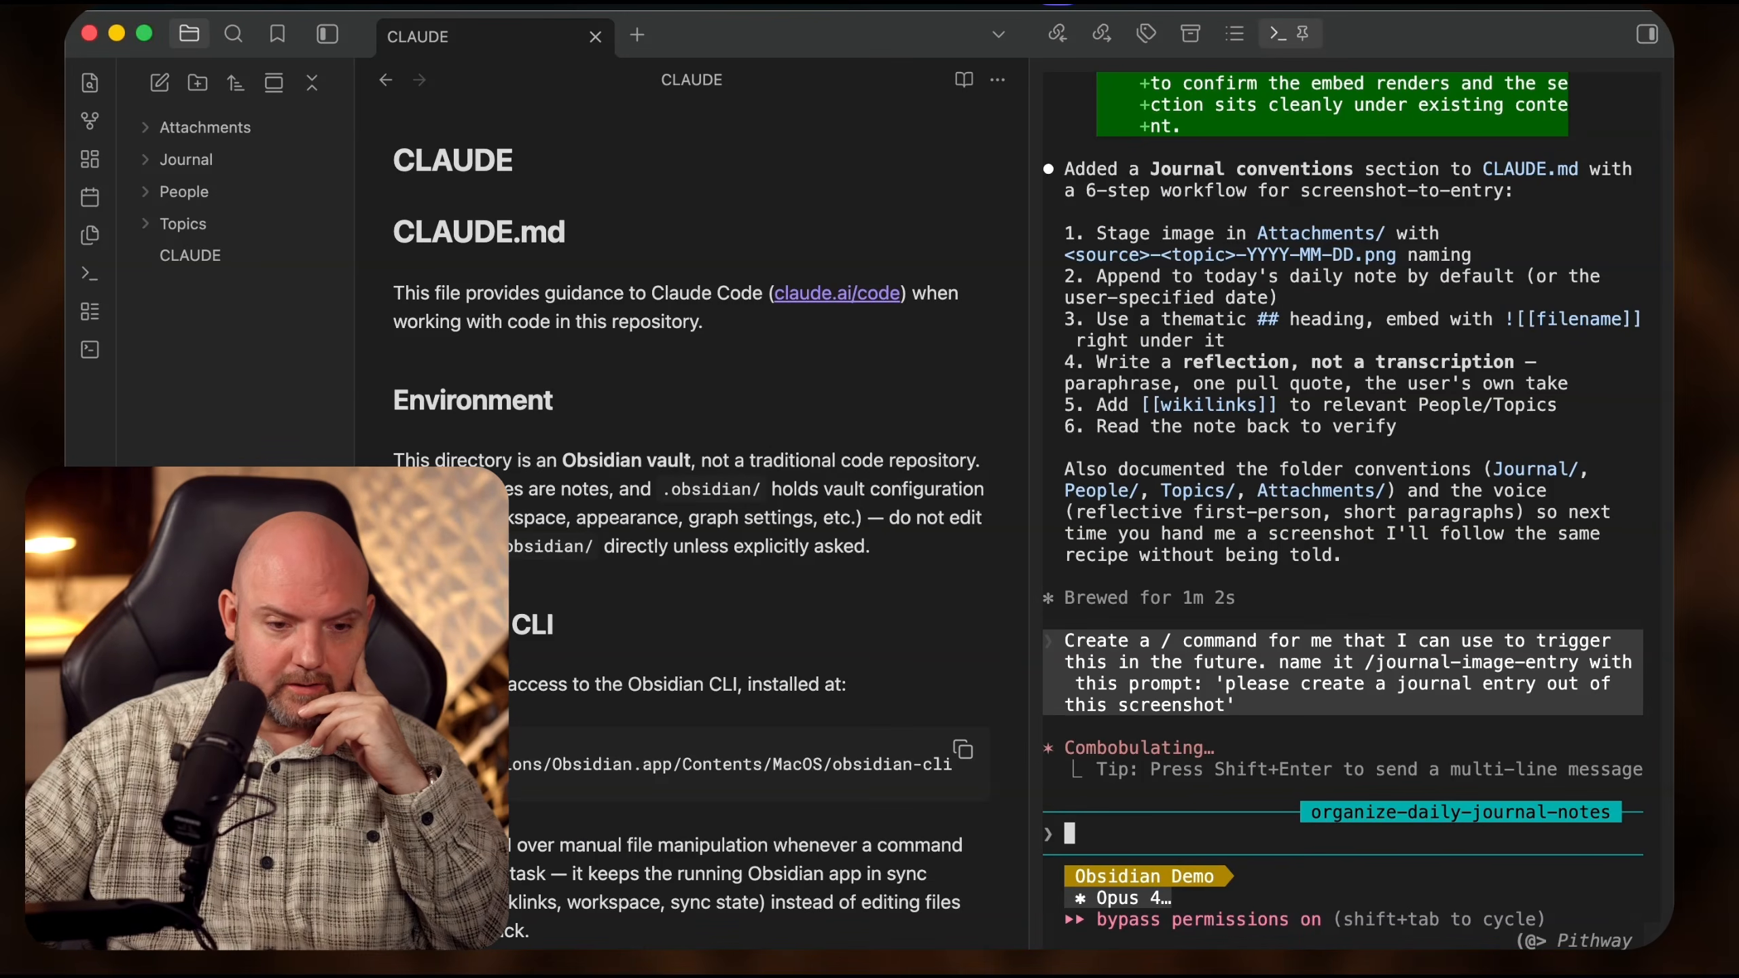
- Move the Obsidian Demo Finder window clear of the Claude Code conversation and allow Claude to create the .claude/commands folder
{"action": "key", "text": "super+Tab"}
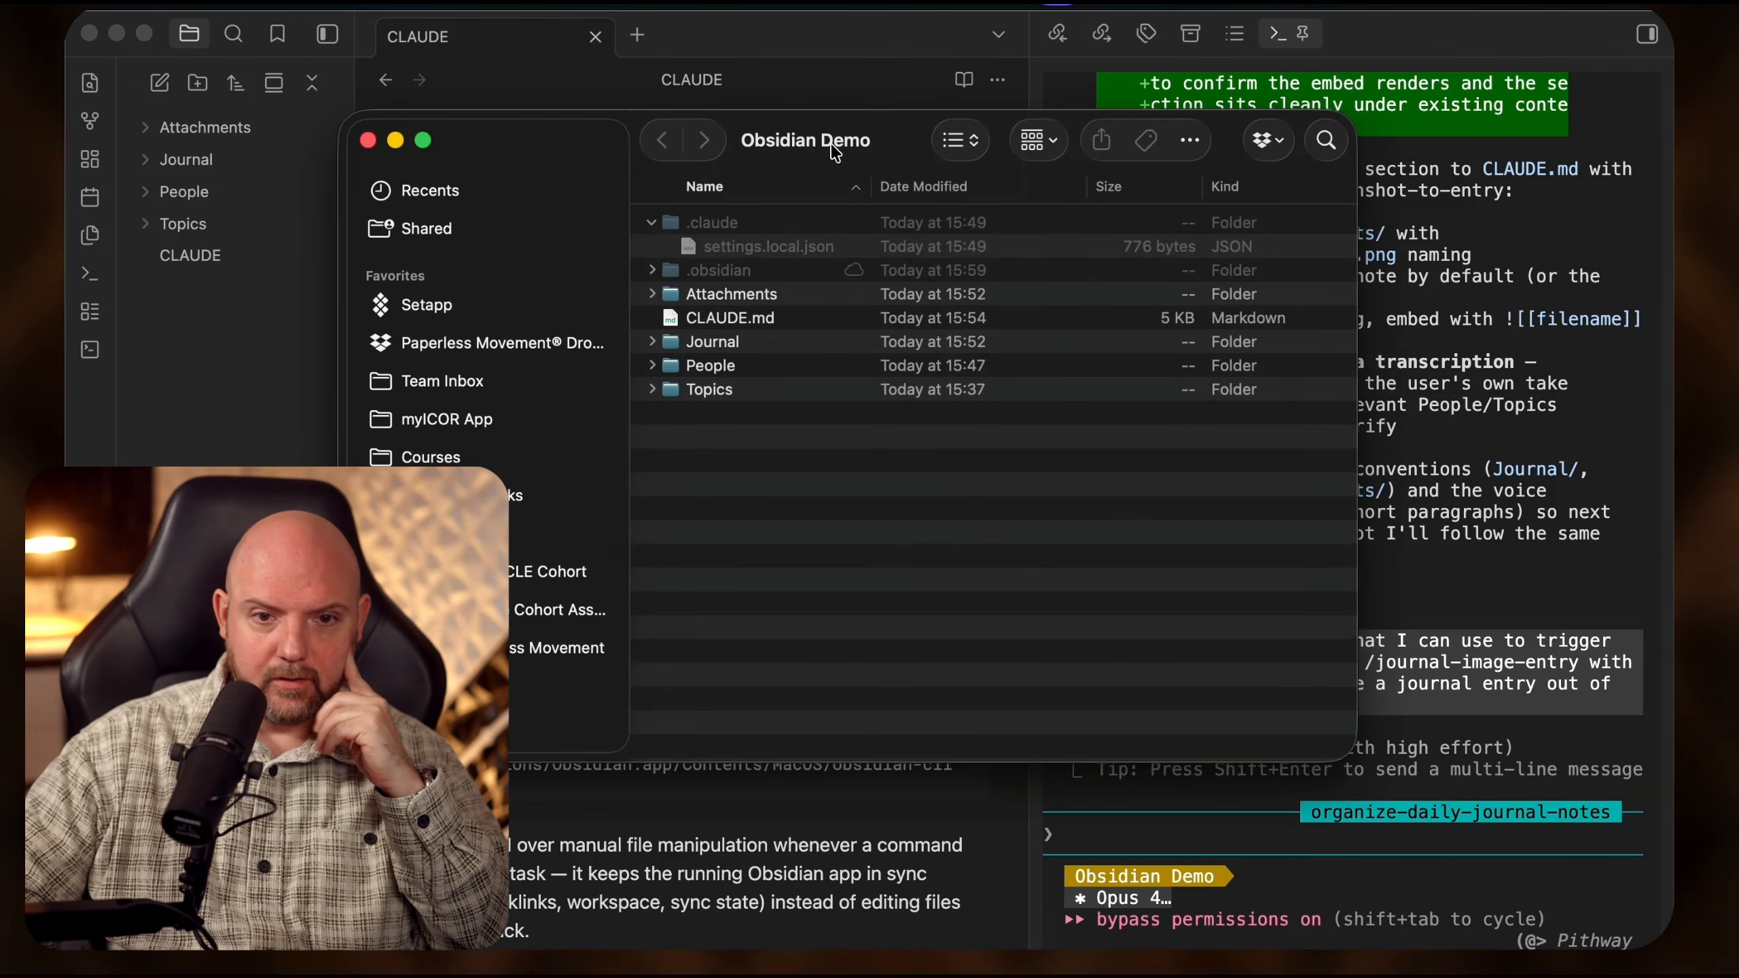
{"action": "left_click_drag", "start_coordinate": [837, 153], "coordinate": [784, 230]}
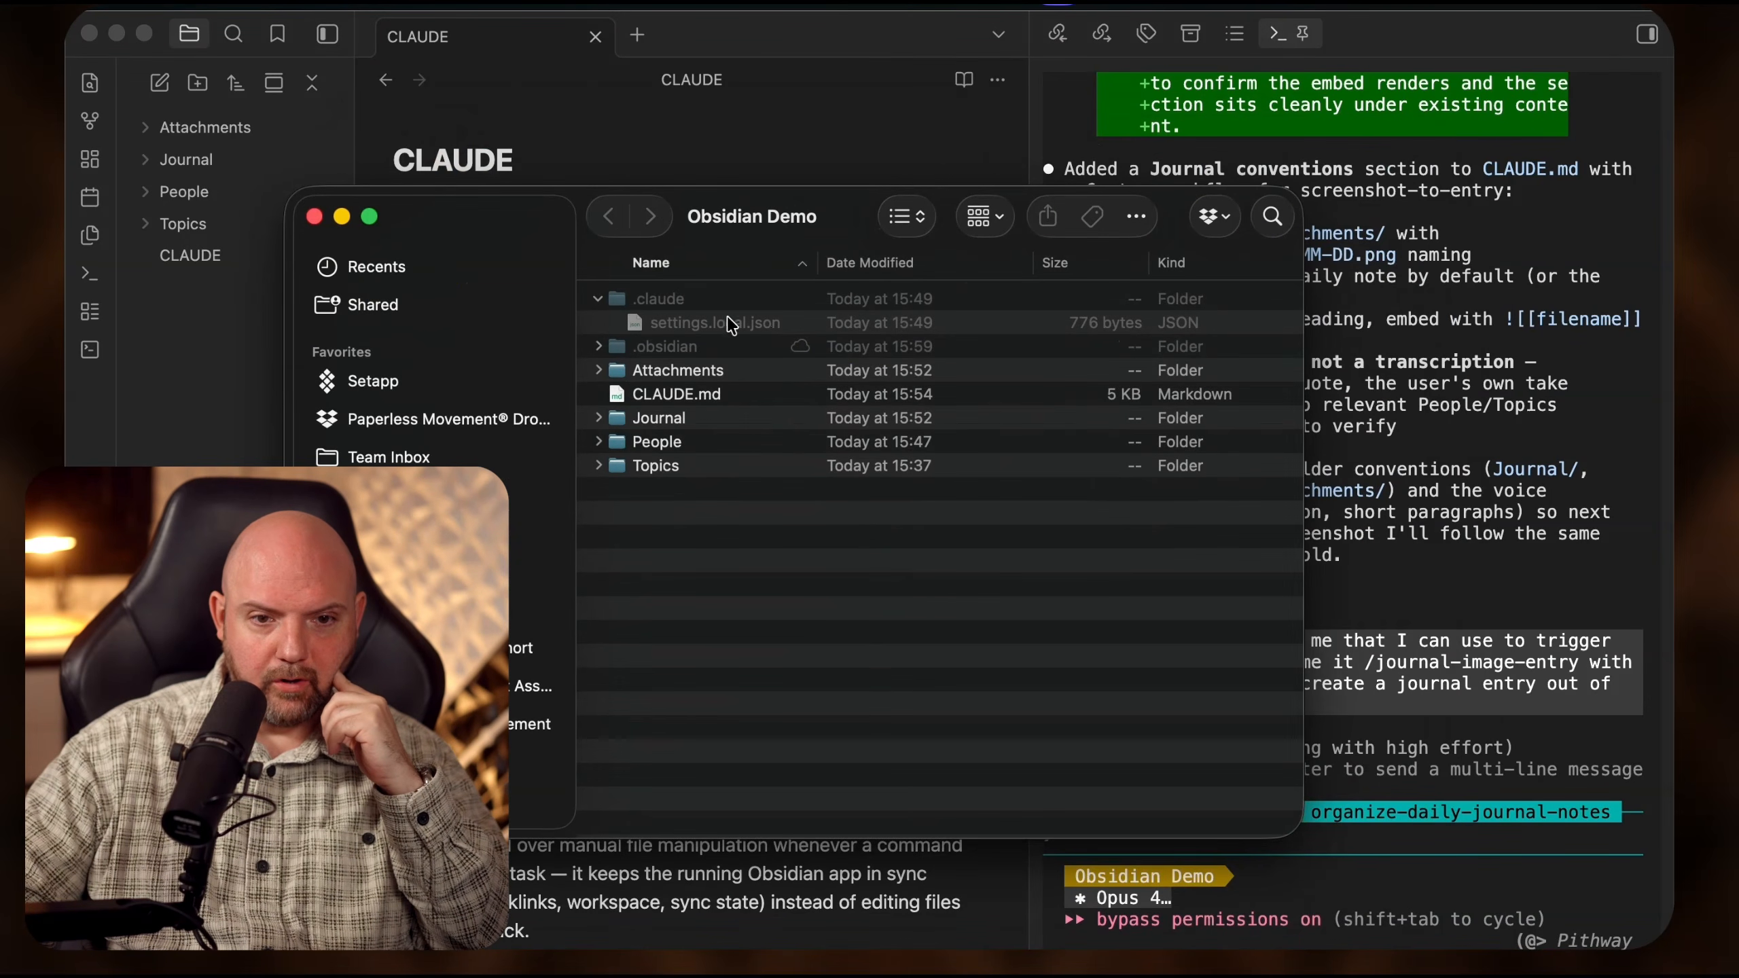
{"action": "left_click_drag", "start_coordinate": [779, 211], "coordinate": [551, 282]}
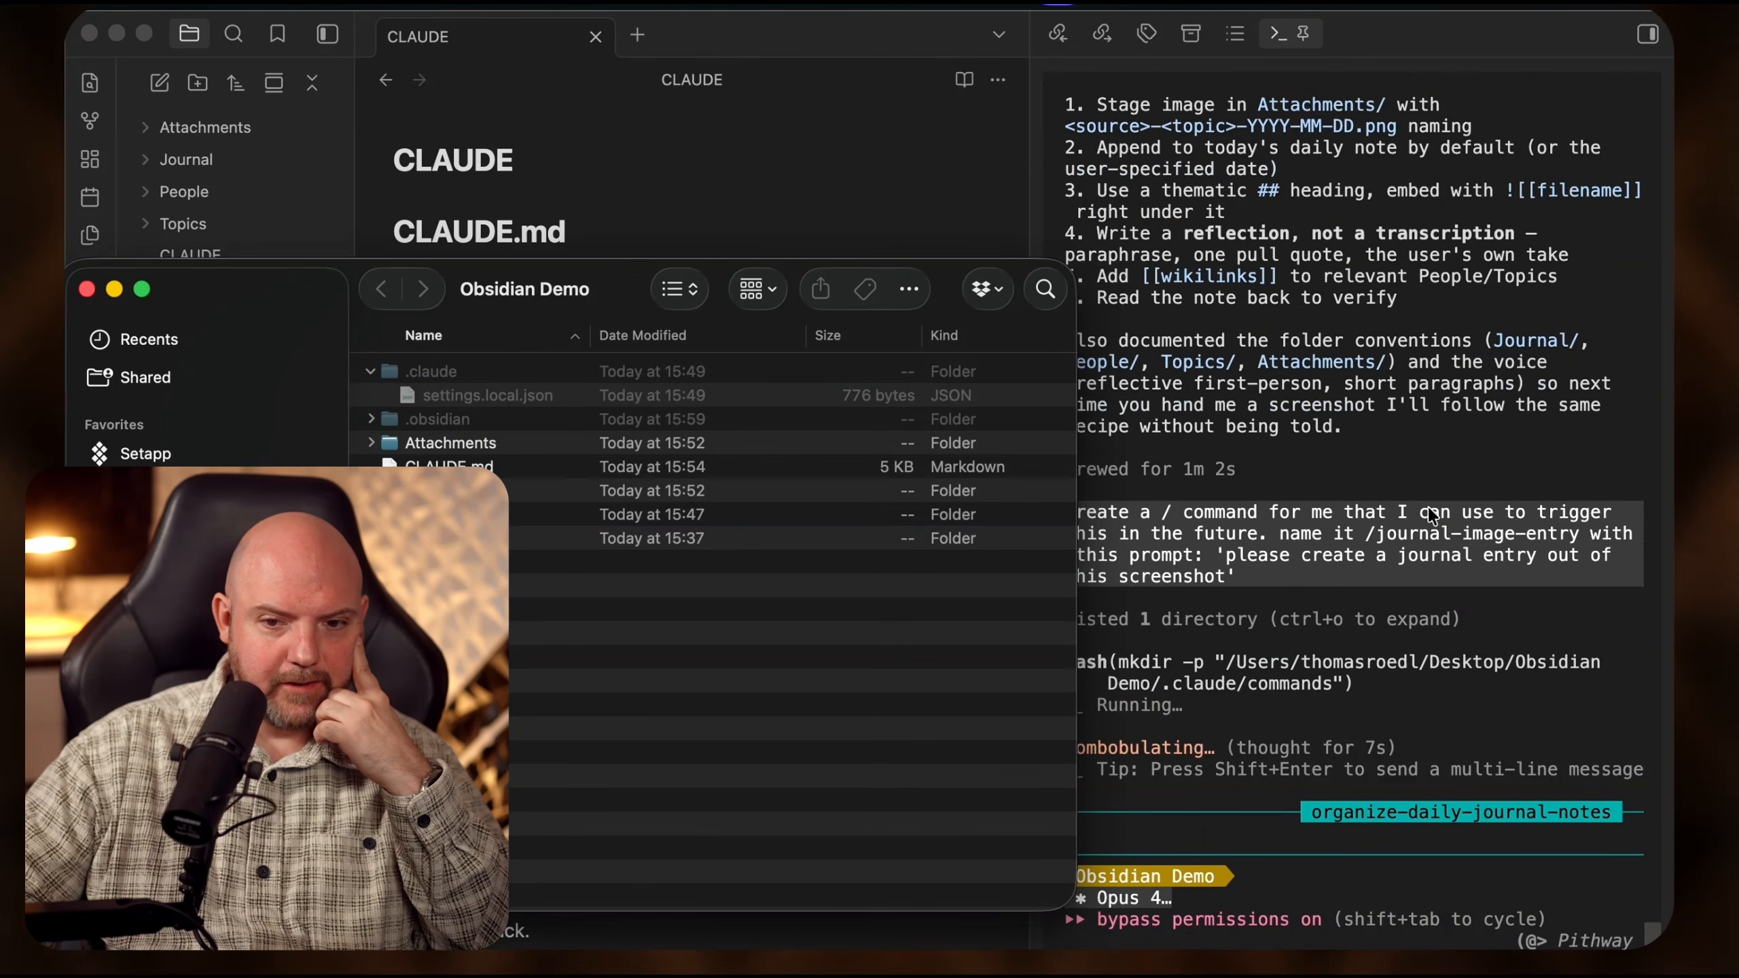
{"action": "left_click_drag", "start_coordinate": [541, 289], "coordinate": [0, 240]}
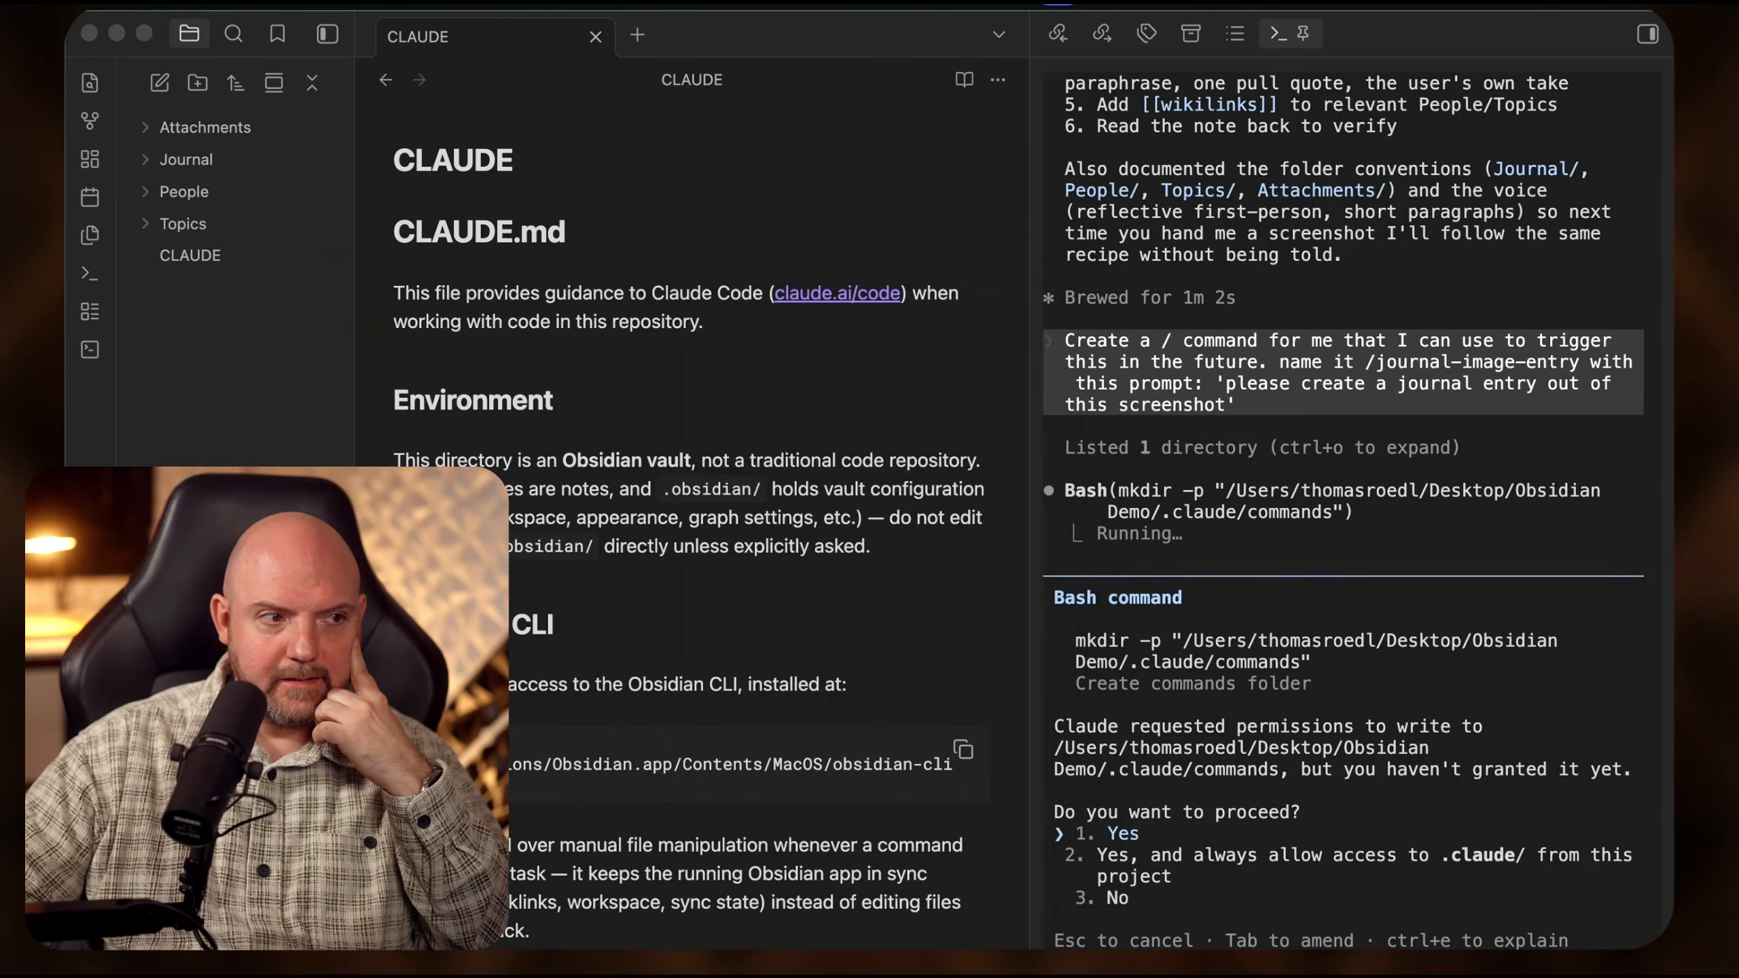
{"action": "left_click", "coordinate": [1342, 647]}
{"action": "key", "text": "Return"}
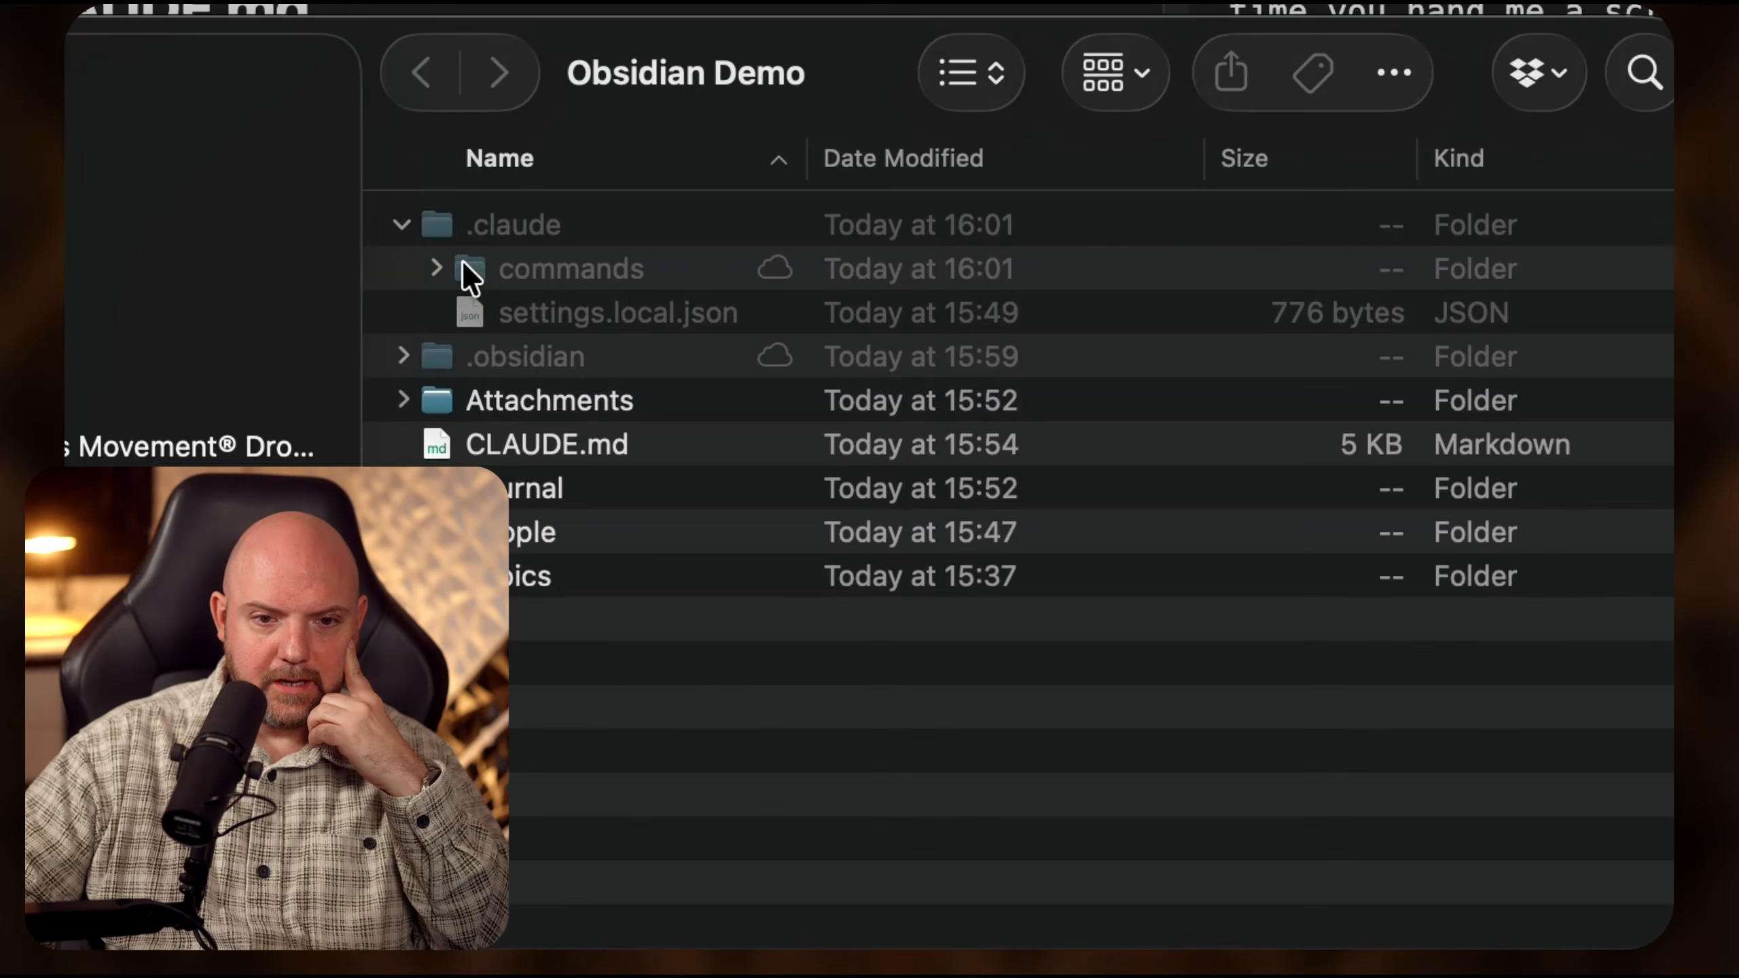
- Expand the commands folder in Finder and preview journal-image-entry.md to read its description, prompt and workflow instructions
{"action": "left_click", "coordinate": [438, 268]}
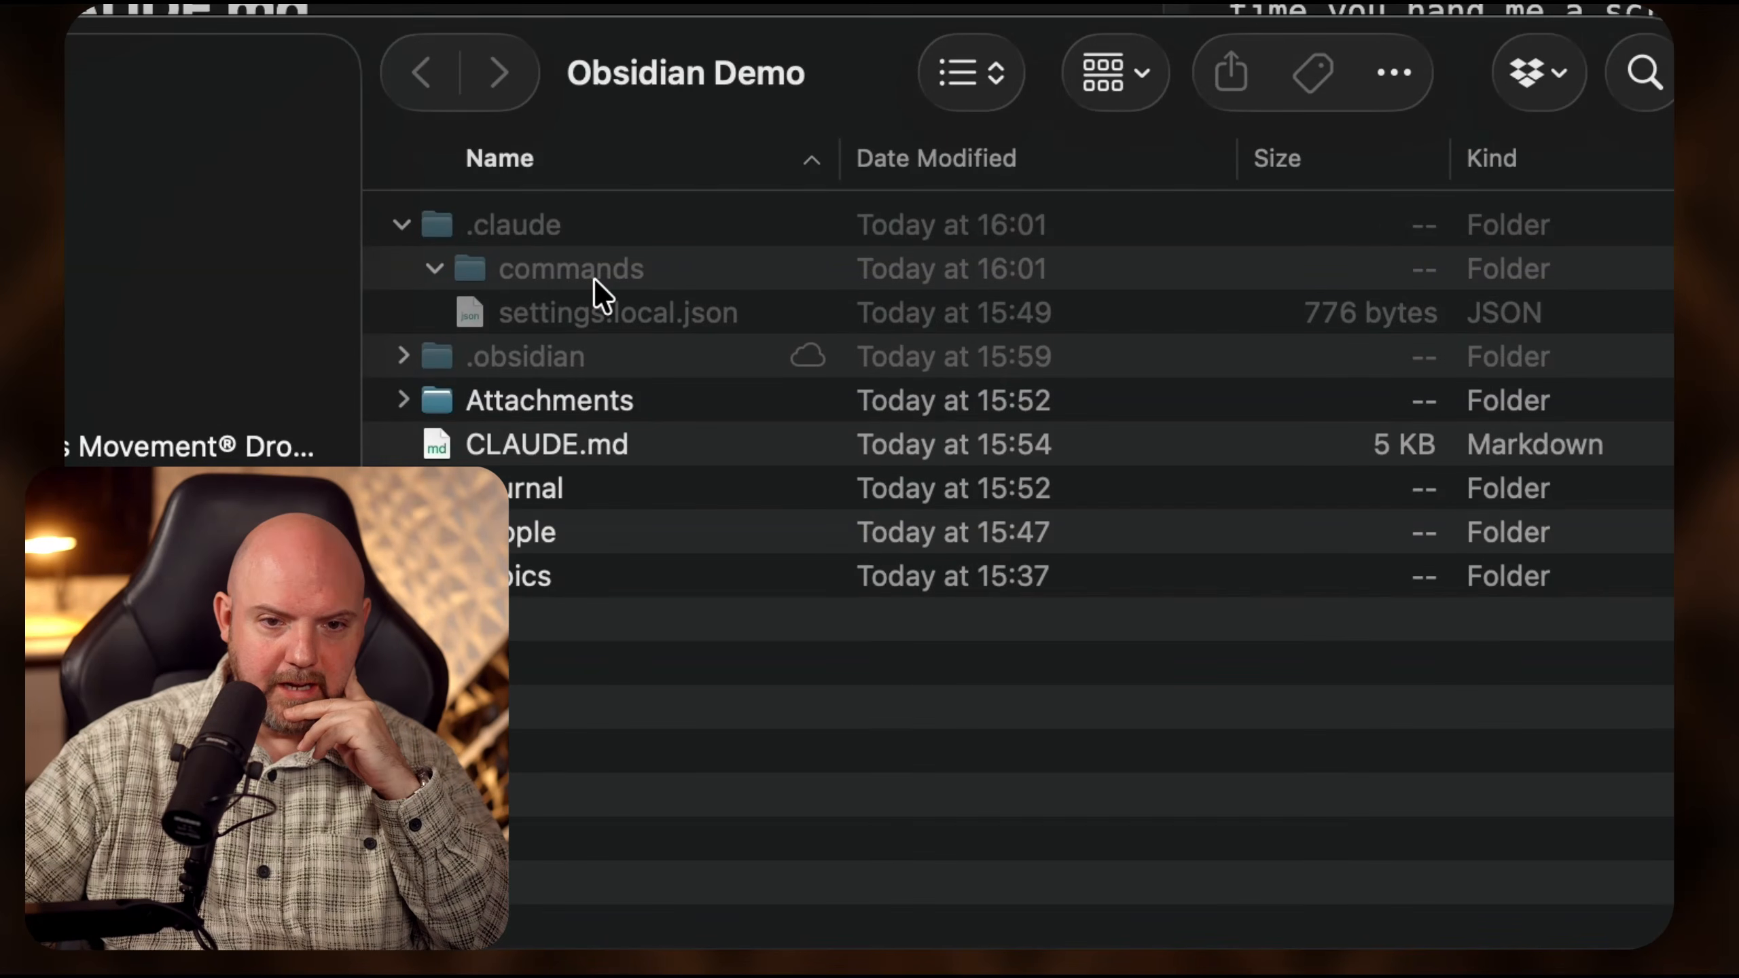
{"action": "left_click_drag", "start_coordinate": [702, 81], "coordinate": [383, 111]}
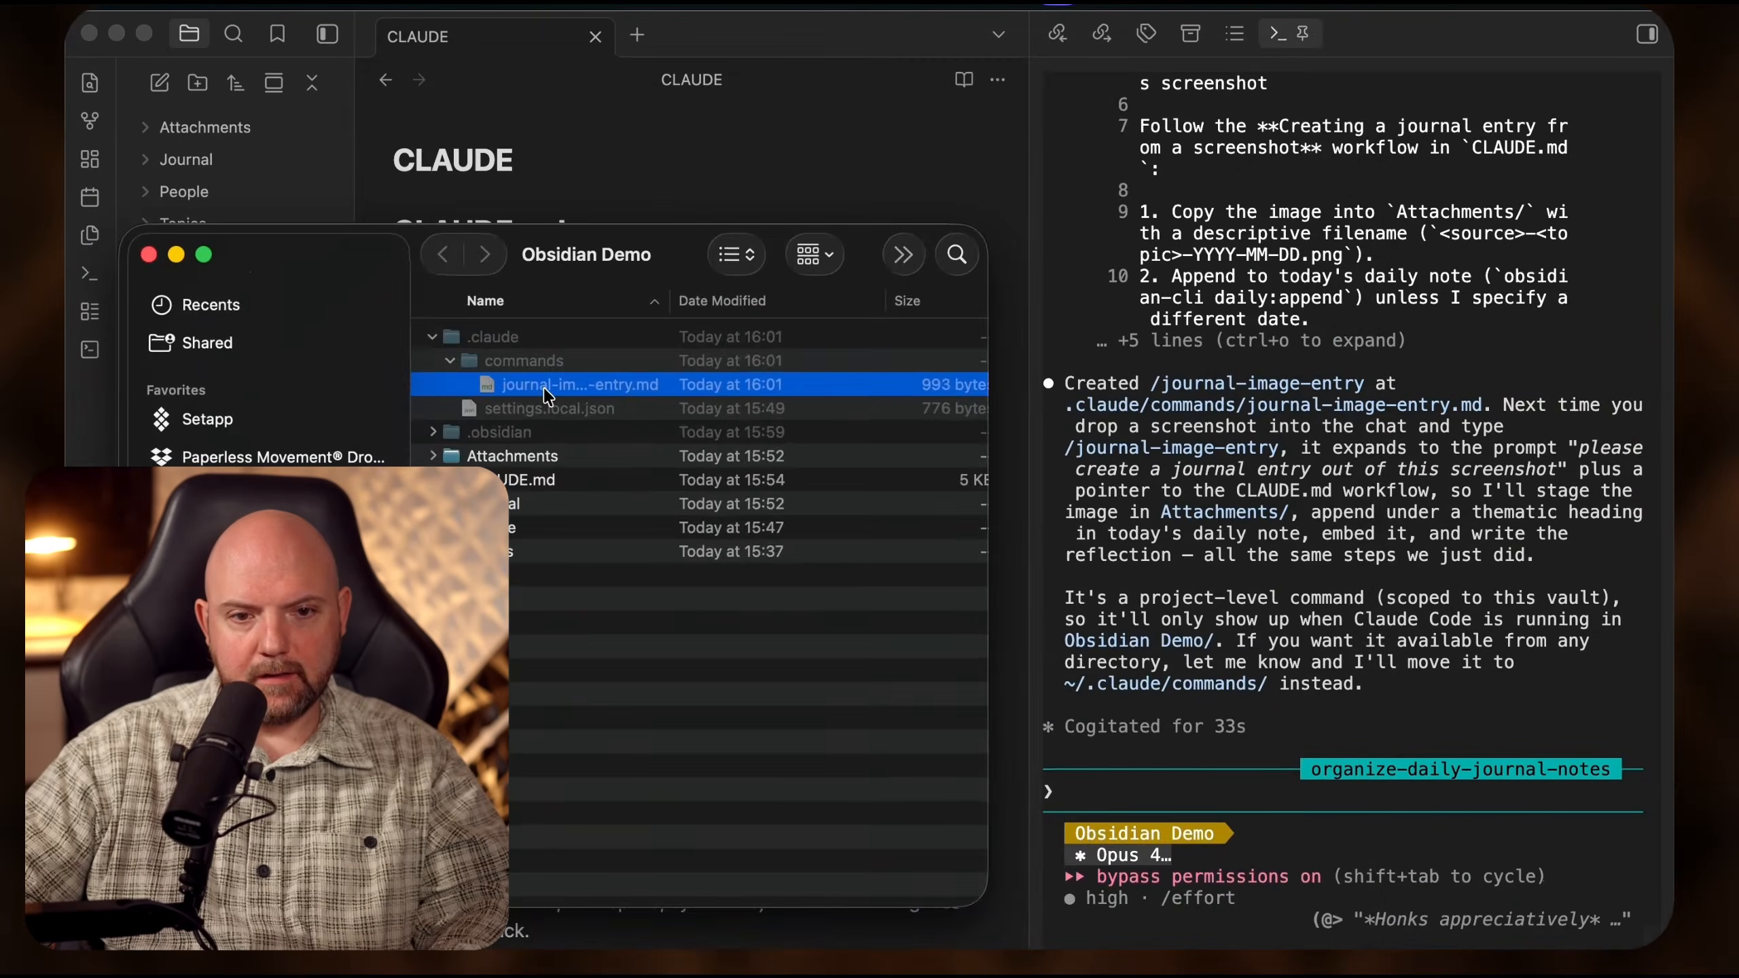
{"action": "key", "text": "space"}
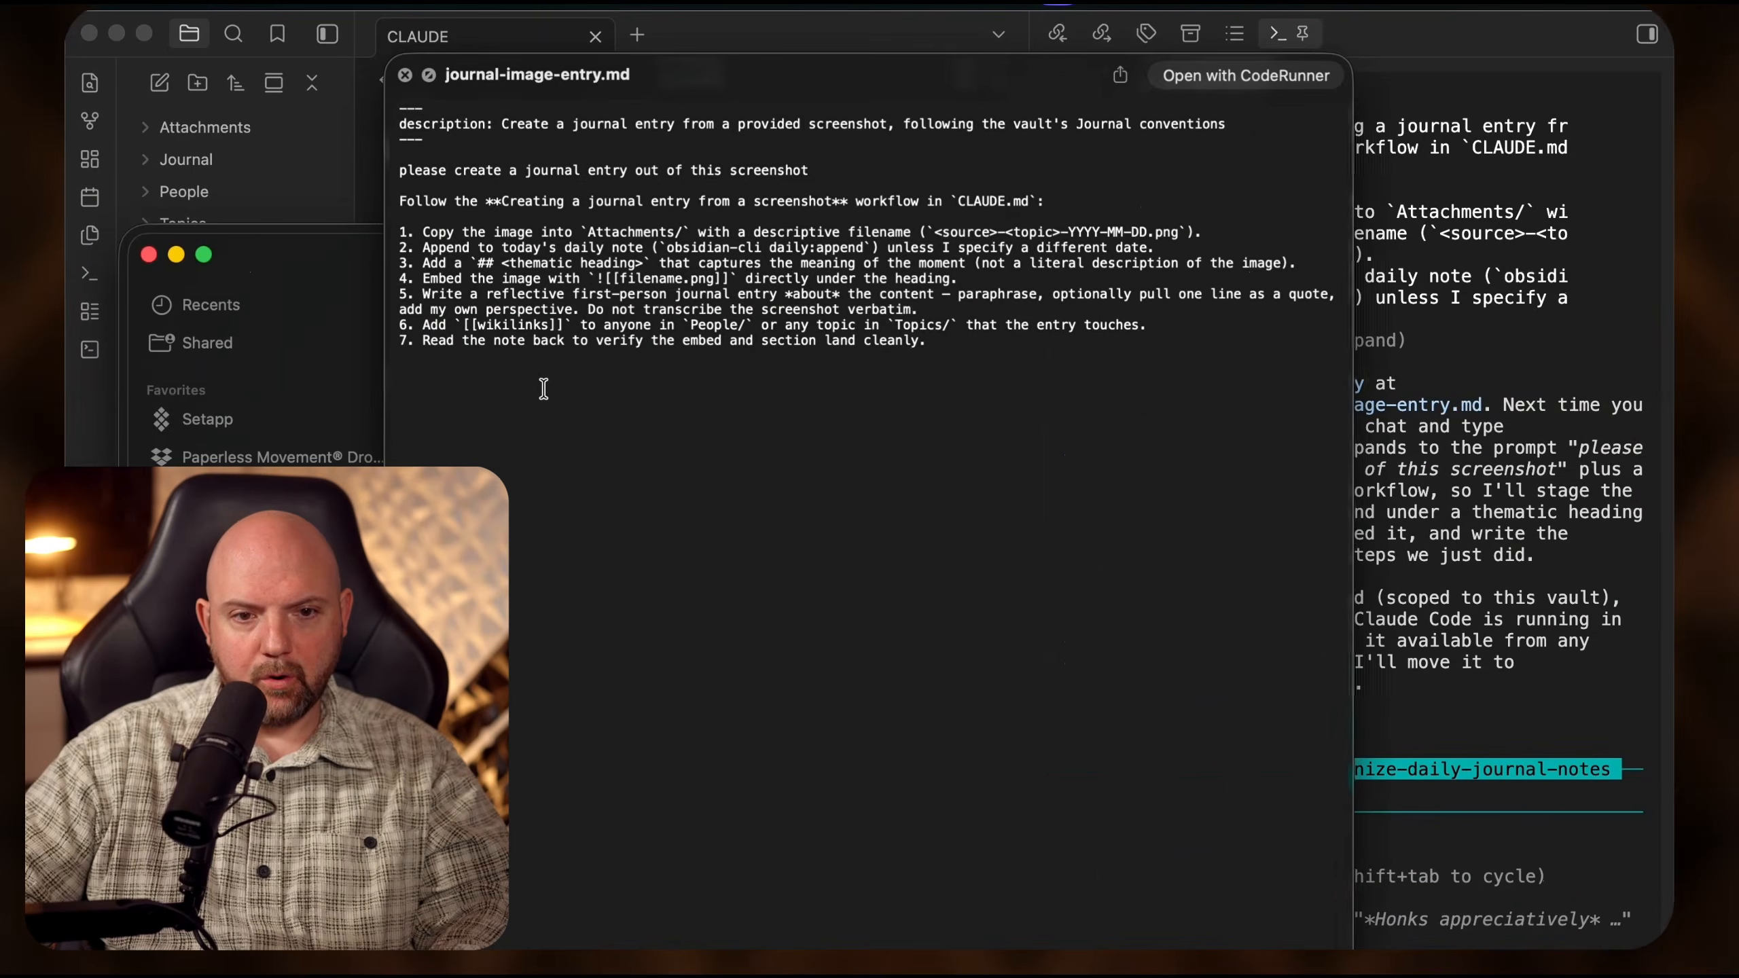
{"action": "left_click_drag", "start_coordinate": [441, 125], "coordinate": [1071, 125]}
{"action": "left_click", "coordinate": [781, 285]}
{"action": "left_click_drag", "start_coordinate": [405, 170], "coordinate": [636, 169]}
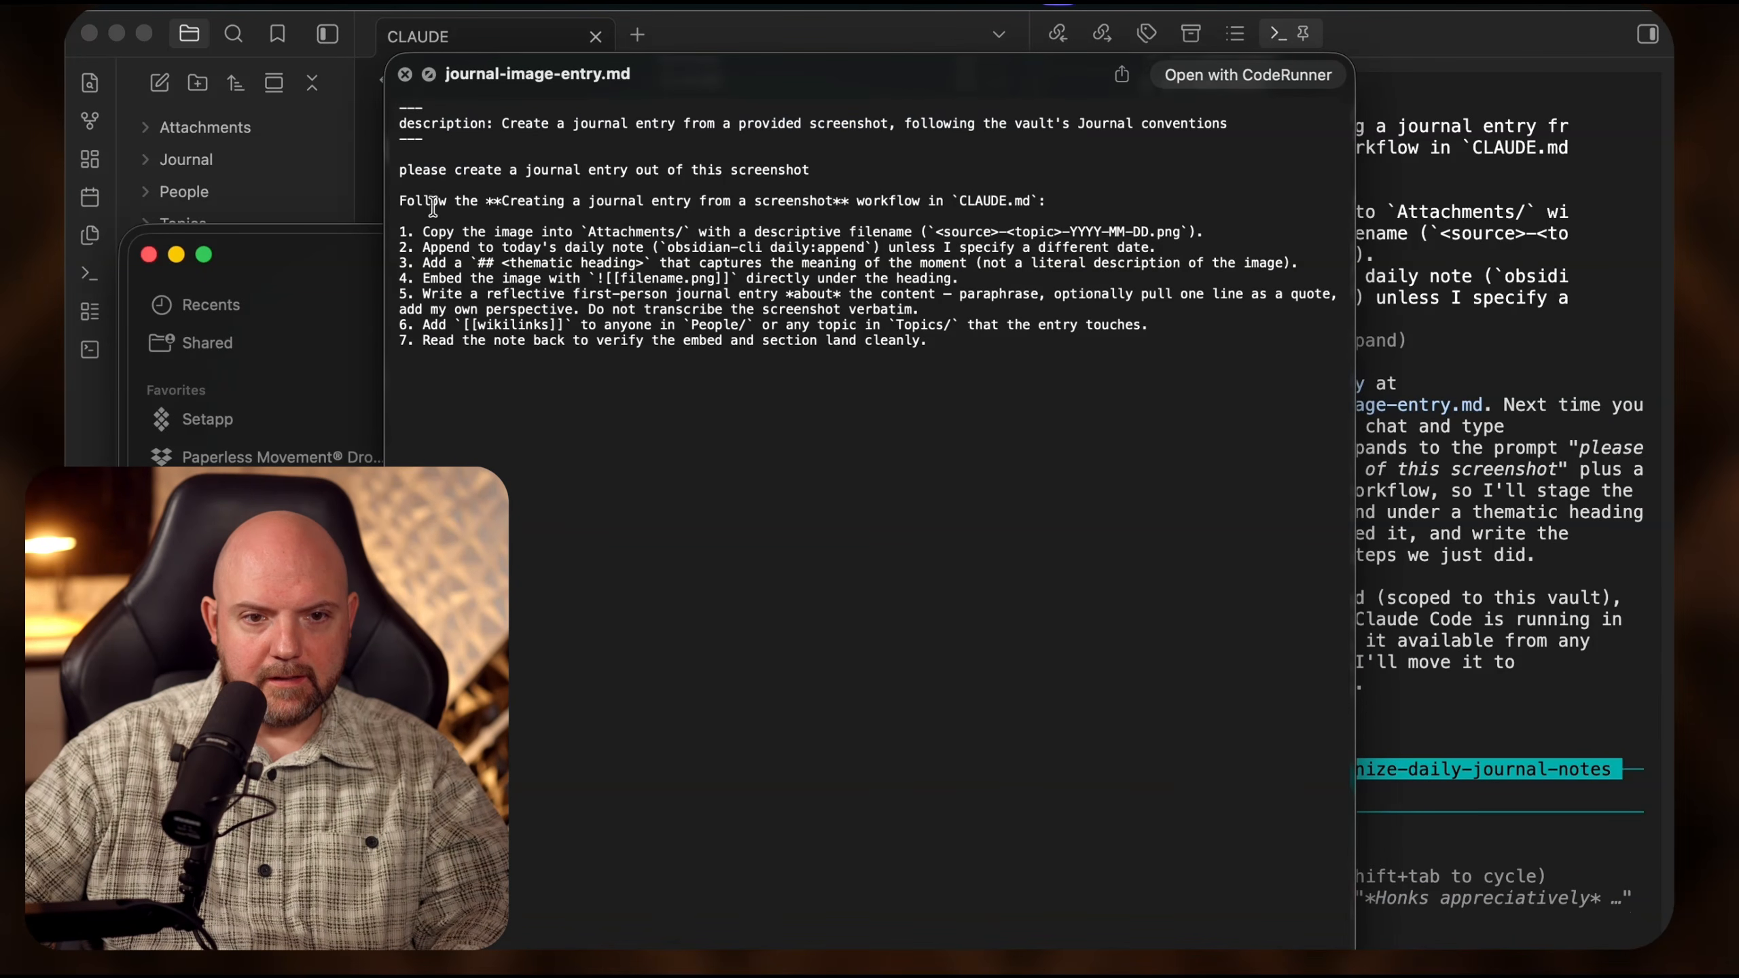
{"action": "left_click_drag", "start_coordinate": [425, 200], "coordinate": [823, 388]}
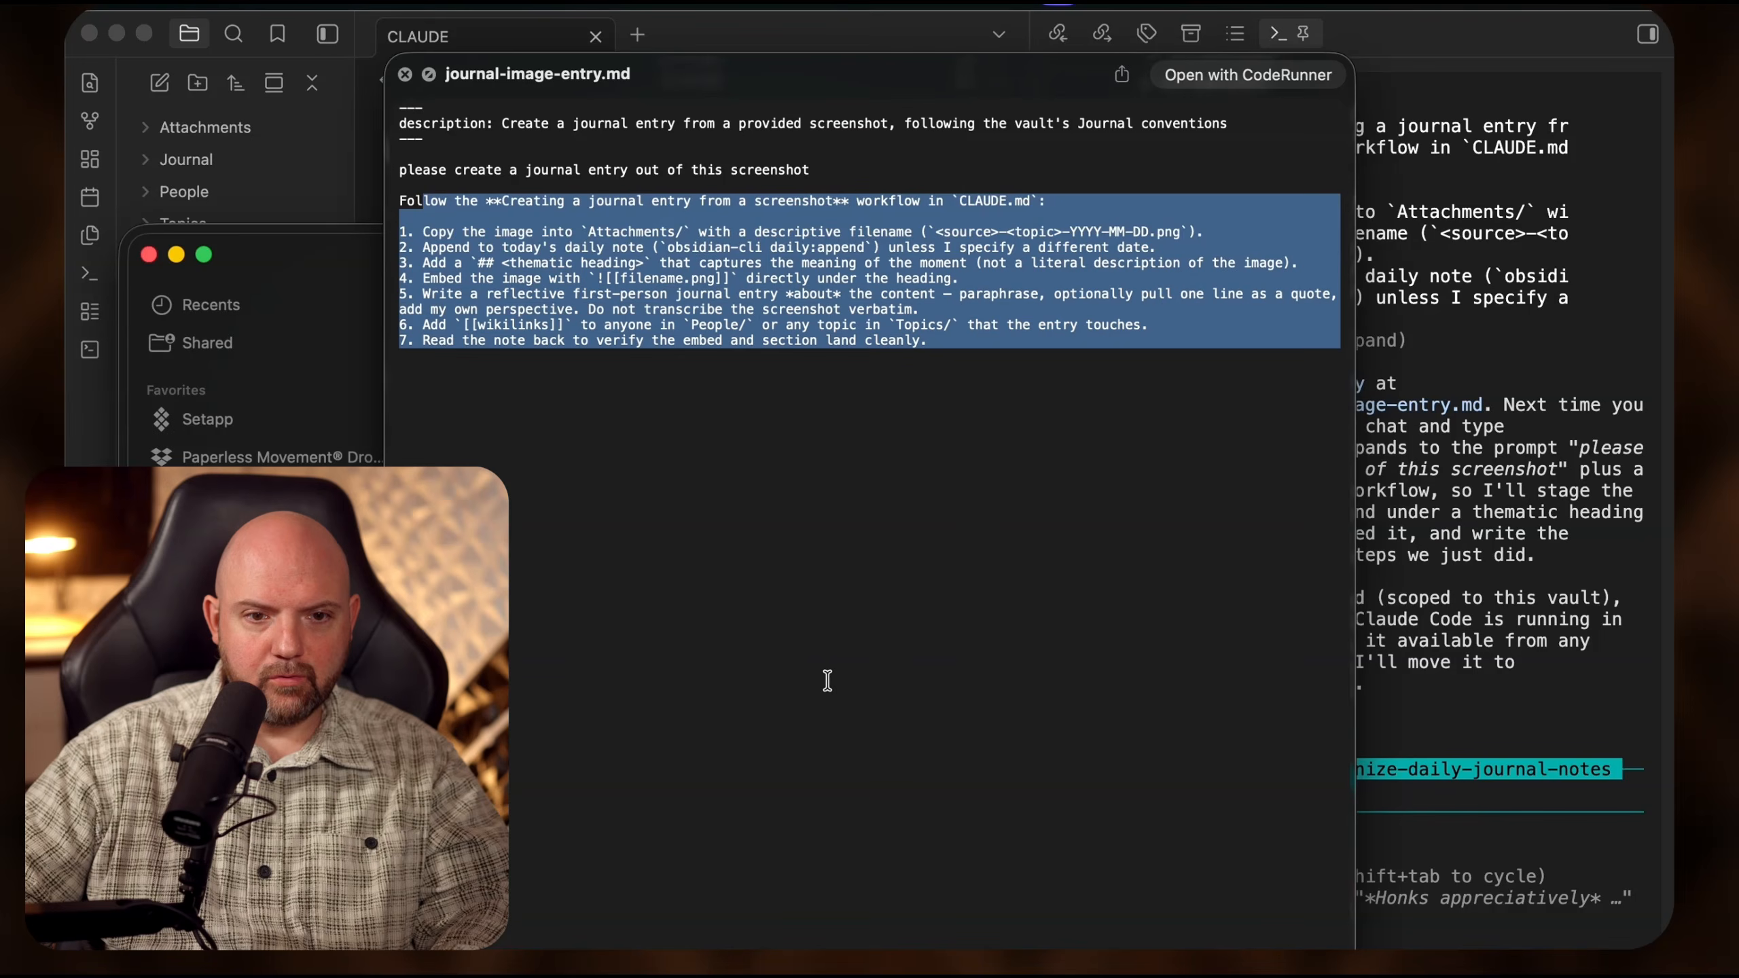
{"action": "left_click", "coordinate": [774, 538]}
{"action": "key", "text": "space"}
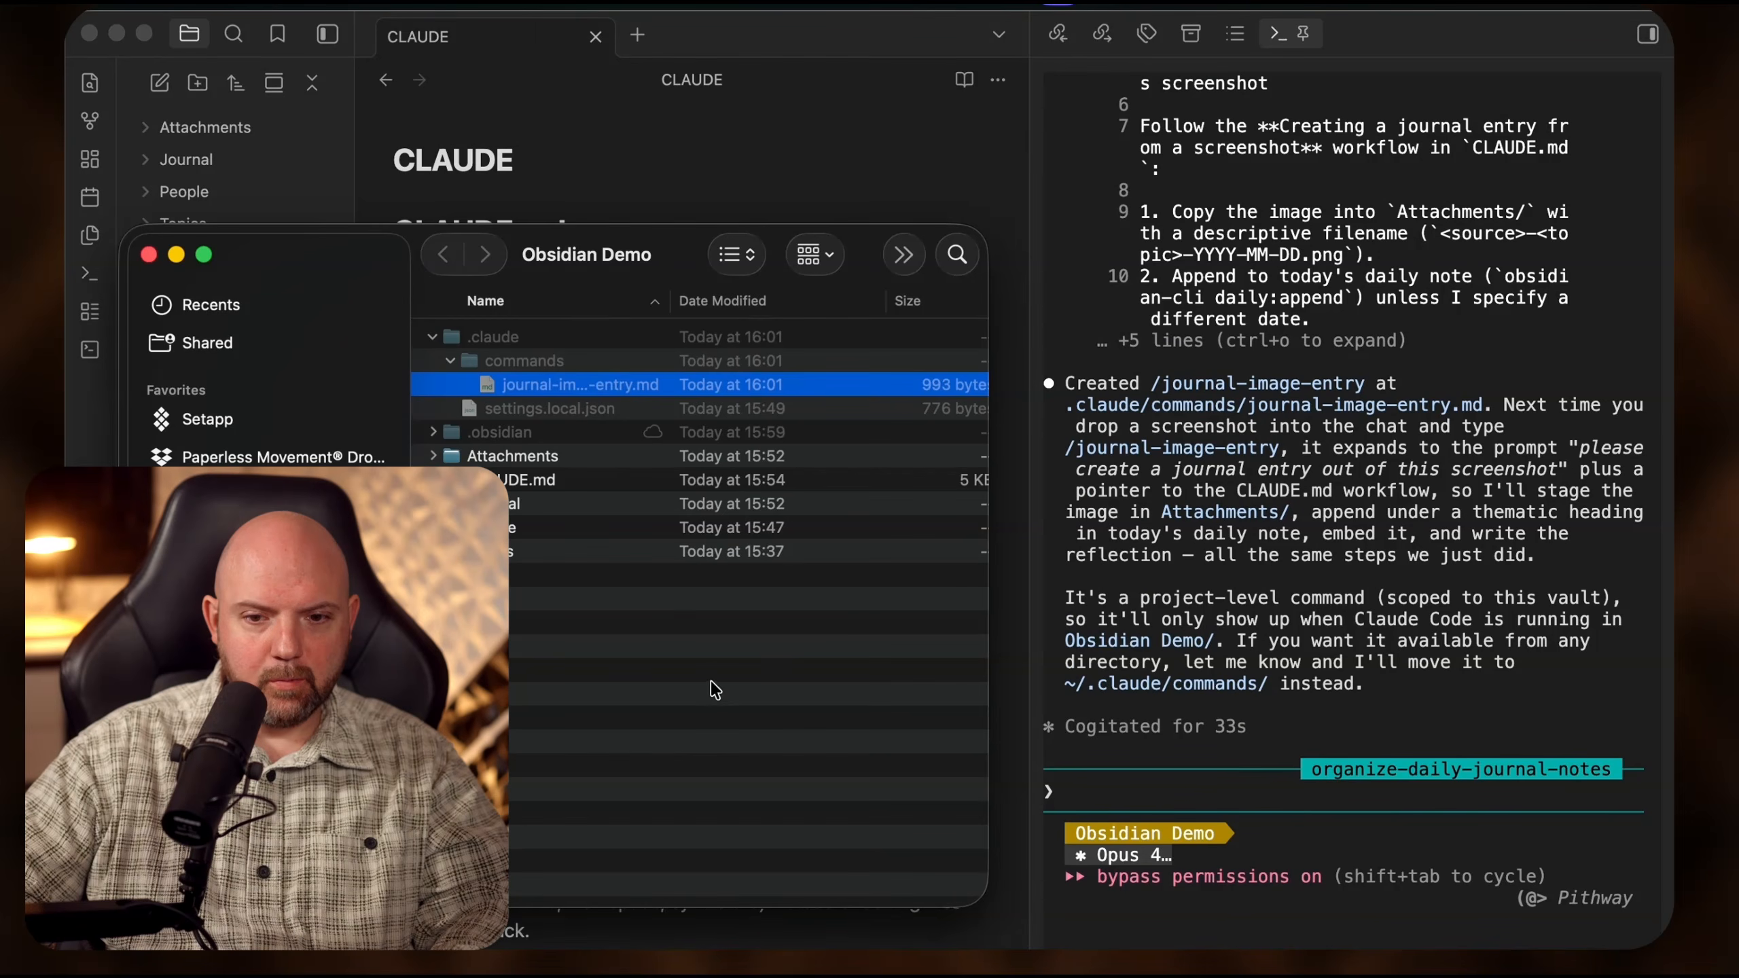
- Clear the current Claude Code conversation with /clear
{"action": "left_click", "coordinate": [1287, 505]}
{"action": "type", "text": "/clear"}
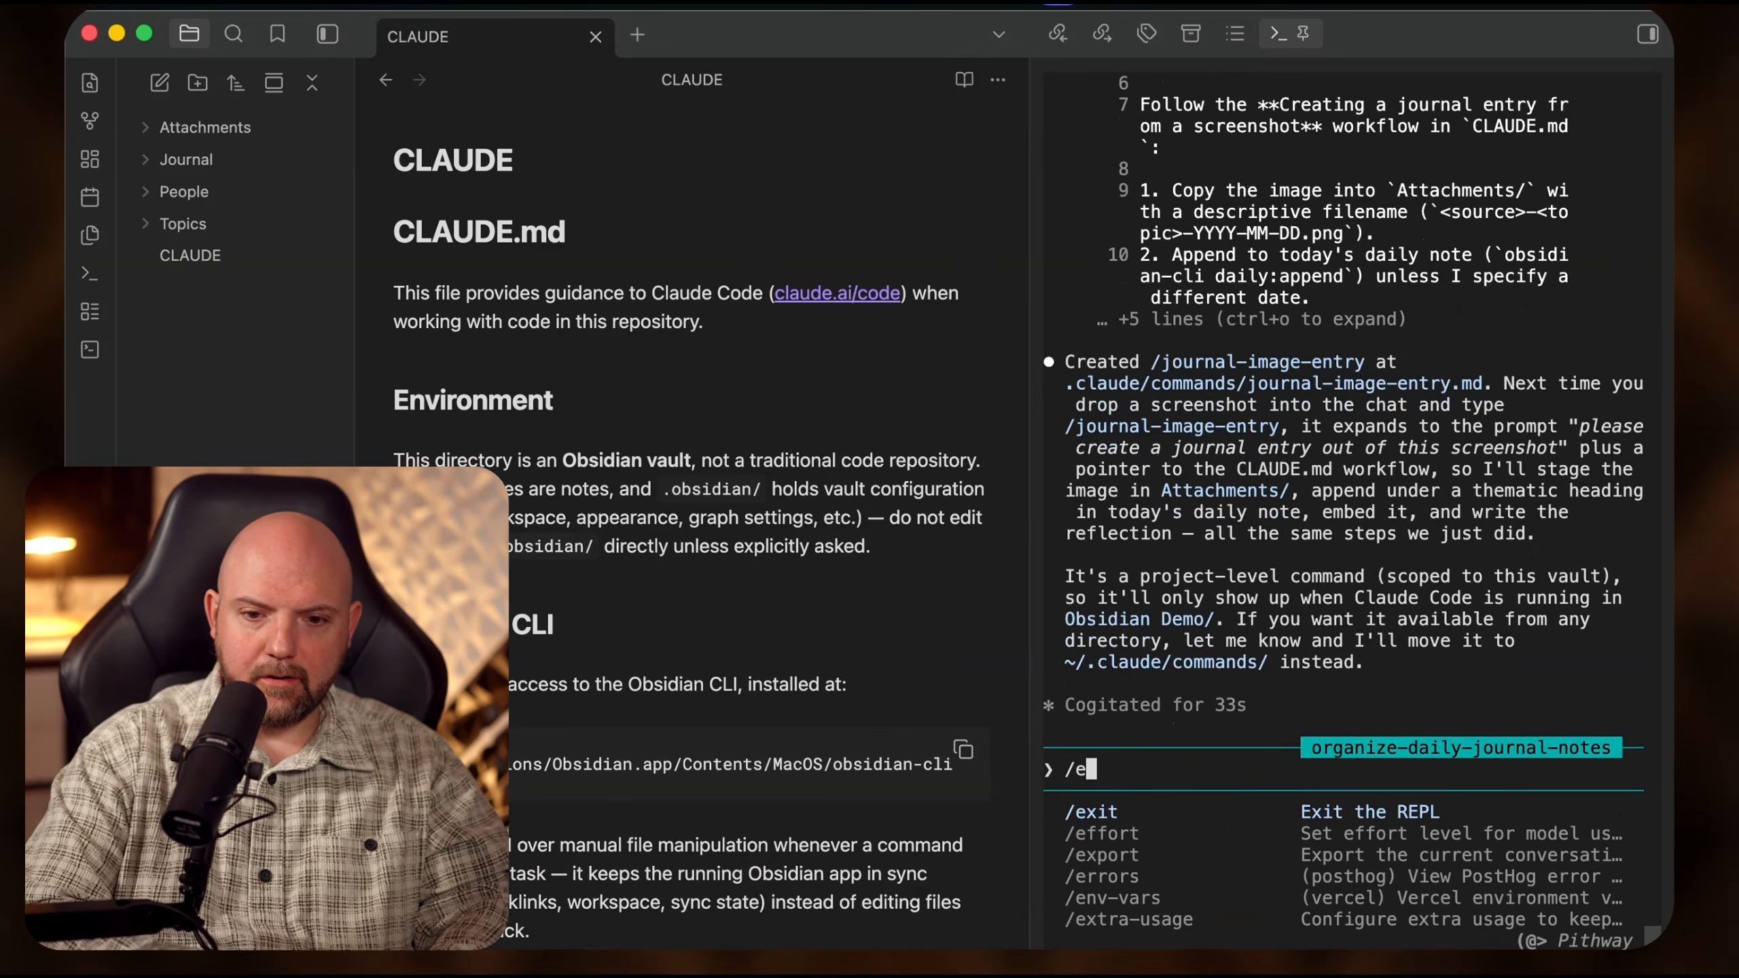
{"action": "key", "text": "Return"}
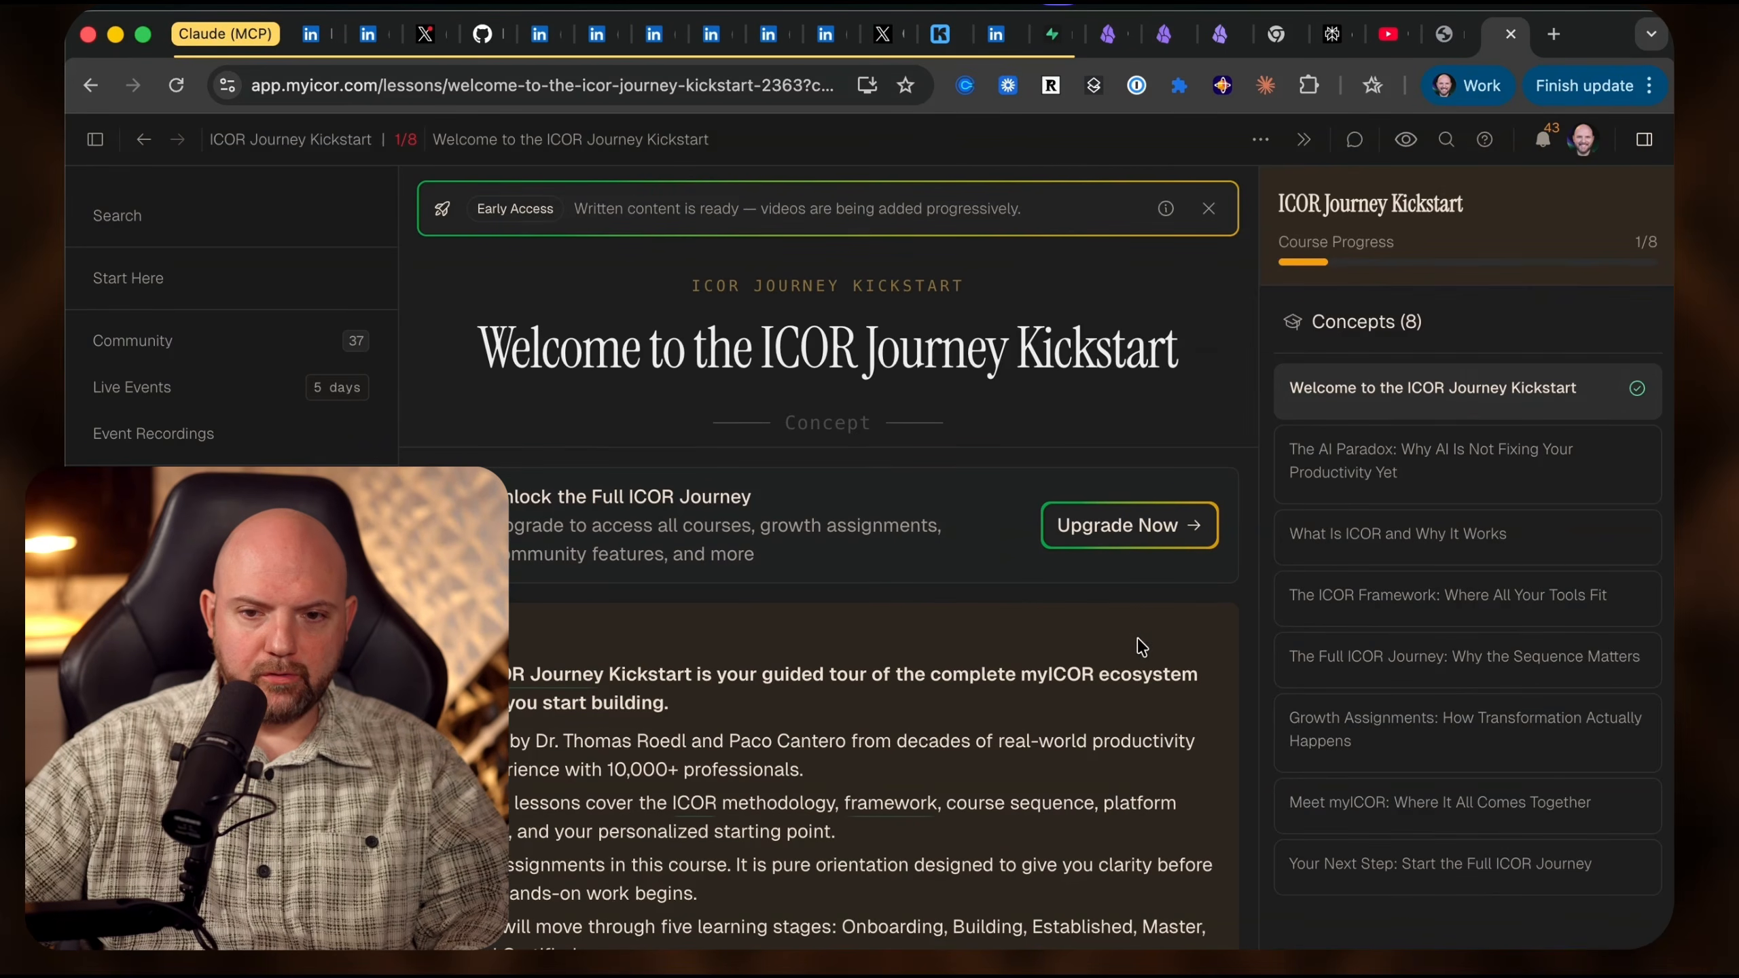
- Switch to the browser and copy a screenshot of the first comment under the "Your Next Step: Start the Full ICOR Journey" lesson
{"action": "scroll", "coordinate": [1149, 589], "scroll_direction": "down", "scroll_amount": 10}
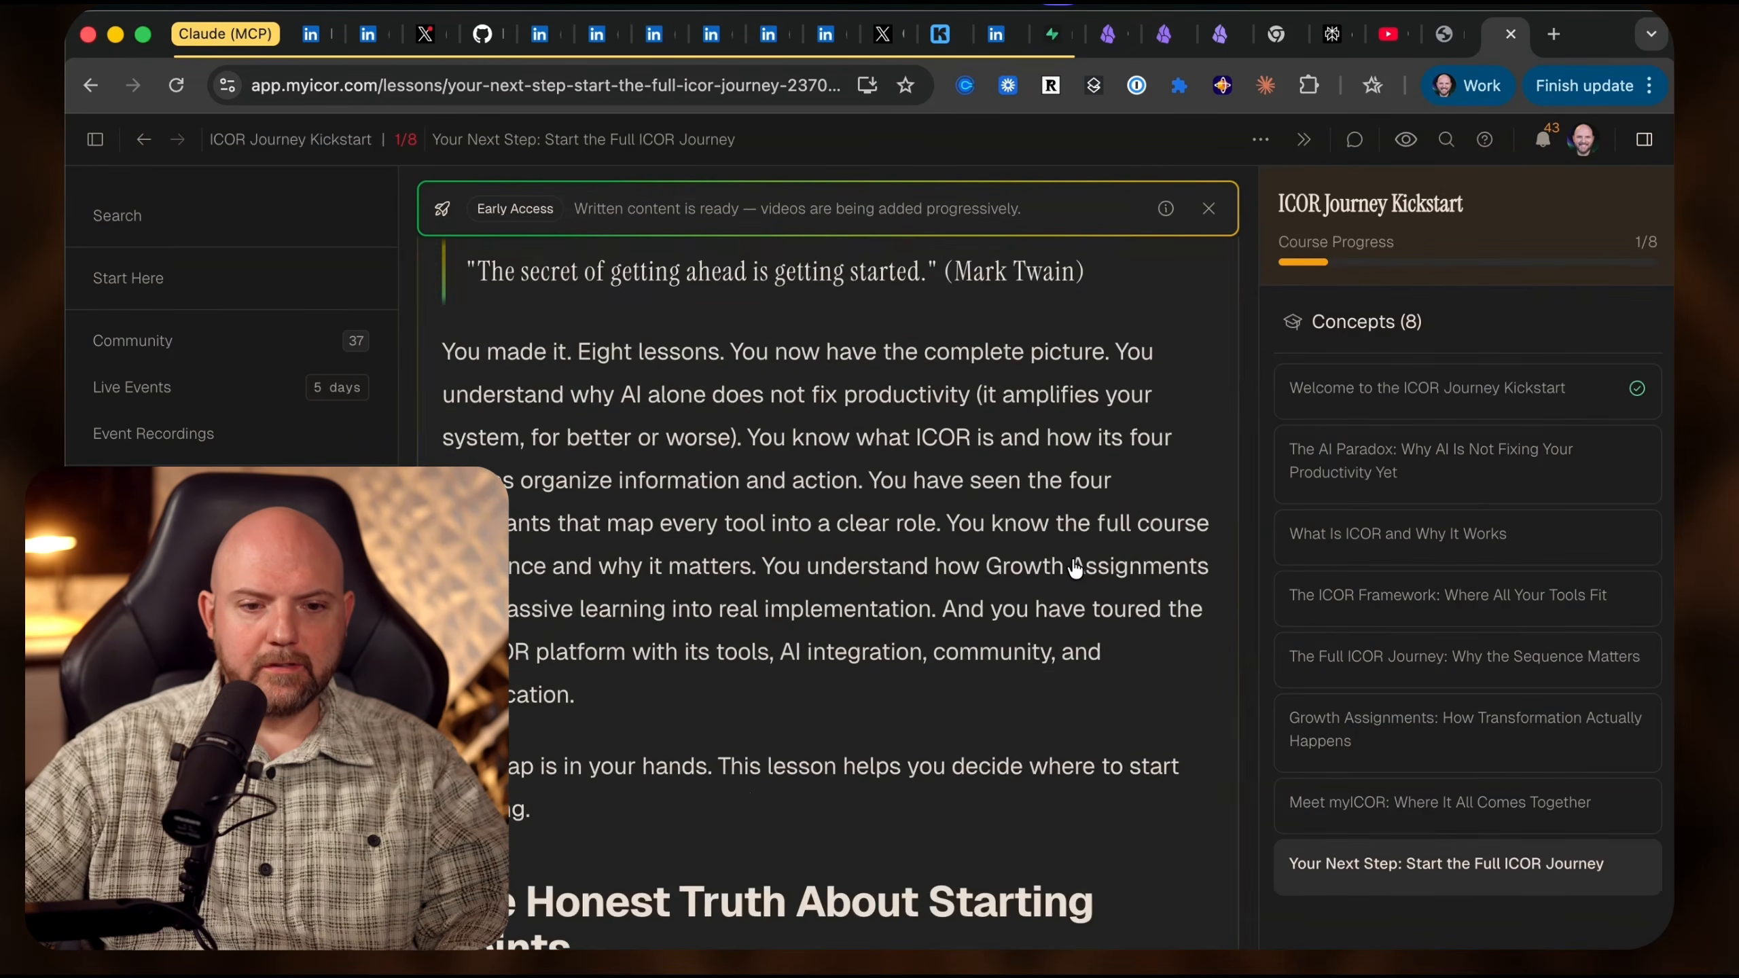
{"action": "scroll", "coordinate": [1075, 617], "scroll_direction": "down", "scroll_amount": 10}
{"action": "scroll", "coordinate": [1074, 558], "scroll_direction": "down", "scroll_amount": 10}
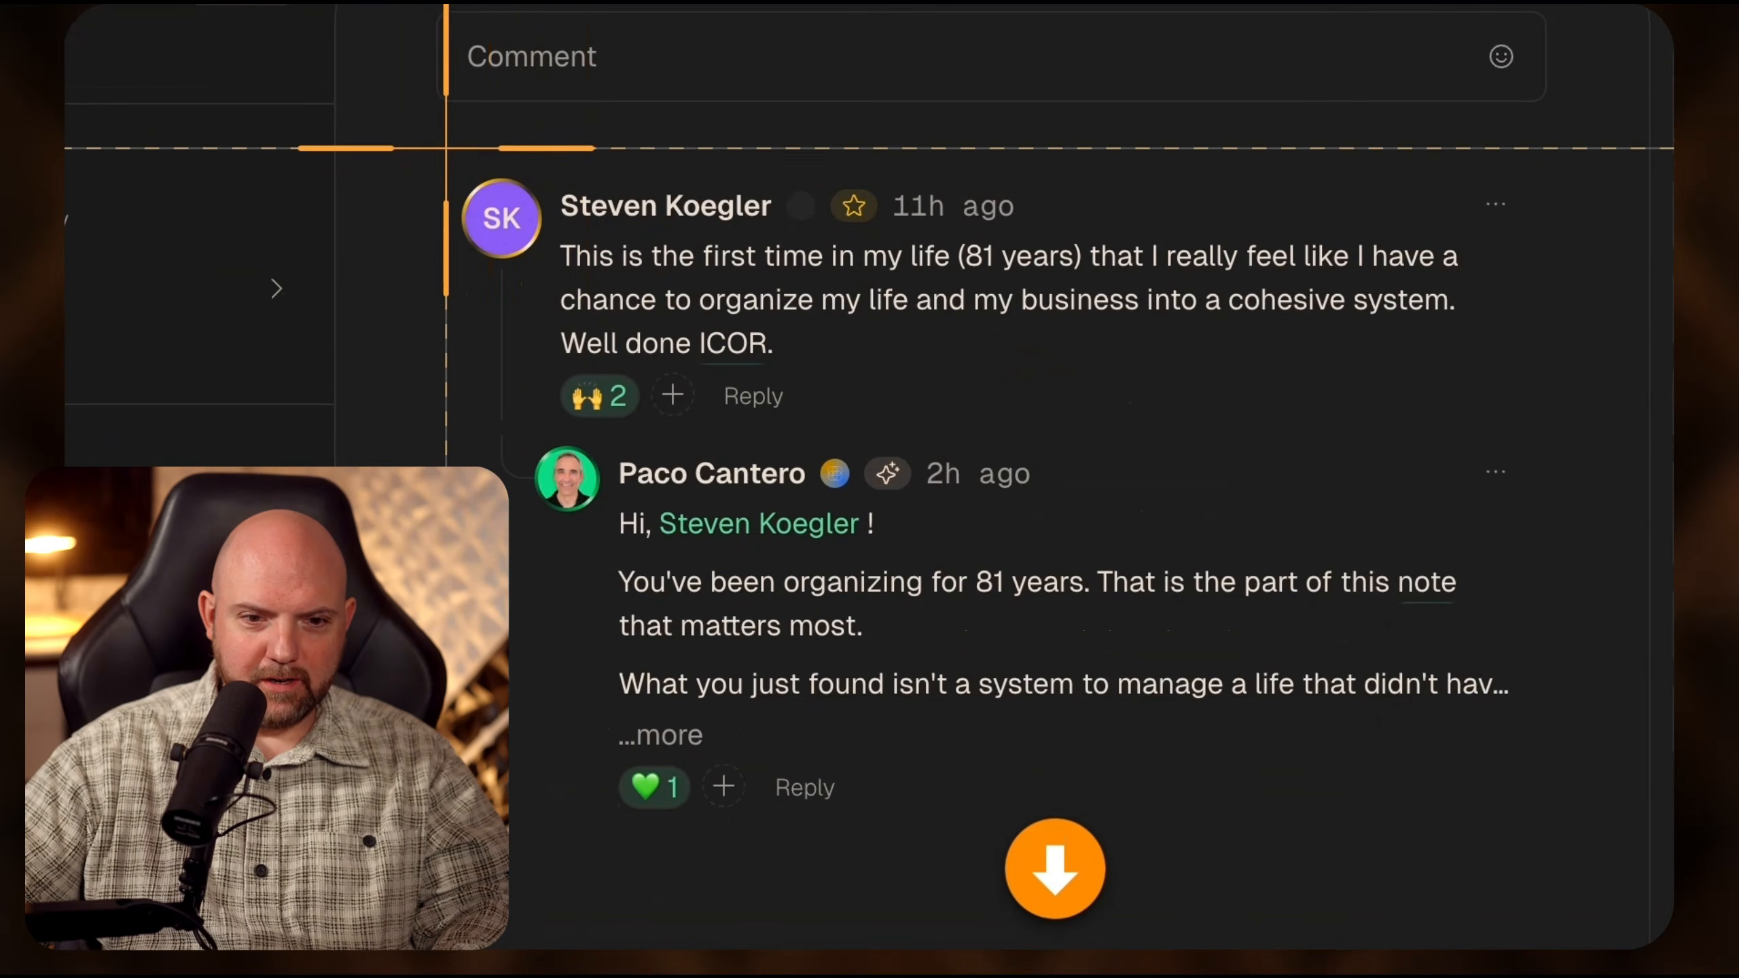
{"action": "left_click_drag", "start_coordinate": [446, 148], "coordinate": [1539, 438]}
{"action": "left_click", "coordinate": [1508, 916]}
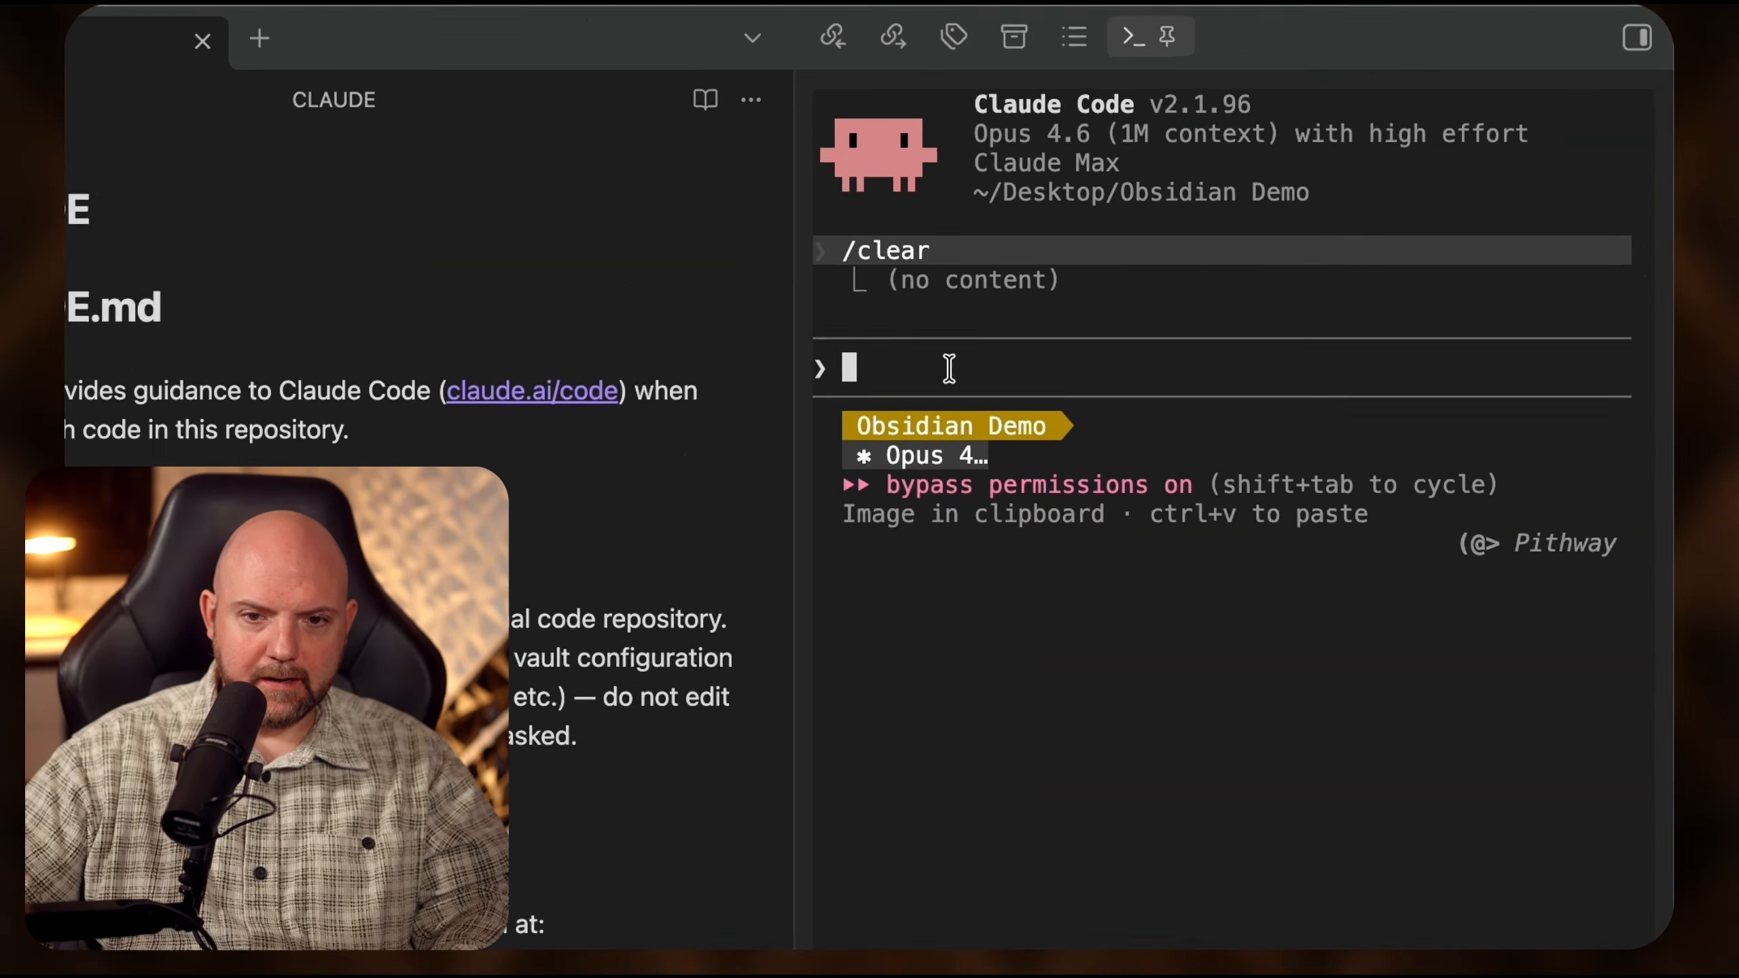
{"action": "type", "text": "/journ"}
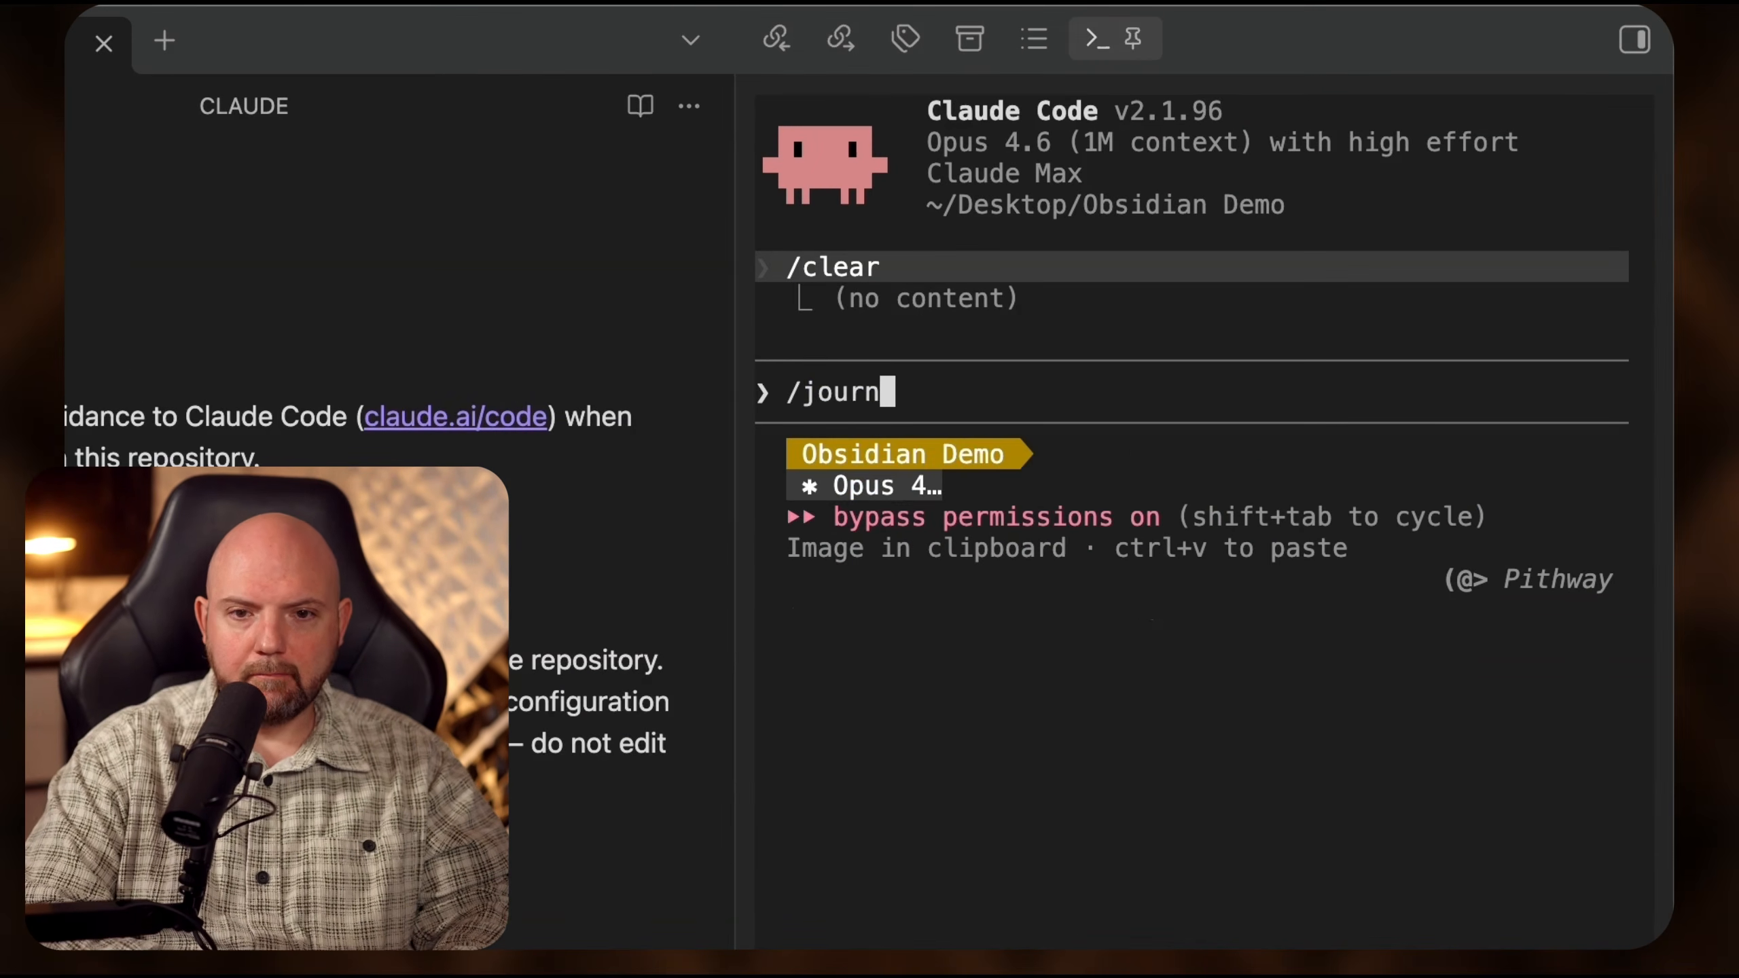
{"action": "key", "text": "BackSpace"}
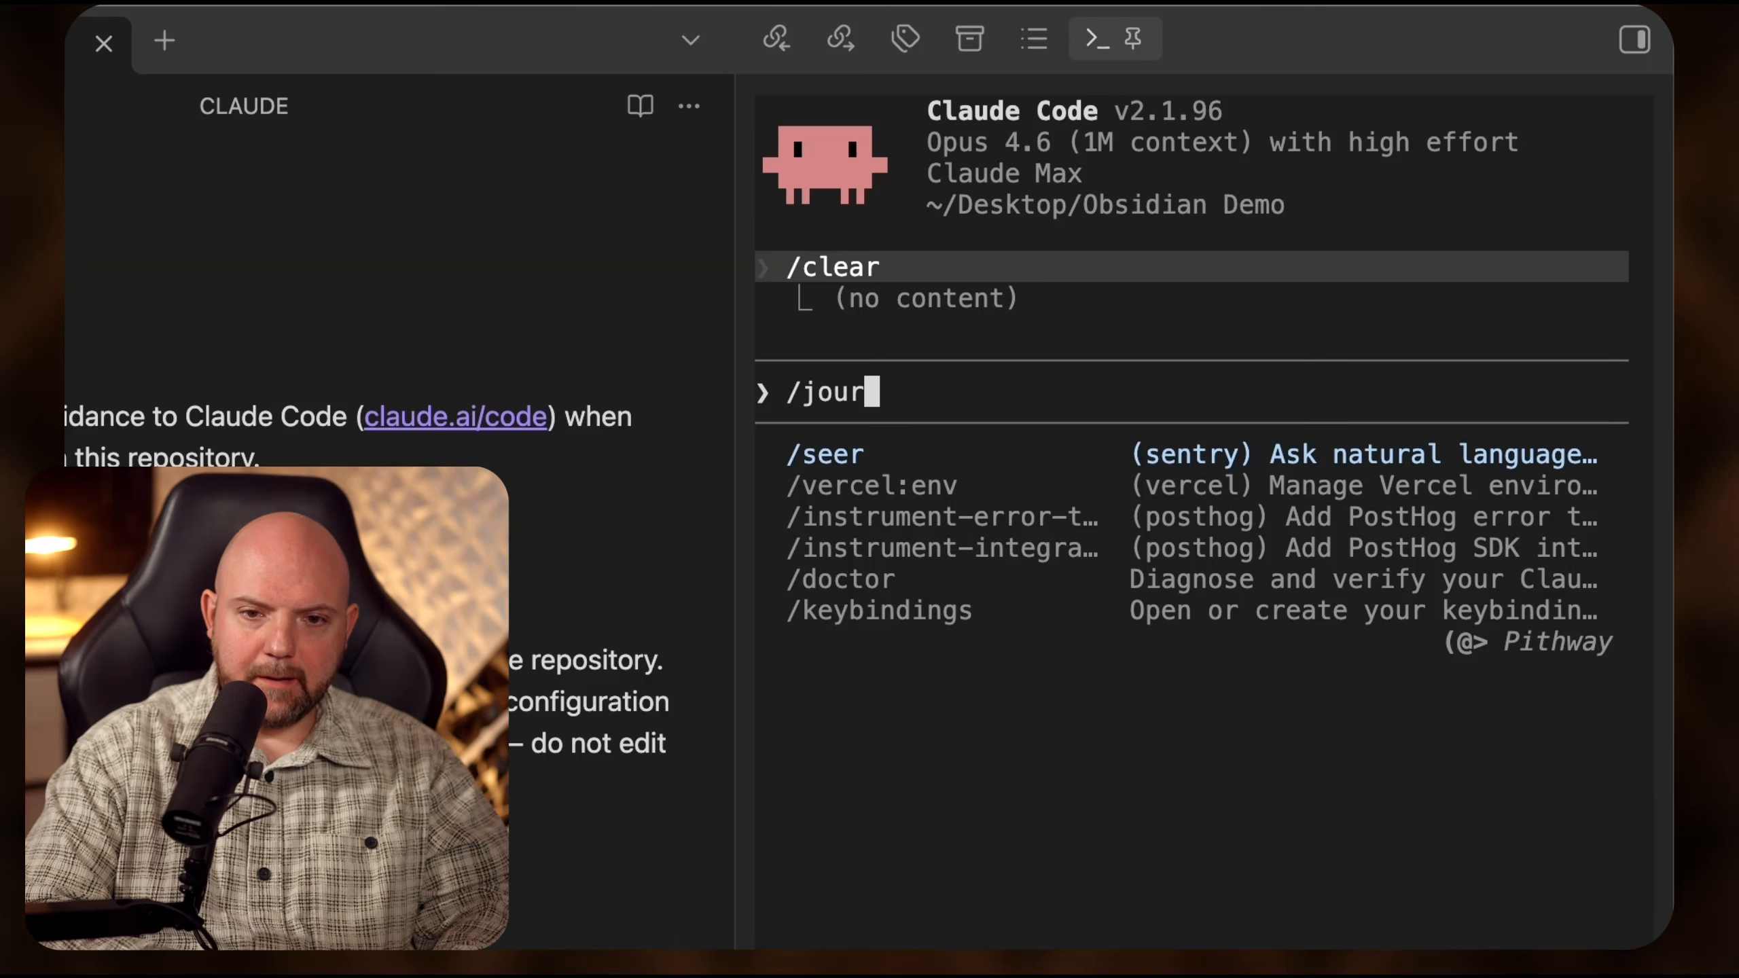
{"action": "key", "text": "BackSpace"}
{"action": "key", "text": "BackSpace"}
{"action": "key", "text": "BackSpace"}
{"action": "key", "text": "BackSpace"}
{"action": "key", "text": "BackSpace"}
- Exit Claude Code, clear the terminal and restart it with "claude --dangerously-skip-permissions"
{"action": "type", "text": "/ex"}
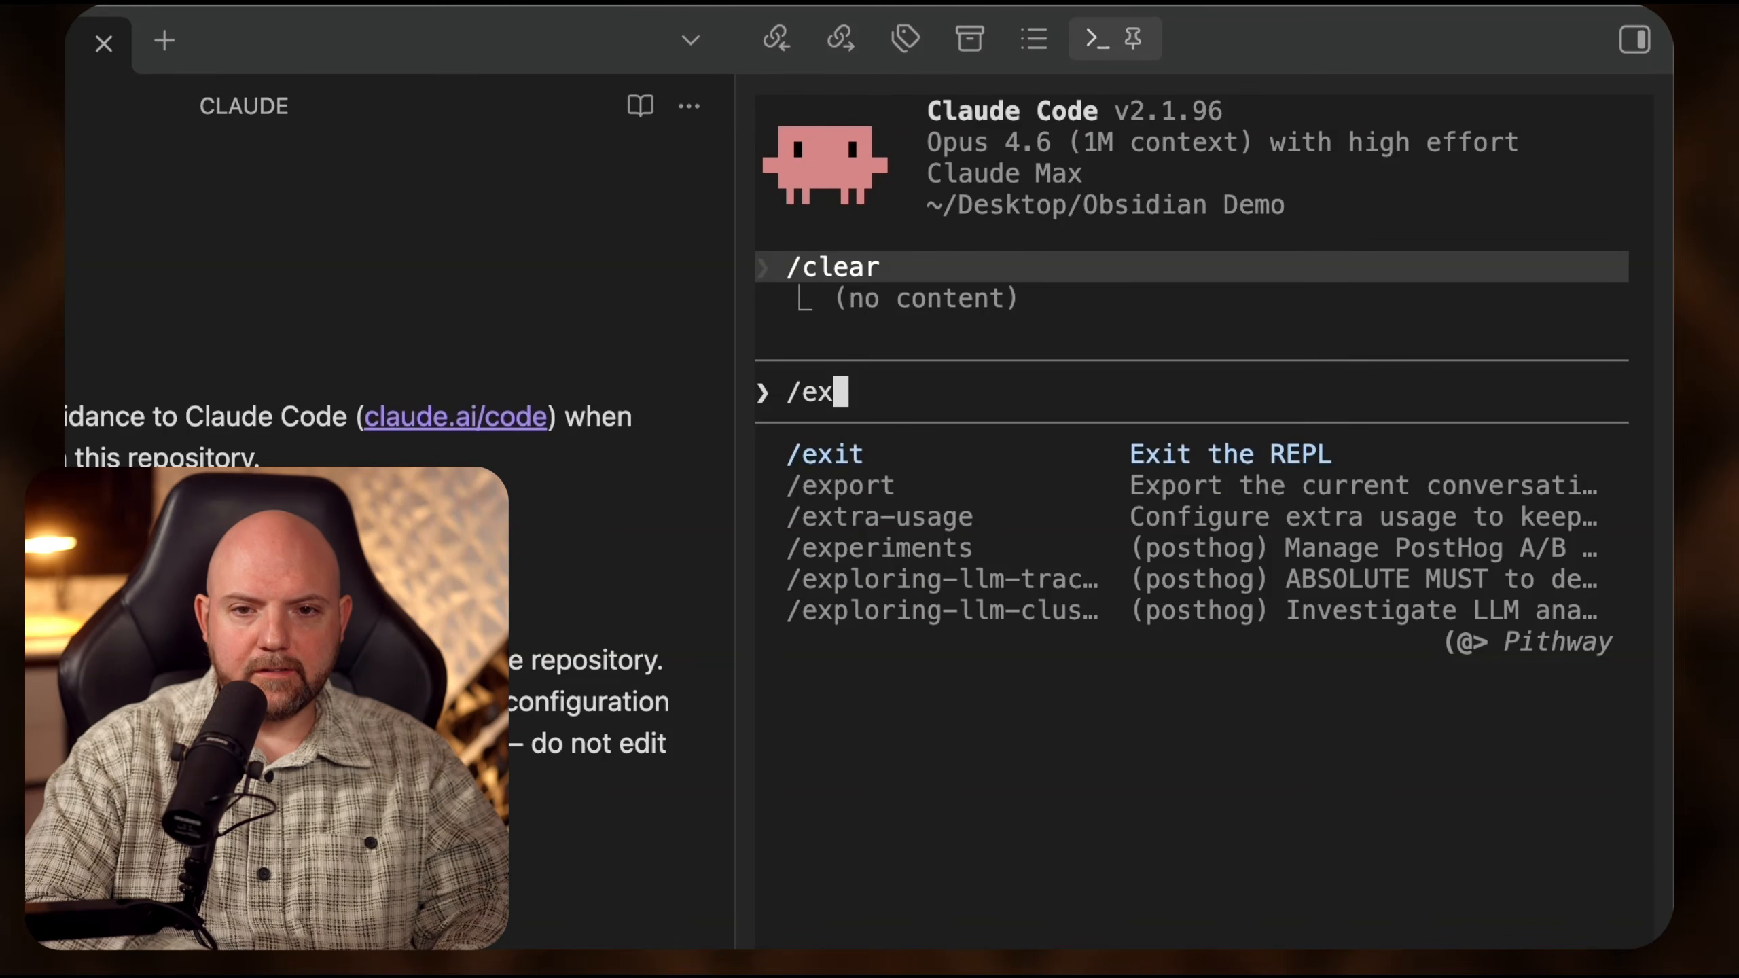
{"action": "key", "text": "Return"}
{"action": "type", "text": "clear"}
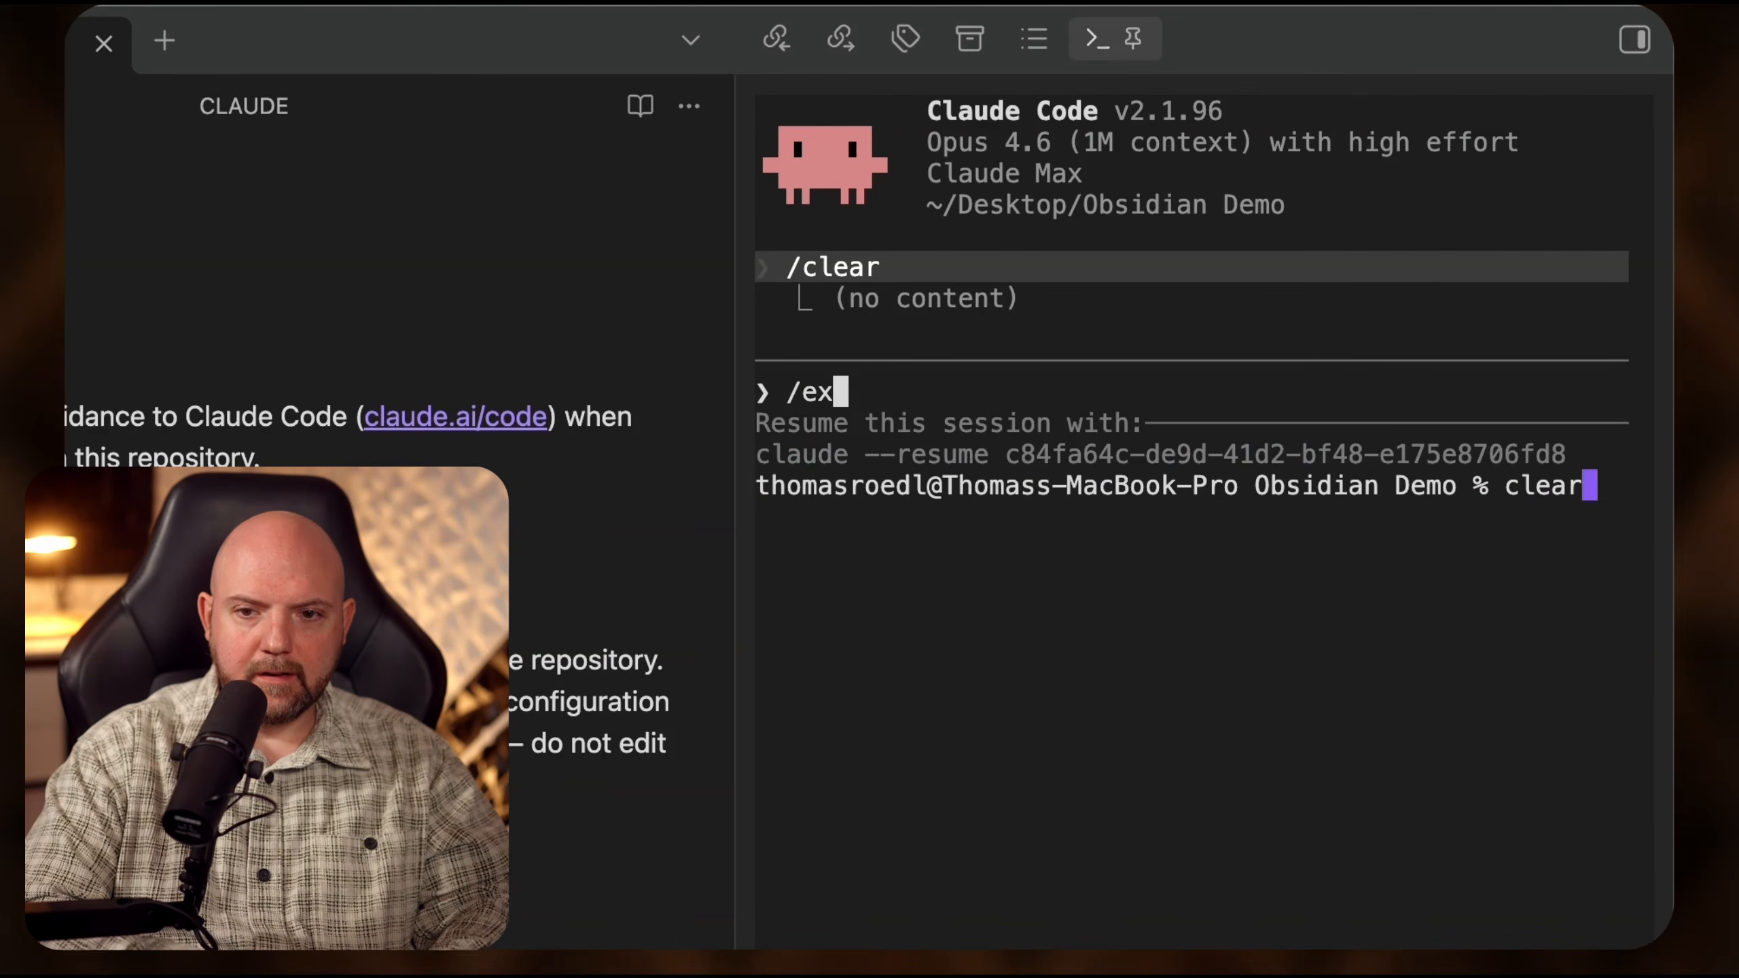
{"action": "key", "text": "Return"}
{"action": "type", "text": "claude --dangerously-skip-permissions"}
{"action": "key", "text": "Return"}
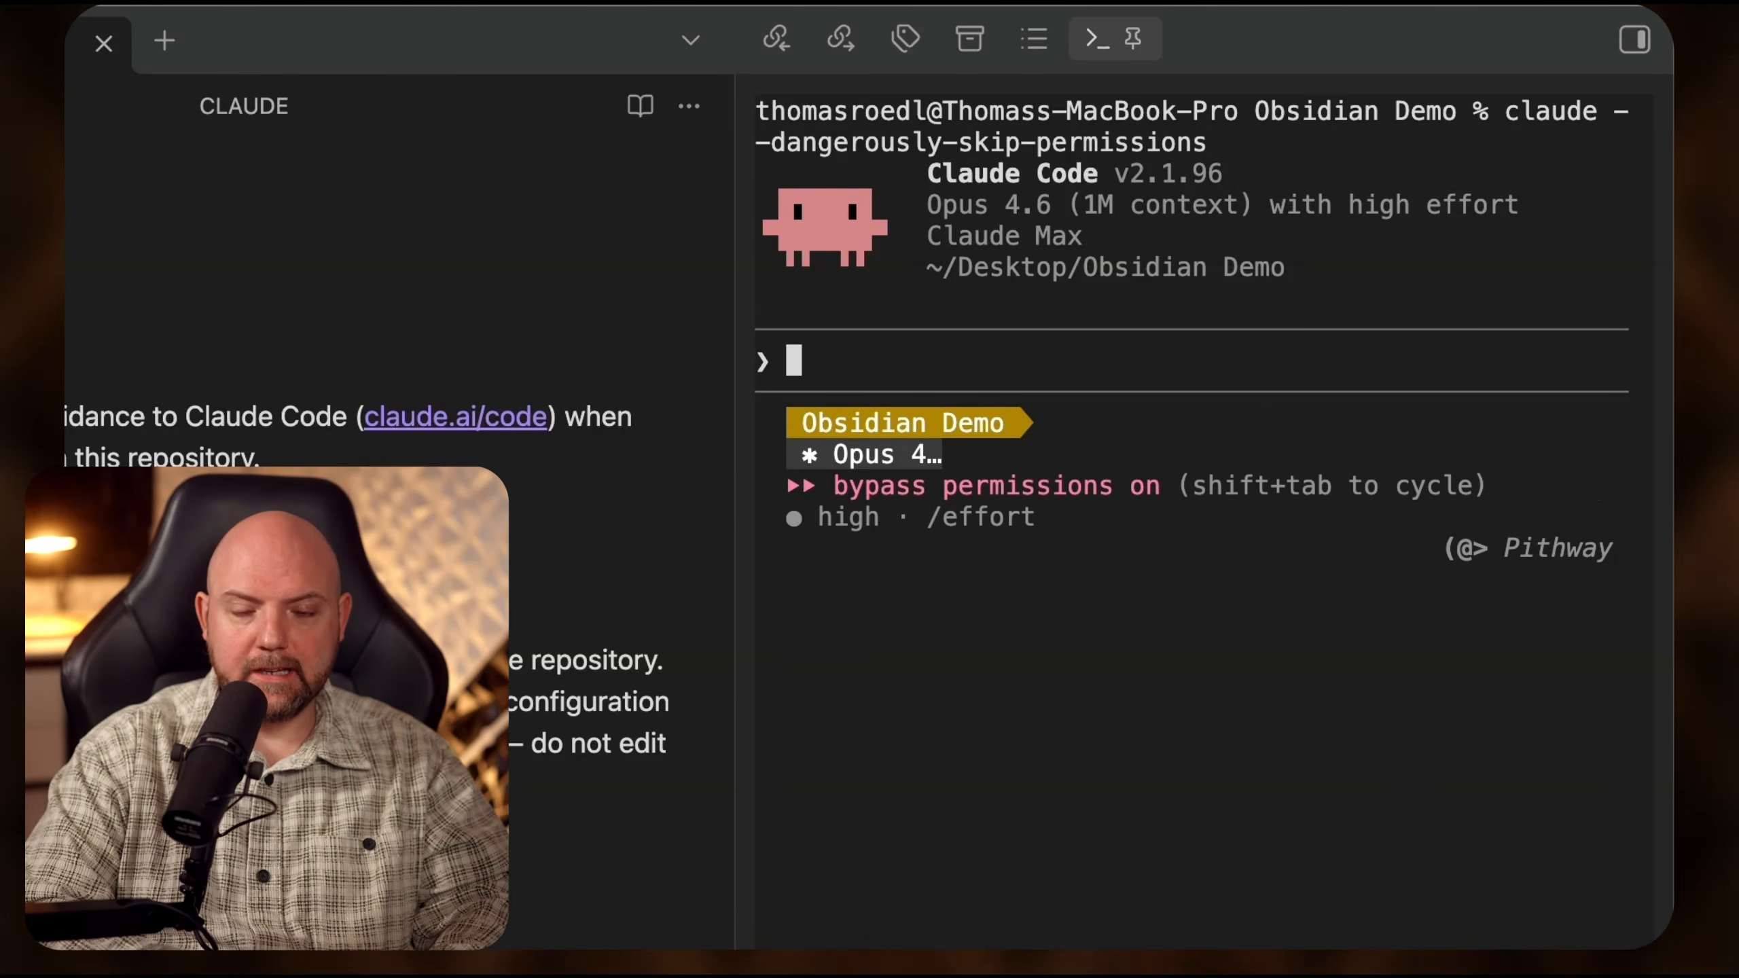
- Draft a prompt with the /journal-image-entry command and paste the copied comment screenshot into it
{"action": "type", "text": "/jou"}
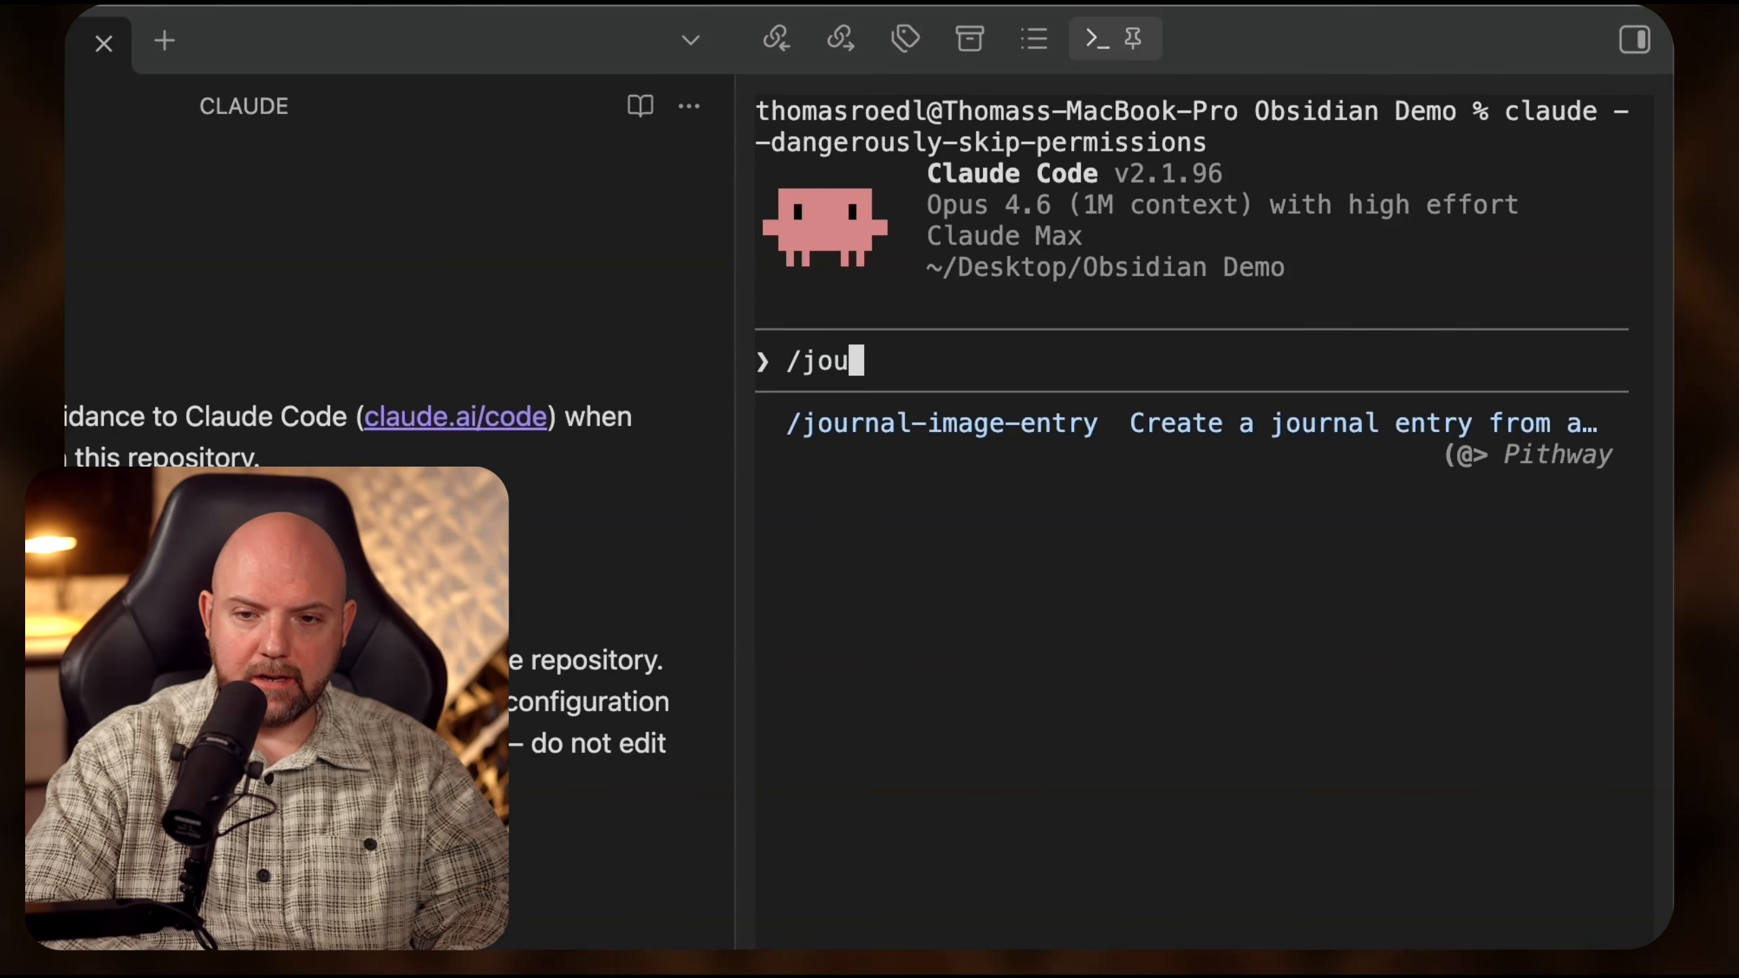
{"action": "key", "text": "Tab"}
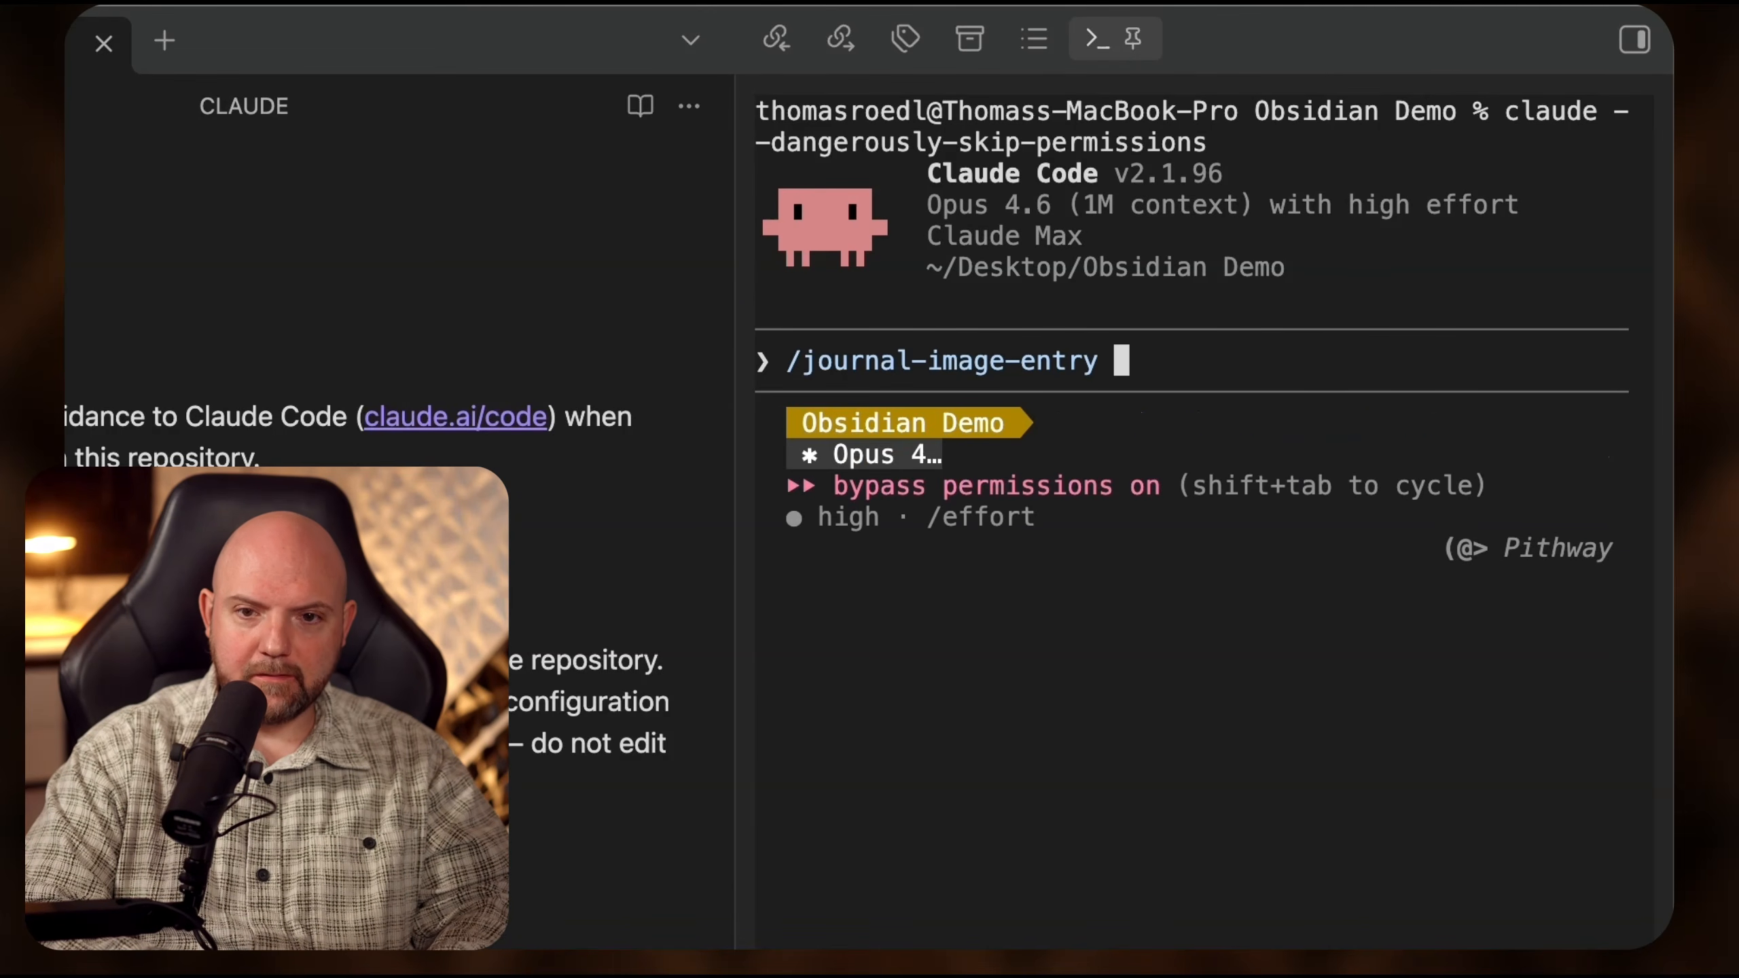
{"action": "key", "text": "ctrl+v"}
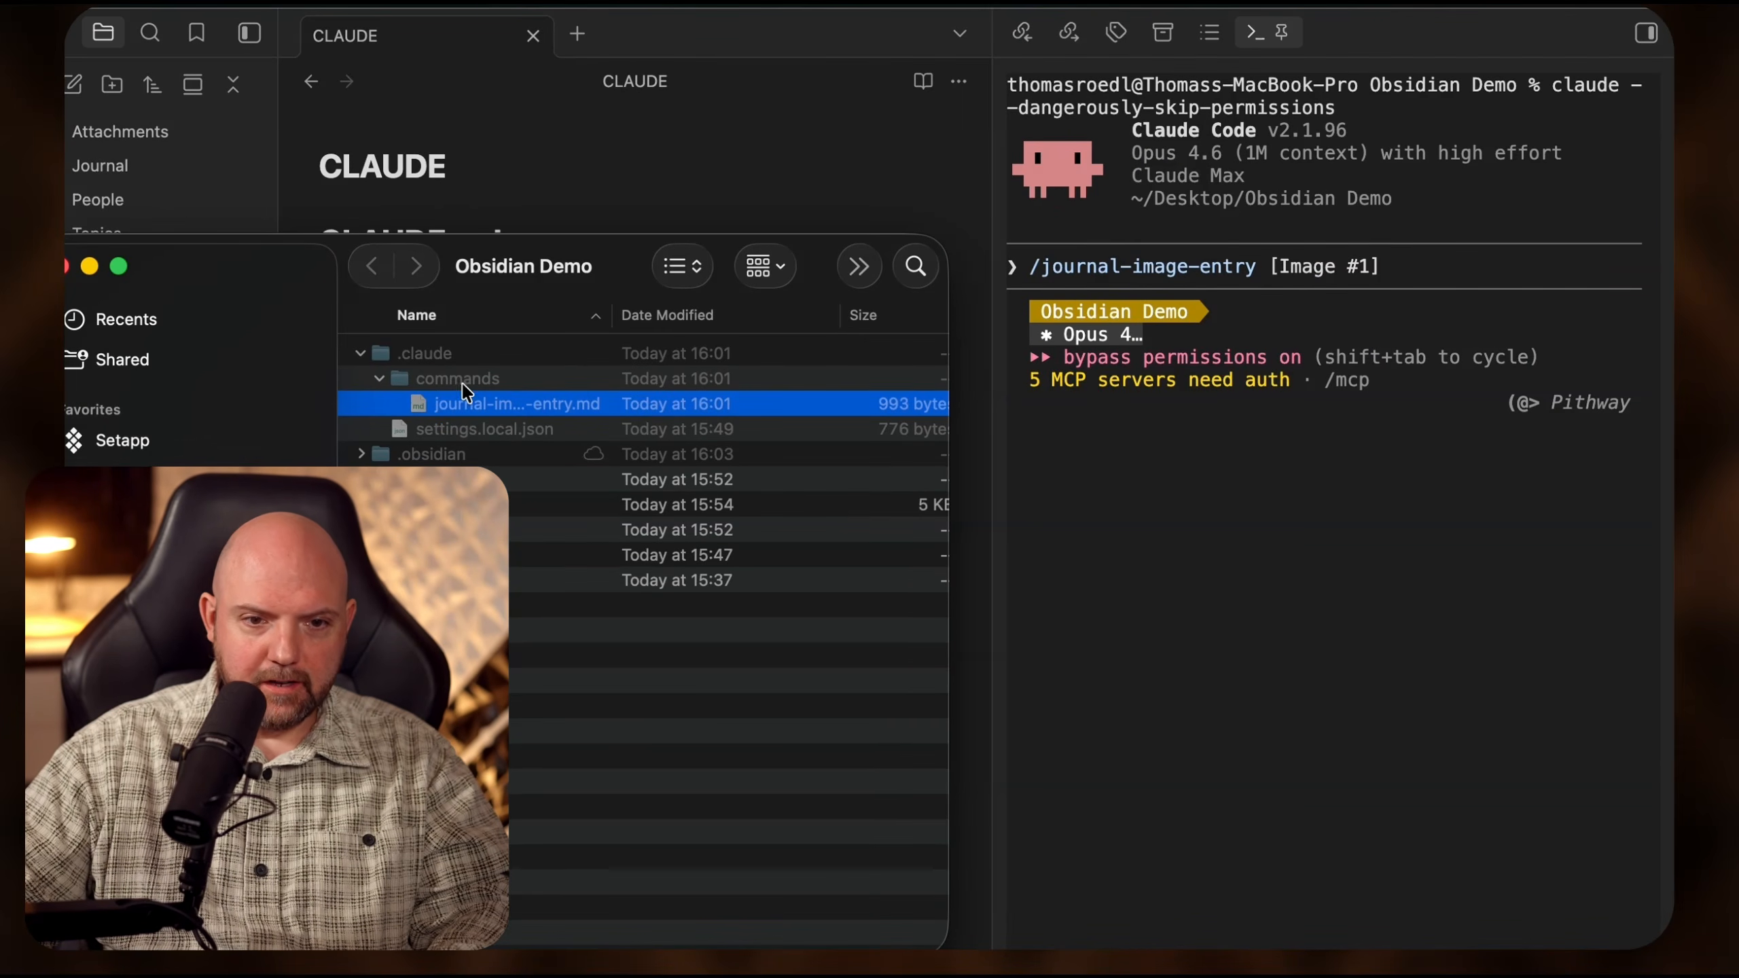
- Preview journal-image-entry.md in Finder again and review its numbered instructions for the attachment, daily note, heading and reflection
{"action": "key", "text": "space"}
{"action": "left_click_drag", "start_coordinate": [326, 145], "coordinate": [930, 385]}
{"action": "left_click", "coordinate": [928, 381]}
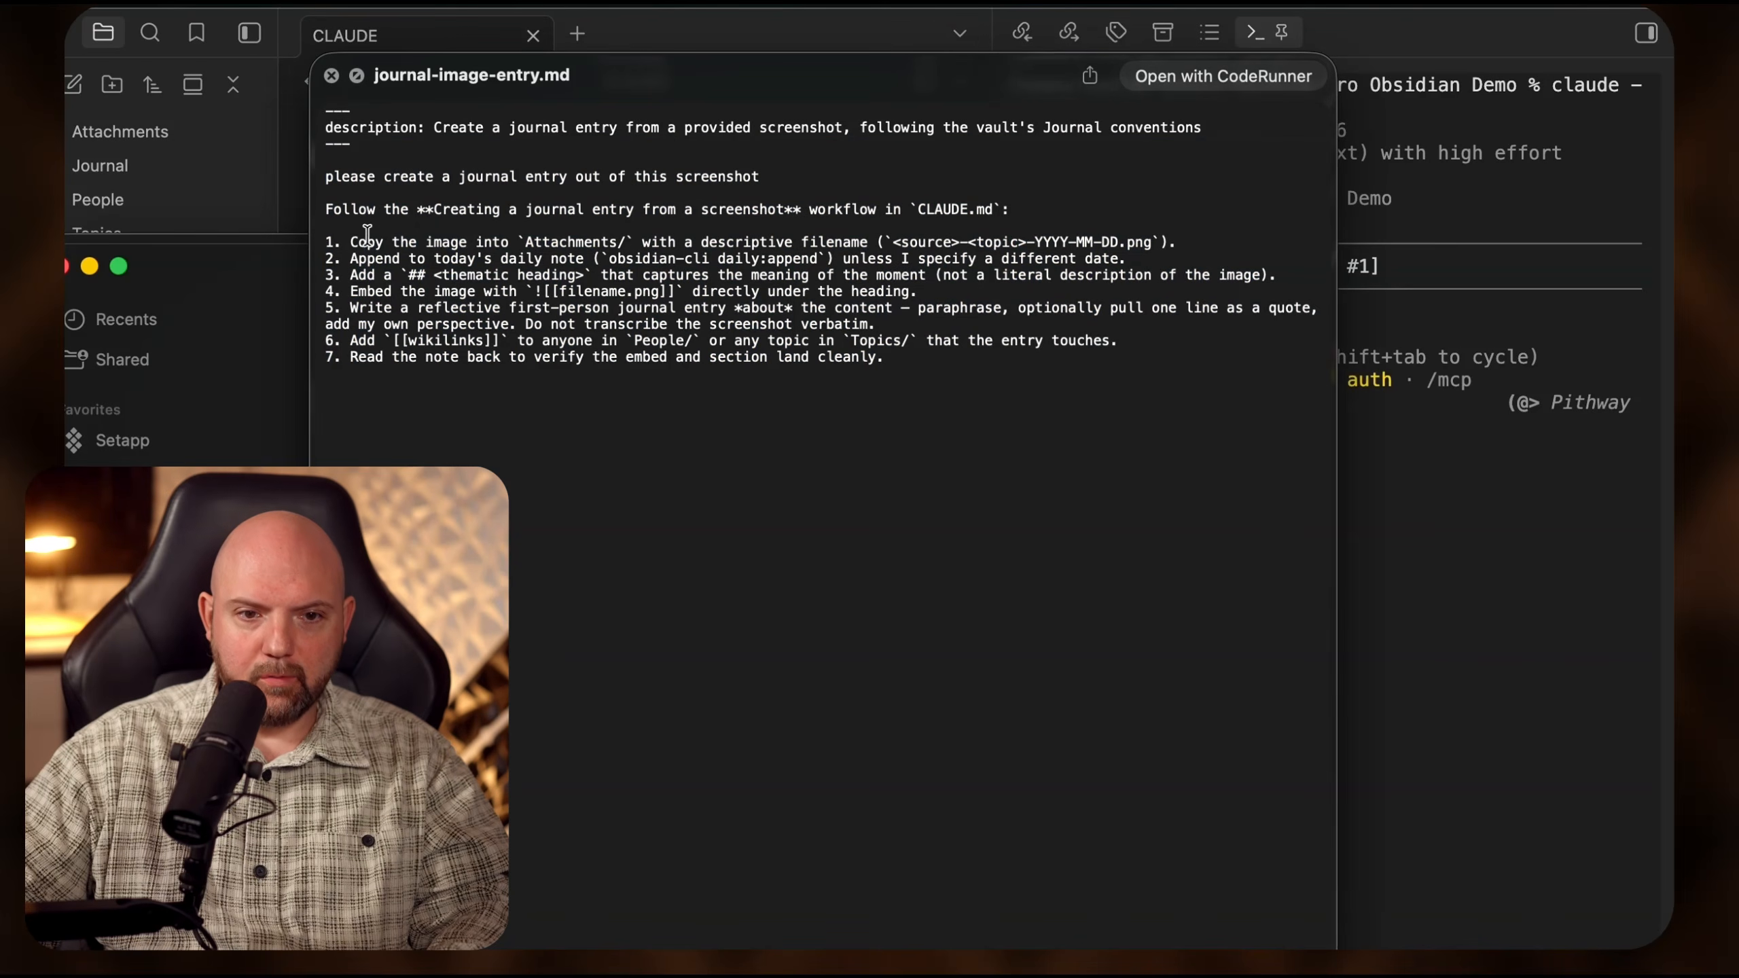
{"action": "left_click_drag", "start_coordinate": [366, 239], "coordinate": [792, 237]}
{"action": "left_click", "coordinate": [553, 242]}
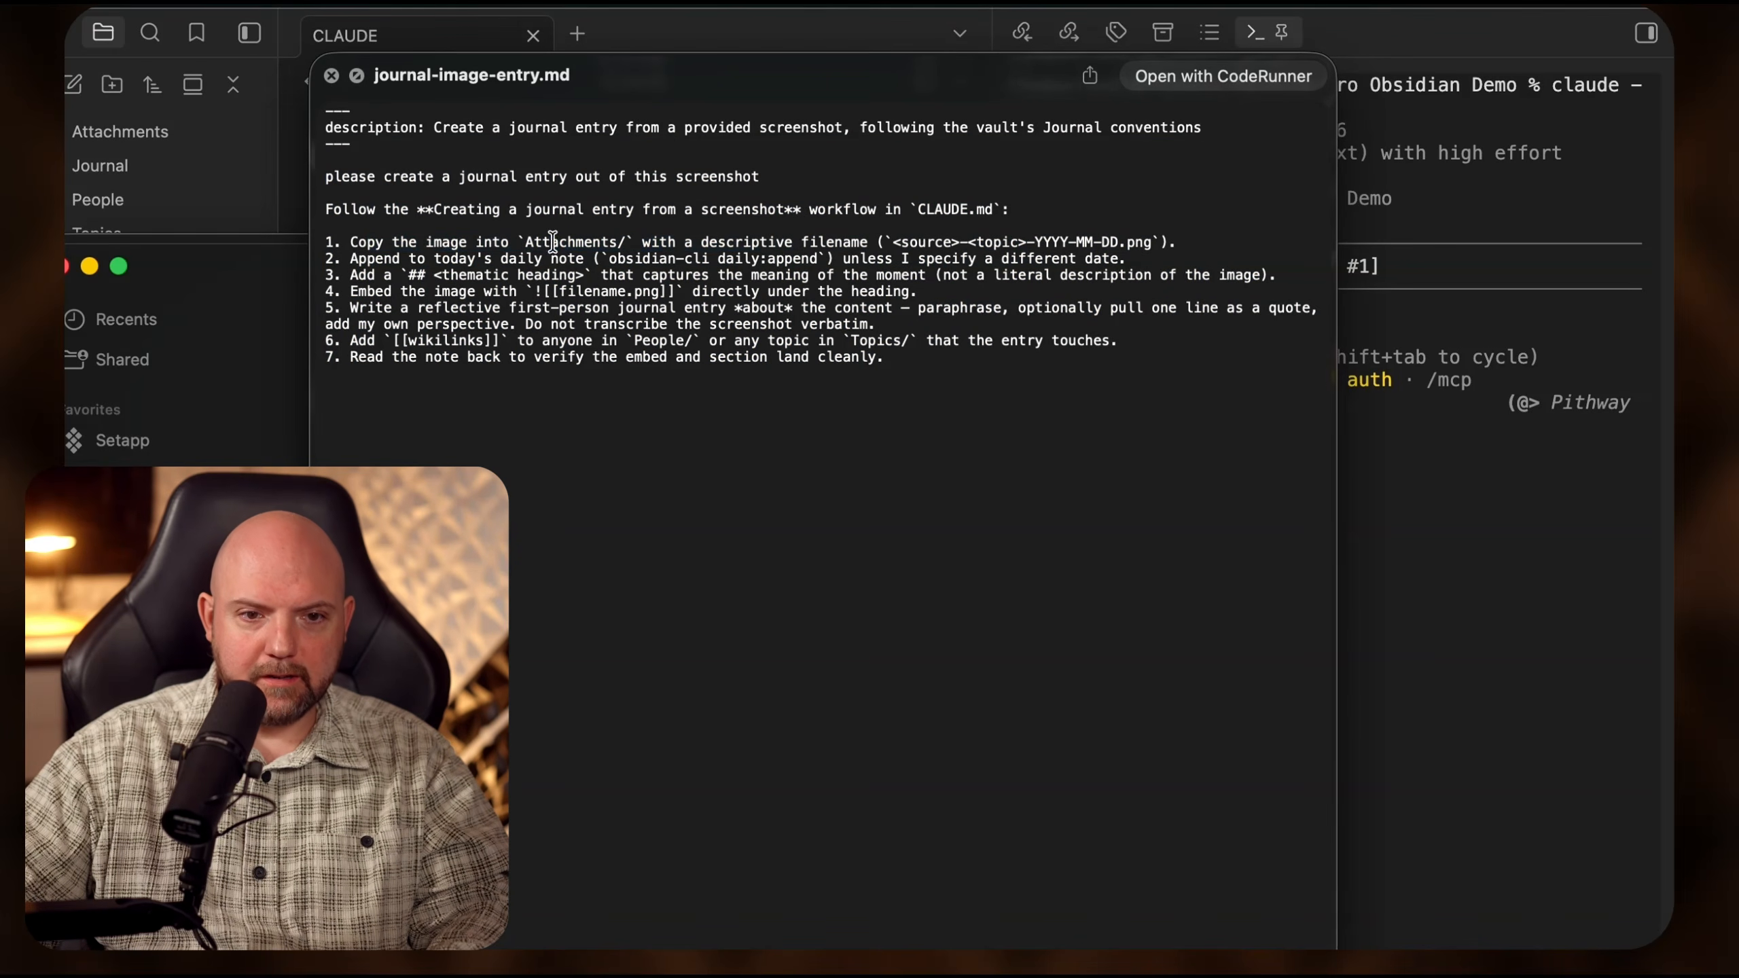
{"action": "left_click_drag", "start_coordinate": [366, 256], "coordinate": [952, 274]}
{"action": "left_click", "coordinate": [721, 284]}
{"action": "left_click_drag", "start_coordinate": [375, 272], "coordinate": [648, 474]}
{"action": "left_click", "coordinate": [648, 474]}
{"action": "left_click", "coordinate": [334, 76]}
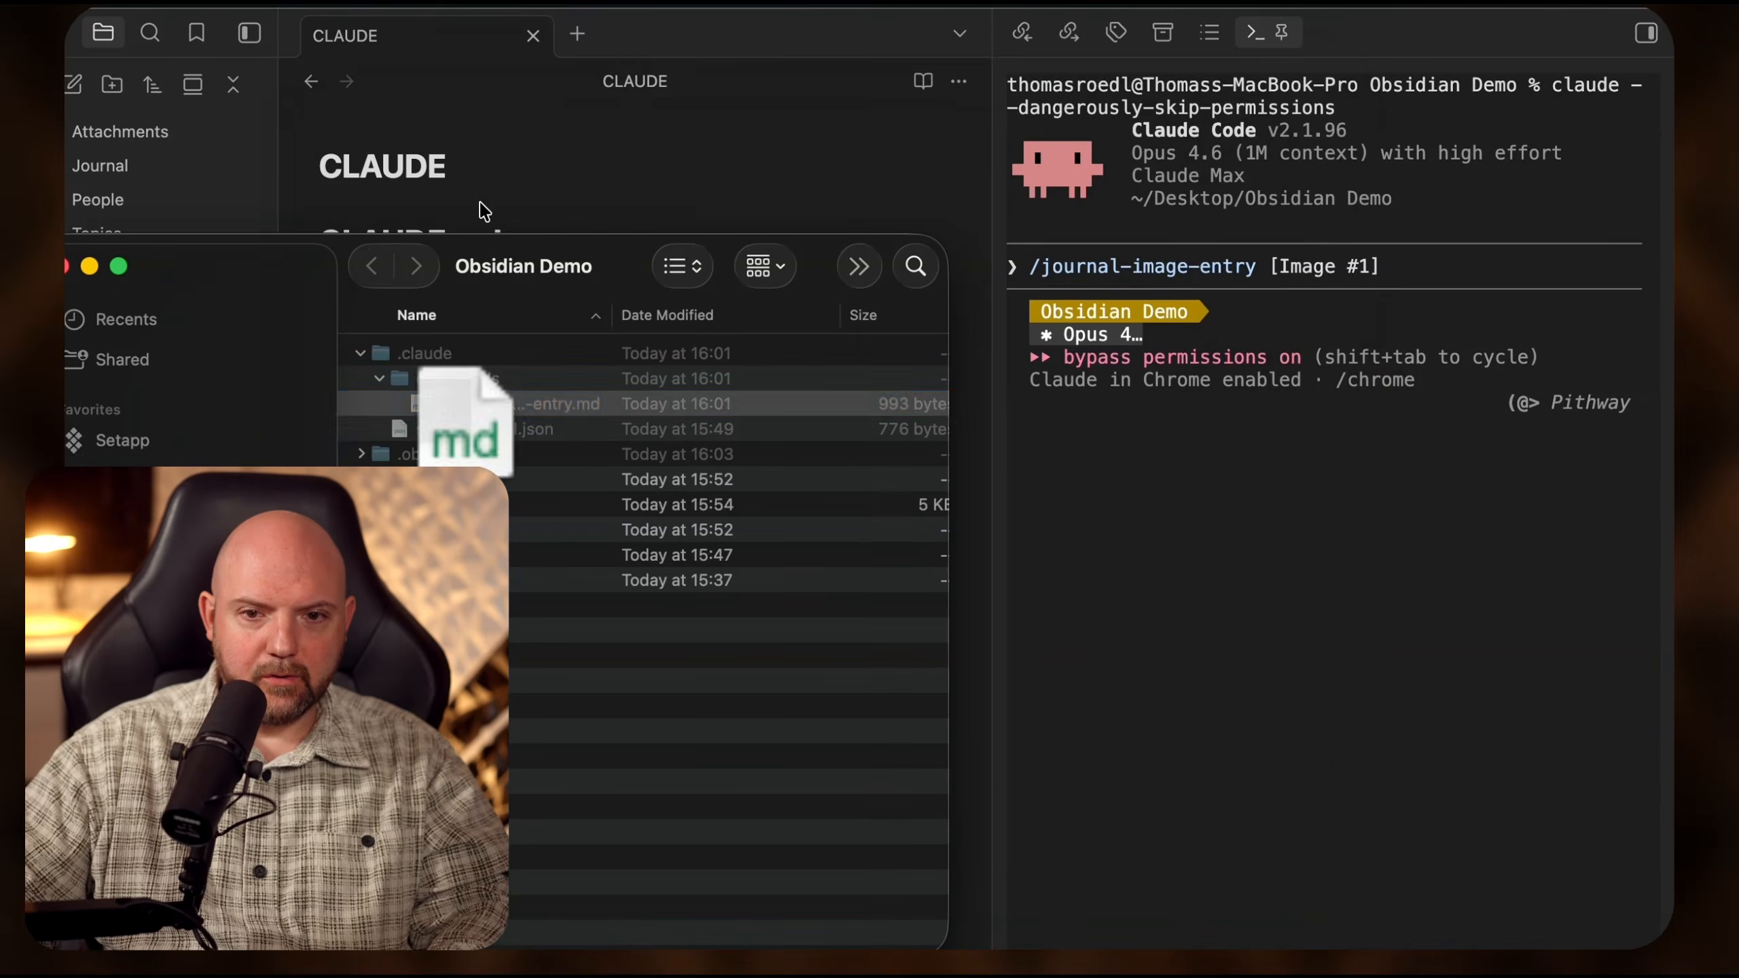
{"action": "left_click", "coordinate": [64, 266]}
- Send the /journal-image-entry command with the attached screenshot to Claude Code
{"action": "left_click", "coordinate": [1431, 268]}
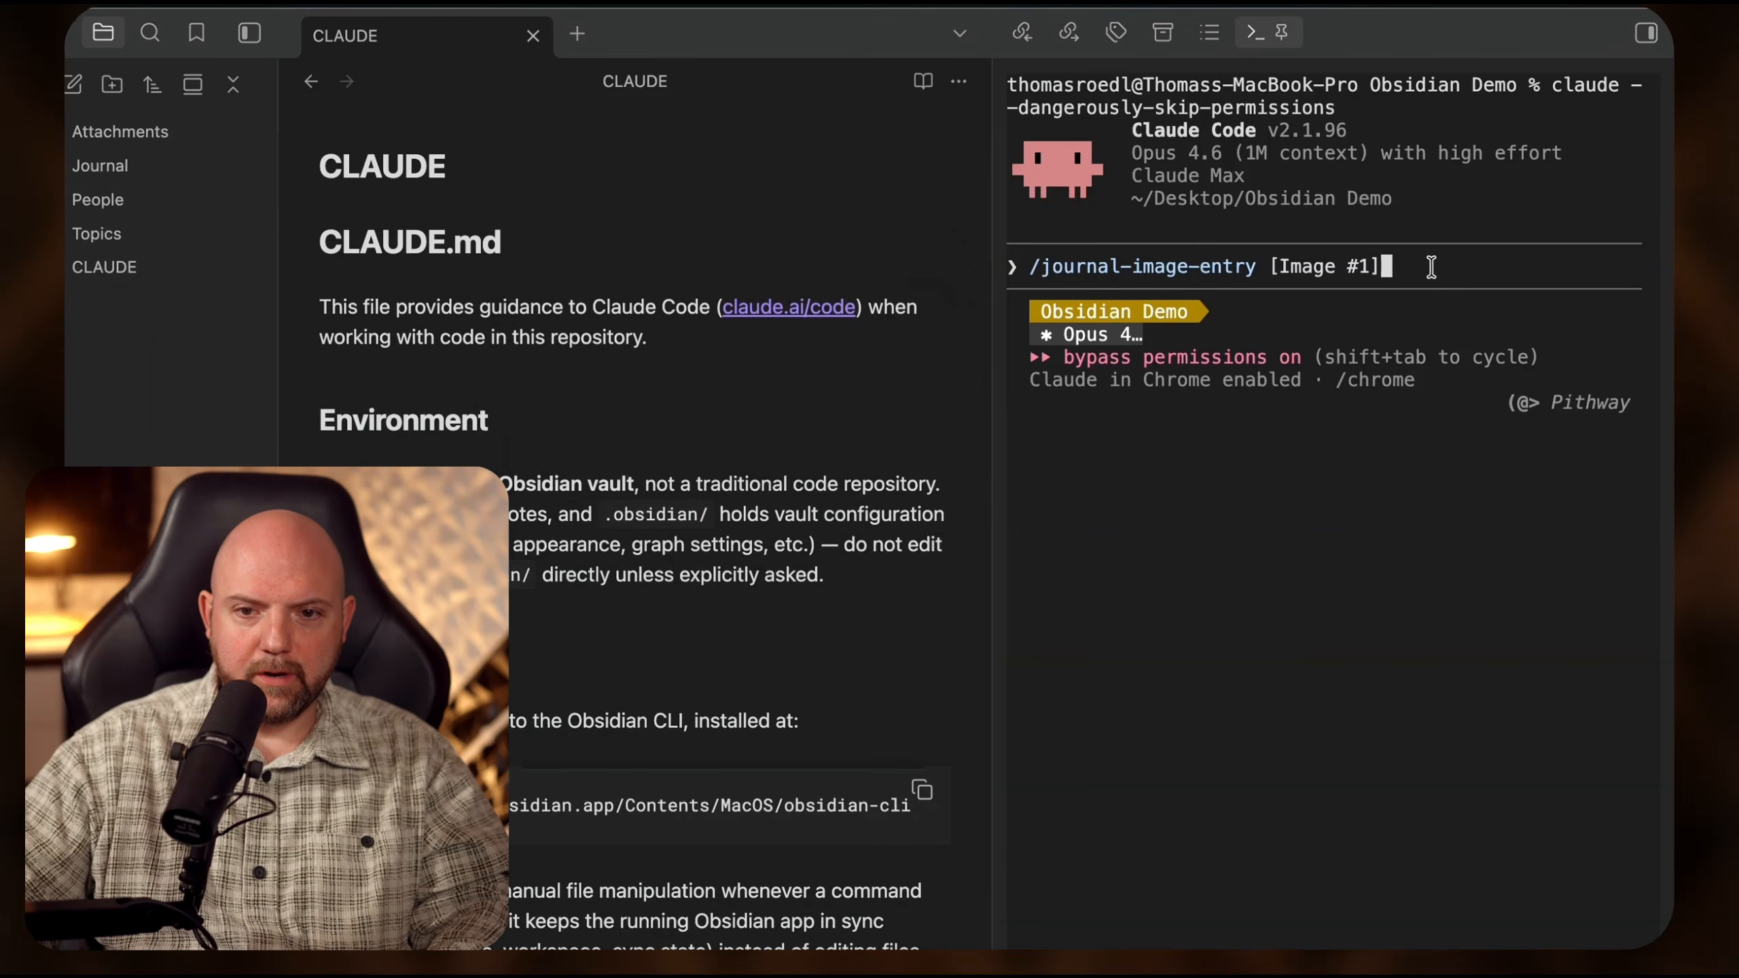
{"action": "key", "text": "Return"}
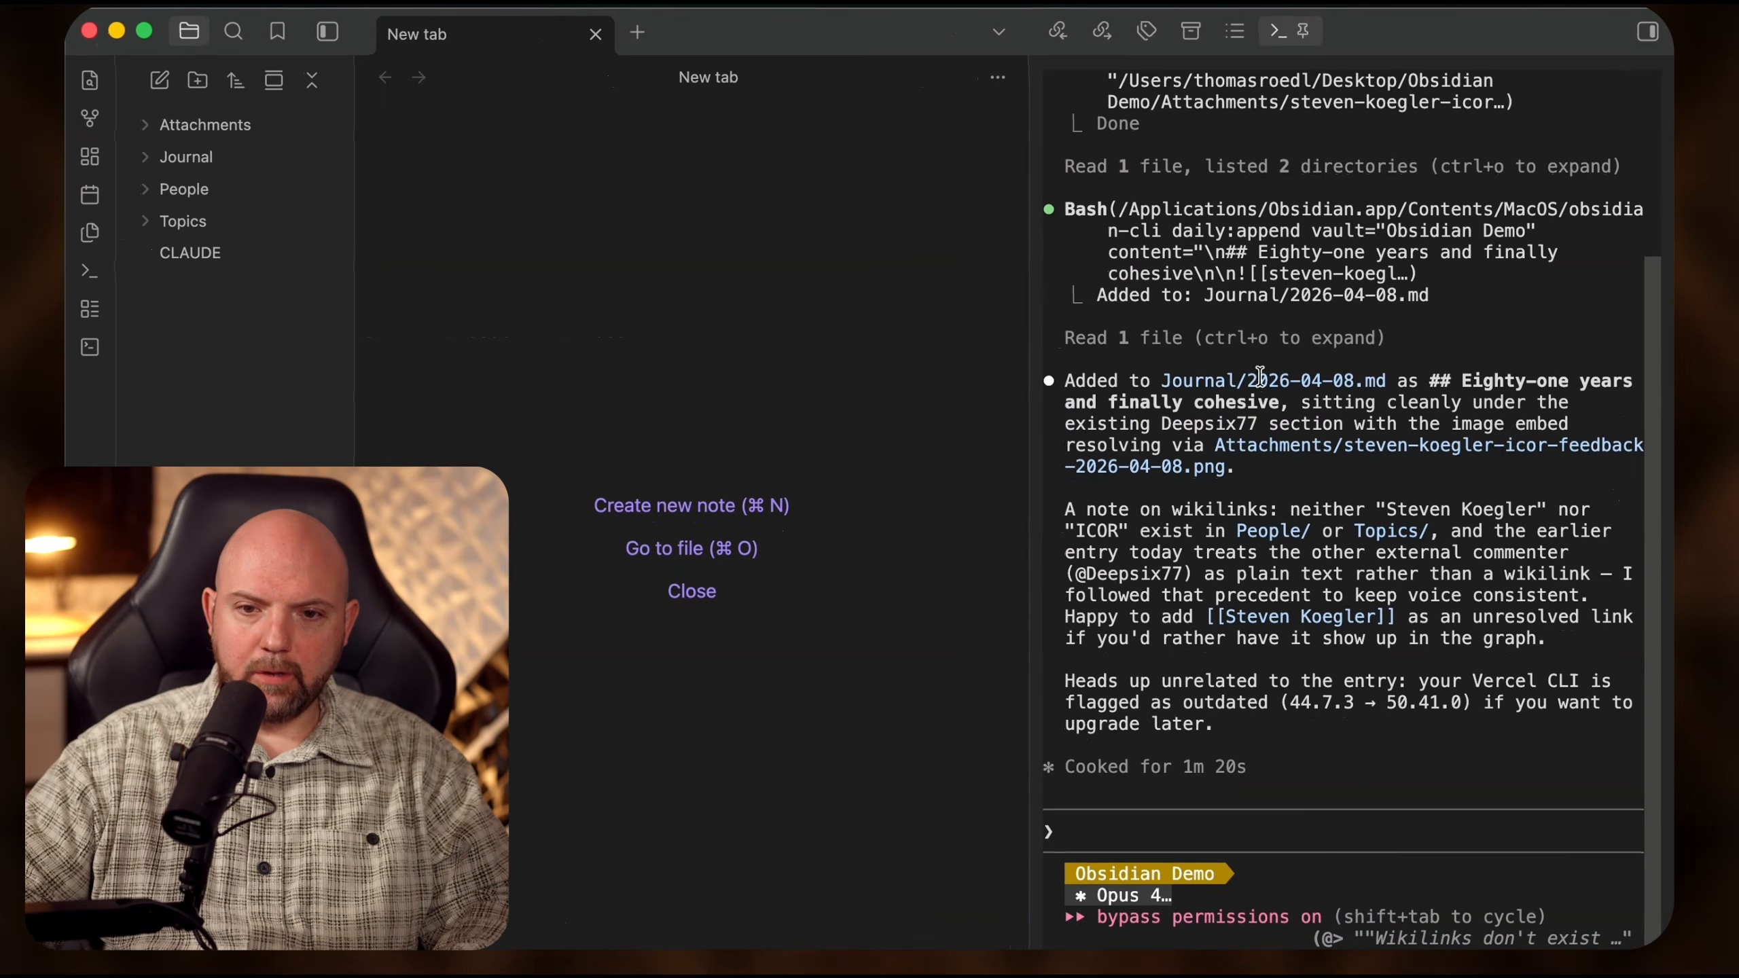
- Open today's daily note and read the "Eighty-one years and finally cohesive" section with its embedded screenshot, quote and reflection
{"action": "left_click", "coordinate": [91, 195]}
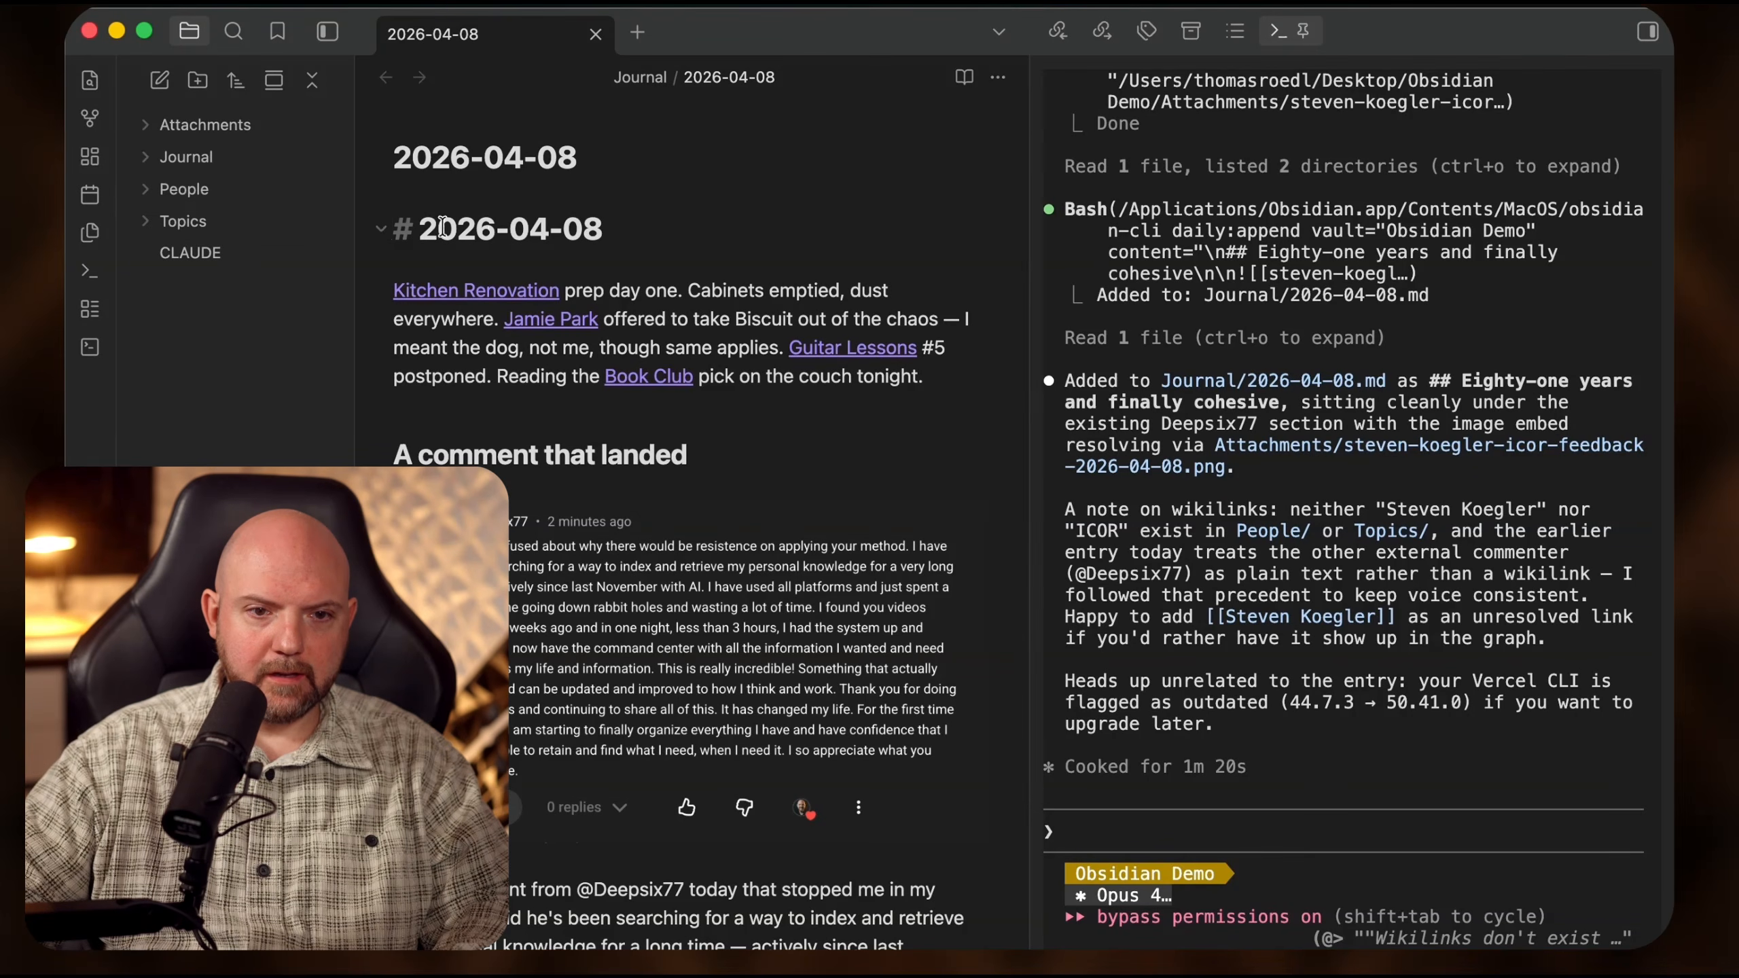
{"action": "scroll", "coordinate": [589, 370], "scroll_direction": "down", "scroll_amount": 10}
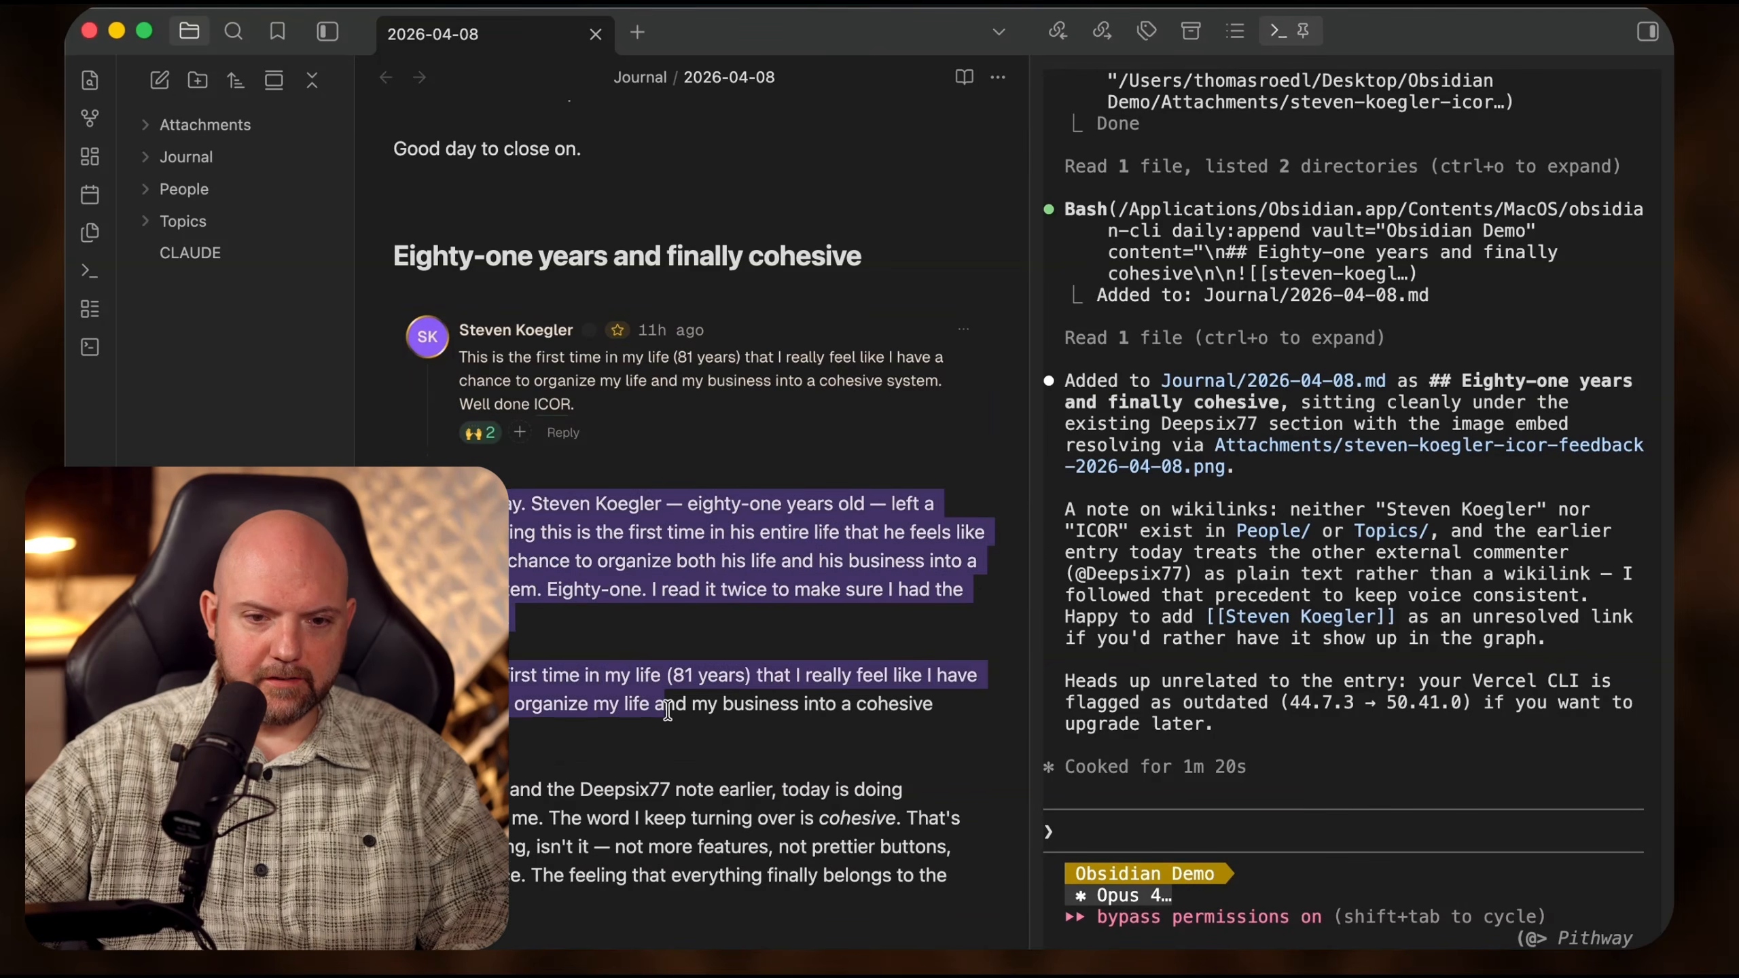
{"action": "scroll", "coordinate": [738, 759], "scroll_direction": "down", "scroll_amount": 4}
{"action": "left_click", "coordinate": [747, 507]}
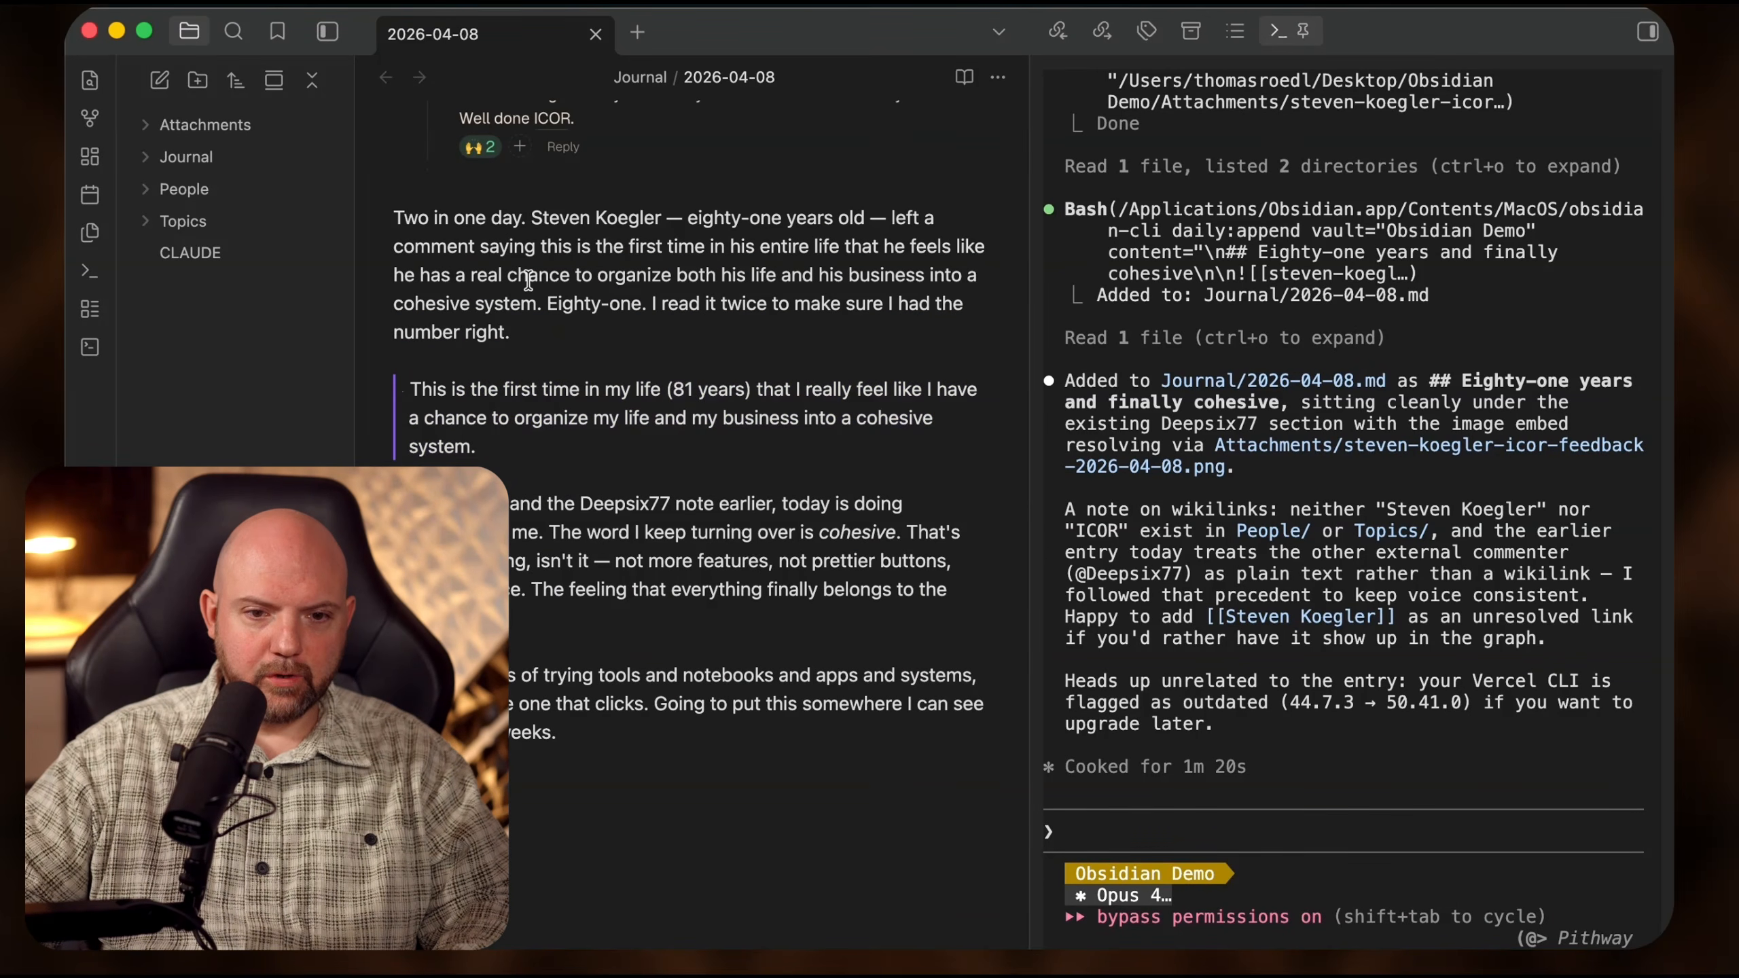
{"action": "left_click_drag", "start_coordinate": [394, 504], "coordinate": [685, 625]}
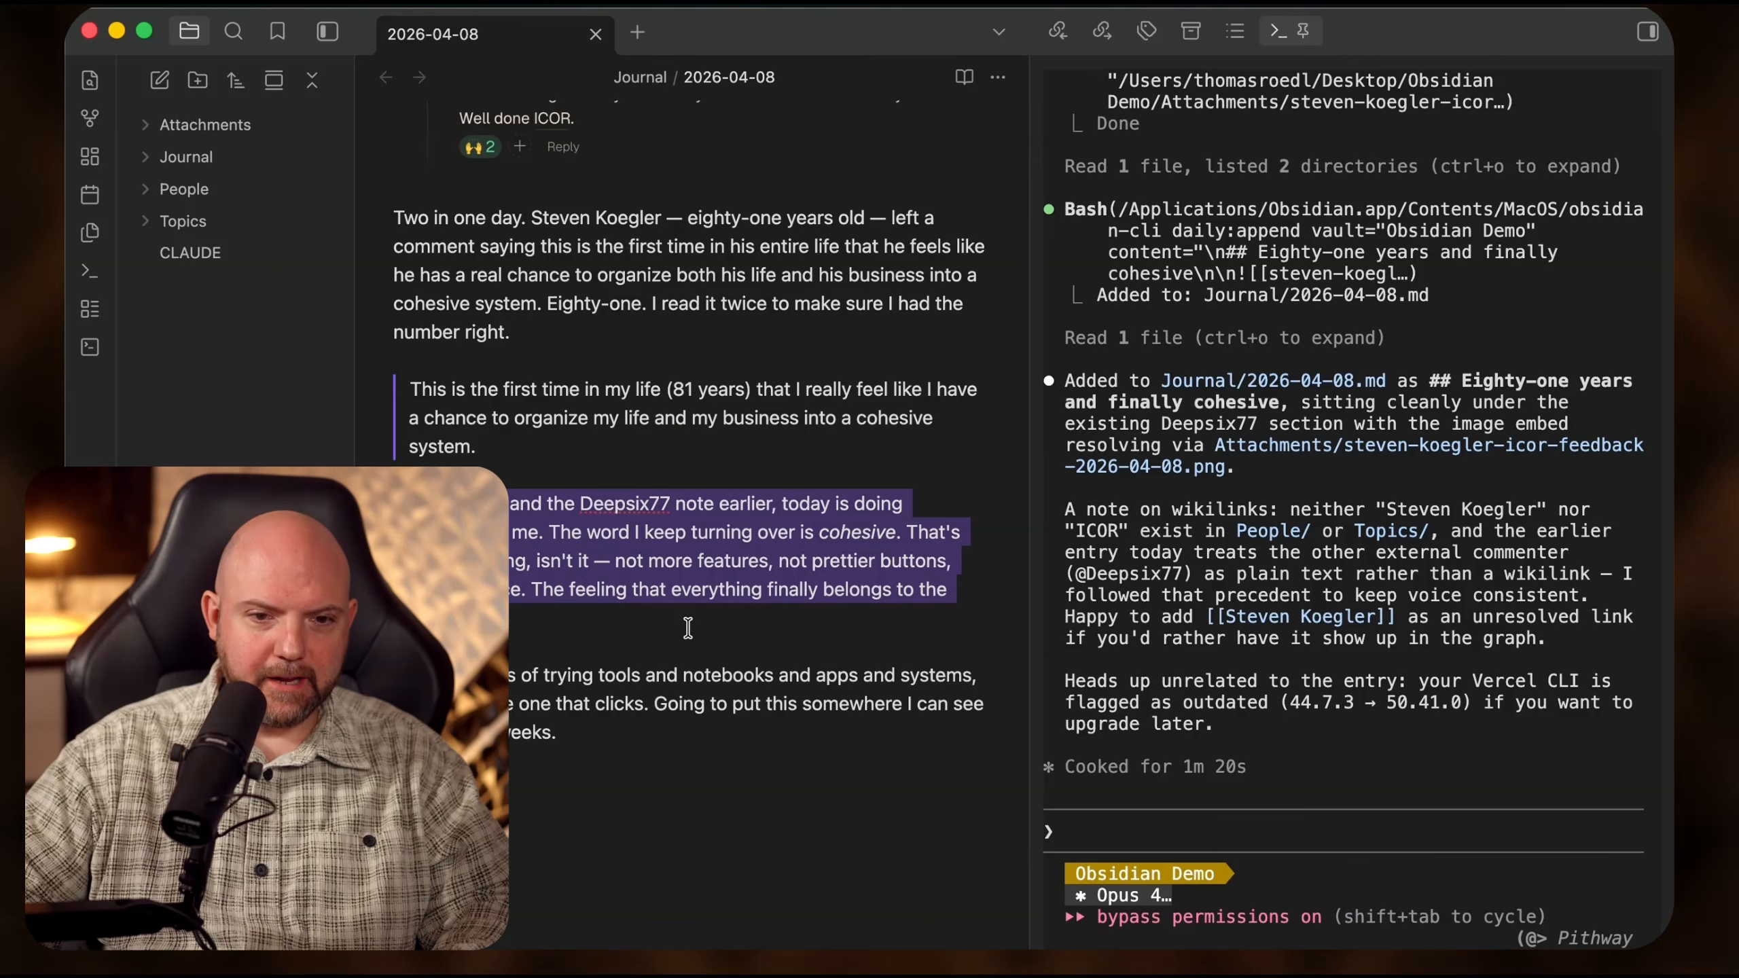
{"action": "left_click", "coordinate": [709, 728]}
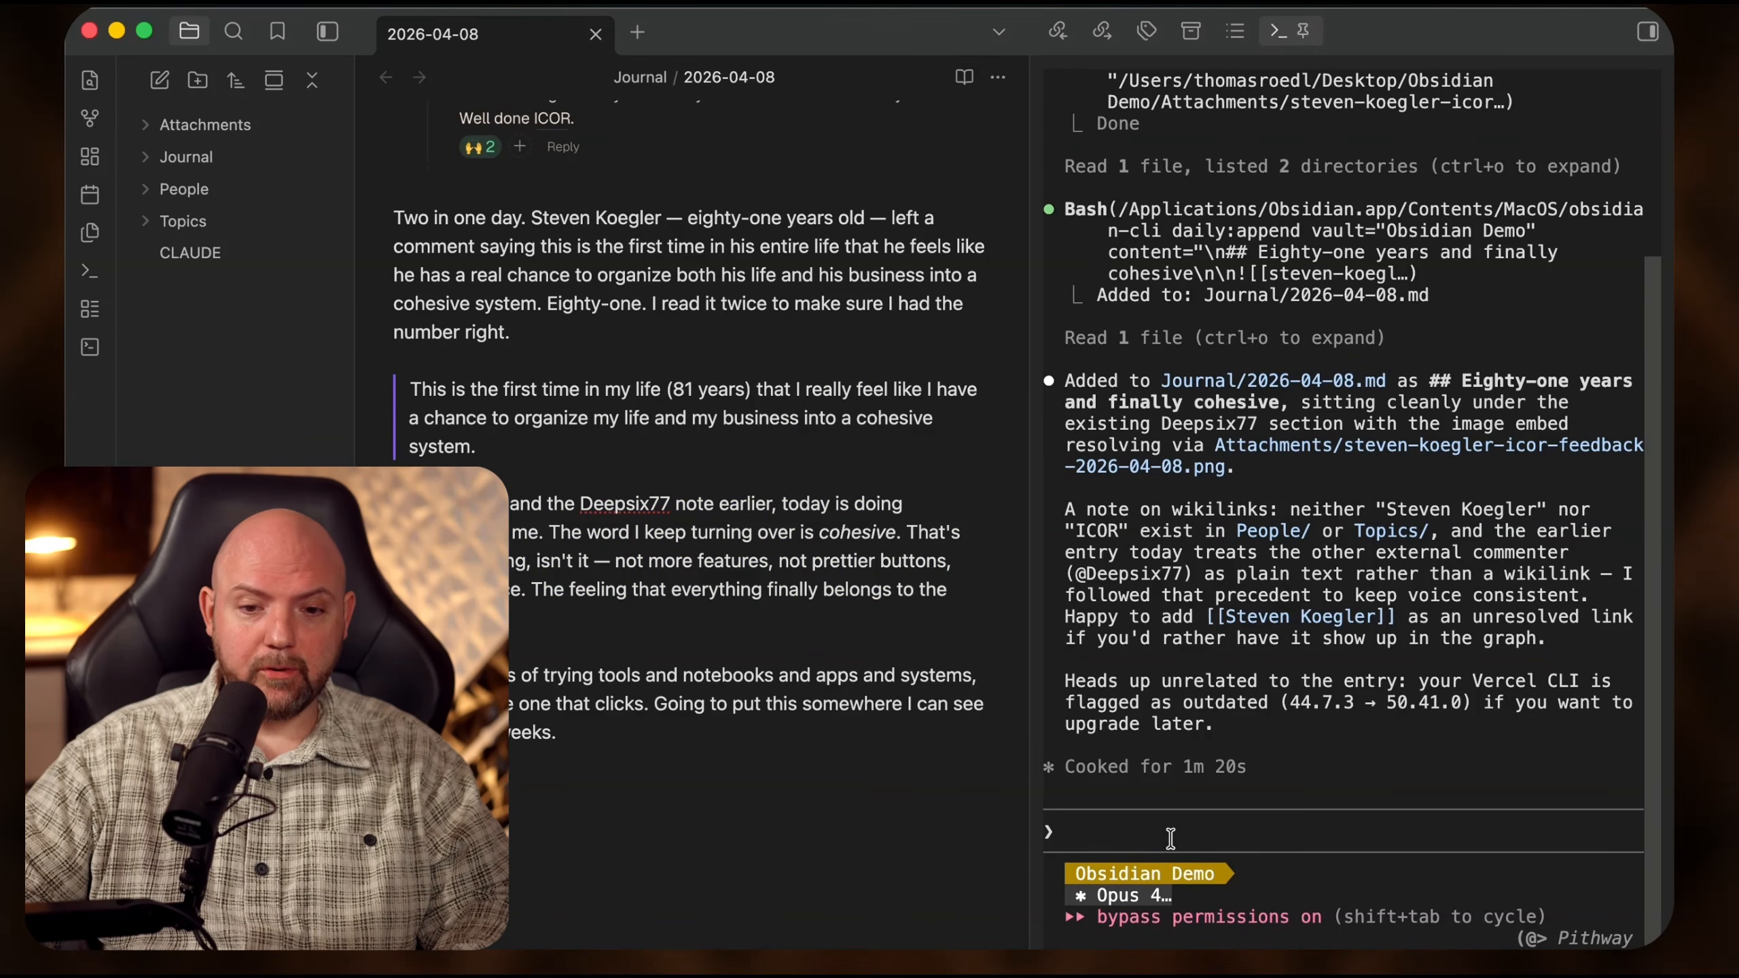
{"action": "left_click", "coordinate": [1130, 828]}
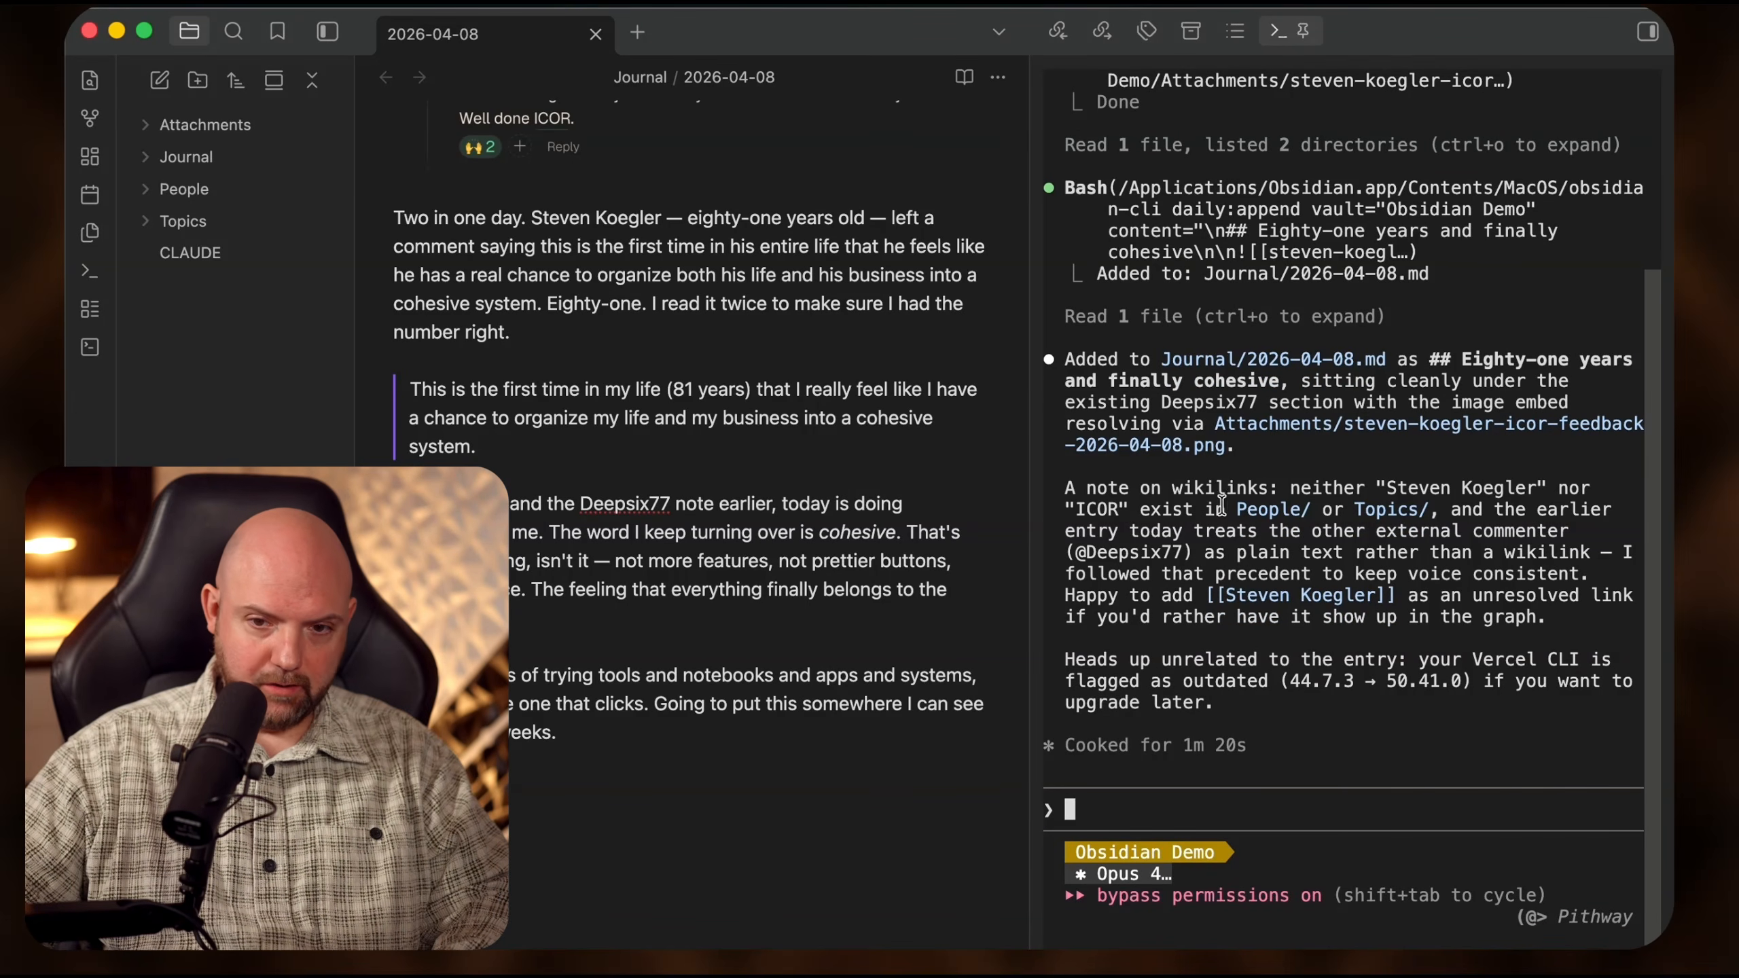
- Instruct Claude Code to update its ruleset to always crosslink any new people appearing in entries or link existing people
{"action": "left_click_drag", "start_coordinate": [1221, 507], "coordinate": [1385, 613]}
{"action": "left_click_drag", "start_coordinate": [1206, 595], "coordinate": [1436, 601]}
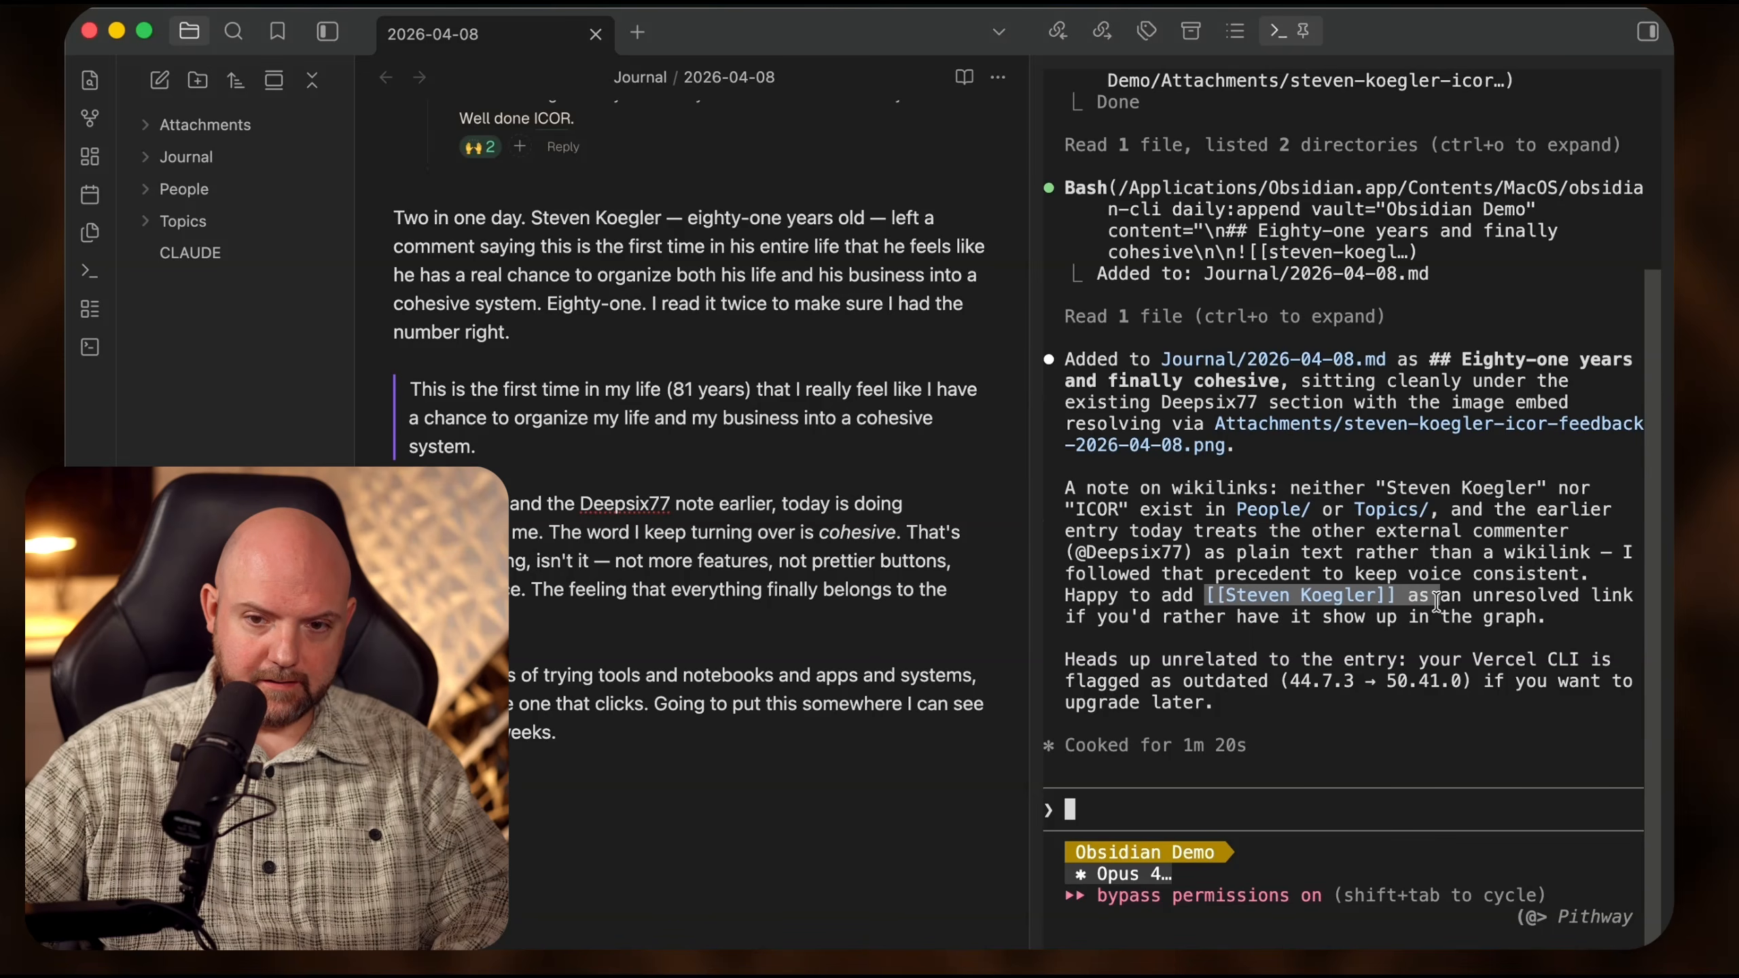
{"action": "left_click", "coordinate": [1158, 795]}
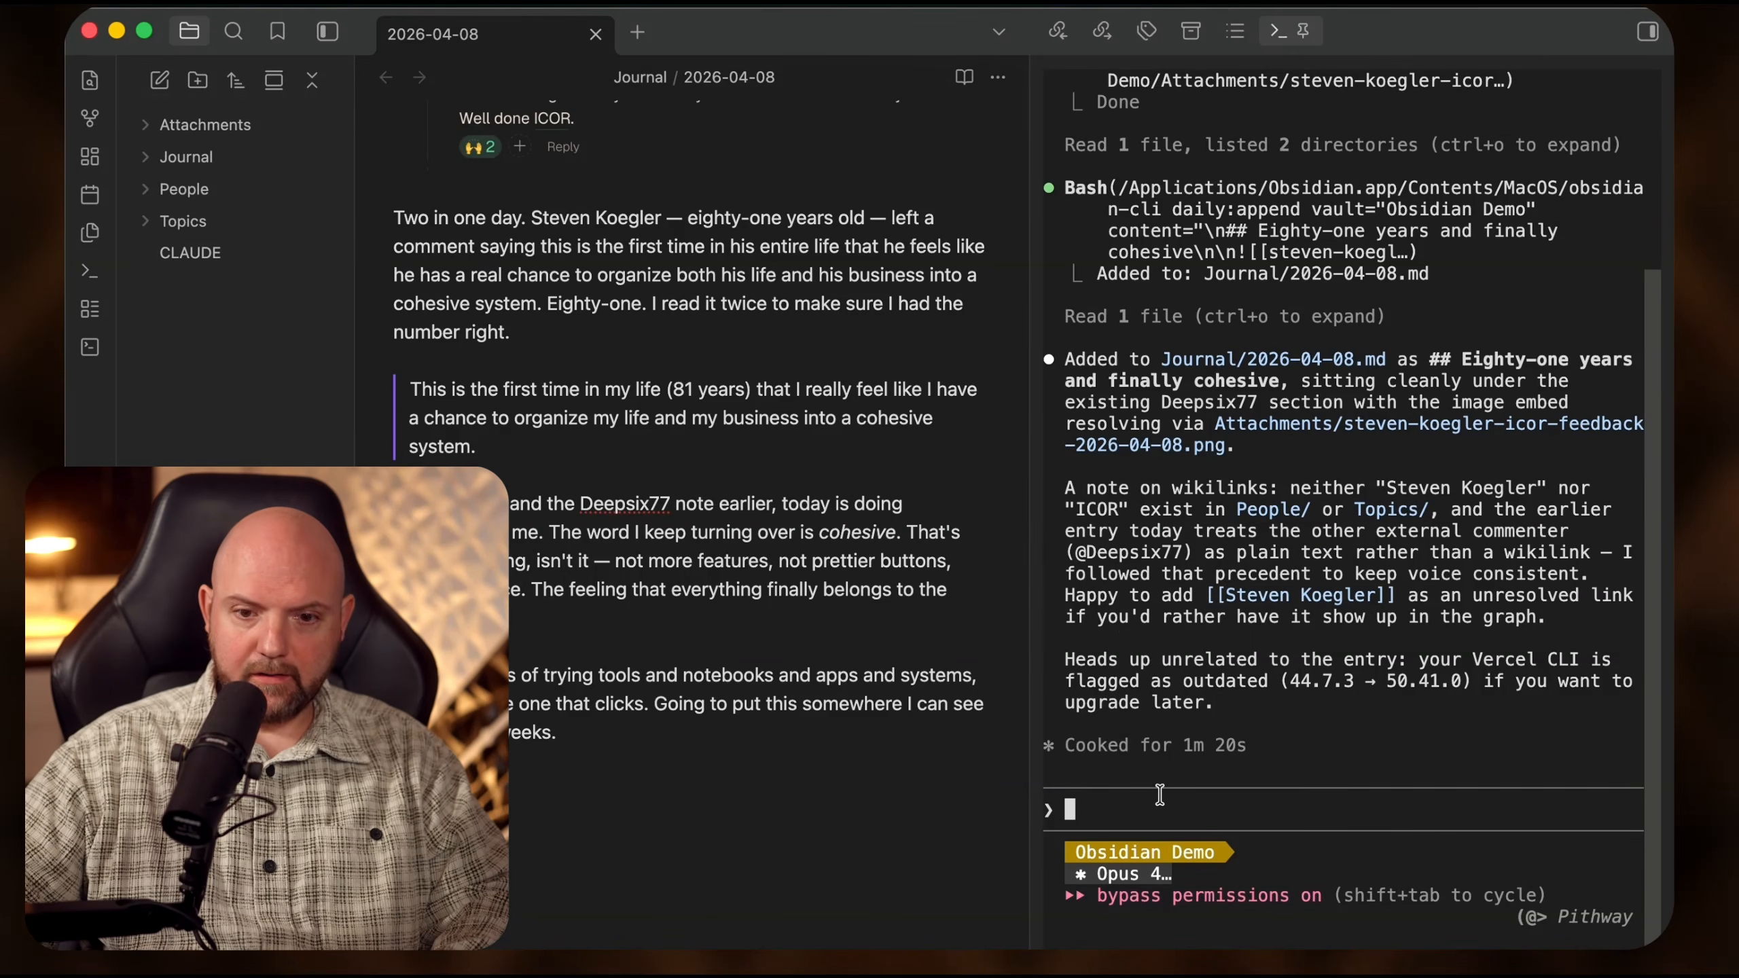
{"action": "type", "text": "yes update "}
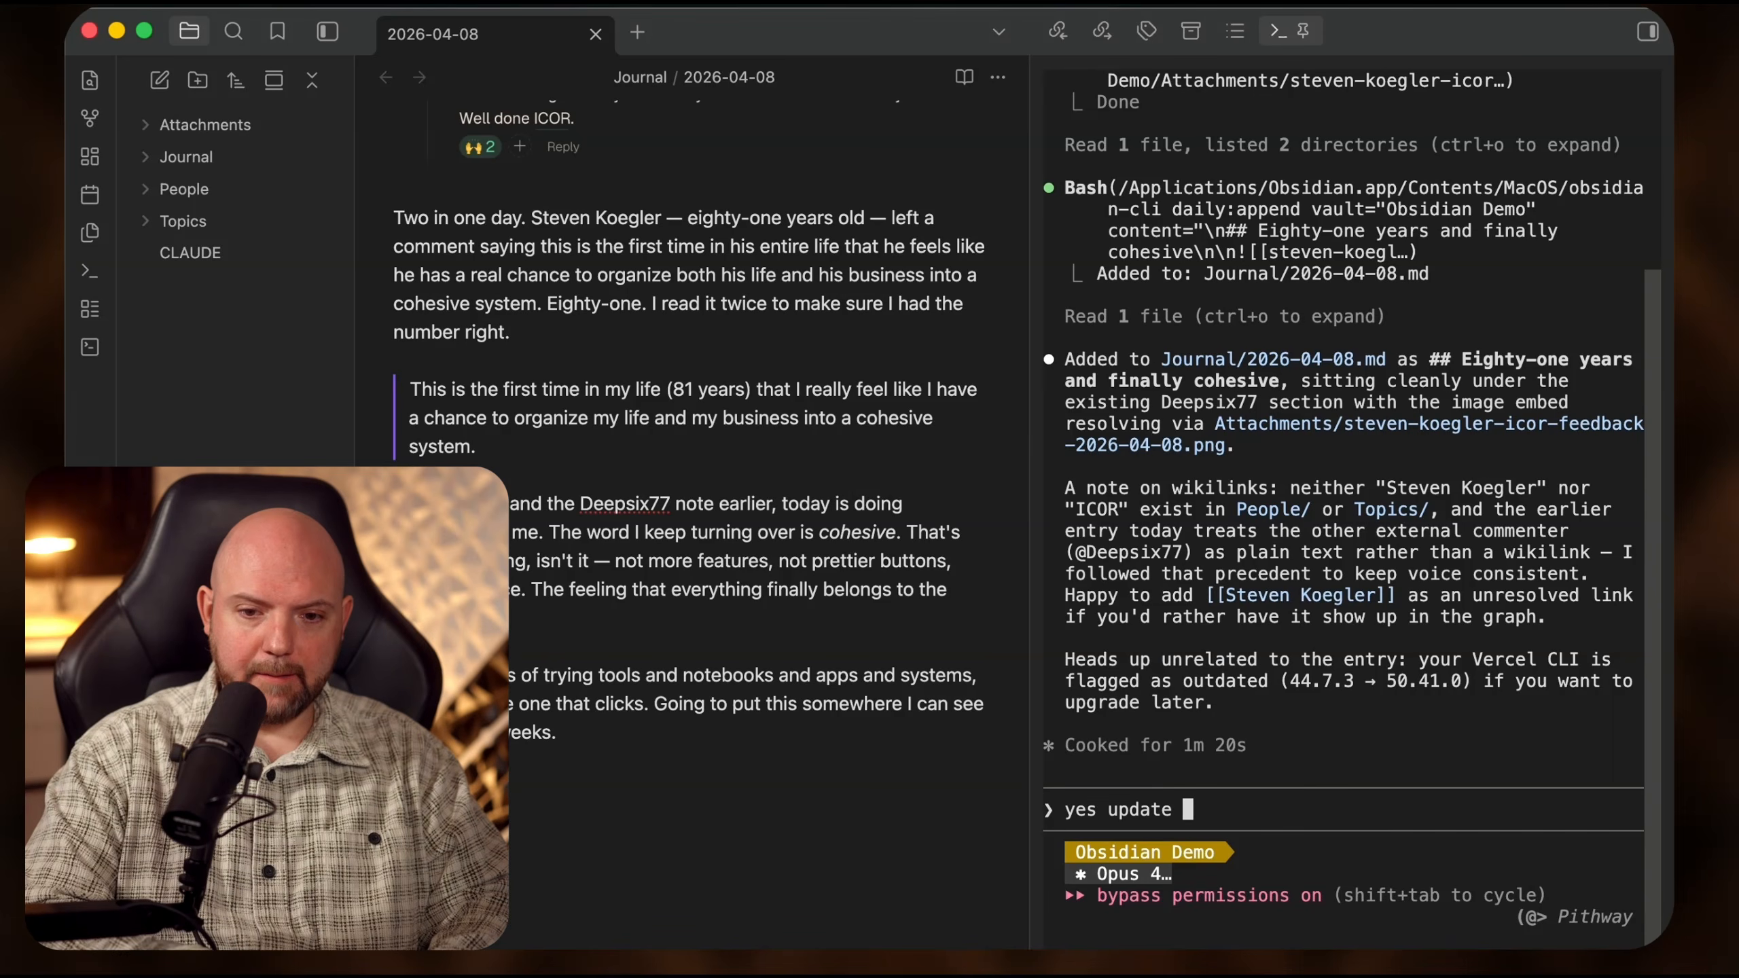
{"action": "type", "text": "your ruleset to alwa"}
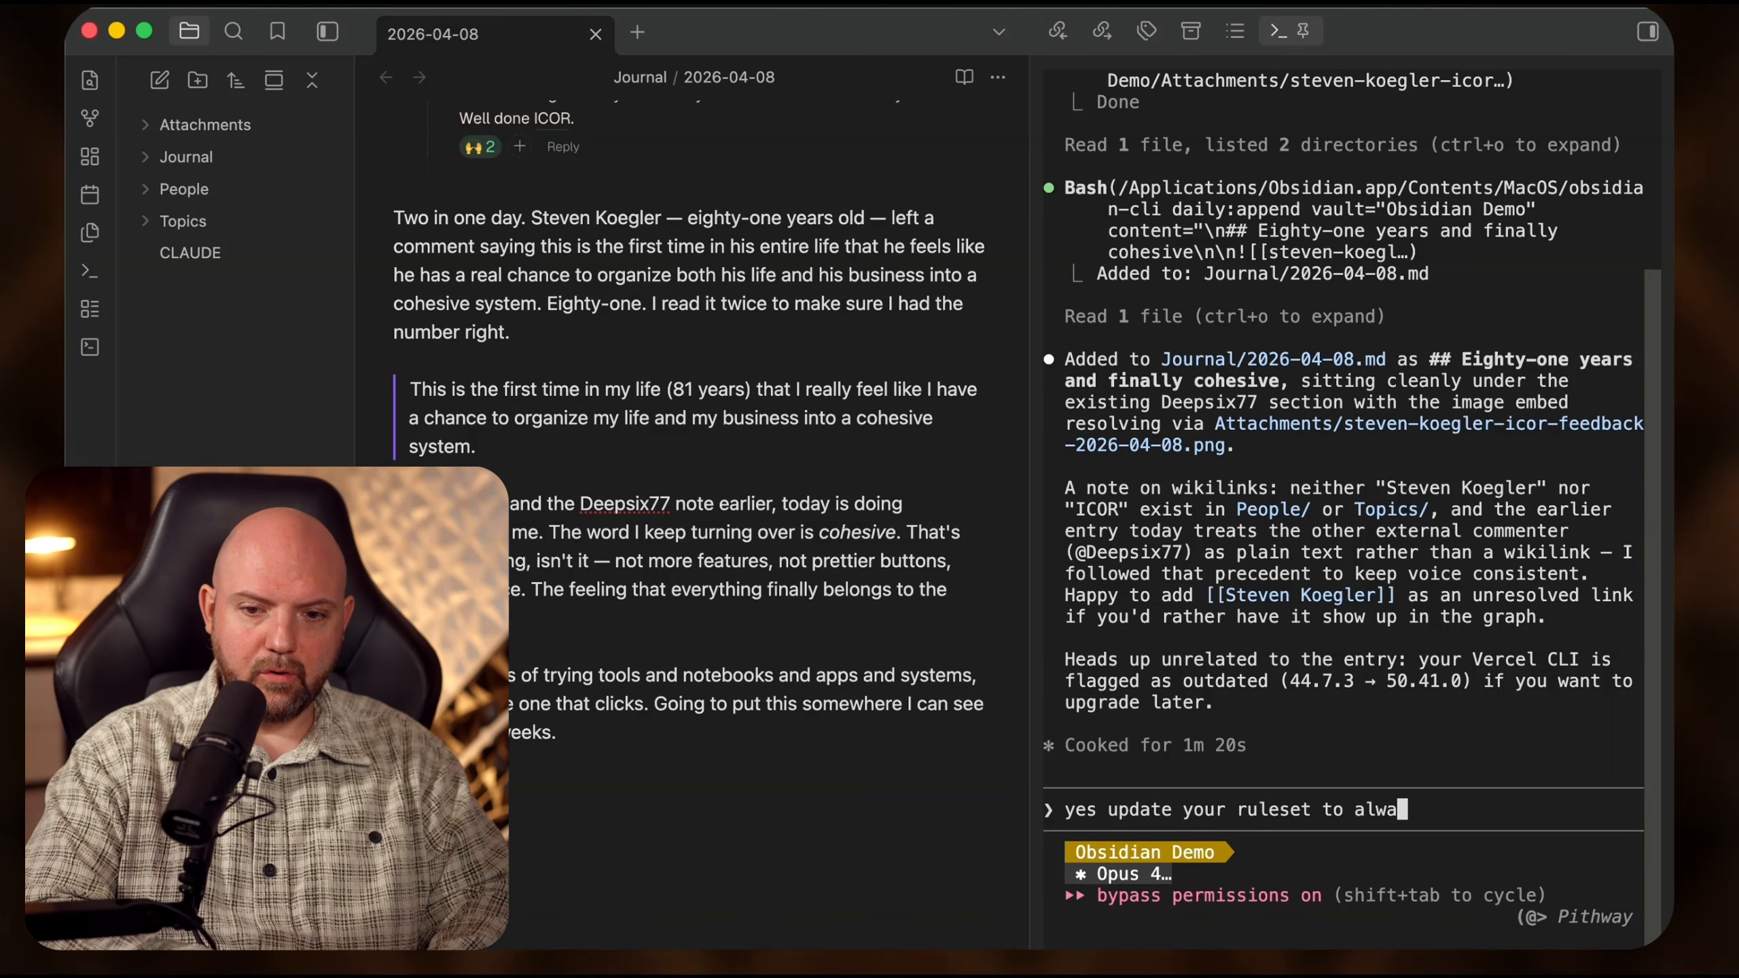
{"action": "type", "text": "ys also crossli"}
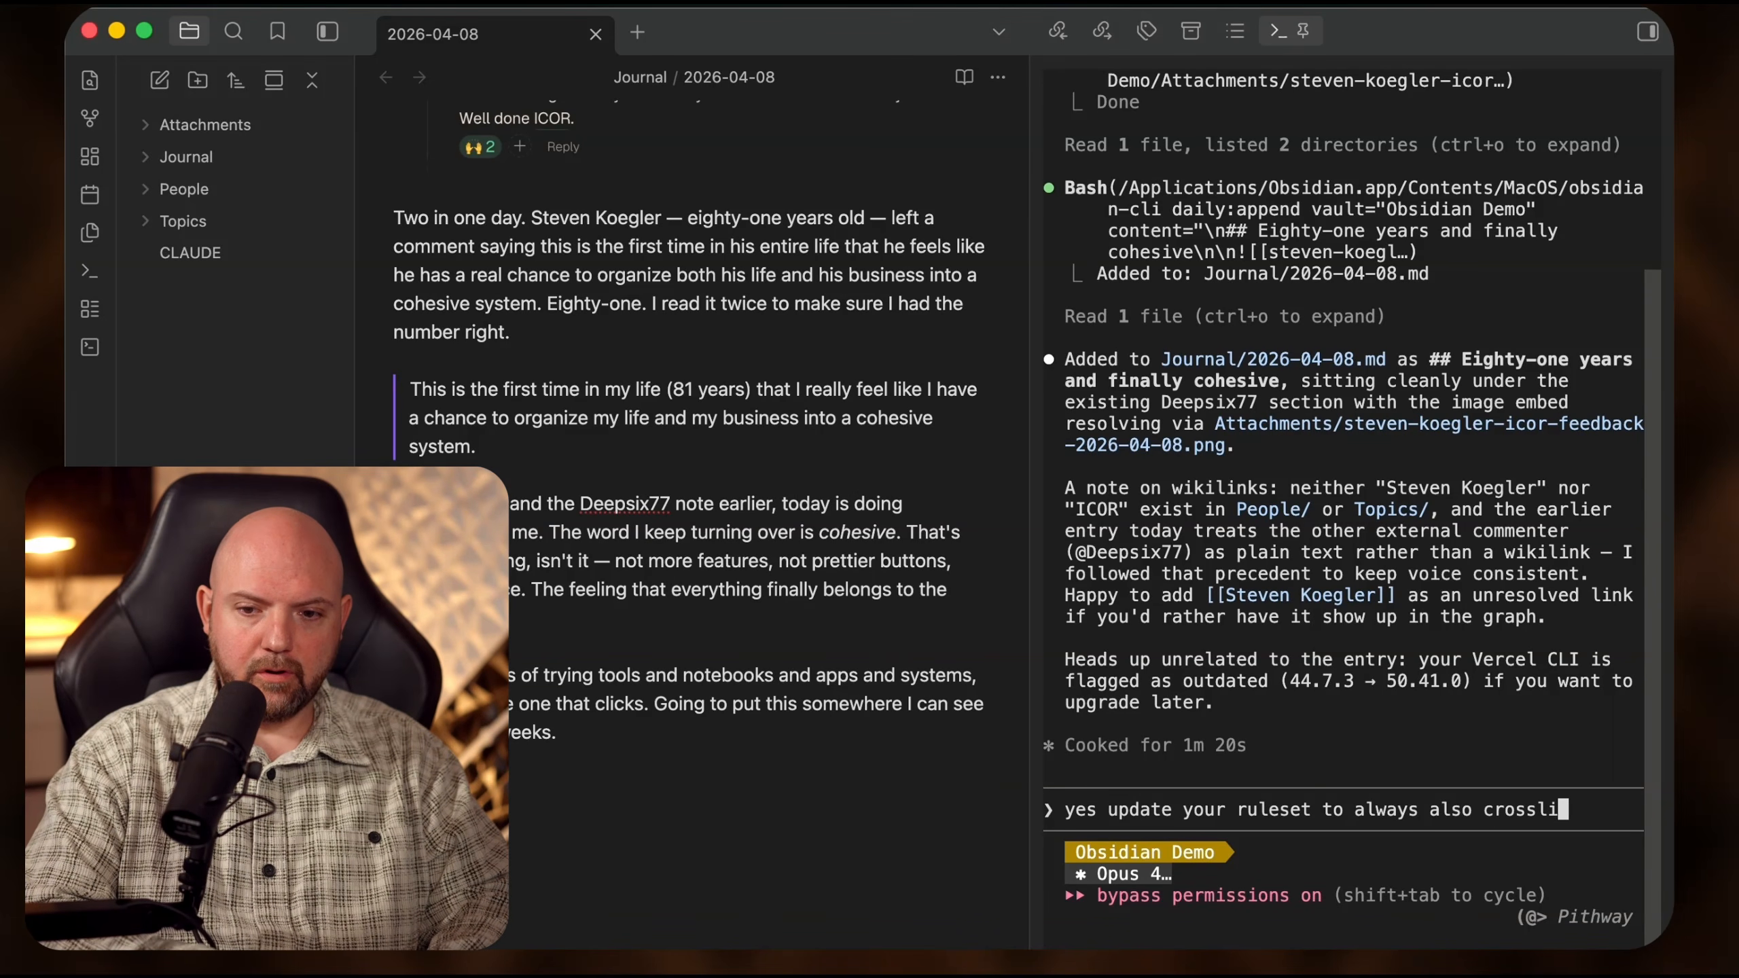
{"action": "type", "text": "nk any new peop"}
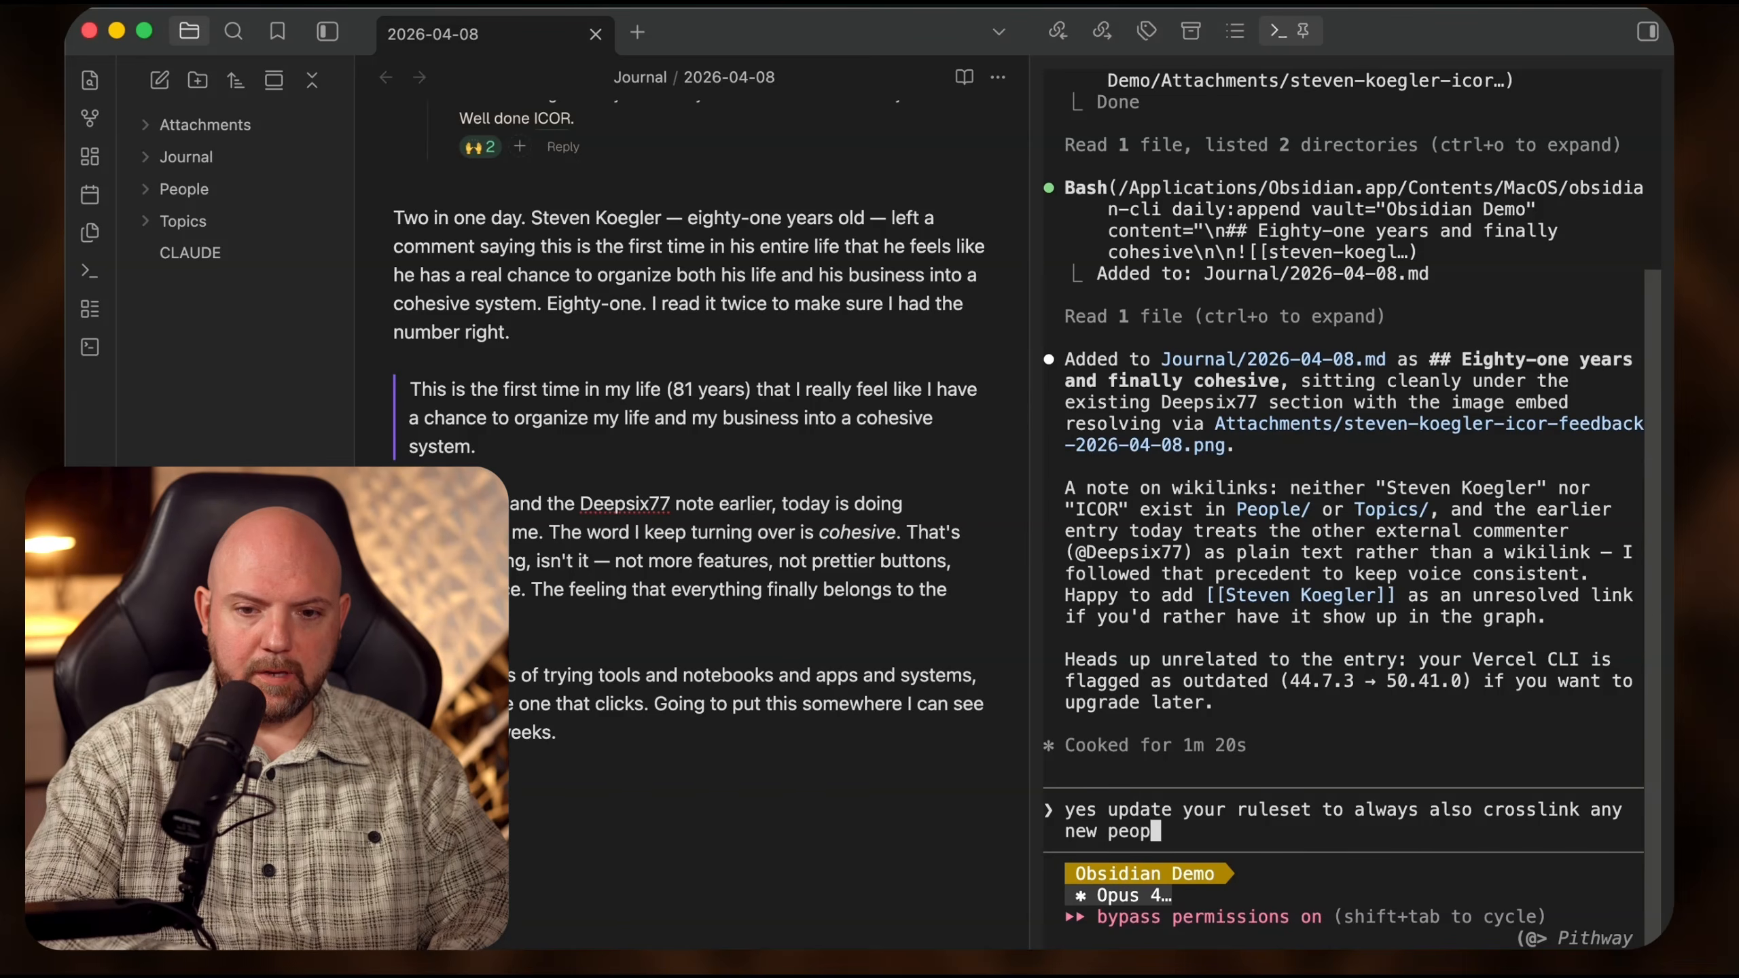
{"action": "type", "text": "le appearing or"}
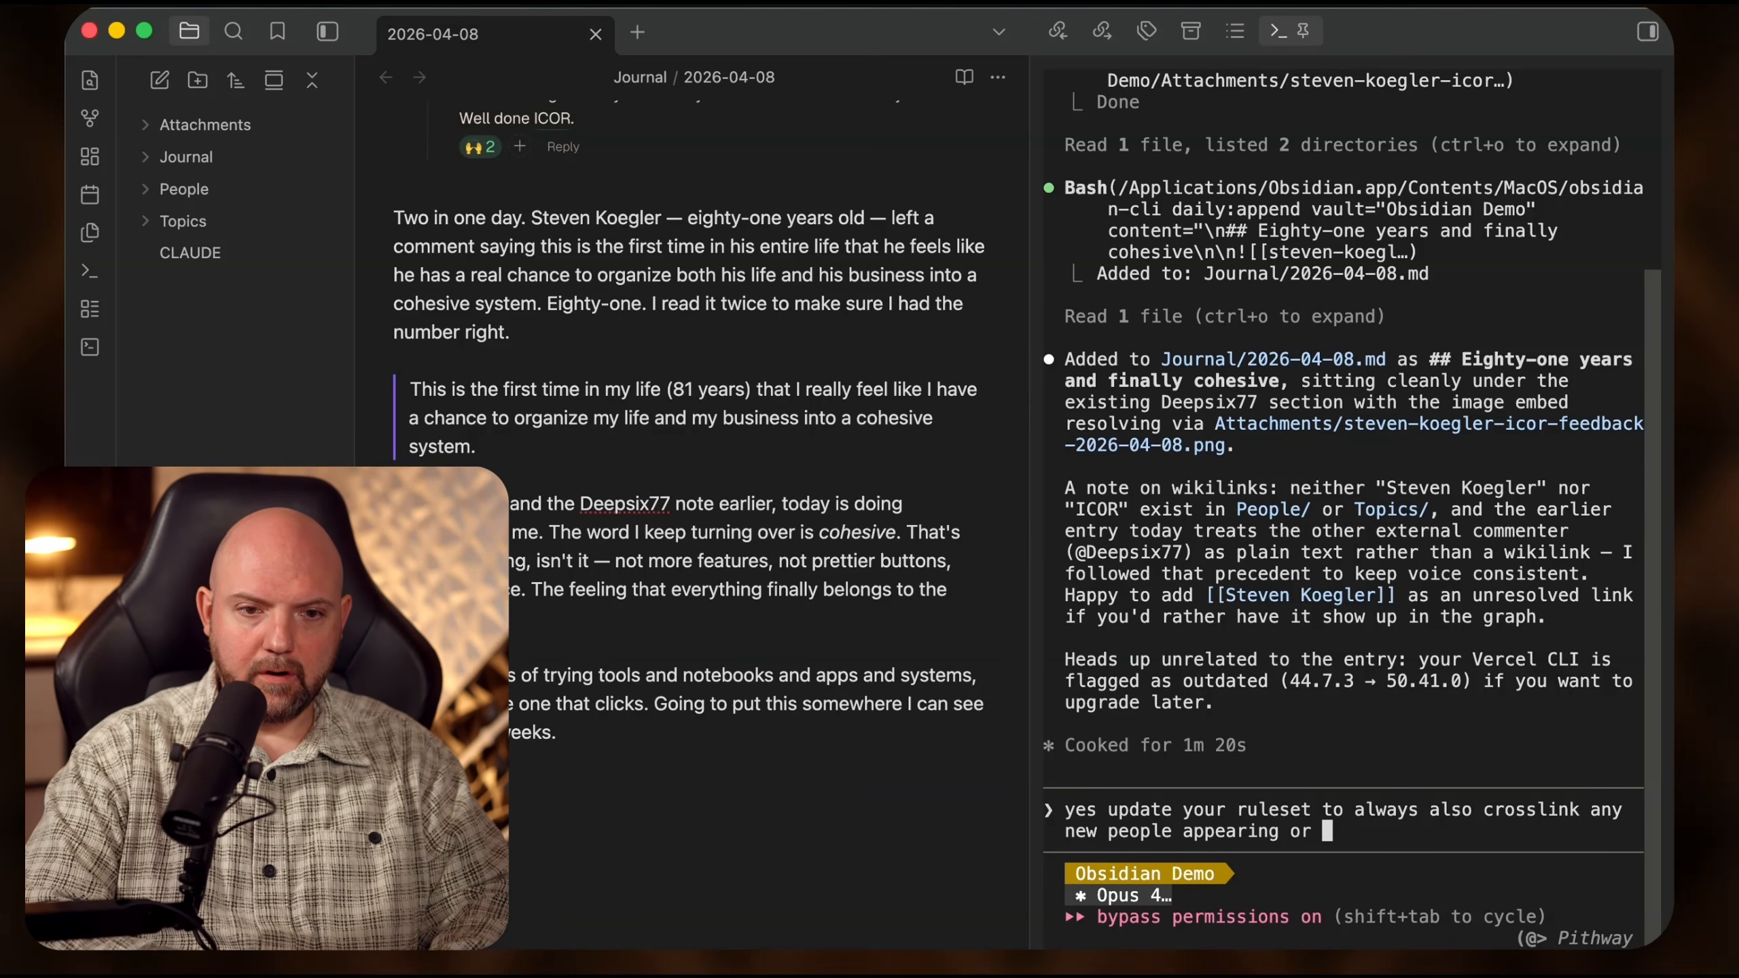
{"action": "type", "text": " link existing pe"}
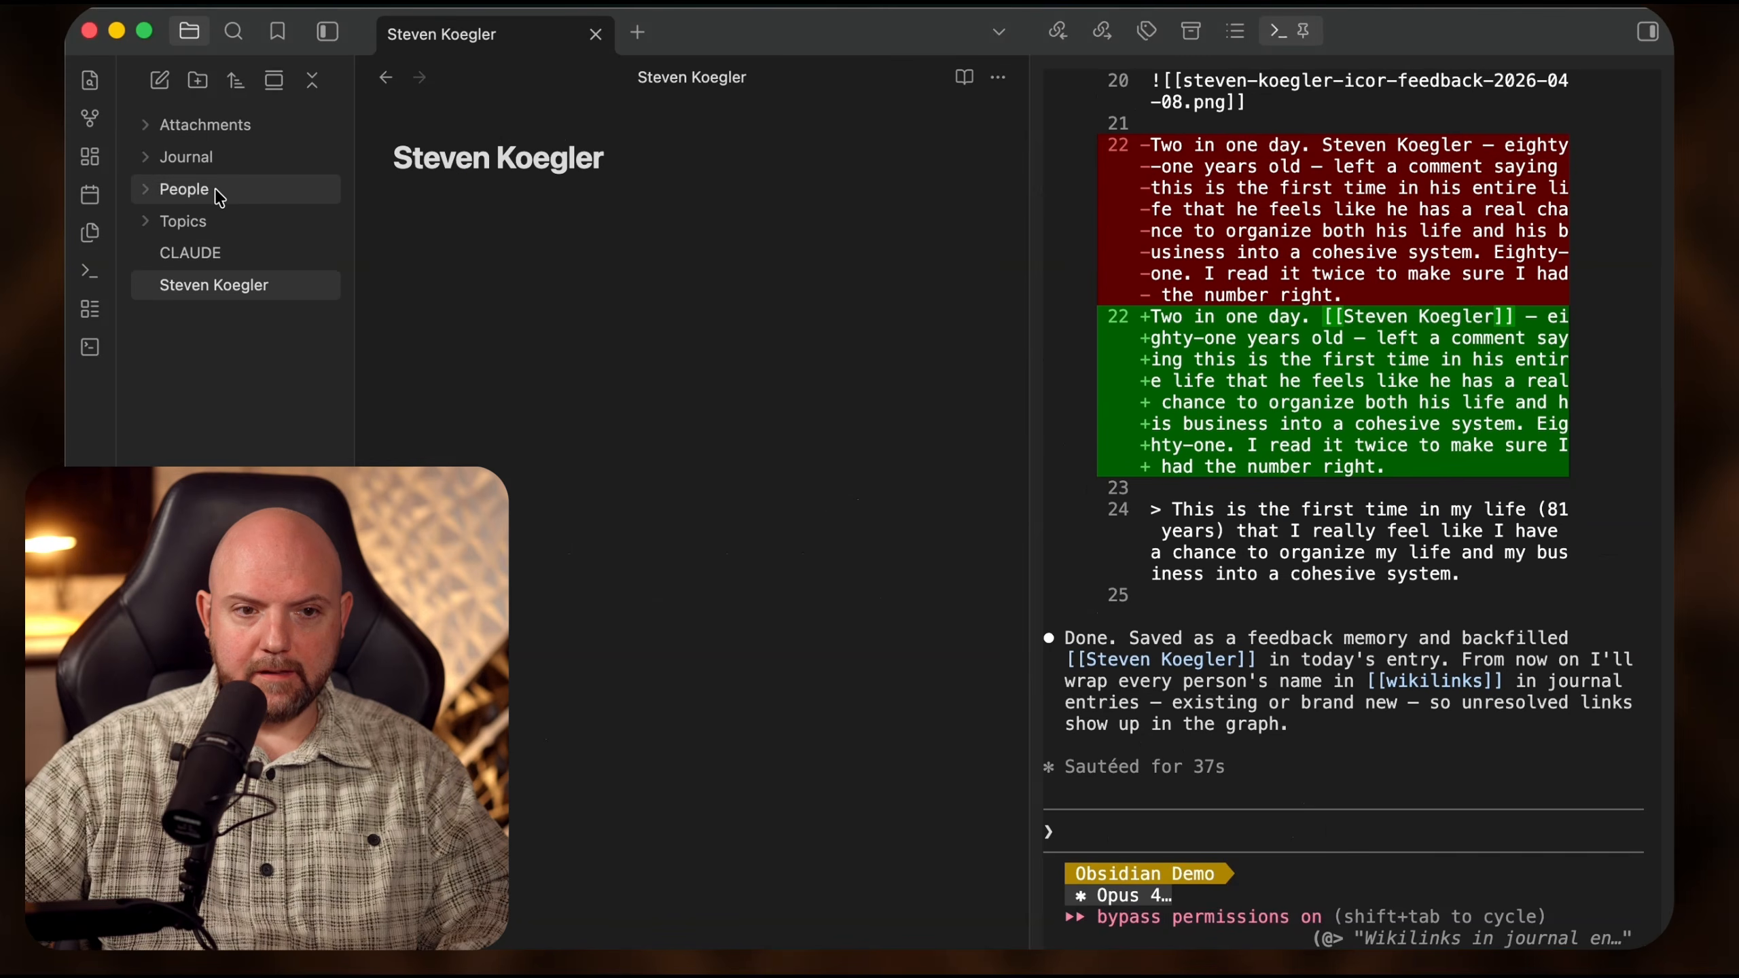
- Tell Claude Code to ensure that moving forward all people get moved into the people folder
{"action": "left_click", "coordinate": [214, 188]}
{"action": "left_click", "coordinate": [214, 187]}
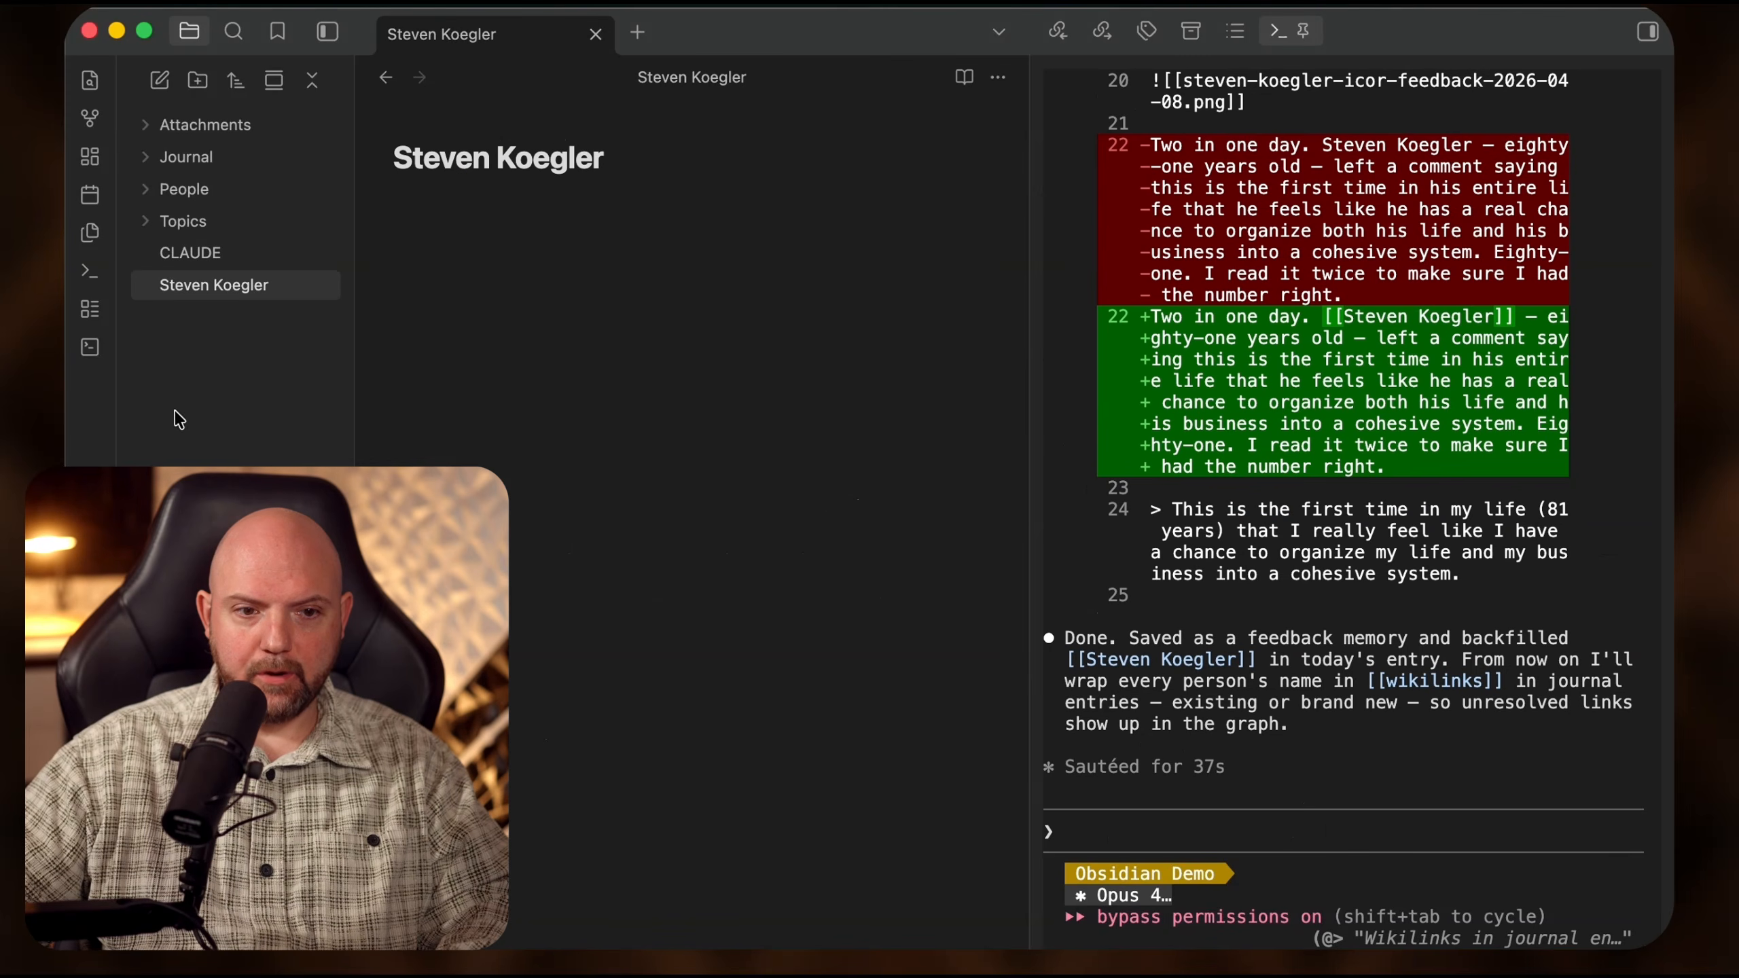
{"action": "left_click", "coordinate": [1206, 808]}
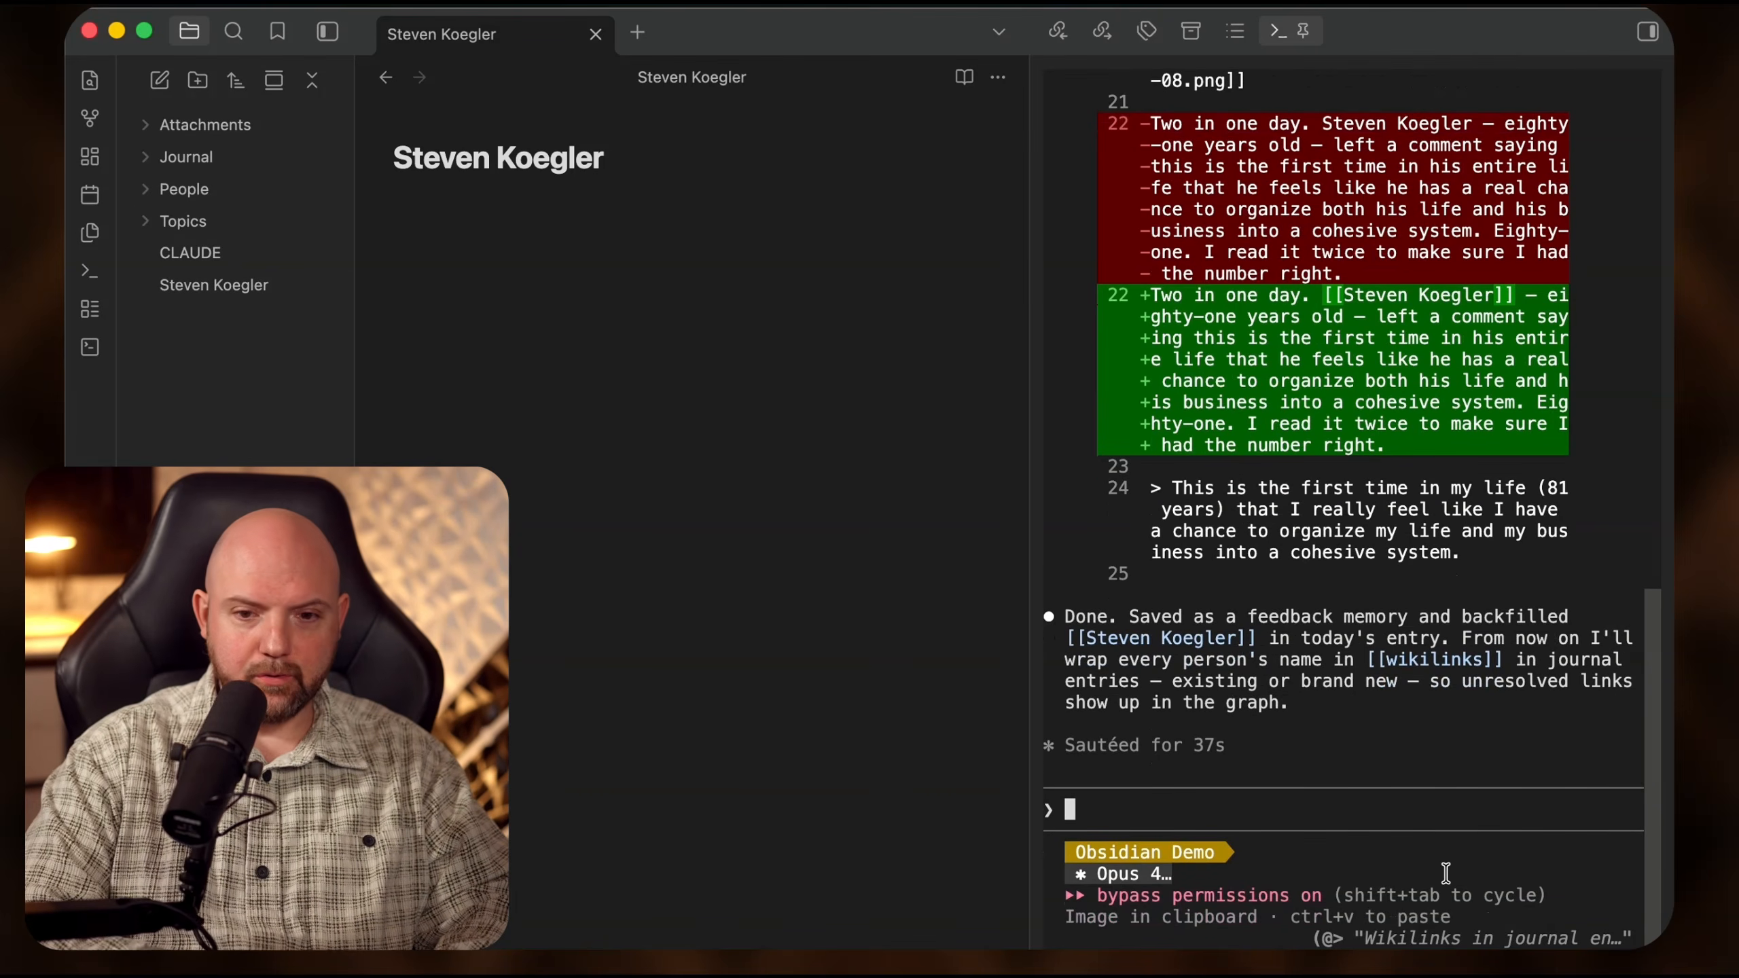
{"action": "type", "text": "ensure moving for"}
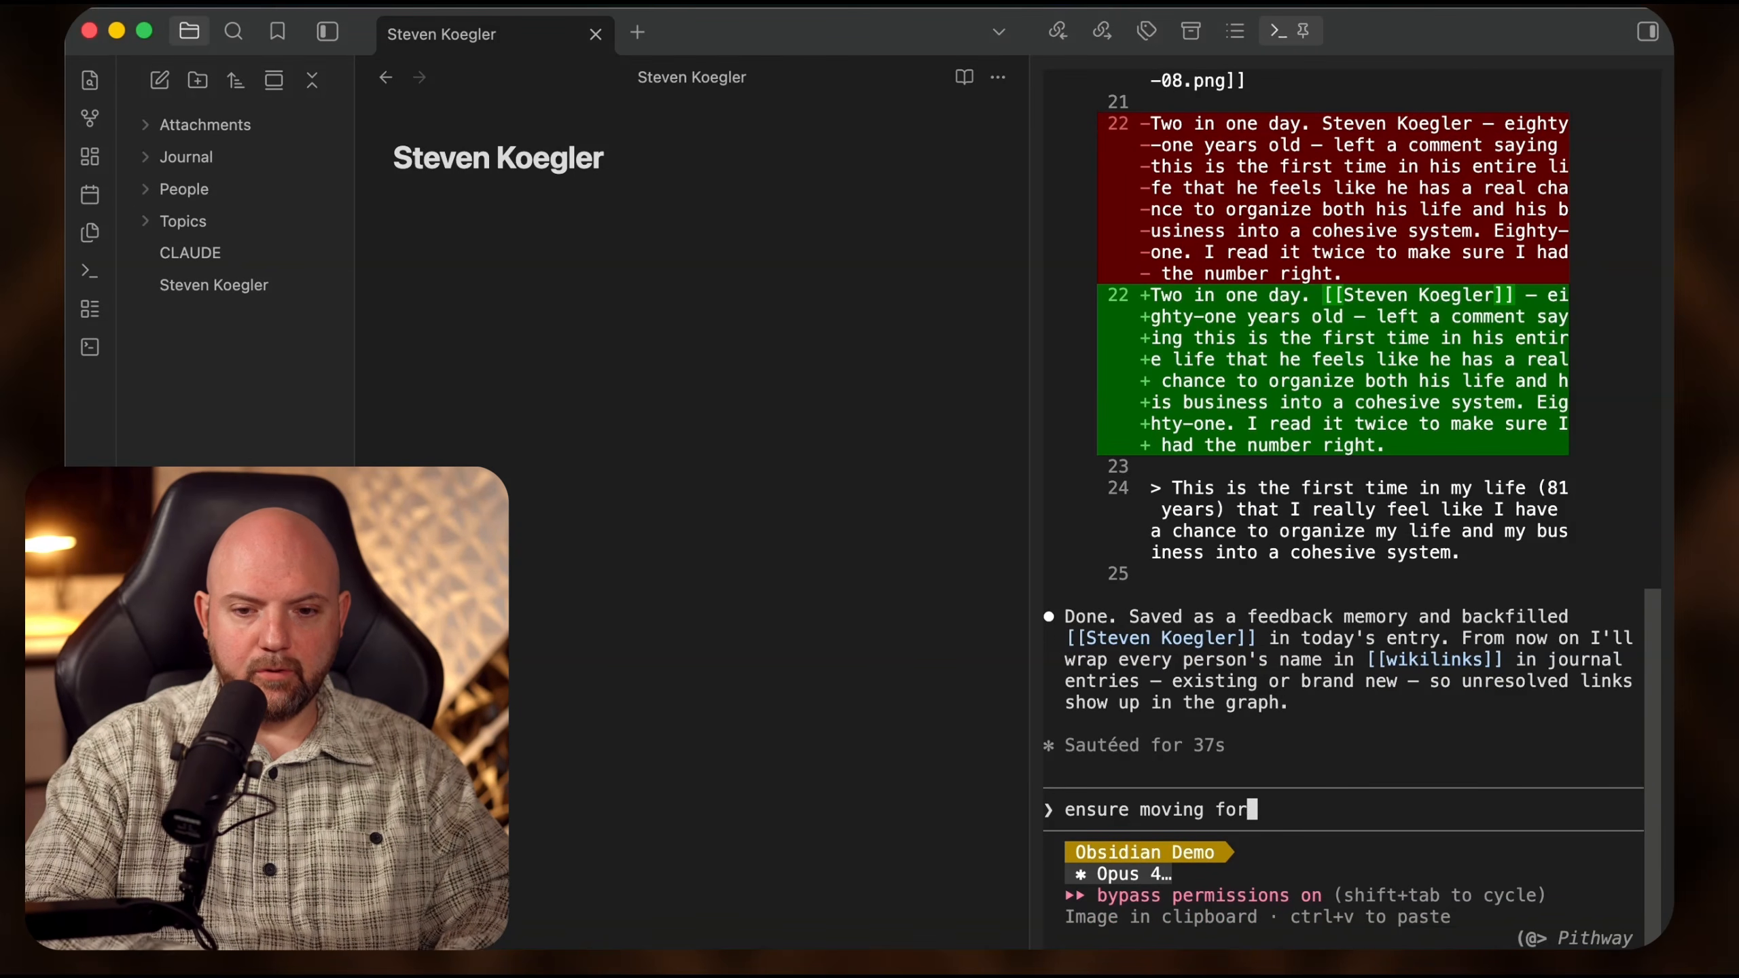
{"action": "type", "text": "ward all people get move"}
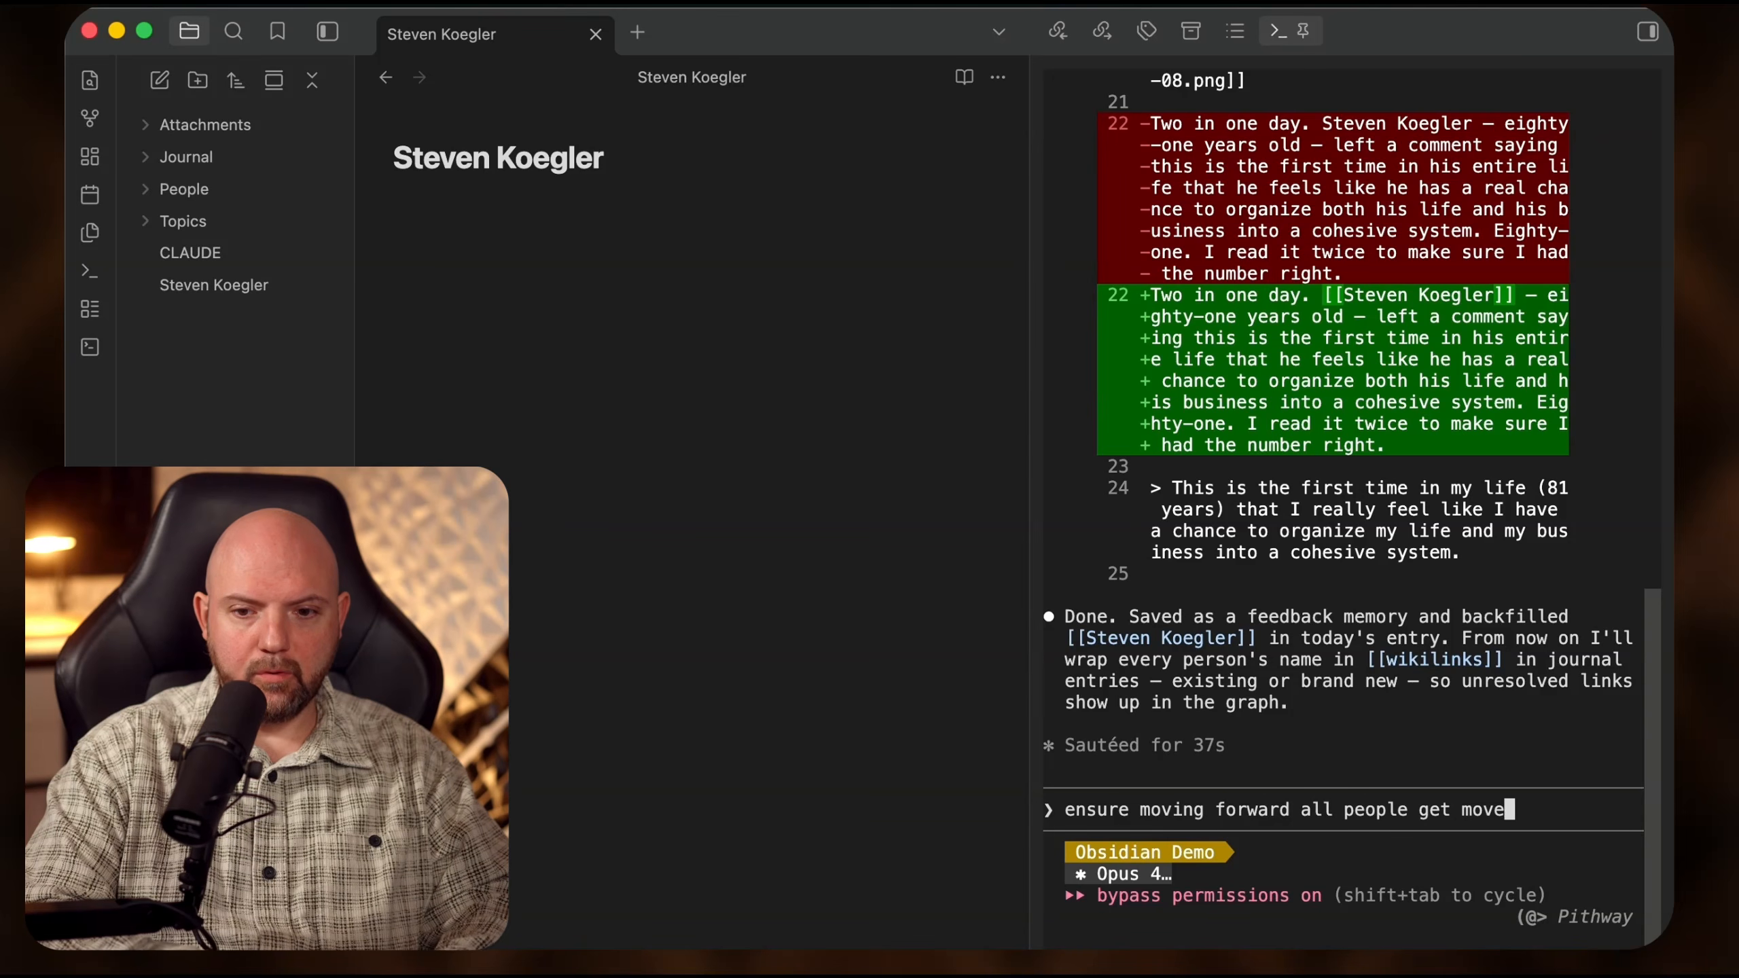
{"action": "type", "text": "d into the people folder"}
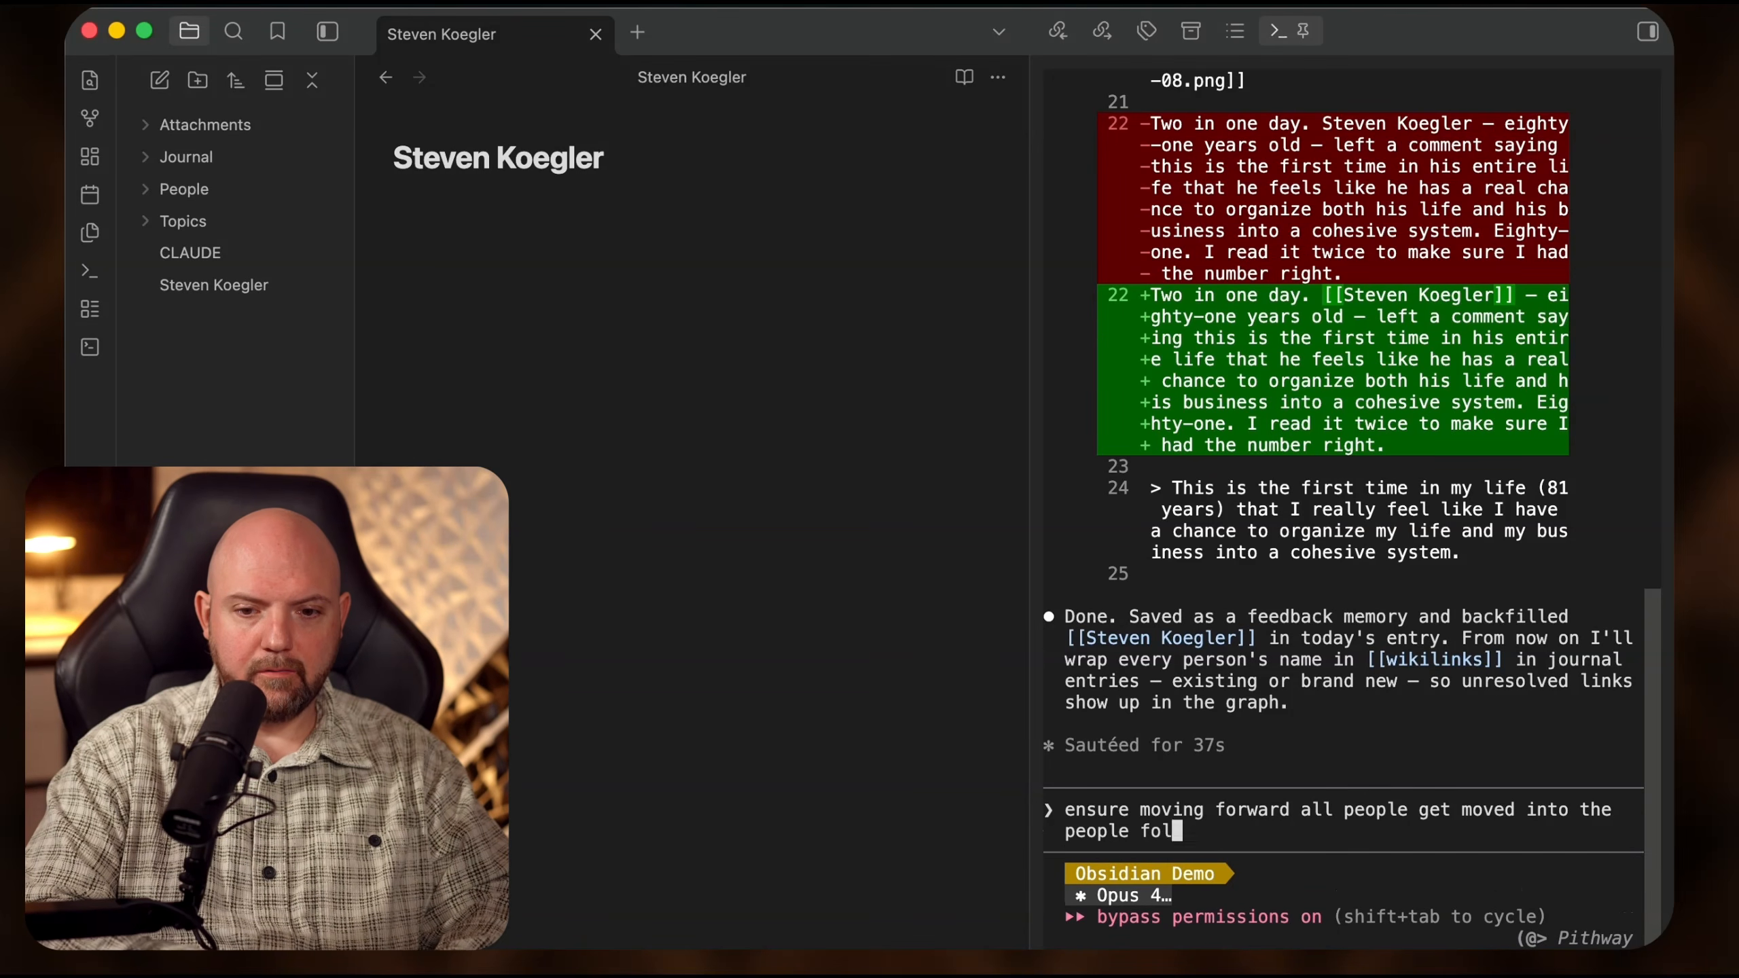
{"action": "key", "text": "Return"}
- Open the People base and send Claude Code a follow-up to also add those people to the people base
{"action": "left_click", "coordinate": [183, 189]}
{"action": "left_click", "coordinate": [205, 382]}
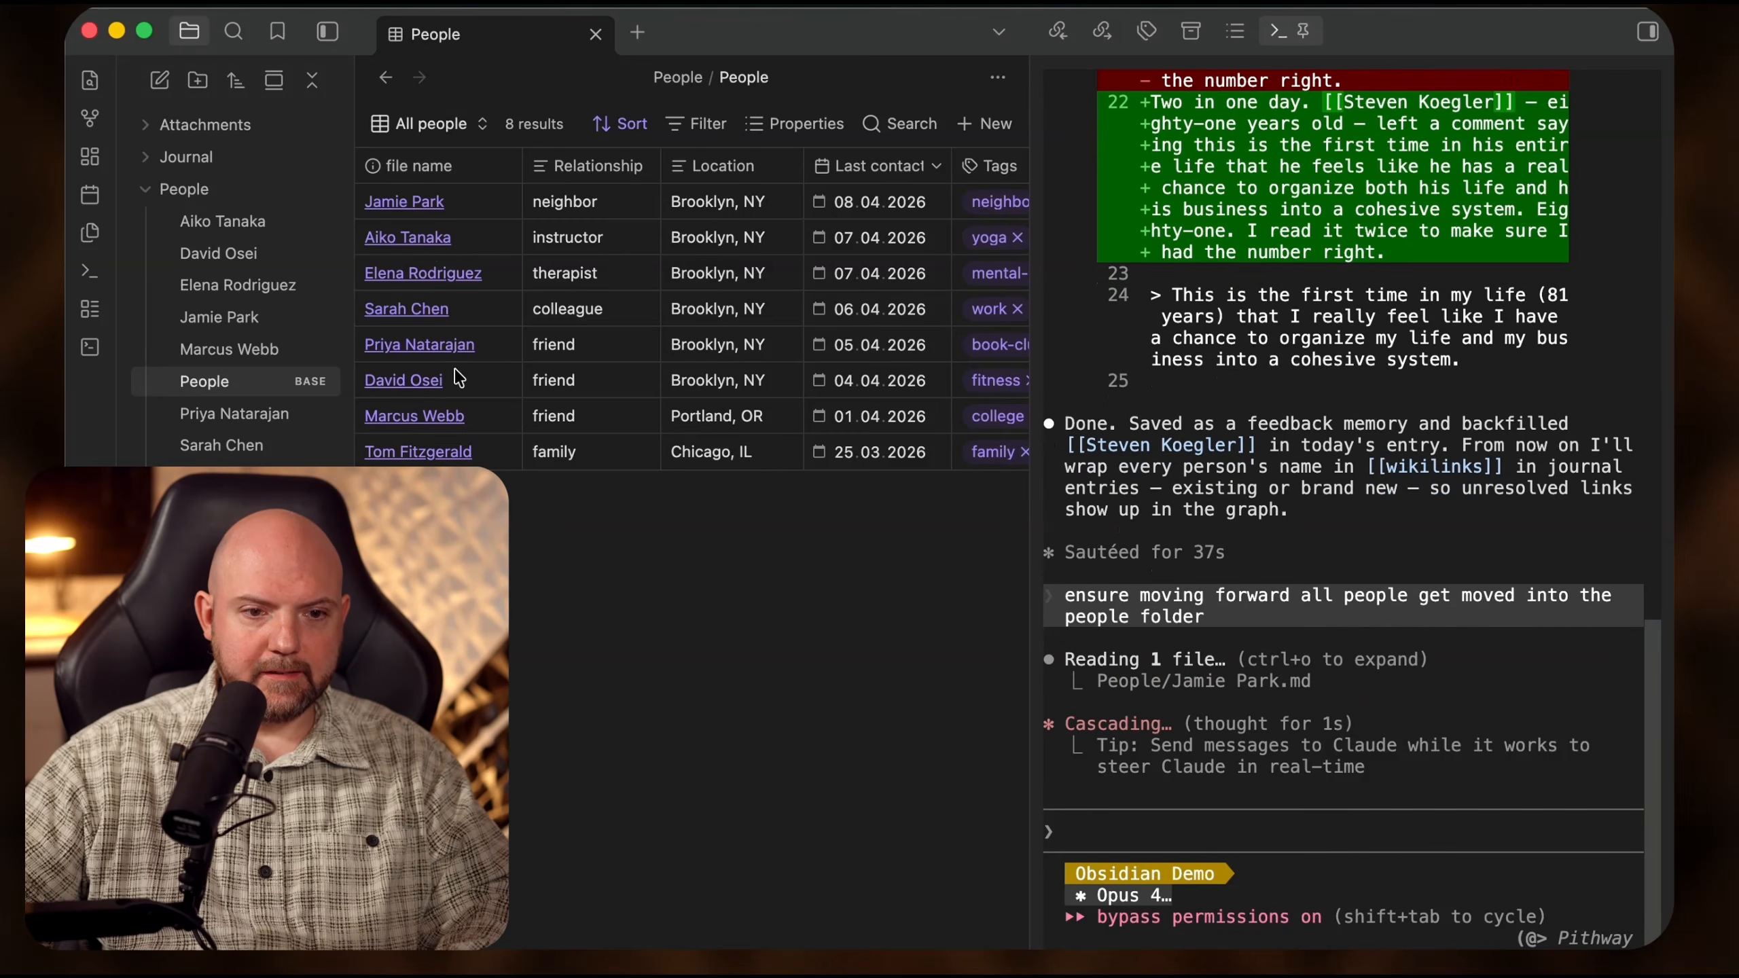
{"action": "left_click", "coordinate": [1342, 831]}
{"action": "type", "text": "also ensure to "}
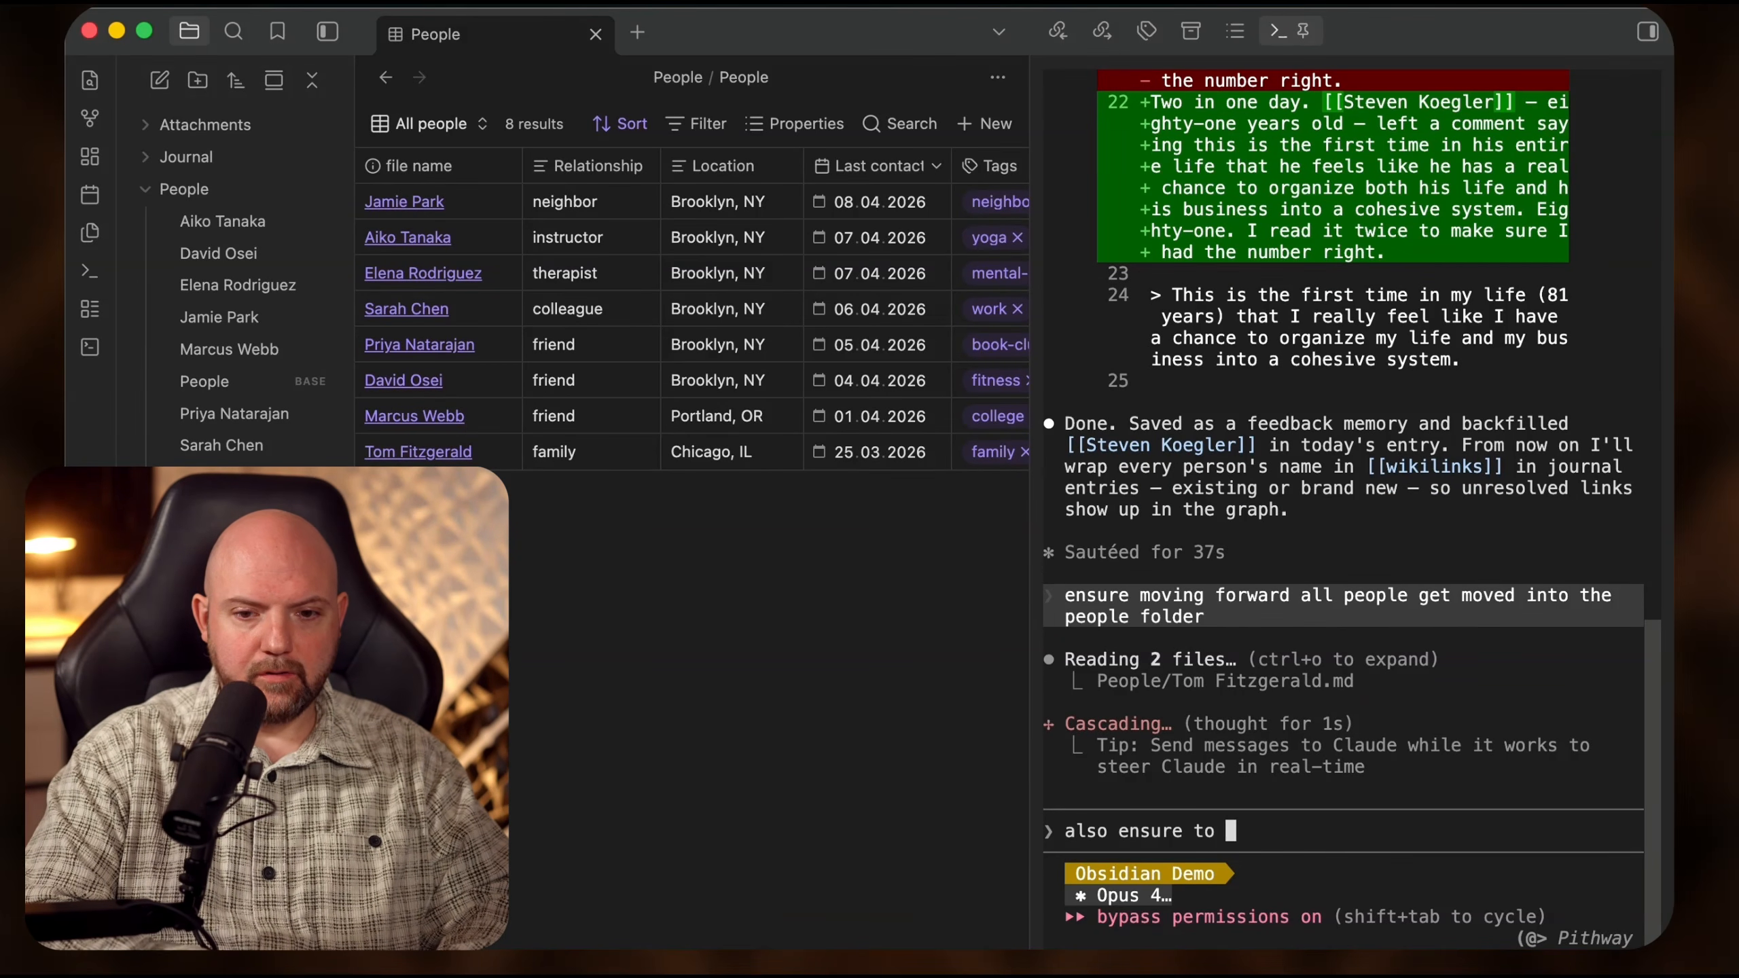
{"action": "type", "text": "add those poeple "}
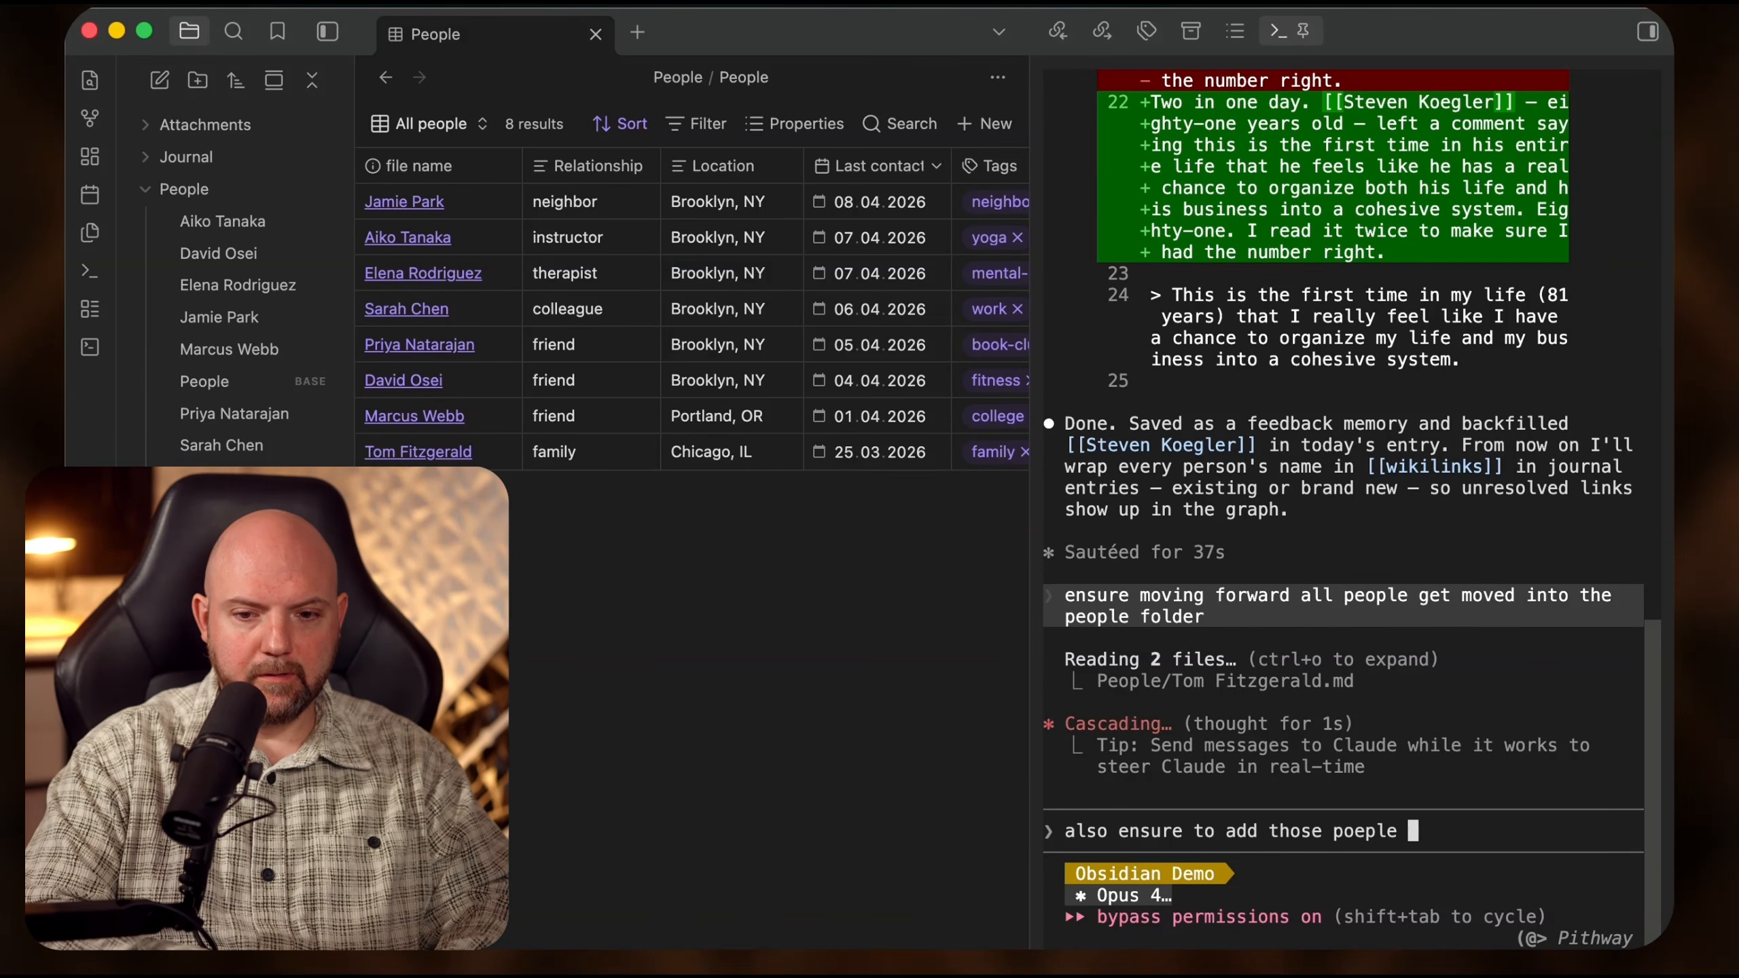
{"action": "type", "text": "to the pepole base"}
{"action": "key", "text": "Return"}
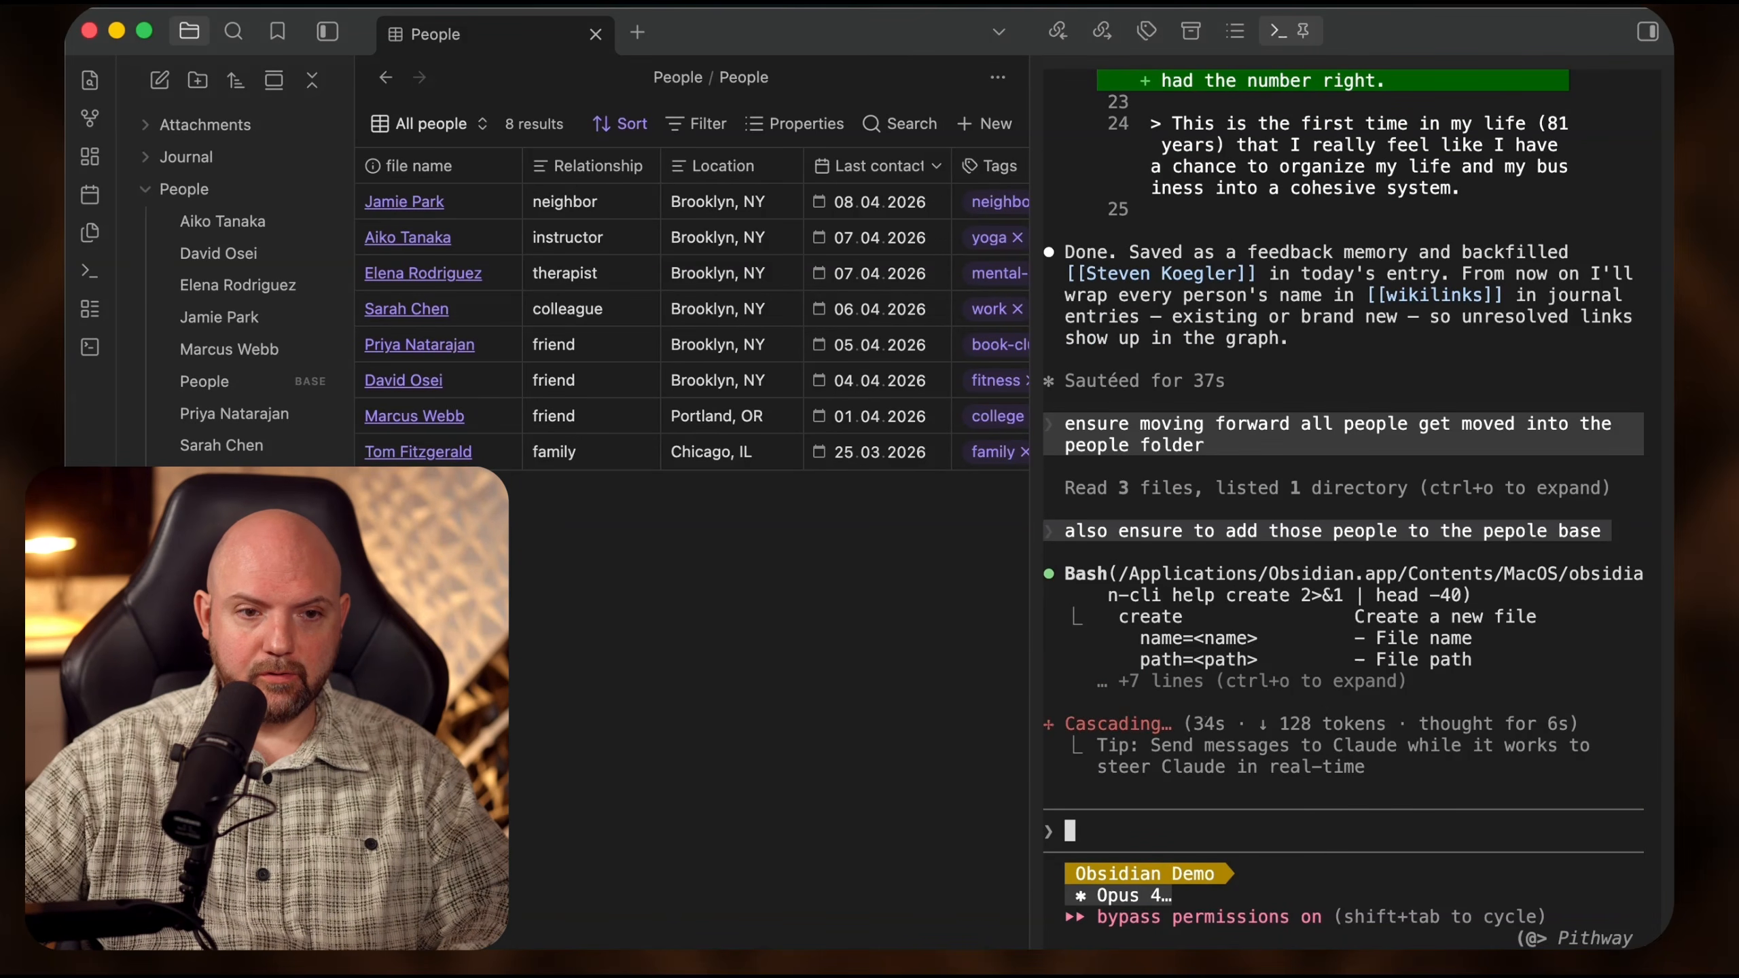
- Inspect the ICOR user's row in the People base and read the properties and text of that person's note
{"action": "left_click", "coordinate": [195, 200]}
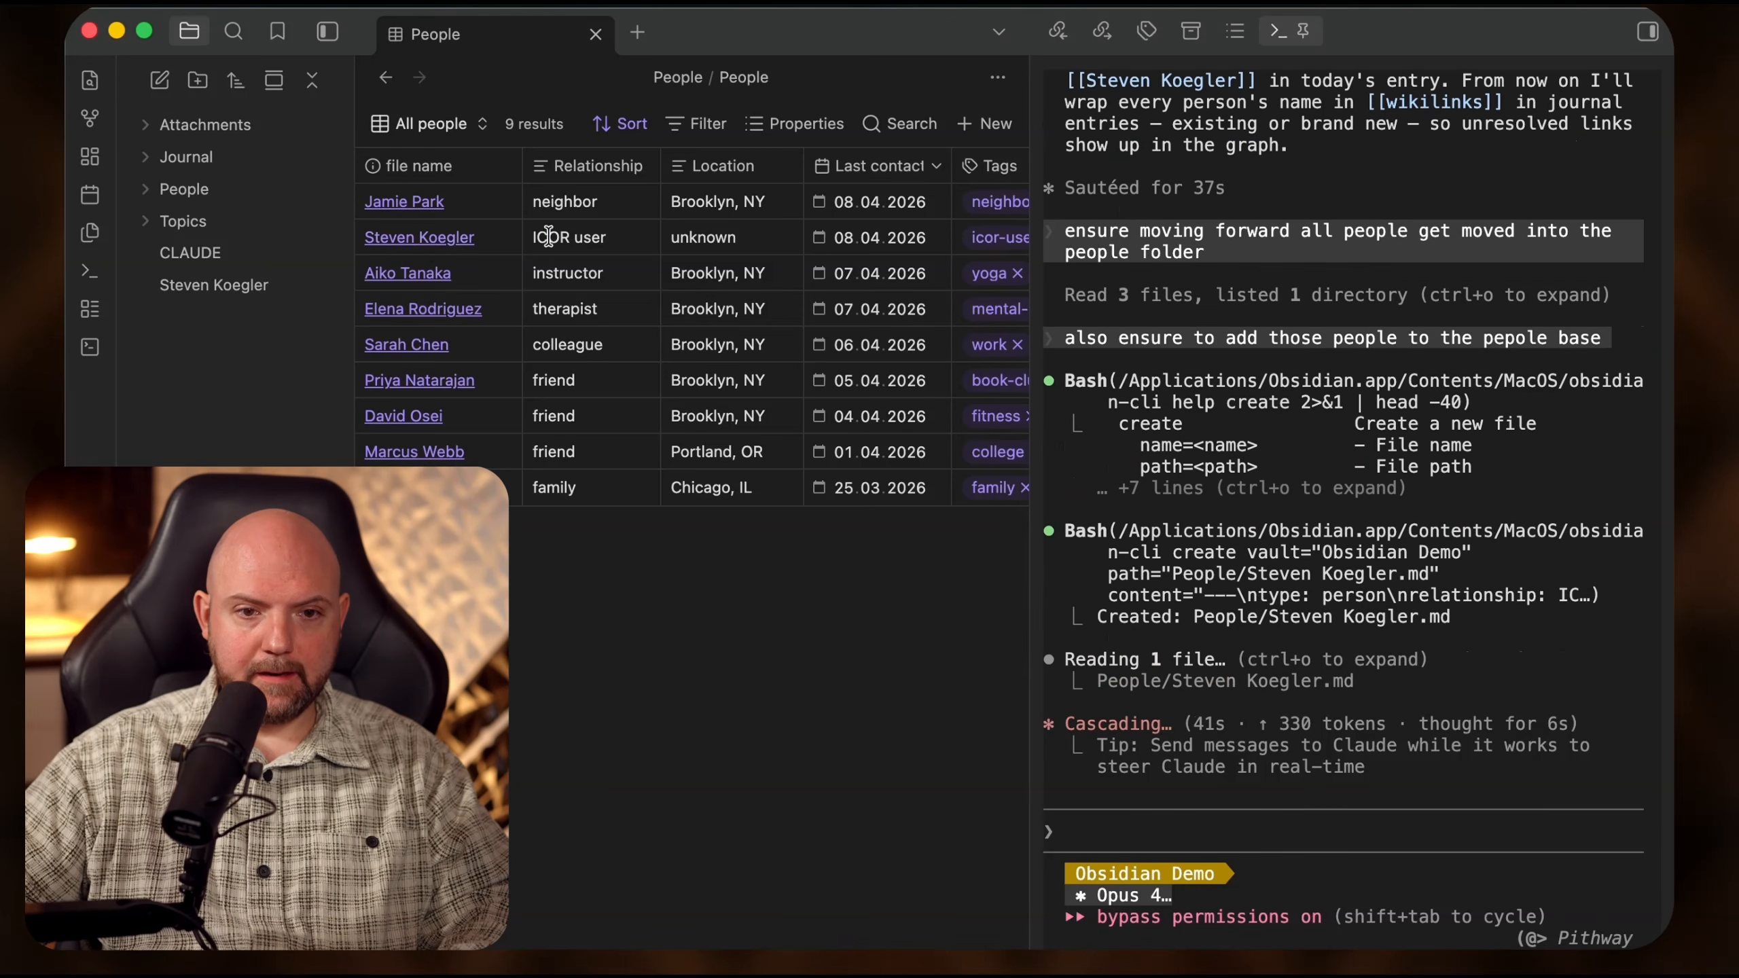
{"action": "left_click", "coordinate": [611, 240]}
{"action": "left_click", "coordinate": [696, 238]}
{"action": "scroll", "coordinate": [864, 397], "scroll_direction": "right", "scroll_amount": 5}
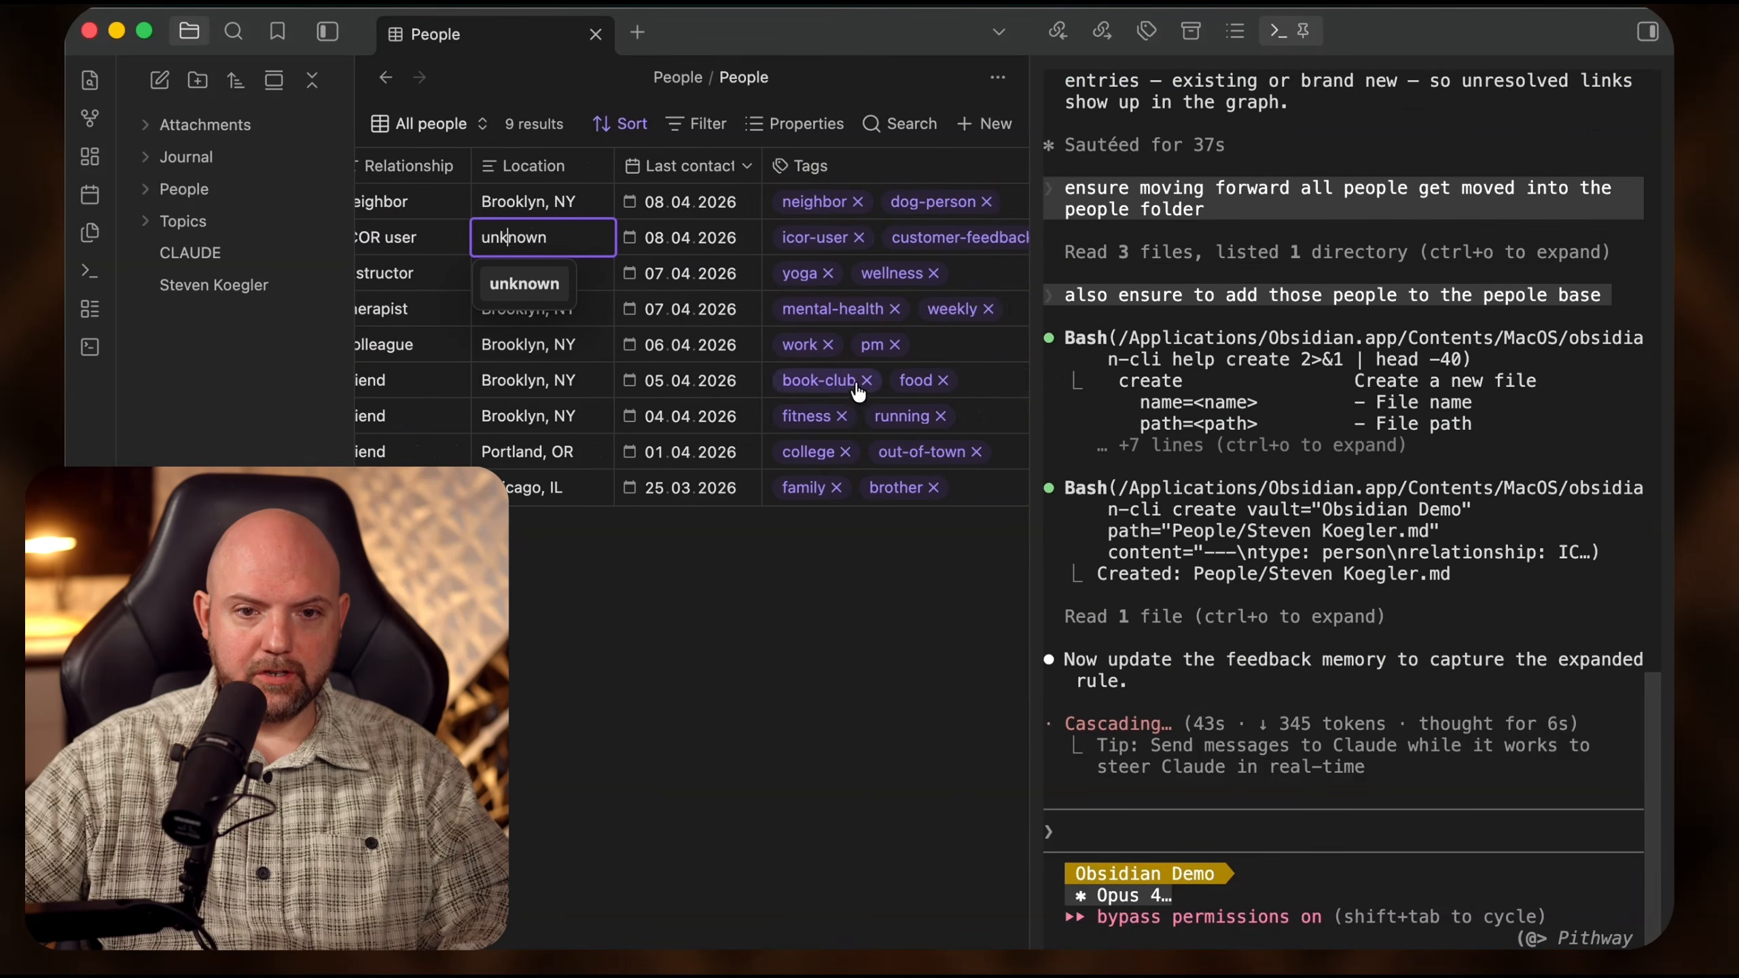
{"action": "left_click", "coordinate": [447, 237]}
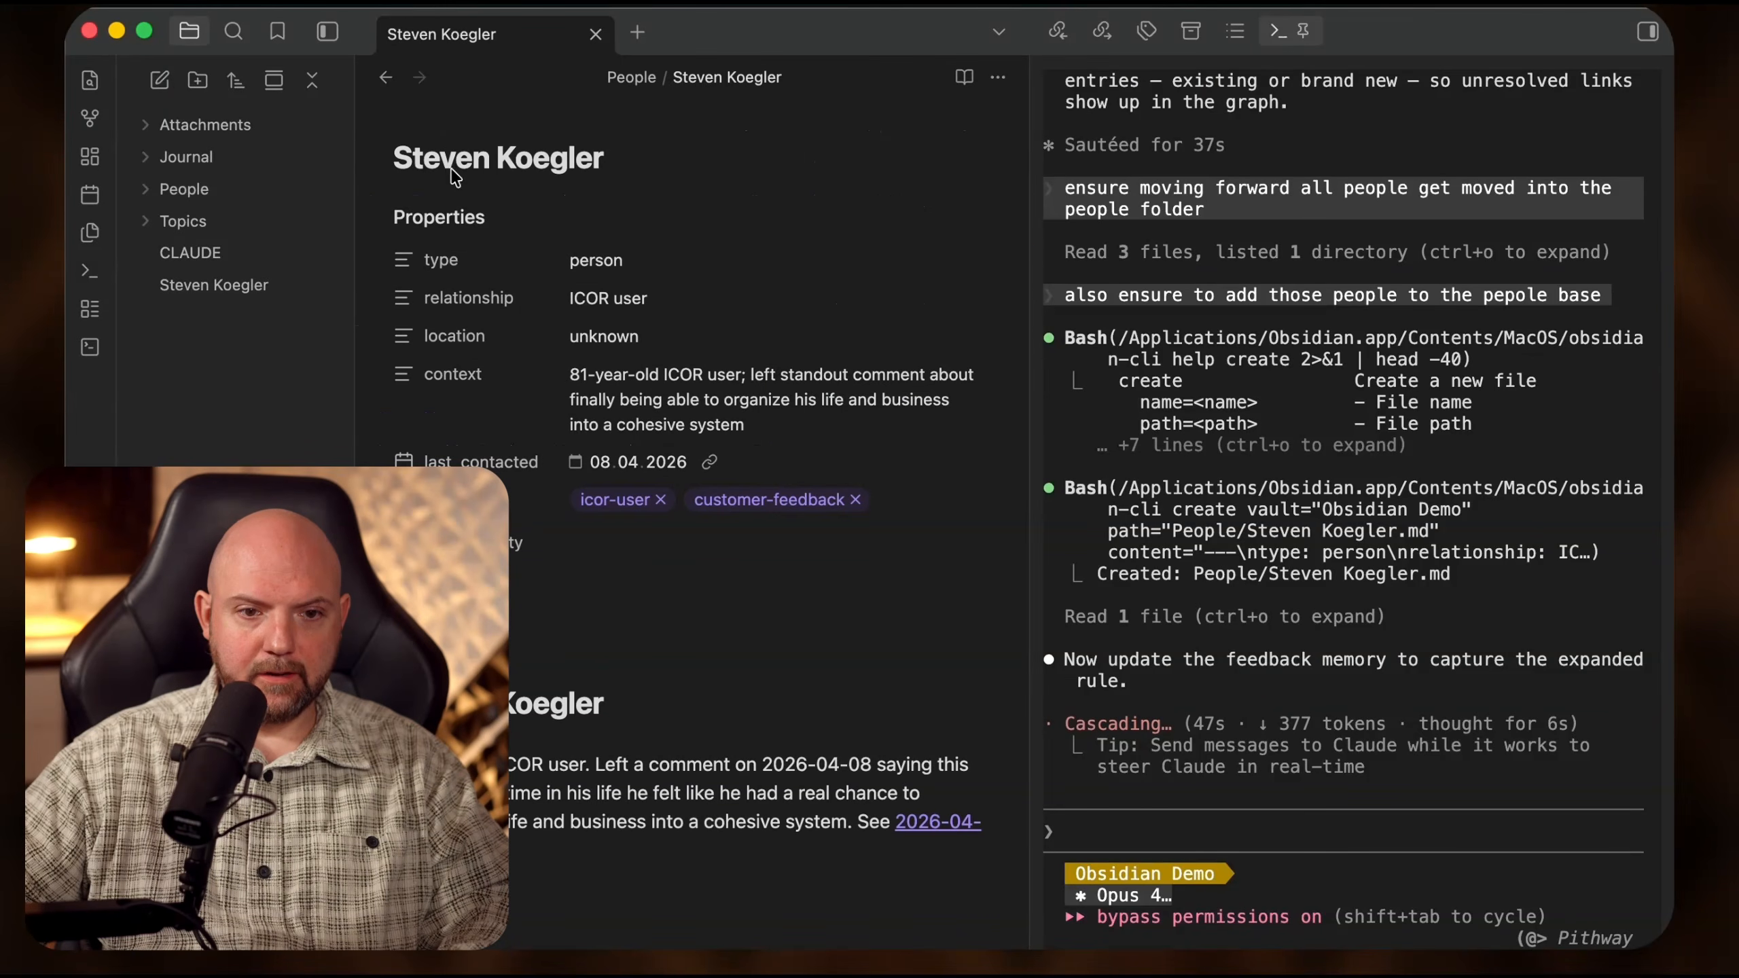
{"action": "left_click_drag", "start_coordinate": [480, 795], "coordinate": [781, 862]}
{"action": "left_click", "coordinate": [856, 880]}
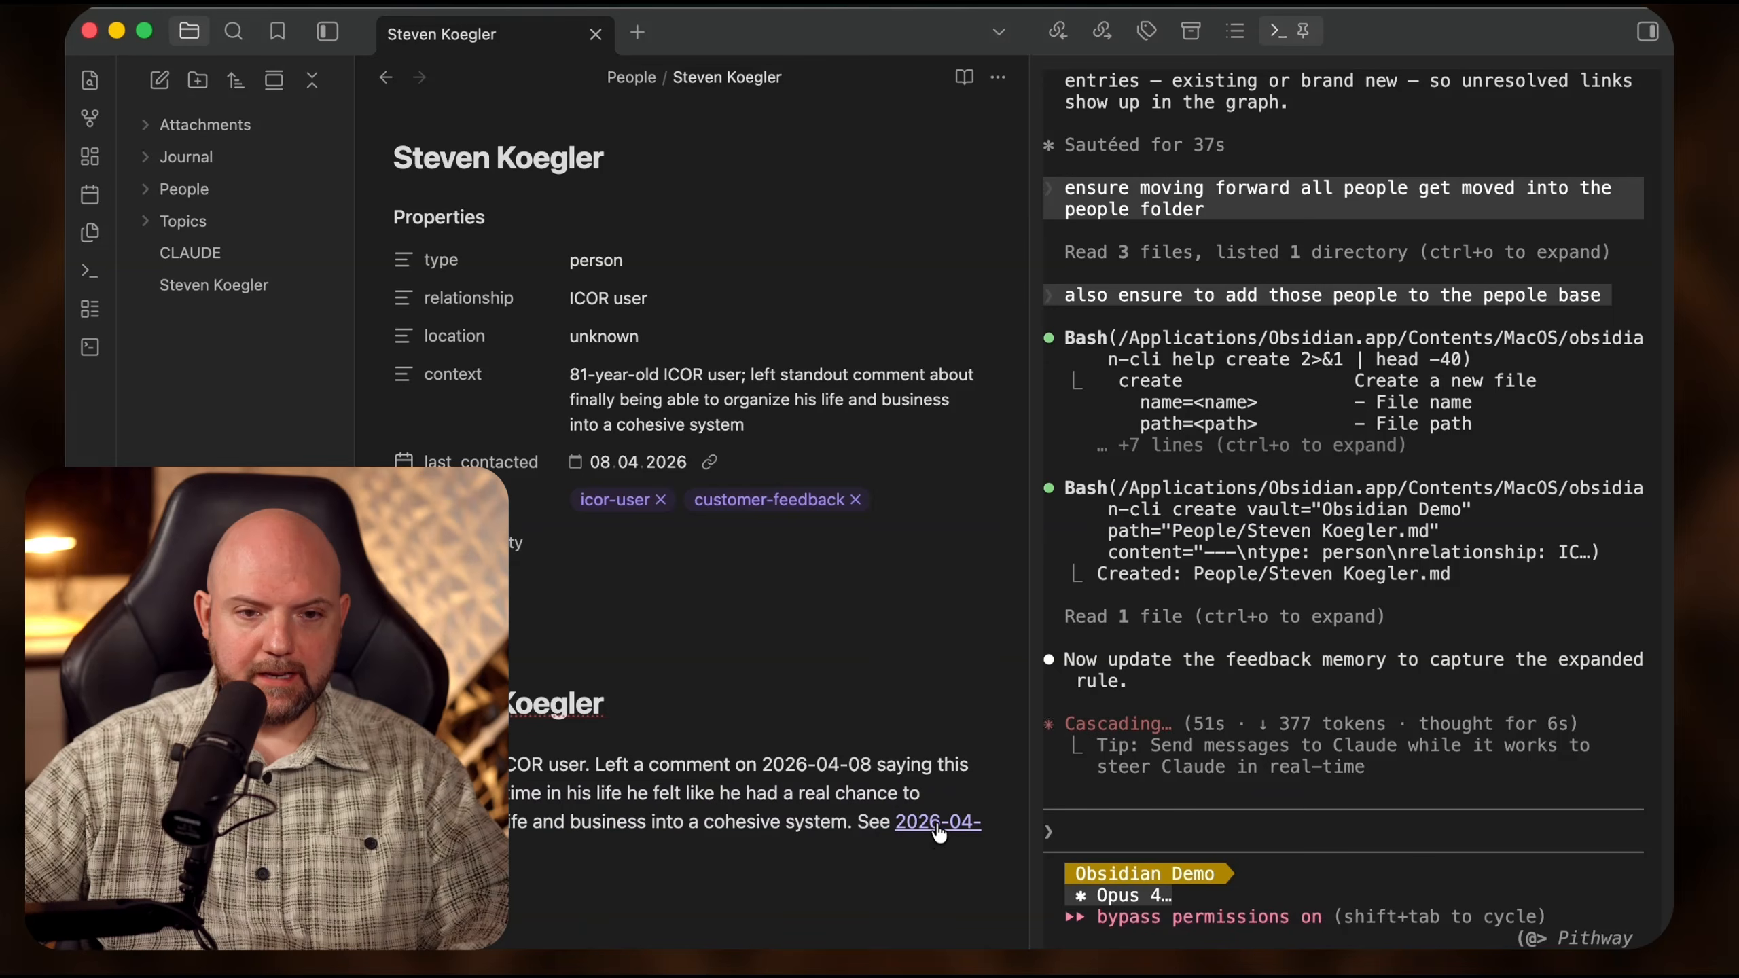
- Follow the person note's link to the 2026-04-08 daily note and review the entry with the linked name
{"action": "left_click", "coordinate": [938, 824]}
{"action": "scroll", "coordinate": [840, 842], "scroll_direction": "down", "scroll_amount": 10}
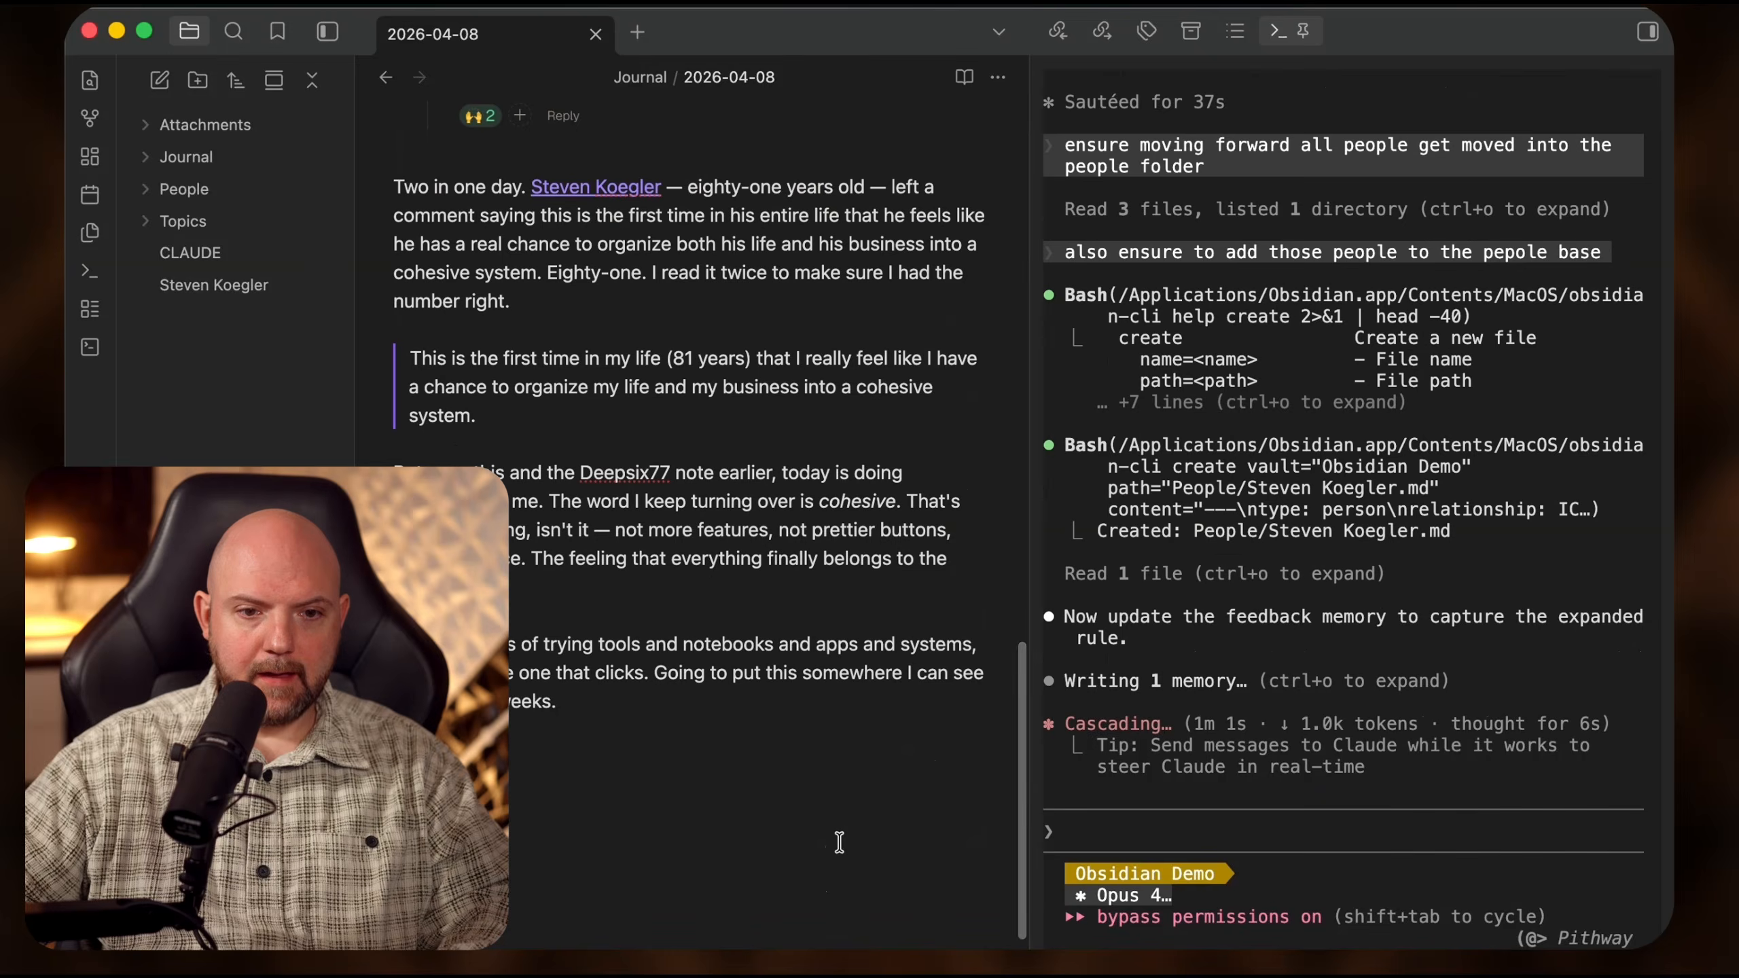
{"action": "scroll", "coordinate": [840, 842], "scroll_direction": "up", "scroll_amount": 10}
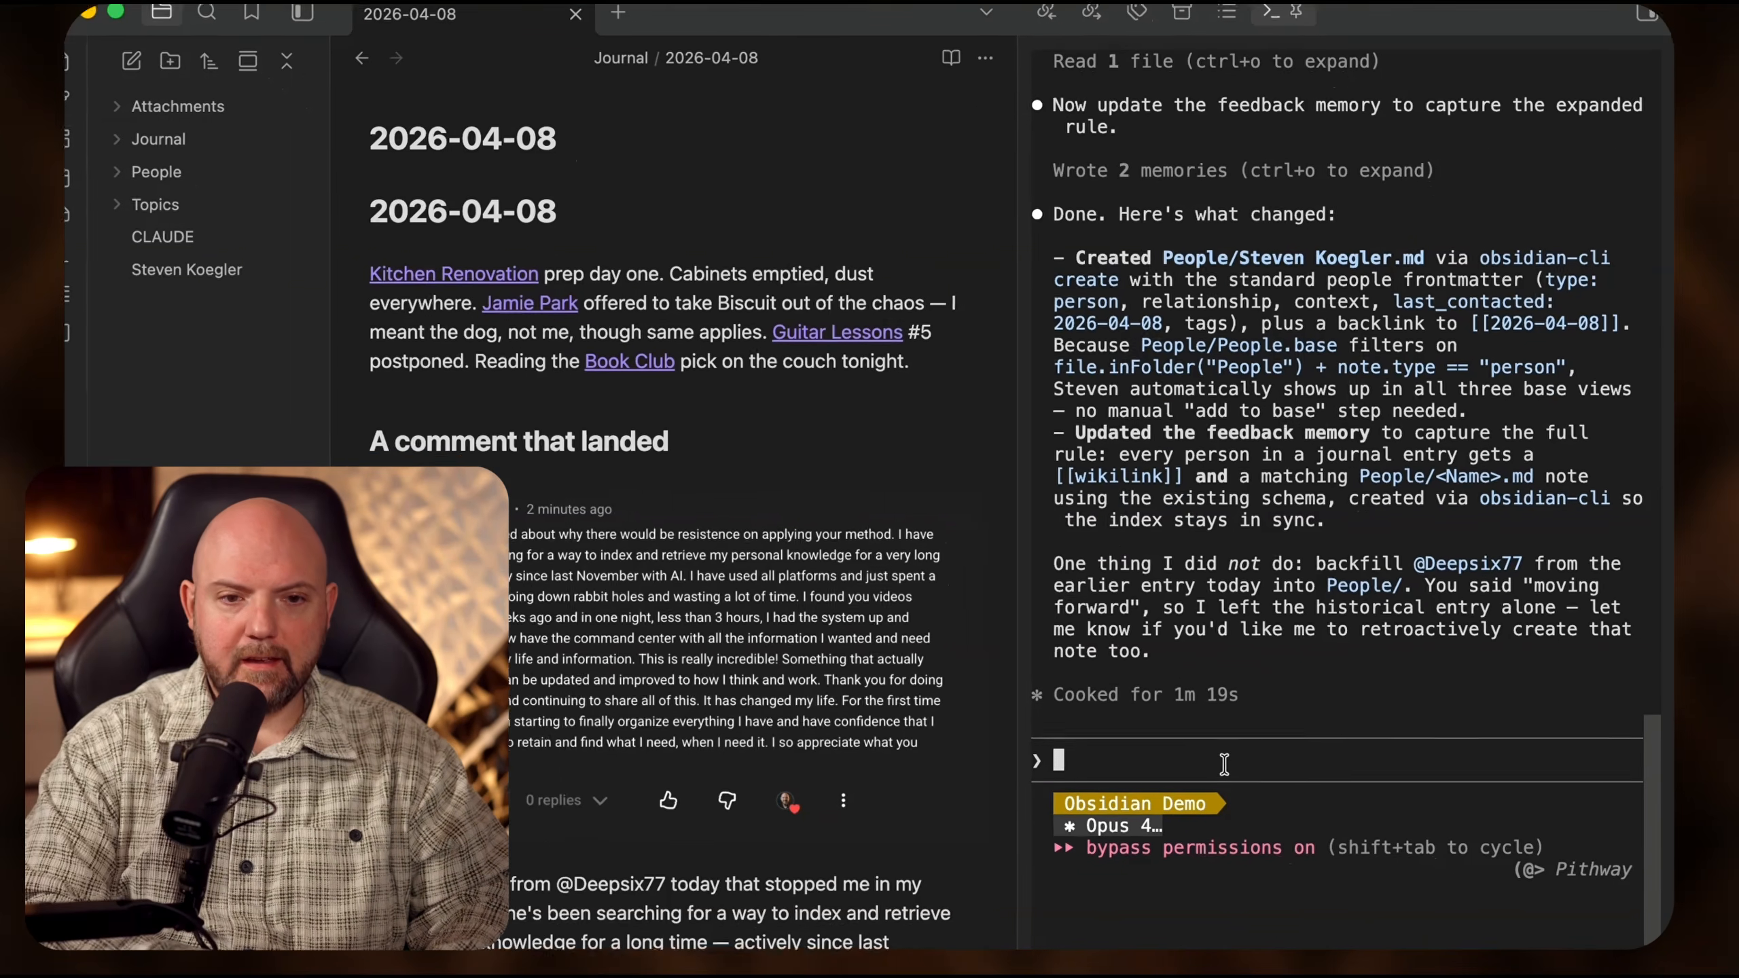
- Ask Claude Code to create a canvas with a random diagram on it
{"action": "type", "text": "create a con"}
{"action": "key", "text": "BackSpace"}
{"action": "key", "text": "BackSpace"}
{"action": "type", "text": "anvase with a "}
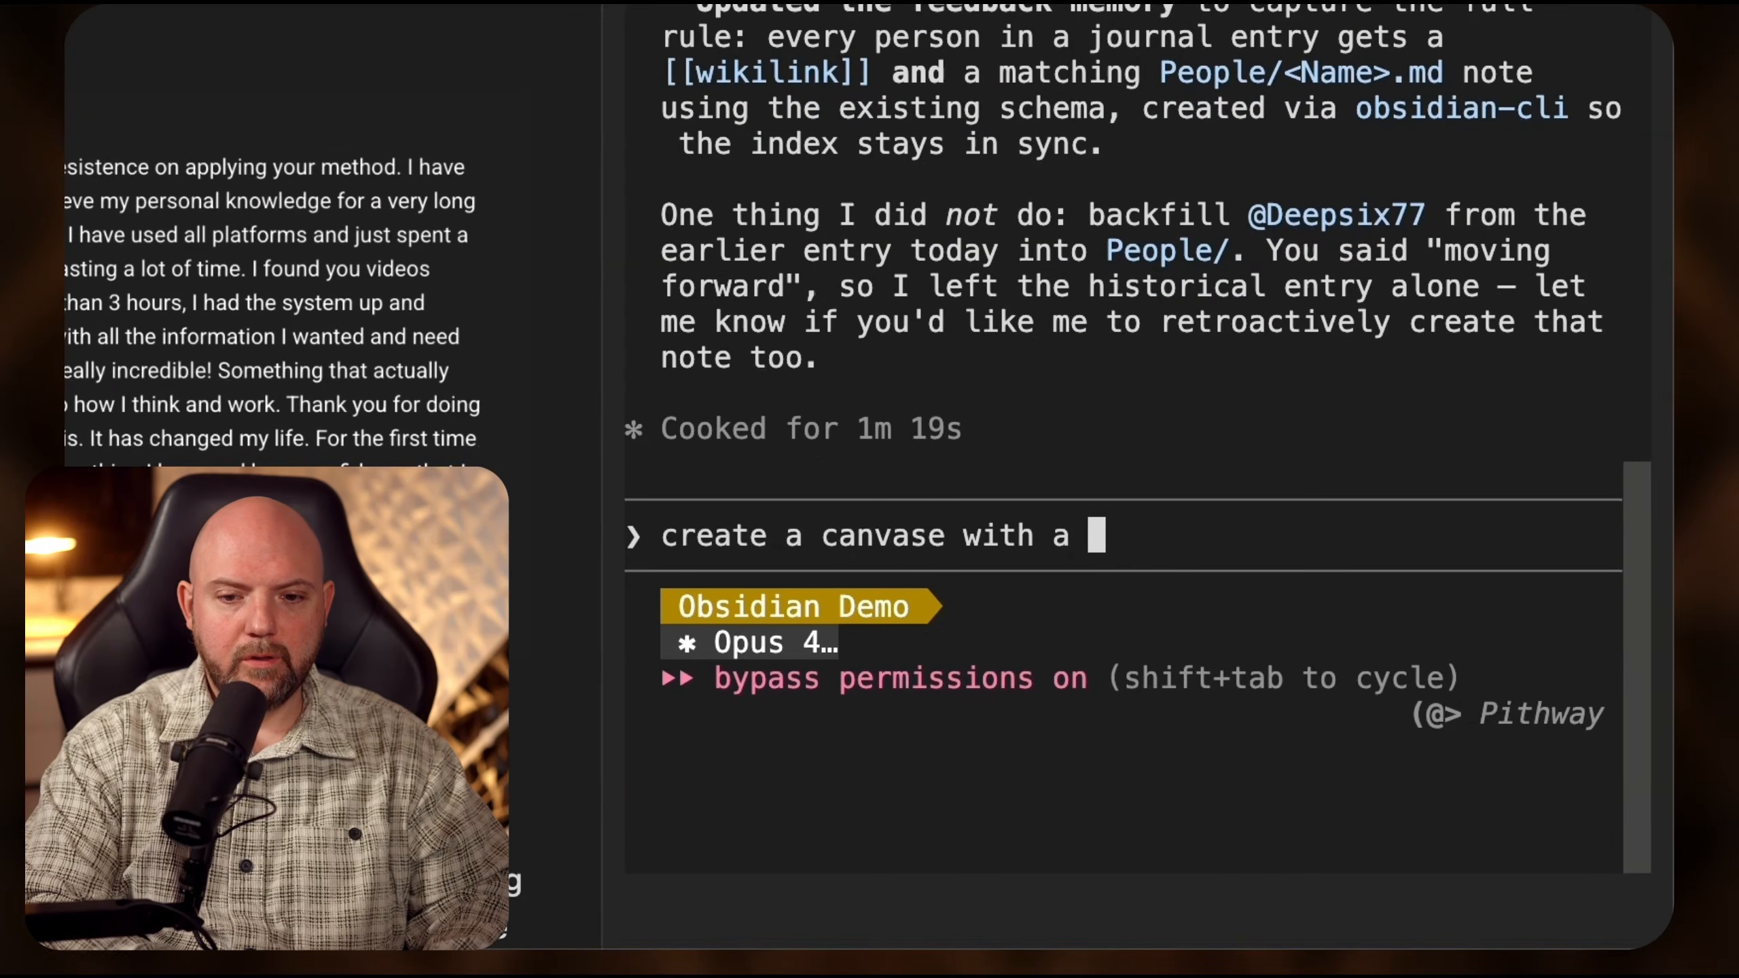
{"action": "type", "text": "random diagram on i"}
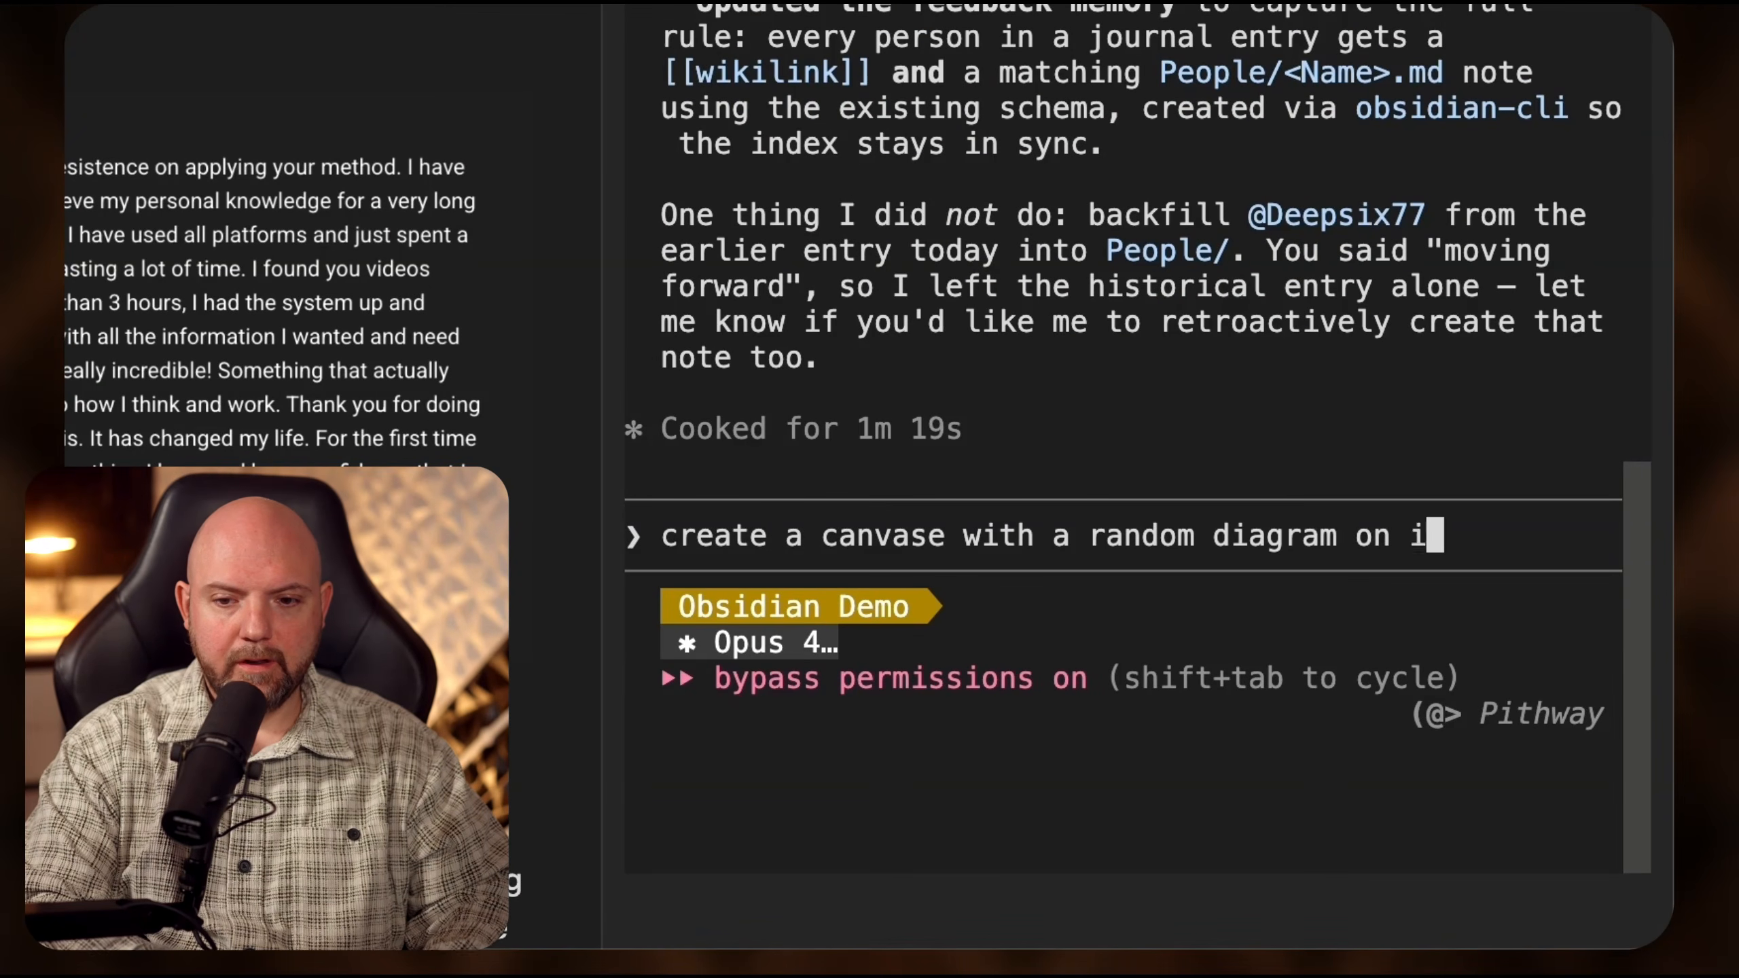
{"action": "type", "text": "t."}
{"action": "key", "text": "Return"}
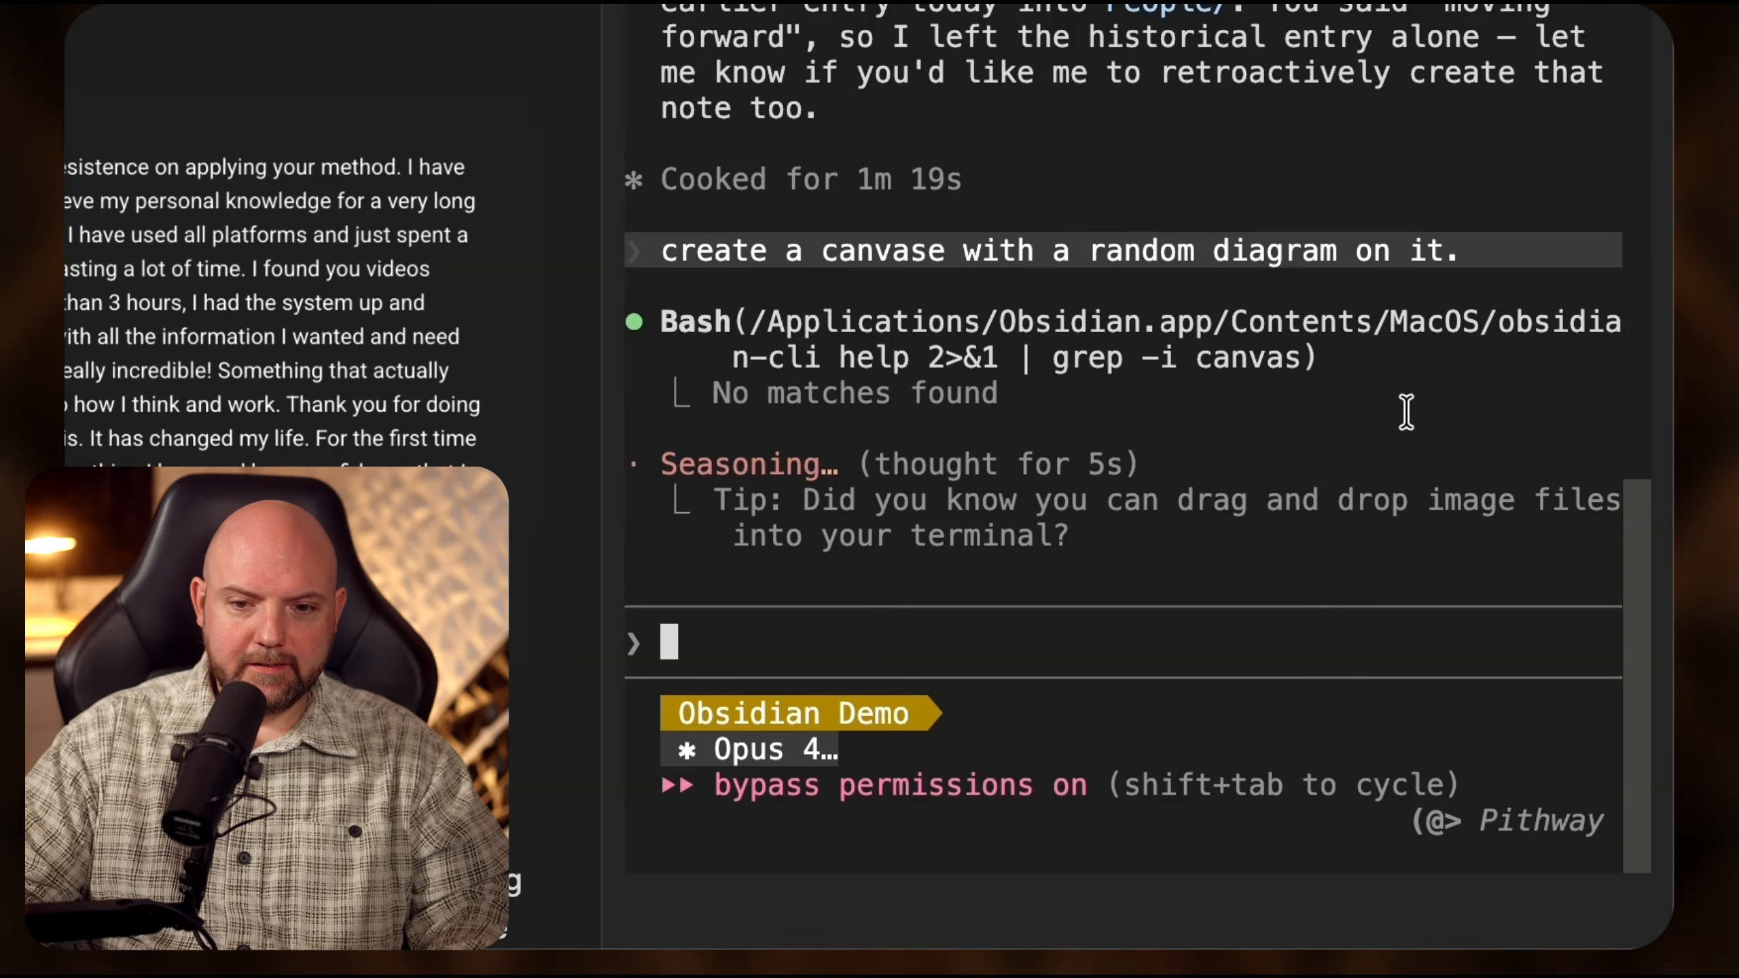
- Examine the obsidian-cli help command that Claude Code runs for the canvas request
{"action": "left_click_drag", "start_coordinate": [713, 322], "coordinate": [1380, 370]}
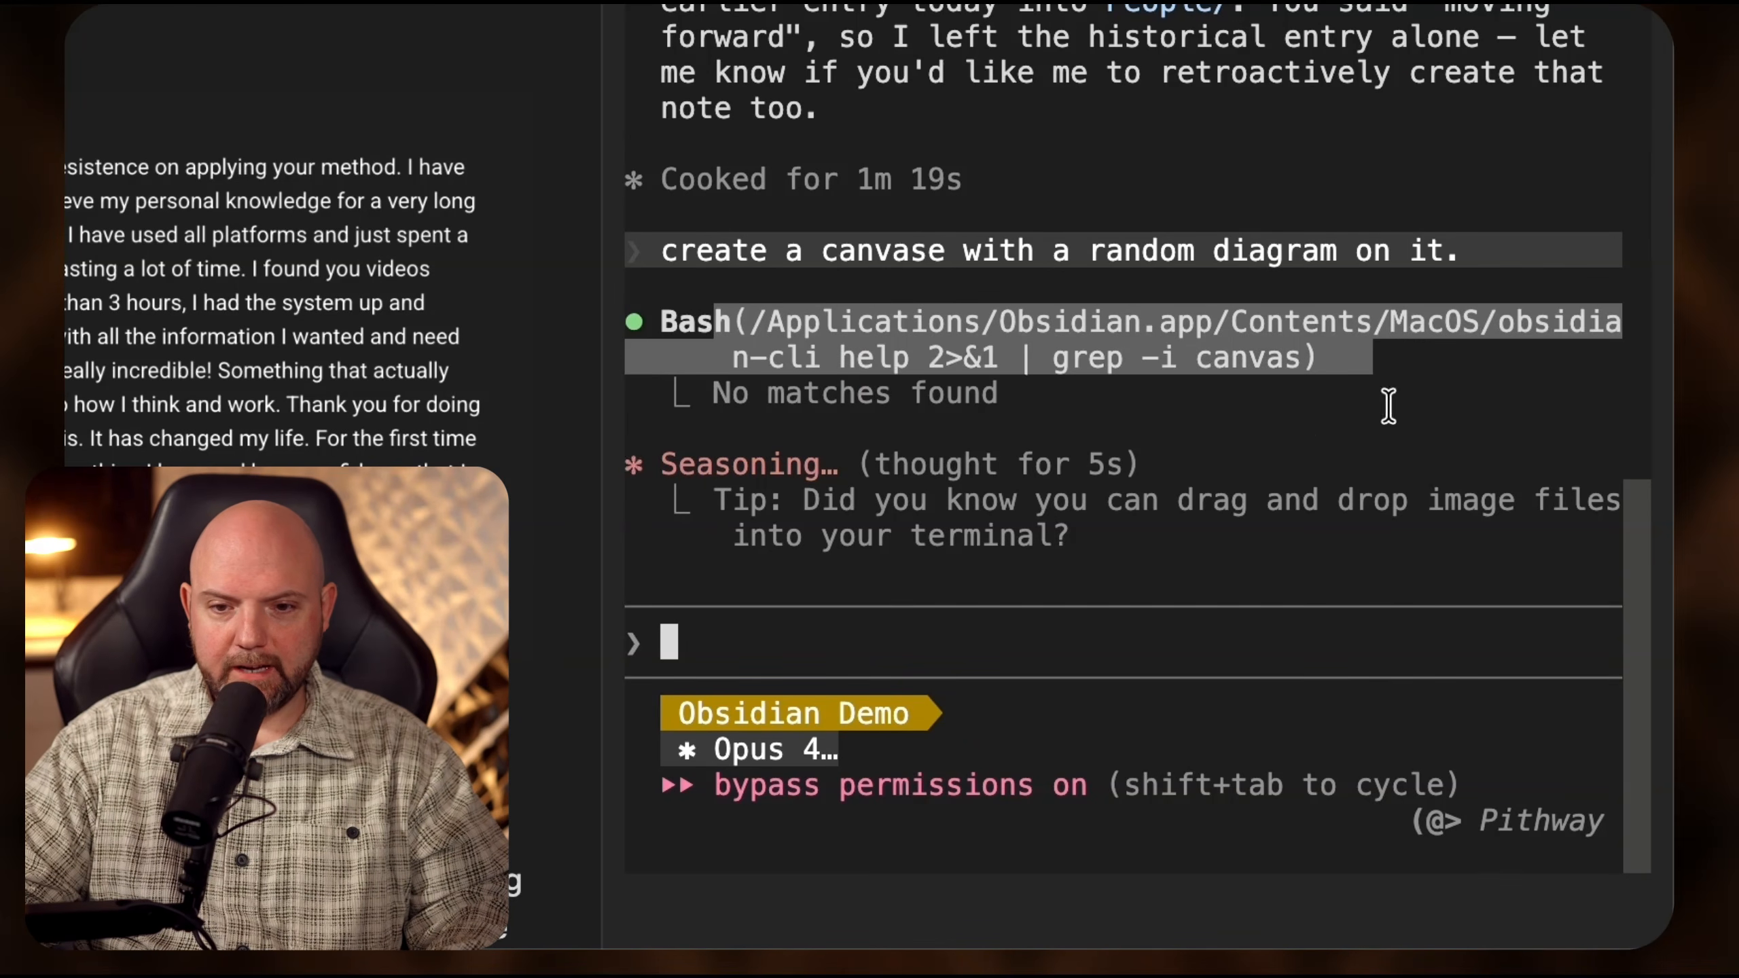
{"action": "left_click", "coordinate": [1107, 532]}
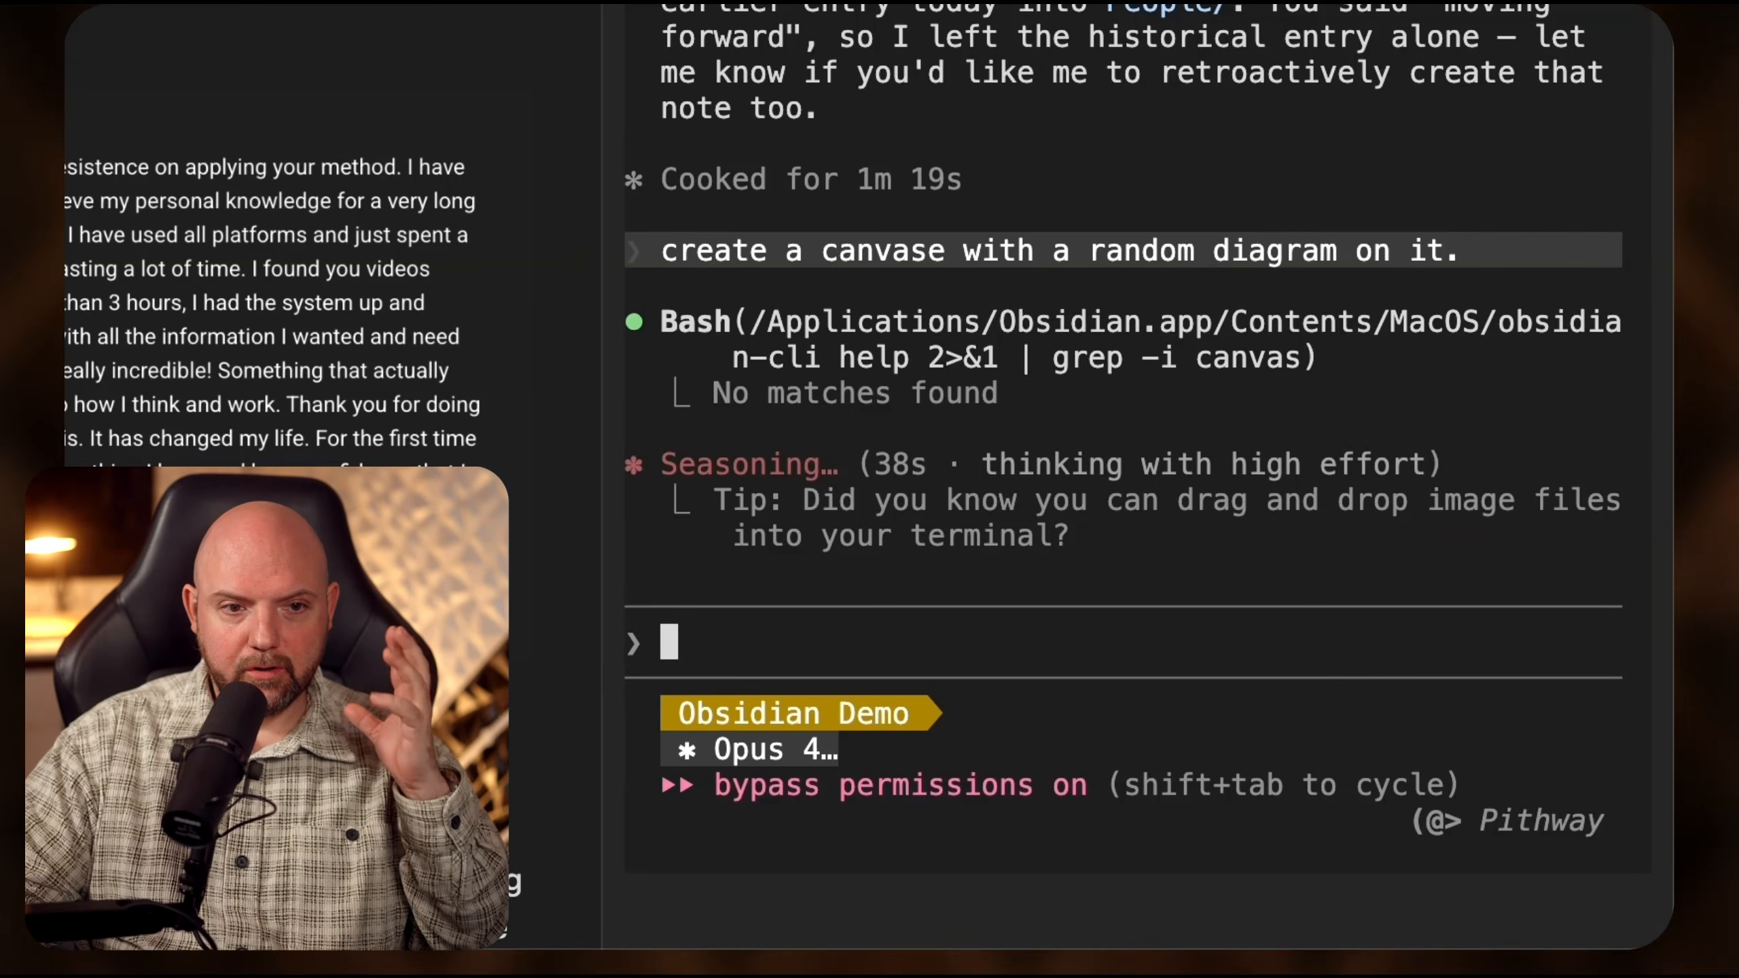
{"action": "left_click_drag", "start_coordinate": [1193, 357], "coordinate": [845, 466]}
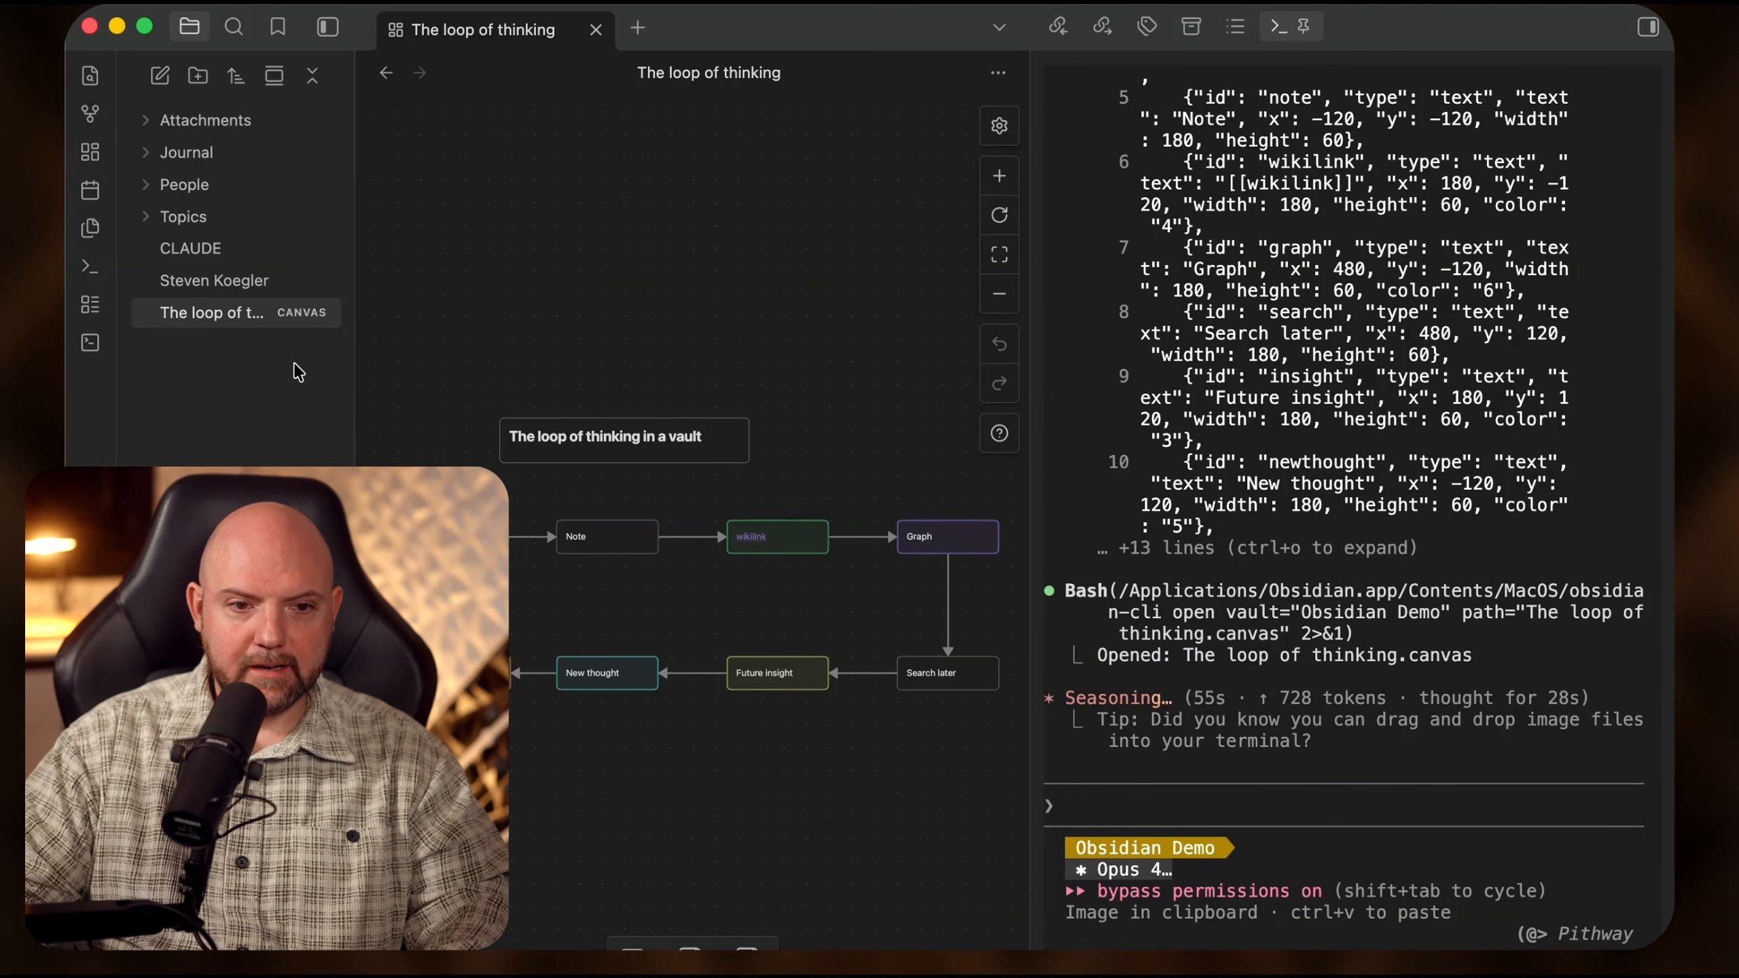
- Look over the cards of "The loop of thinking" canvas and open the note linked from the wikilink card
{"action": "left_click_drag", "start_coordinate": [877, 498], "coordinate": [855, 456]}
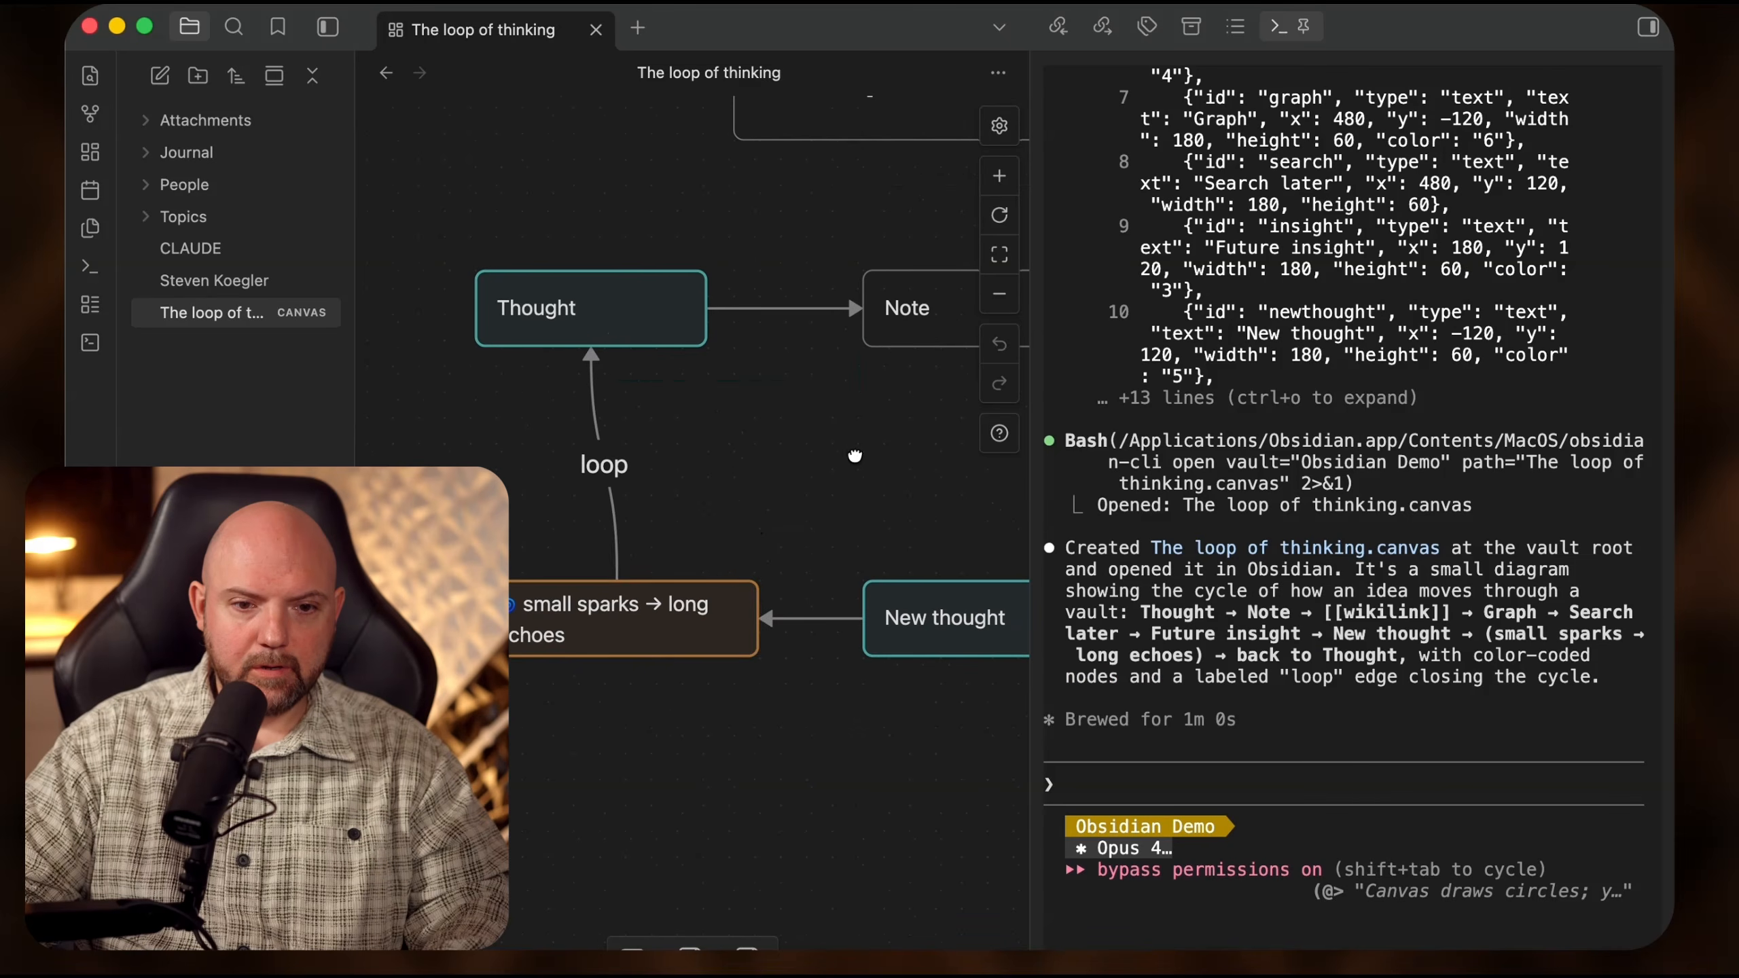
{"action": "left_click", "coordinate": [632, 610]}
{"action": "left_click", "coordinate": [575, 298]}
{"action": "left_click", "coordinate": [903, 602]}
{"action": "scroll", "coordinate": [903, 602], "scroll_direction": "right", "scroll_amount": 5}
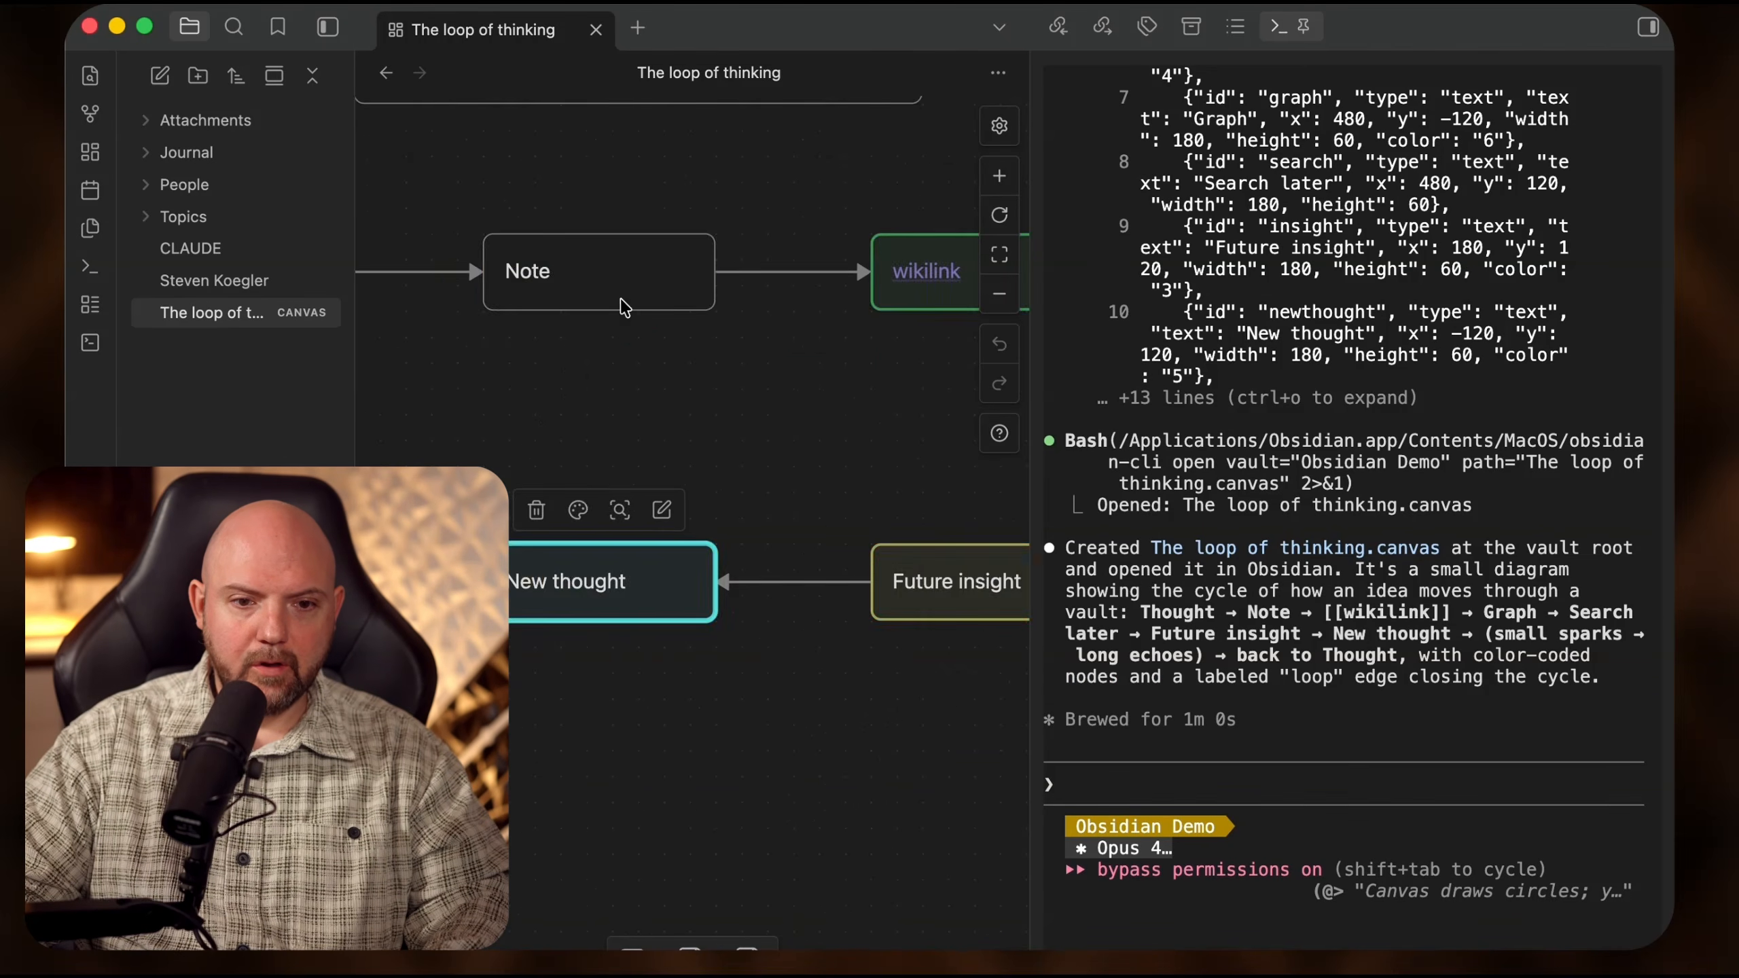
{"action": "left_click", "coordinate": [622, 264]}
{"action": "scroll", "coordinate": [811, 288], "scroll_direction": "right", "scroll_amount": 5}
{"action": "left_click", "coordinate": [577, 281]}
{"action": "left_click", "coordinate": [577, 282]}
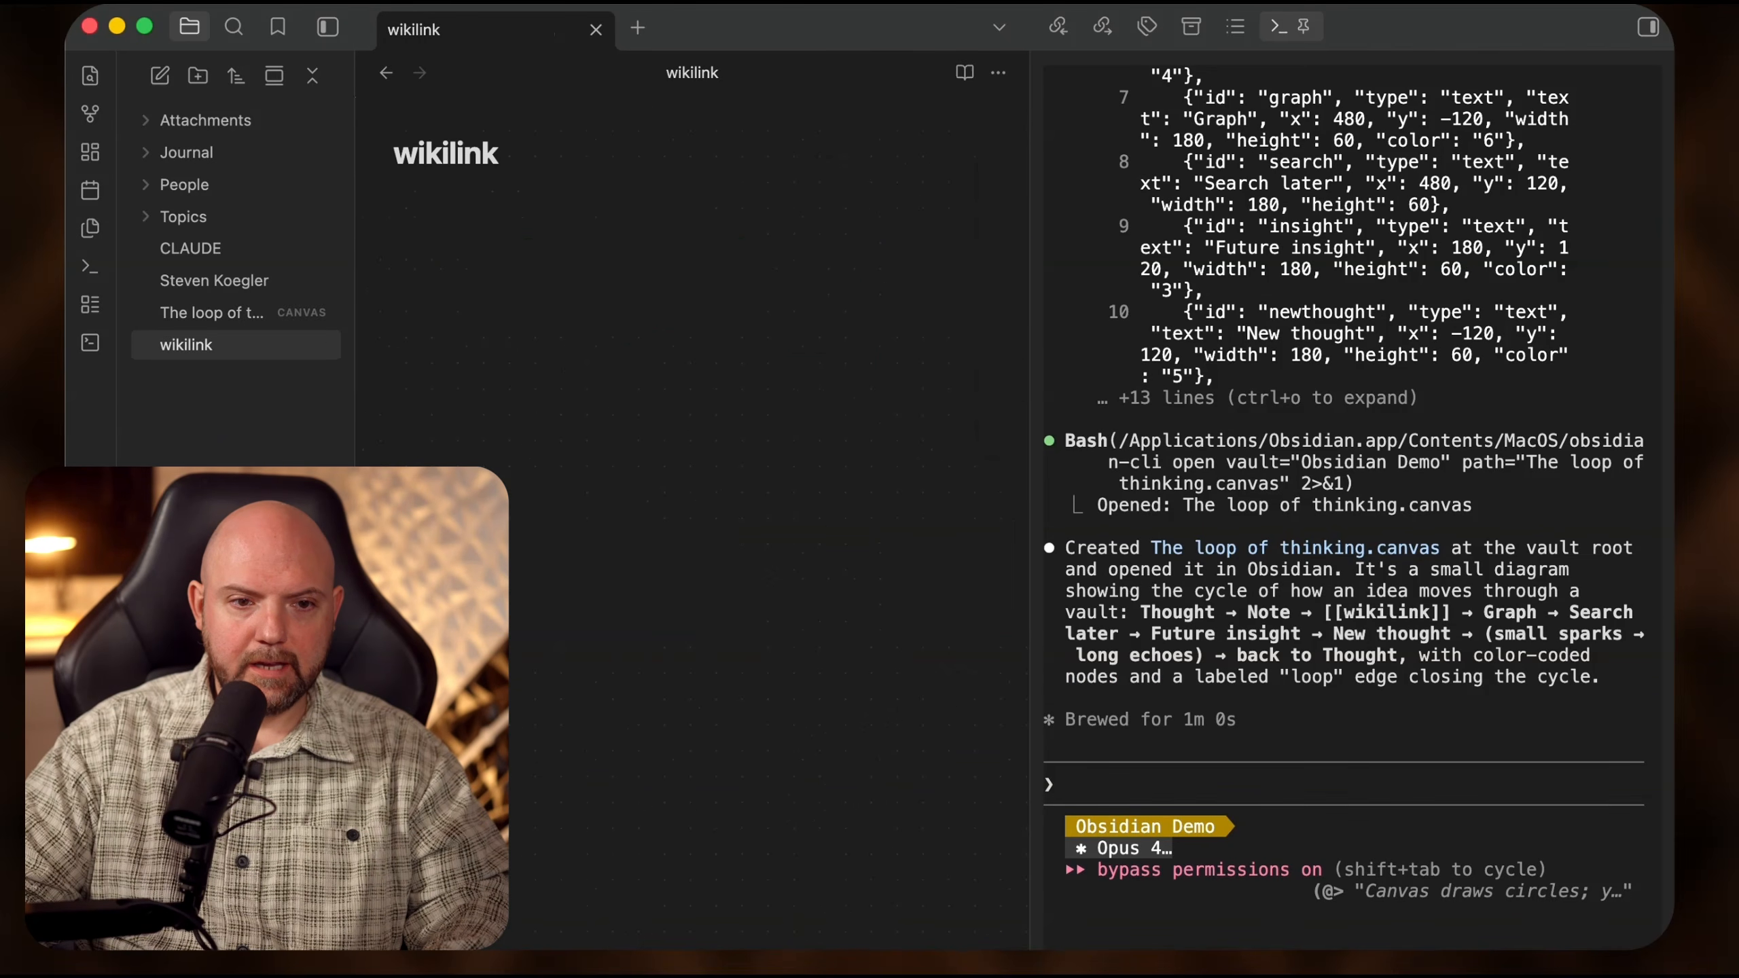
- Return to "The loop of thinking" canvas, try a connector from the Future insight card, and paste the copied comment screenshot below that card
{"action": "left_click", "coordinate": [209, 312]}
{"action": "scroll", "coordinate": [835, 353], "scroll_direction": "up", "scroll_amount": 5}
{"action": "left_click_drag", "start_coordinate": [756, 501], "coordinate": [792, 762]}
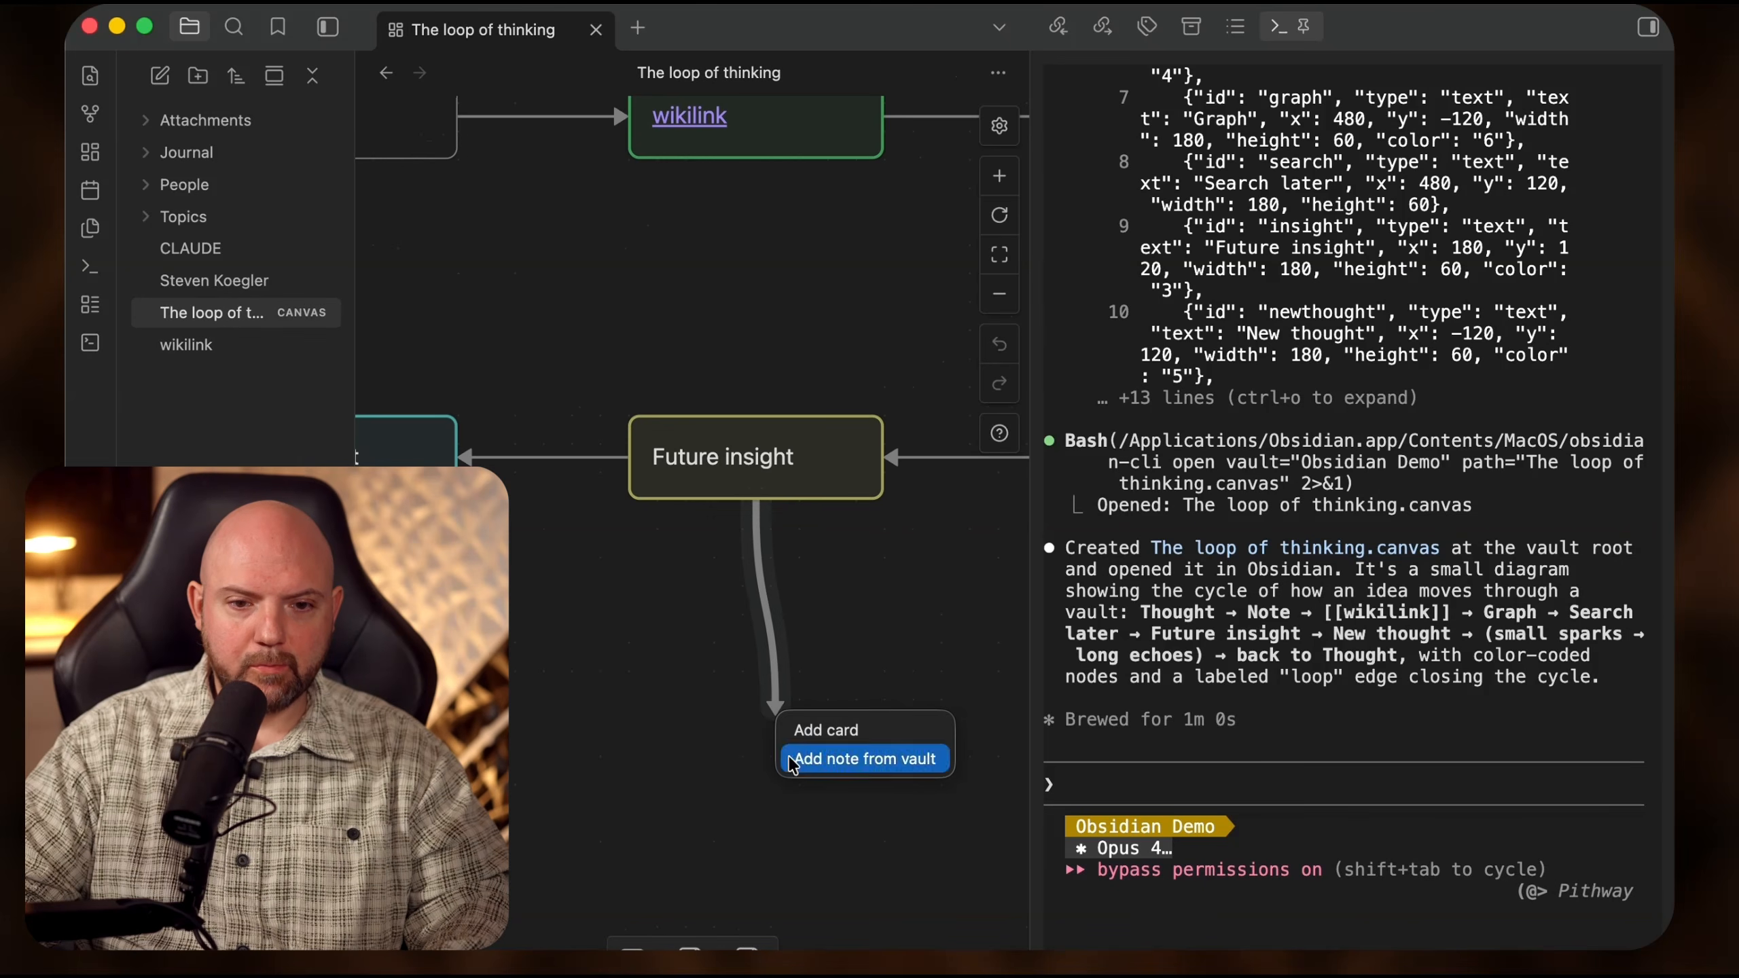
{"action": "left_click", "coordinate": [614, 759]}
{"action": "key", "text": "super+v"}
{"action": "scroll", "coordinate": [726, 647], "scroll_direction": "down", "scroll_amount": 3}
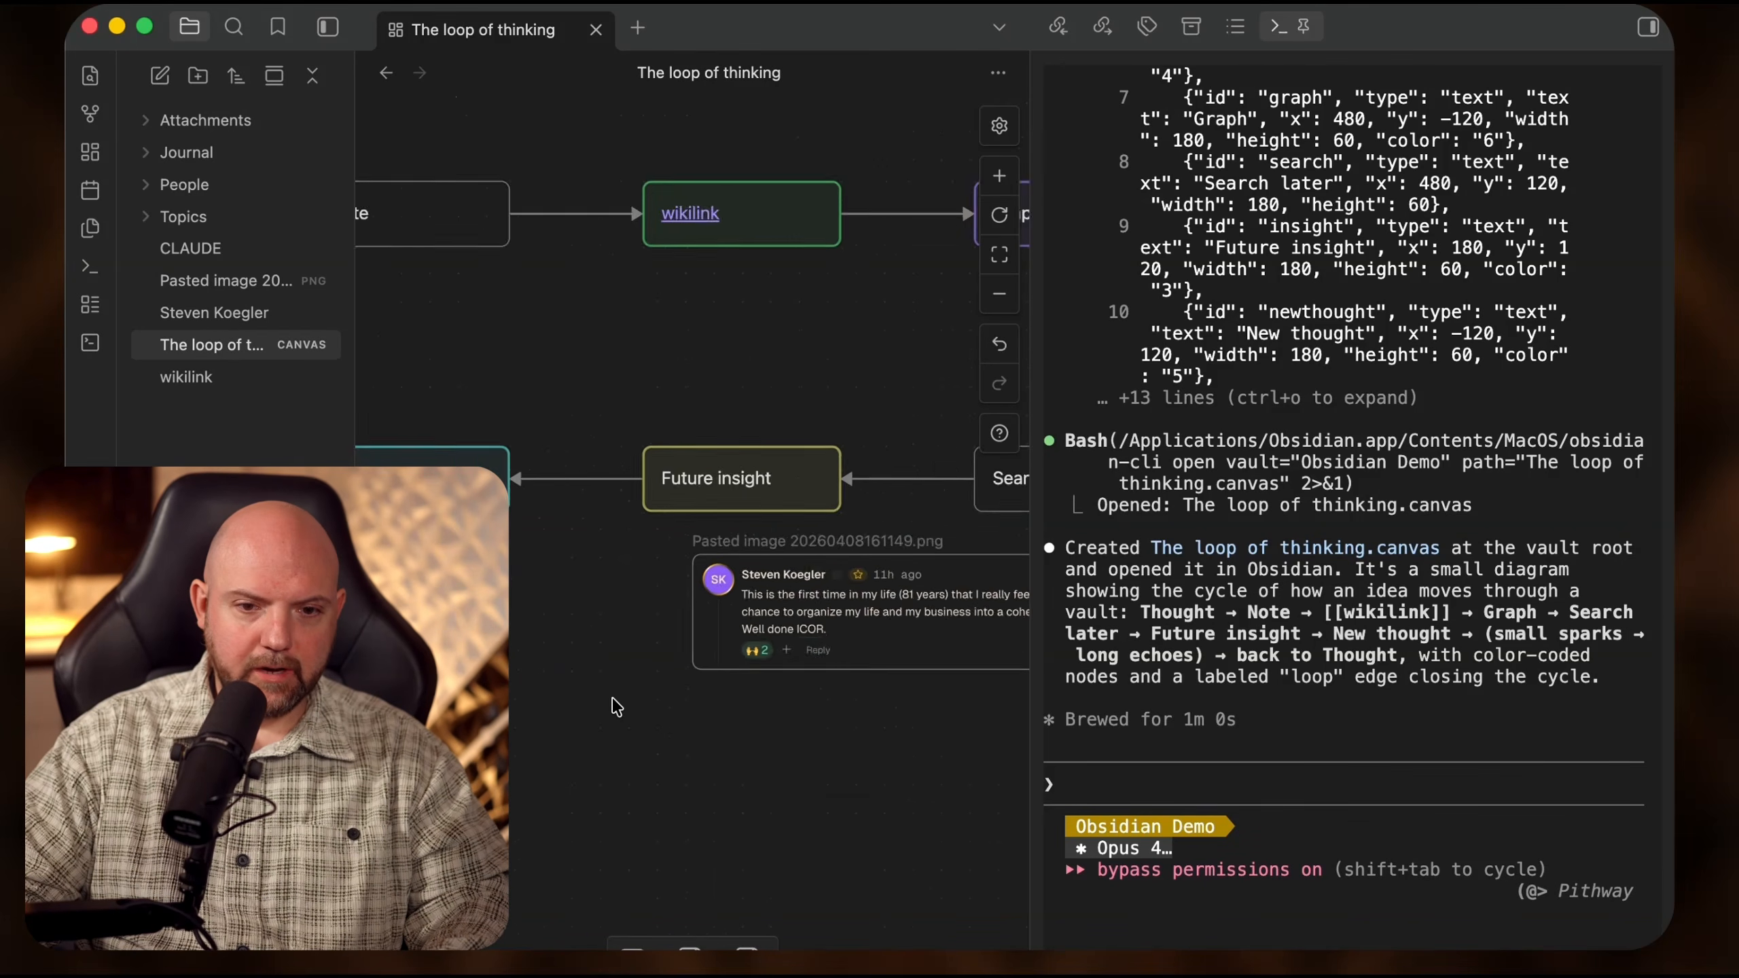
{"action": "scroll", "coordinate": [616, 707], "scroll_direction": "down", "scroll_amount": 2}
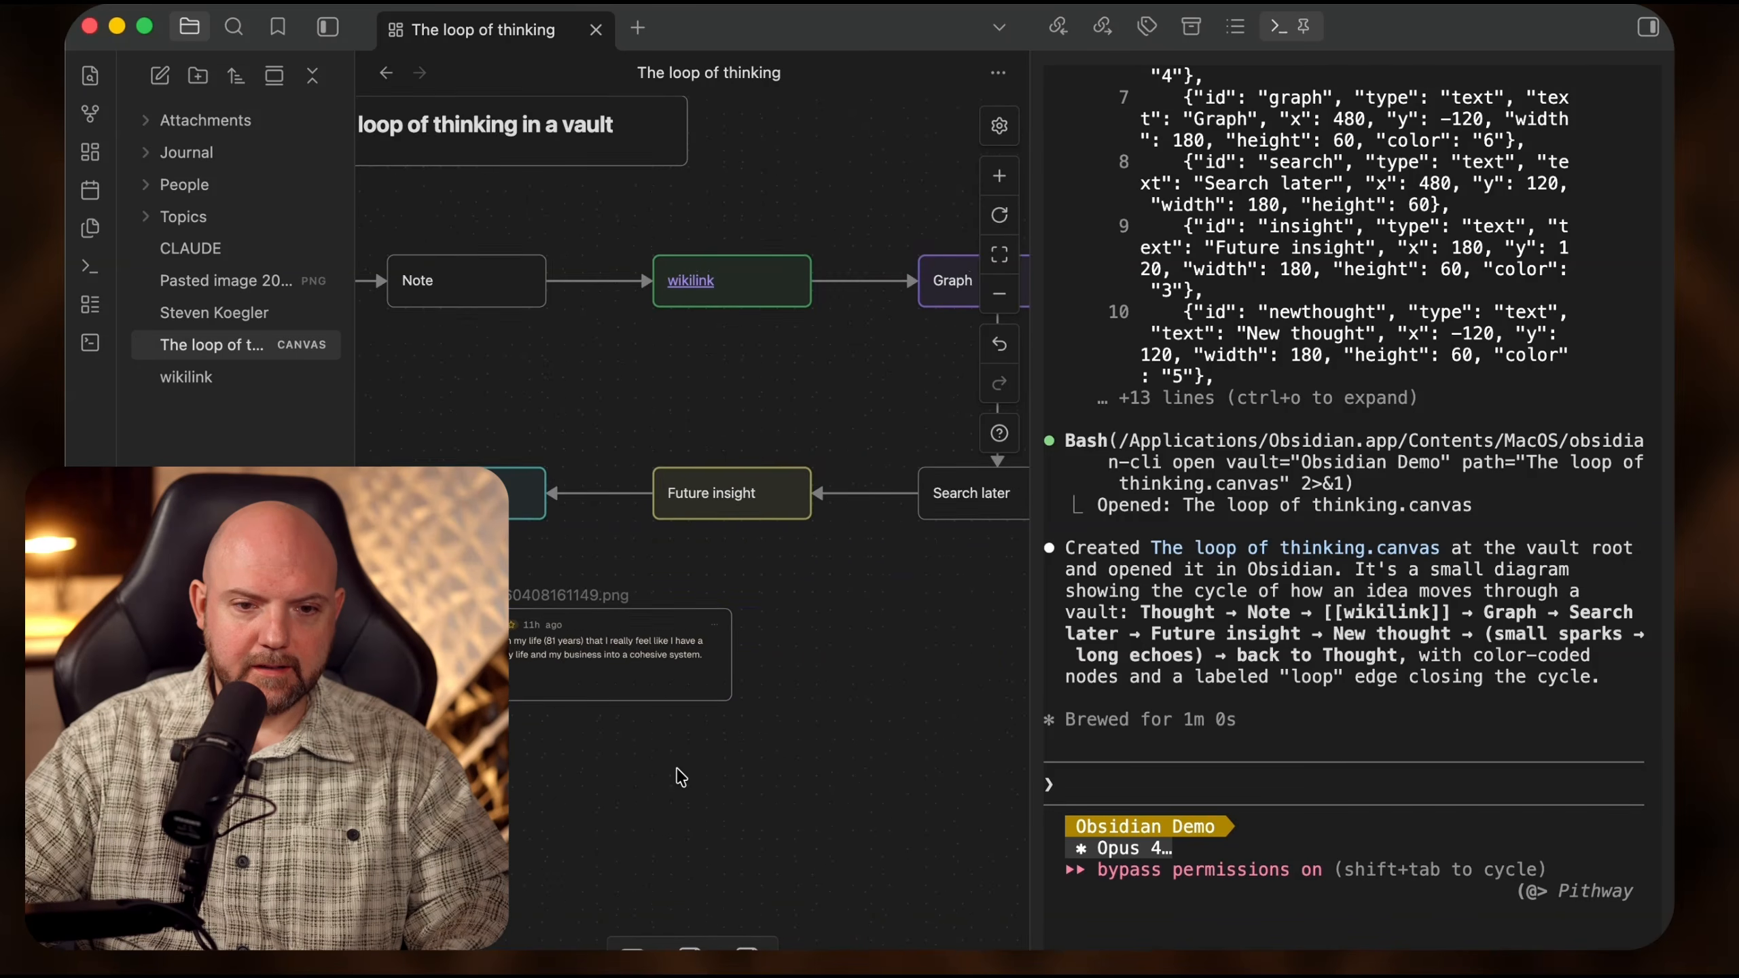
- Move the title card "The loop of thinking in a vault" slightly up and to the right above the canvas diagram
{"action": "scroll", "coordinate": [681, 777], "scroll_direction": "down", "scroll_amount": 4}
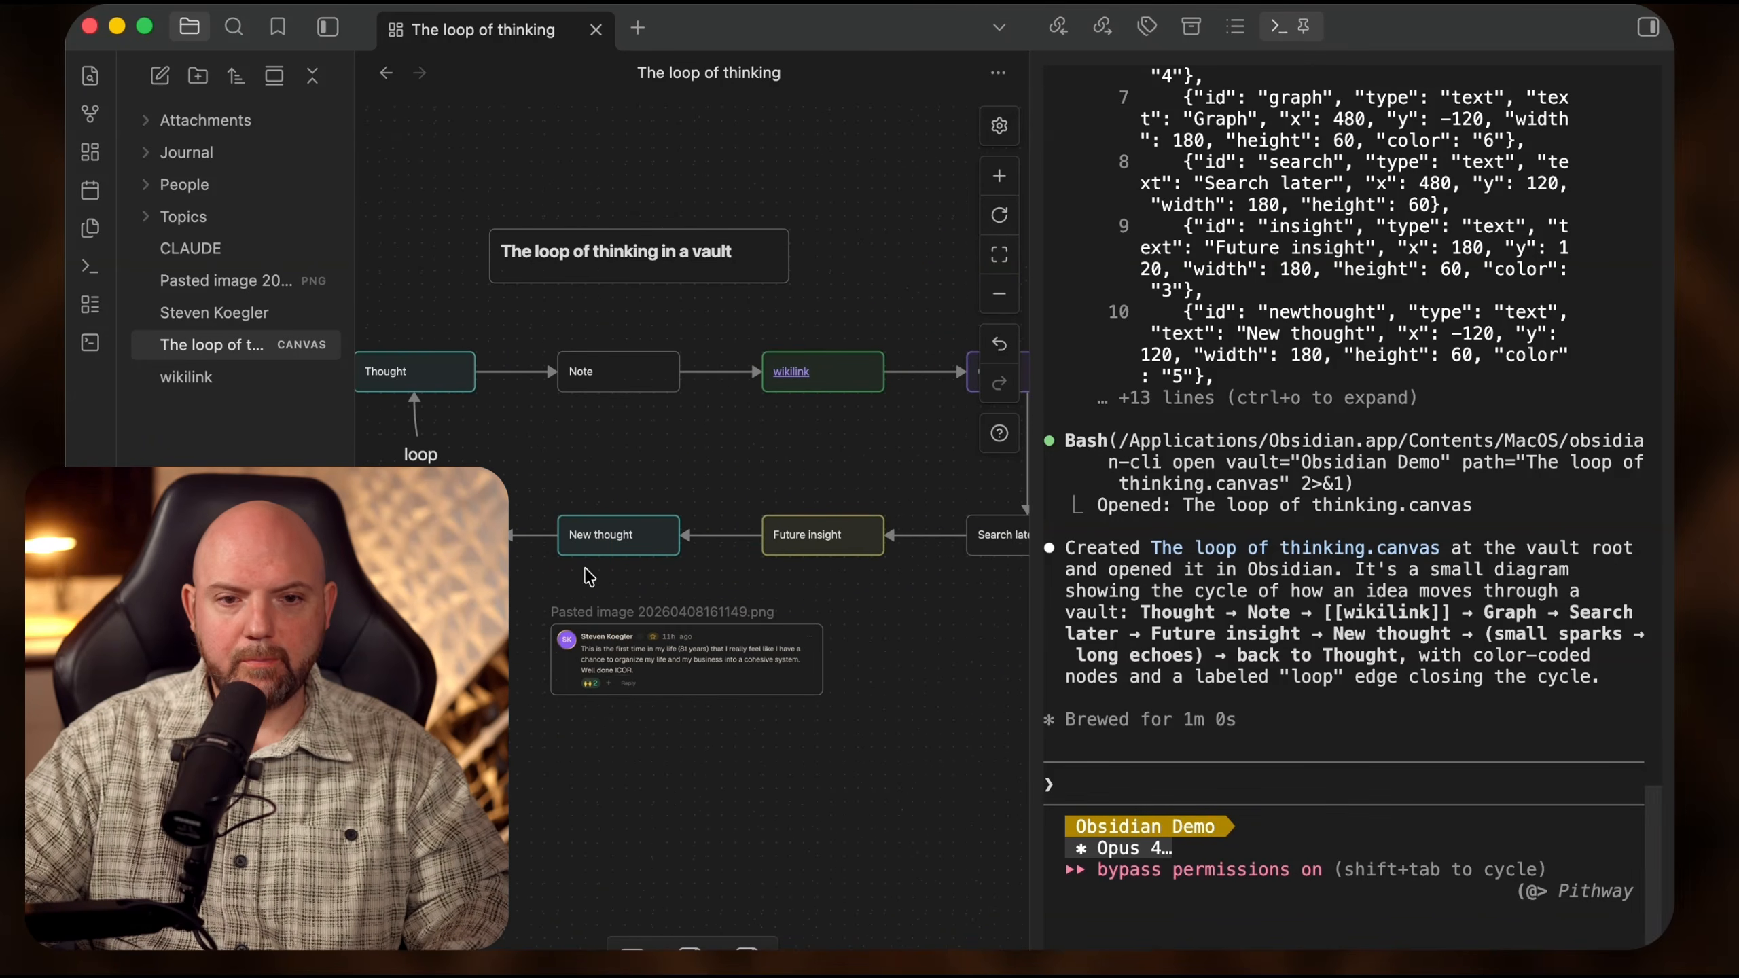
{"action": "left_click_drag", "start_coordinate": [544, 252], "coordinate": [604, 225]}
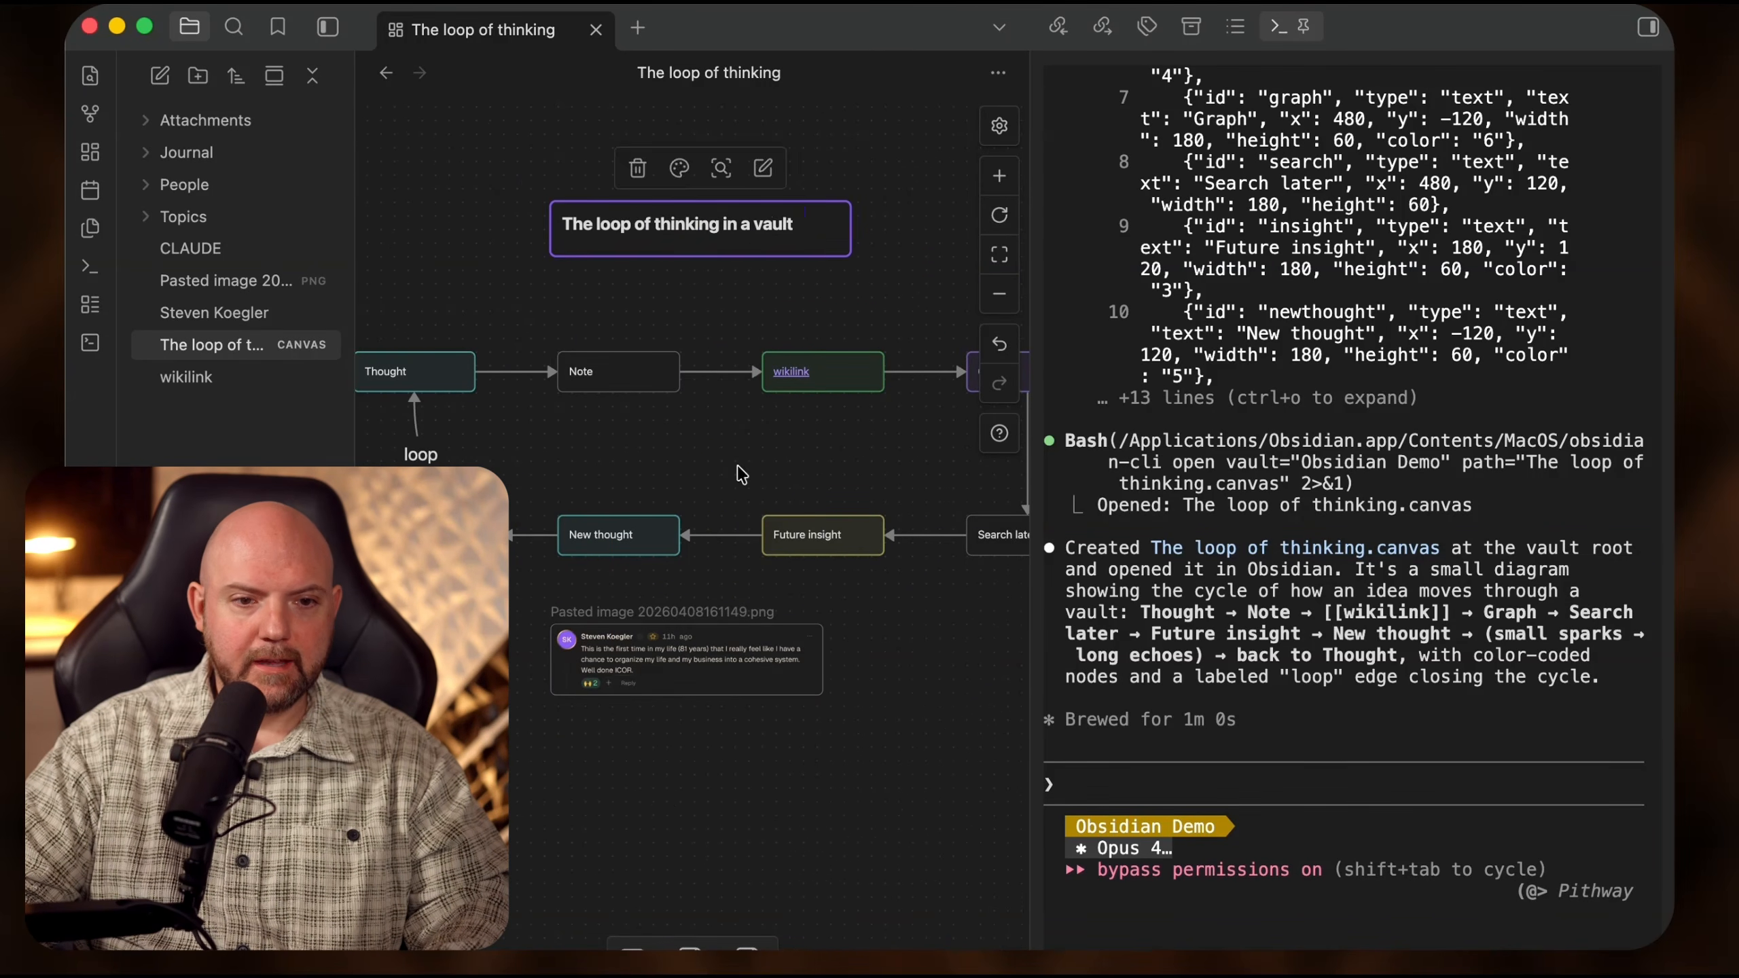
{"action": "left_click", "coordinate": [789, 763]}
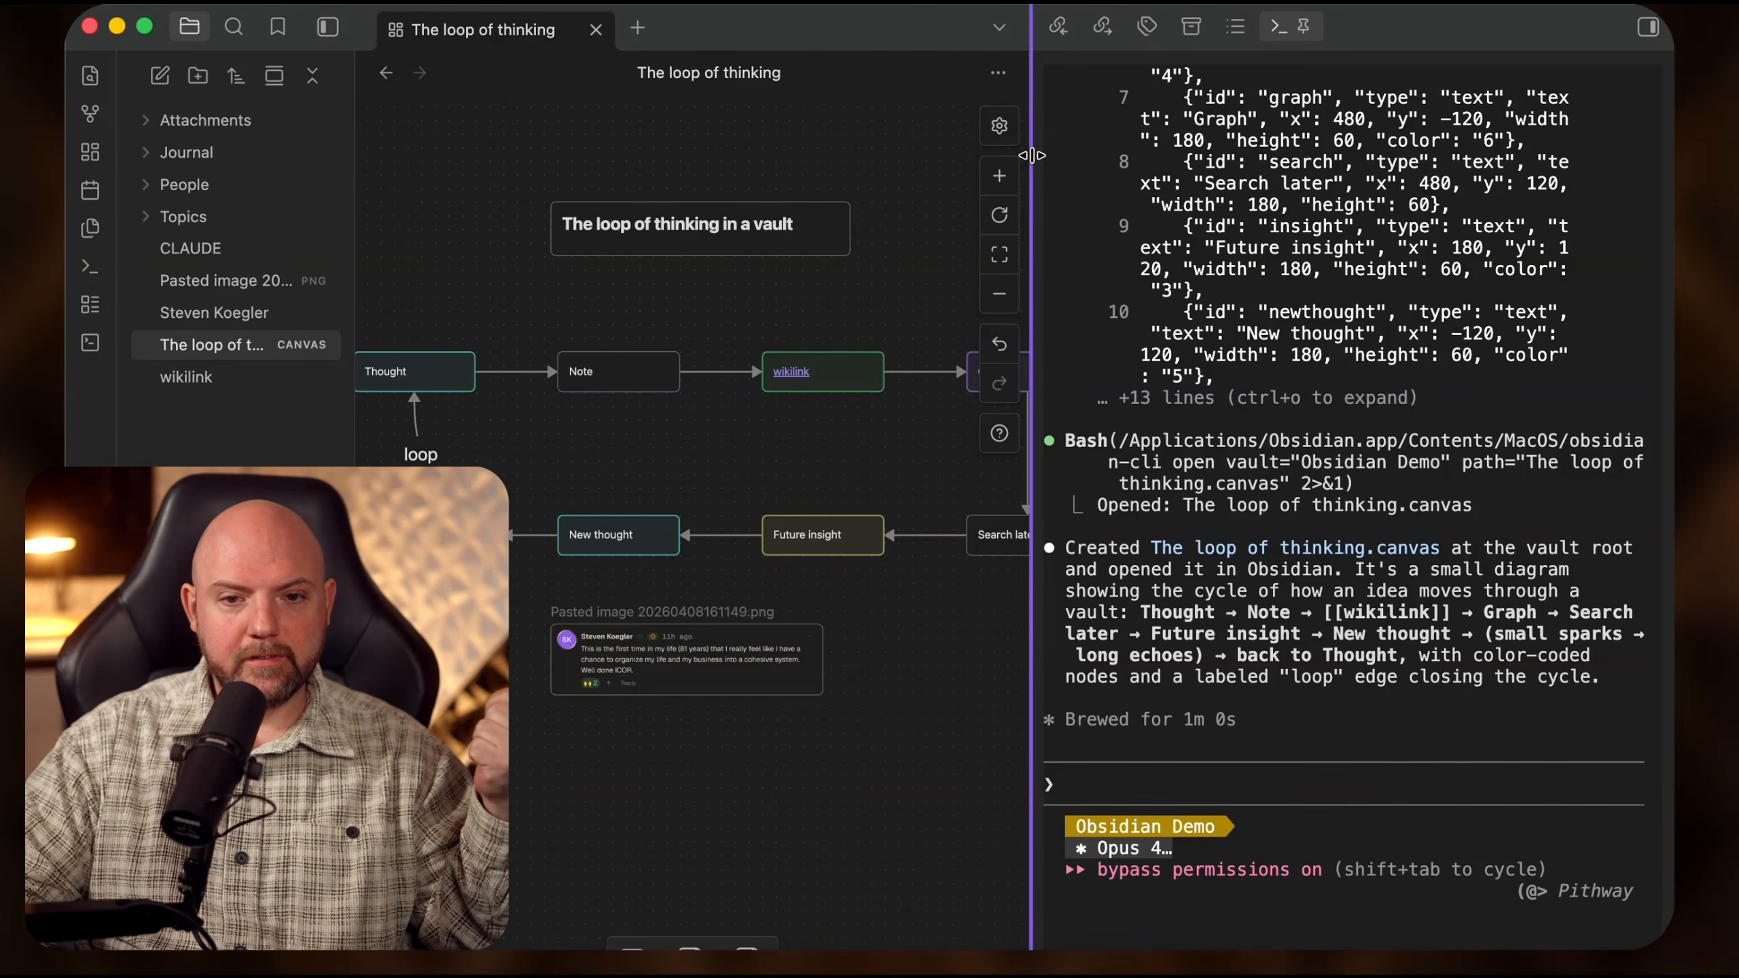
- Adjust the divider between the canvas and the Claude Code terminal so the canvas gets somewhat more width
{"action": "left_click_drag", "start_coordinate": [1032, 156], "coordinate": [1252, 188]}
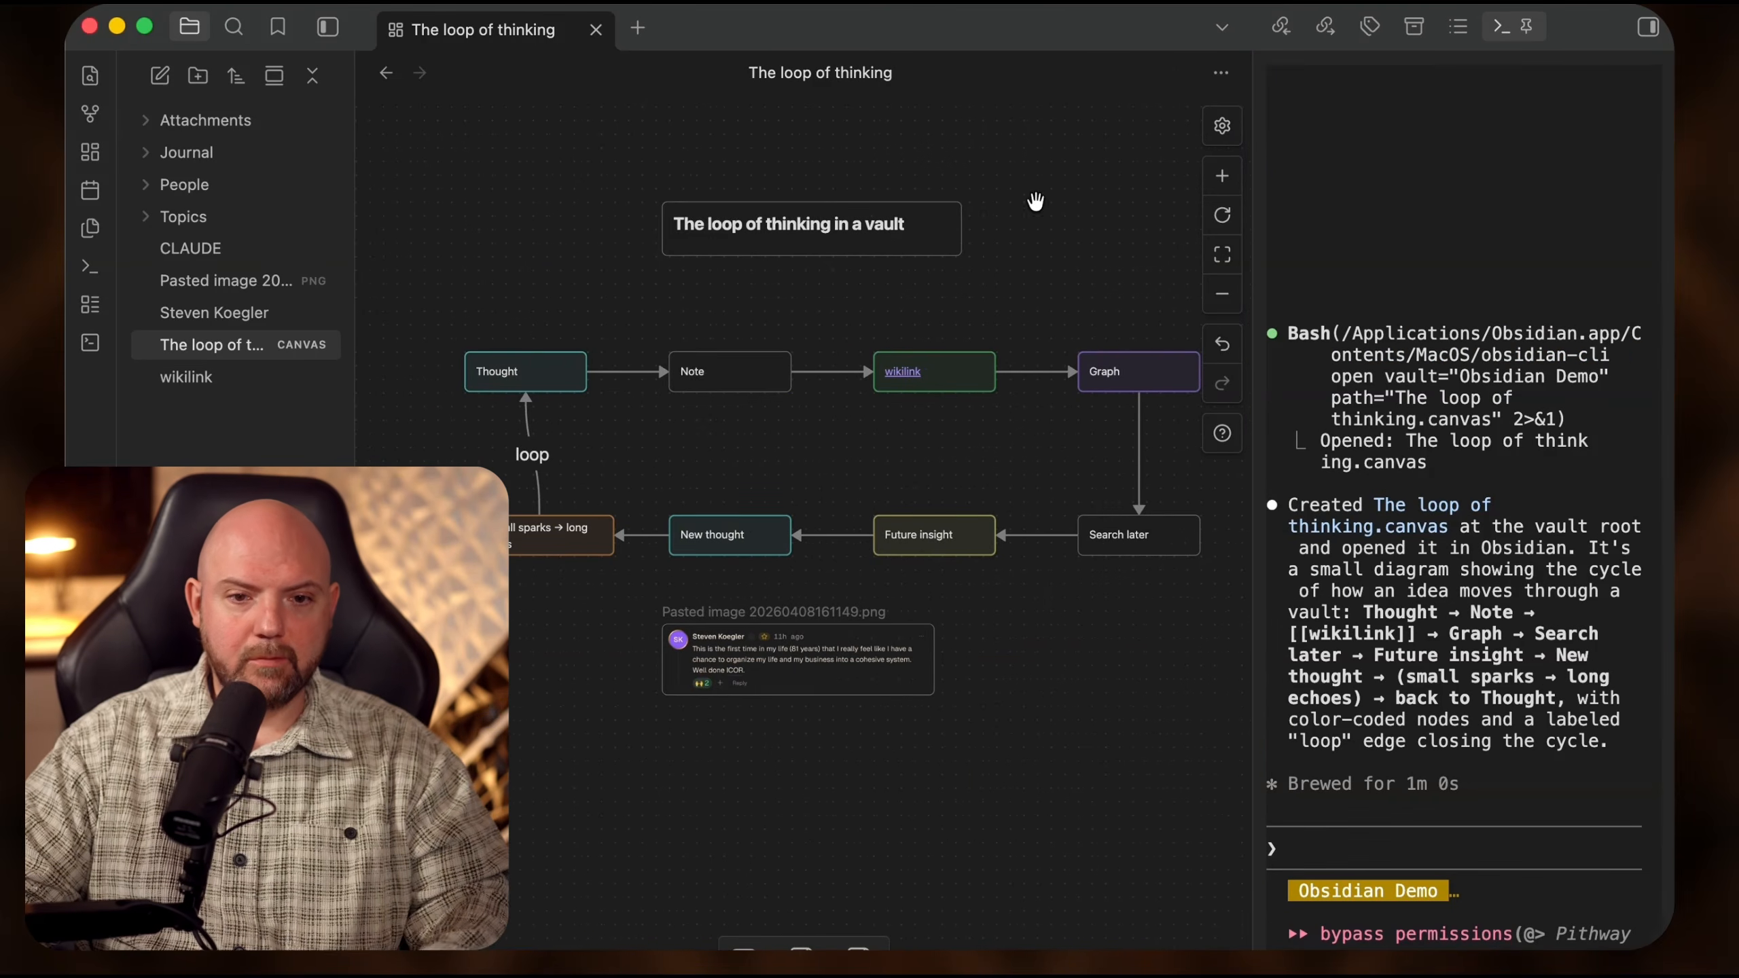
{"action": "scroll", "coordinate": [1040, 219], "scroll_direction": "right", "scroll_amount": 2}
{"action": "left_click_drag", "start_coordinate": [1252, 527], "coordinate": [1109, 528]}
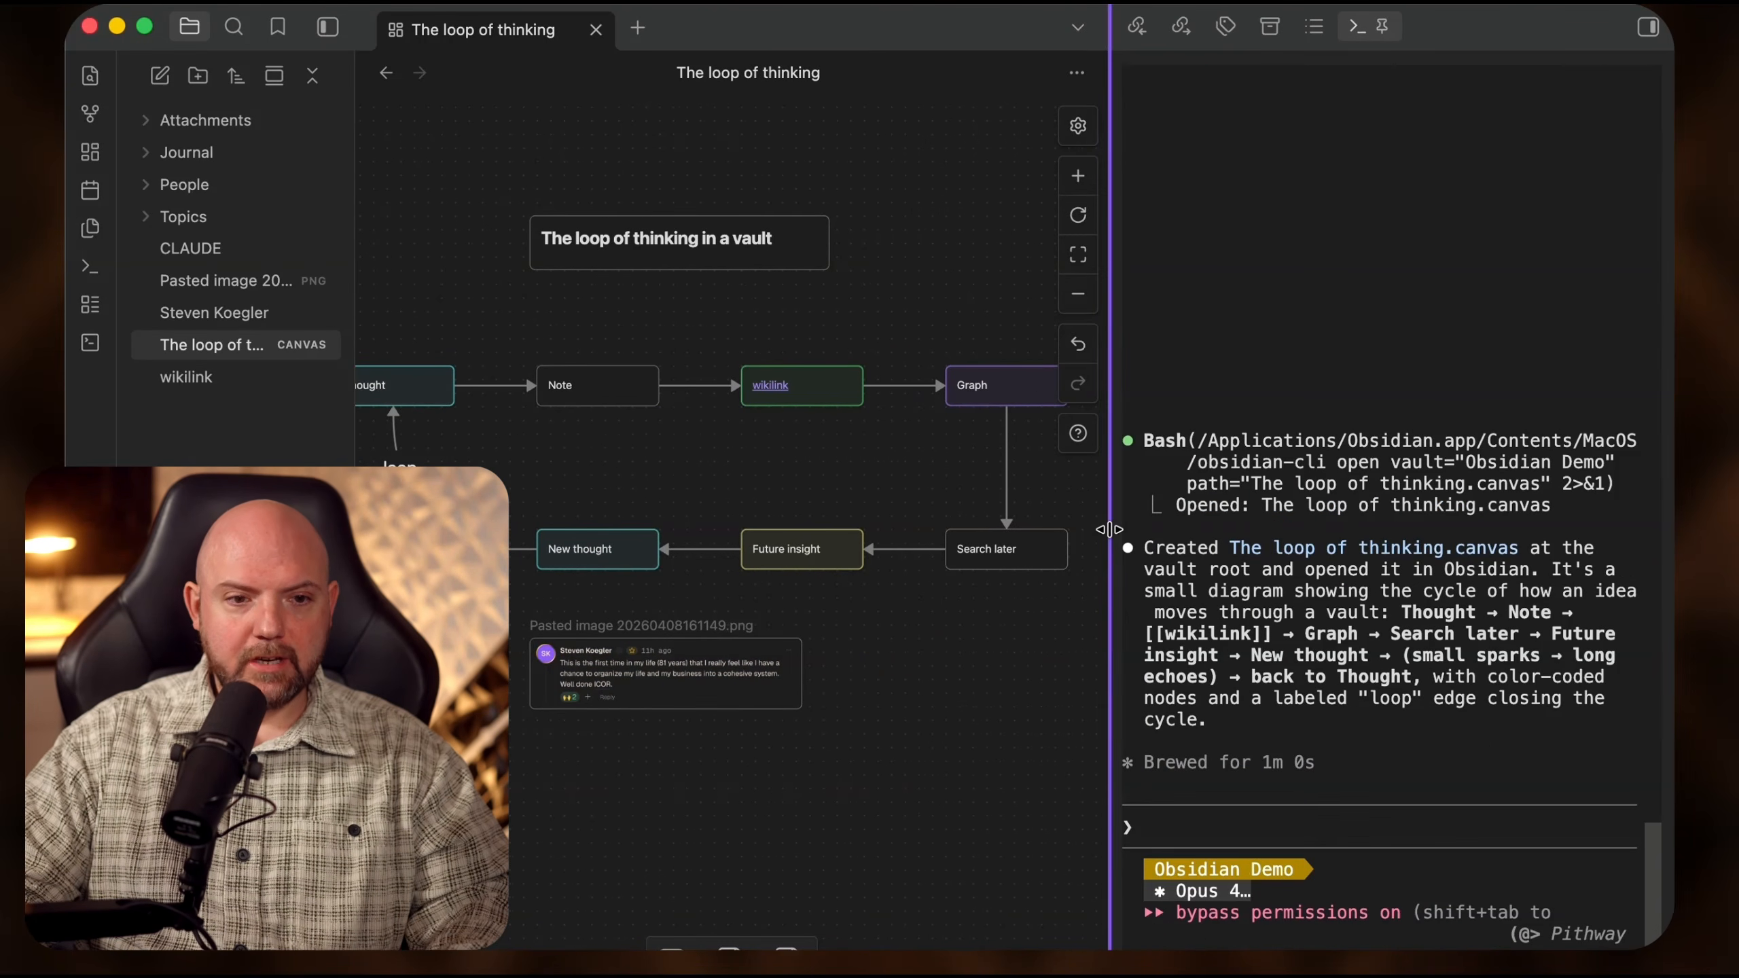
- Focus the Claude Code prompt, look at the Desktop folder in Finder, and return to Obsidian
{"action": "left_click", "coordinate": [1323, 829]}
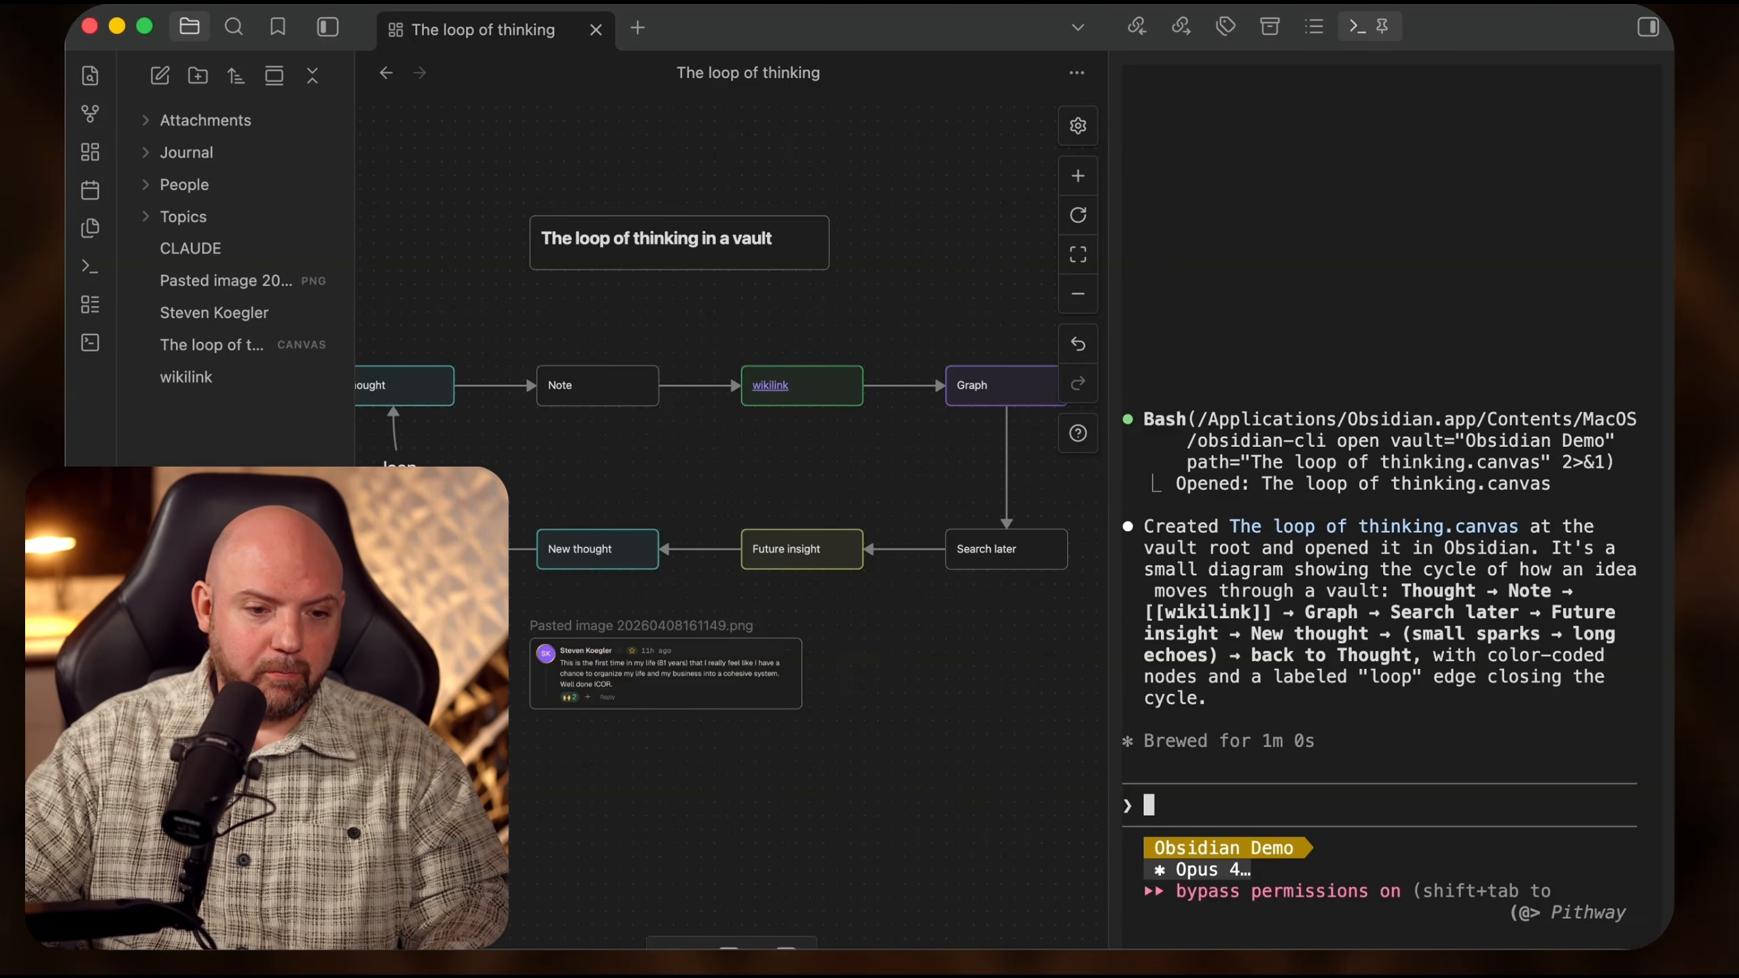
{"action": "left_click", "coordinate": [178, 973]}
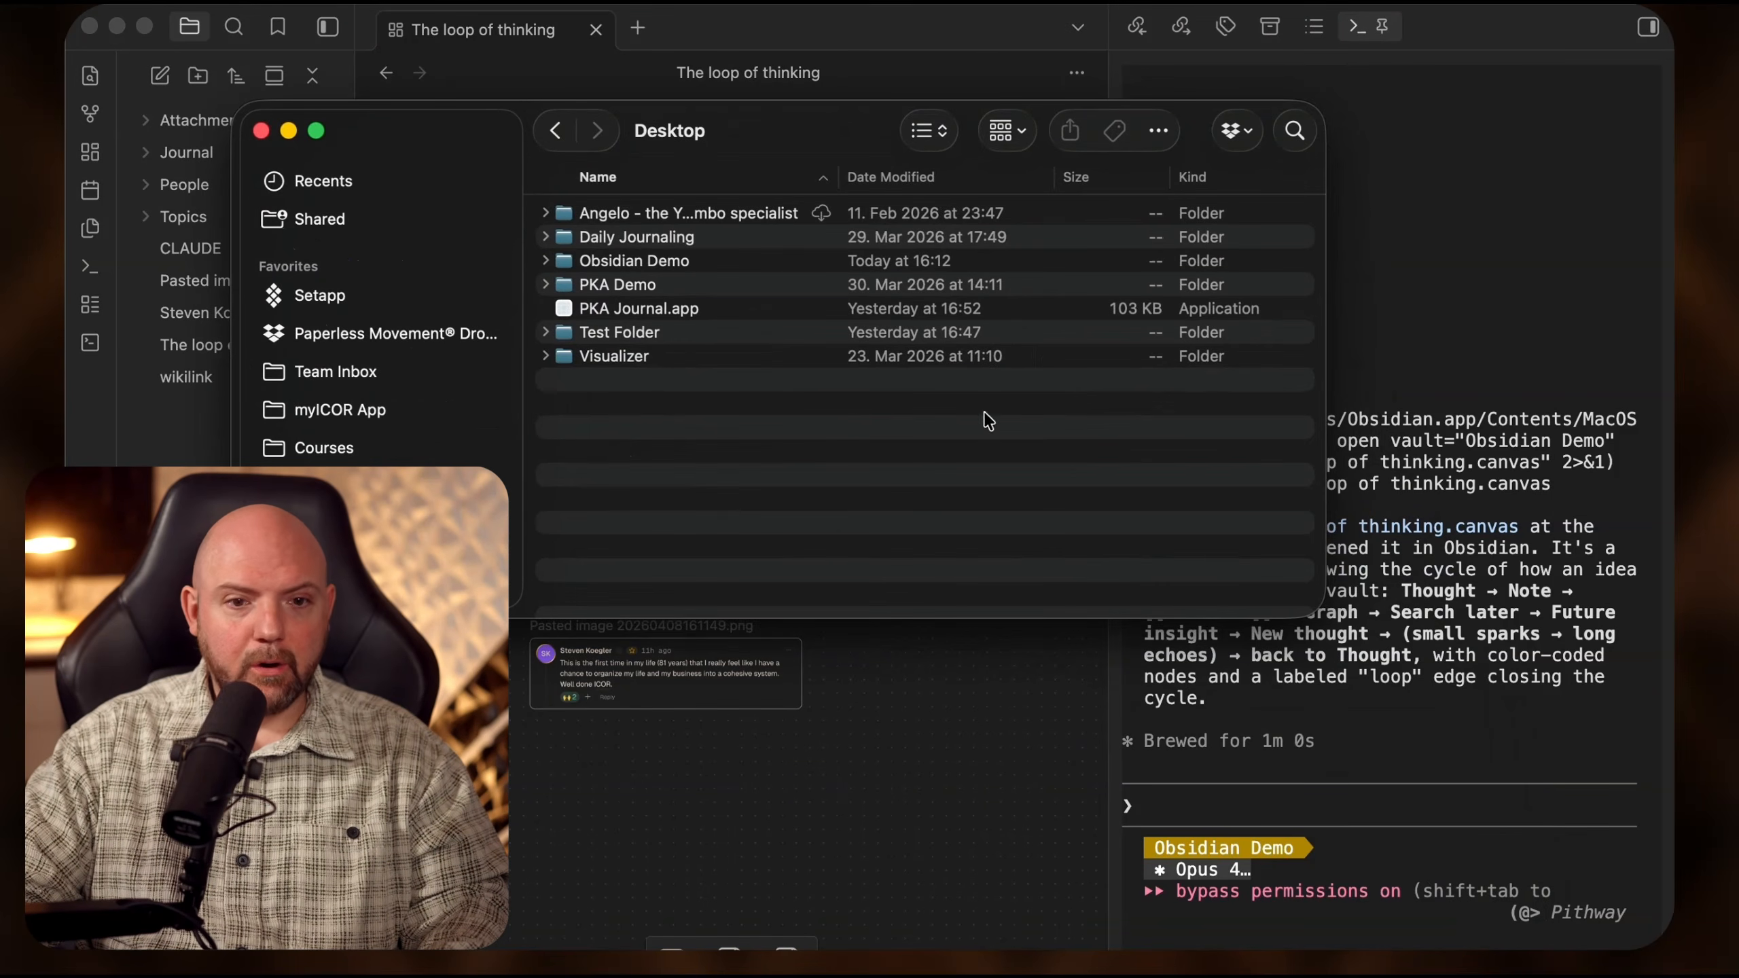
{"action": "left_click", "coordinate": [1575, 191]}
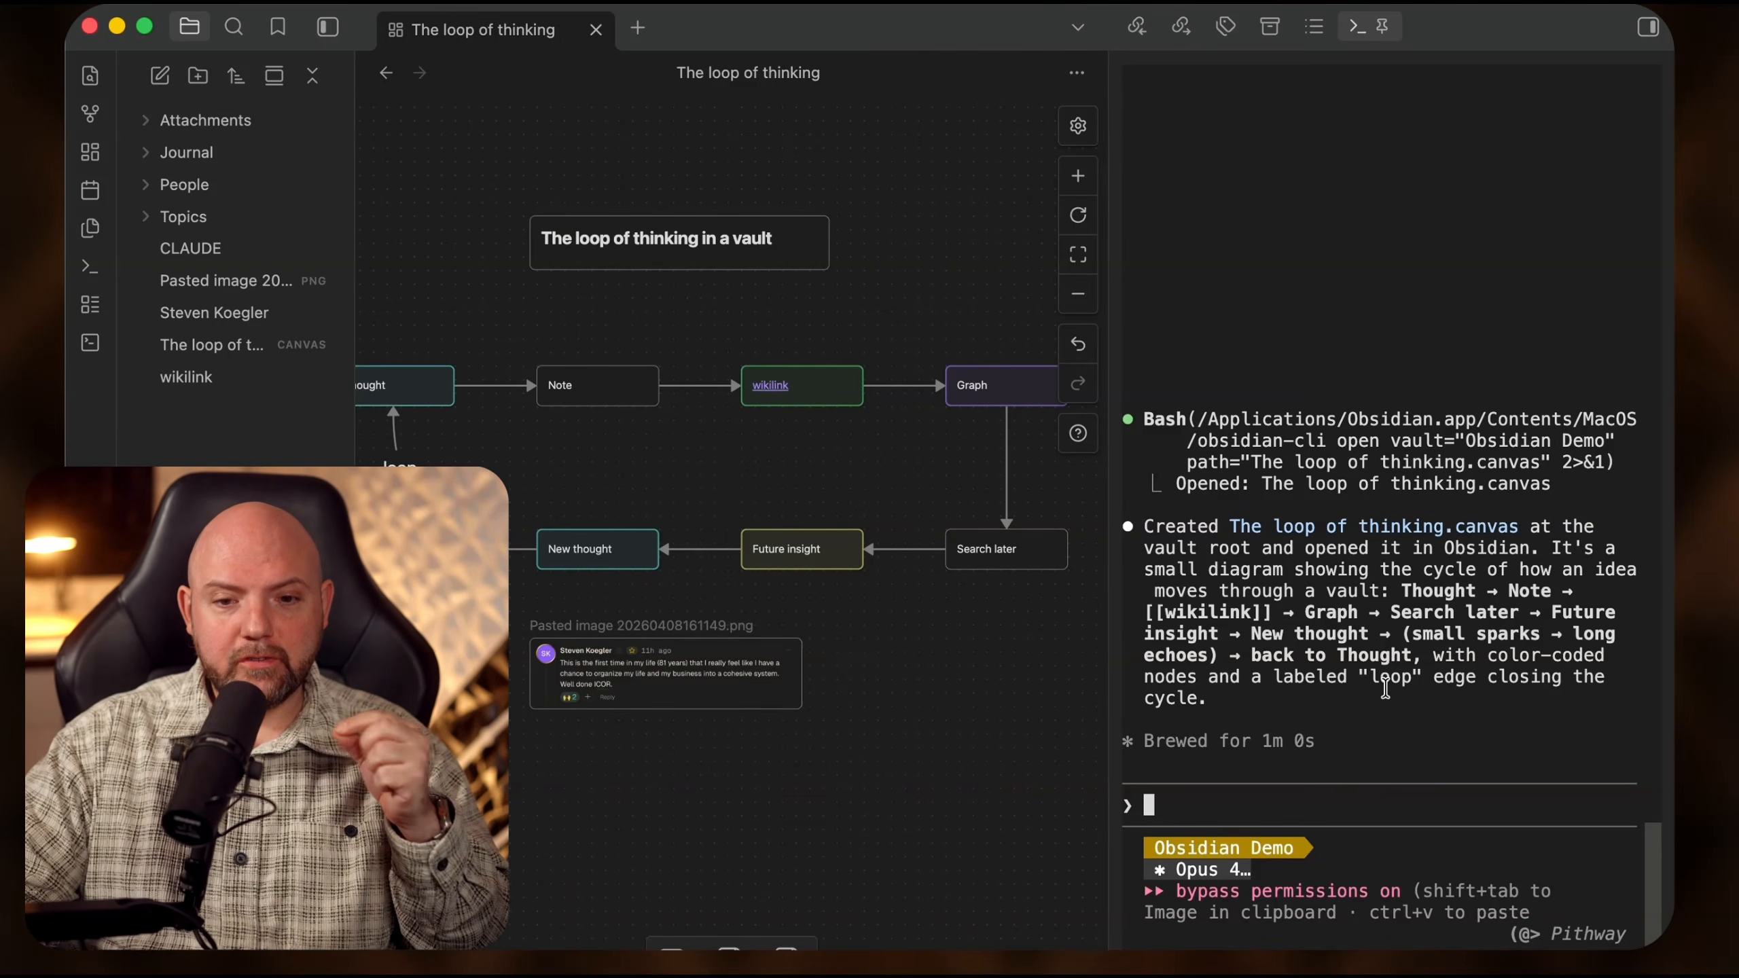
- Toggle the file explorer and terminal sidebars off and back on around the canvas
{"action": "left_click", "coordinate": [328, 27]}
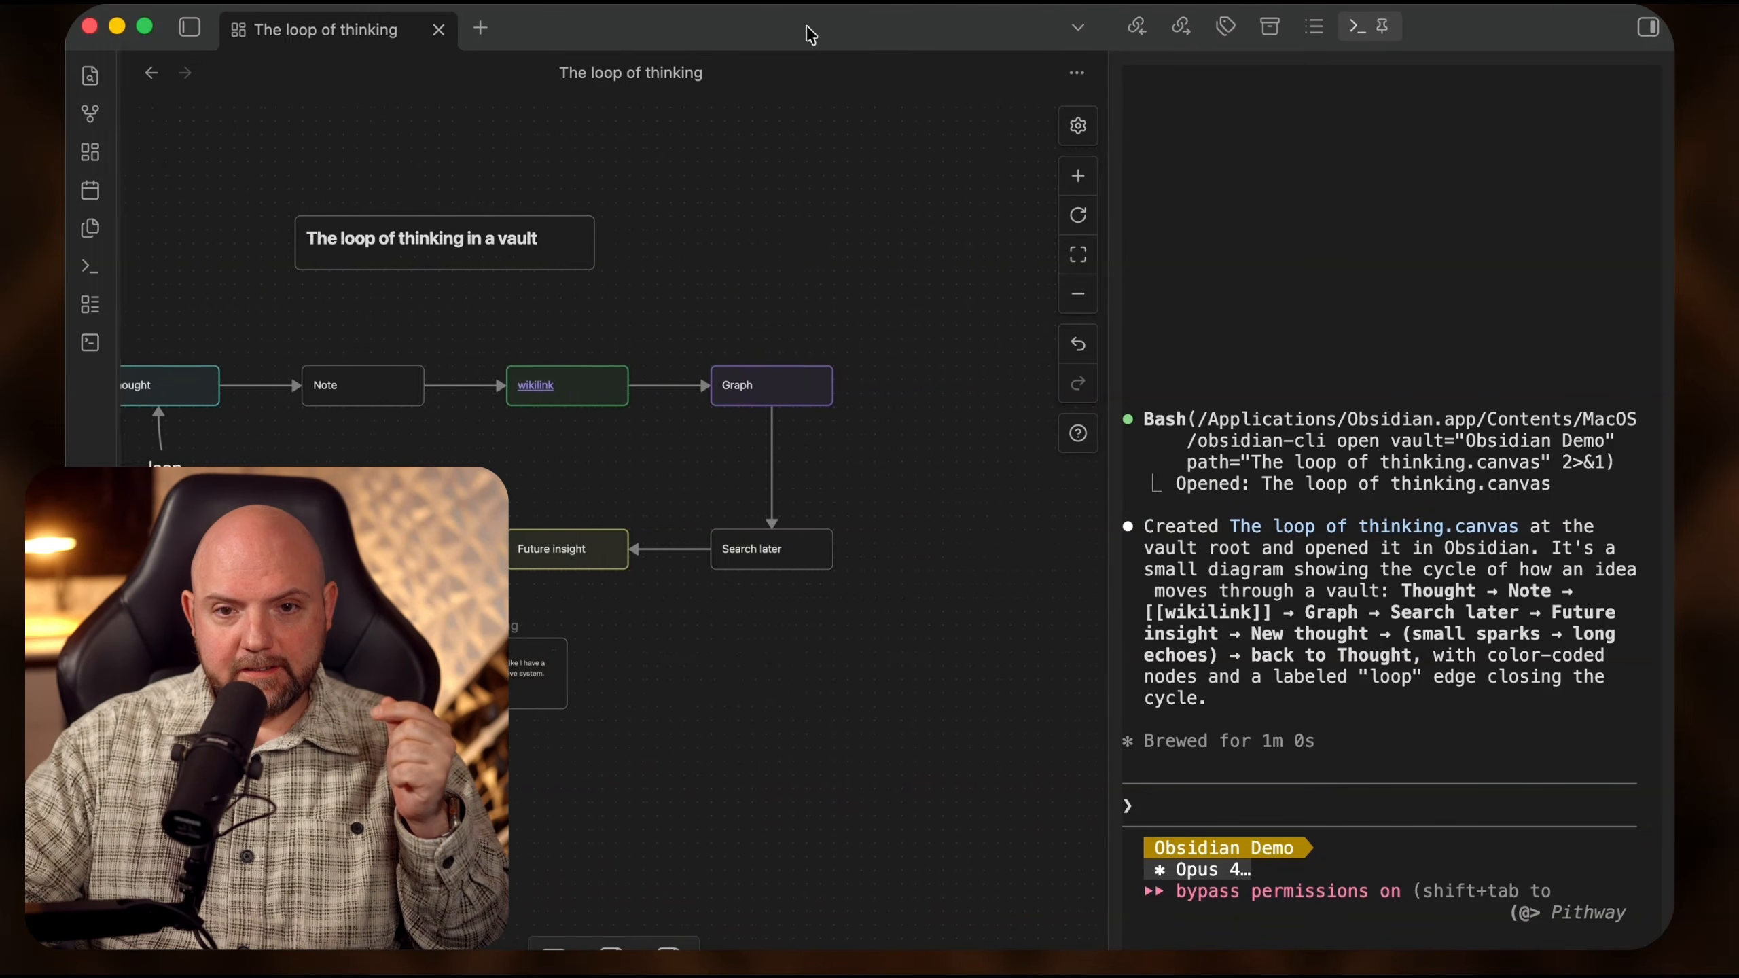
{"action": "left_click", "coordinate": [1648, 26]}
{"action": "left_click", "coordinate": [1648, 26]}
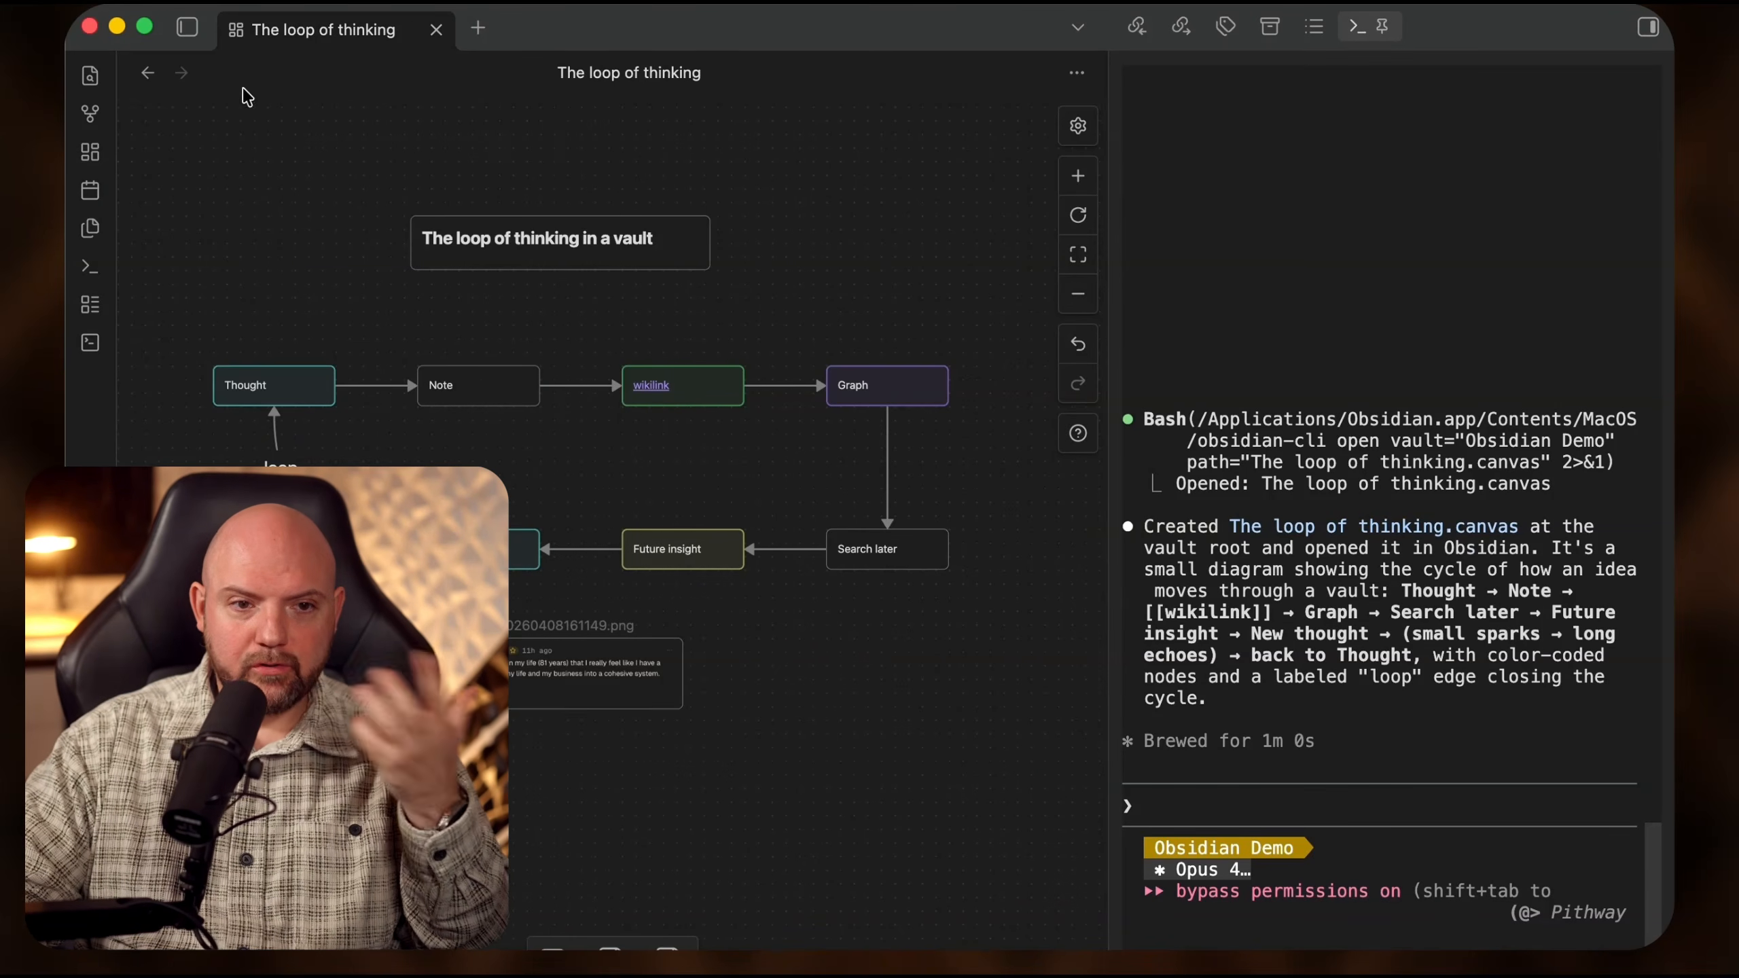
{"action": "left_click", "coordinate": [187, 27]}
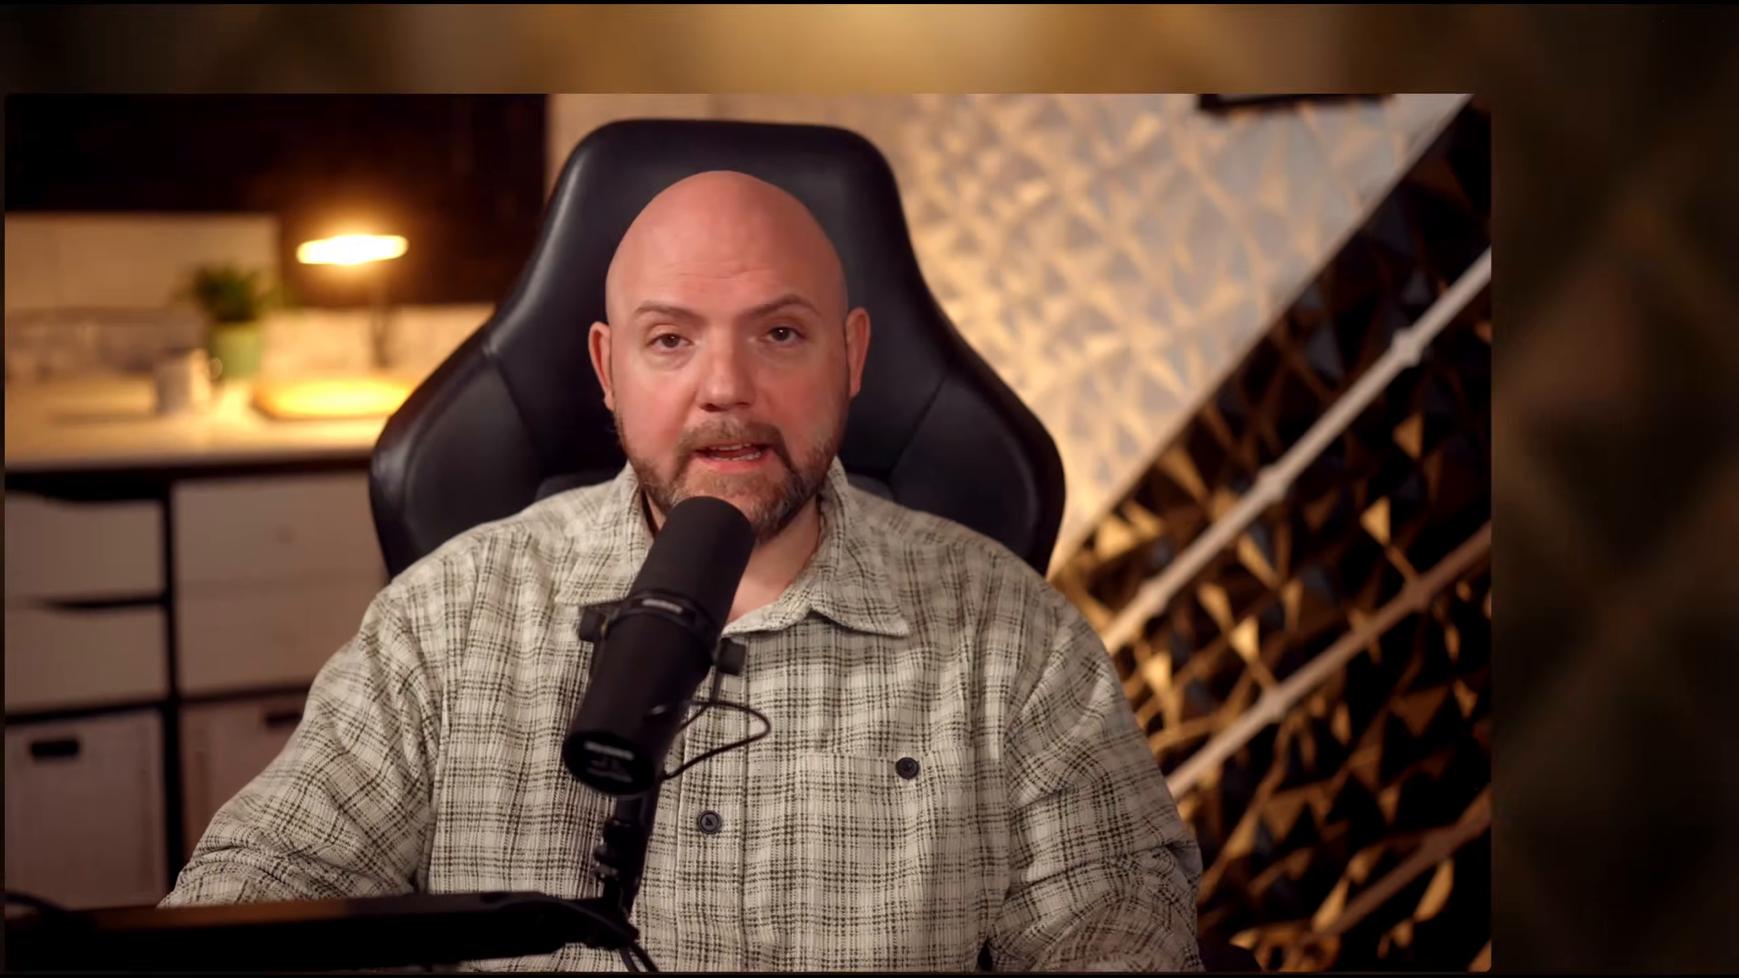